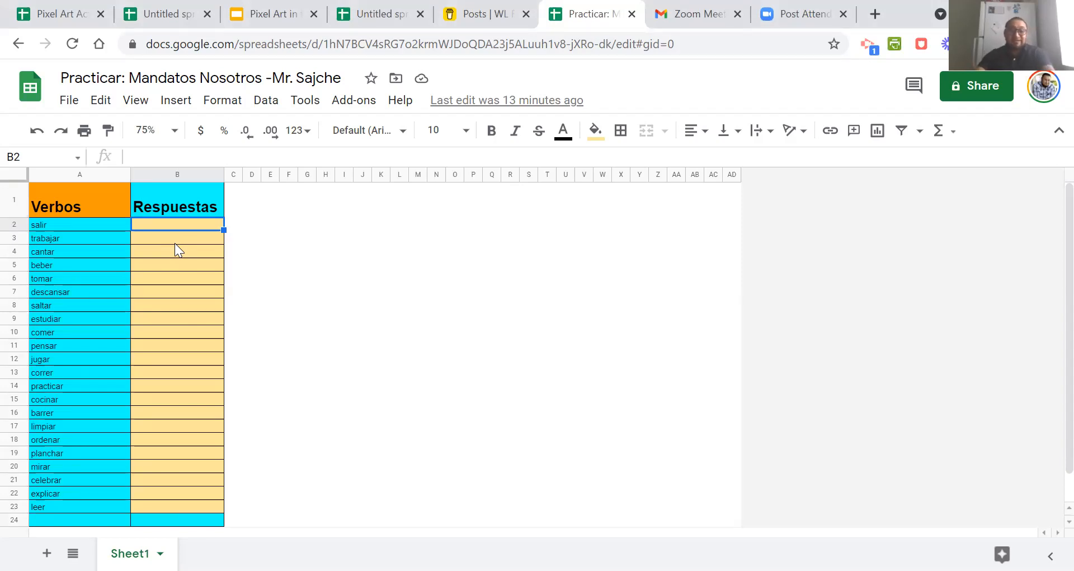
# Restore the cleared Respuestas answers one by one from B2 to B23, from salgamos for salir to leamos for leer.
pyautogui.scroll(-2, 356, 263)
pyautogui.scroll(2, 356, 263)
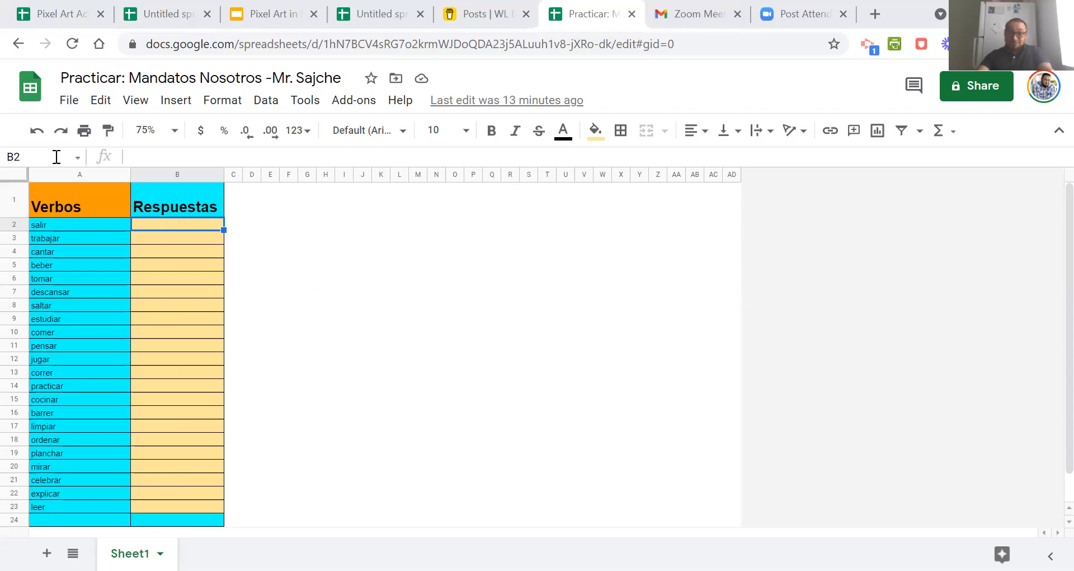
pyautogui.write('salgamos')
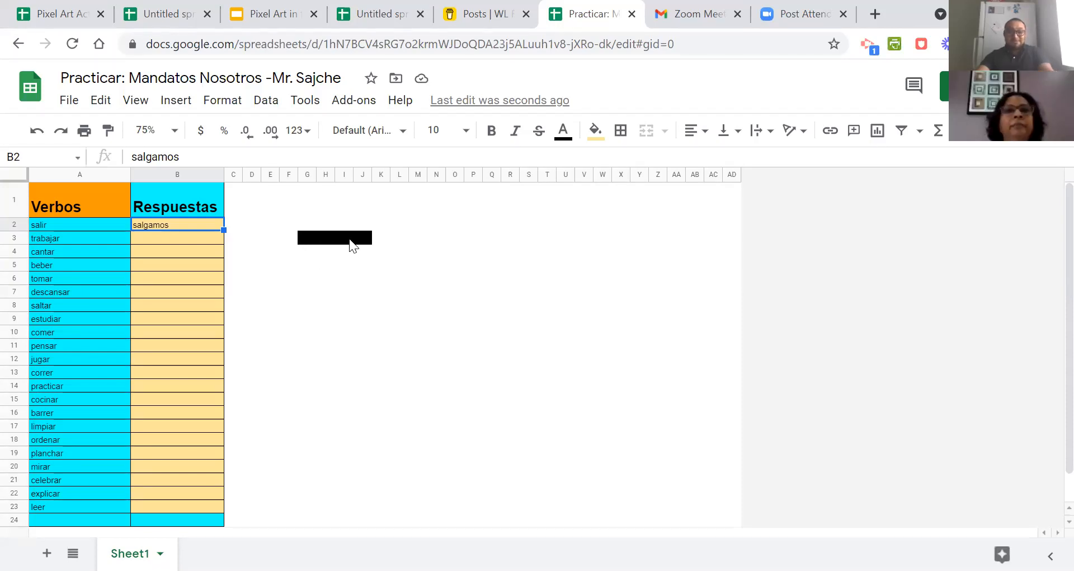
pyautogui.click(36, 132)
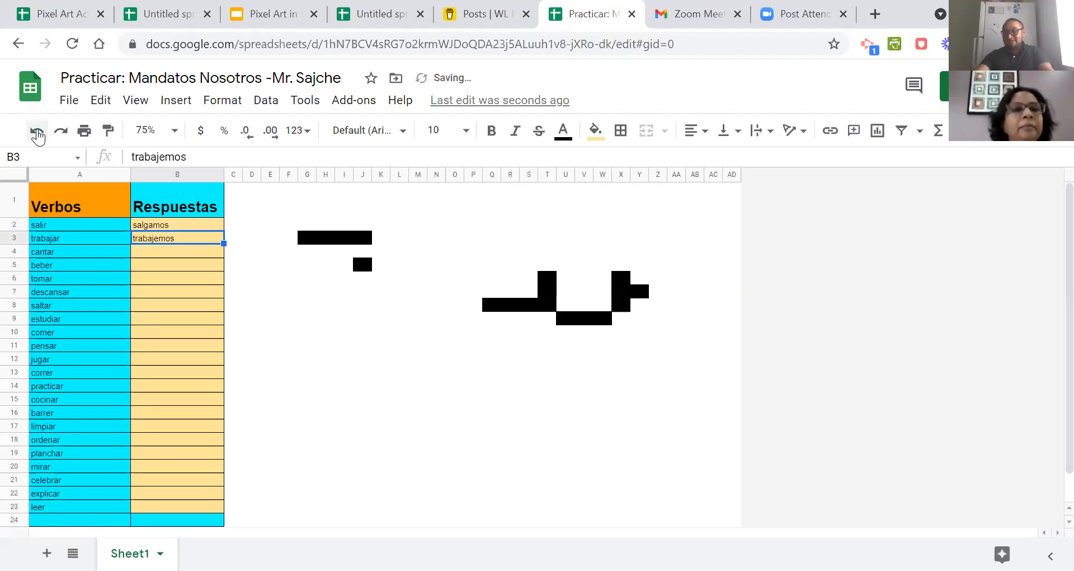
pyautogui.click(36, 132)
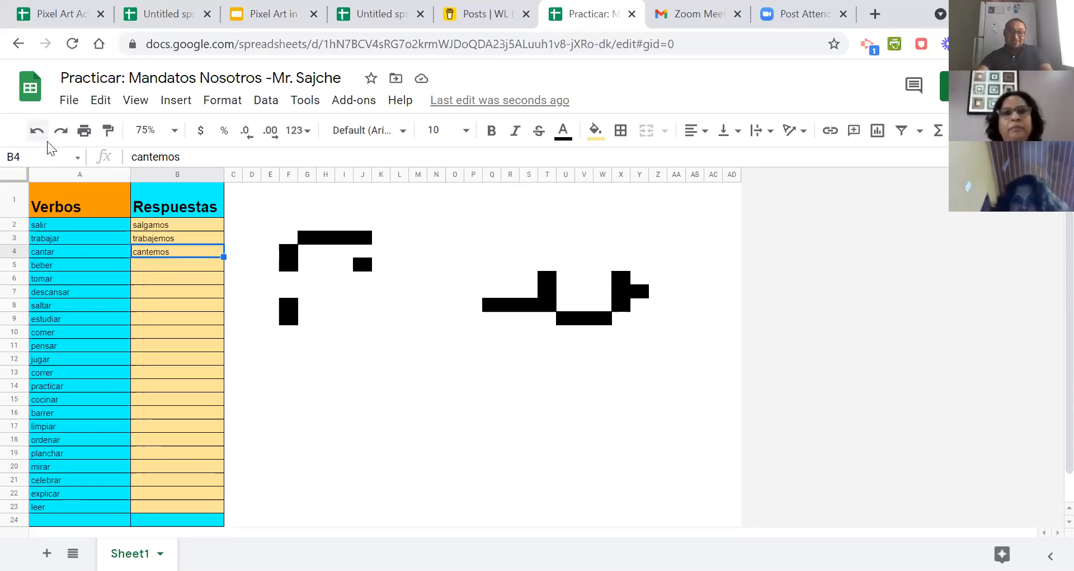
pyautogui.click(37, 134)
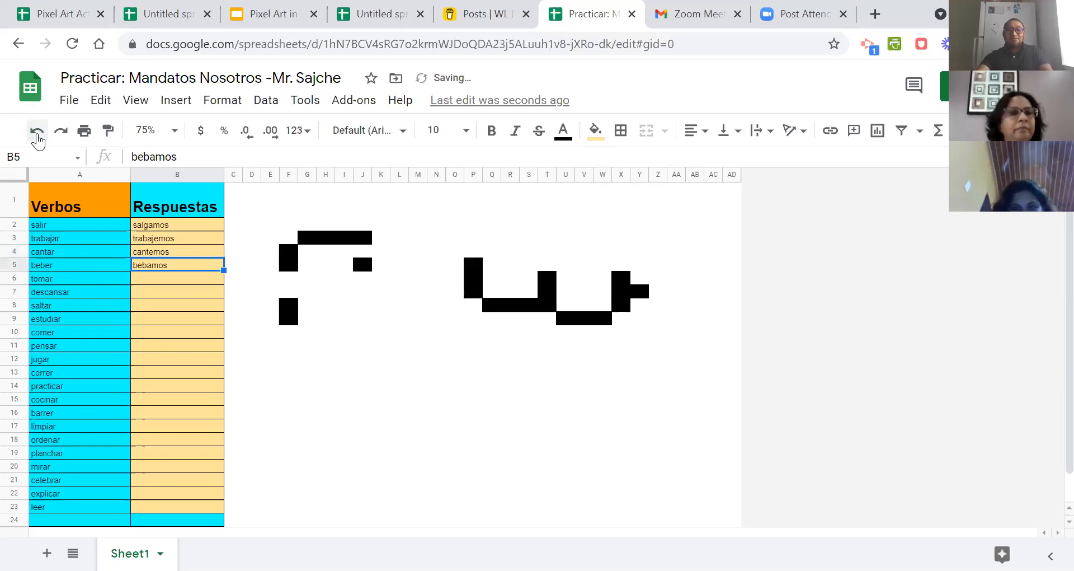
pyautogui.click(37, 134)
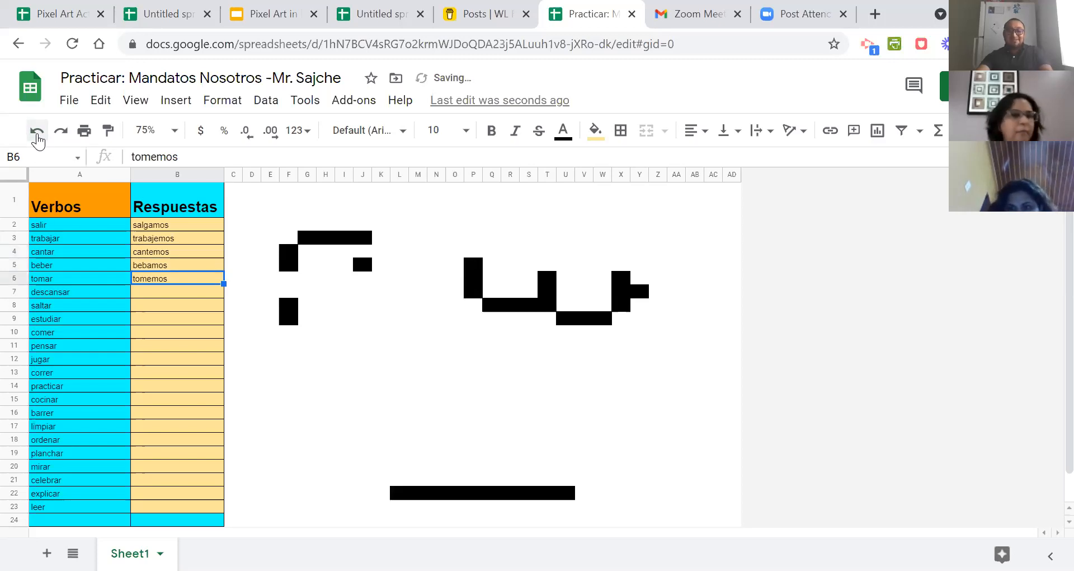
pyautogui.click(37, 134)
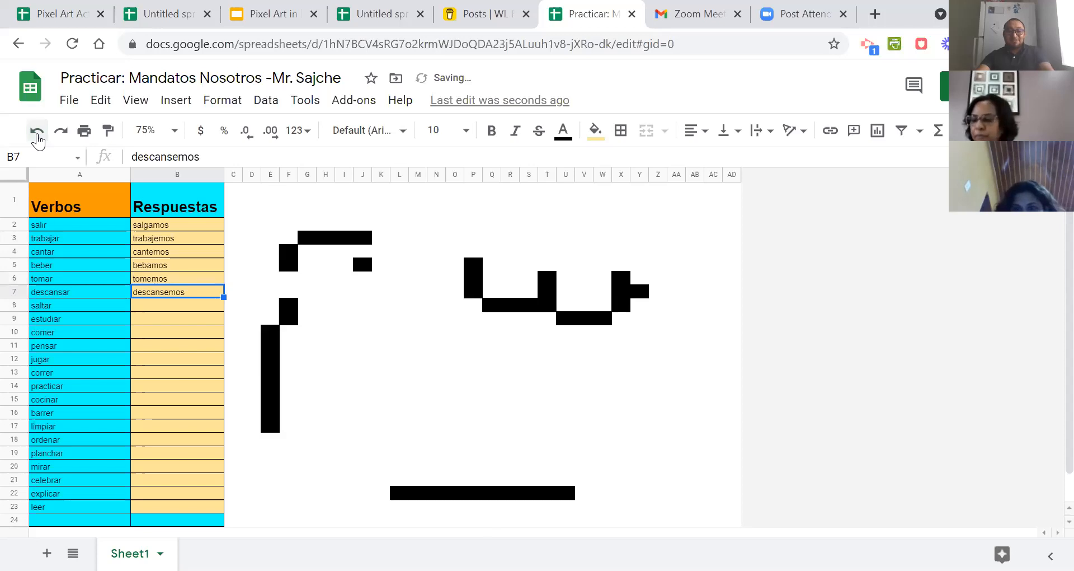
pyautogui.click(37, 134)
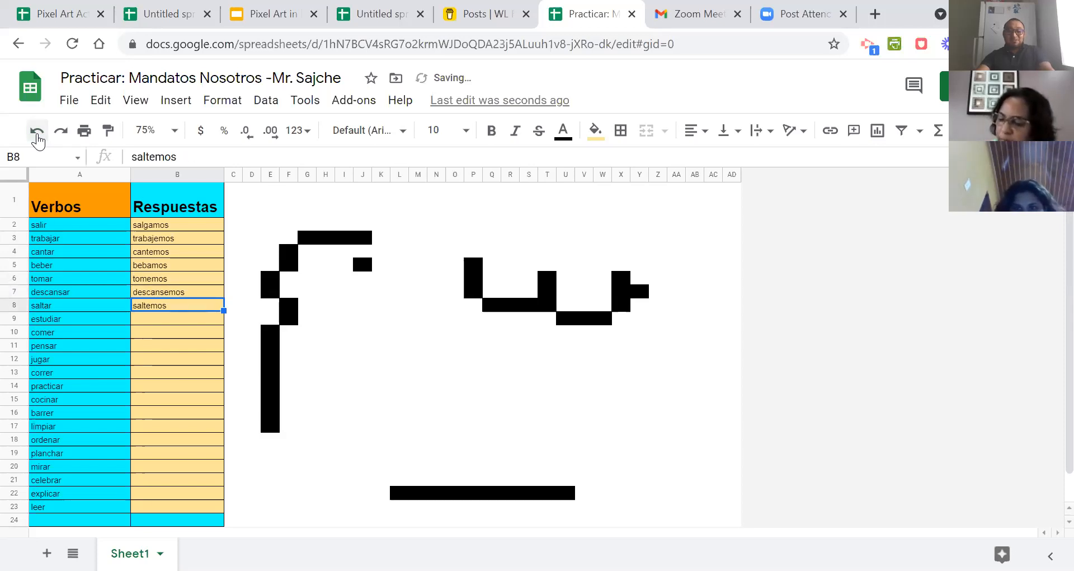
pyautogui.click(37, 134)
pyautogui.click(36, 135)
pyautogui.click(37, 134)
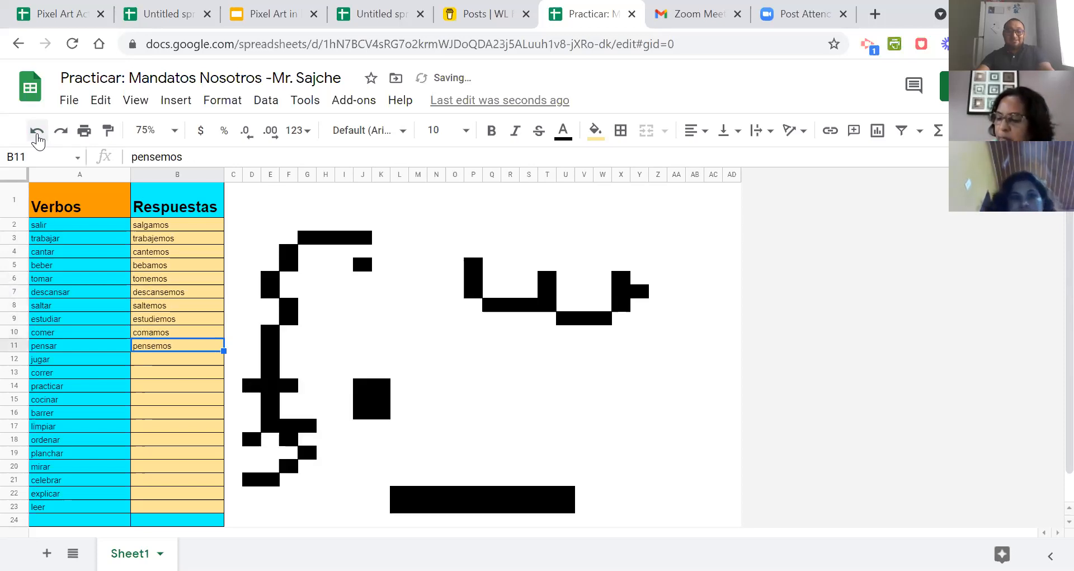
pyautogui.click(37, 134)
pyautogui.click(37, 134)
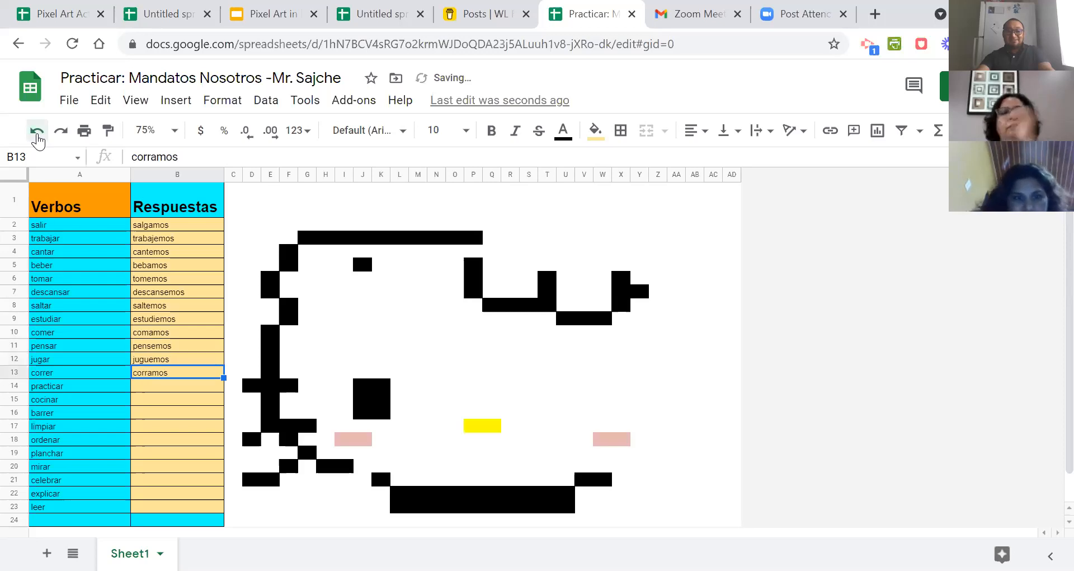
pyautogui.click(37, 134)
pyautogui.click(37, 134)
pyautogui.click(36, 134)
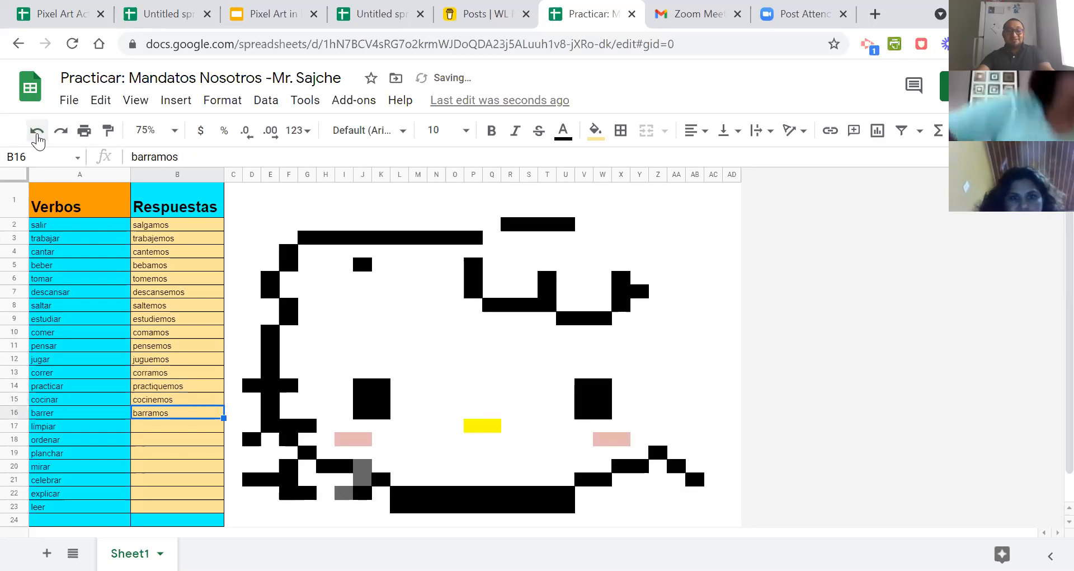
pyautogui.click(37, 134)
pyautogui.click(37, 134)
pyautogui.click(37, 134)
pyautogui.click(37, 134)
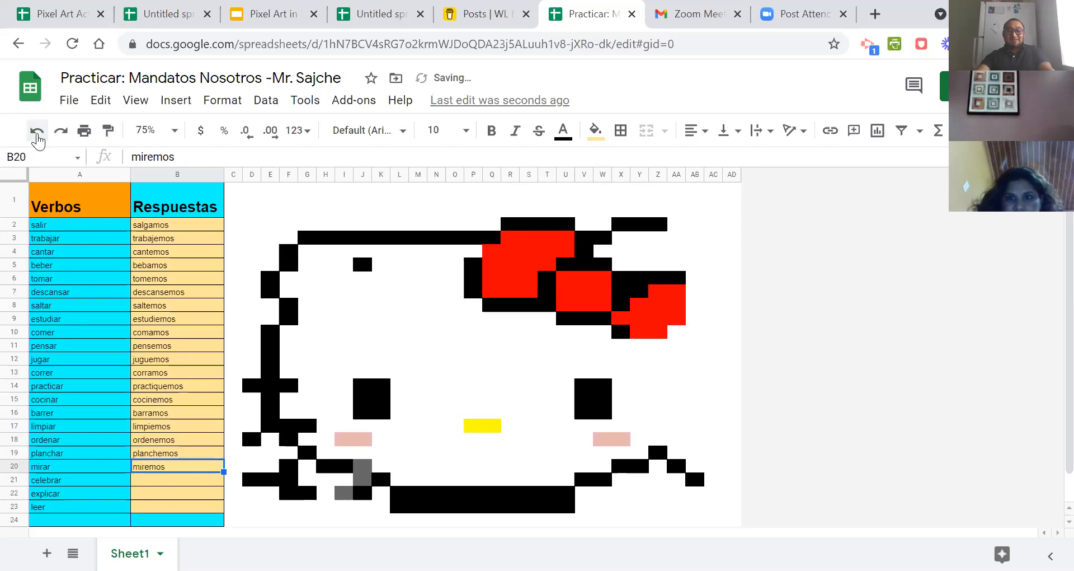
pyautogui.click(37, 134)
pyautogui.click(37, 135)
pyautogui.click(37, 134)
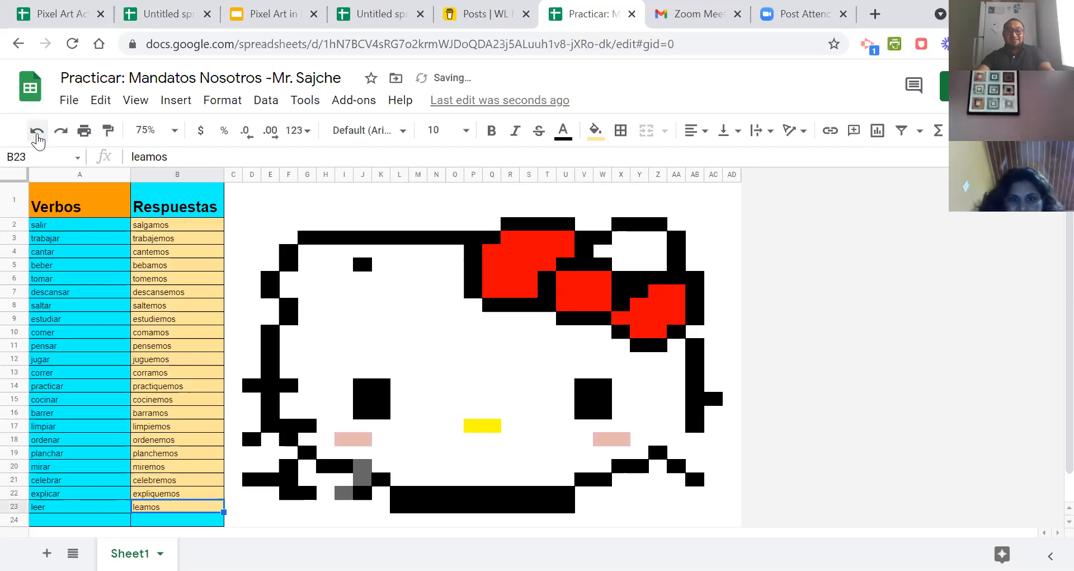
# Examine the full verb list with its answers and the pixel-art picture beside it.
pyautogui.scroll(-1, 254, 206)
pyautogui.scroll(1, 316, 316)
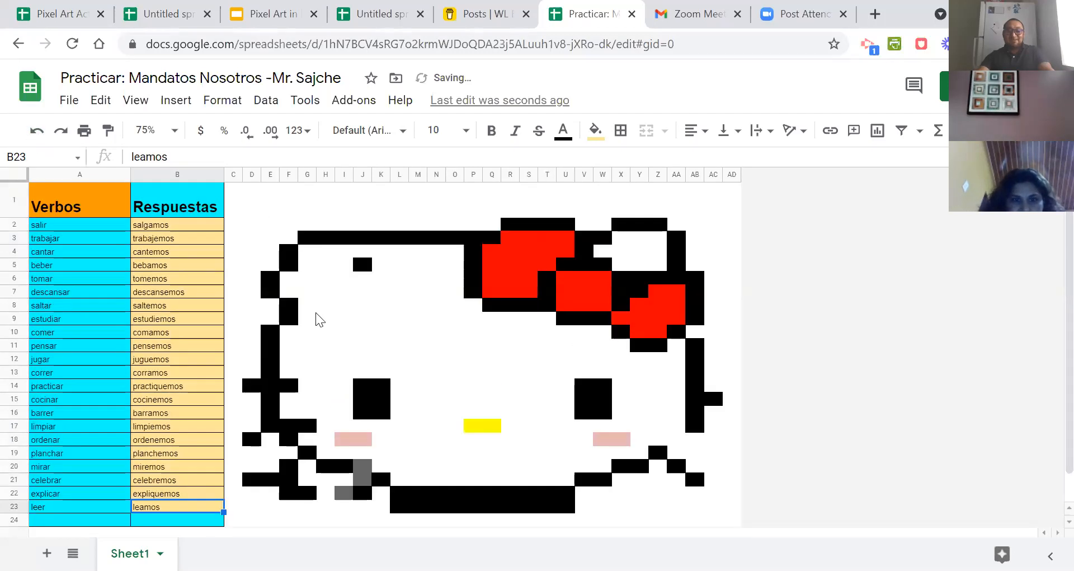
pyautogui.scroll(-1, 316, 313)
pyautogui.scroll(1, 316, 314)
pyautogui.scroll(-1, 316, 314)
pyautogui.scroll(1, 316, 318)
pyautogui.scroll(-1, 195, 305)
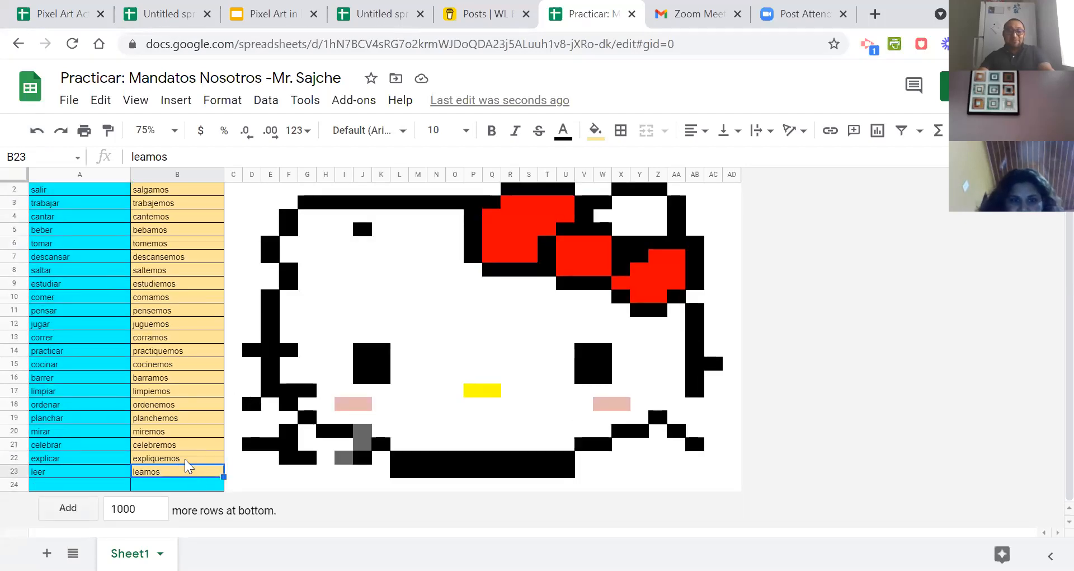
pyautogui.scroll(1, 190, 470)
# Change the answer for salir in B2 to the misspelled "salgamo".
pyautogui.click(177, 227)
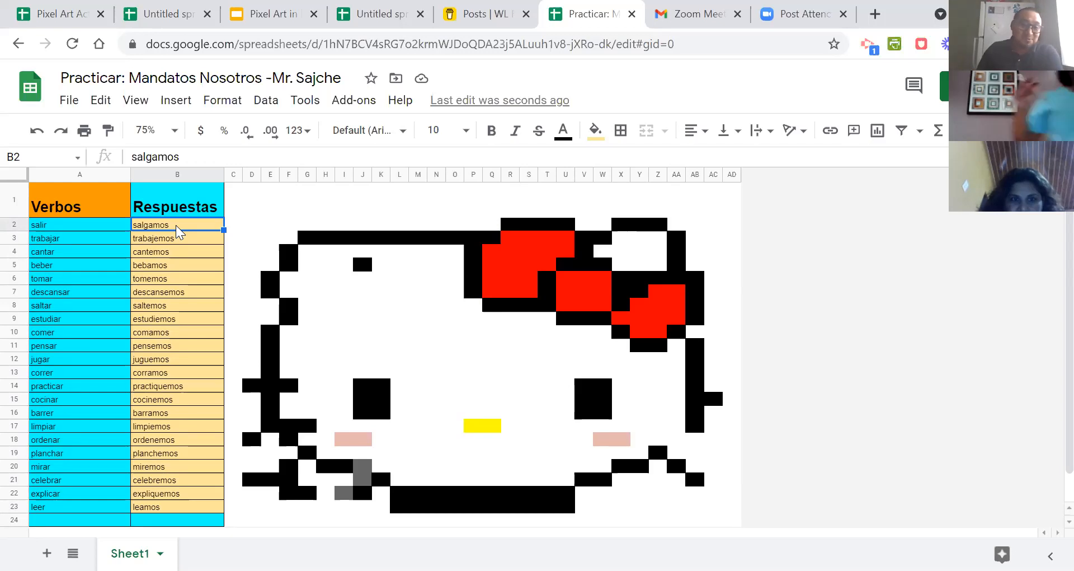
pyautogui.click(188, 157)
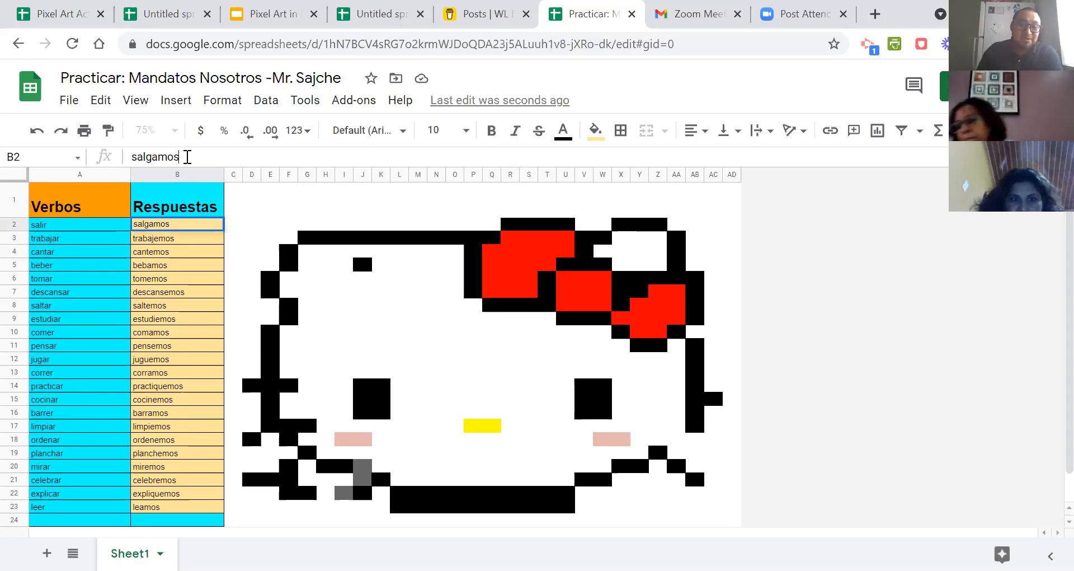
pyautogui.click(179, 240)
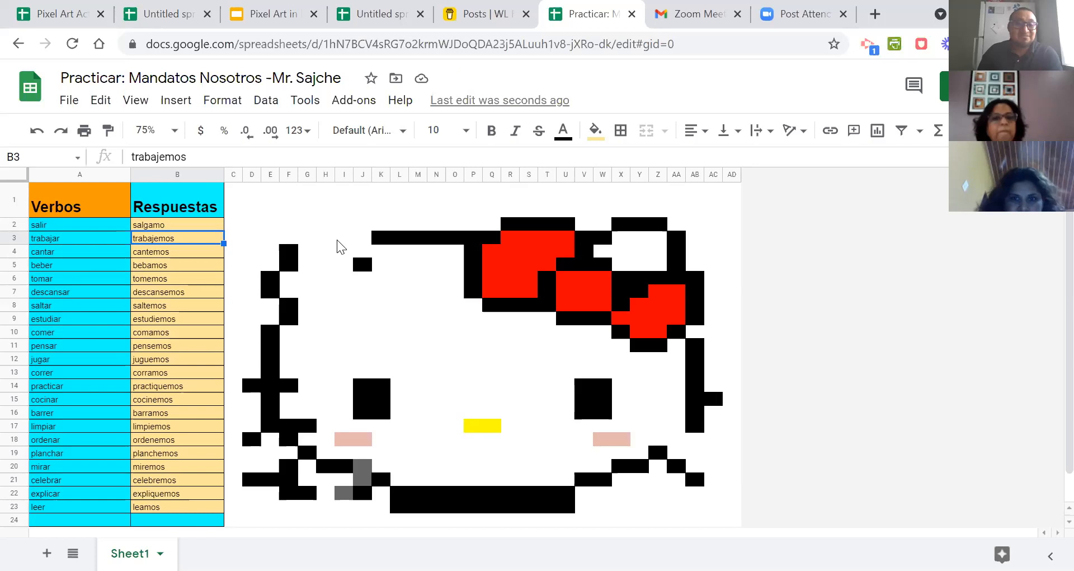
# Correct the answer for salir in B2 to "salgamos".
pyautogui.click(178, 227)
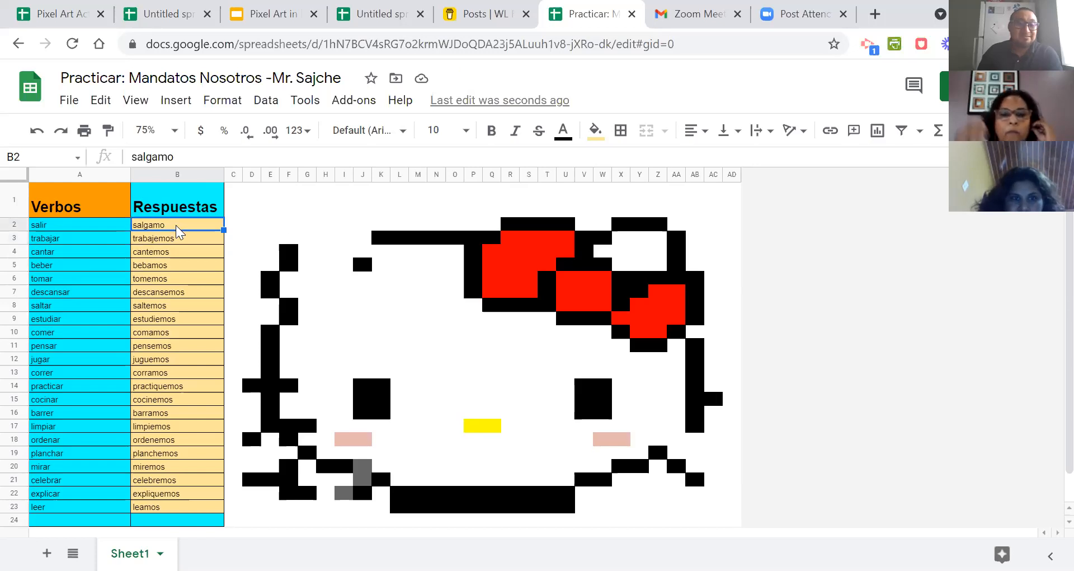
pyautogui.click(177, 154)
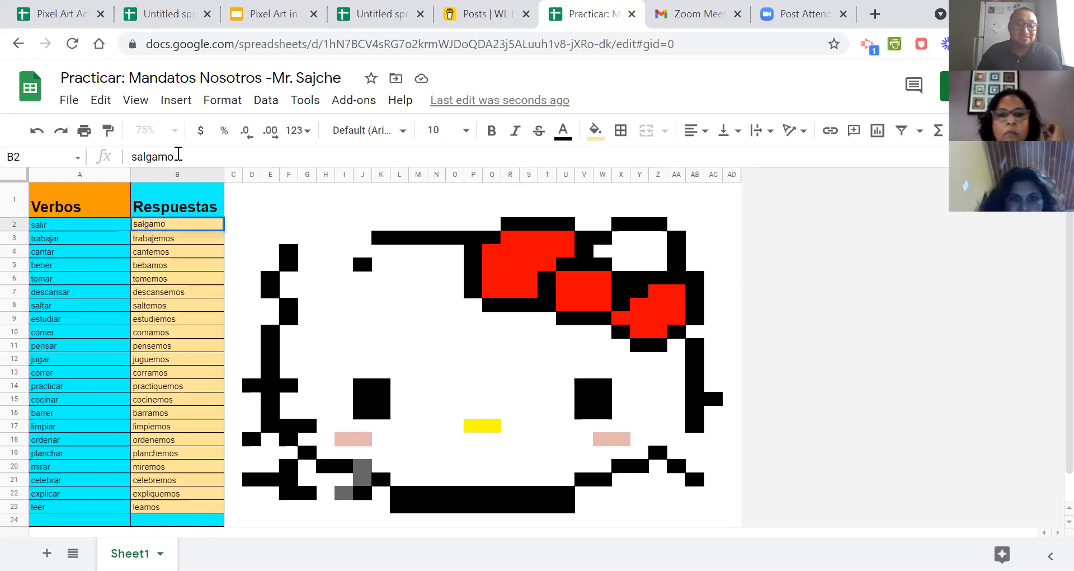
pyautogui.click(181, 231)
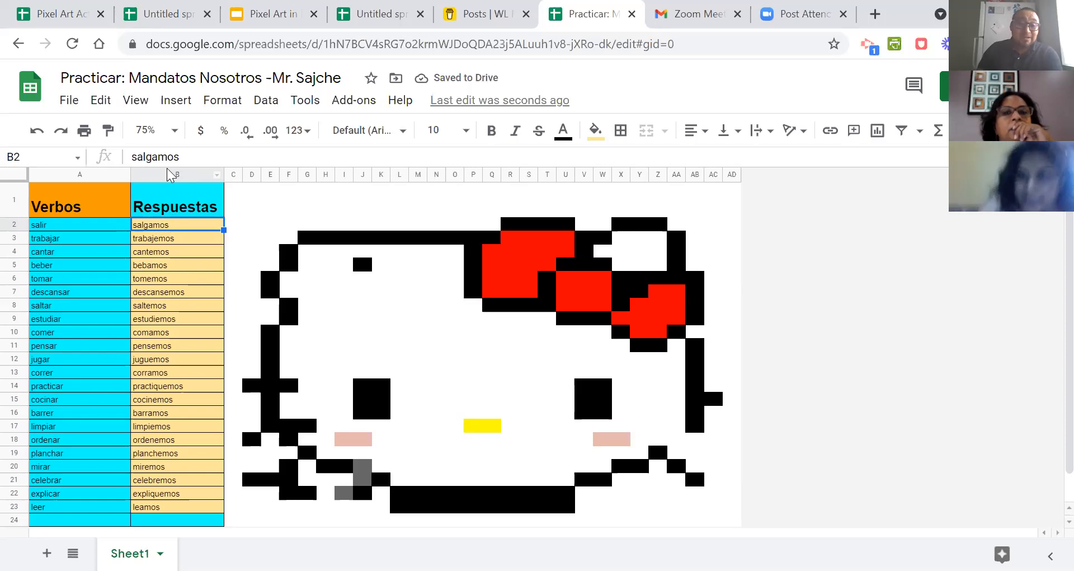
# Add a trailing space after "salgamos" in B2.
pyautogui.click(185, 157)
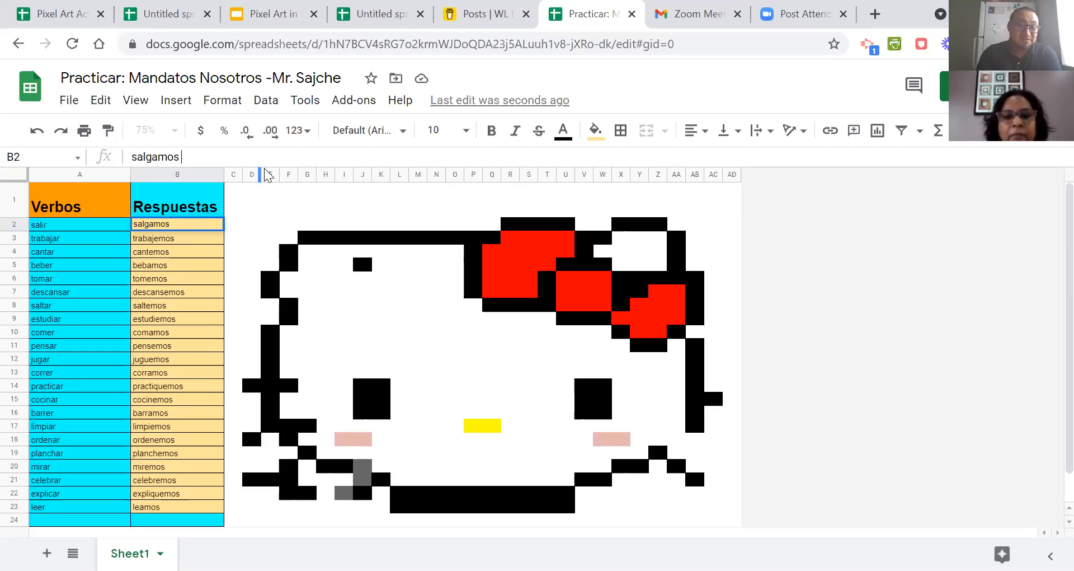
pyautogui.click(197, 240)
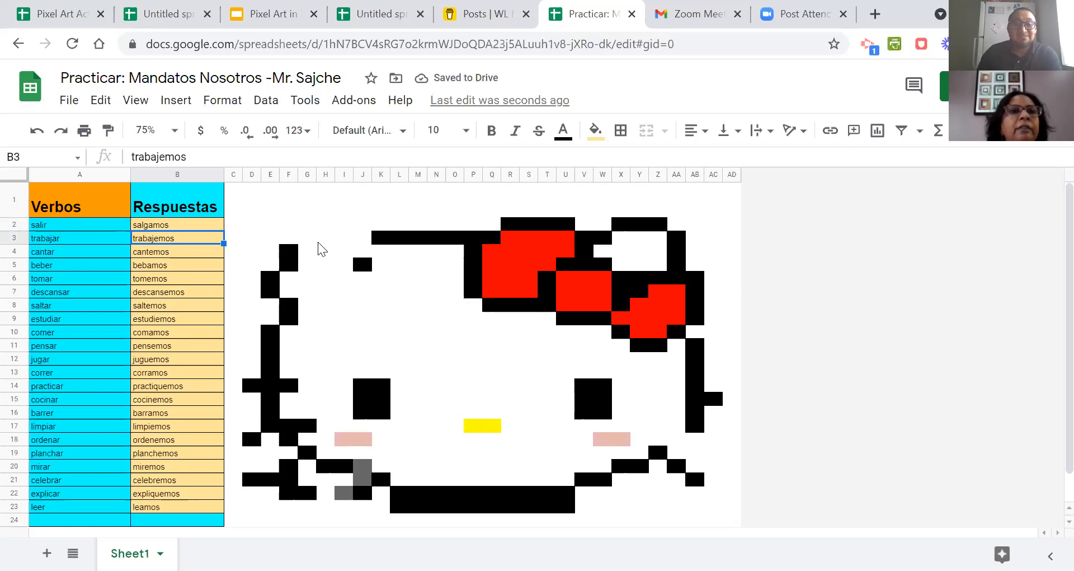
# Remove the trailing space after "salgamos" in B2.
pyautogui.click(173, 229)
pyautogui.click(197, 157)
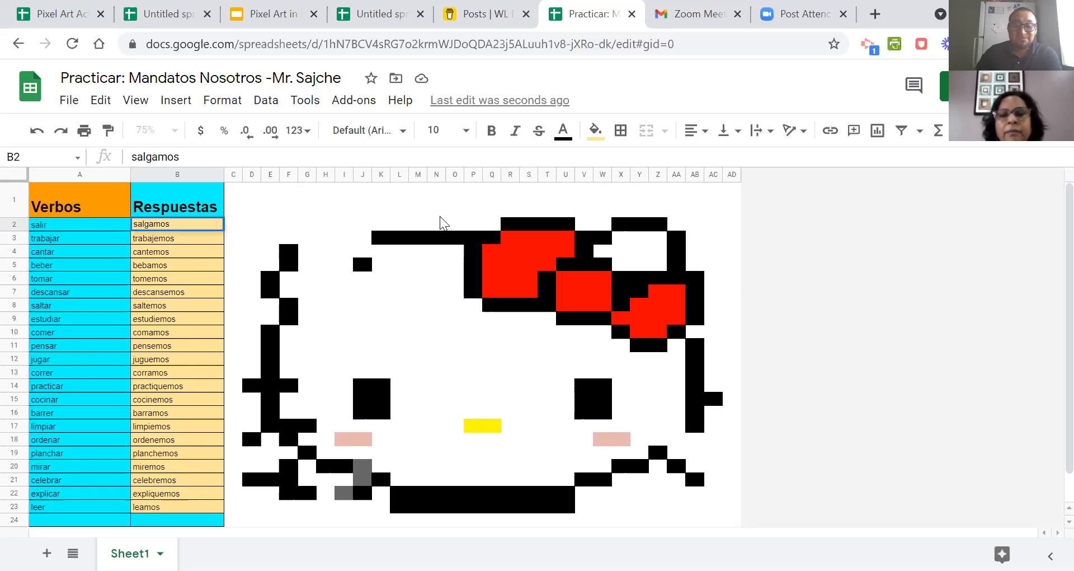
pyautogui.click(189, 239)
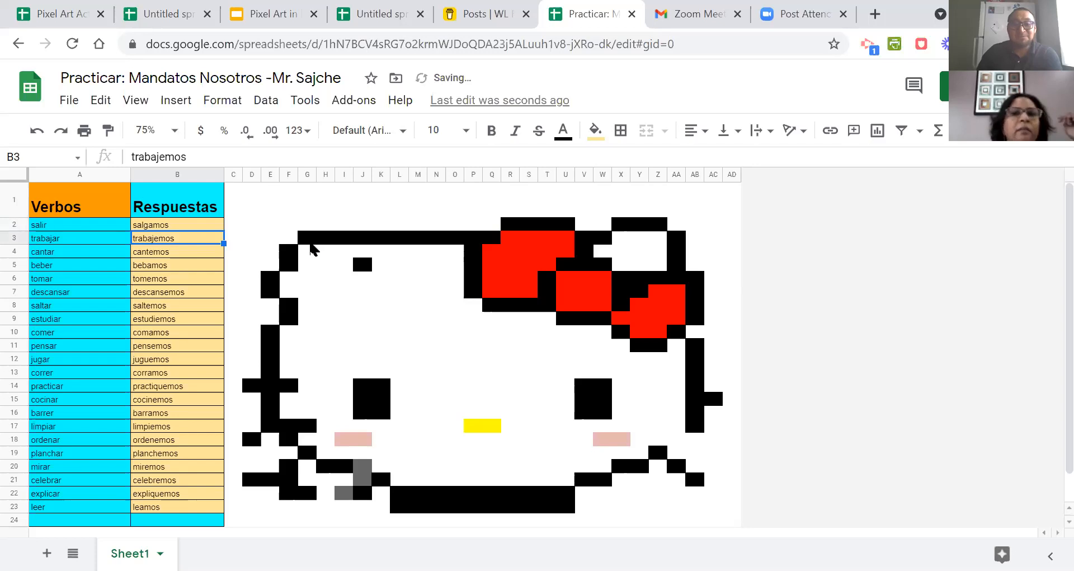
pyautogui.scroll(-1, 314, 281)
pyautogui.scroll(1, 316, 282)
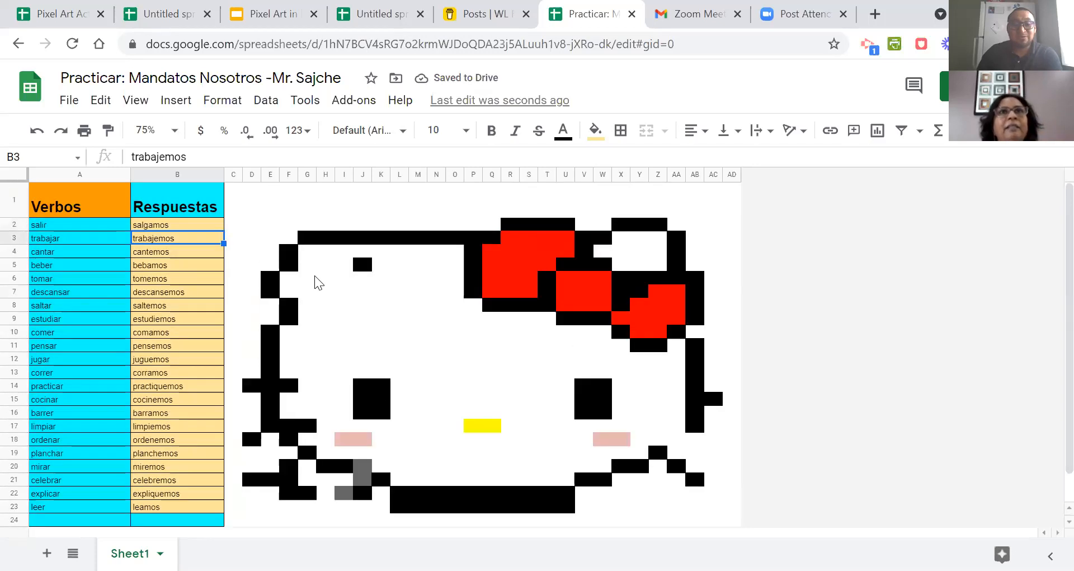
pyautogui.click(179, 229)
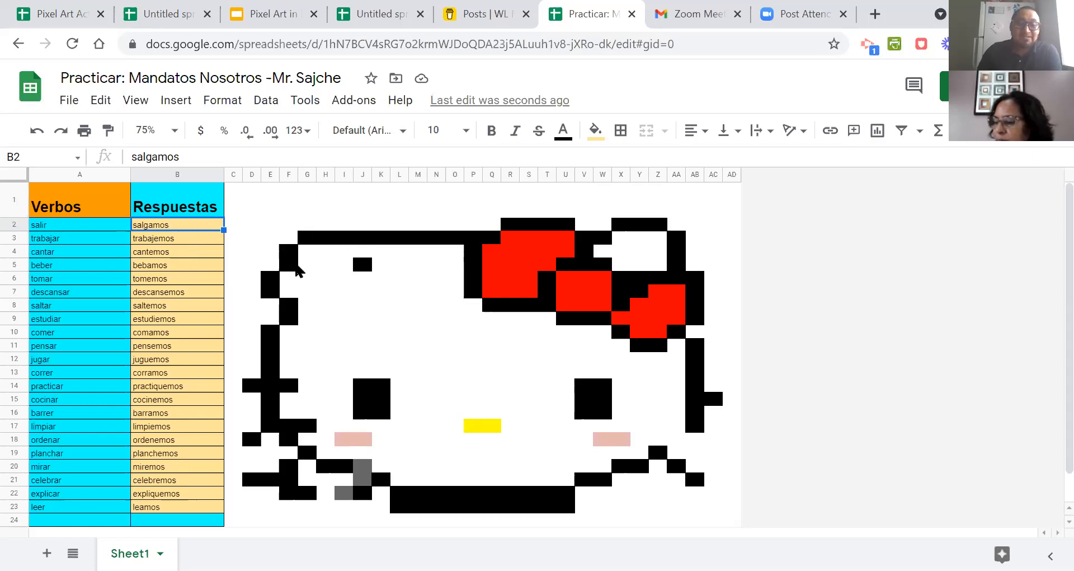
pyautogui.scroll(-1, 282, 299)
pyautogui.scroll(1, 284, 305)
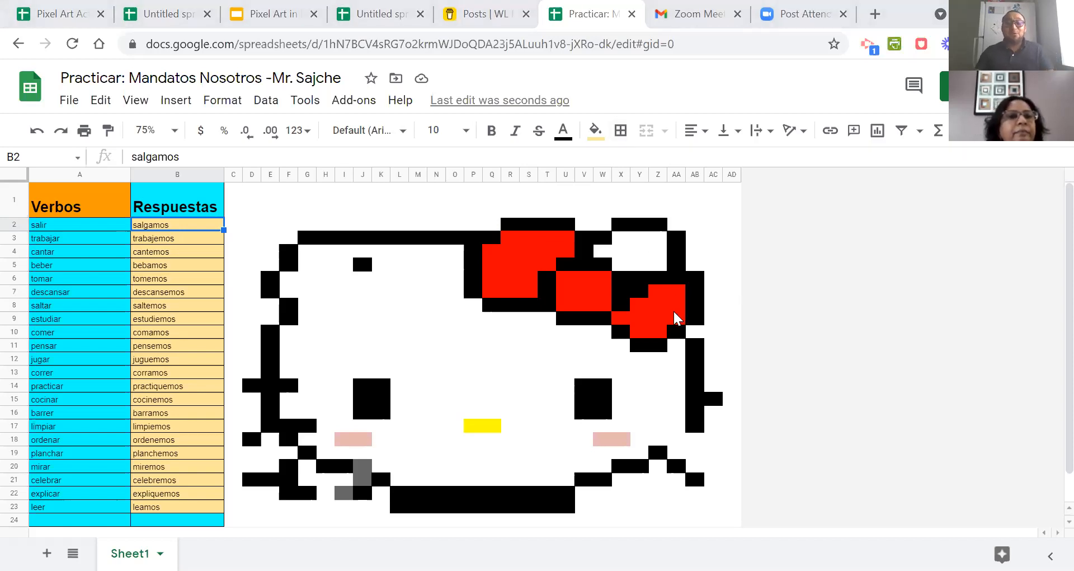
pyautogui.scroll(-1, 677, 318)
pyautogui.scroll(1, 678, 316)
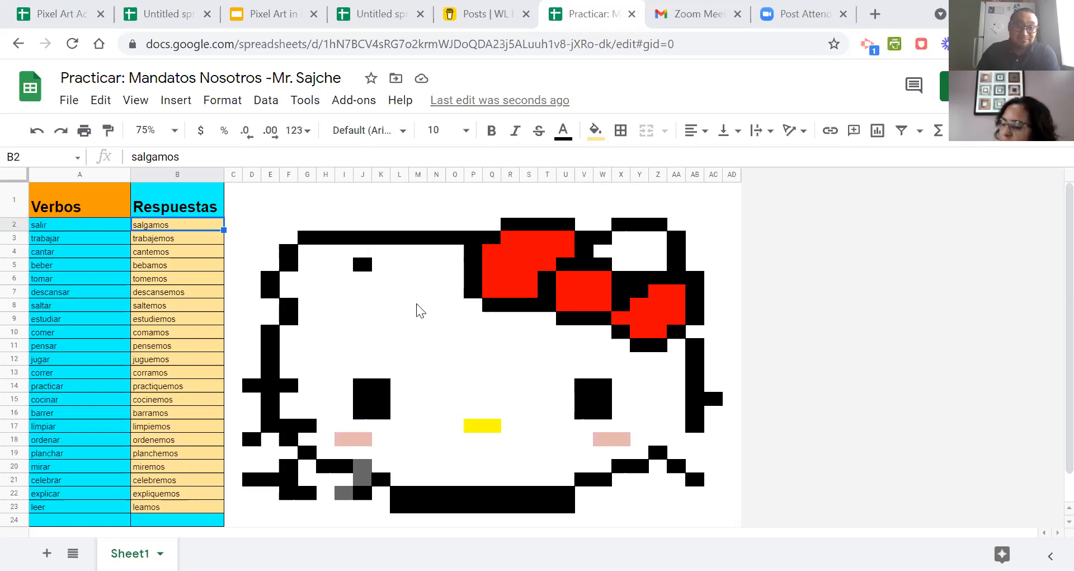
# Switch to the Pixel Art Activity spreadsheet and duplicate sheet 6.
pyautogui.click(77, 22)
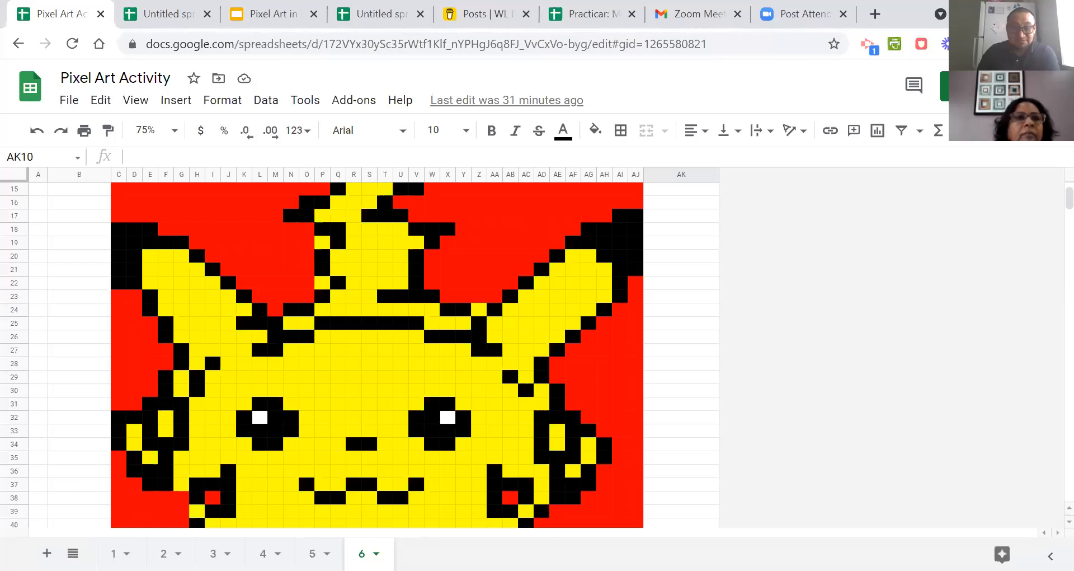
pyautogui.scroll(-5, 393, 468)
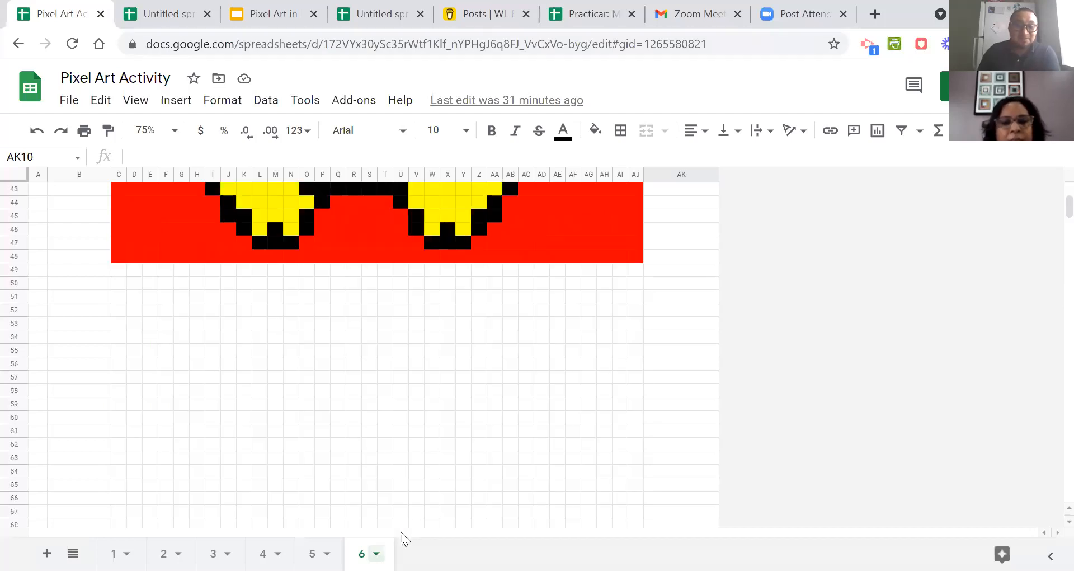
pyautogui.rightClick(400, 532)
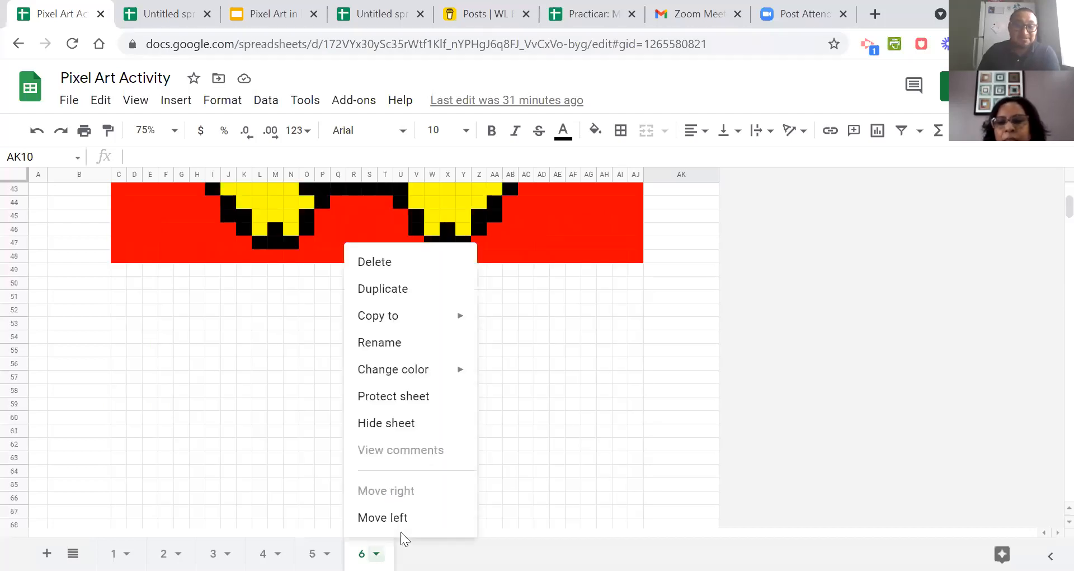
pyautogui.click(385, 290)
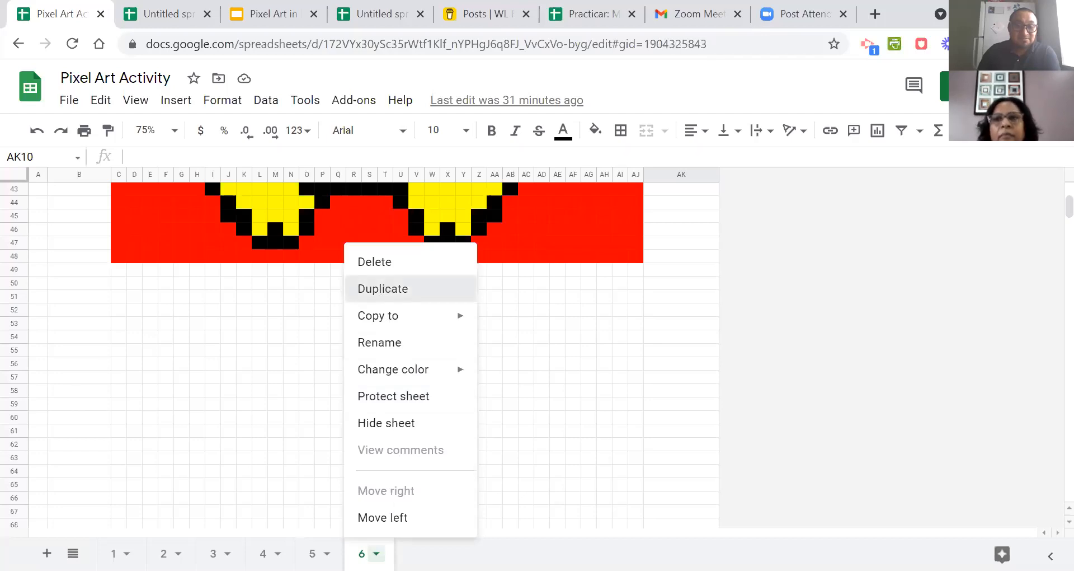
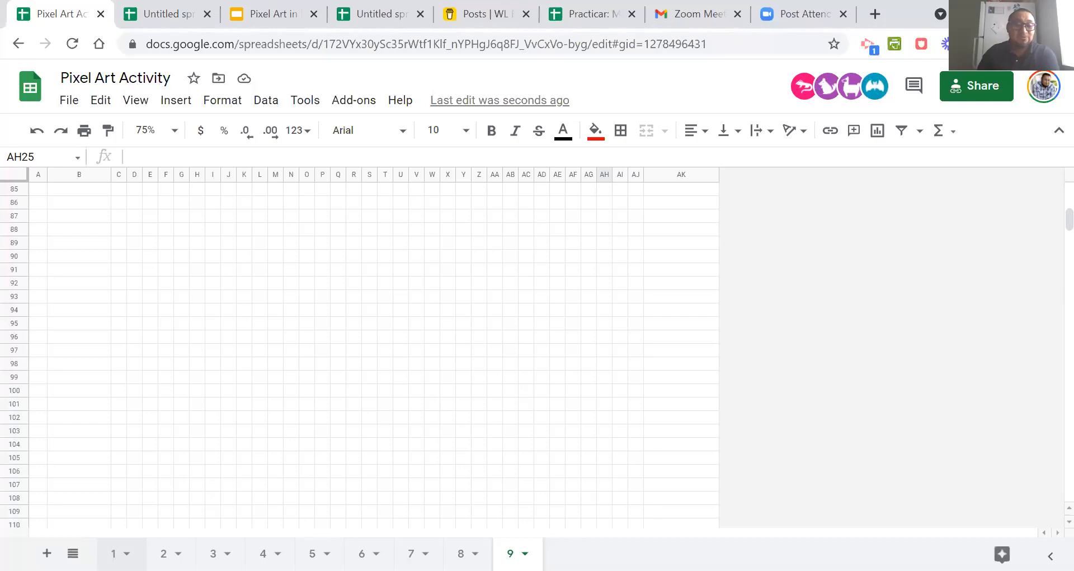
# Open sheet 1 and show the Rename option among its sheet options without renaming it.
pyautogui.click(122, 551)
pyautogui.click(127, 554)
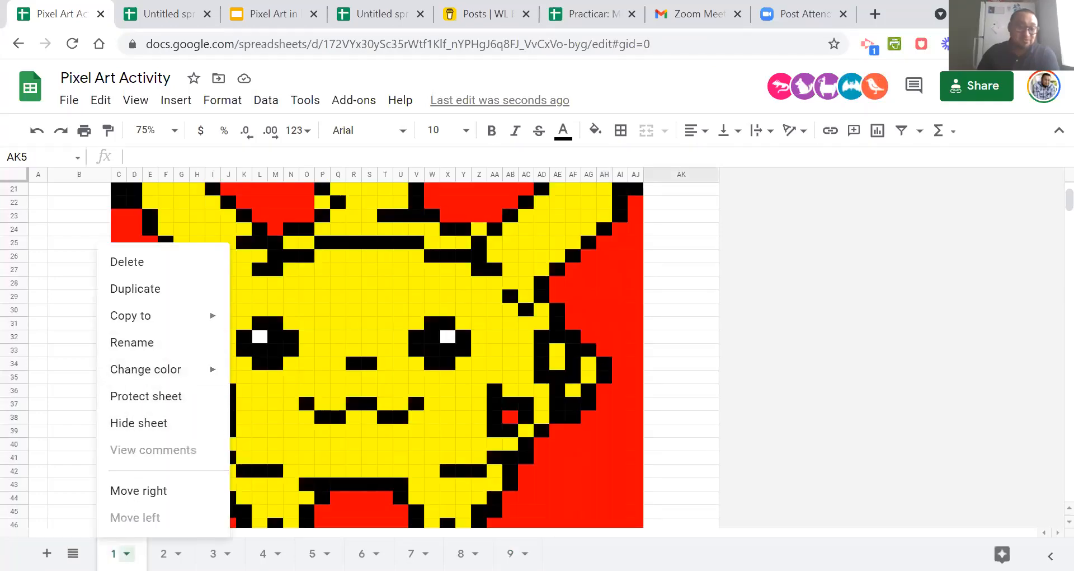
pyautogui.click(127, 553)
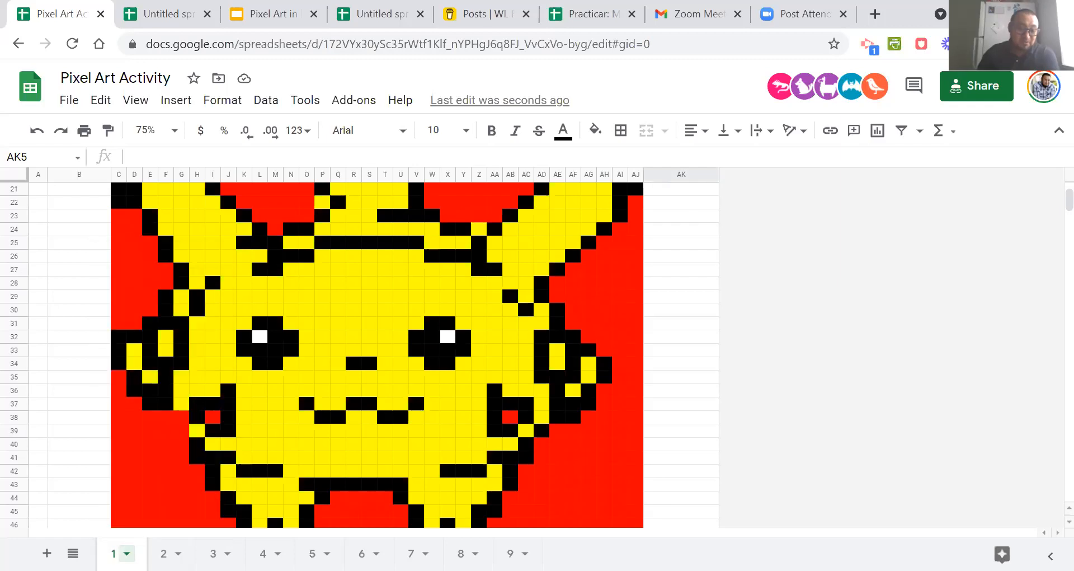
pyautogui.click(127, 554)
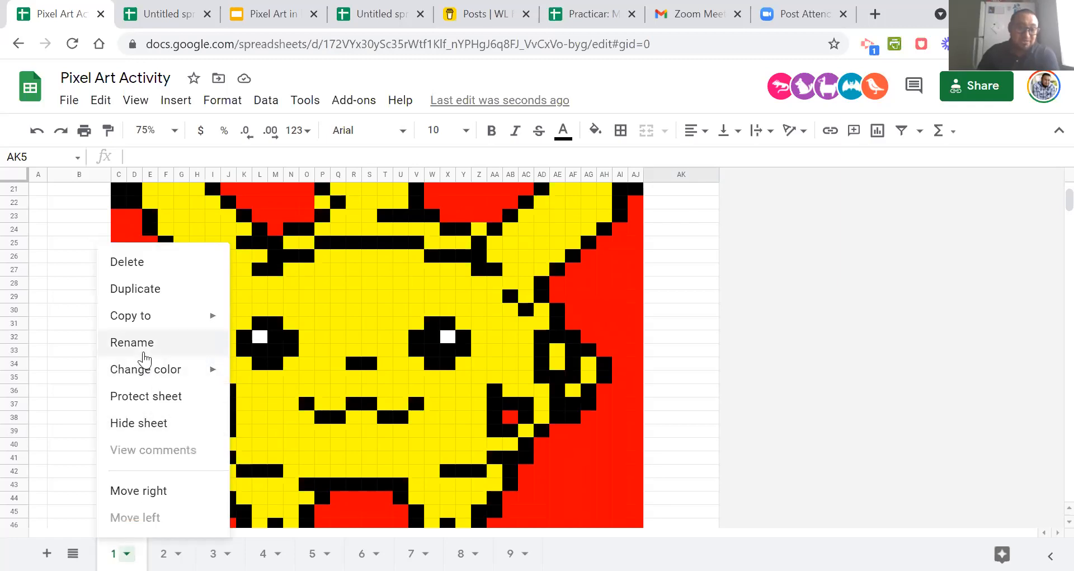
pyautogui.press('Escape')
# Return to sheet 9 and duplicate it with its pixel art.
pyautogui.click(510, 554)
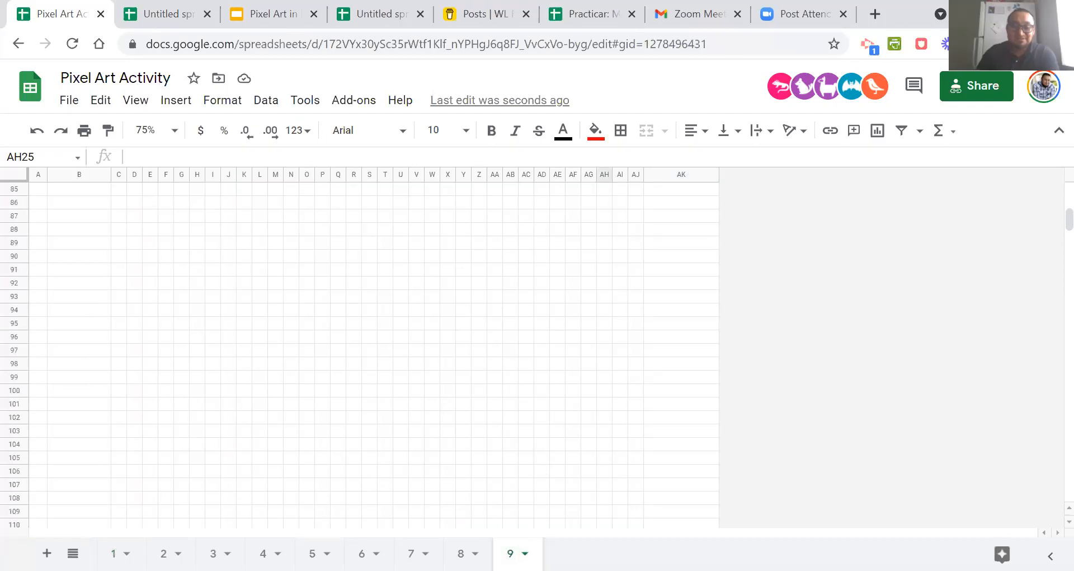
pyautogui.scroll(10, 503, 501)
pyautogui.click(525, 553)
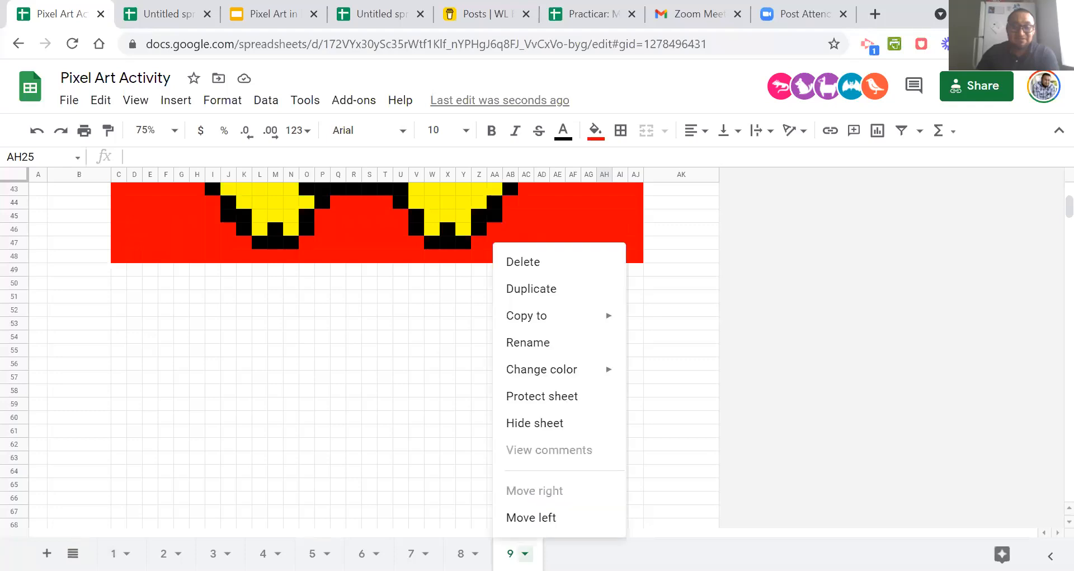
pyautogui.click(552, 289)
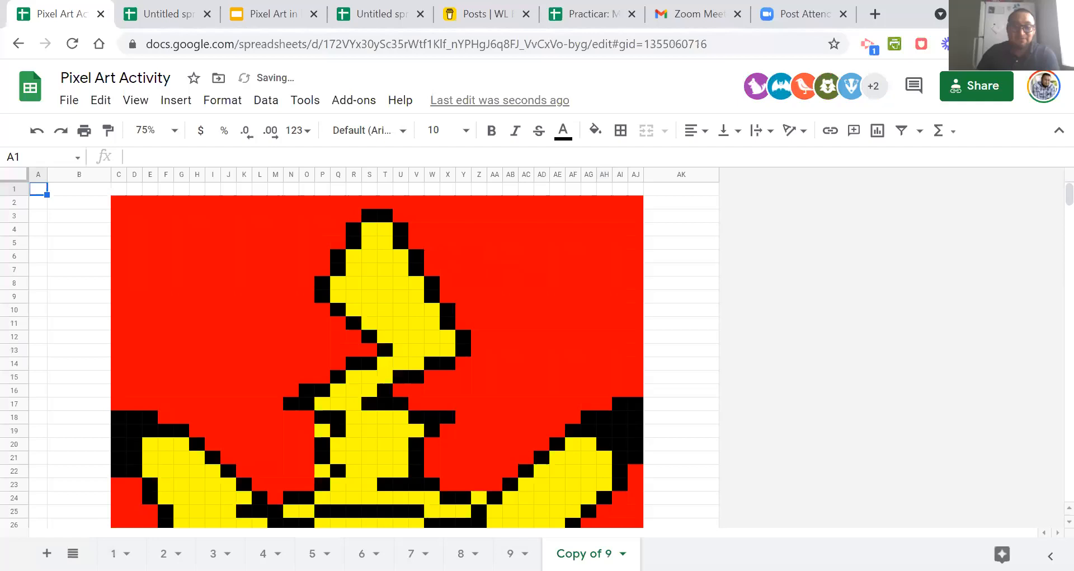
# Rename the copy of sheet 9 as 10.
pyautogui.click(622, 554)
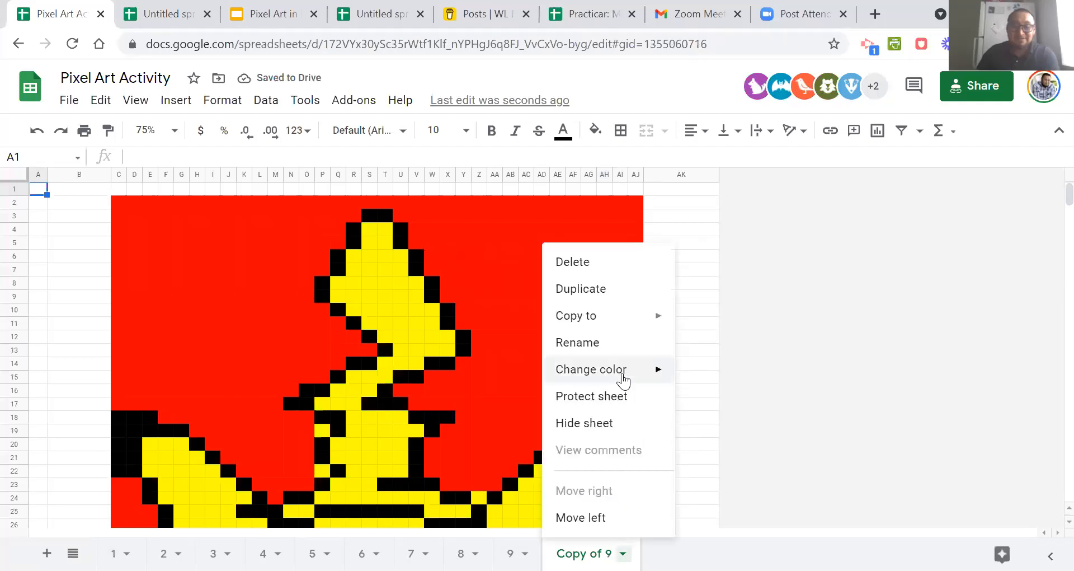
pyautogui.click(618, 350)
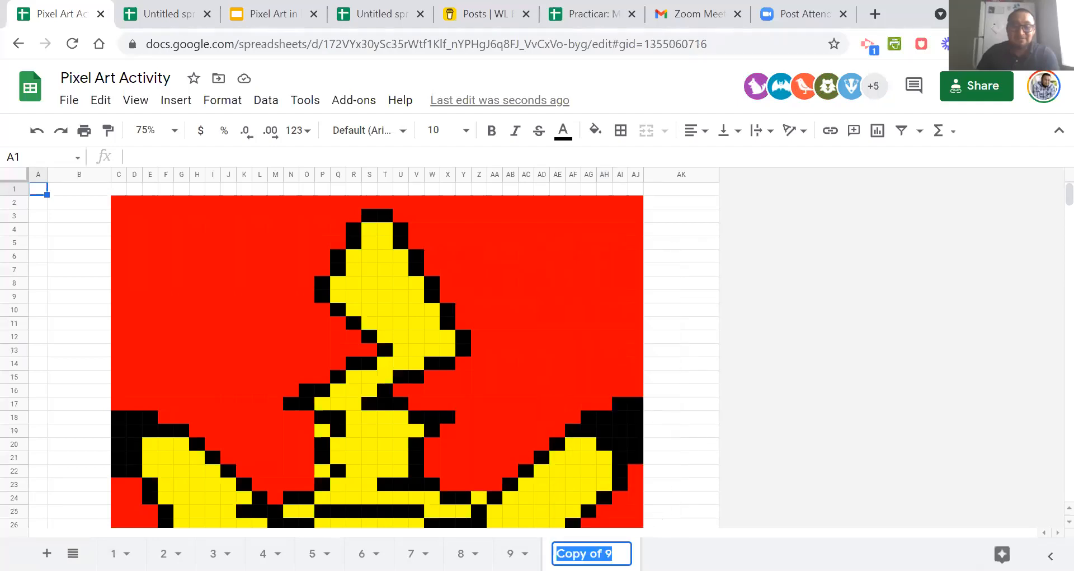
pyautogui.click(606, 553)
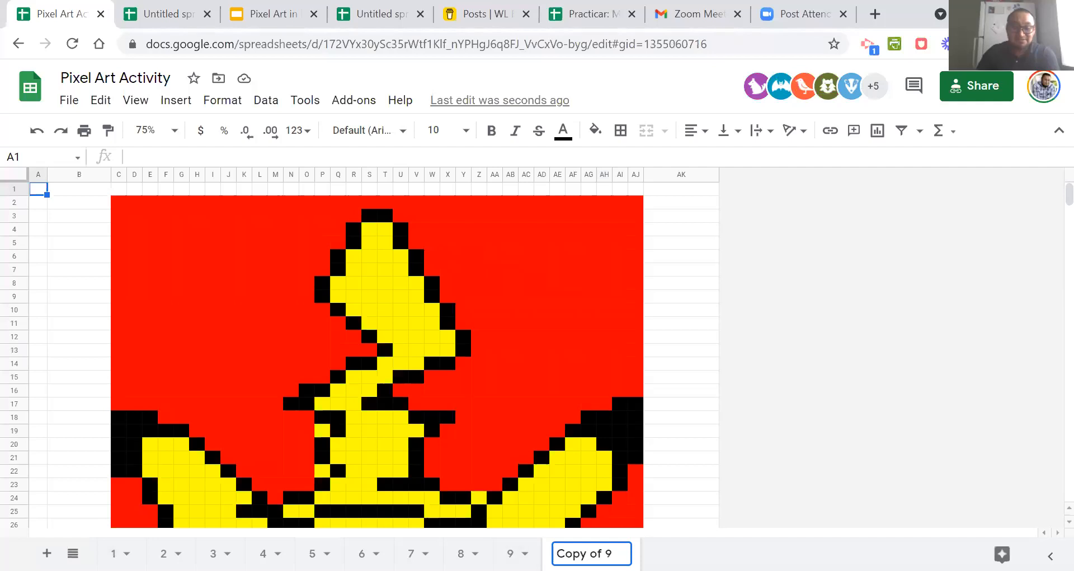
pyautogui.hotkey('ctrl', 'a')
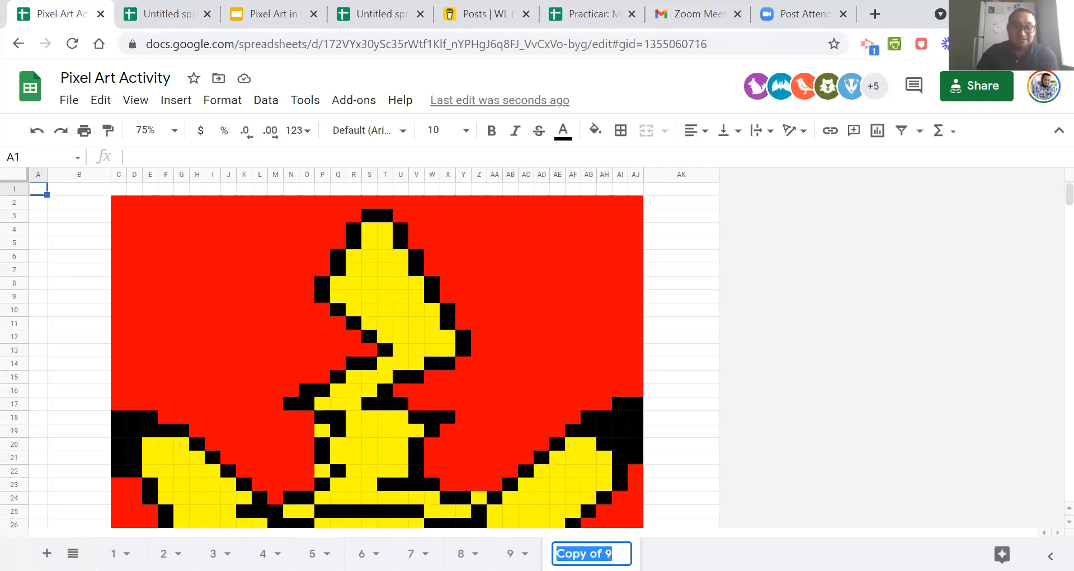
pyautogui.write('10')
pyautogui.press('Return')
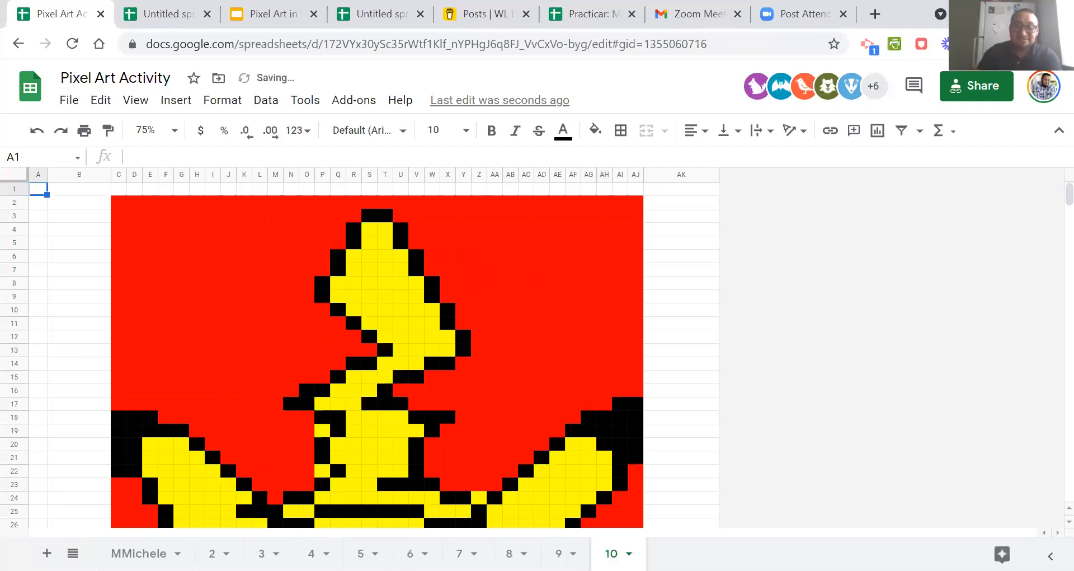
# Duplicate sheet 10 and rename the copy as 11.
pyautogui.click(629, 553)
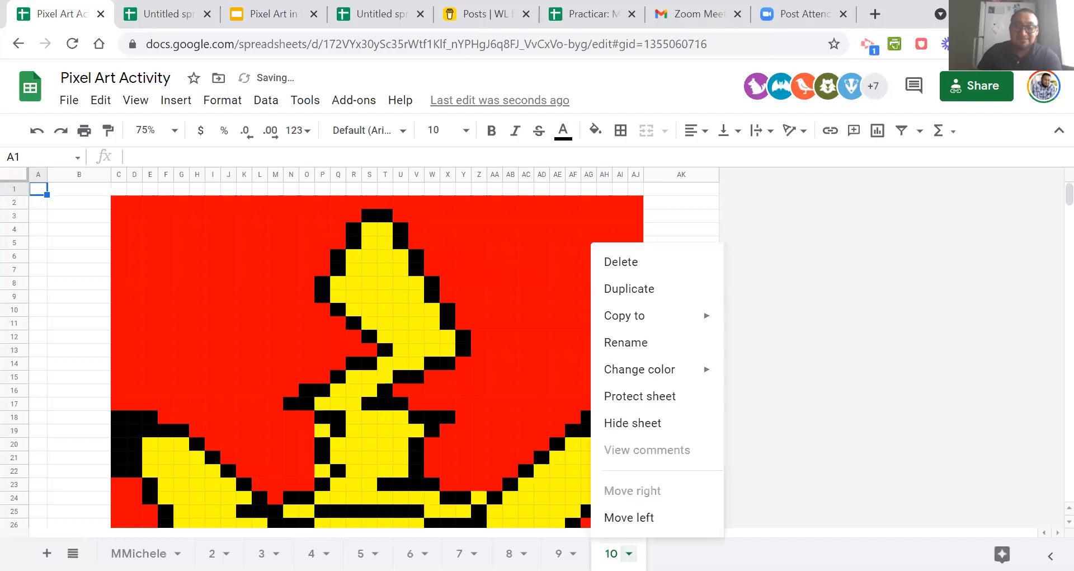
pyautogui.click(637, 298)
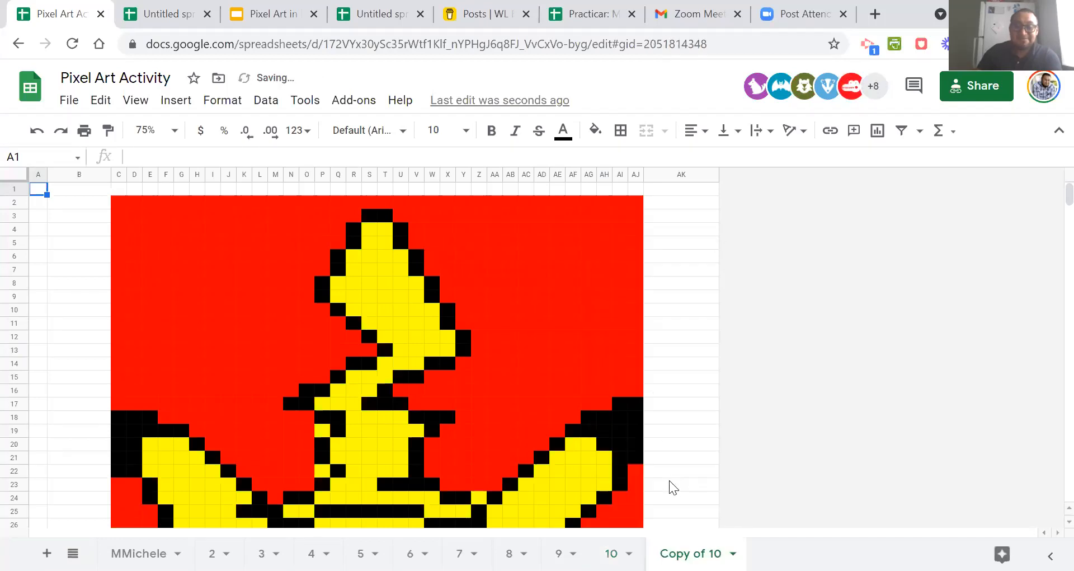
pyautogui.click(732, 554)
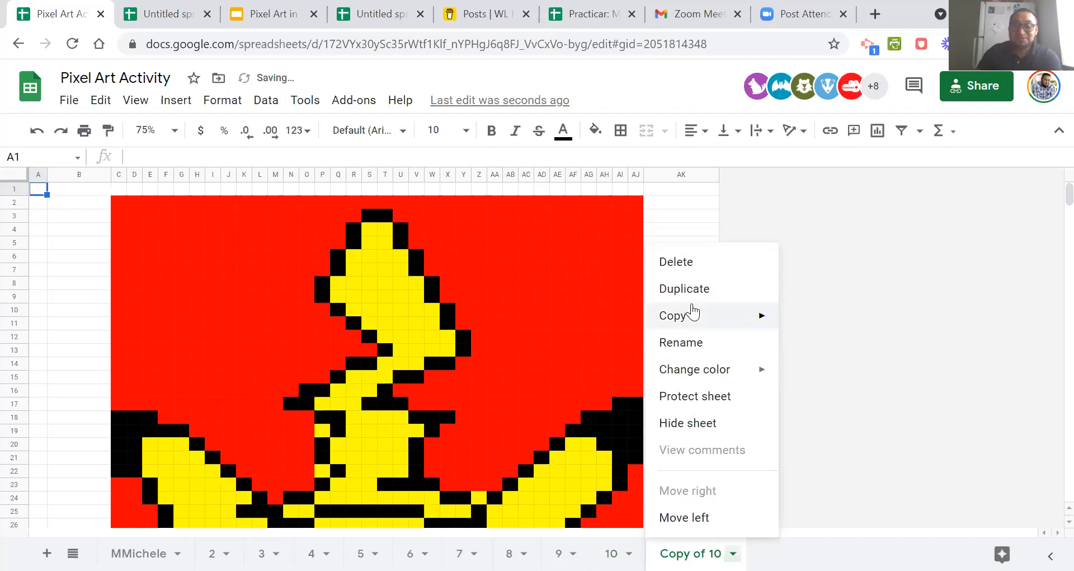
pyautogui.click(702, 347)
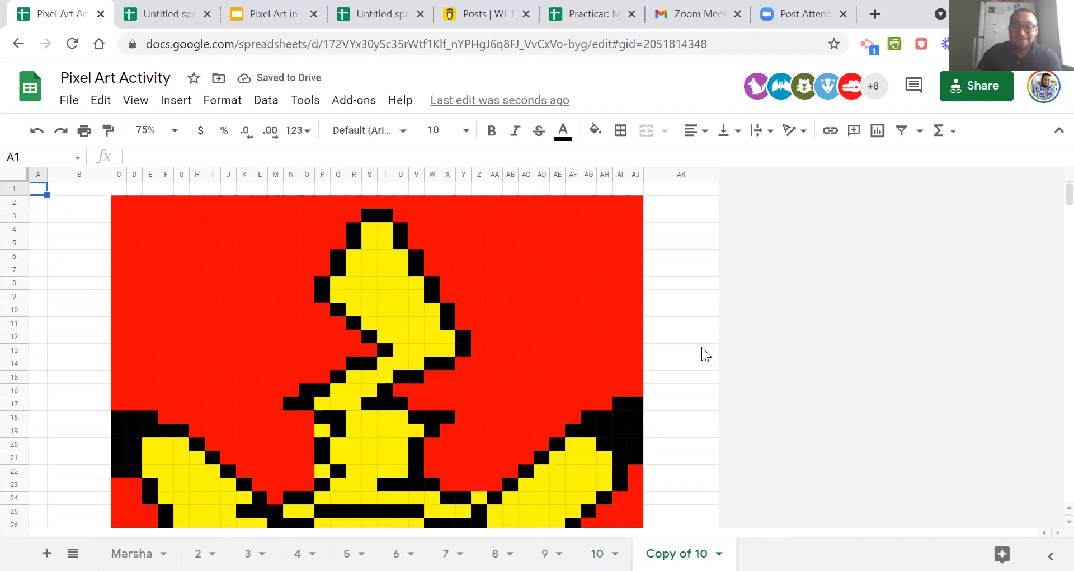
pyautogui.click(718, 553)
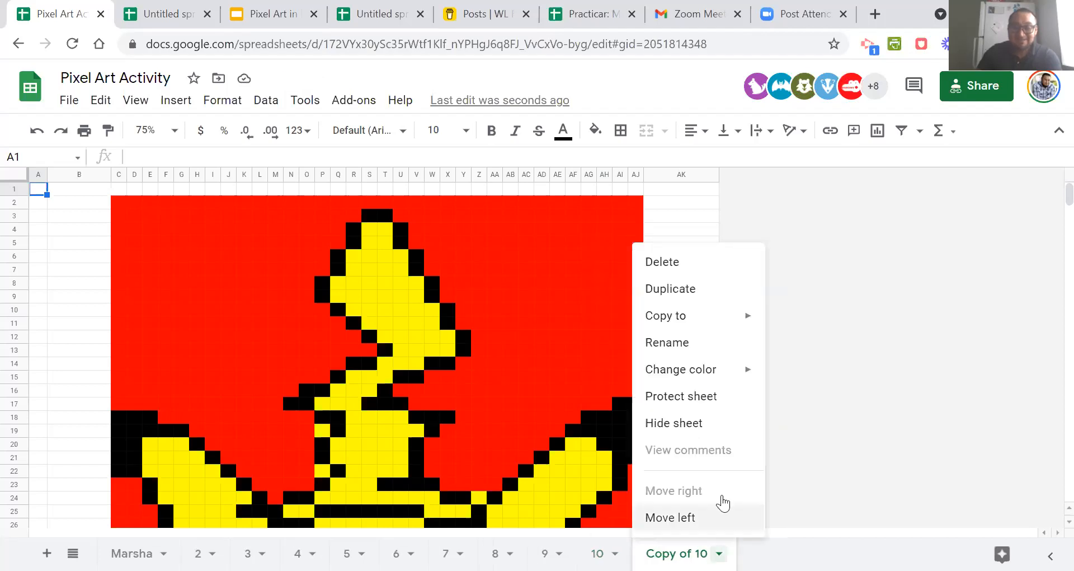
pyautogui.click(688, 344)
pyautogui.write('11')
pyautogui.press('Return')
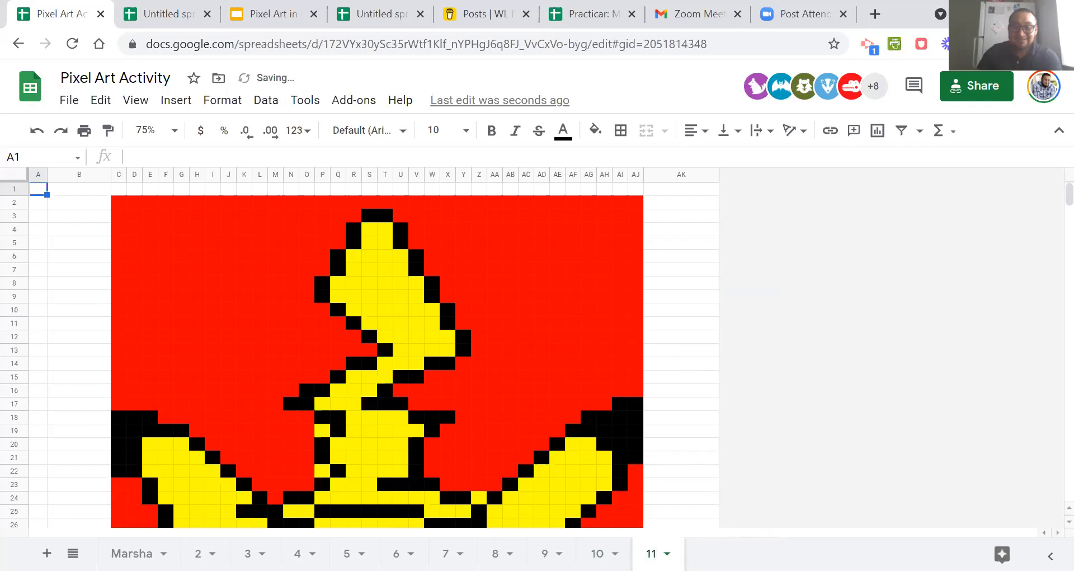
# Duplicate sheet 11 and rename the copy as 12.
pyautogui.click(667, 553)
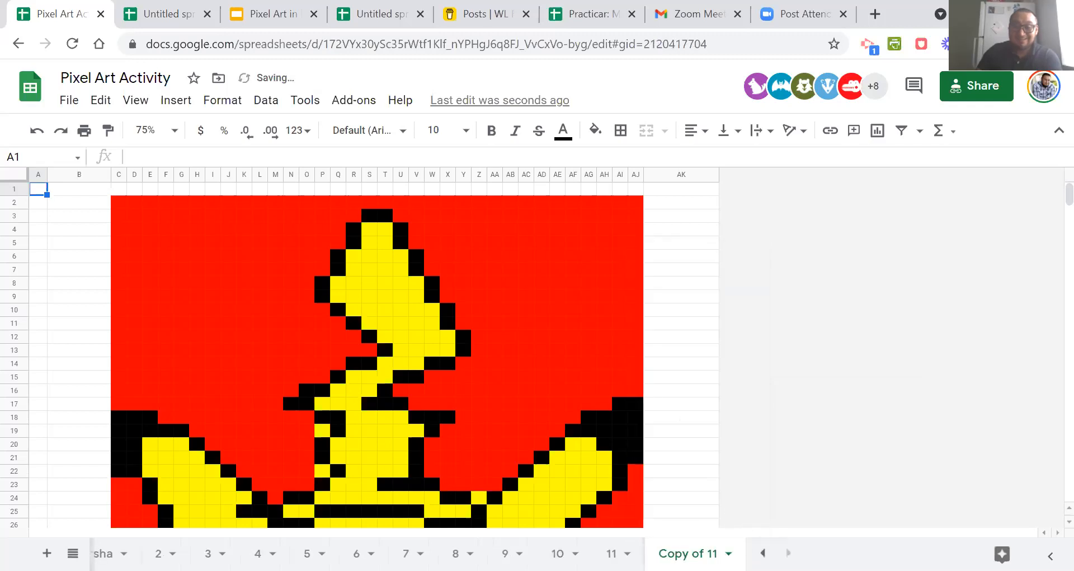
pyautogui.click(728, 553)
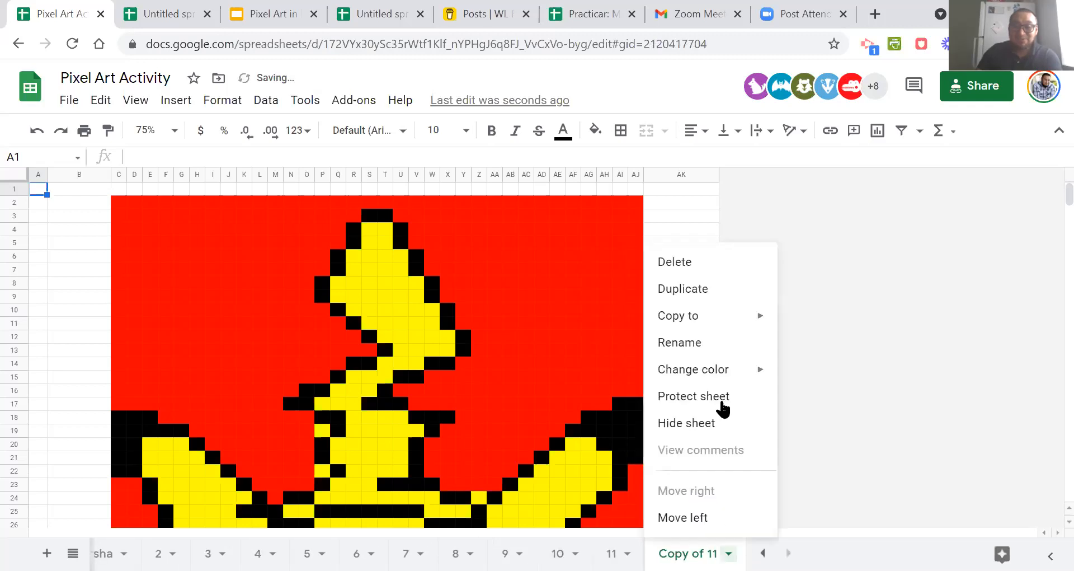
pyautogui.click(709, 344)
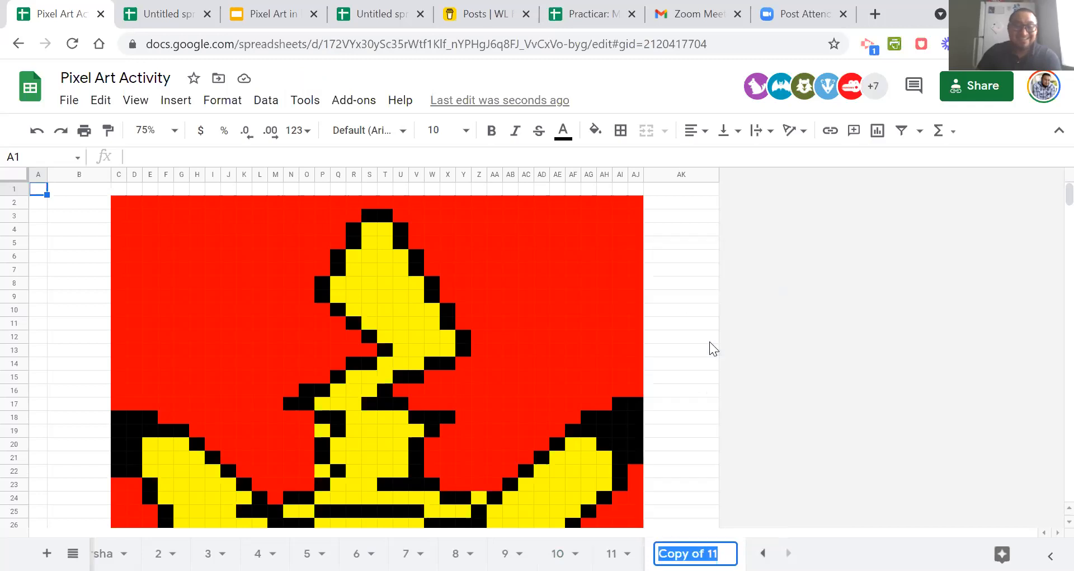
pyautogui.write('12')
pyautogui.click(765, 399)
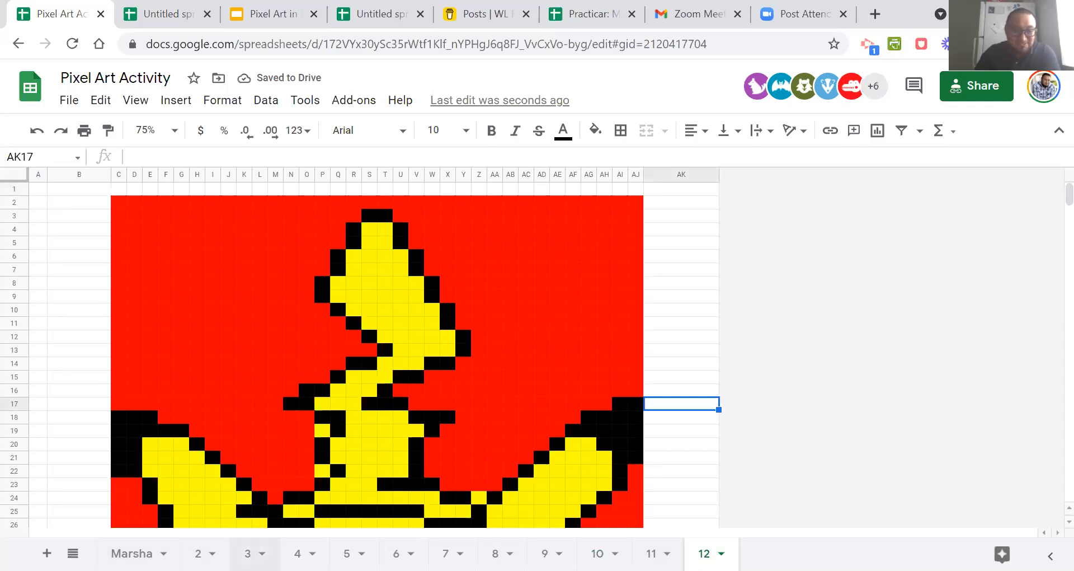
pyautogui.click(722, 553)
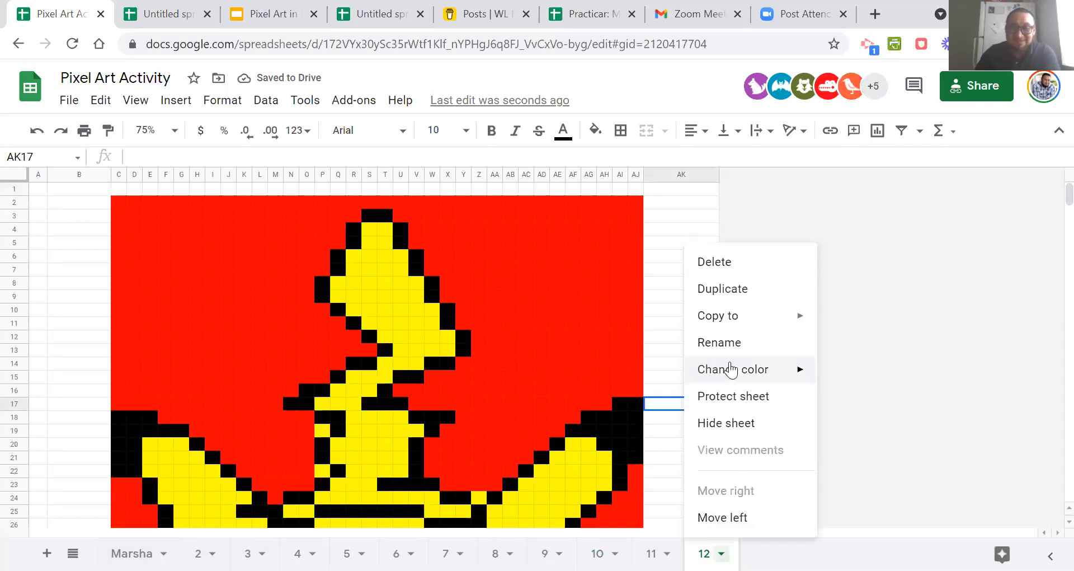
pyautogui.click(729, 343)
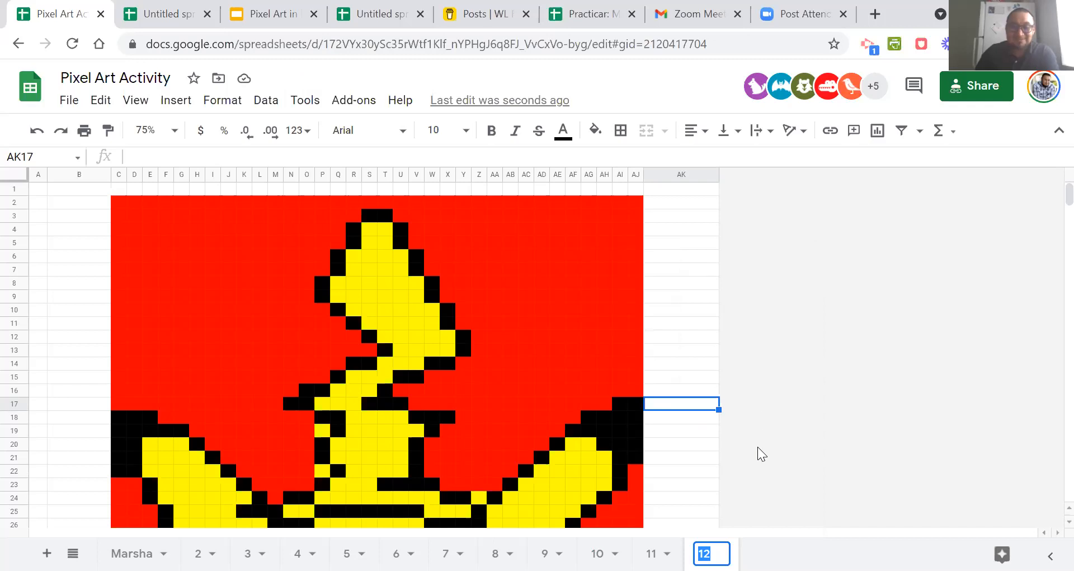
pyautogui.click(773, 477)
# Duplicate sheet 12 and rename the copy as 13.
pyautogui.click(722, 554)
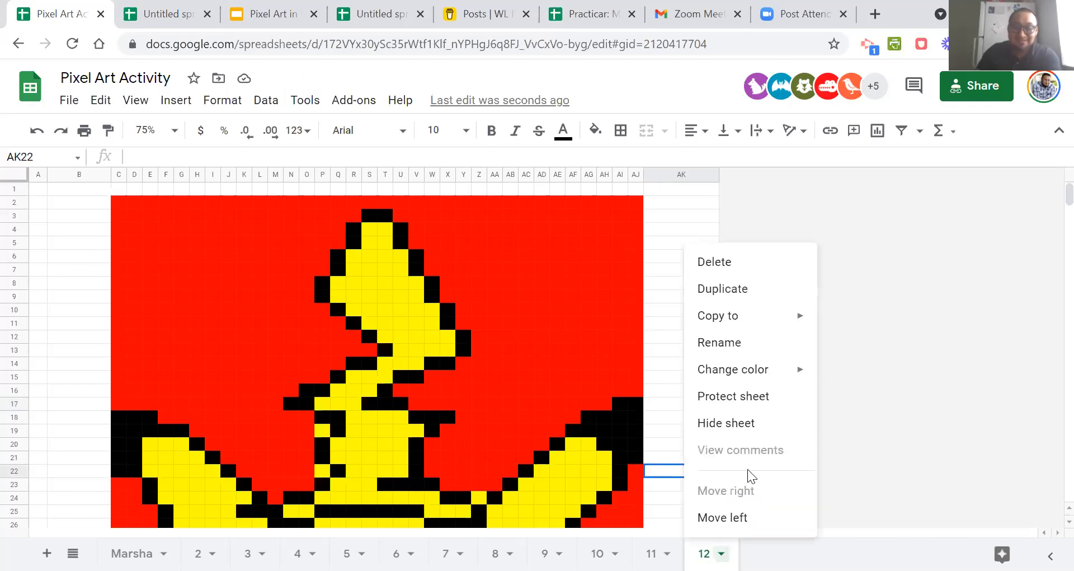
pyautogui.click(732, 293)
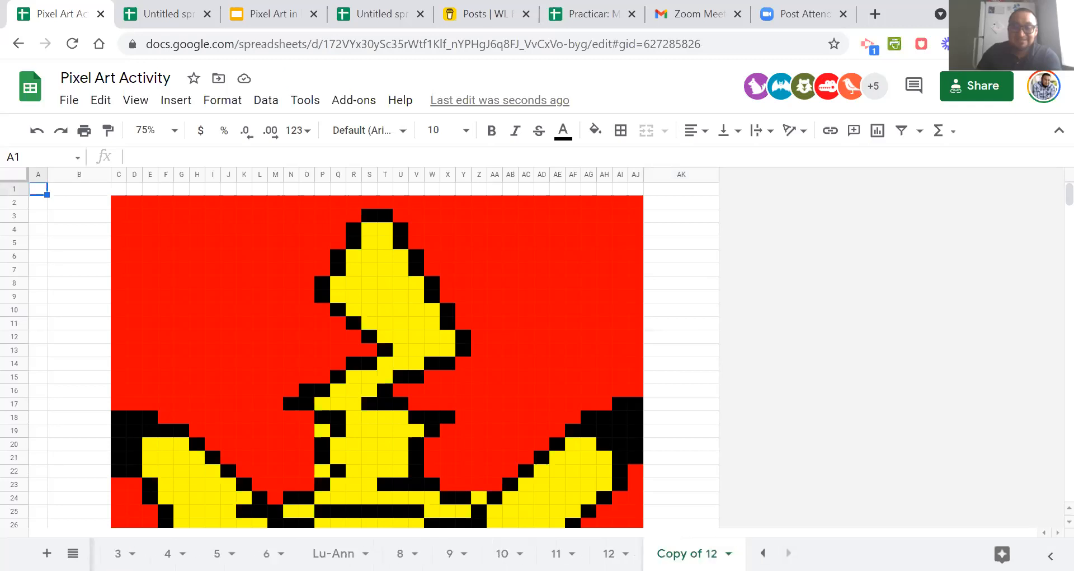
pyautogui.click(728, 554)
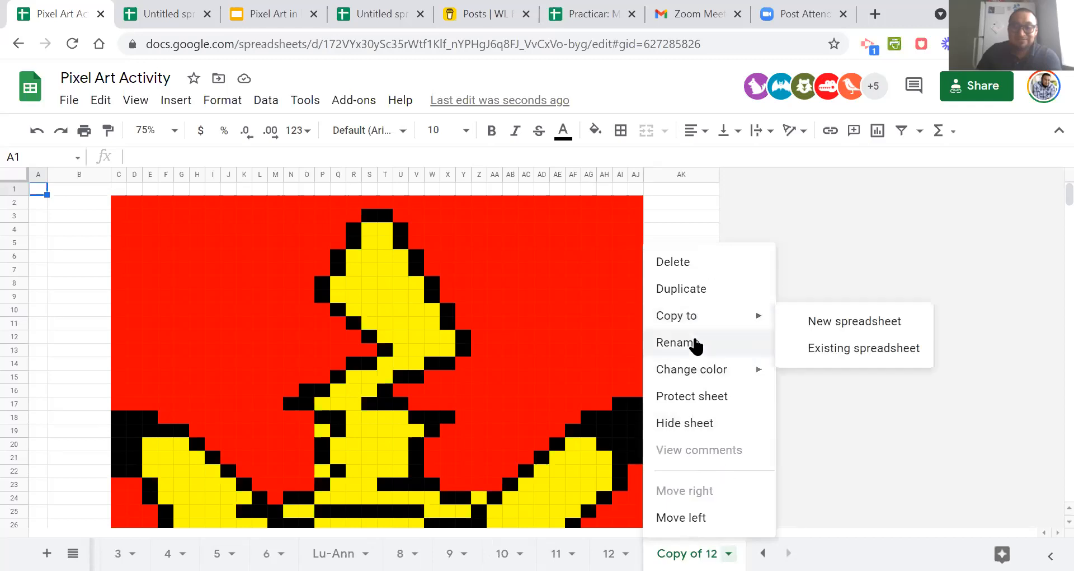
pyautogui.click(676, 342)
pyautogui.write('13')
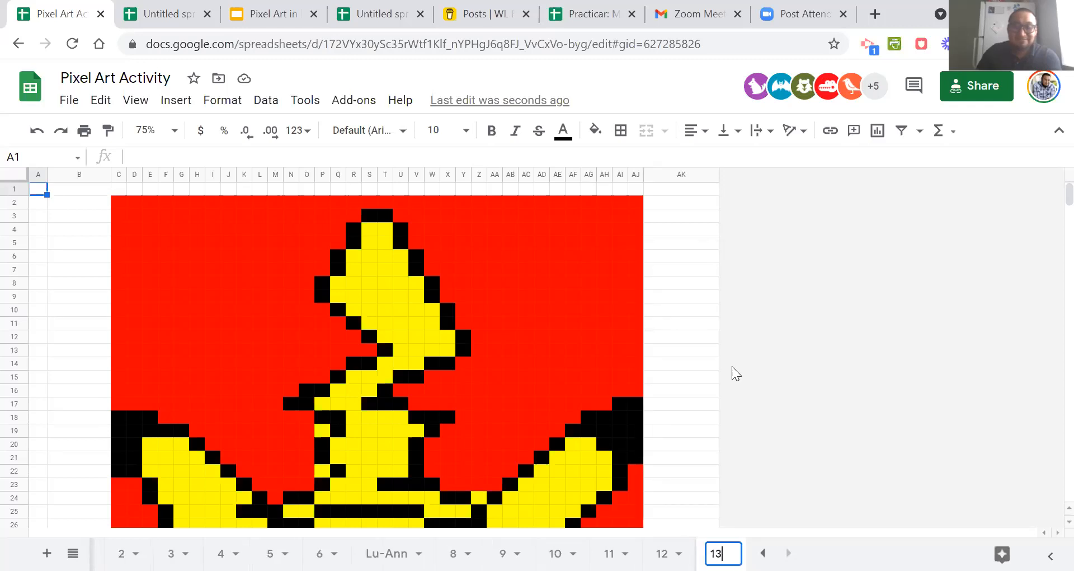
pyautogui.click(779, 388)
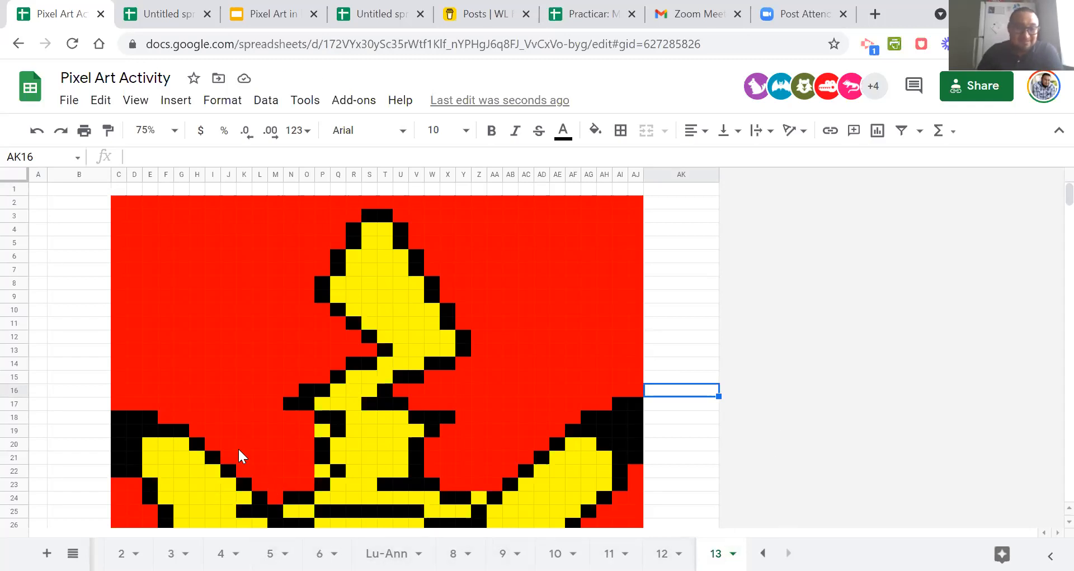
# Check the pixel art on sheets 13, 2 and 3, selecting AK10 on sheet 2 and AK5 on sheet 3.
pyautogui.scroll(-7, 279, 469)
pyautogui.click(124, 553)
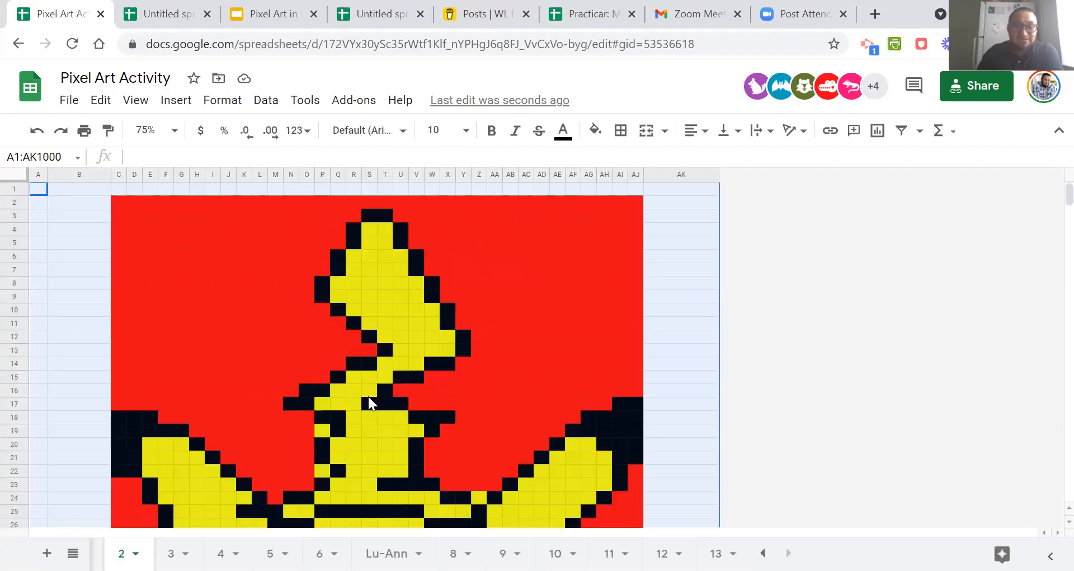
pyautogui.click(773, 313)
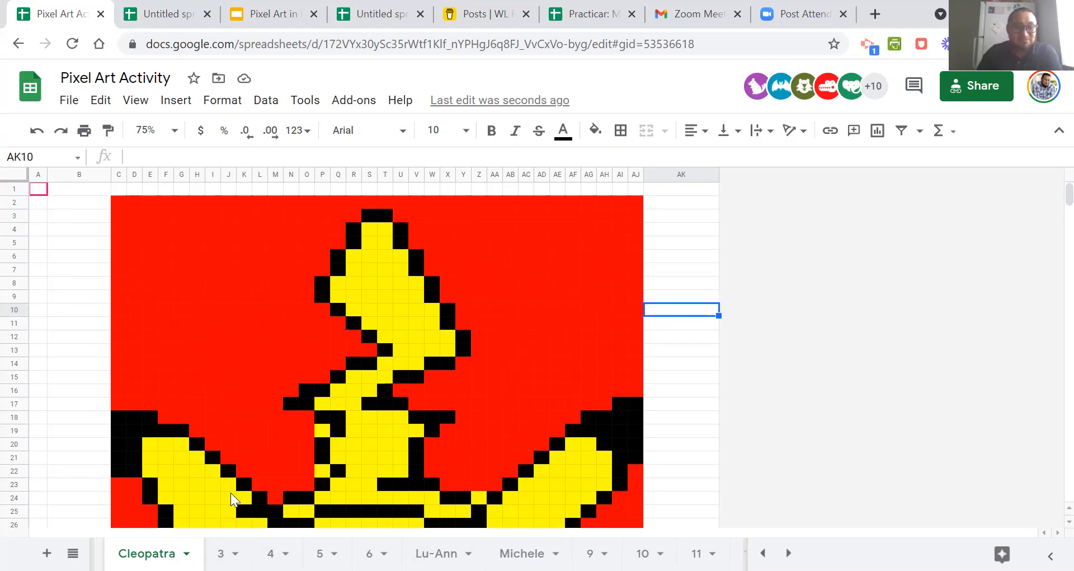
pyautogui.click(221, 552)
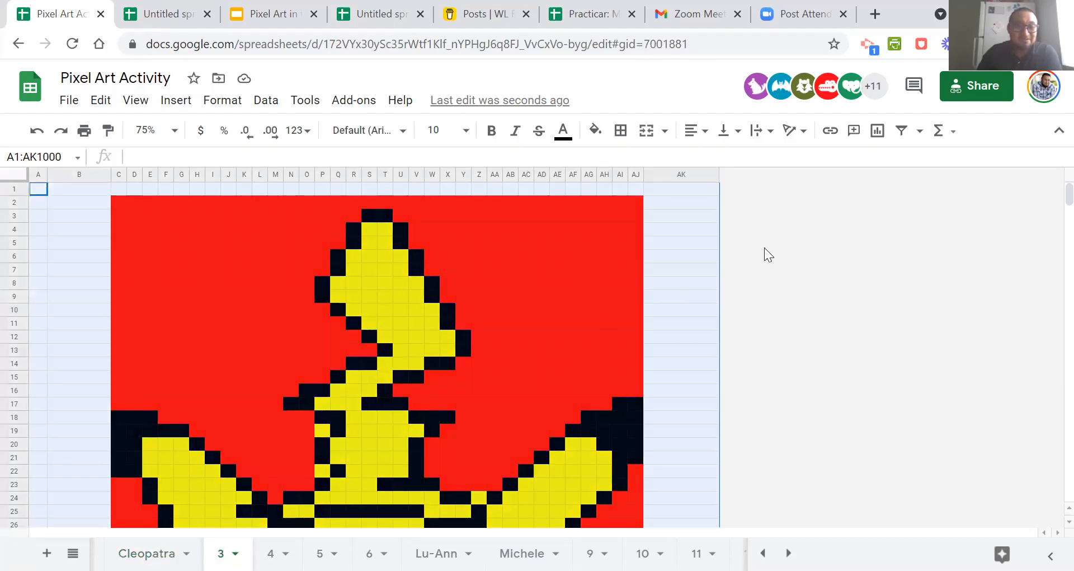
pyautogui.click(682, 244)
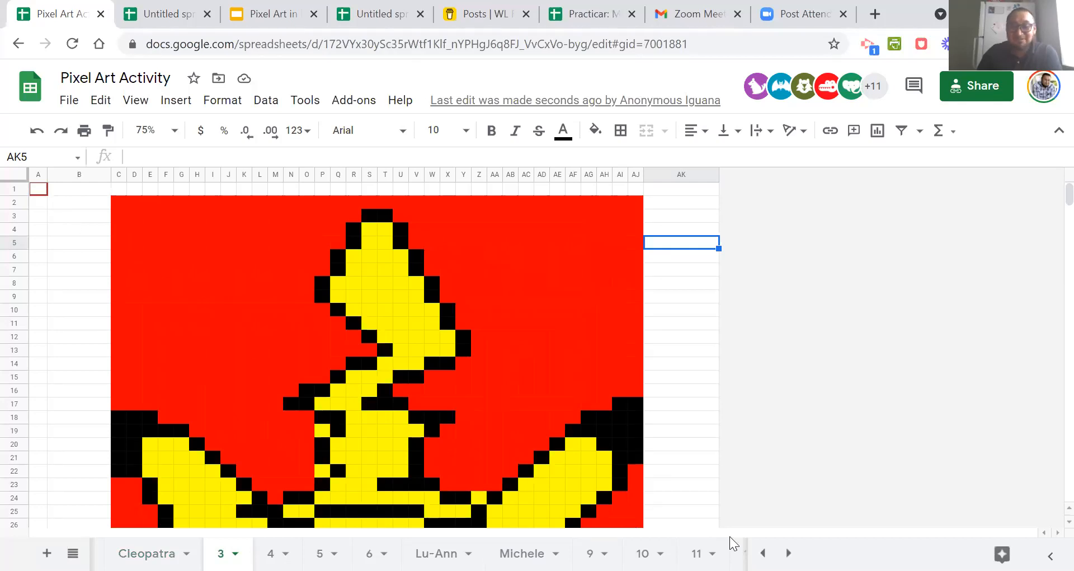
# Rename sheet 13 with the presenter's surname to claim that copy.
pyautogui.click(788, 552)
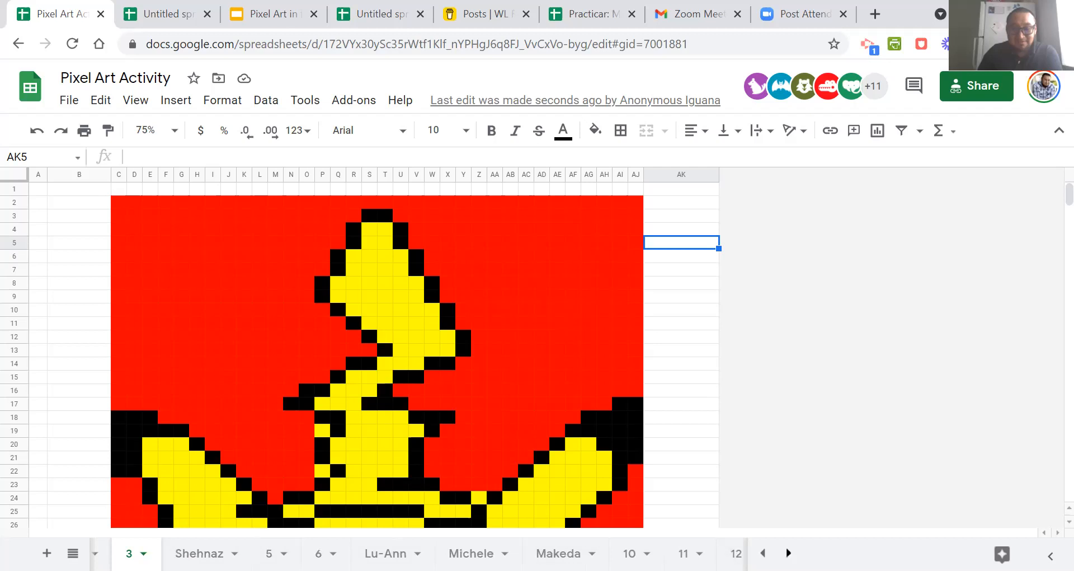
pyautogui.click(737, 552)
pyautogui.click(725, 553)
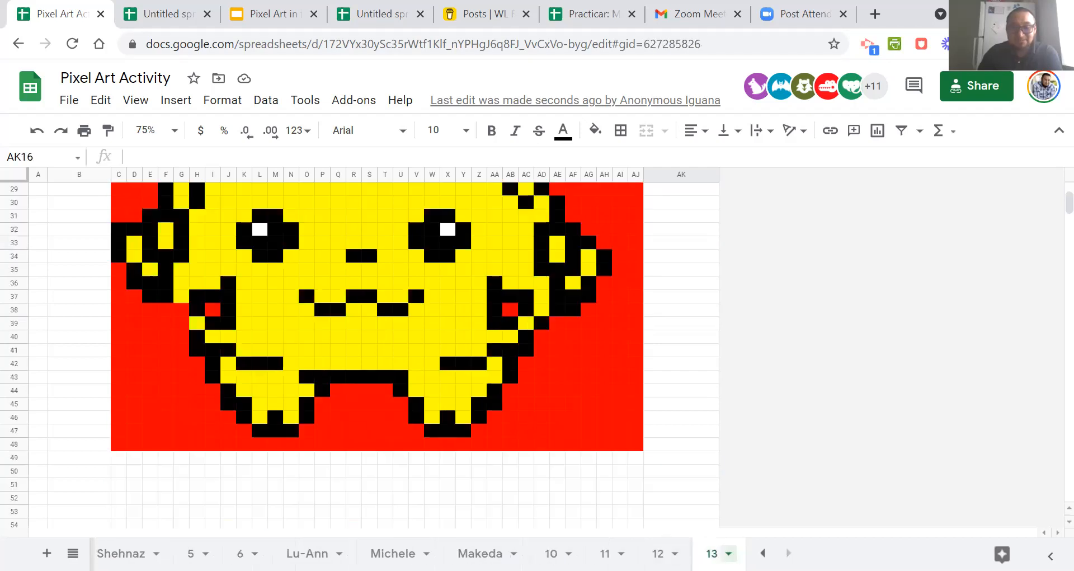
pyautogui.click(729, 553)
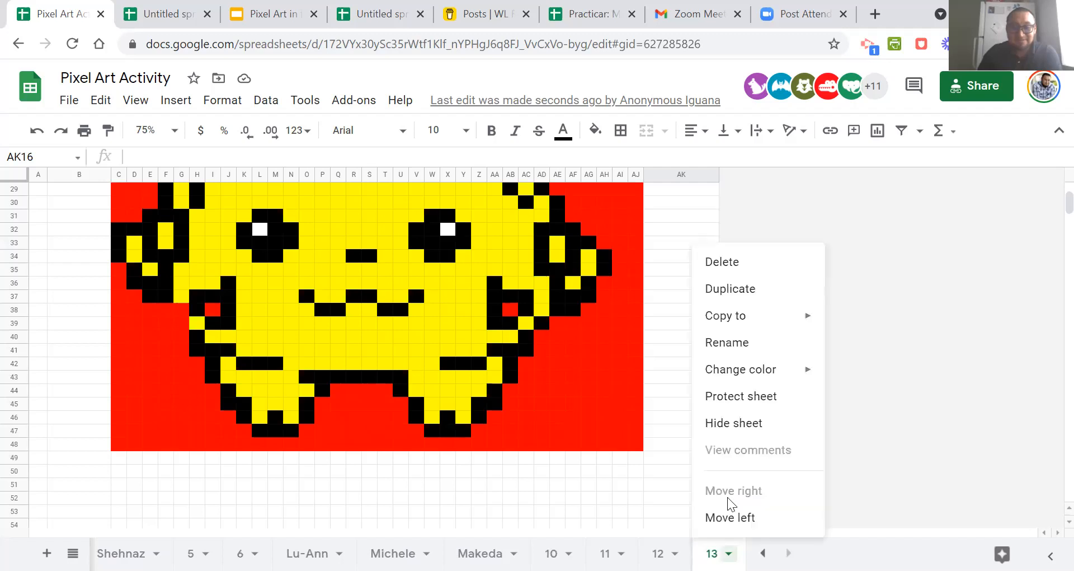
pyautogui.click(739, 342)
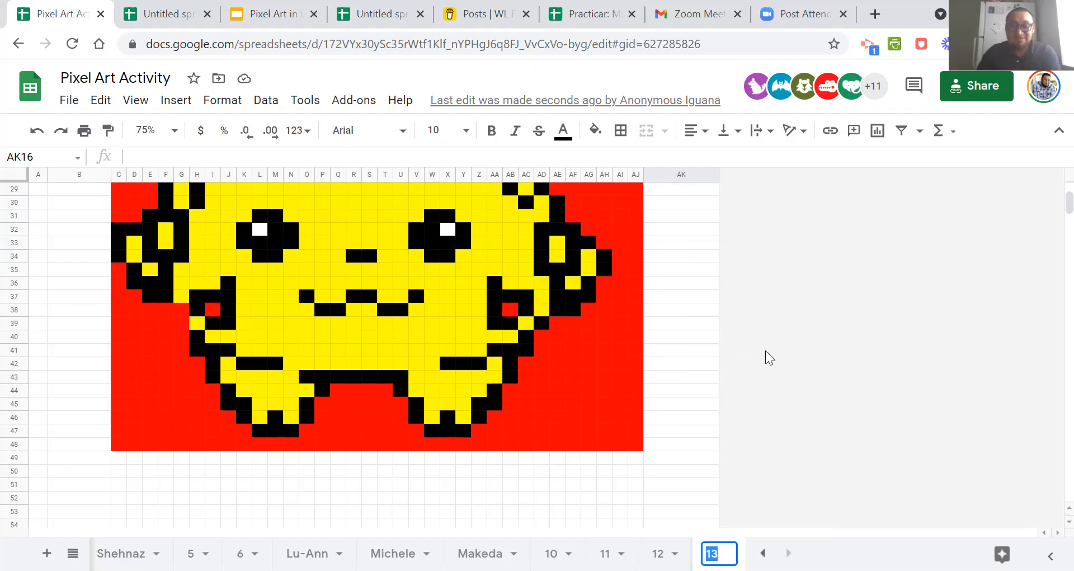
pyautogui.write('Sajche')
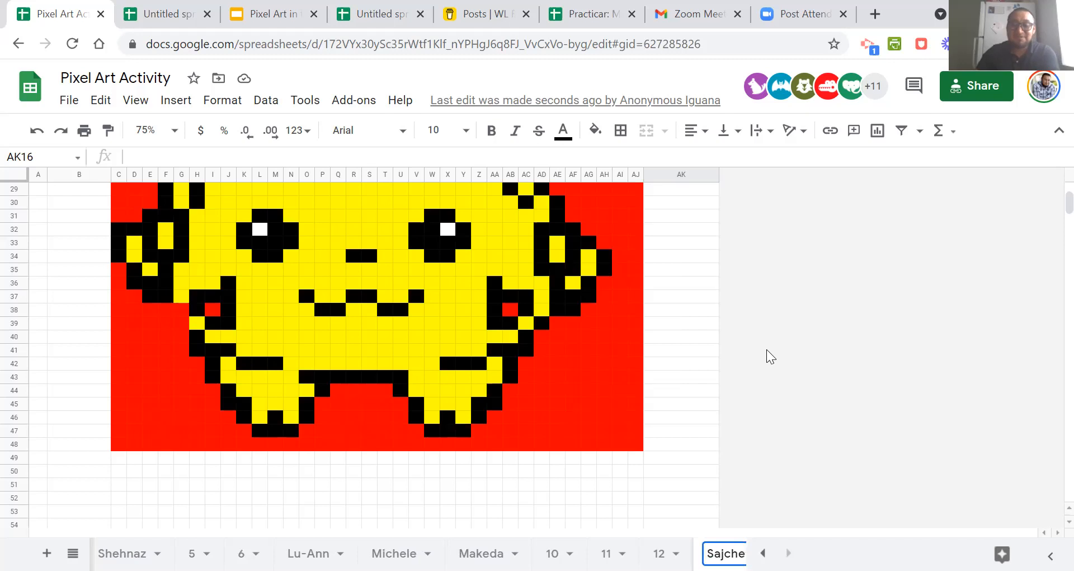
pyautogui.click(767, 349)
# Look over the whole pixel-art picture on the claimed sheet, from its first row to its bottom edge.
pyautogui.scroll(3, 764, 416)
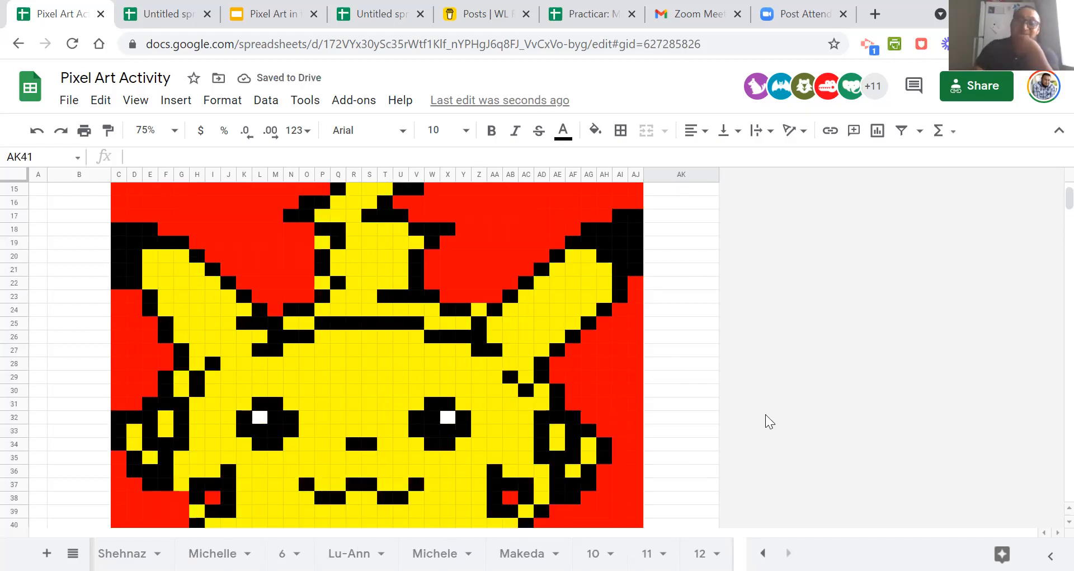
pyautogui.scroll(-3, 765, 414)
pyautogui.scroll(3, 765, 414)
pyautogui.scroll(-3, 766, 413)
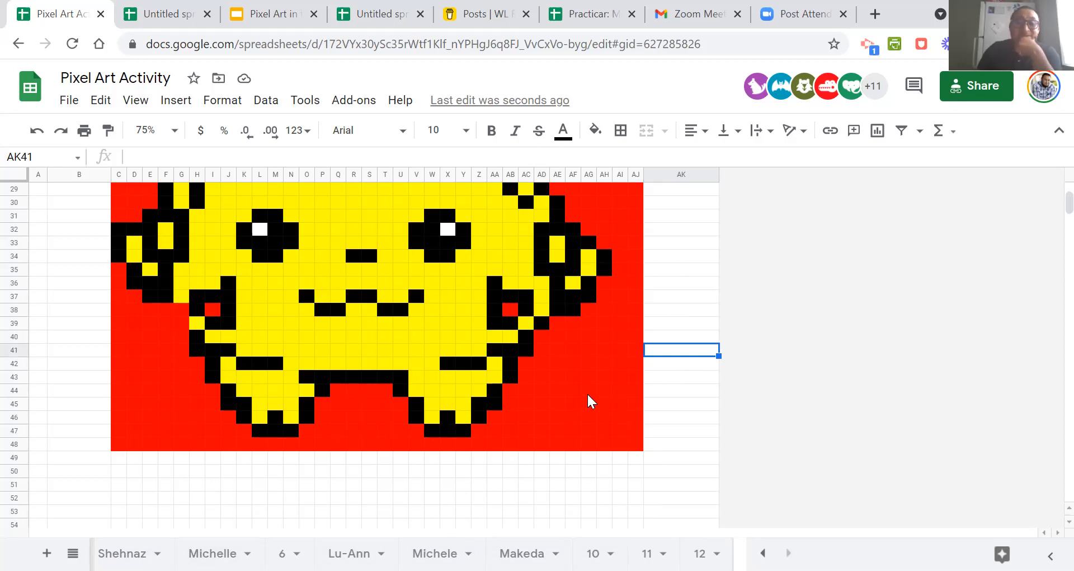
pyautogui.scroll(5, 587, 399)
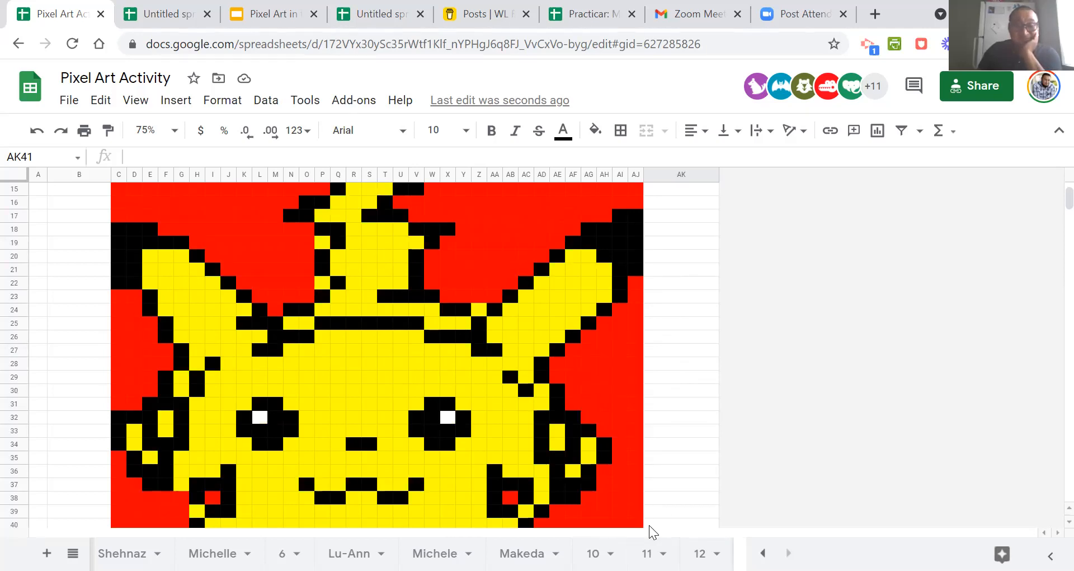
pyautogui.scroll(-5, 646, 363)
pyautogui.scroll(10, 645, 363)
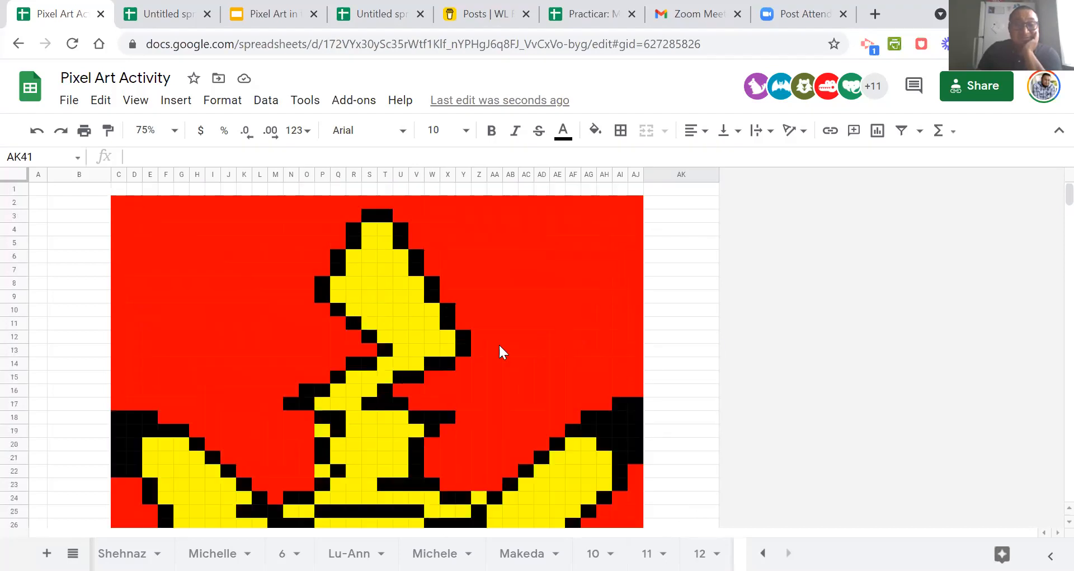
pyautogui.scroll(-5, 501, 350)
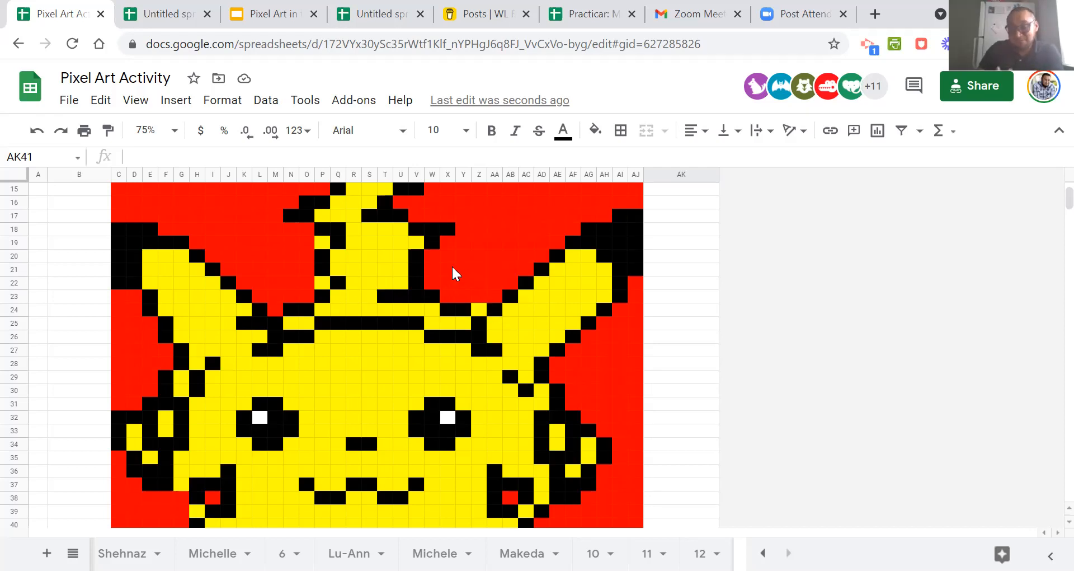
pyautogui.scroll(-5, 385, 317)
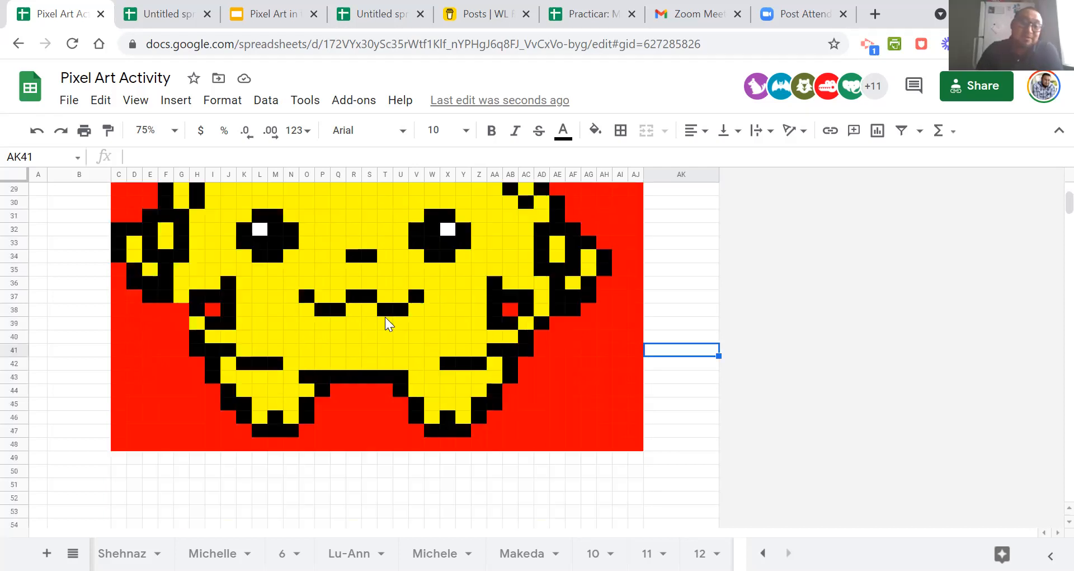
pyautogui.scroll(5, 385, 316)
pyautogui.scroll(-5, 385, 316)
pyautogui.scroll(5, 385, 317)
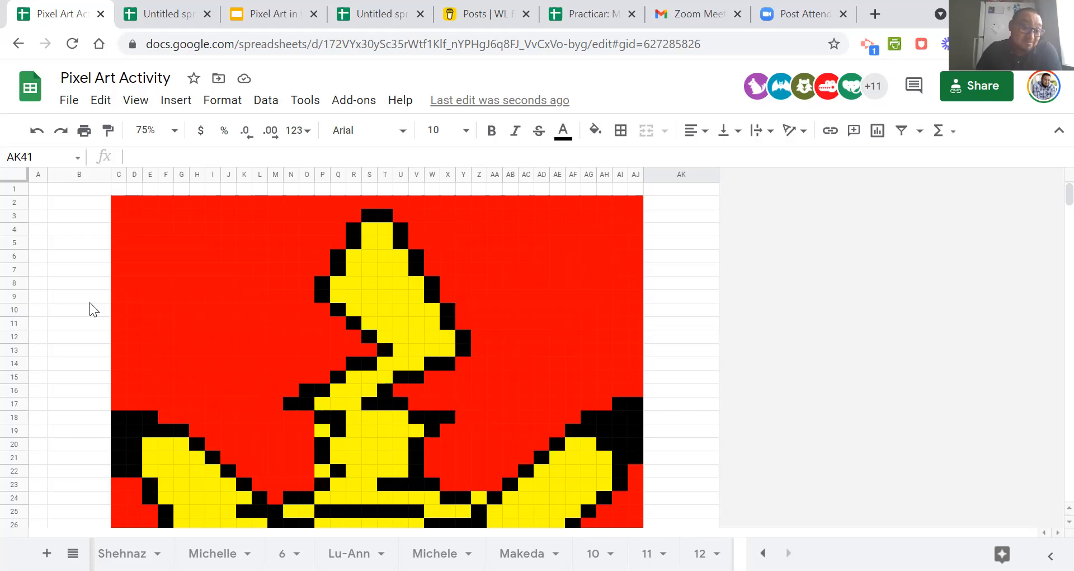
pyautogui.scroll(-10, 83, 298)
pyautogui.scroll(10, 82, 299)
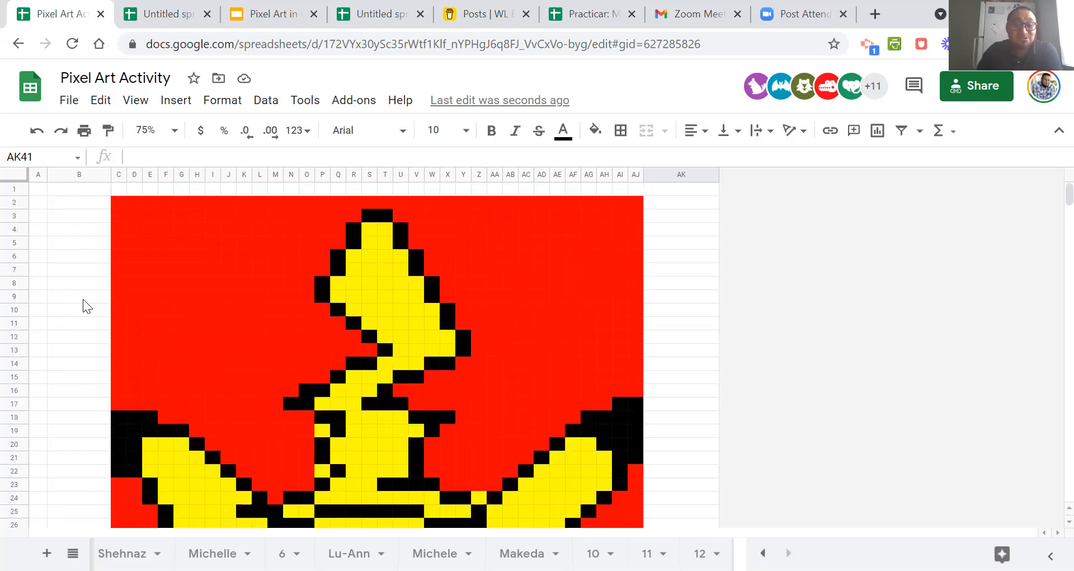
# Number the questions 1 to 6 in cells A2 through A7.
pyautogui.click(70, 205)
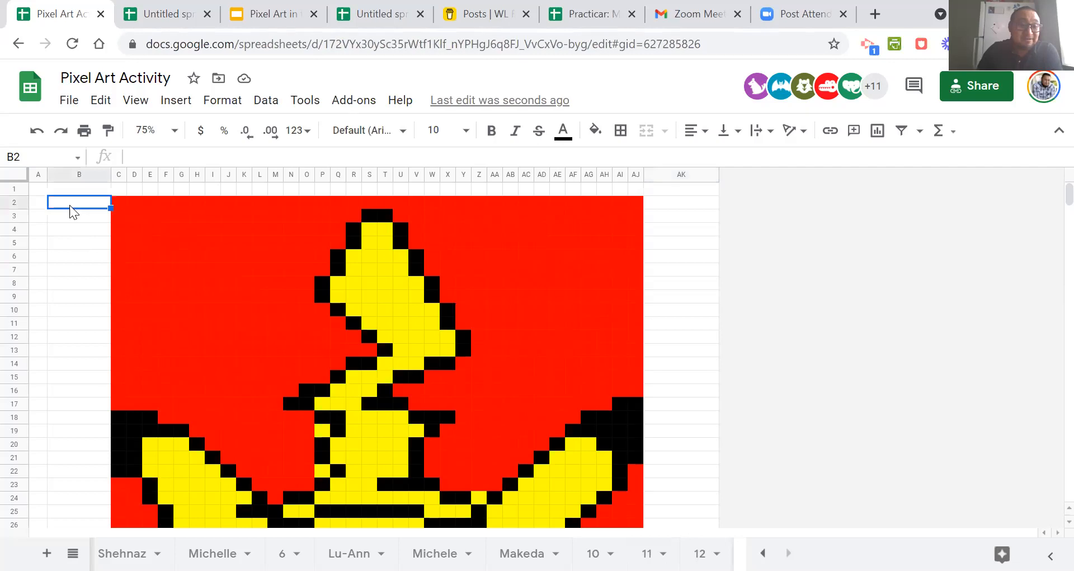
pyautogui.click(38, 202)
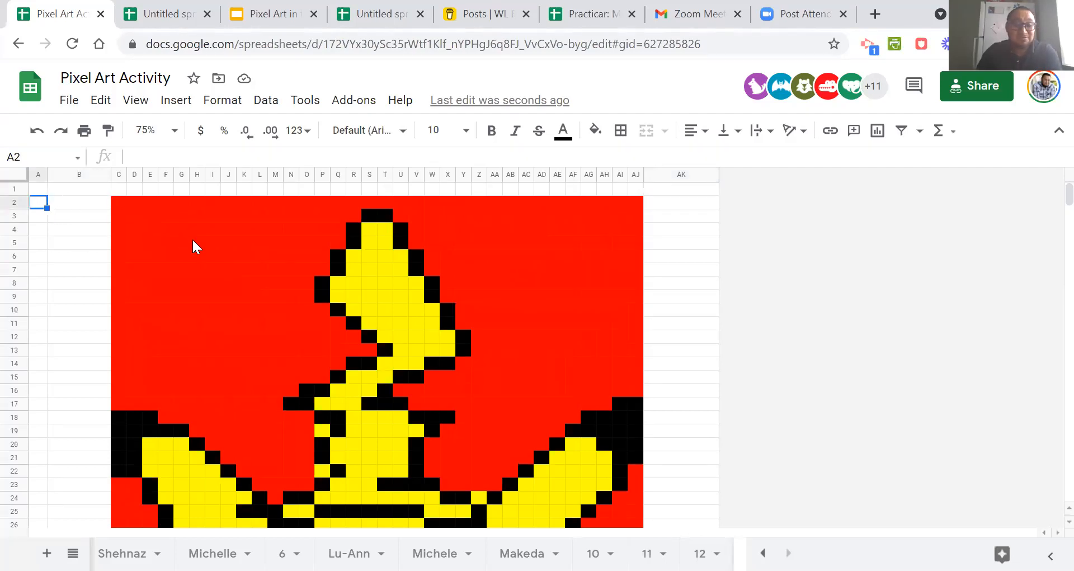
pyautogui.write('1')
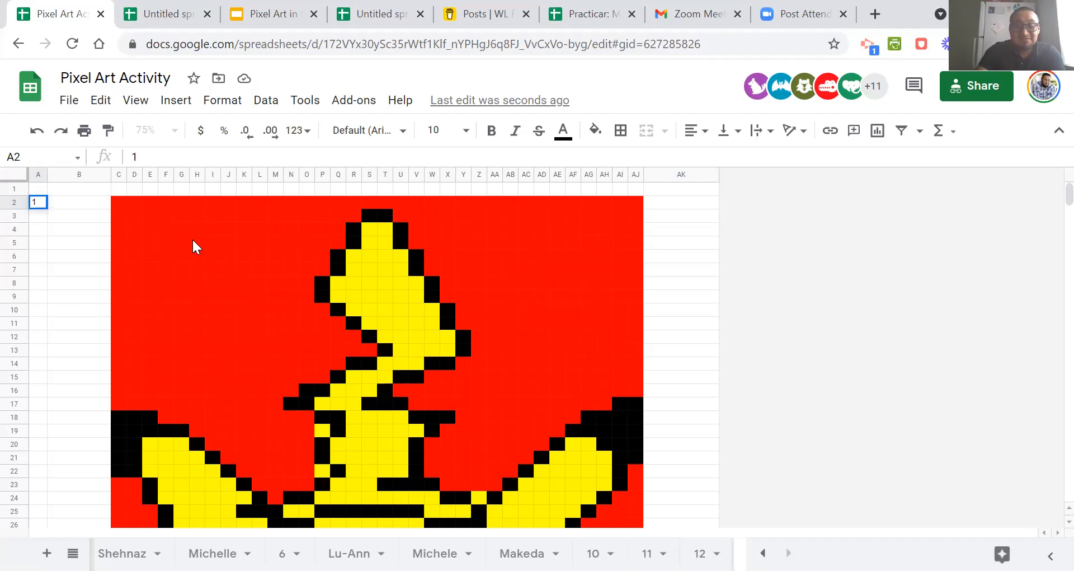
pyautogui.press('Return')
pyautogui.write('2')
pyautogui.press('Return')
pyautogui.write('3')
pyautogui.press('Return')
pyautogui.write('4')
pyautogui.press('Return')
pyautogui.write('5')
pyautogui.press('Return')
pyautogui.write('6')
pyautogui.press('Return')
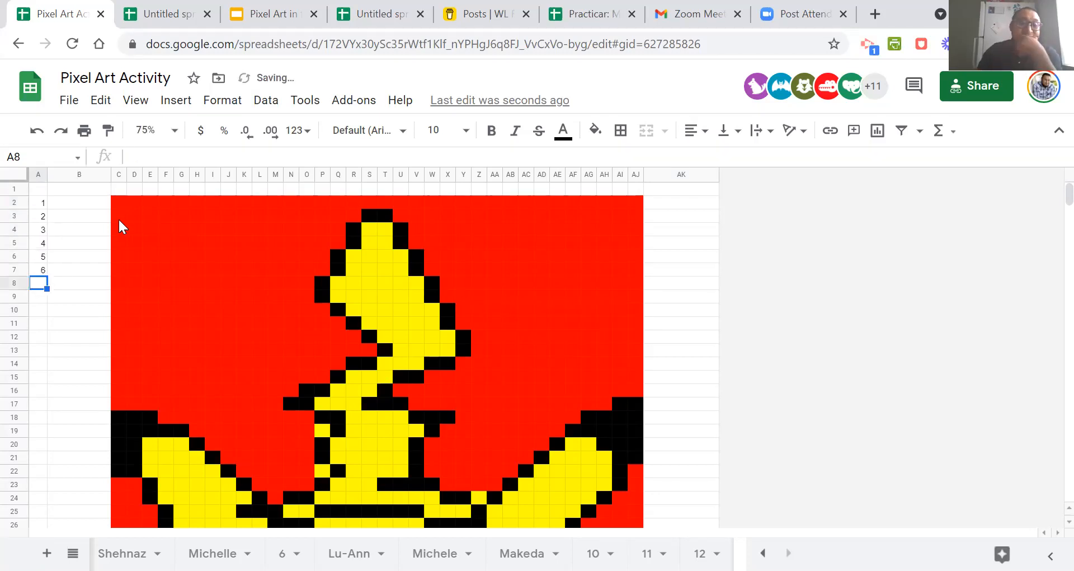
# Enter the Spanish prompts hola, bien, soy and buenos dias in cells B2 through B5.
pyautogui.click(94, 207)
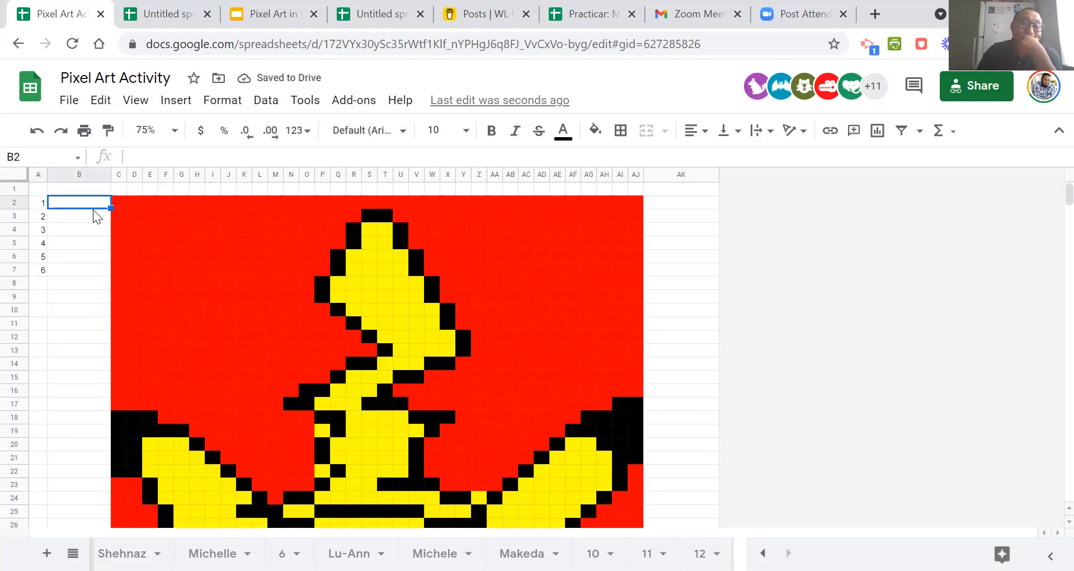
pyautogui.write('hola')
pyautogui.press('Return')
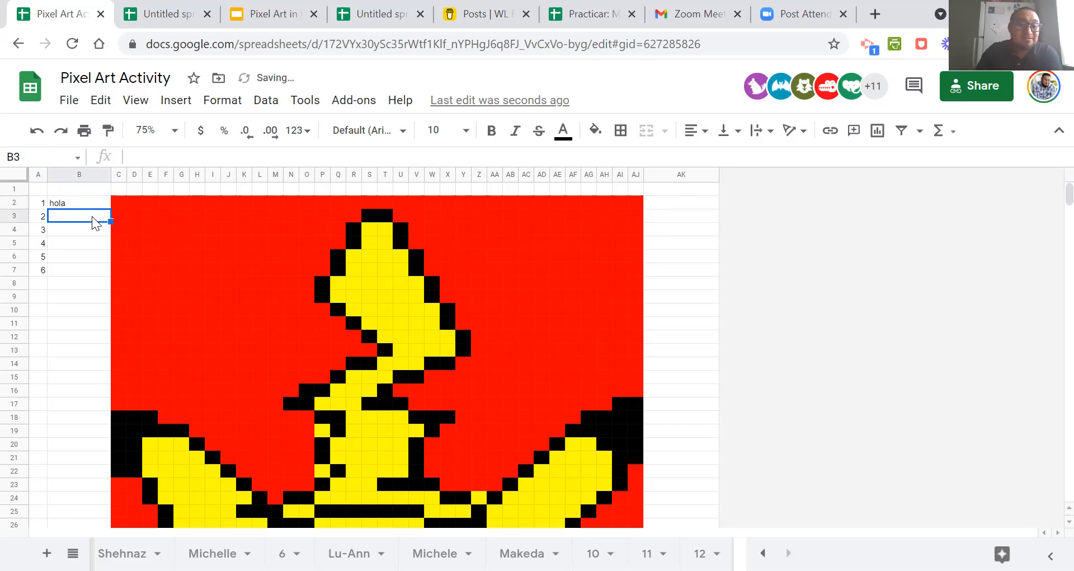
pyautogui.write('bien')
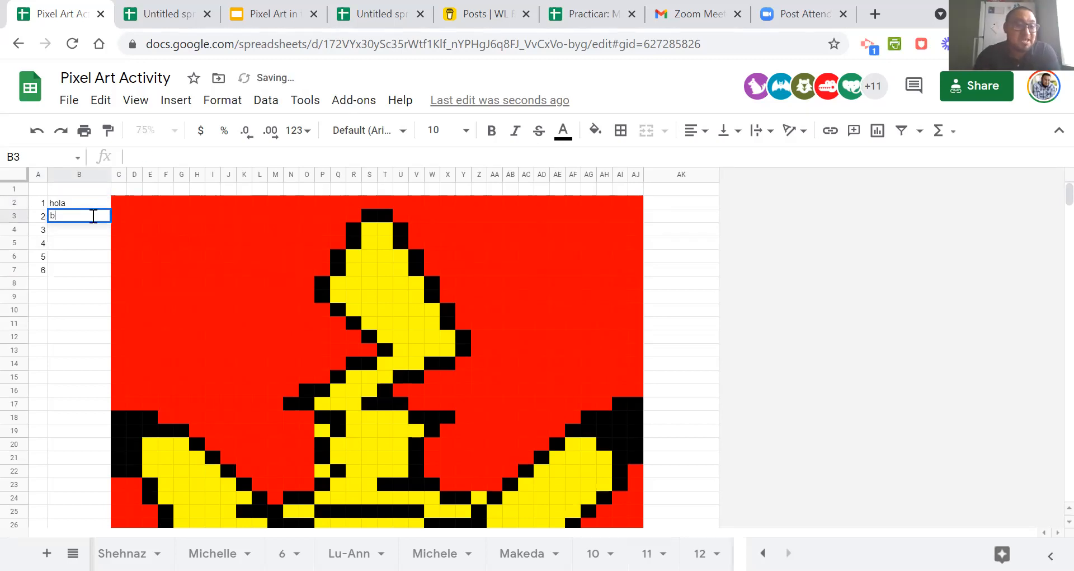
pyautogui.write('soy')
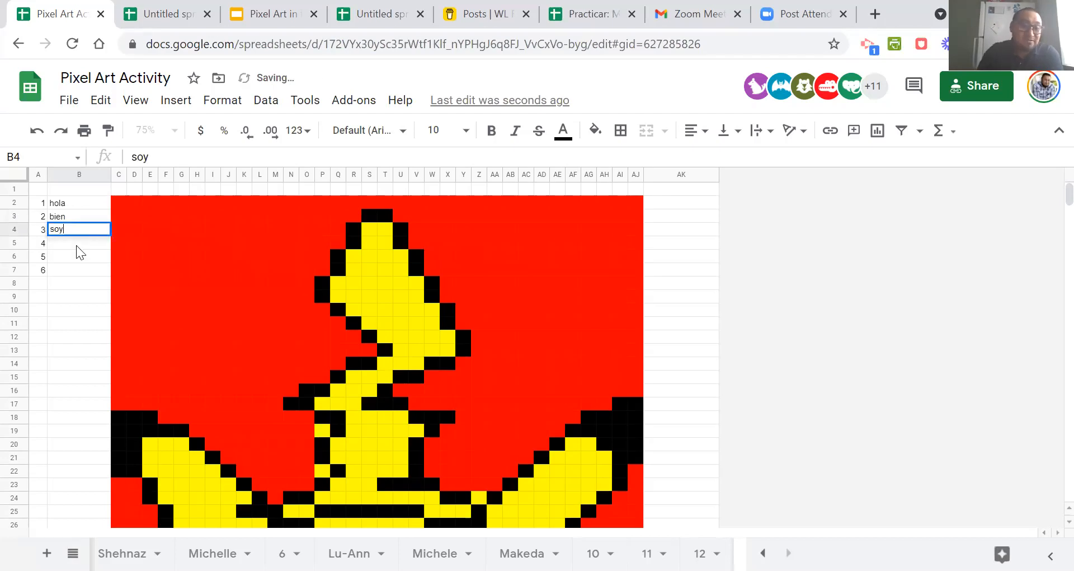
pyautogui.press('Return')
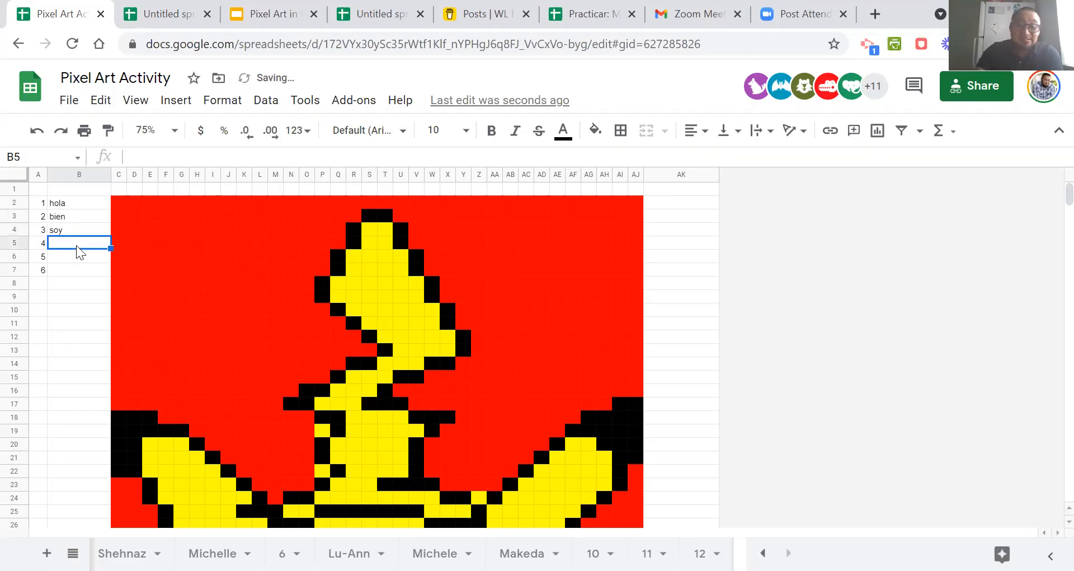
pyautogui.write('buenos dias')
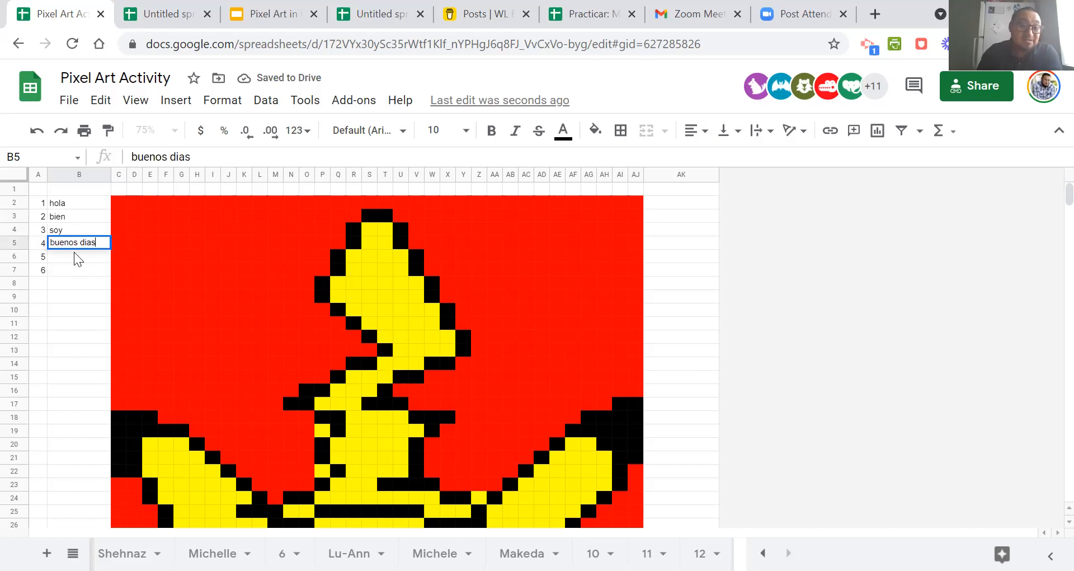
pyautogui.press('Return')
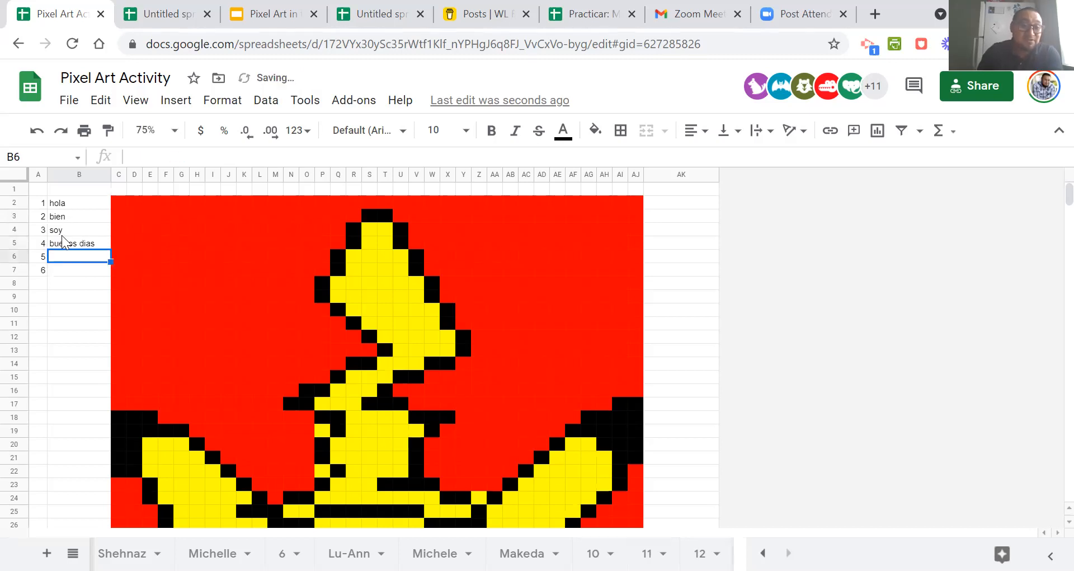
# Enter the English answers hi, good, I am and good morning in cells AK2 through AK5.
pyautogui.click(662, 202)
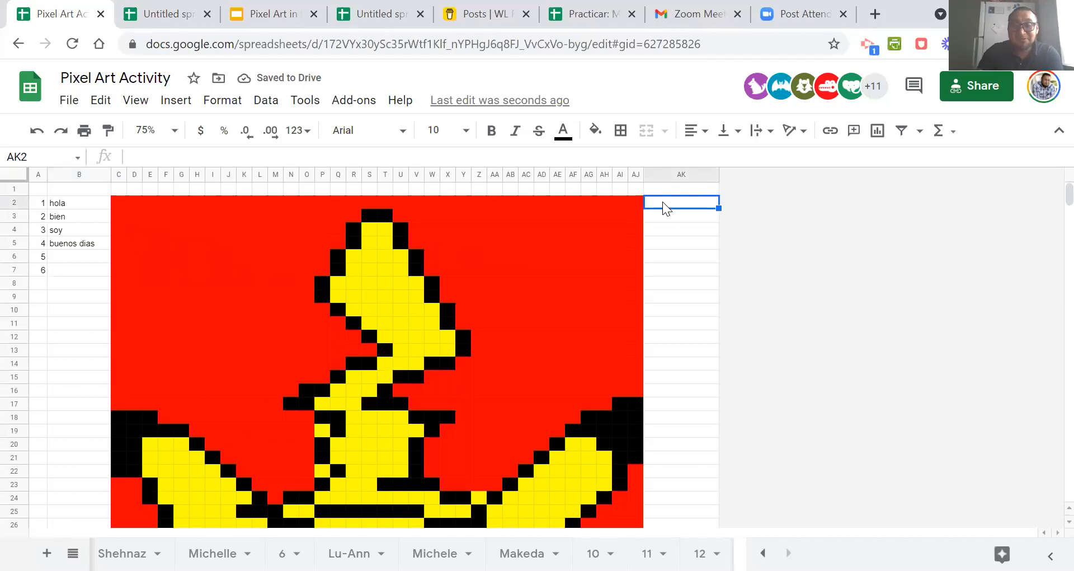
pyautogui.write('hi')
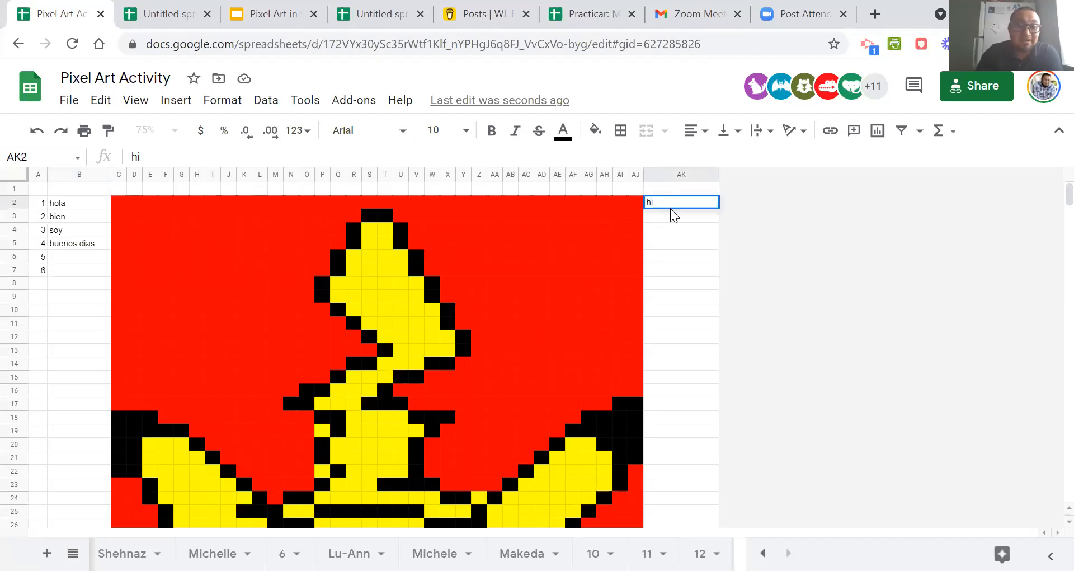
pyautogui.press('Return')
pyautogui.write('good')
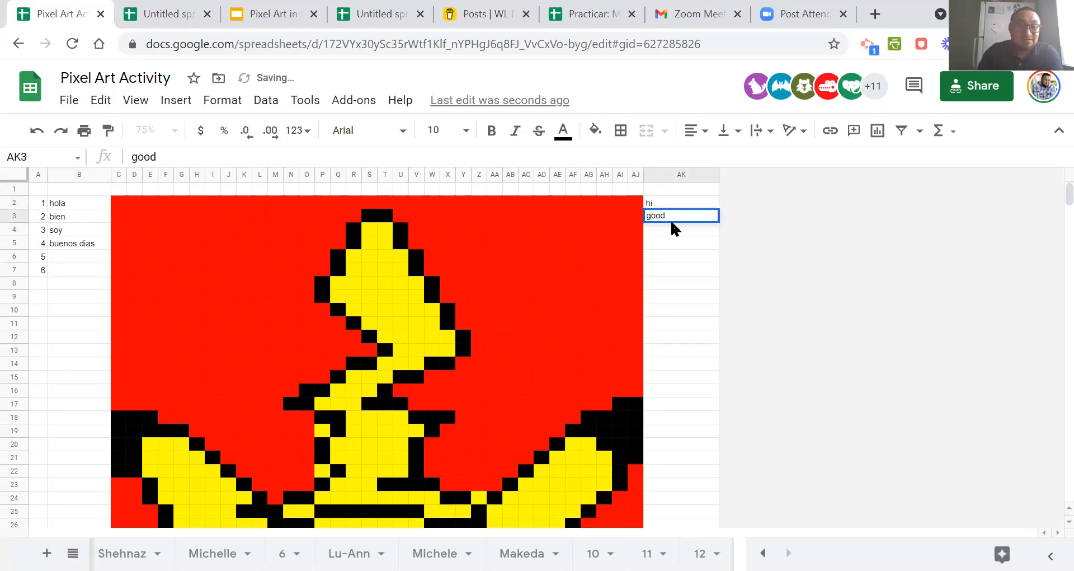
pyautogui.press('Return')
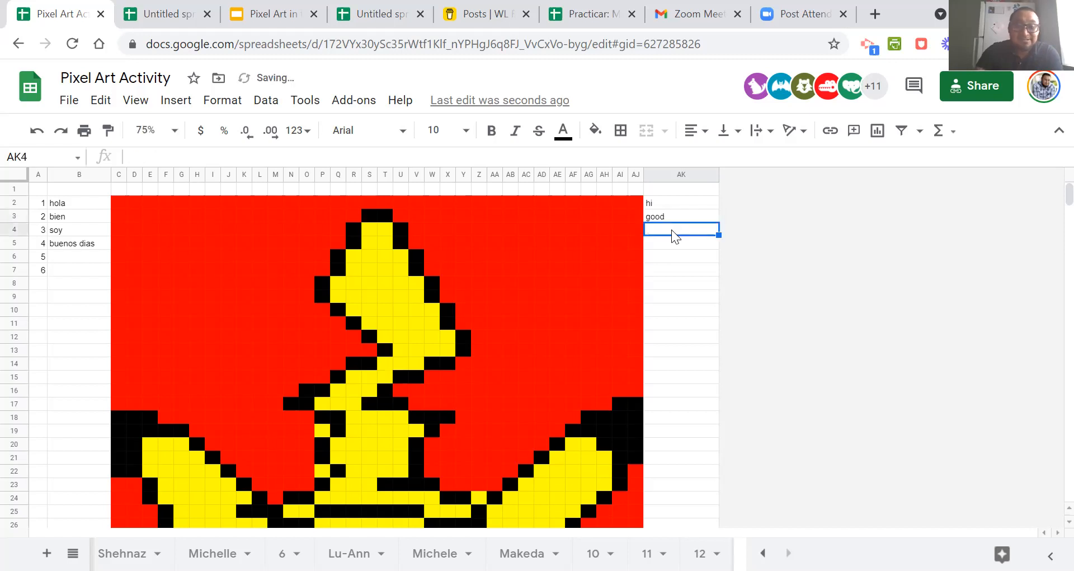
pyautogui.write('i')
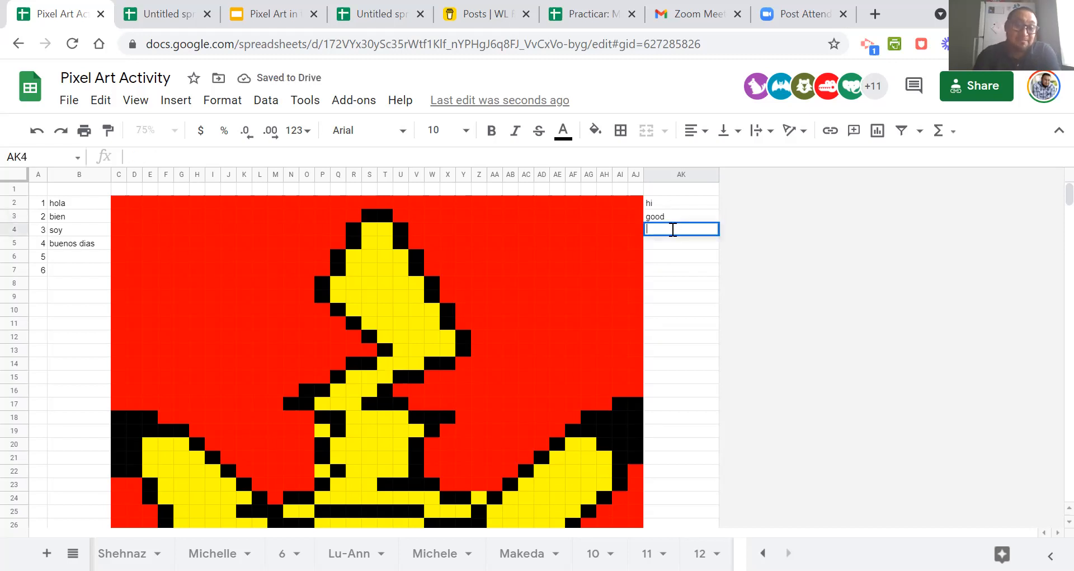
pyautogui.write(' am')
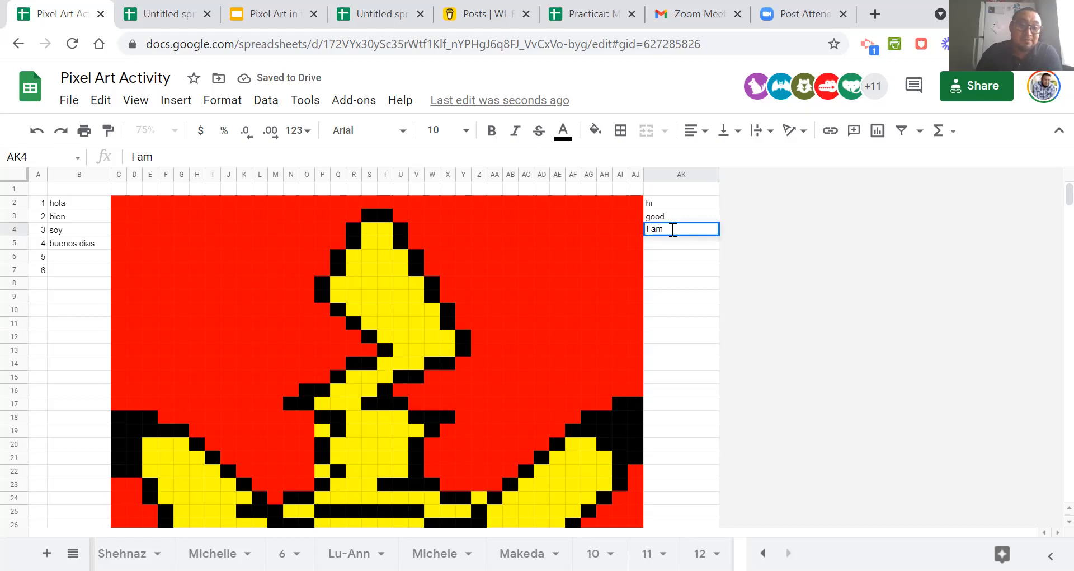
pyautogui.press('Return')
pyautogui.write('g')
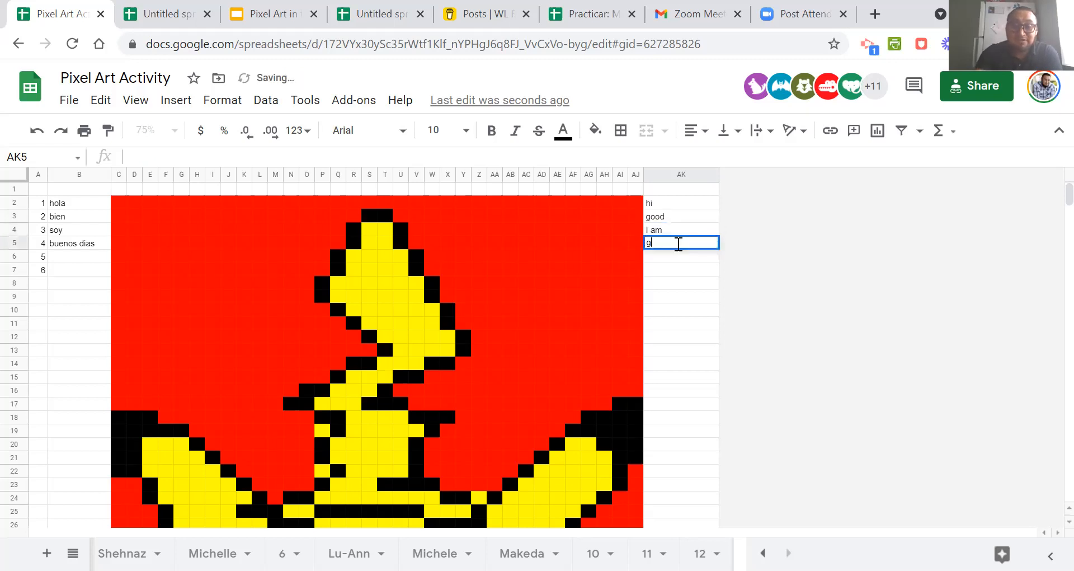
pyautogui.write('ood morning')
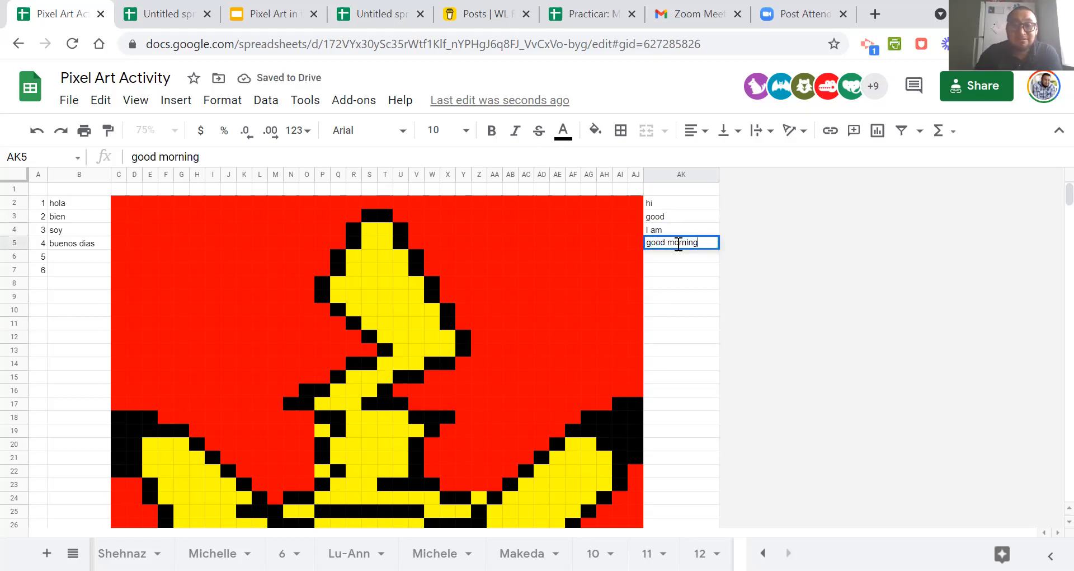
pyautogui.click(695, 324)
# Add the heading Answers in cell AK1 above the English answers.
pyautogui.click(678, 190)
pyautogui.write('Asw')
pyautogui.press('BackSpace')
pyautogui.press('BackSpace')
pyautogui.write('wsom')
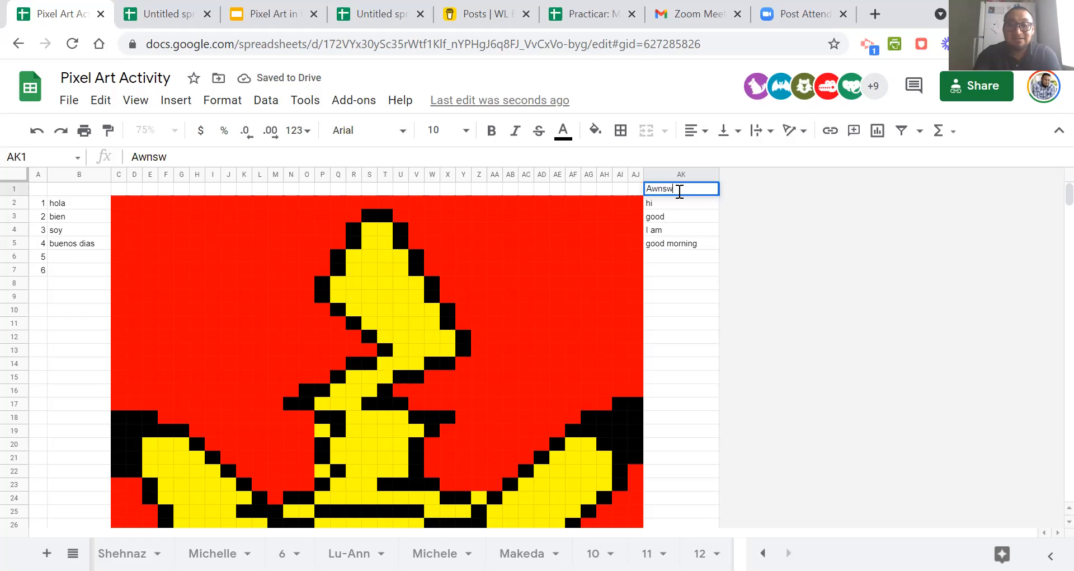
pyautogui.press('BackSpace')
pyautogui.press('BackSpace')
pyautogui.press('BackSpace')
pyautogui.write('e')
pyautogui.press('BackSpace')
pyautogui.press('BackSpace')
pyautogui.write('we')
pyautogui.press('BackSpace')
pyautogui.press('BackSpace')
pyautogui.write('nswers')
pyautogui.click(693, 282)
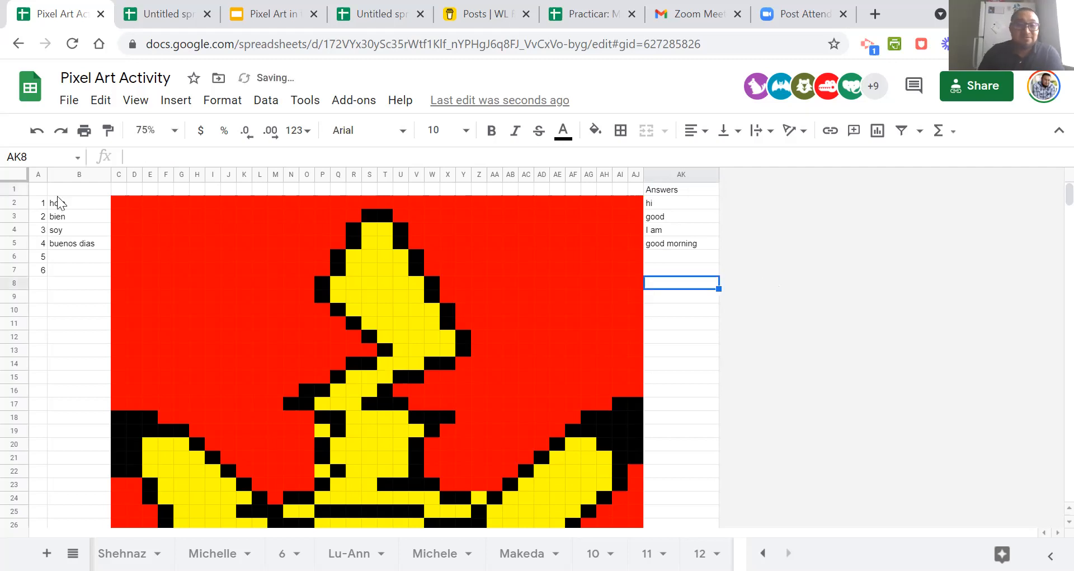
# Widen column B to roughly twice its width and enter the heading "supply the English words" in cell B1.
pyautogui.click(70, 199)
pyautogui.click(76, 192)
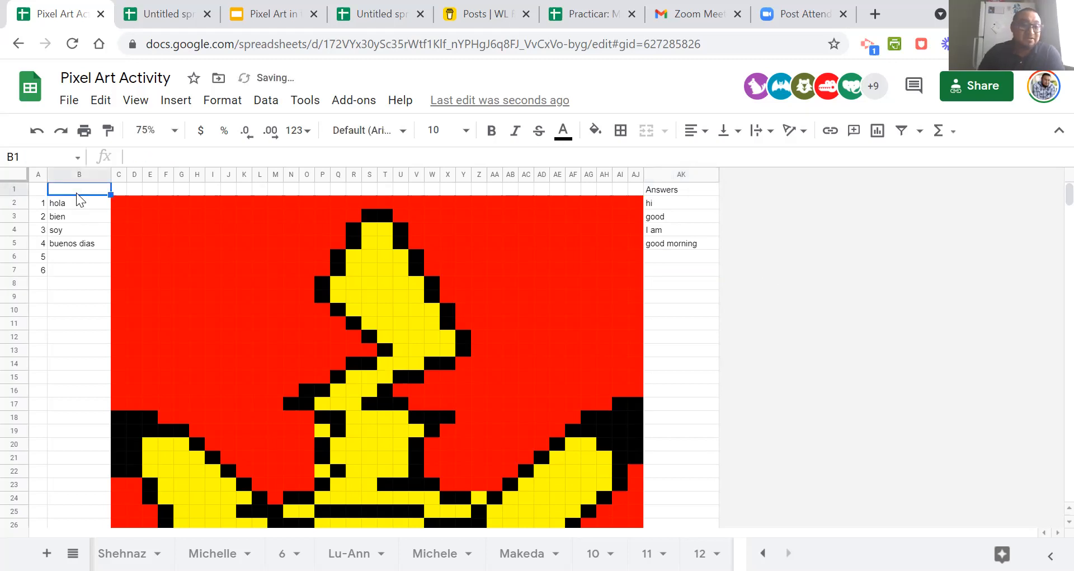
pyautogui.moveTo(112, 173); pyautogui.dragTo(171, 173)
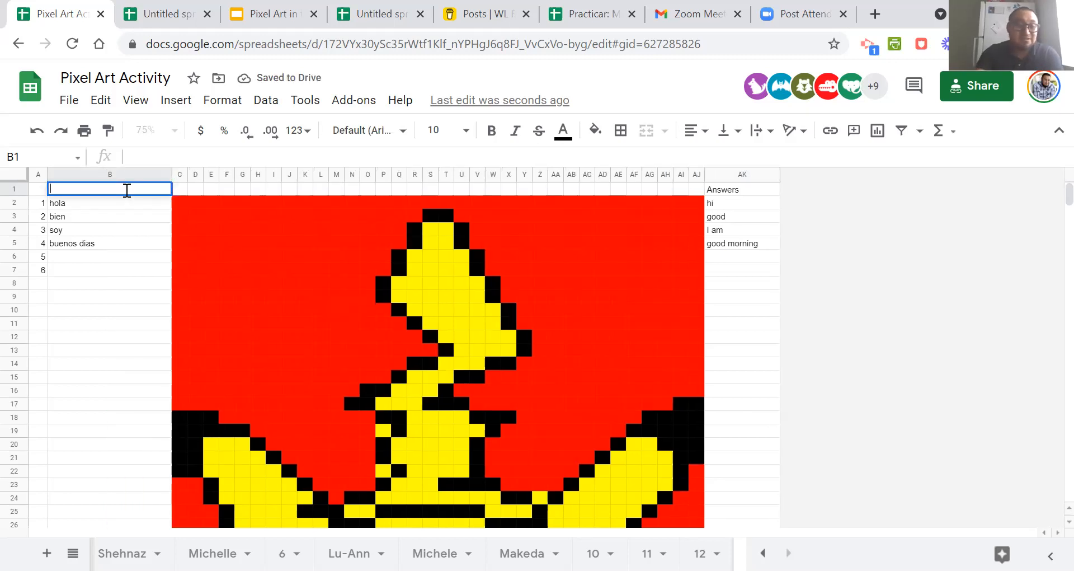
pyautogui.write('upply the')
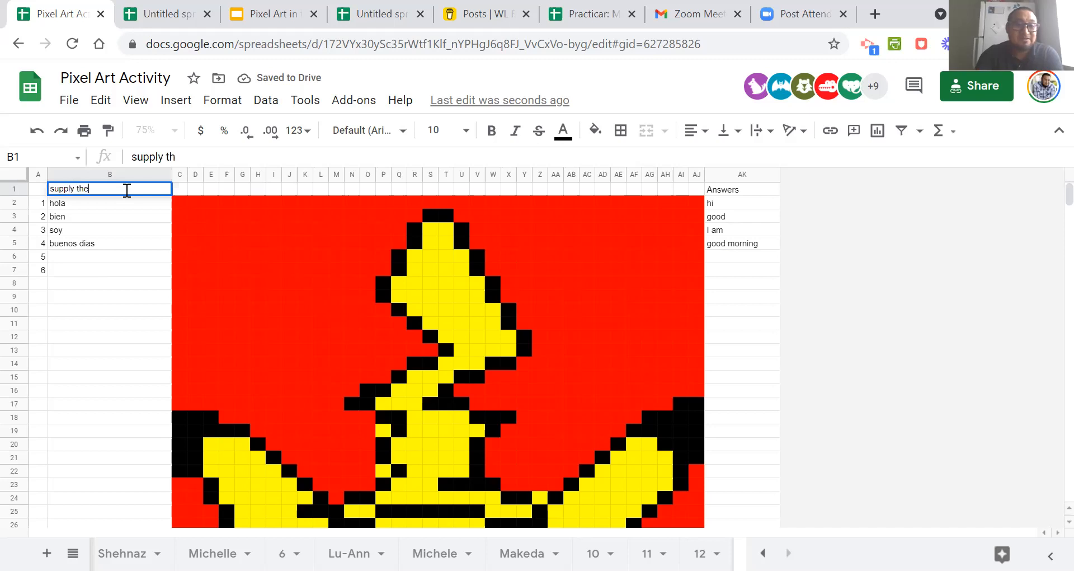
pyautogui.write(' Engl')
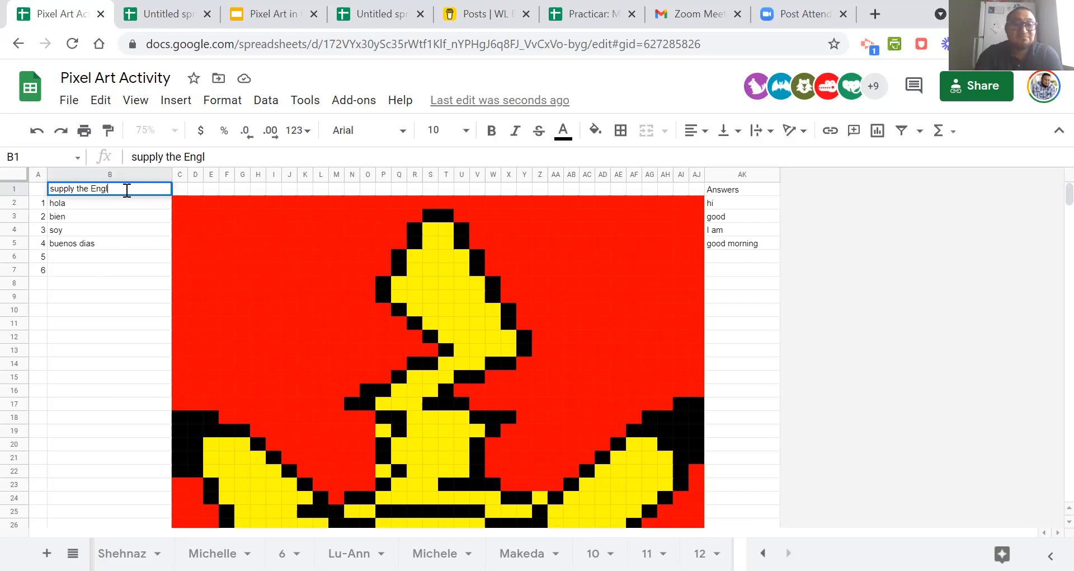
pyautogui.write('ish words')
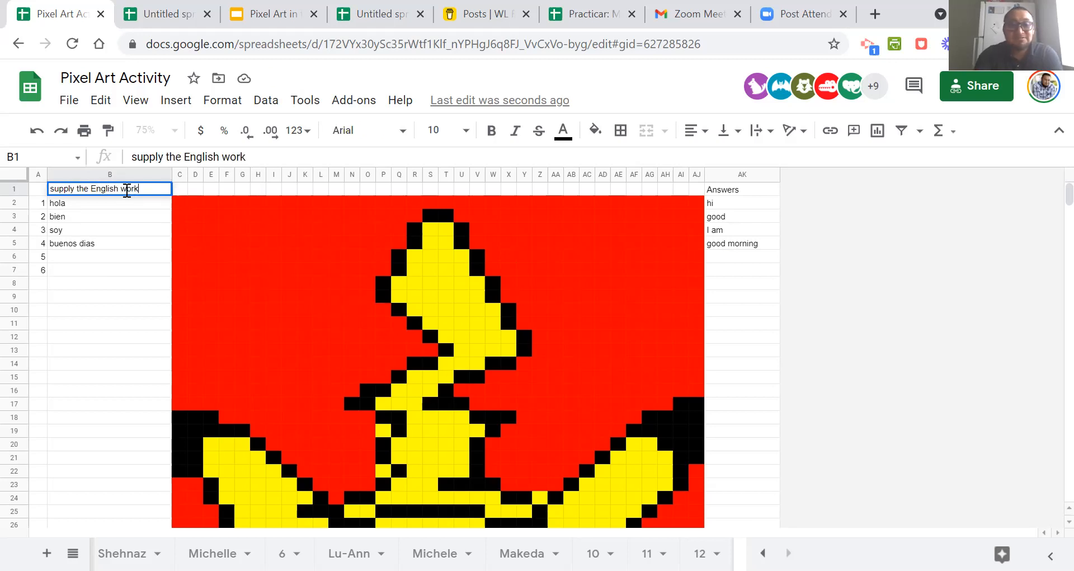
pyautogui.click(118, 252)
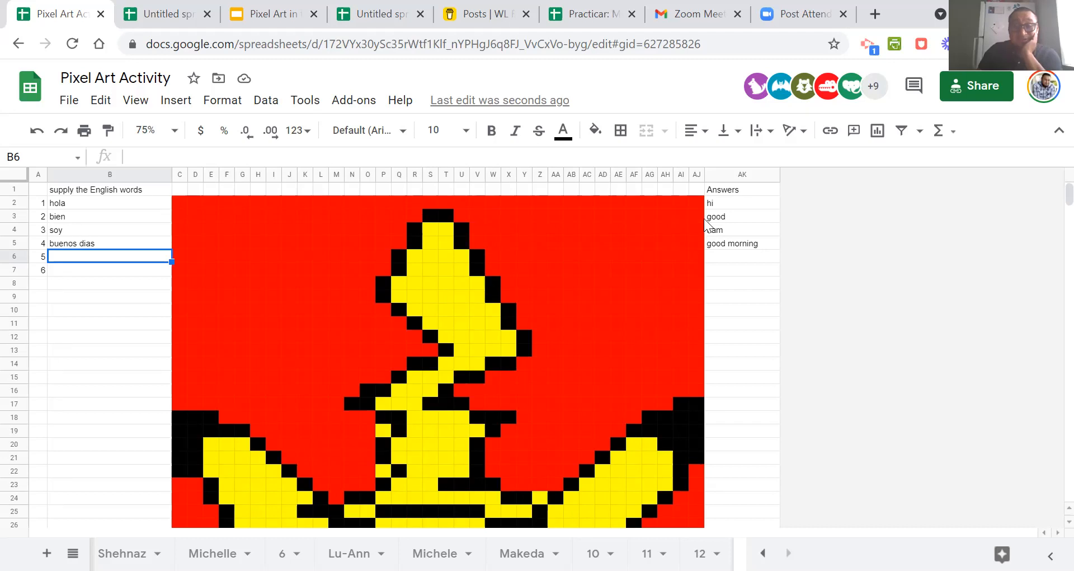
# Start a conditional formatting rule on answer cell AK2 with the condition "Custom formula is".
pyautogui.click(727, 204)
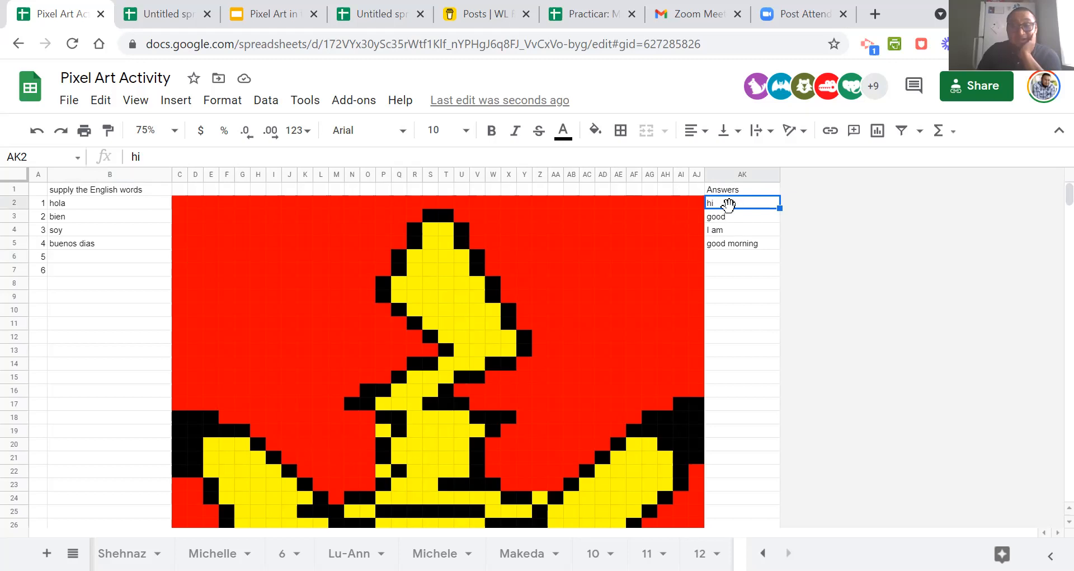
pyautogui.click(35, 158)
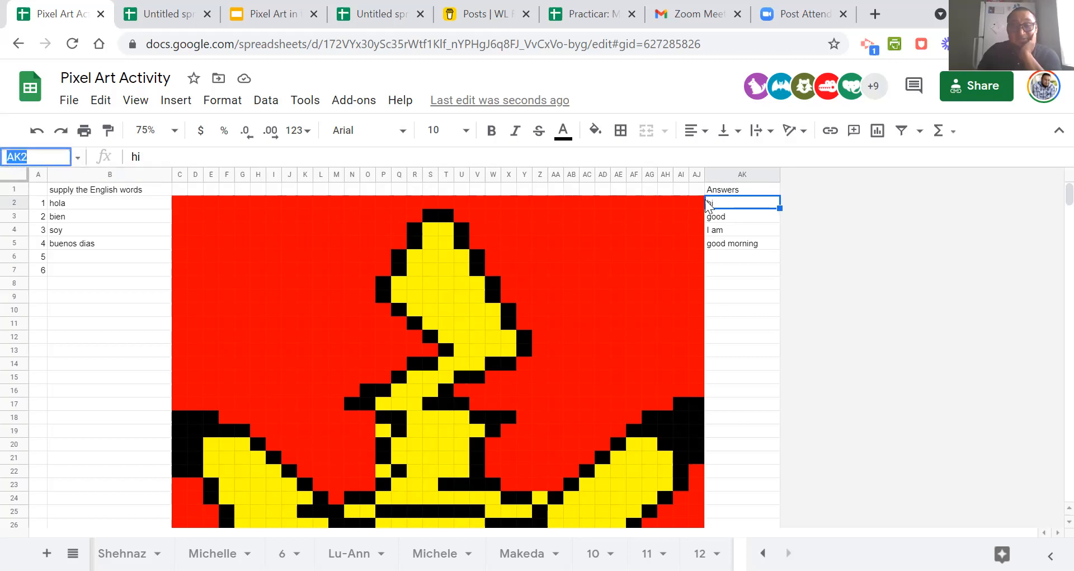
pyautogui.rightClick(731, 206)
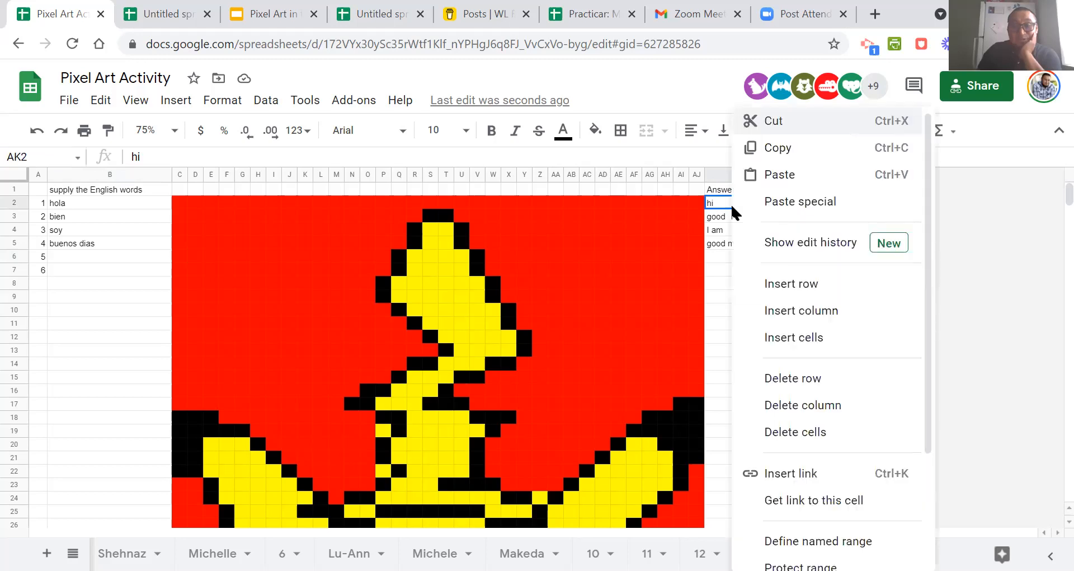
pyautogui.scroll(-3, 792, 447)
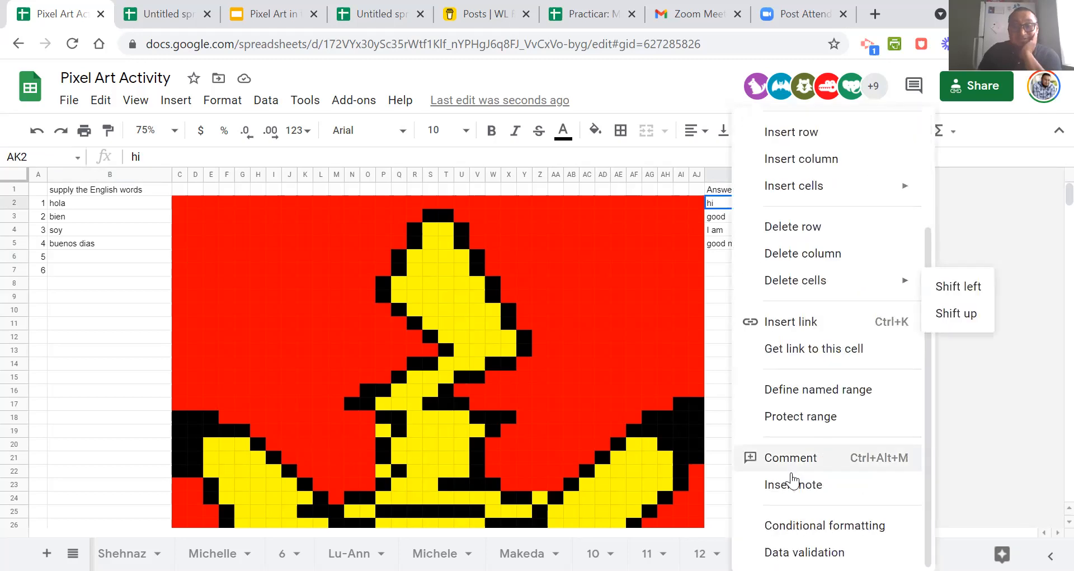
pyautogui.click(784, 526)
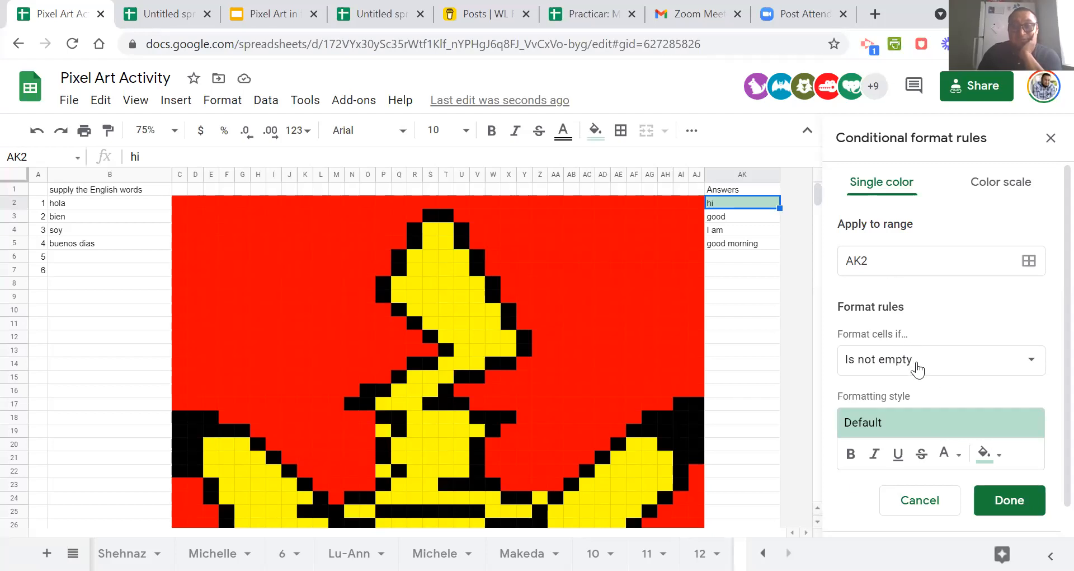
pyautogui.click(1035, 364)
pyautogui.moveTo(1002, 374); pyautogui.dragTo(1005, 511)
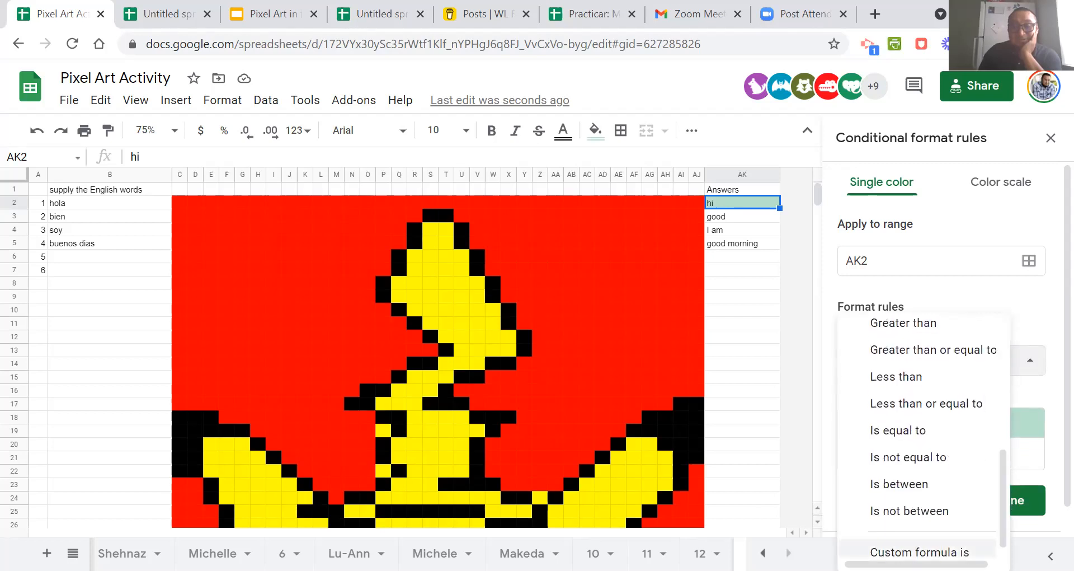
pyautogui.click(940, 551)
pyautogui.click(888, 399)
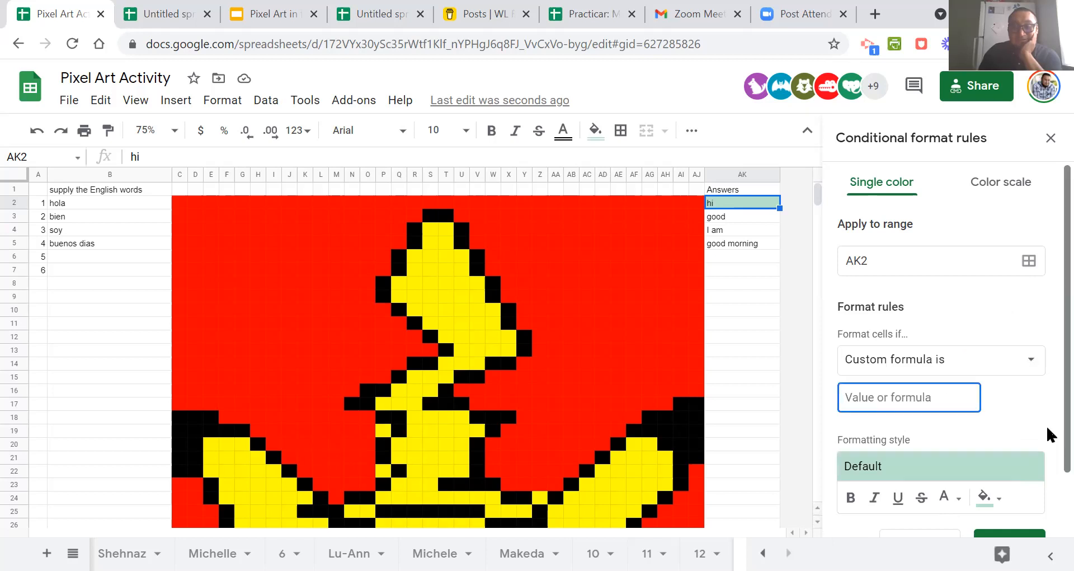
# Enter =$ak$2="hi" as the custom formula of the conditional formatting rule.
pyautogui.write('=')
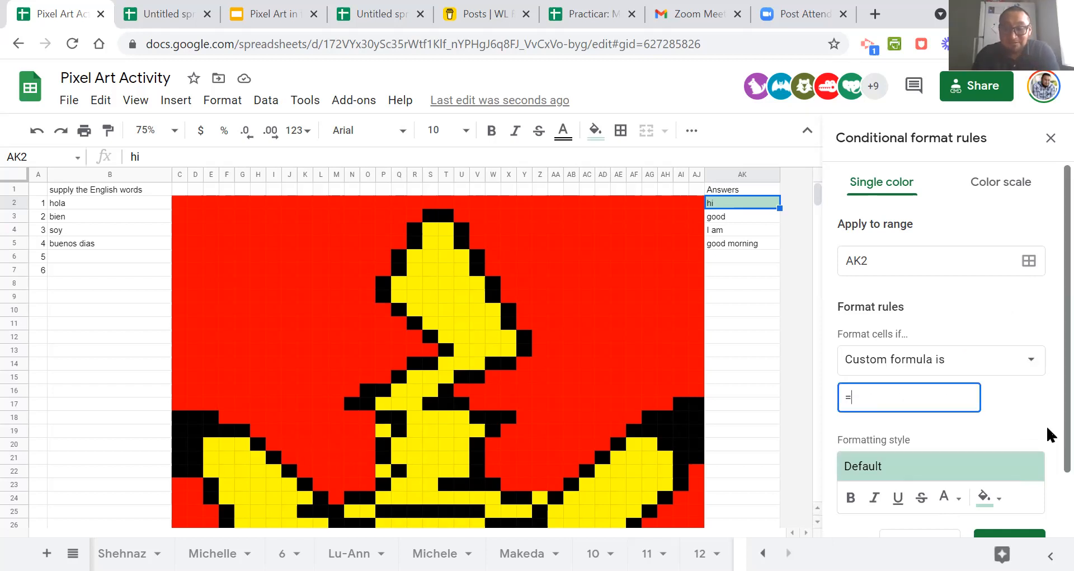
pyautogui.write('$')
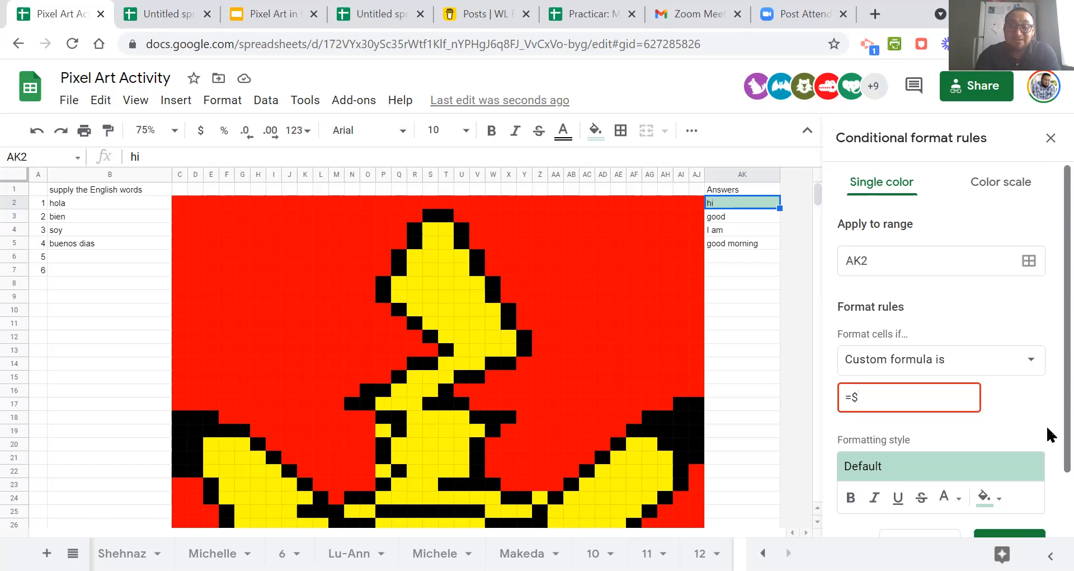
pyautogui.write('ak')
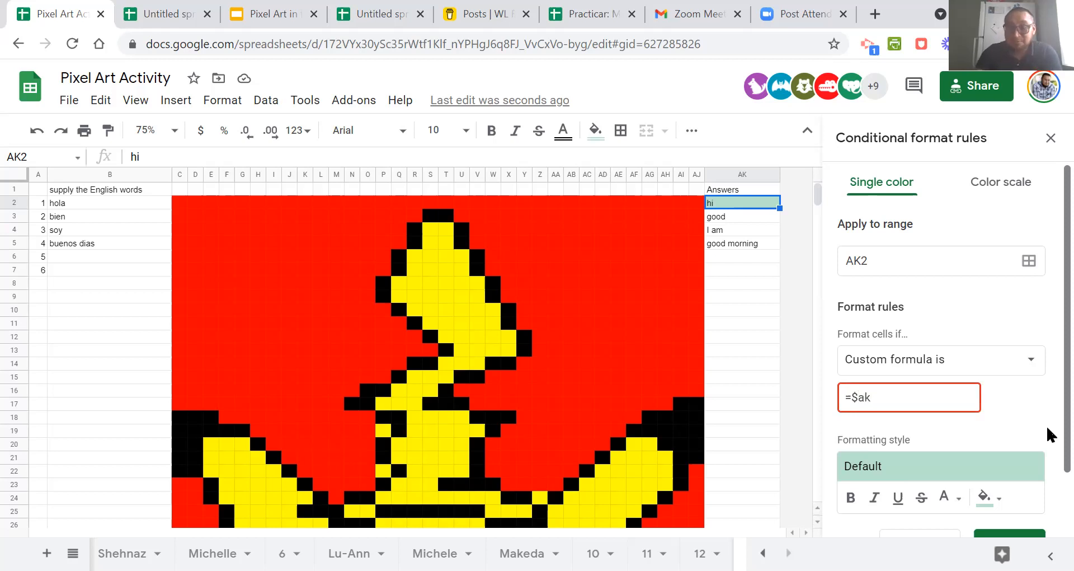
pyautogui.write('$')
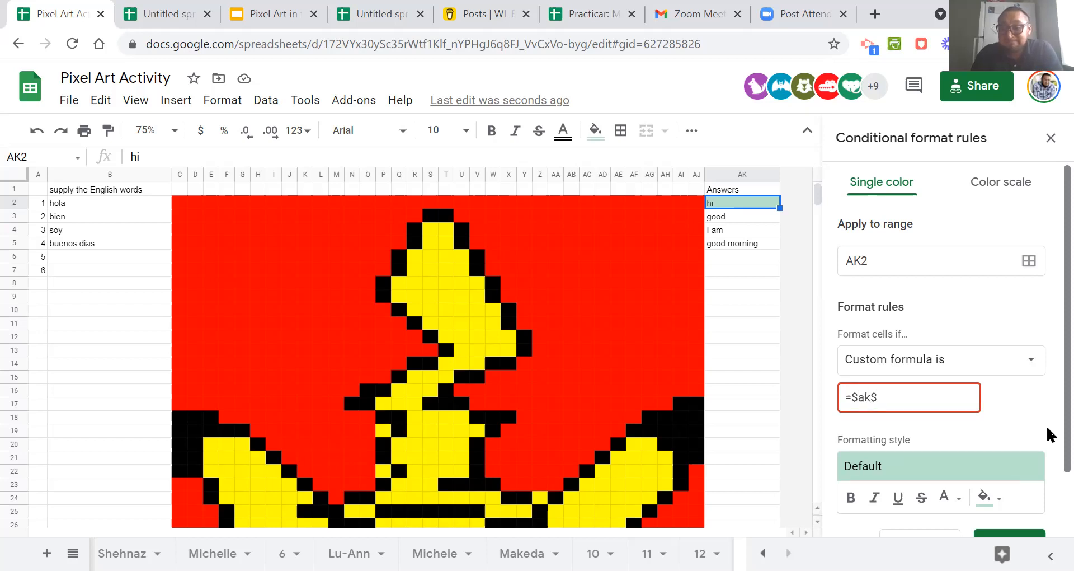
pyautogui.write('2')
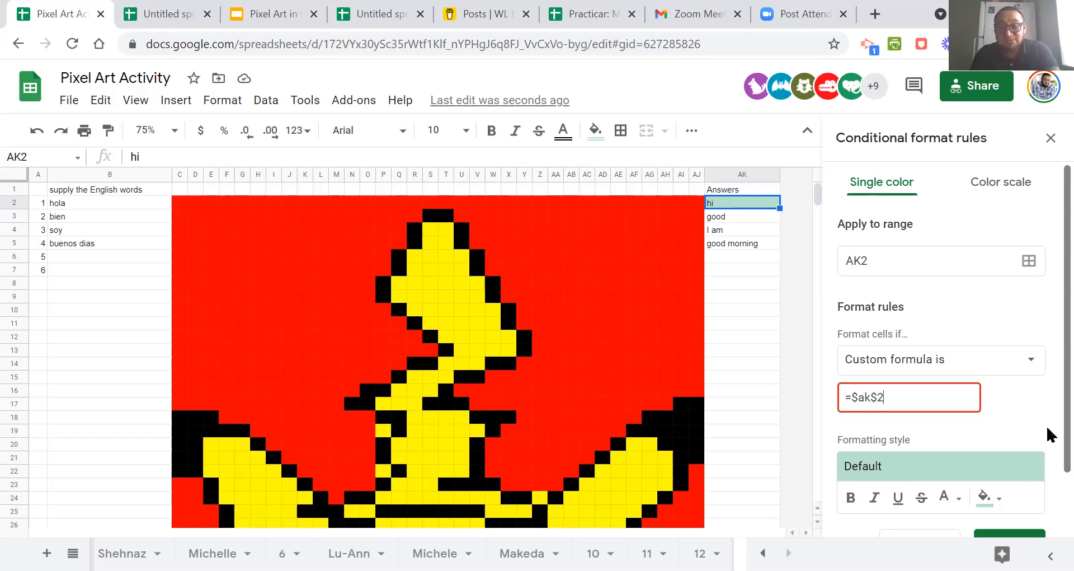
pyautogui.write('=')
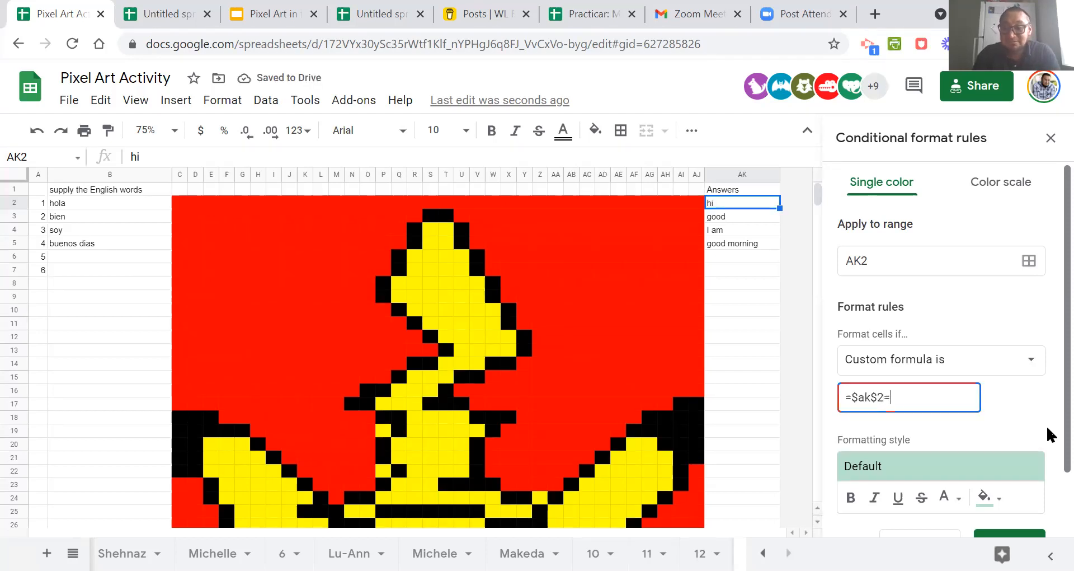
pyautogui.write('"hi"')
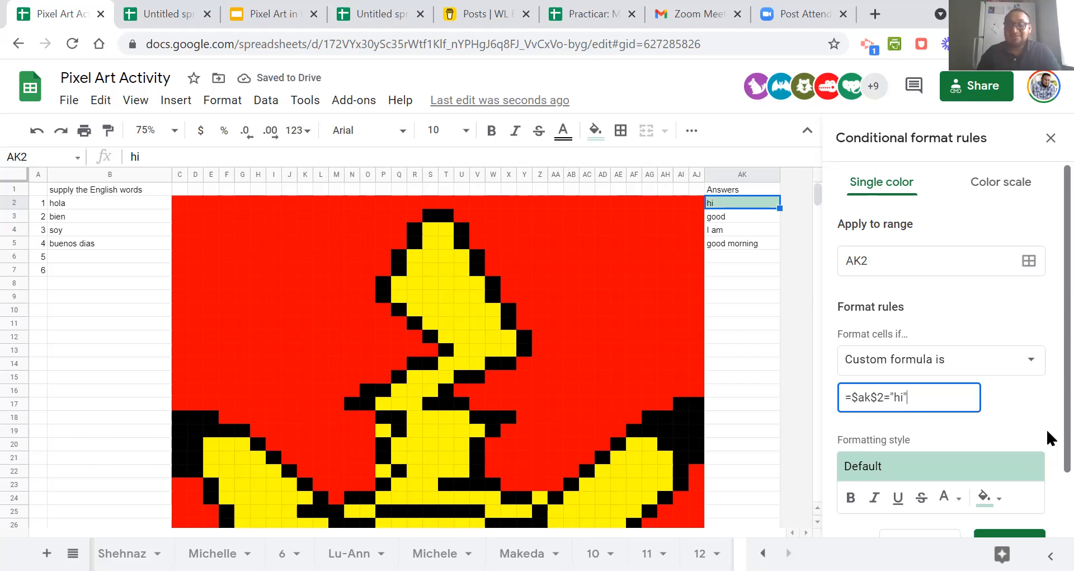
pyautogui.moveTo(945, 399); pyautogui.dragTo(843, 397)
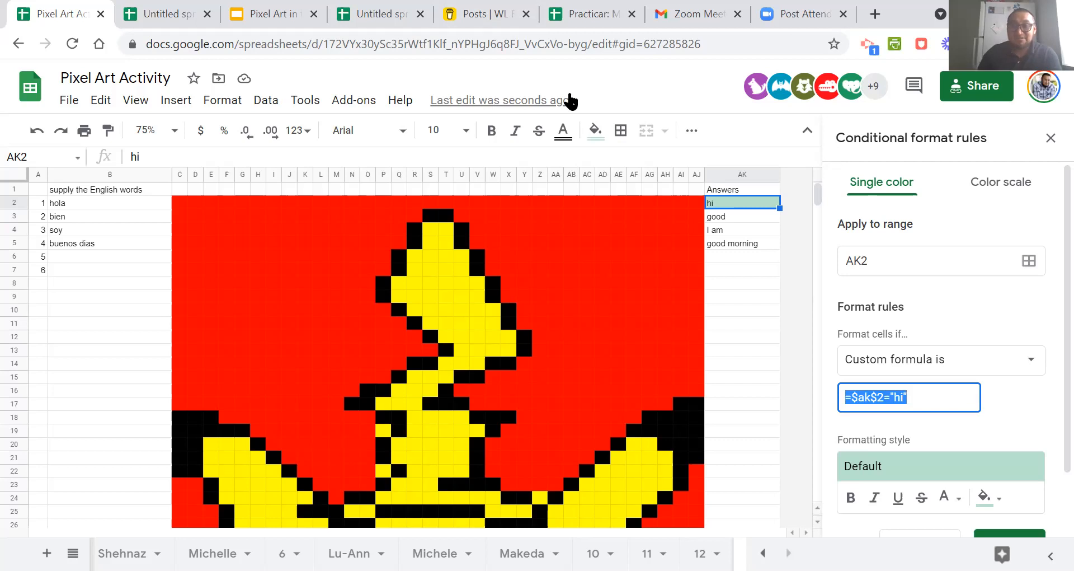
pyautogui.press('Right')
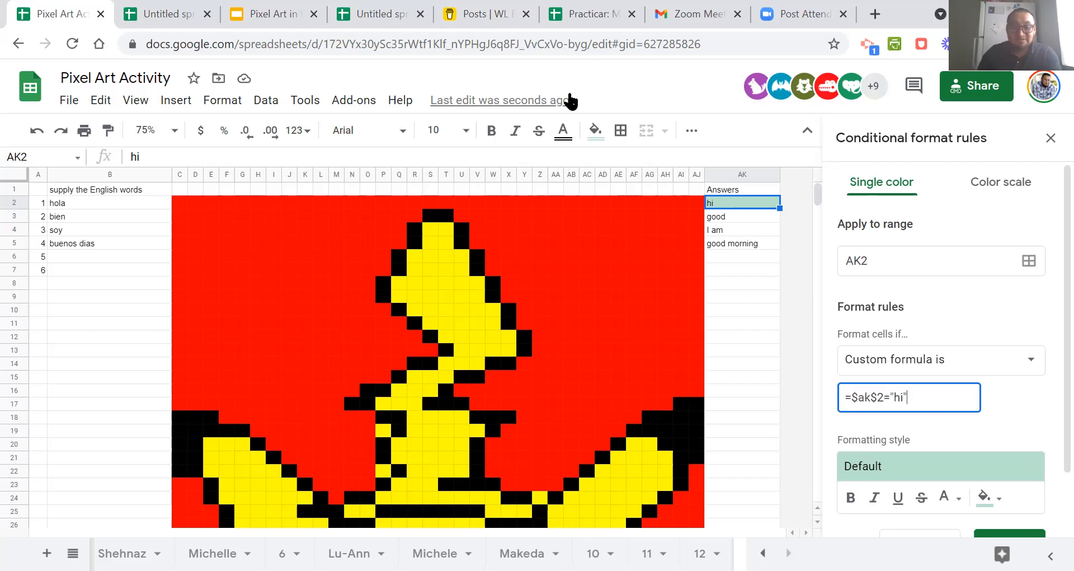
pyautogui.hotkey('alt', 'Tab')
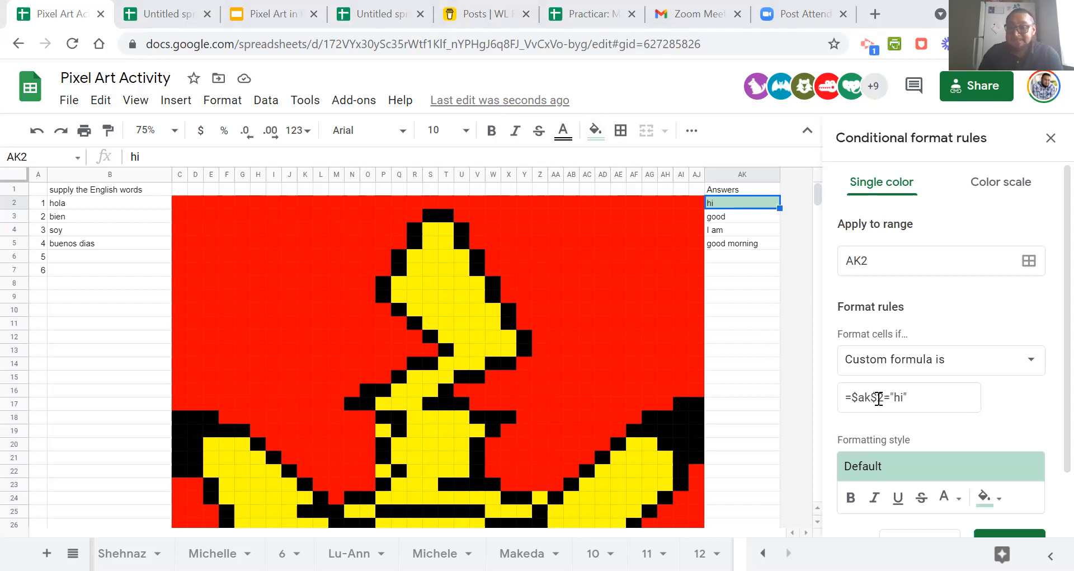
pyautogui.click(931, 406)
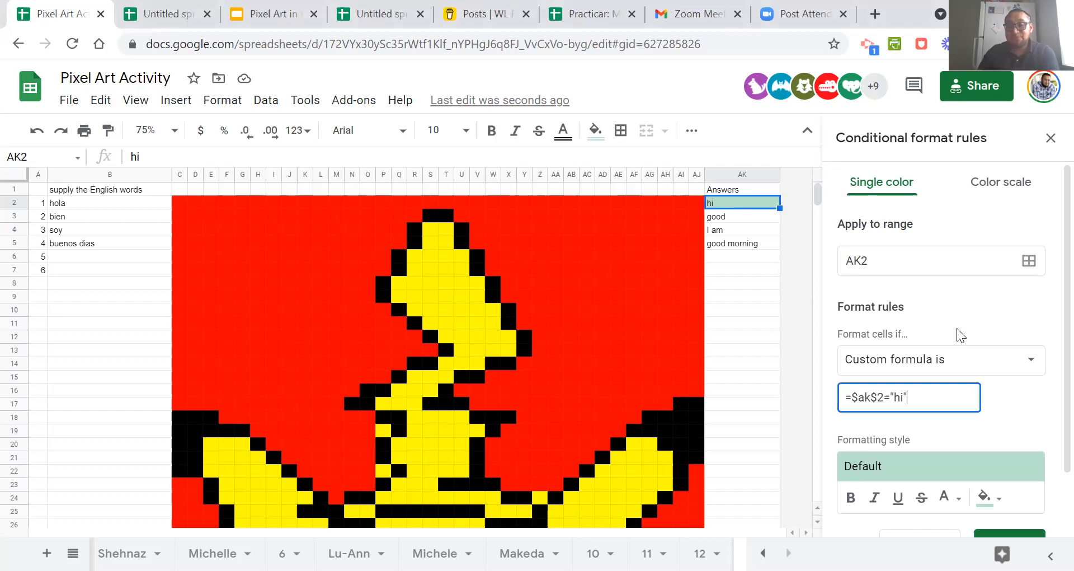
pyautogui.click(951, 315)
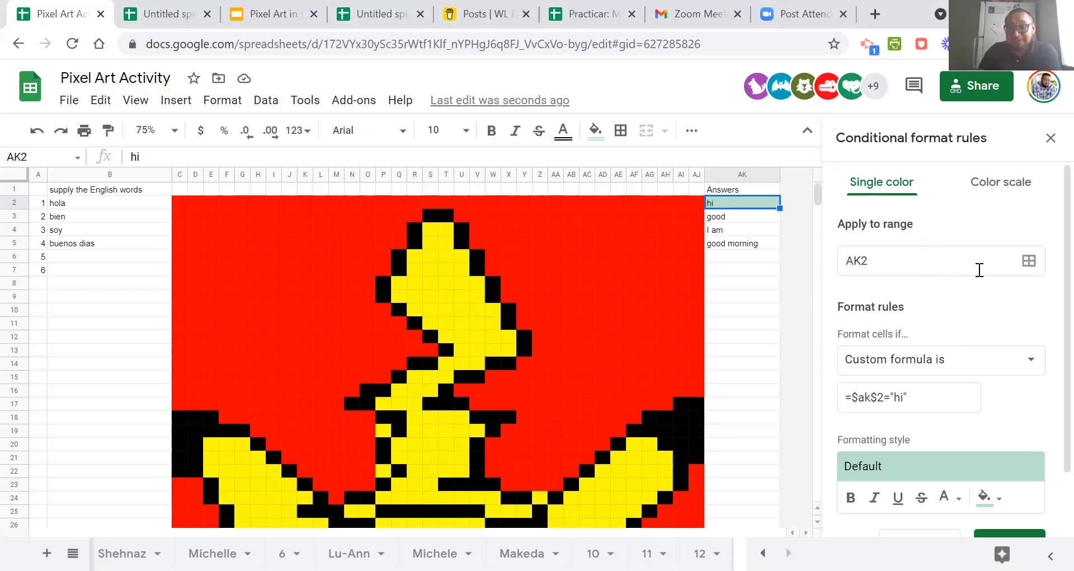
# Set the rule's range to C2:C3, C5, I6, H10, AA7, AB14, AB18, AH10, AF5, Y4, L11, K17, Y16, AC10, AE14, AD18, AD8, AC4, Z3, N3, H3 and F7.
pyautogui.click(1028, 264)
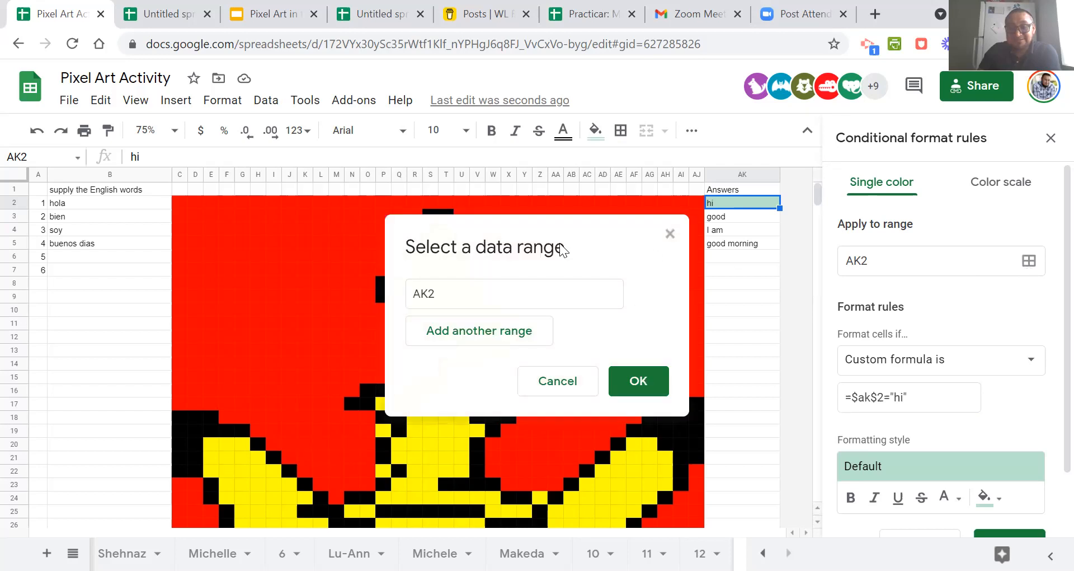
pyautogui.moveTo(637, 232); pyautogui.dragTo(936, 195)
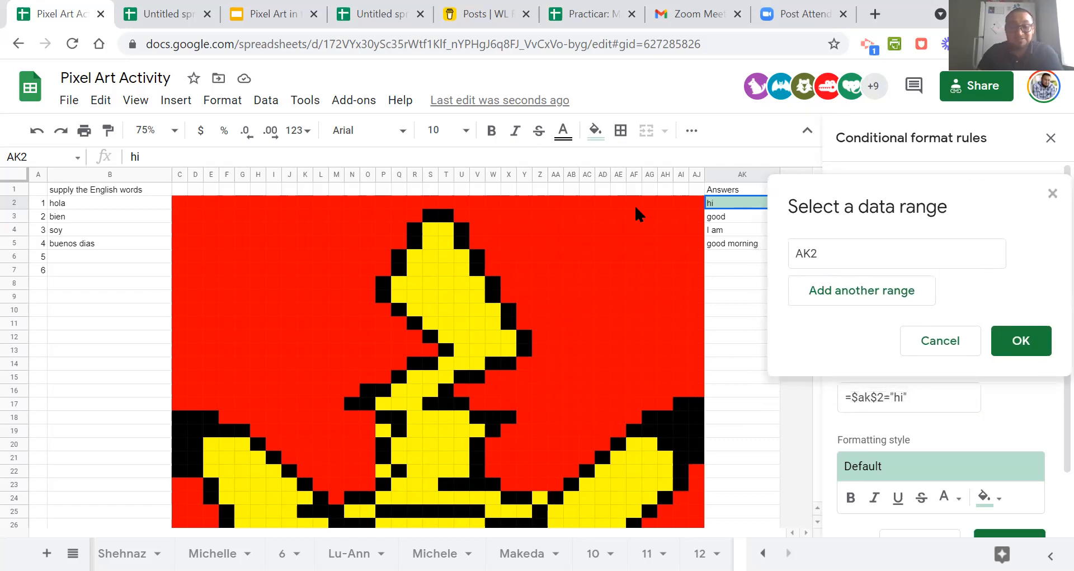
pyautogui.click(180, 207)
pyautogui.moveTo(179, 224); pyautogui.dragTo(181, 240)
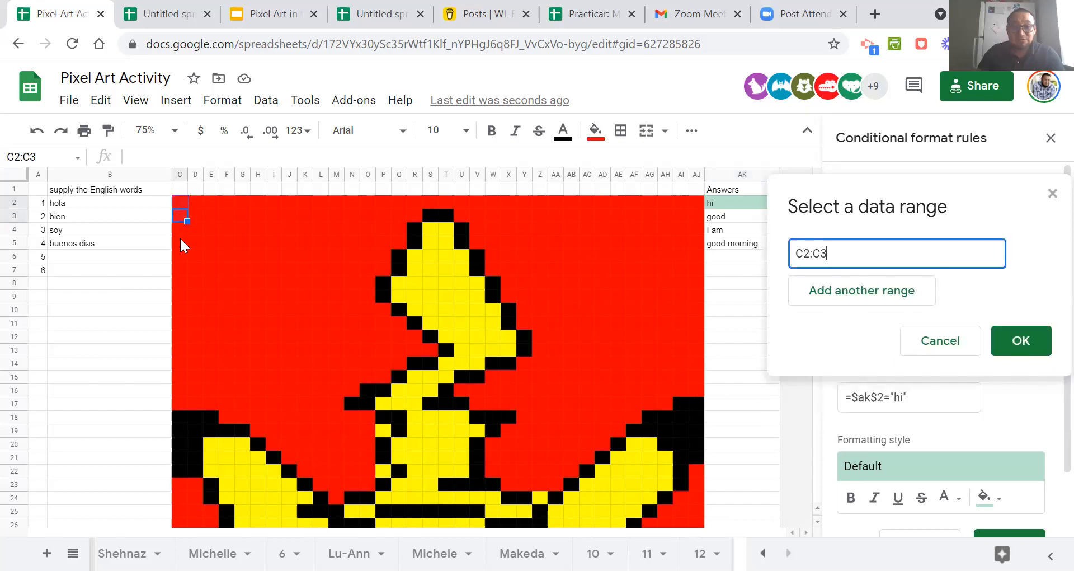
pyautogui.keyDown('ctrl'); pyautogui.click(181, 245); pyautogui.keyUp('ctrl')
pyautogui.keyDown('ctrl'); pyautogui.click(274, 255); pyautogui.keyUp('ctrl')
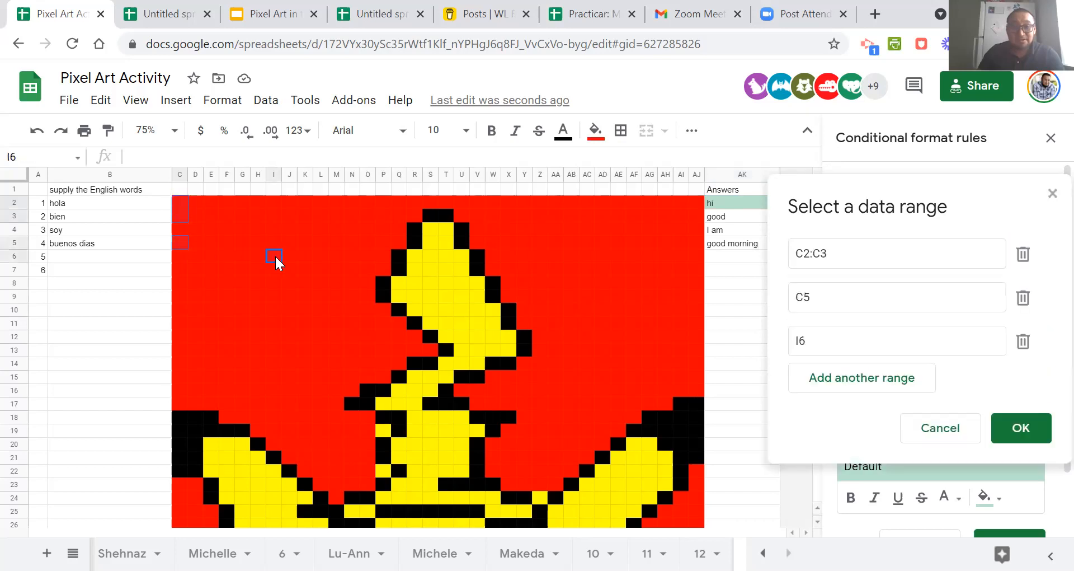
pyautogui.keyDown('ctrl'); pyautogui.click(258, 309); pyautogui.keyUp('ctrl')
pyautogui.keyDown('ctrl'); pyautogui.click(557, 270); pyautogui.keyUp('ctrl')
pyautogui.keyDown('ctrl'); pyautogui.click(571, 363); pyautogui.keyUp('ctrl')
pyautogui.keyDown('ctrl'); pyautogui.click(571, 417); pyautogui.keyUp('ctrl')
pyautogui.keyDown('ctrl'); pyautogui.click(665, 310); pyautogui.keyUp('ctrl')
pyautogui.keyDown('ctrl'); pyautogui.click(634, 242); pyautogui.keyUp('ctrl')
pyautogui.keyDown('ctrl'); pyautogui.click(524, 229); pyautogui.keyUp('ctrl')
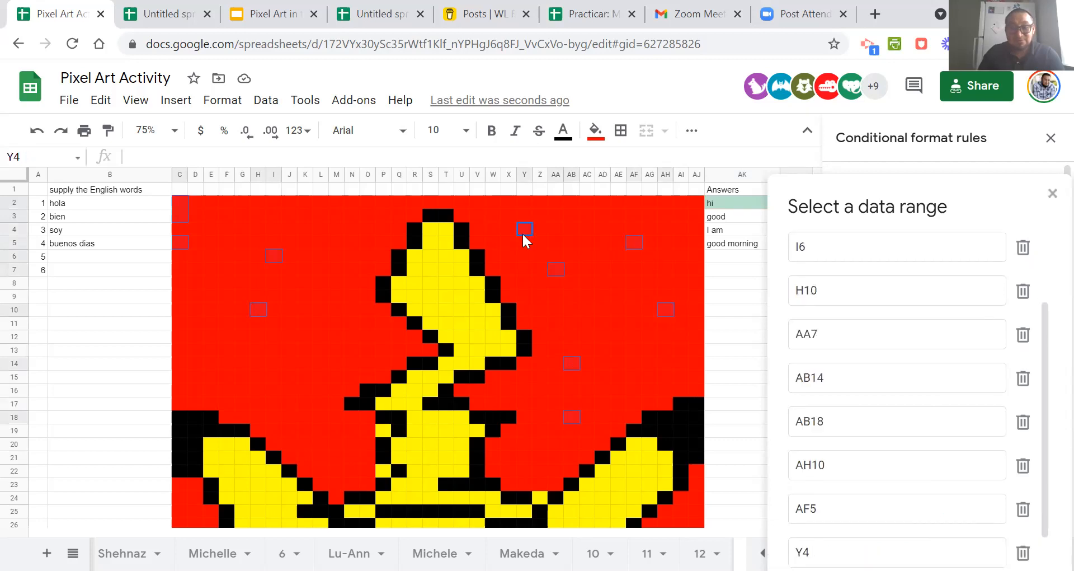
pyautogui.keyDown('ctrl'); pyautogui.click(321, 322); pyautogui.keyUp('ctrl')
pyautogui.keyDown('ctrl'); pyautogui.click(305, 404); pyautogui.keyUp('ctrl')
pyautogui.keyDown('ctrl'); pyautogui.click(524, 390); pyautogui.keyUp('ctrl')
pyautogui.keyDown('ctrl'); pyautogui.click(587, 309); pyautogui.keyUp('ctrl')
pyautogui.keyDown('ctrl'); pyautogui.click(618, 363); pyautogui.keyUp('ctrl')
pyautogui.keyDown('ctrl'); pyautogui.click(602, 417); pyautogui.keyUp('ctrl')
pyautogui.keyDown('ctrl'); pyautogui.click(602, 282); pyautogui.keyUp('ctrl')
pyautogui.keyDown('ctrl'); pyautogui.click(586, 229); pyautogui.keyUp('ctrl')
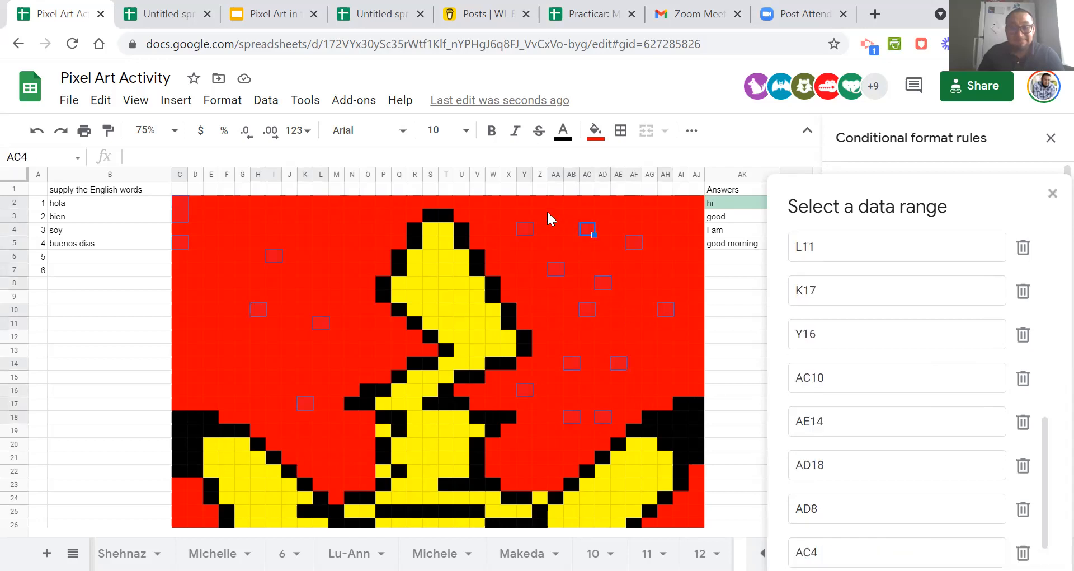
pyautogui.keyDown('ctrl'); pyautogui.click(540, 215); pyautogui.keyUp('ctrl')
pyautogui.keyDown('ctrl'); pyautogui.click(353, 216); pyautogui.keyUp('ctrl')
pyautogui.keyDown('ctrl'); pyautogui.click(258, 215); pyautogui.keyUp('ctrl')
pyautogui.keyDown('ctrl'); pyautogui.click(226, 269); pyautogui.keyUp('ctrl')
pyautogui.moveTo(853, 229); pyautogui.dragTo(717, 162)
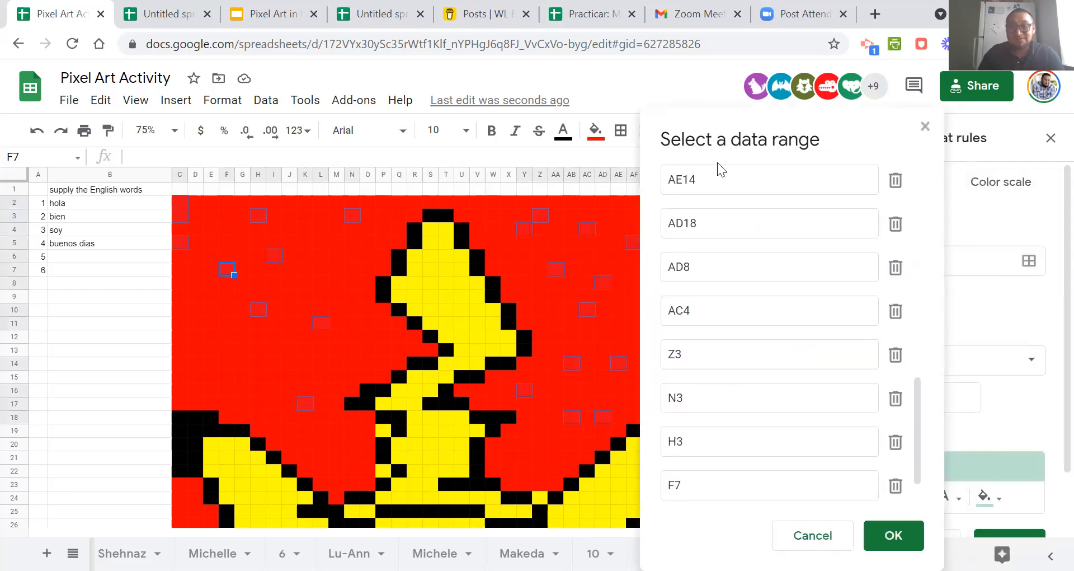
pyautogui.click(893, 538)
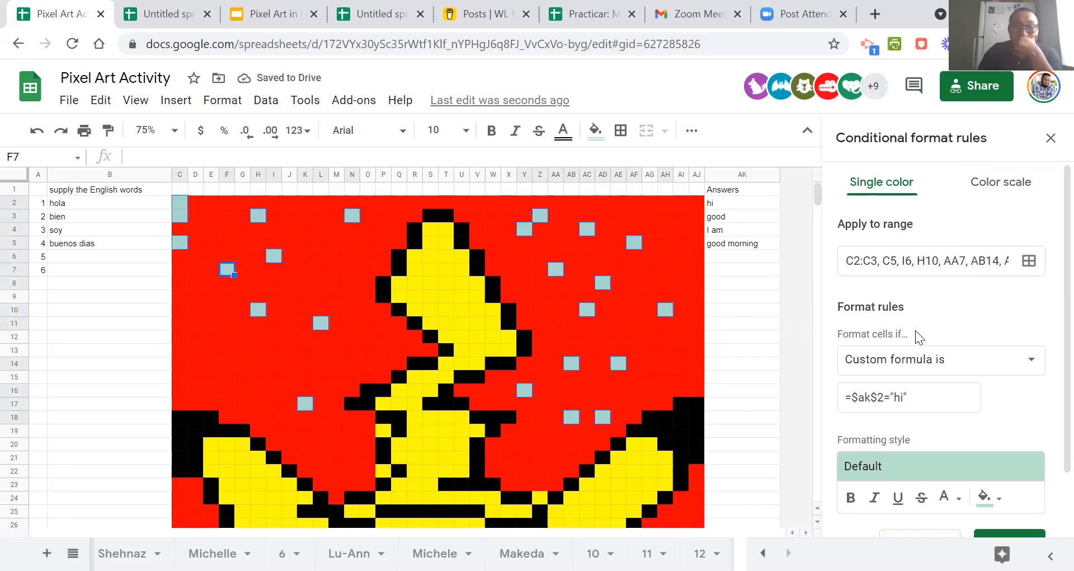
# Set the rule's formatting style to a blue fill and save the conditional formatting rule.
pyautogui.scroll(-1, 951, 334)
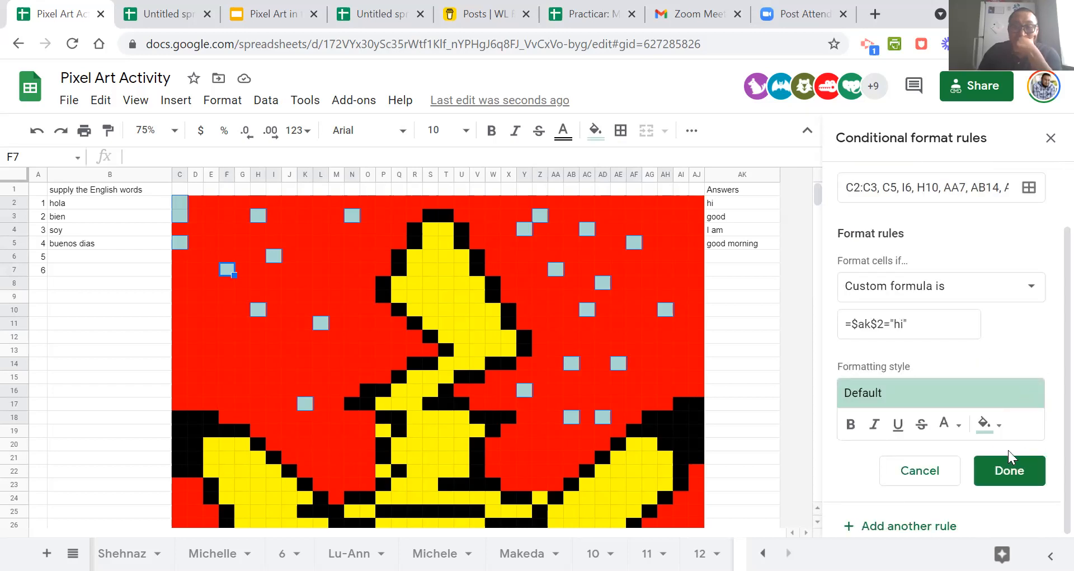
pyautogui.click(999, 428)
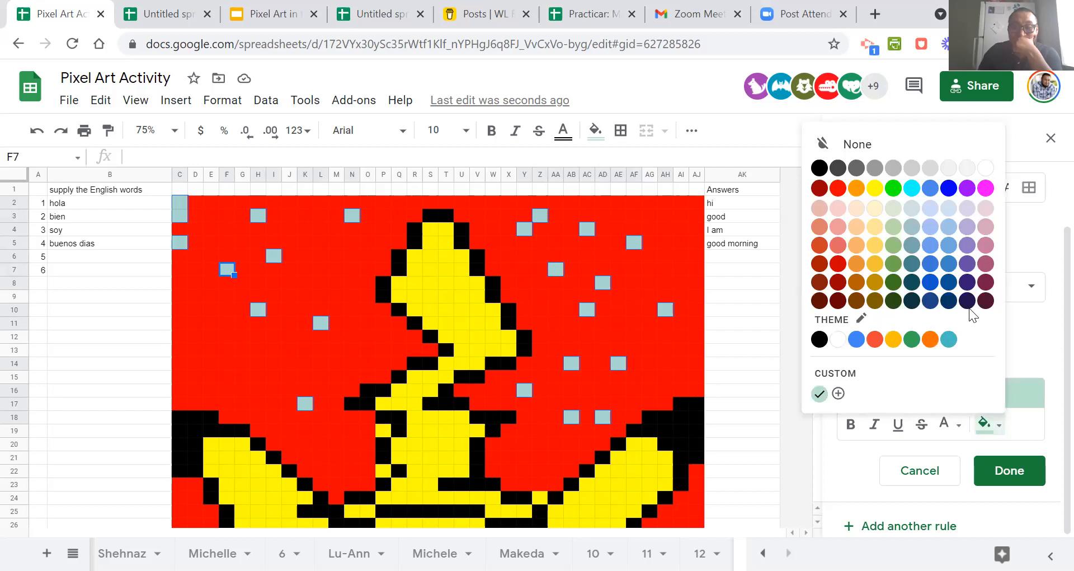
pyautogui.click(948, 188)
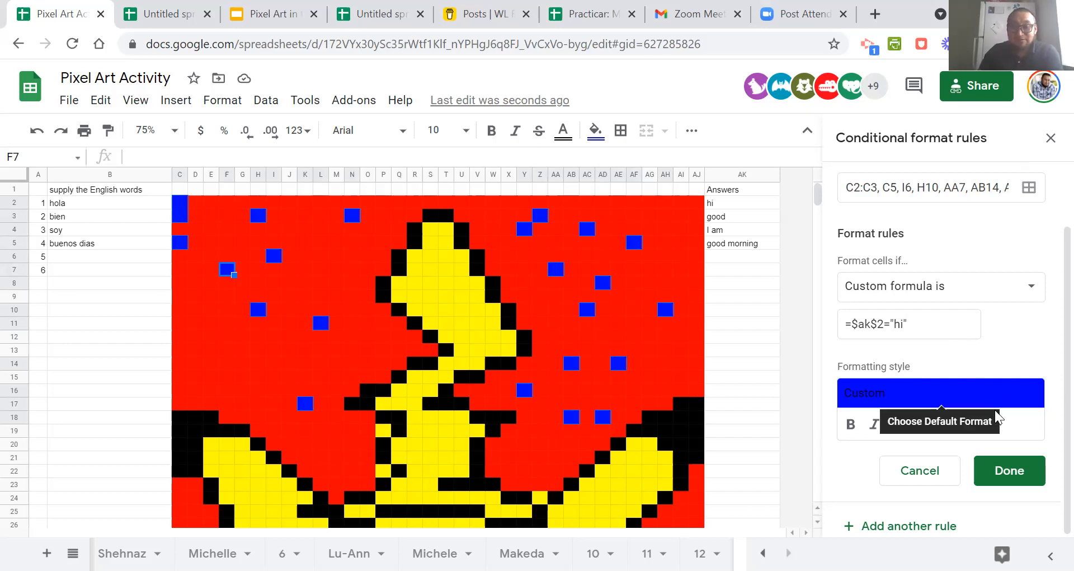
pyautogui.scroll(2, 920, 251)
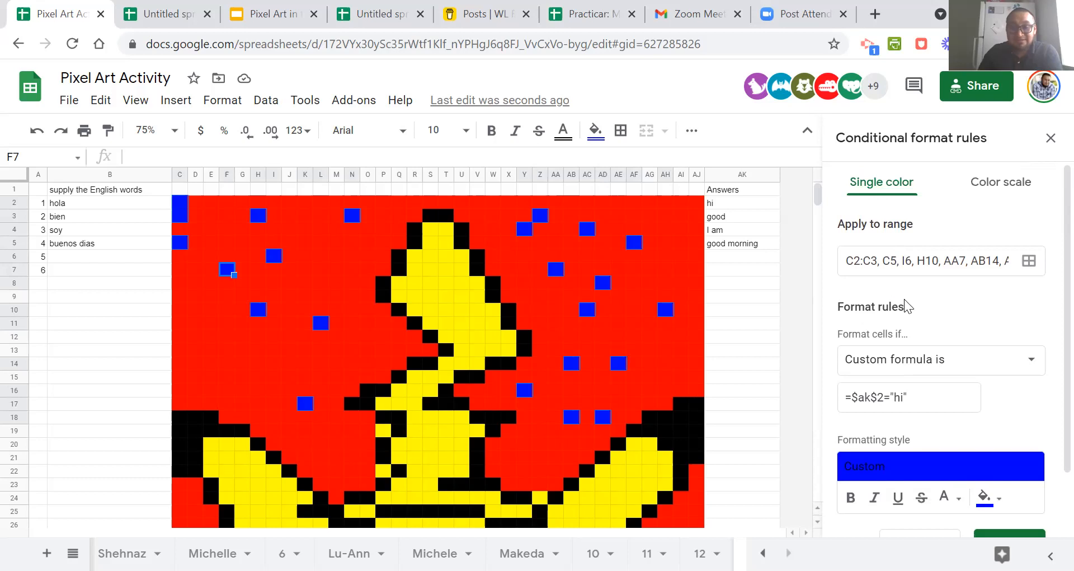
pyautogui.scroll(-2, 917, 314)
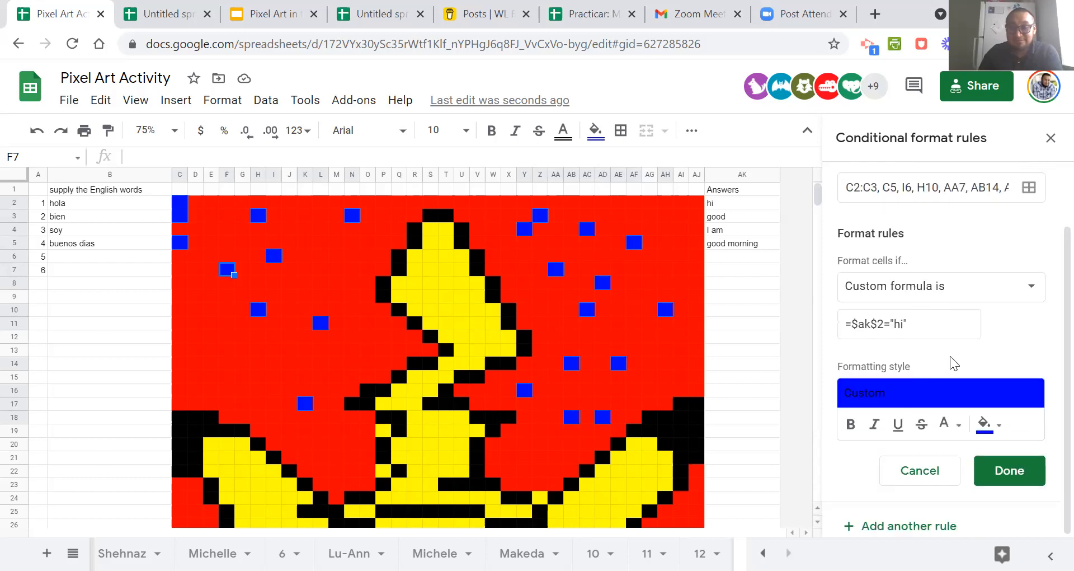
pyautogui.click(1032, 471)
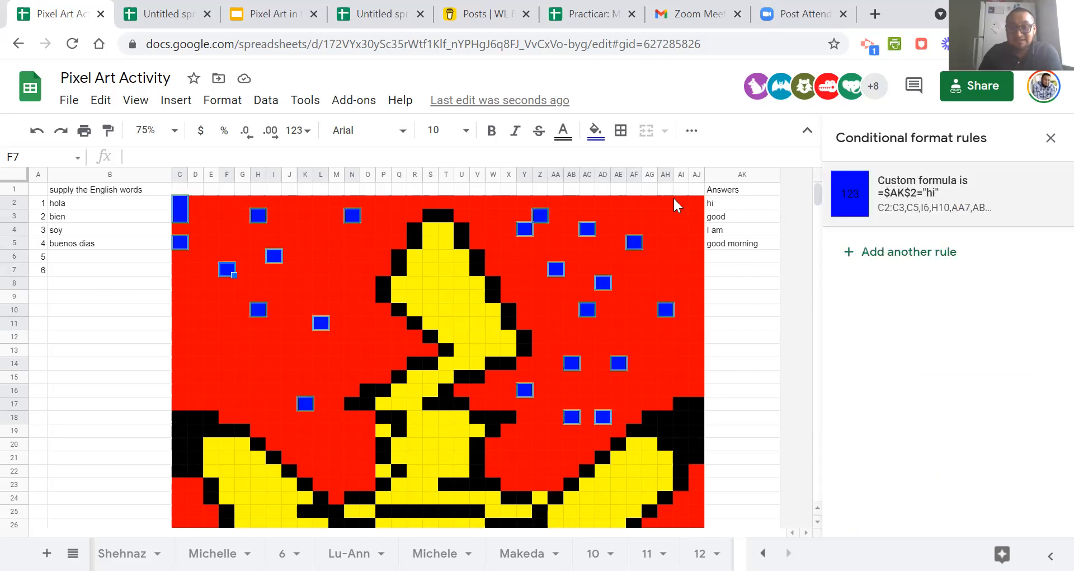
# Reset the regular fill colour of the cells in the blue rule's range.
pyautogui.click(597, 135)
pyautogui.click(622, 164)
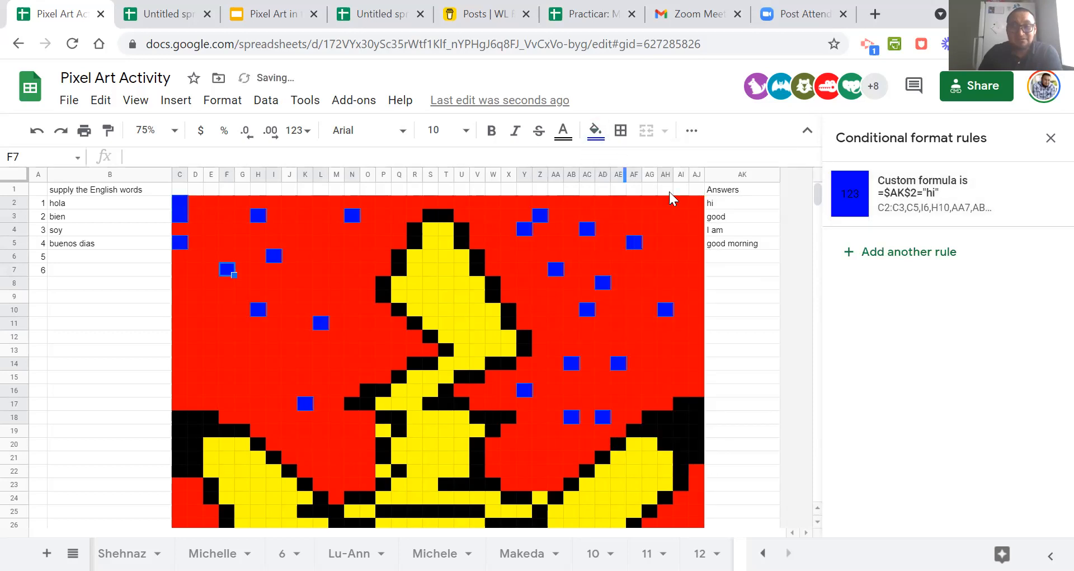
pyautogui.click(759, 311)
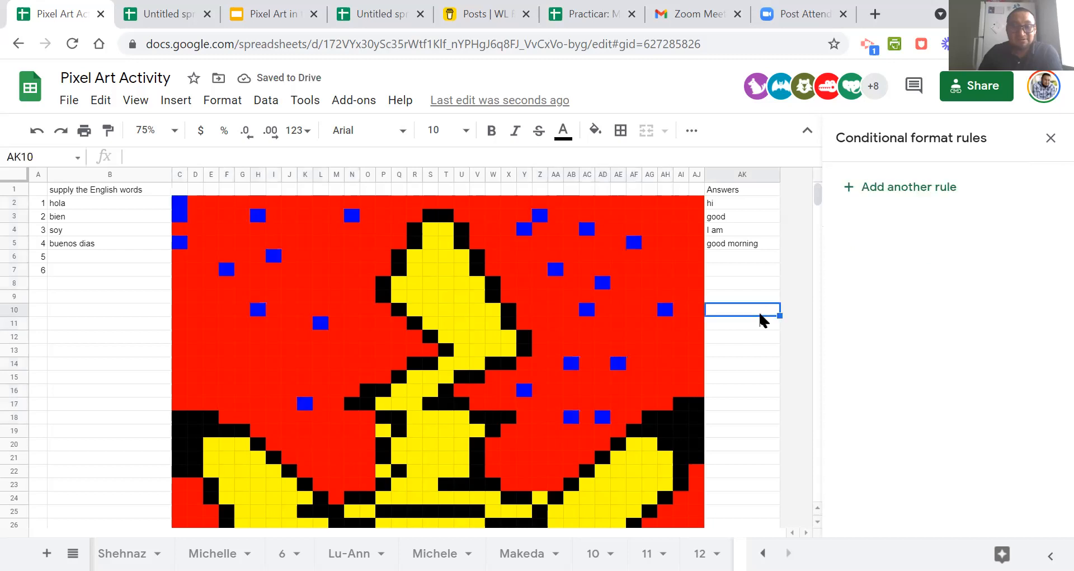
# Test the blue rule by clearing answer cell AK2 and entering hi in it again.
pyautogui.click(727, 202)
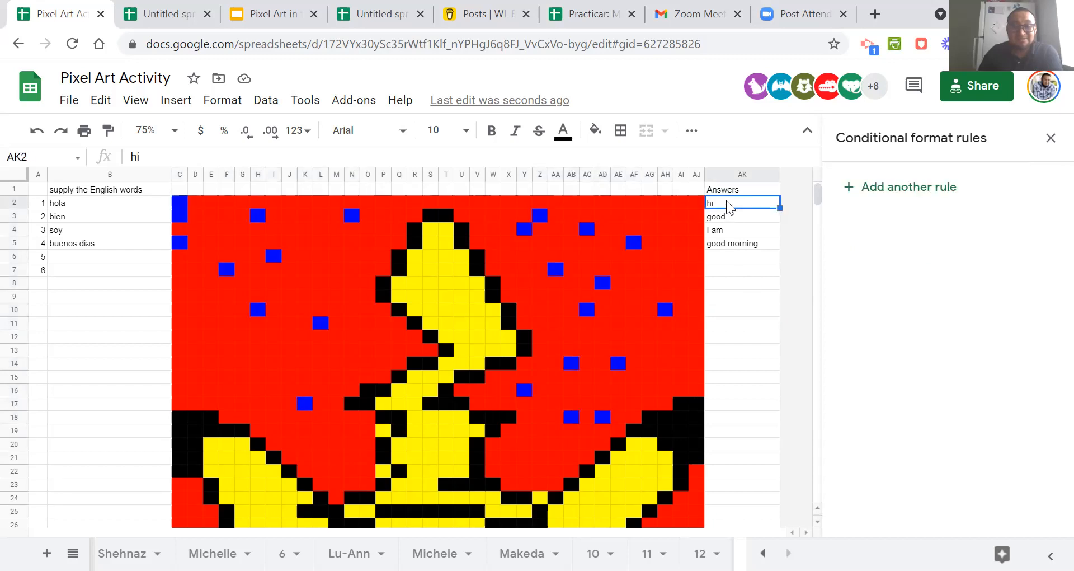
pyautogui.press('Delete')
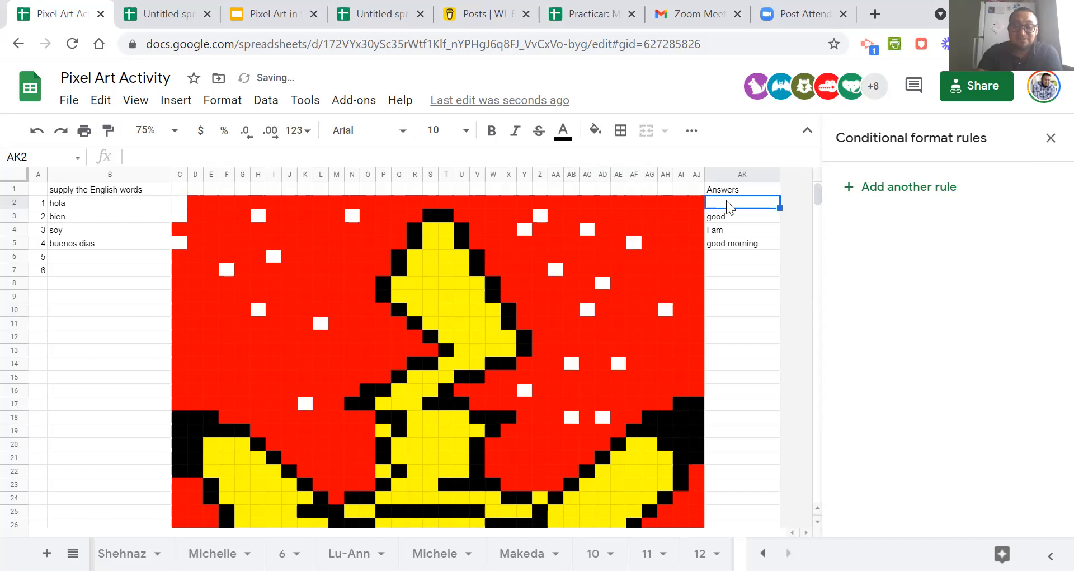
pyautogui.press('Down')
pyautogui.click(729, 310)
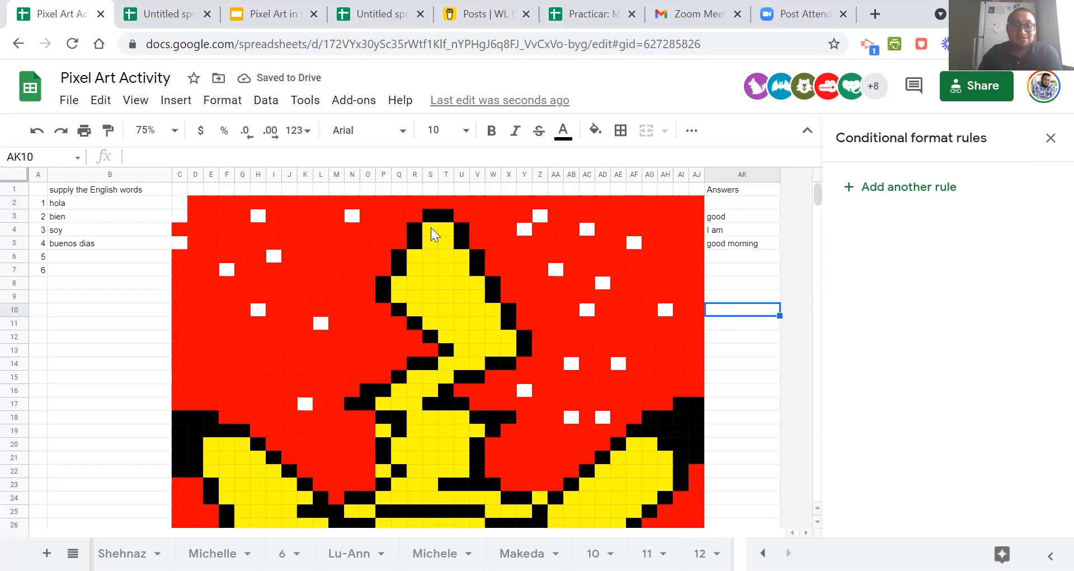
pyautogui.click(726, 205)
pyautogui.write('hi')
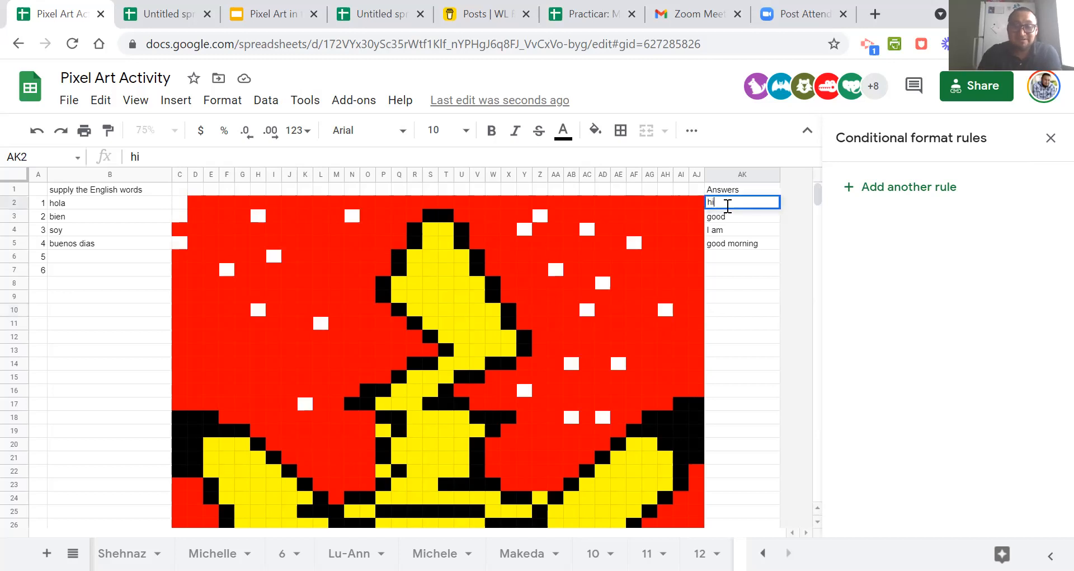
pyautogui.press('Return')
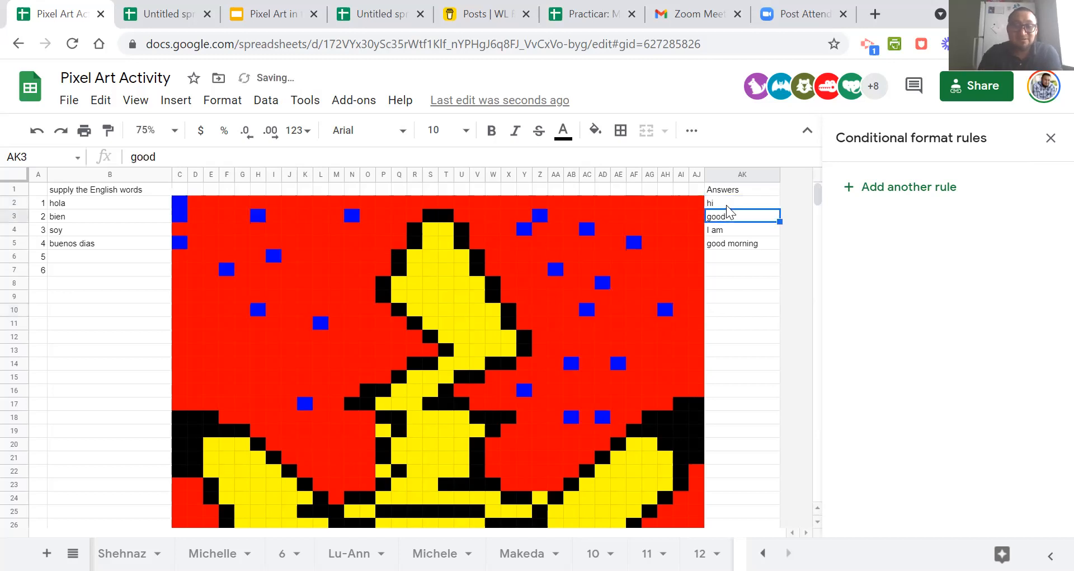
pyautogui.click(739, 282)
# Start a new conditional formatting rule on answer cell AK3 with the condition "Custom formula is".
pyautogui.click(728, 217)
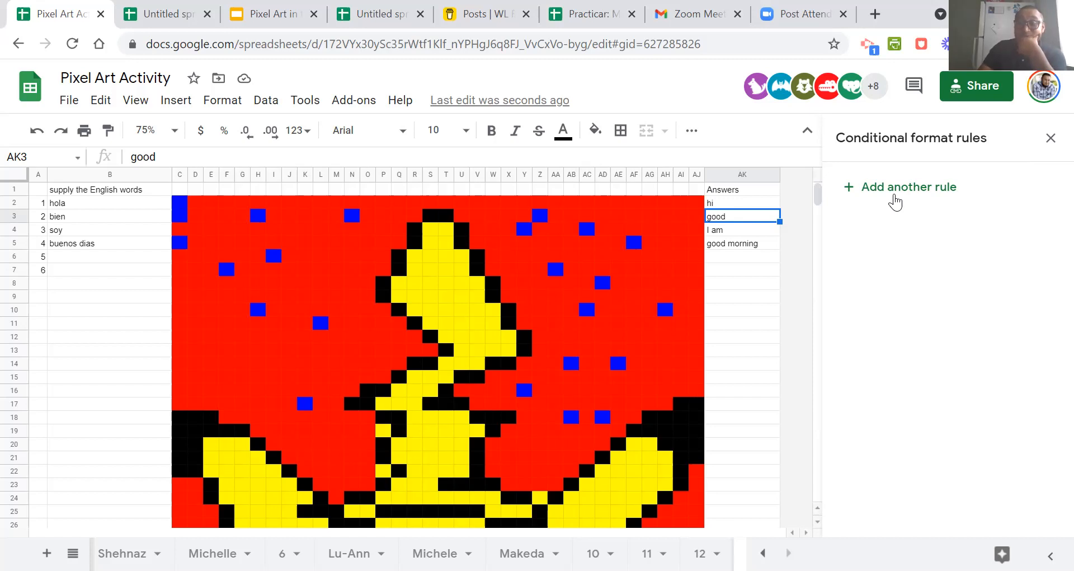
pyautogui.click(895, 201)
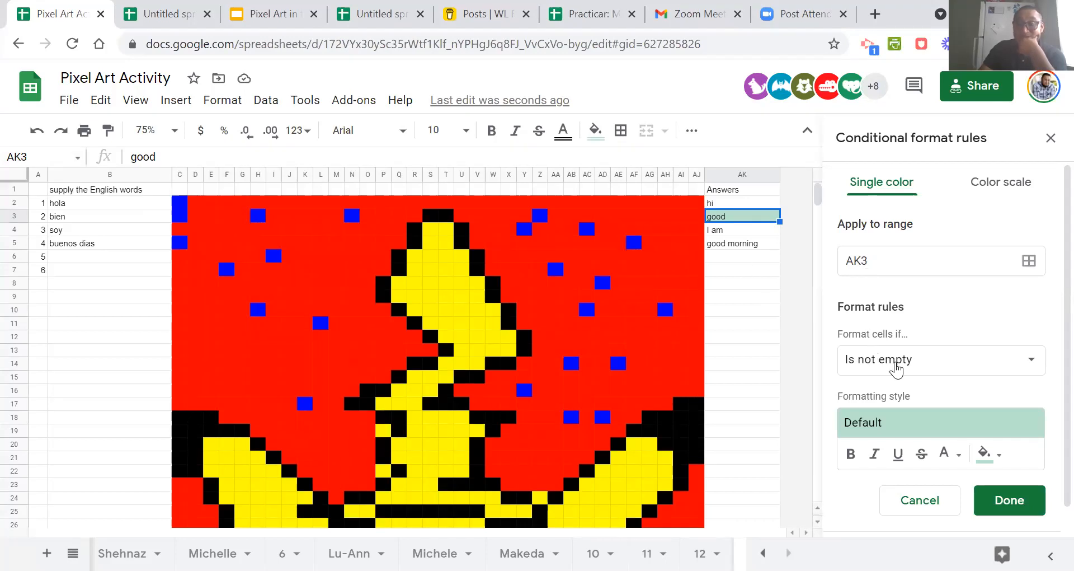
pyautogui.click(898, 369)
pyautogui.scroll(-5, 889, 510)
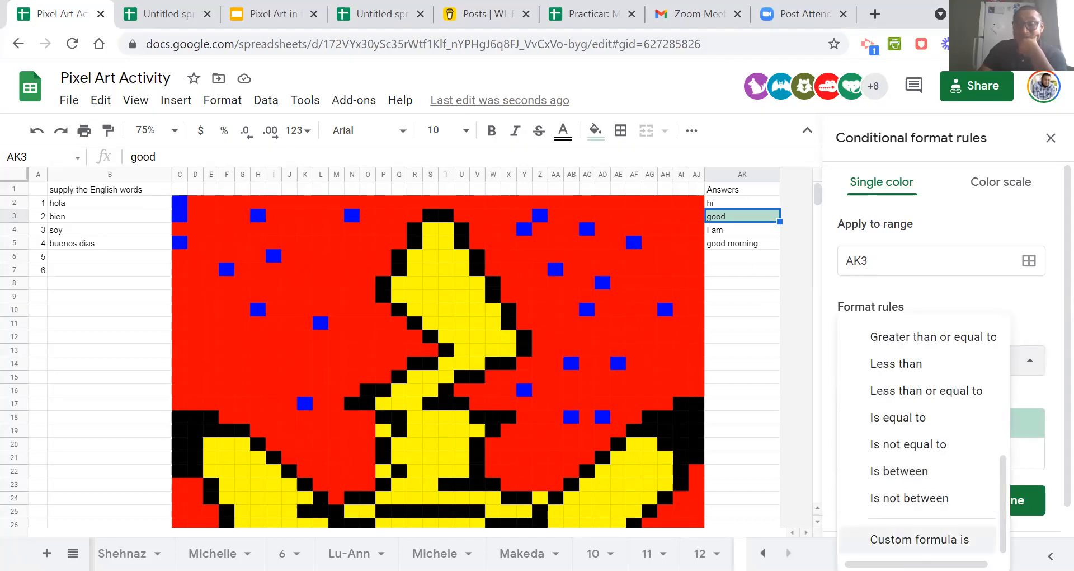
pyautogui.click(888, 541)
# Enter =$ak$3="good" as the rule's custom formula by adapting the copied AK2 formula.
pyautogui.click(872, 398)
pyautogui.write('=$ak$2="hi"')
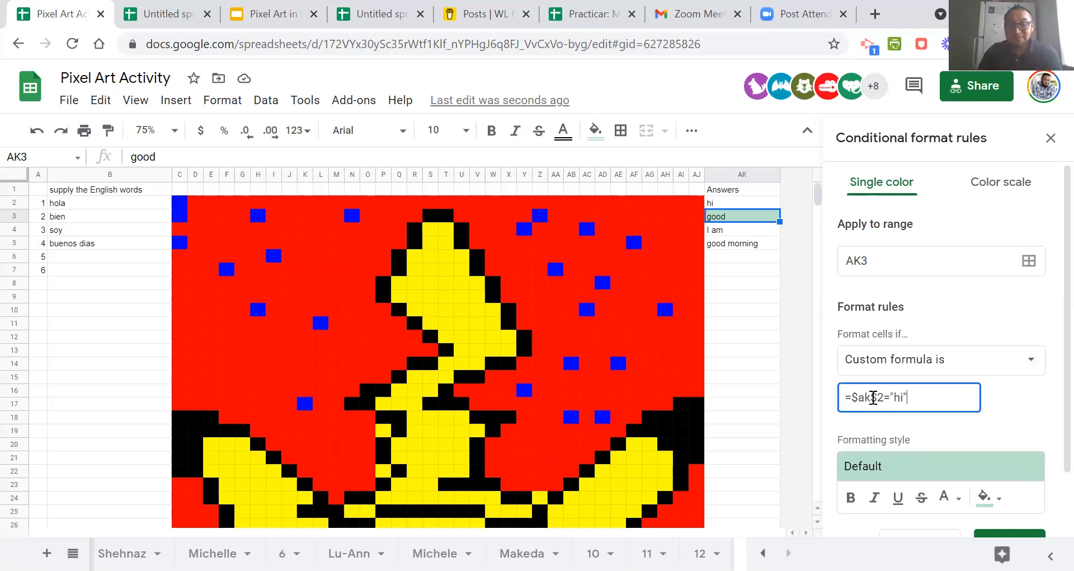
pyautogui.doubleClick(881, 397)
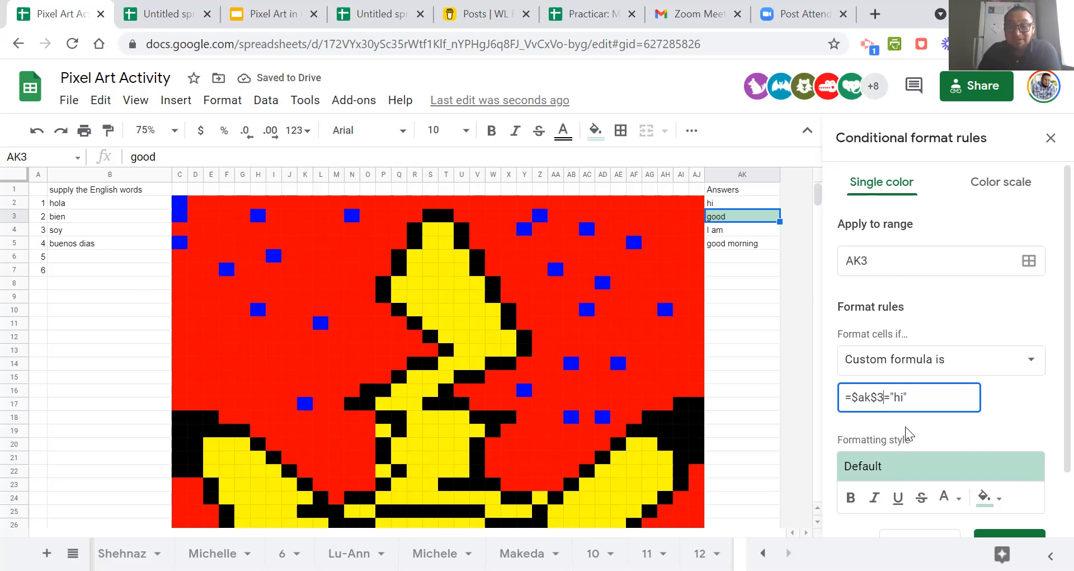
pyautogui.write('3')
pyautogui.doubleClick(899, 398)
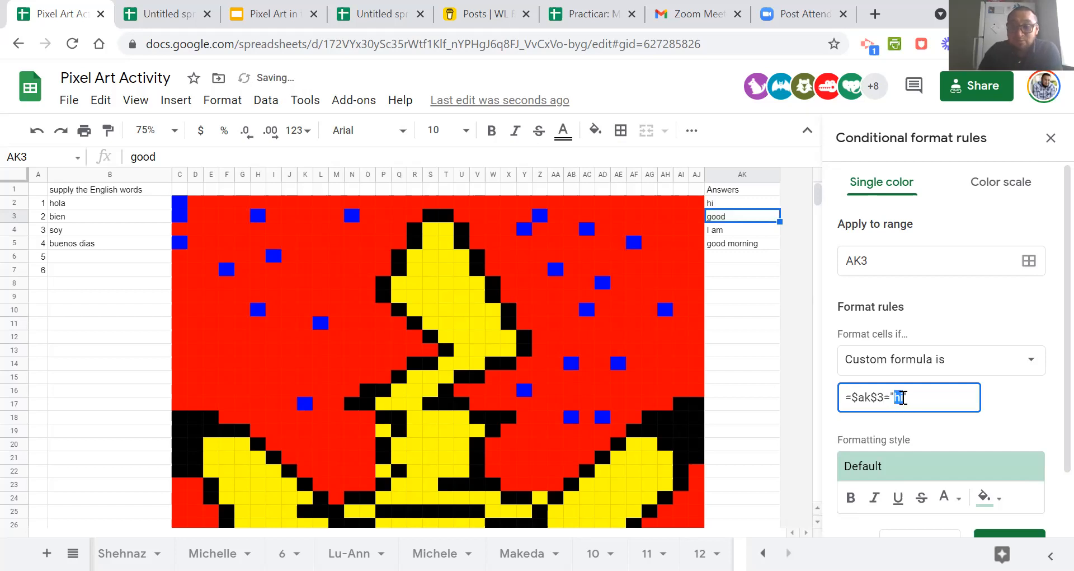
pyautogui.write('good')
# Set the formatting style of the AK3 rule to a bright green fill.
pyautogui.scroll(-2, 951, 330)
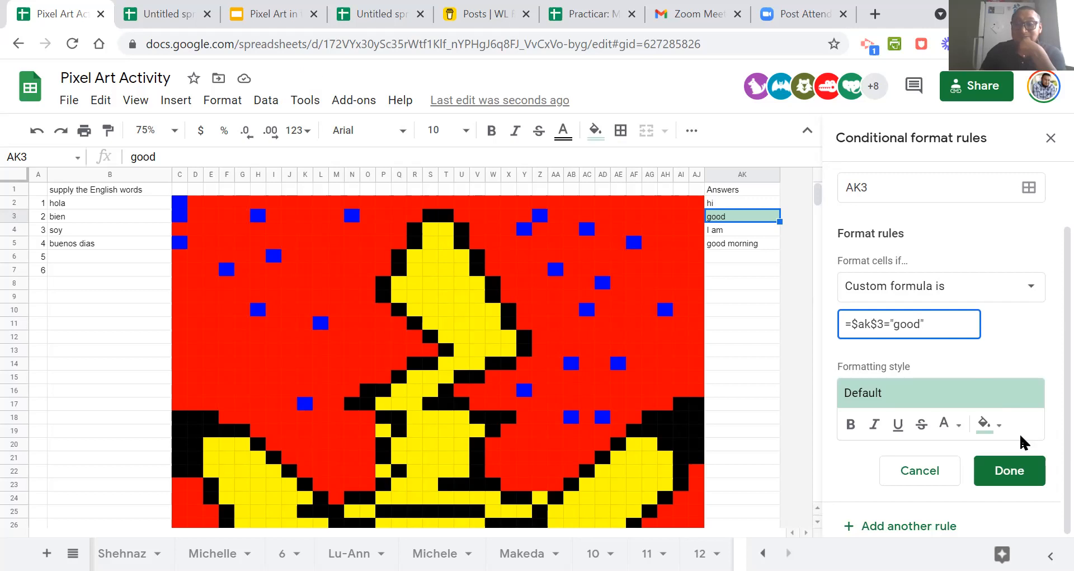
pyautogui.click(996, 426)
pyautogui.click(871, 187)
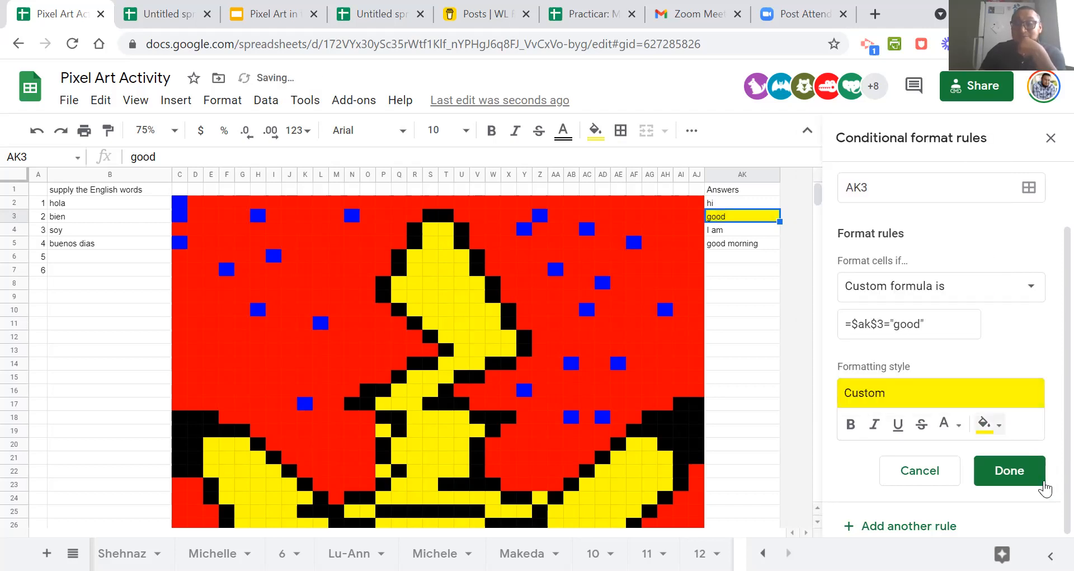
pyautogui.click(991, 425)
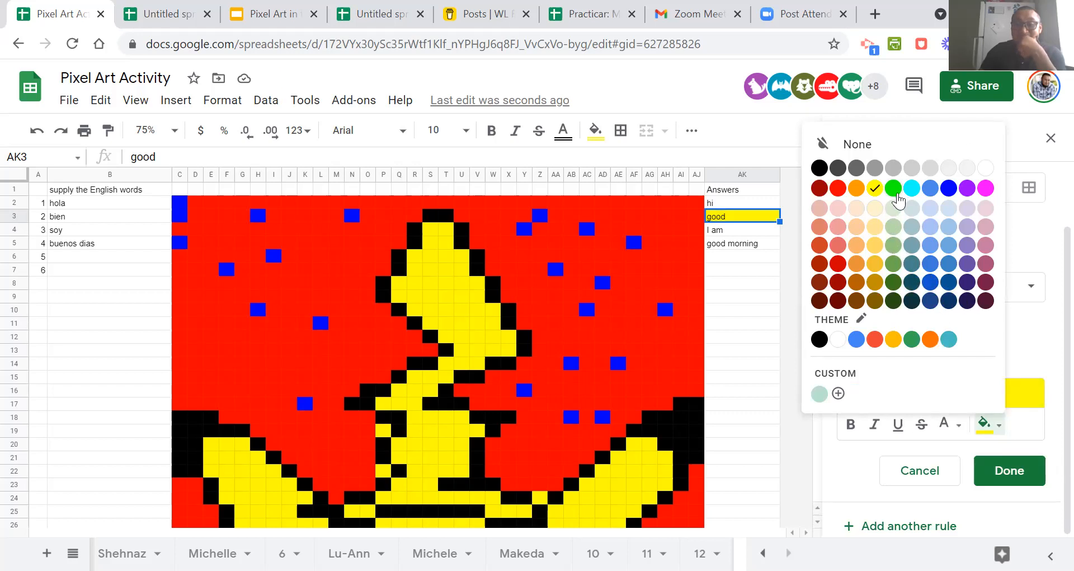
pyautogui.click(894, 188)
# Set the rule's range to S4:T4, S5:T5, T9, V11, S15, S21, AD23, Y29, R28, P30, S31, V35, Z34, U27 and T30.
pyautogui.scroll(2, 987, 361)
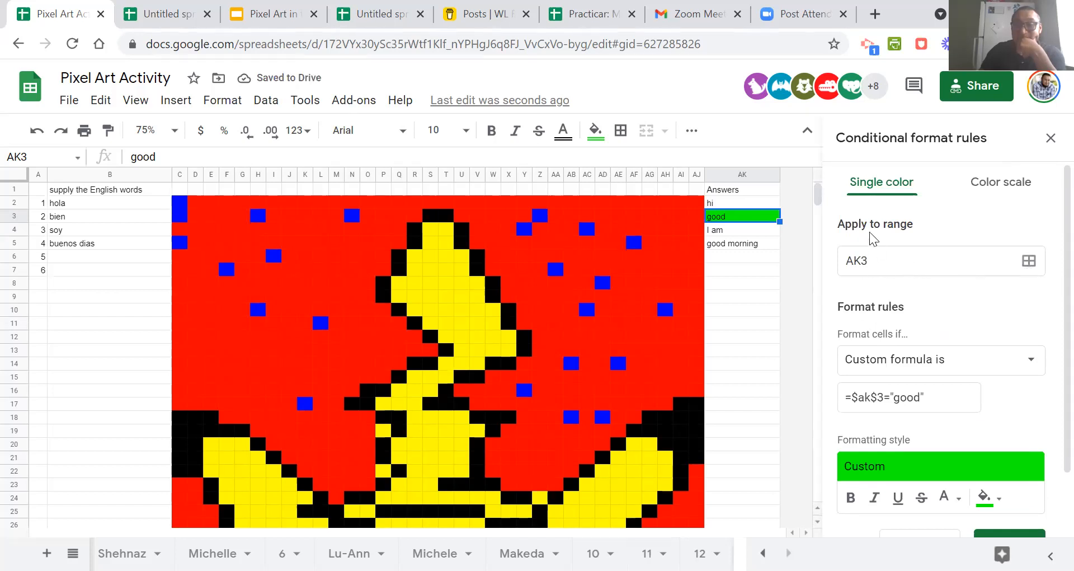
pyautogui.click(1021, 267)
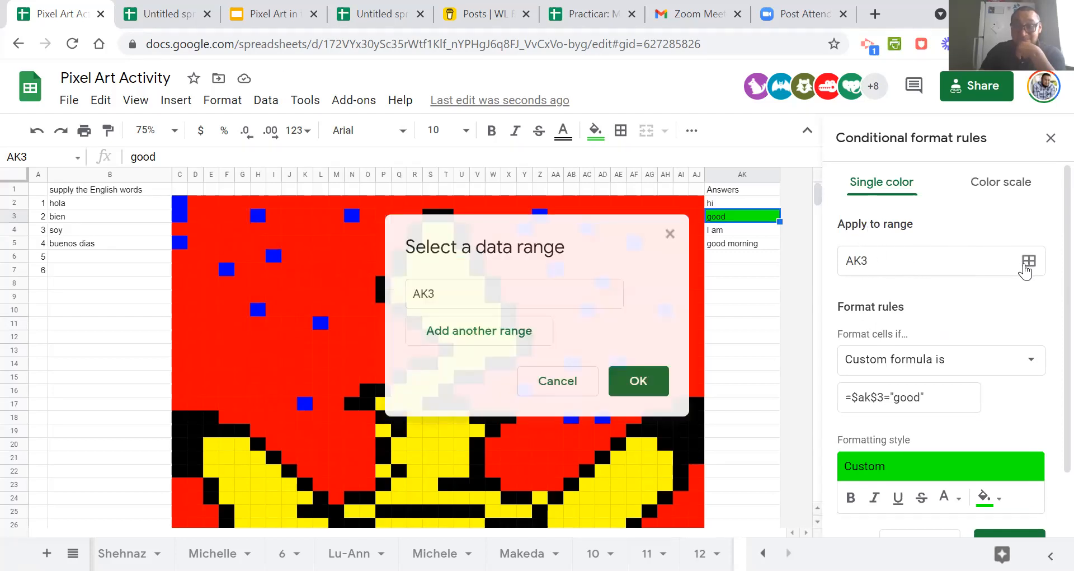
pyautogui.moveTo(547, 236); pyautogui.dragTo(892, 188)
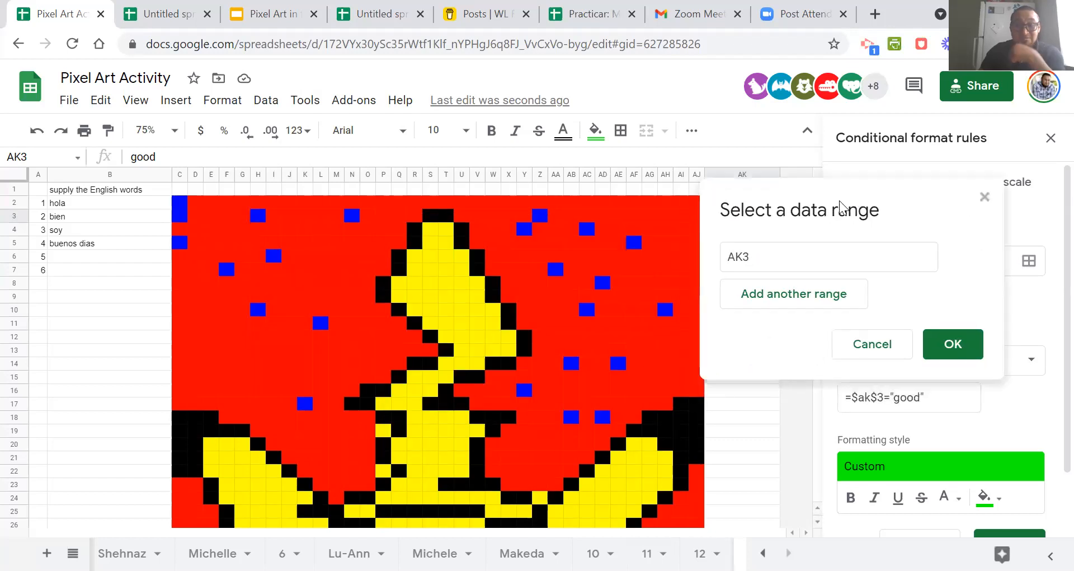
pyautogui.click(434, 230)
pyautogui.moveTo(434, 230); pyautogui.dragTo(447, 244)
pyautogui.keyDown('ctrl'); pyautogui.click(435, 243); pyautogui.keyUp('ctrl')
pyautogui.keyDown('ctrl'); pyautogui.click(446, 296); pyautogui.keyUp('ctrl')
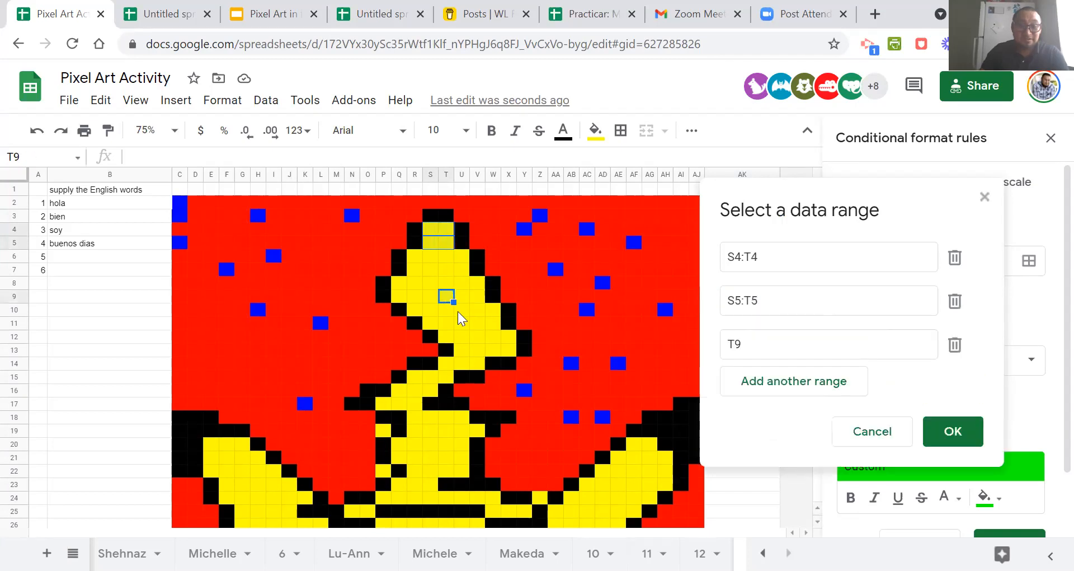
pyautogui.keyDown('ctrl'); pyautogui.click(477, 323); pyautogui.keyUp('ctrl')
pyautogui.keyDown('ctrl'); pyautogui.click(430, 378); pyautogui.keyUp('ctrl')
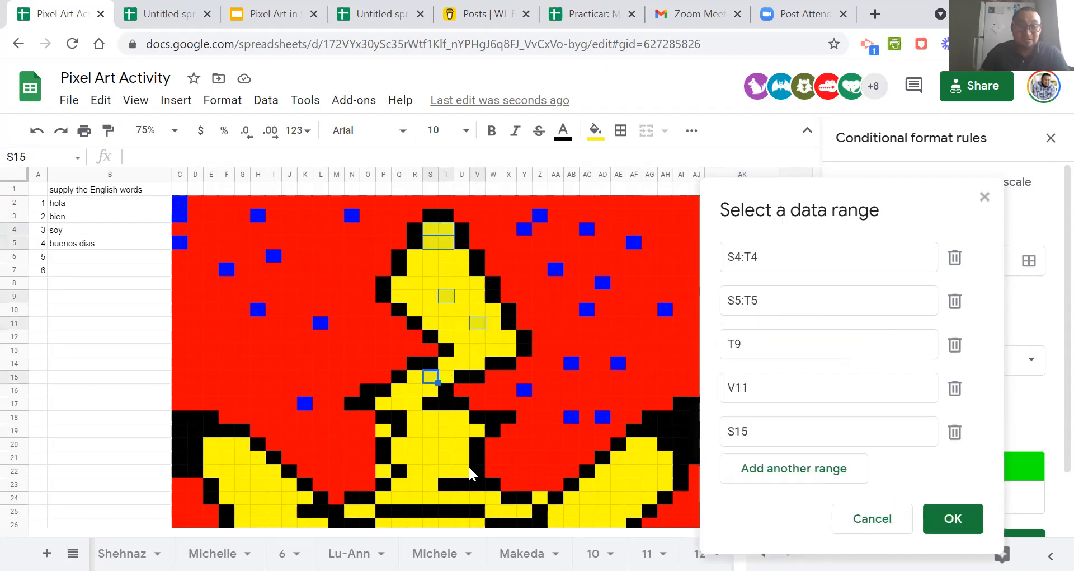
pyautogui.keyDown('ctrl'); pyautogui.click(430, 457); pyautogui.keyUp('ctrl')
pyautogui.keyDown('ctrl'); pyautogui.click(598, 484); pyautogui.keyUp('ctrl')
pyautogui.scroll(-5, 593, 470)
pyautogui.keyDown('ctrl'); pyautogui.click(526, 377); pyautogui.keyUp('ctrl')
pyautogui.keyDown('ctrl'); pyautogui.click(414, 365); pyautogui.keyUp('ctrl')
pyautogui.keyDown('ctrl'); pyautogui.click(383, 389); pyautogui.keyUp('ctrl')
pyautogui.keyDown('ctrl'); pyautogui.click(431, 404); pyautogui.keyUp('ctrl')
pyautogui.keyDown('ctrl'); pyautogui.click(480, 457); pyautogui.keyUp('ctrl')
pyautogui.keyDown('ctrl'); pyautogui.click(541, 445); pyautogui.keyUp('ctrl')
pyautogui.keyDown('ctrl'); pyautogui.click(463, 351); pyautogui.keyUp('ctrl')
pyautogui.keyDown('ctrl'); pyautogui.click(450, 389); pyautogui.keyUp('ctrl')
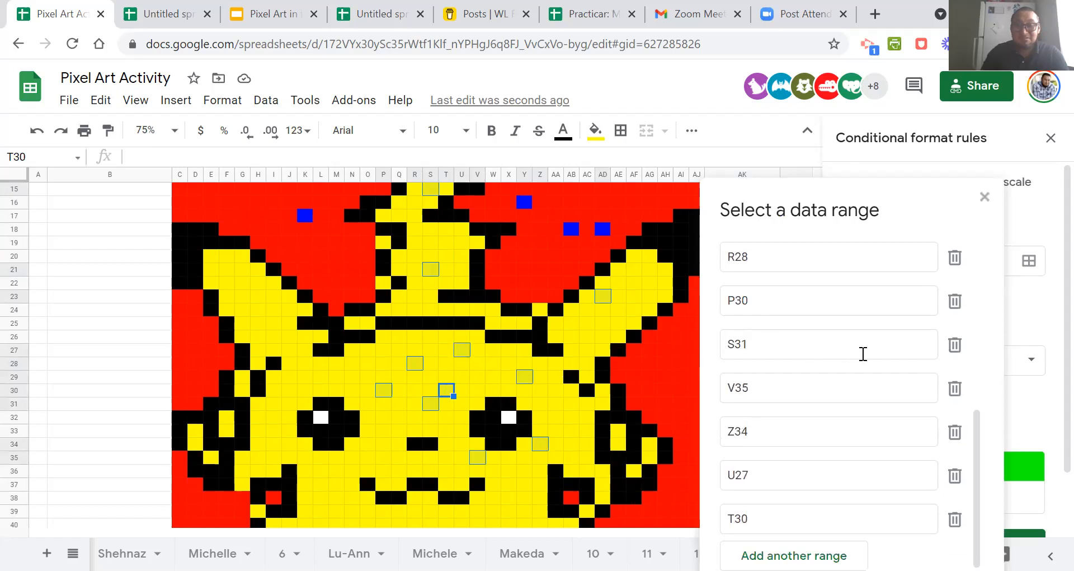
pyautogui.moveTo(885, 208); pyautogui.dragTo(737, 147)
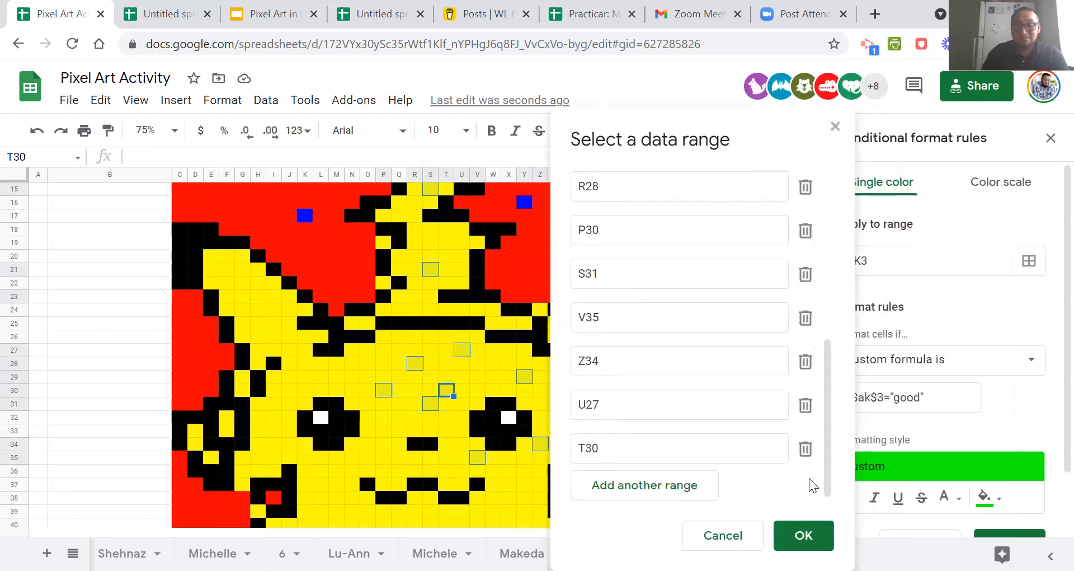
pyautogui.click(804, 534)
# Save the green rule and reset the regular fill colour of the cells in its range.
pyautogui.scroll(-2, 1000, 402)
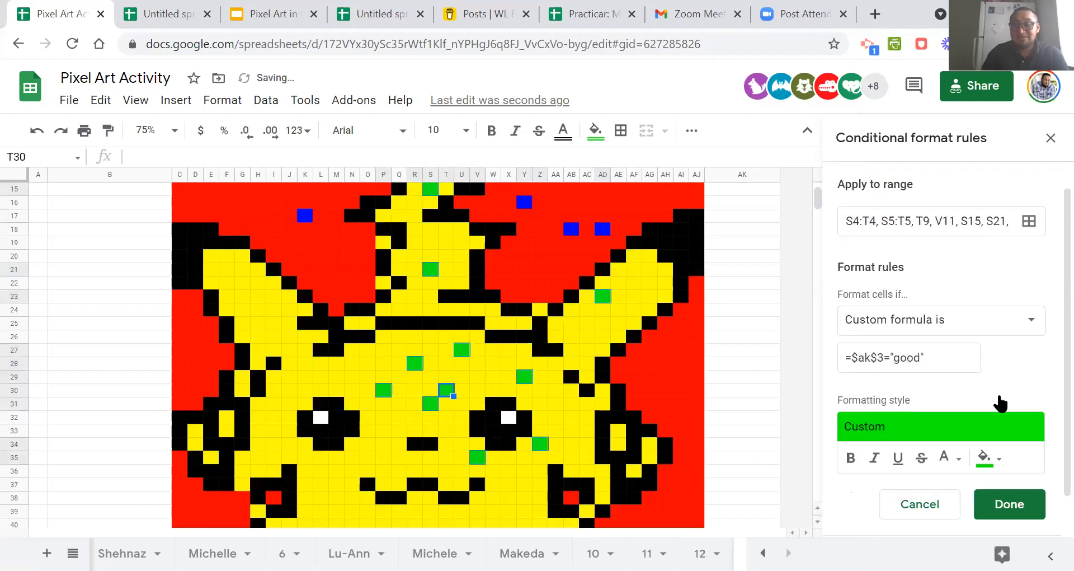
pyautogui.click(1015, 469)
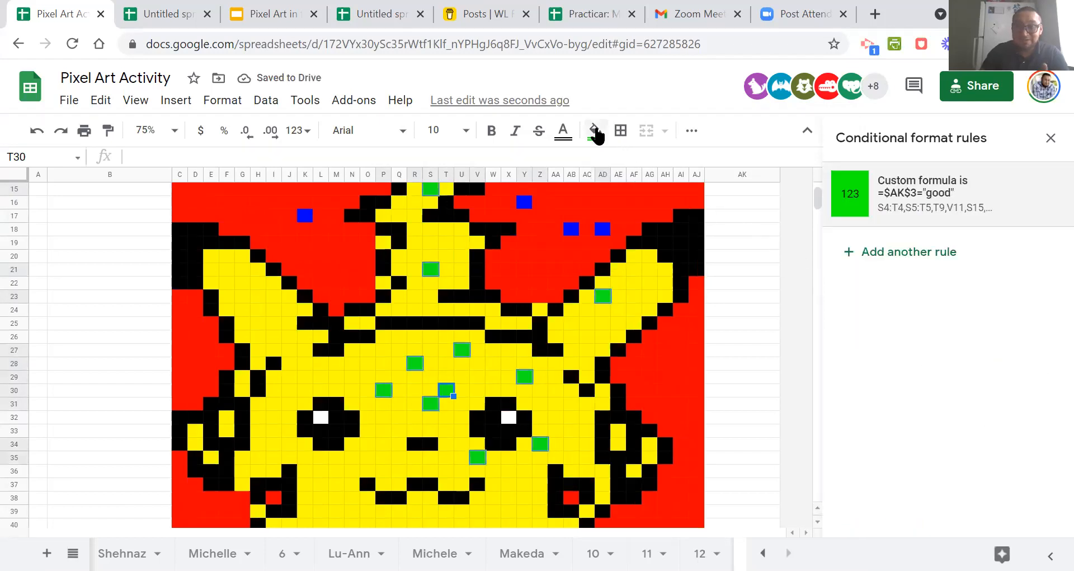
pyautogui.click(597, 133)
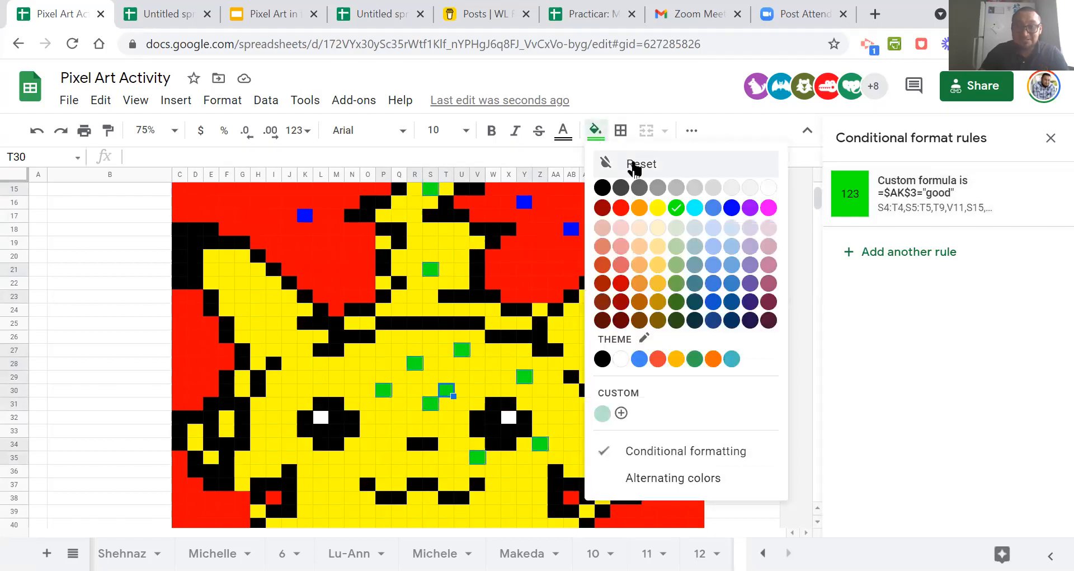
pyautogui.click(634, 165)
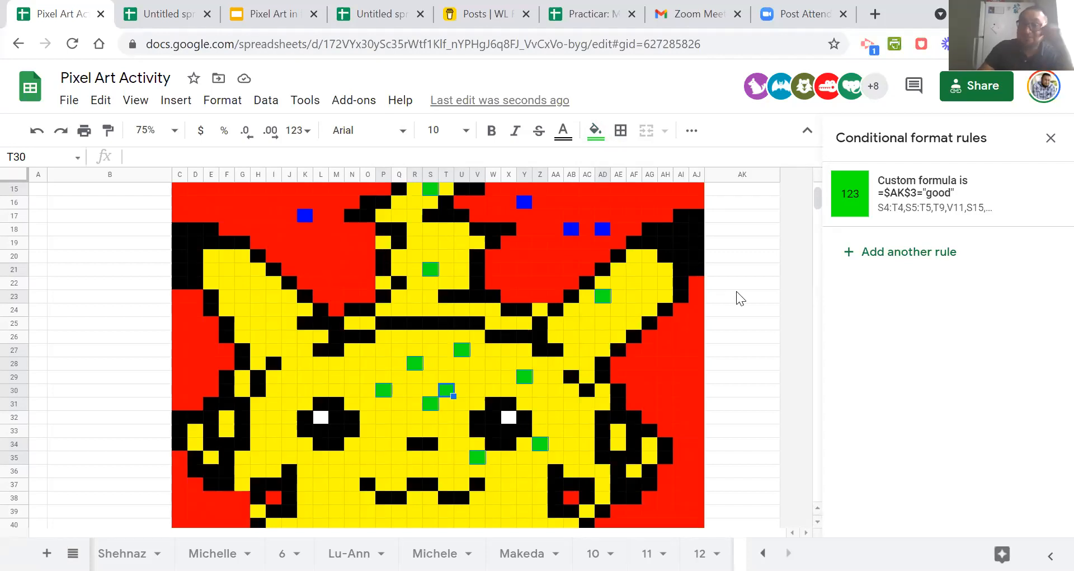
# Clear the answer in cell AK3 to test the green rule.
pyautogui.scroll(4, 738, 297)
pyautogui.click(736, 217)
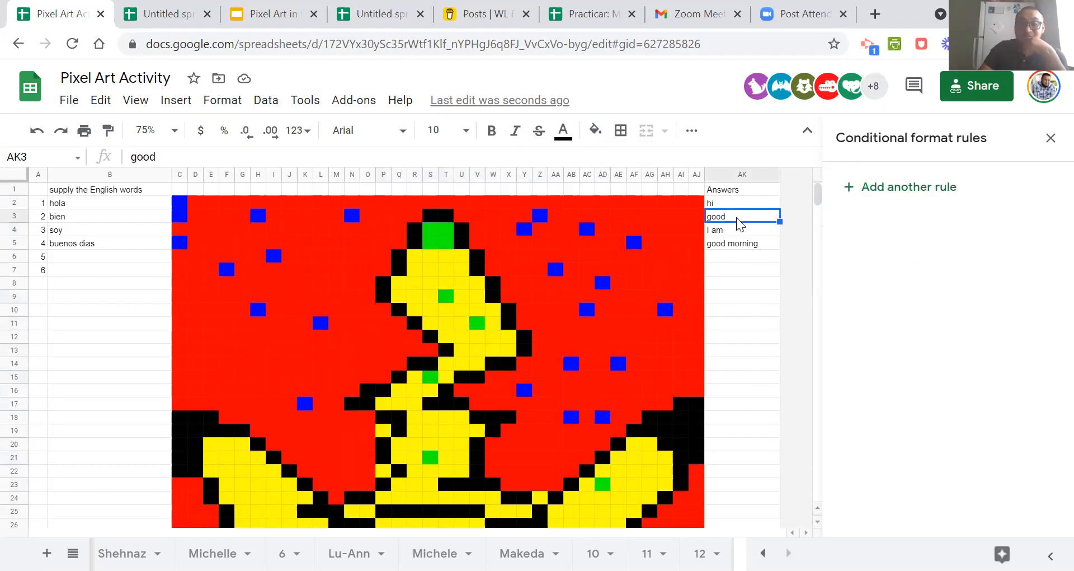
pyautogui.press('Delete')
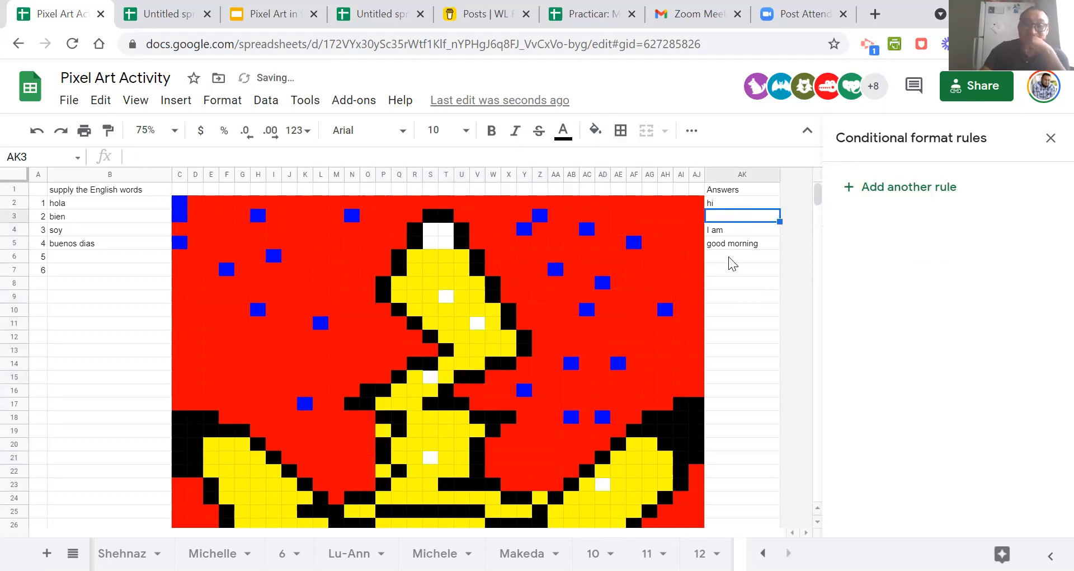
# Enter "good" as the answer in cell AK3 to check that the green cells appear.
pyautogui.click(750, 404)
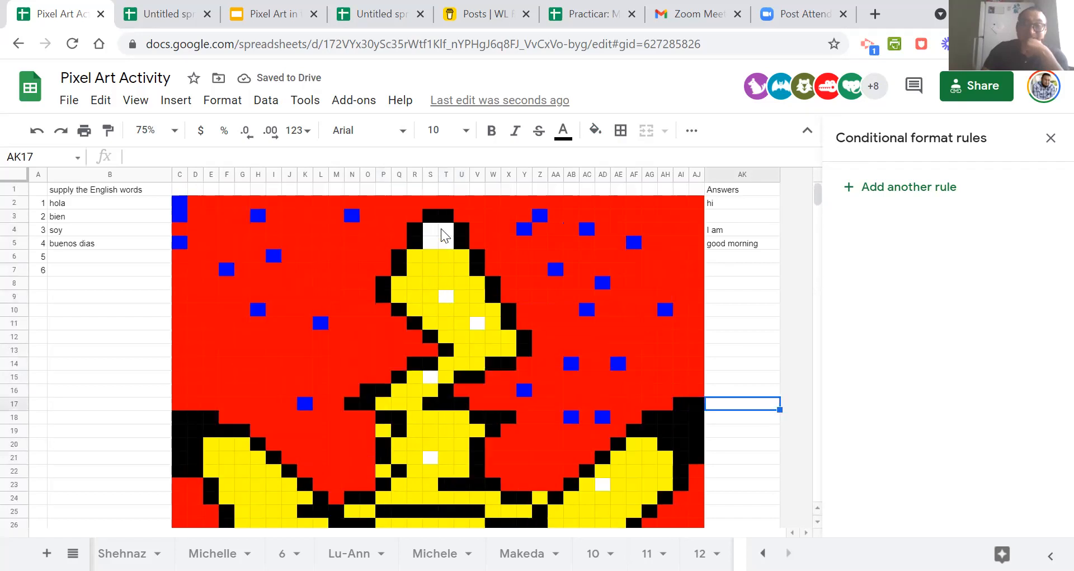
pyautogui.click(719, 216)
pyautogui.write('good')
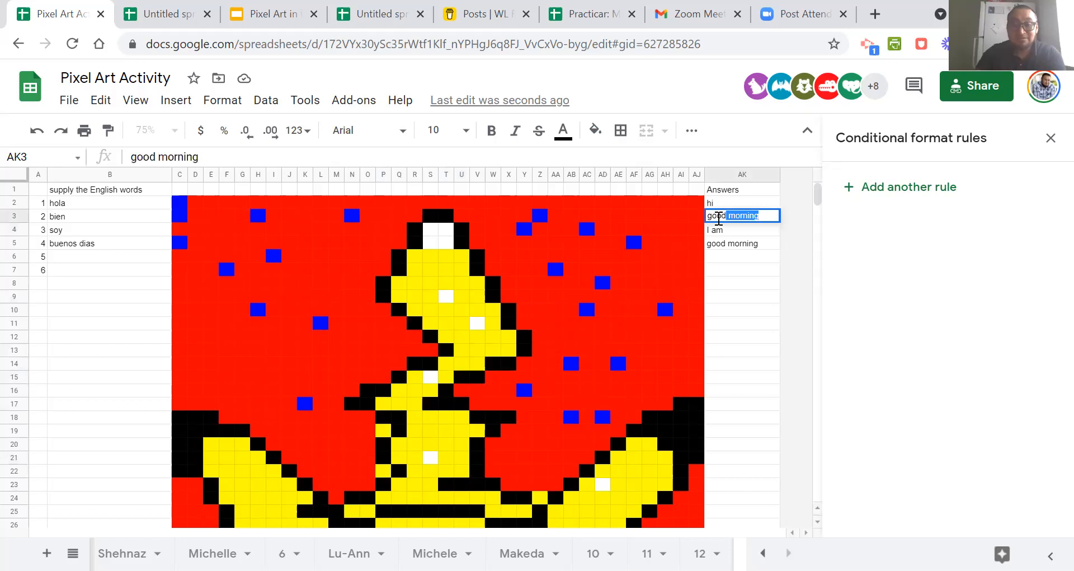
pyautogui.press('Delete')
pyautogui.click(730, 283)
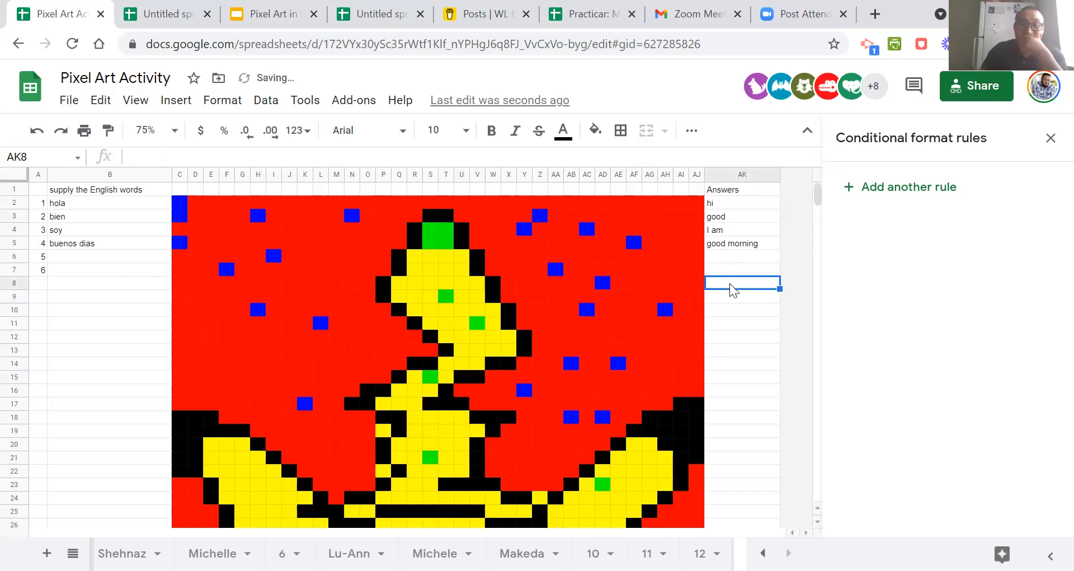
pyautogui.scroll(-5, 757, 391)
pyautogui.scroll(5, 758, 391)
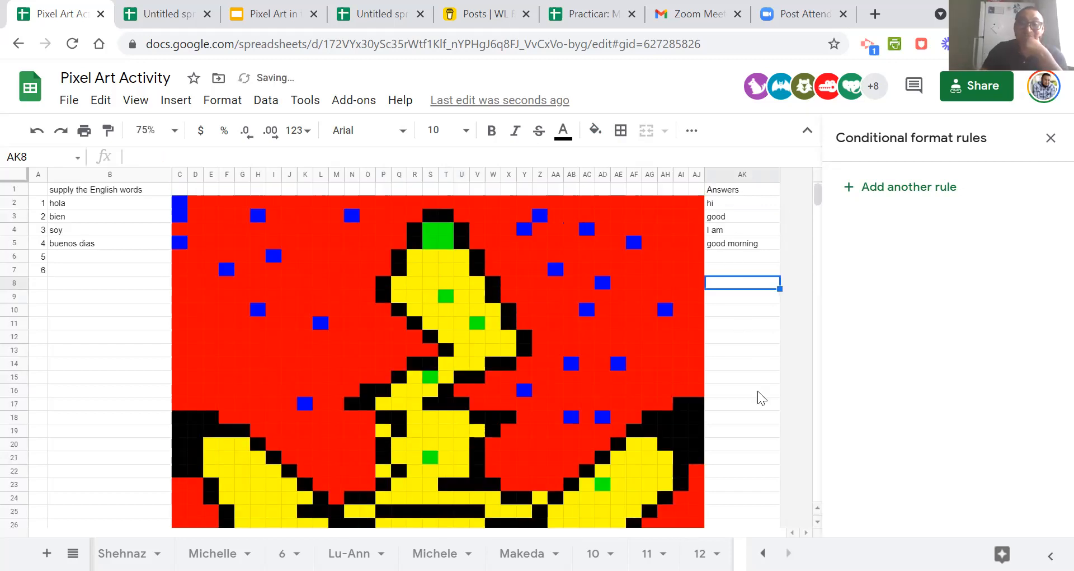
pyautogui.scroll(-5, 758, 391)
pyautogui.scroll(5, 757, 391)
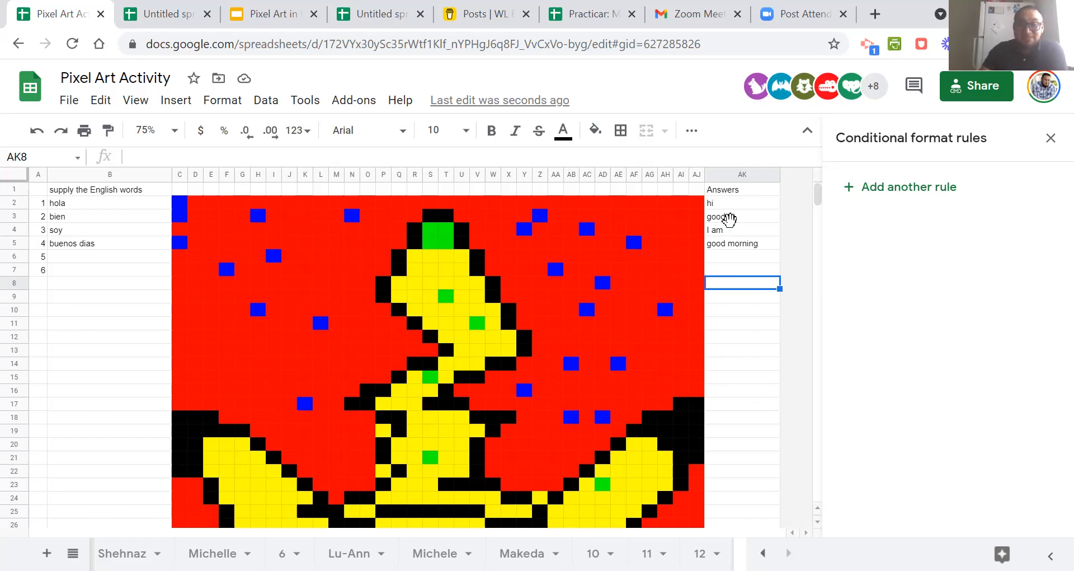
pyautogui.click(729, 218)
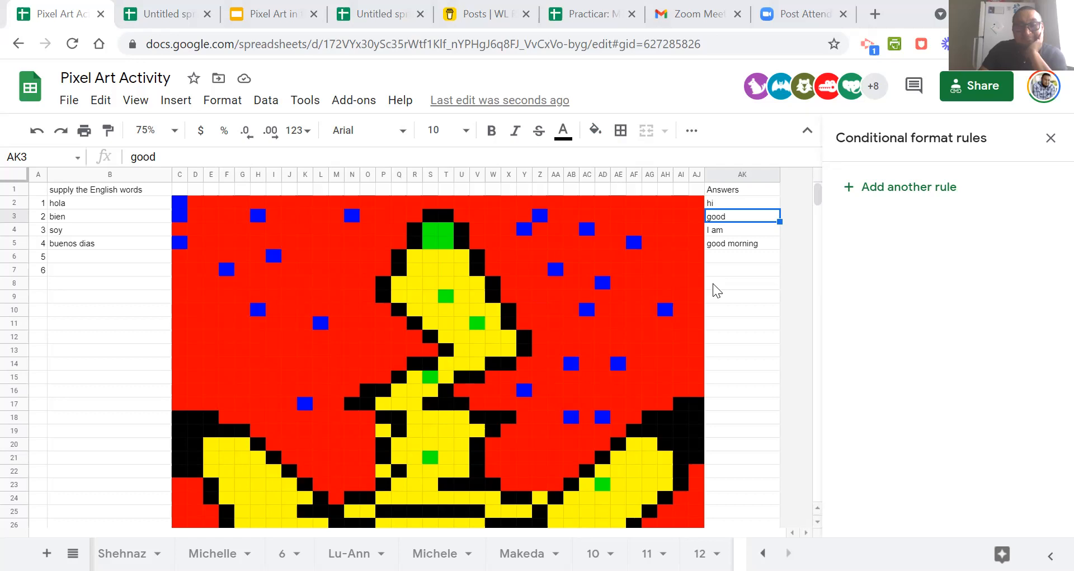
pyautogui.scroll(-10, 713, 283)
pyautogui.scroll(10, 712, 283)
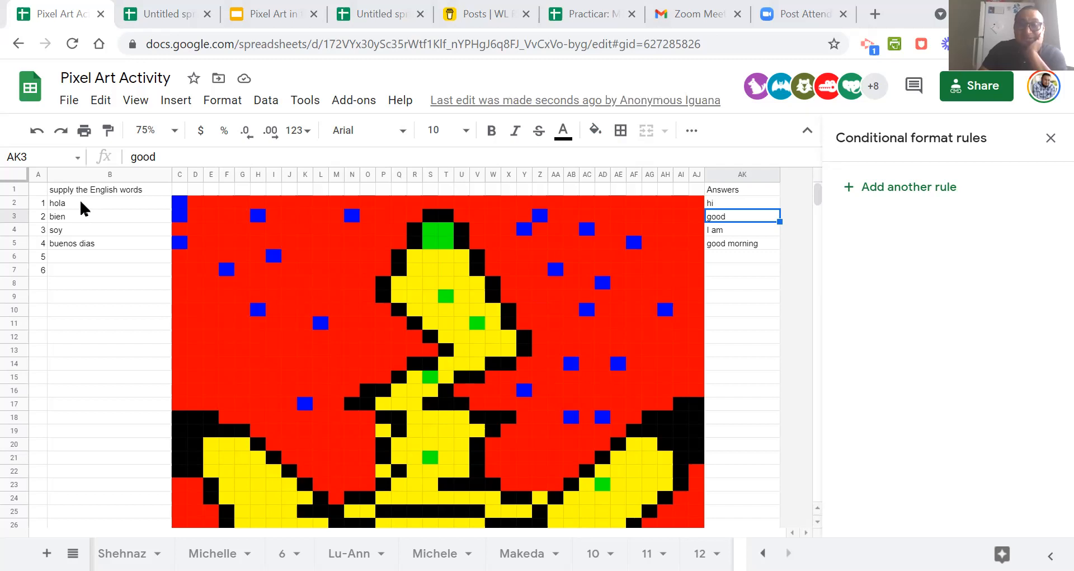
# Clear the answers in cells AK3 and AK2 to test hiding the green and blue cells.
pyautogui.click(727, 206)
pyautogui.click(729, 218)
pyautogui.press('Delete')
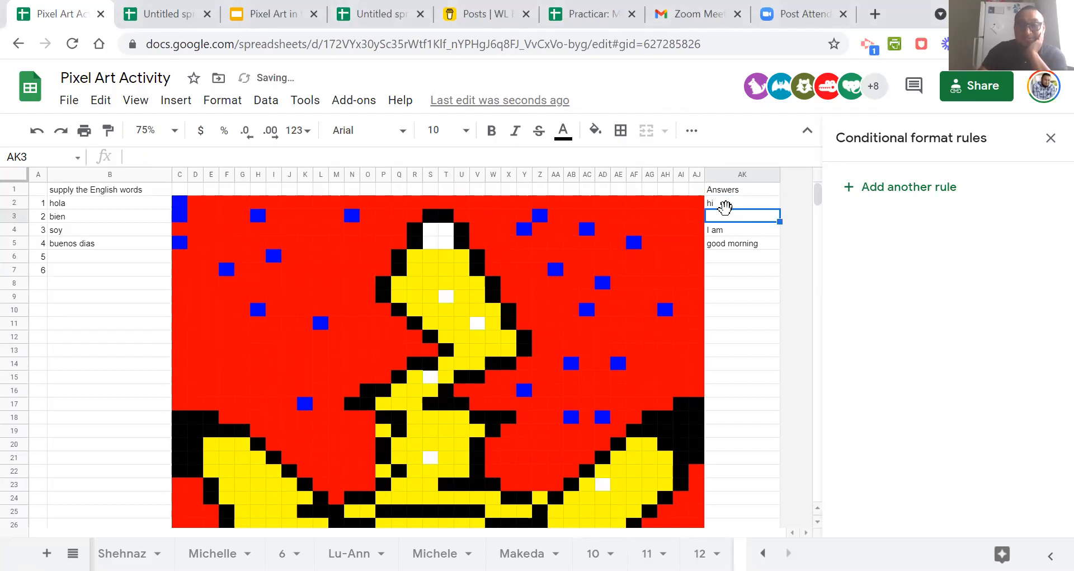
pyautogui.click(725, 205)
pyautogui.press('Delete')
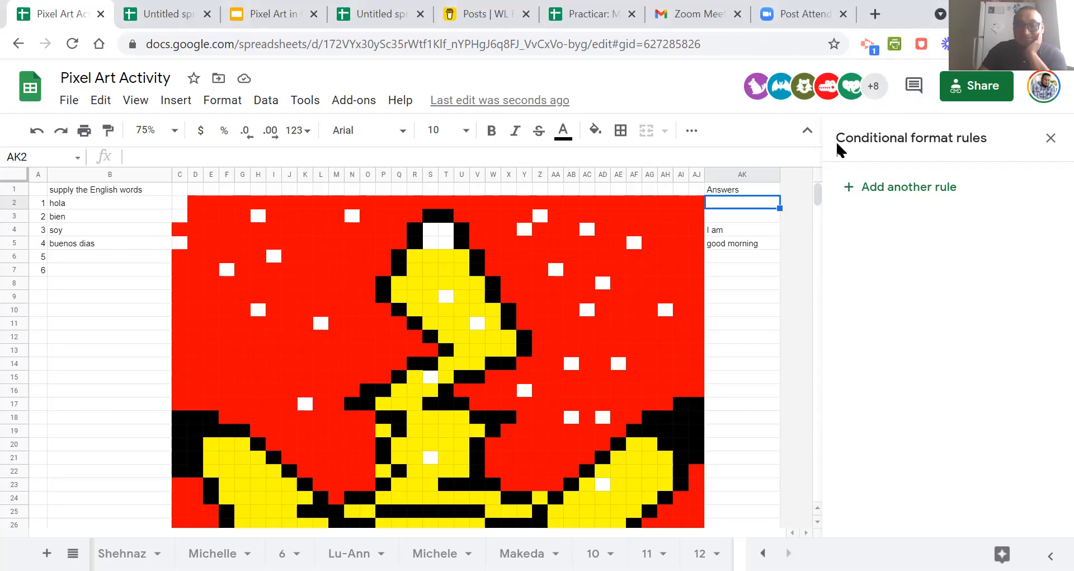
# Enter "hi" in cell AK2 and "good" in cell AK3 to retest both rules.
pyautogui.click(721, 219)
pyautogui.click(723, 205)
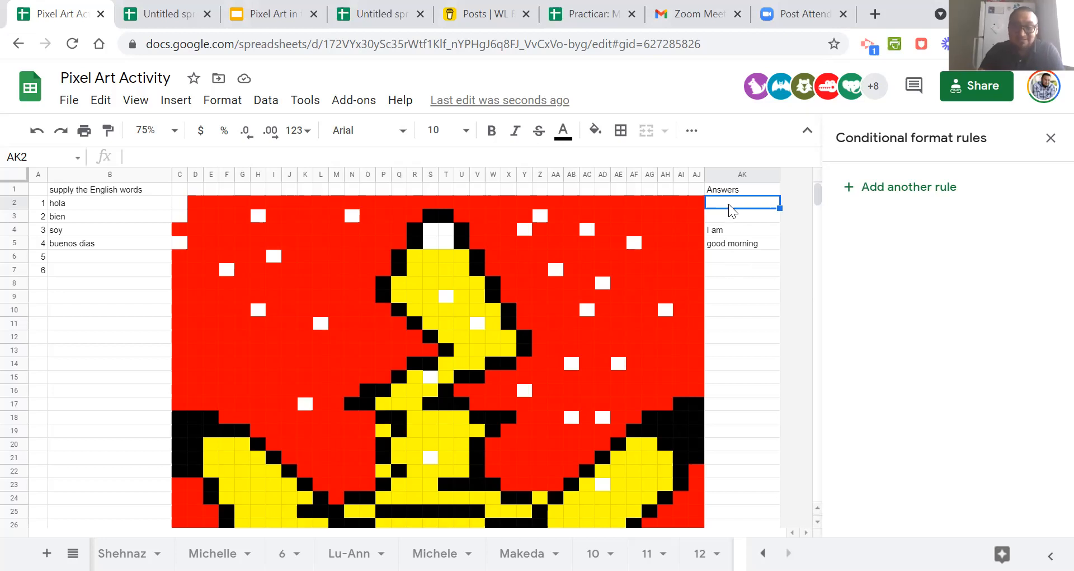
pyautogui.write('hi')
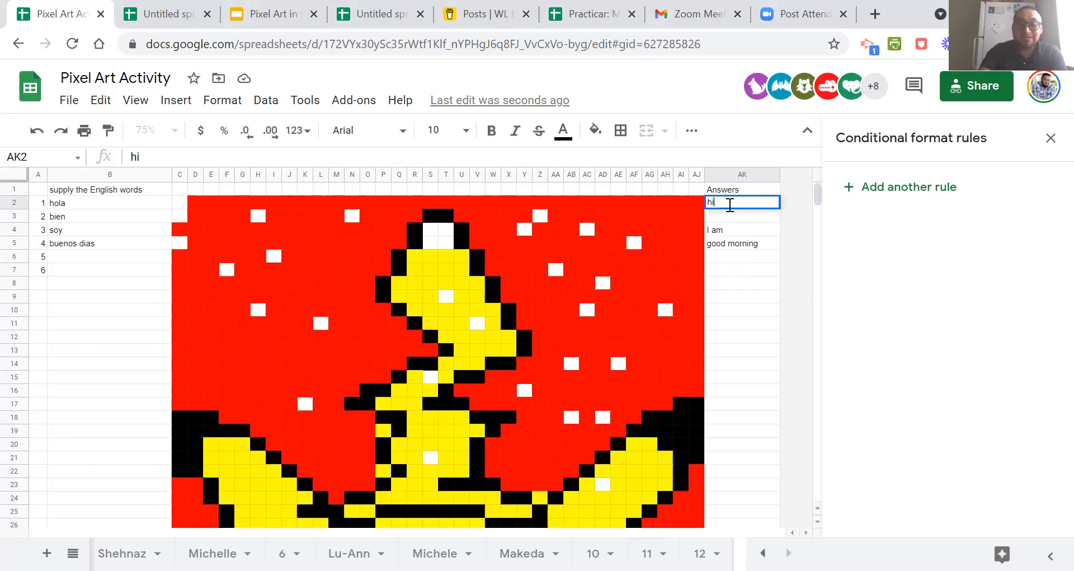
pyautogui.click(728, 220)
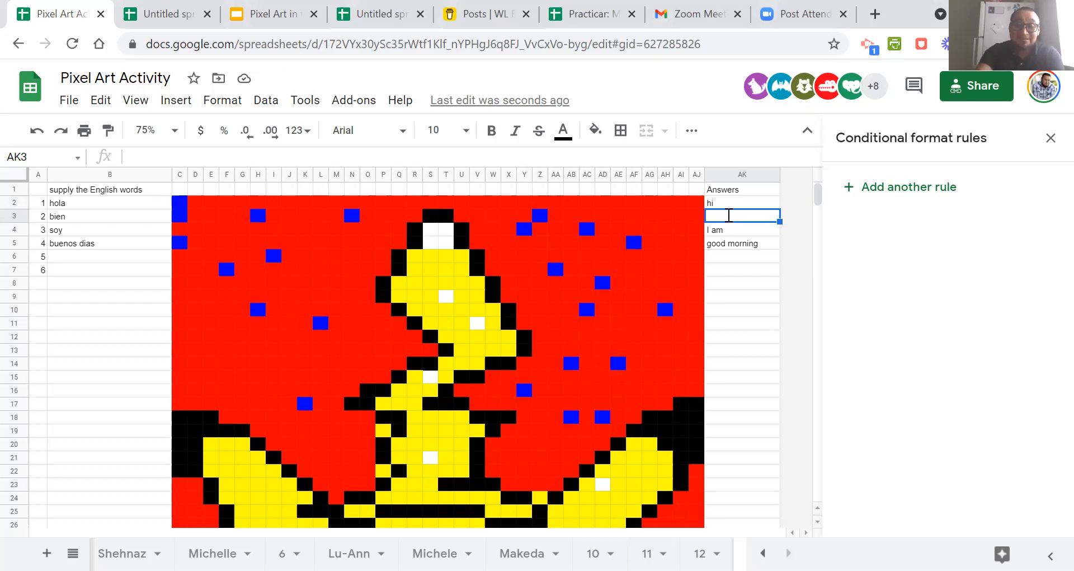
pyautogui.write('good')
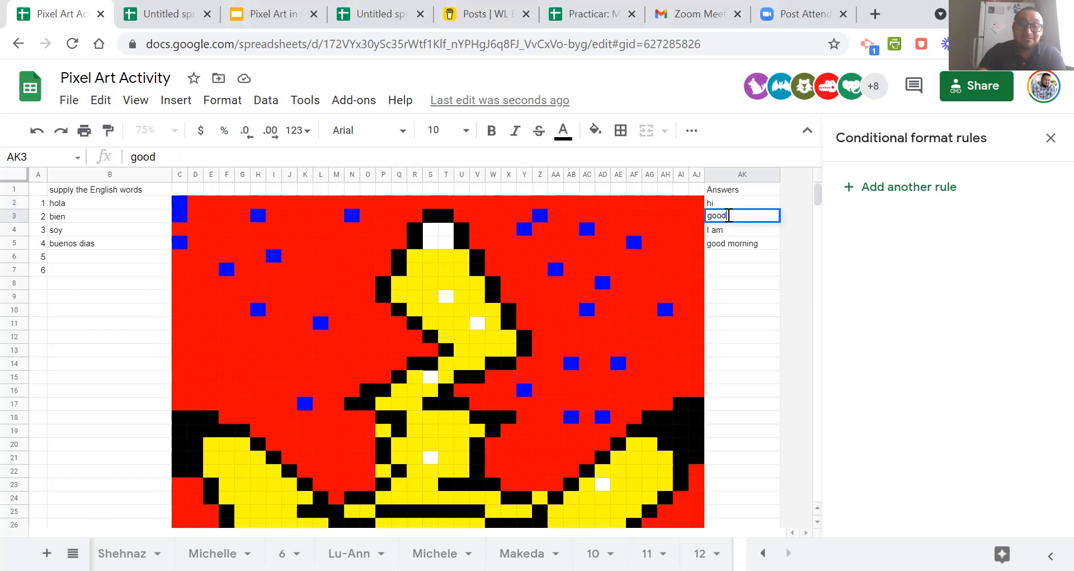
pyautogui.click(732, 284)
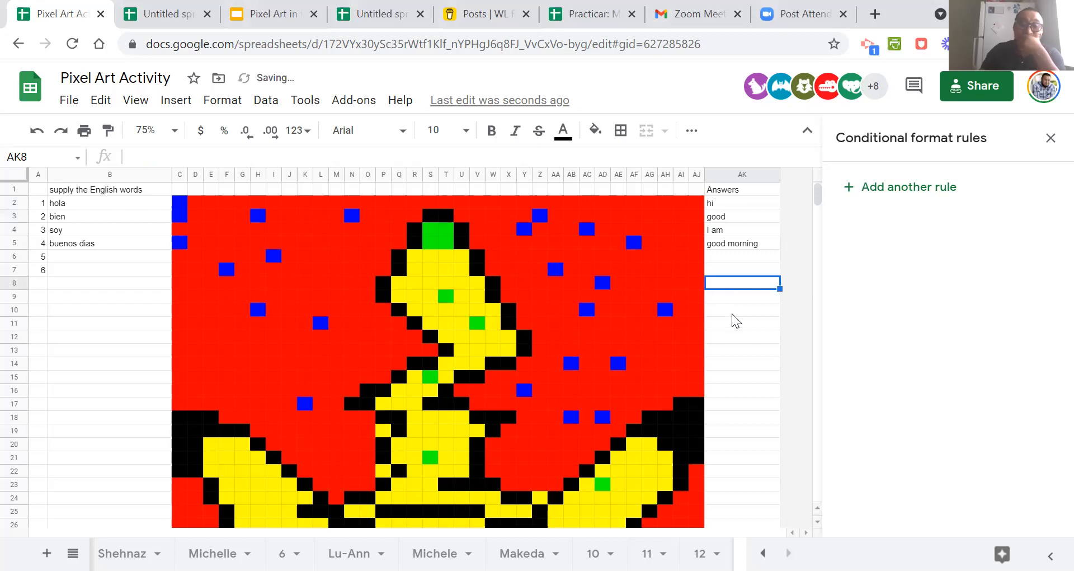
# Close the conditional format rules and select the "I am" answer in cell AK4.
pyautogui.click(729, 230)
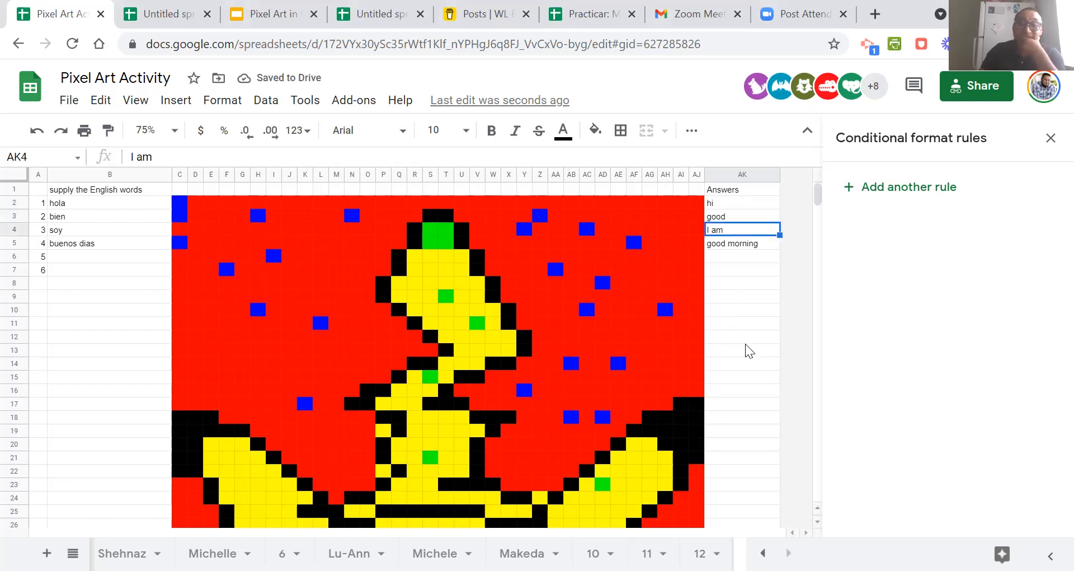
pyautogui.scroll(-5, 747, 350)
pyautogui.scroll(5, 745, 344)
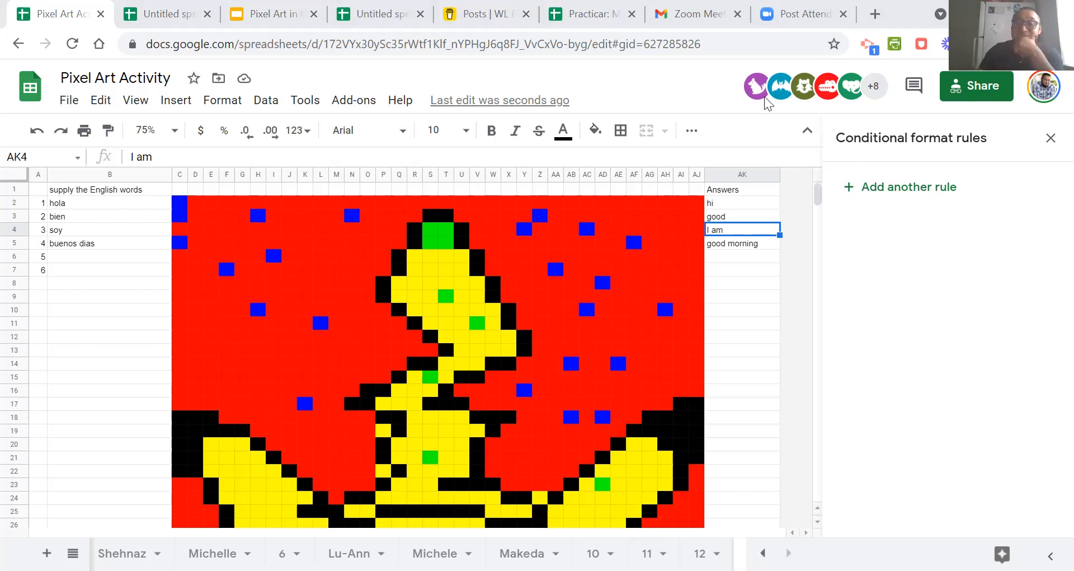
pyautogui.click(1050, 138)
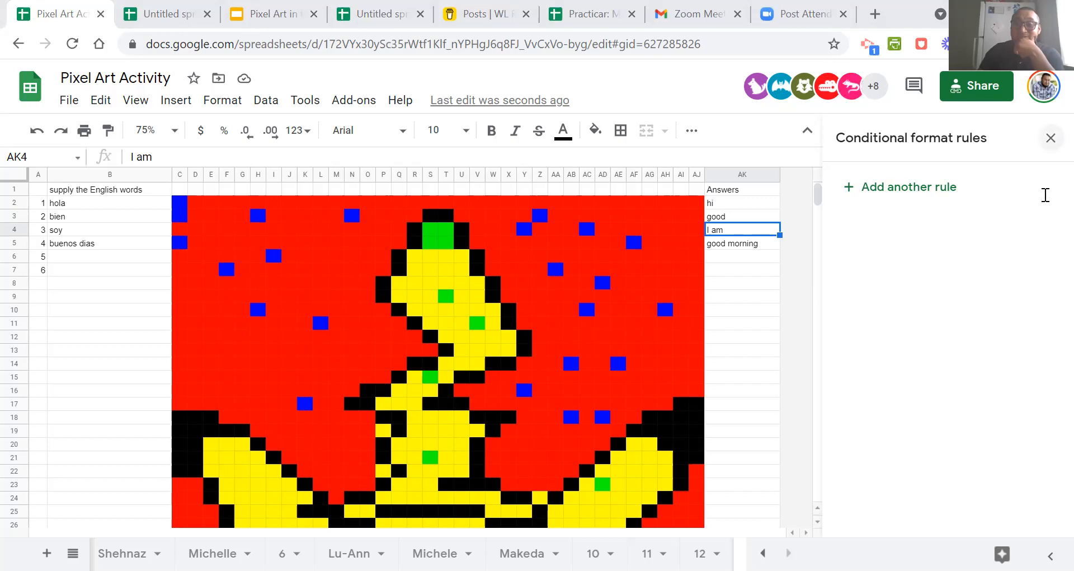
pyautogui.click(717, 340)
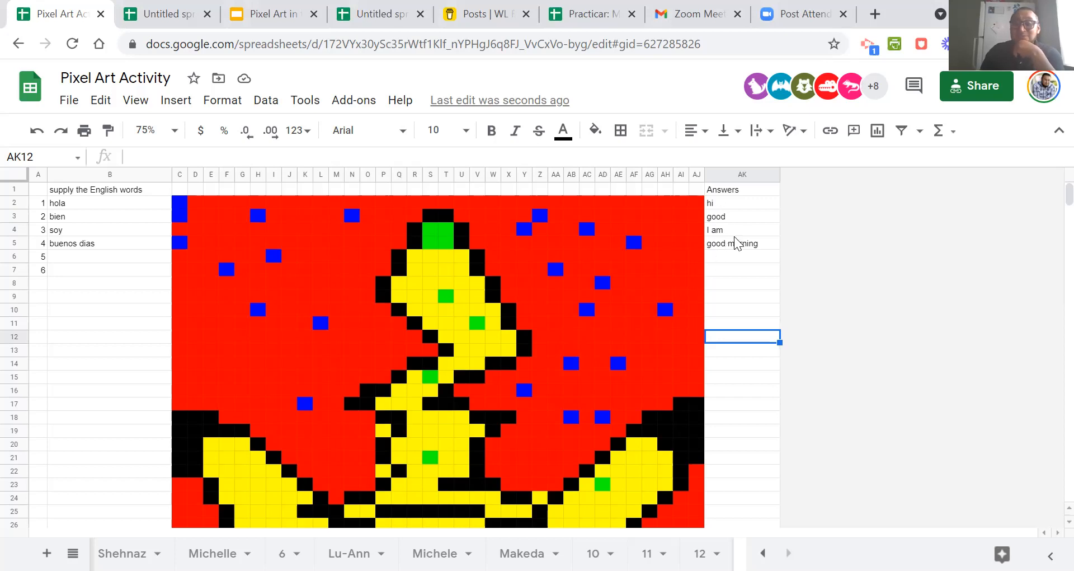
pyautogui.click(719, 234)
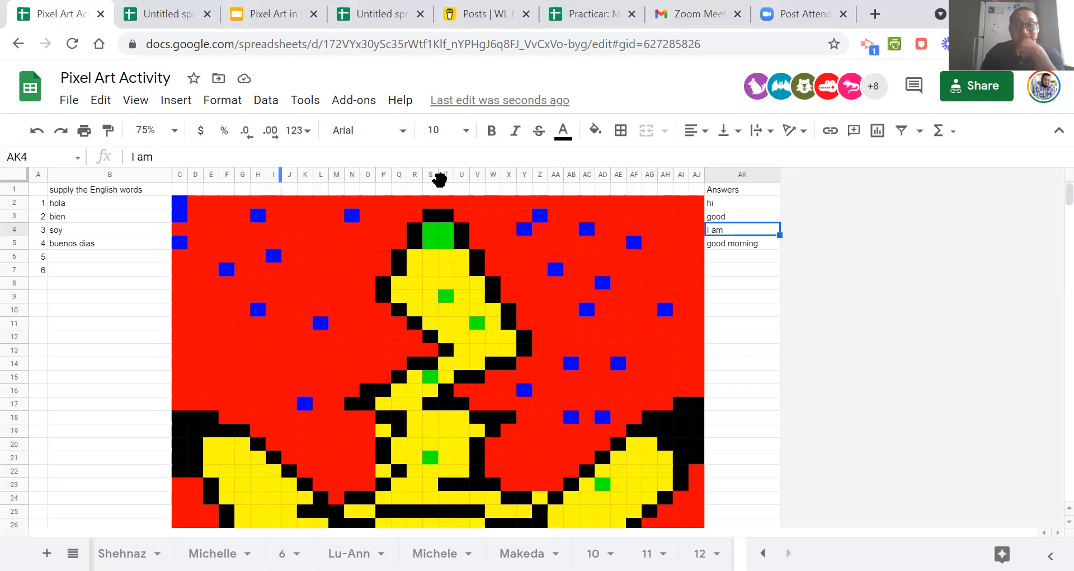
# Jump to cell O11 by its reference and return to answer cell AK4.
pyautogui.moveTo(34, 156); pyautogui.dragTo(9, 156)
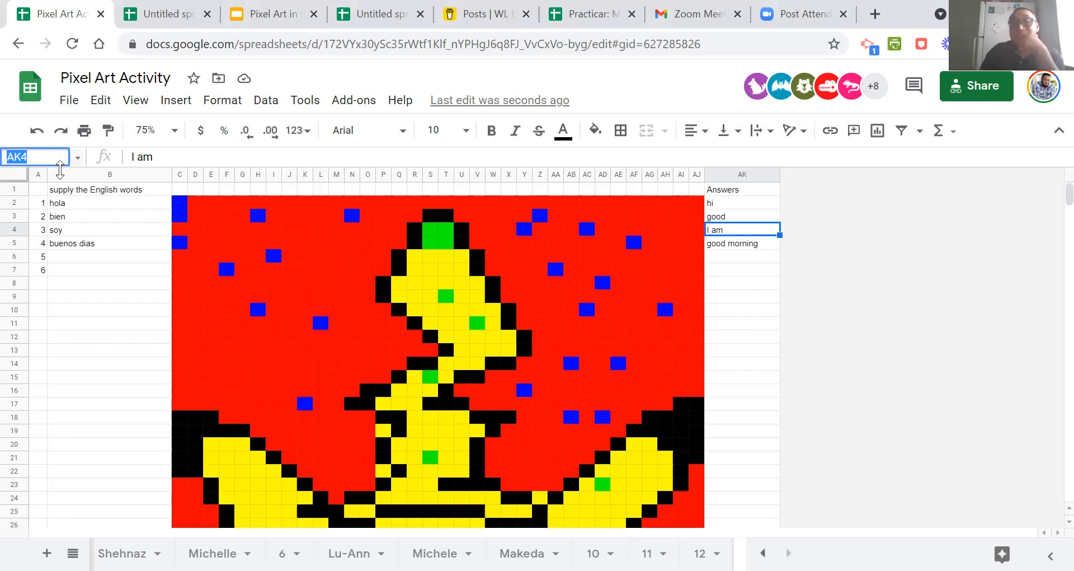
pyautogui.write('o11')
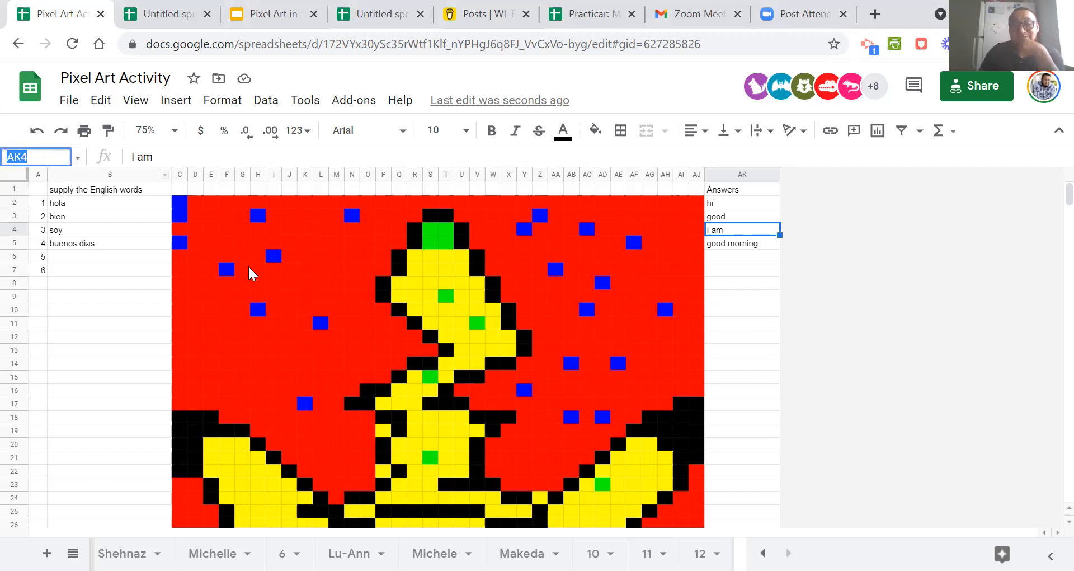
pyautogui.press('Return')
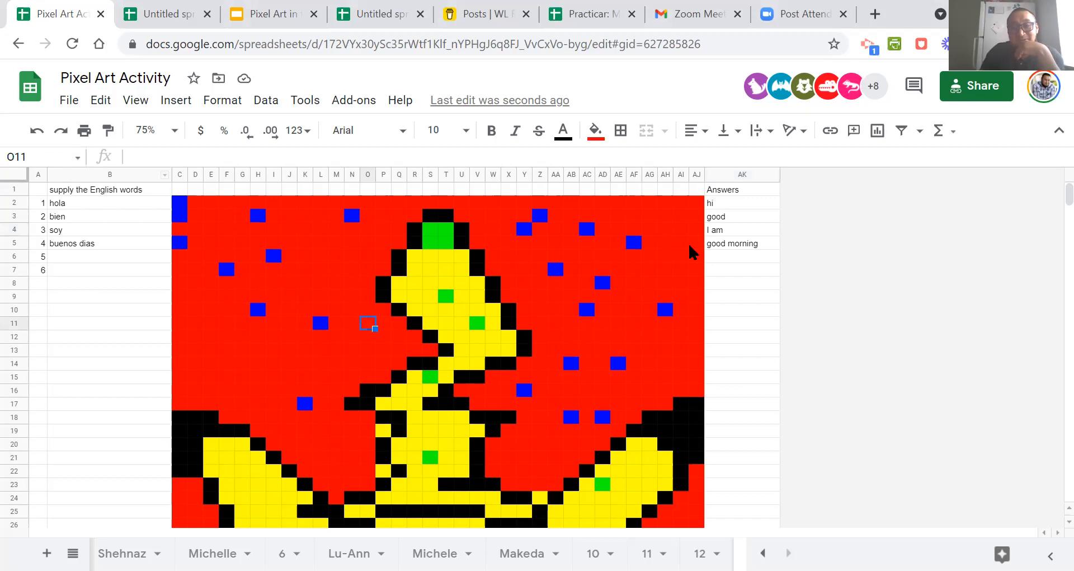
pyautogui.click(731, 233)
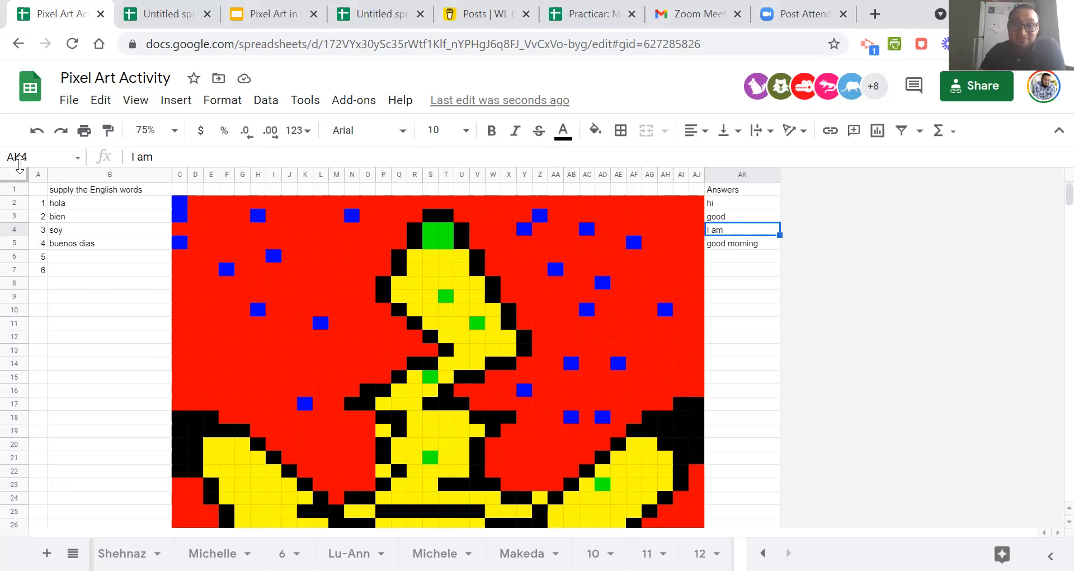
pyautogui.click(737, 282)
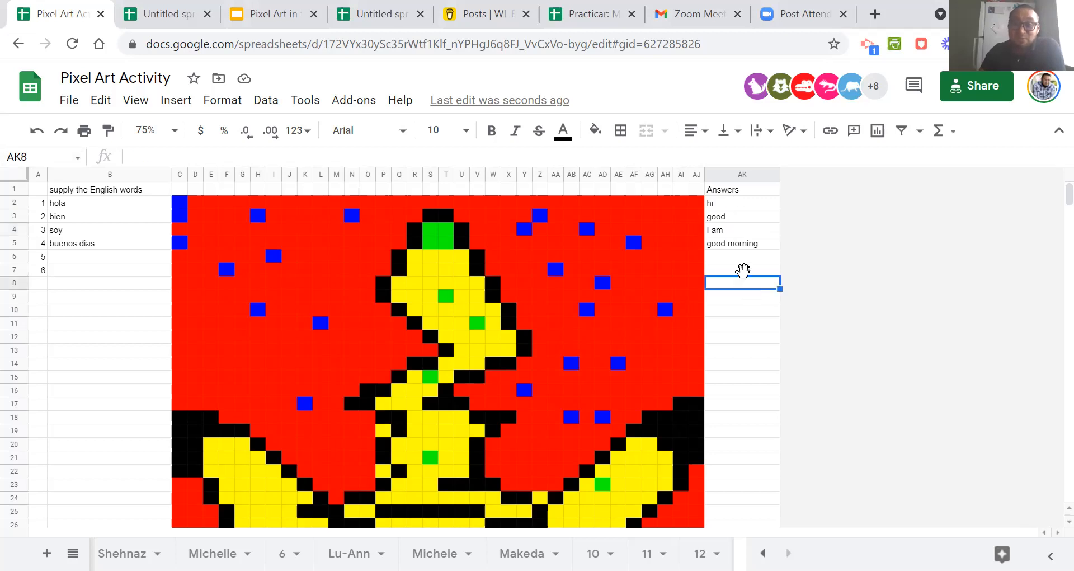
pyautogui.click(730, 228)
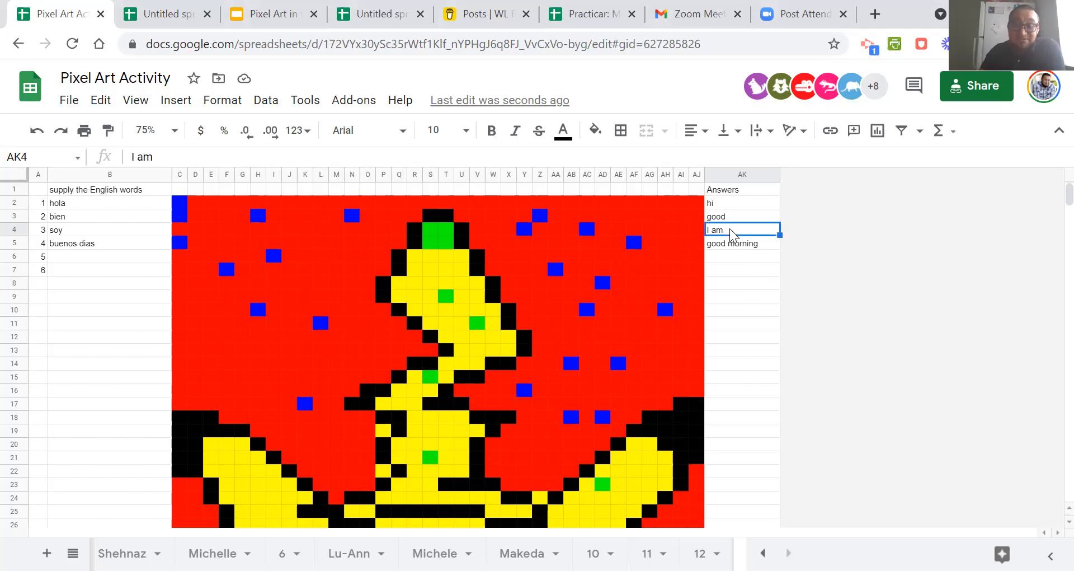
pyautogui.rightClick(729, 229)
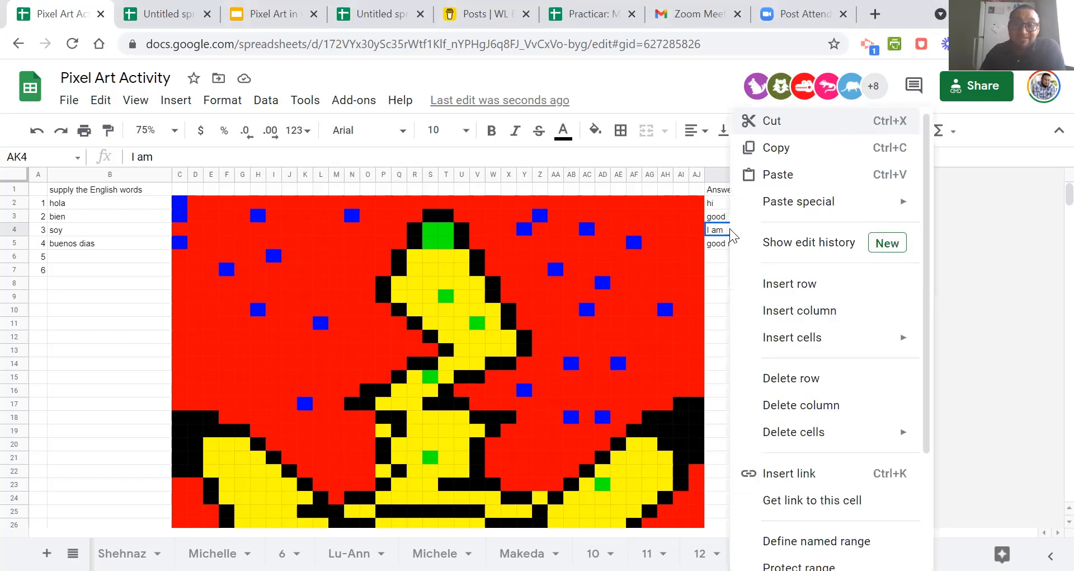
pyautogui.scroll(-3, 791, 306)
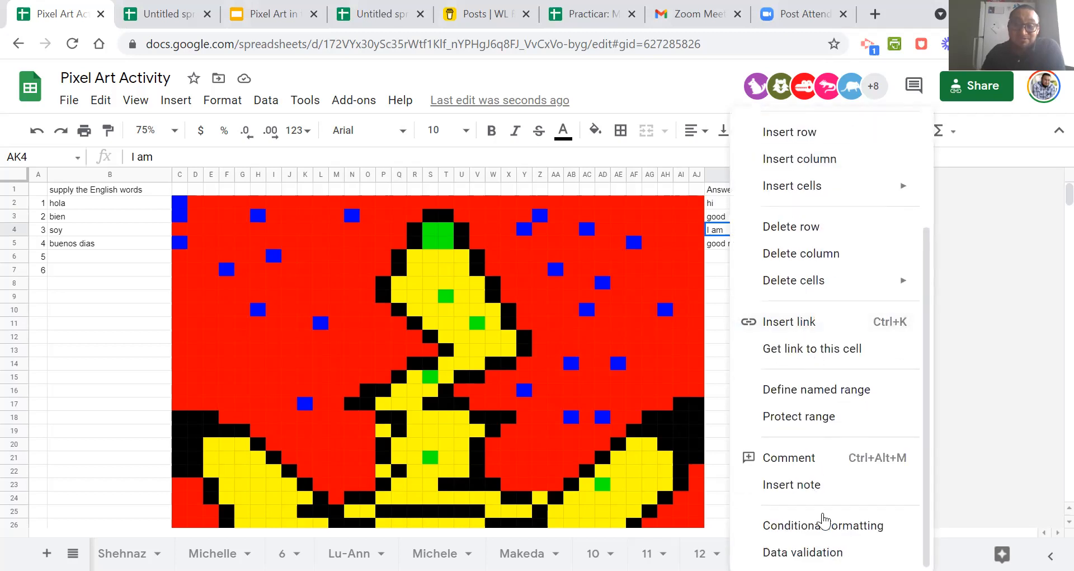
pyautogui.click(1021, 334)
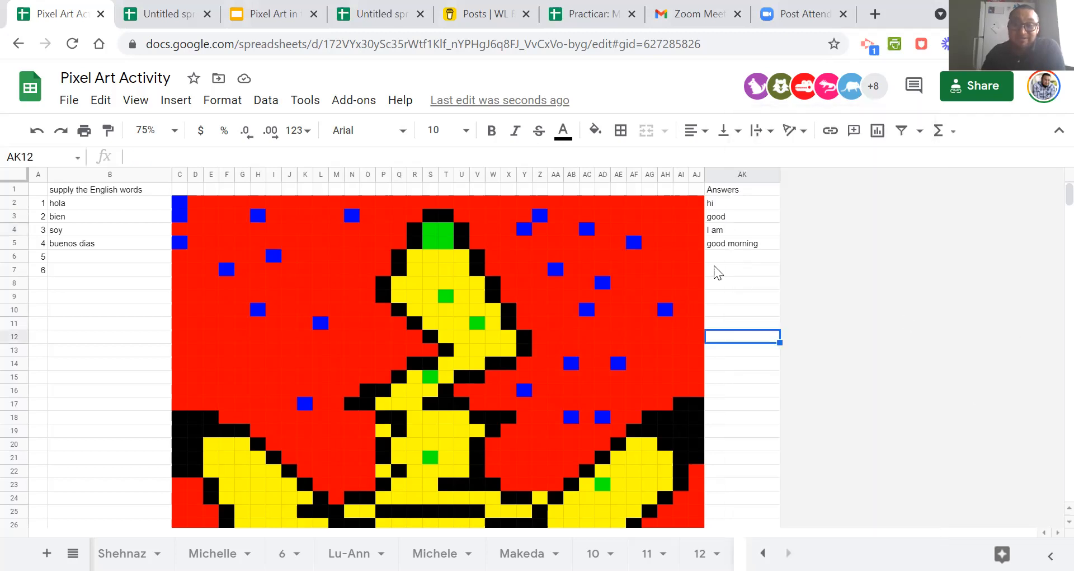
# Start a new conditional formatting rule on cell AK4 with the condition "Custom formula is".
pyautogui.click(722, 235)
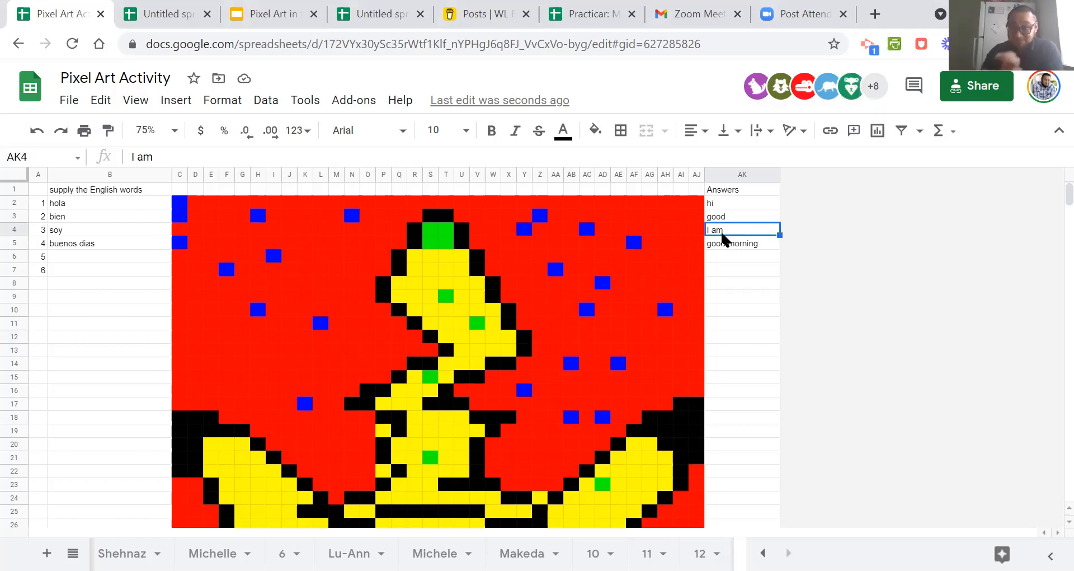
pyautogui.rightClick(722, 236)
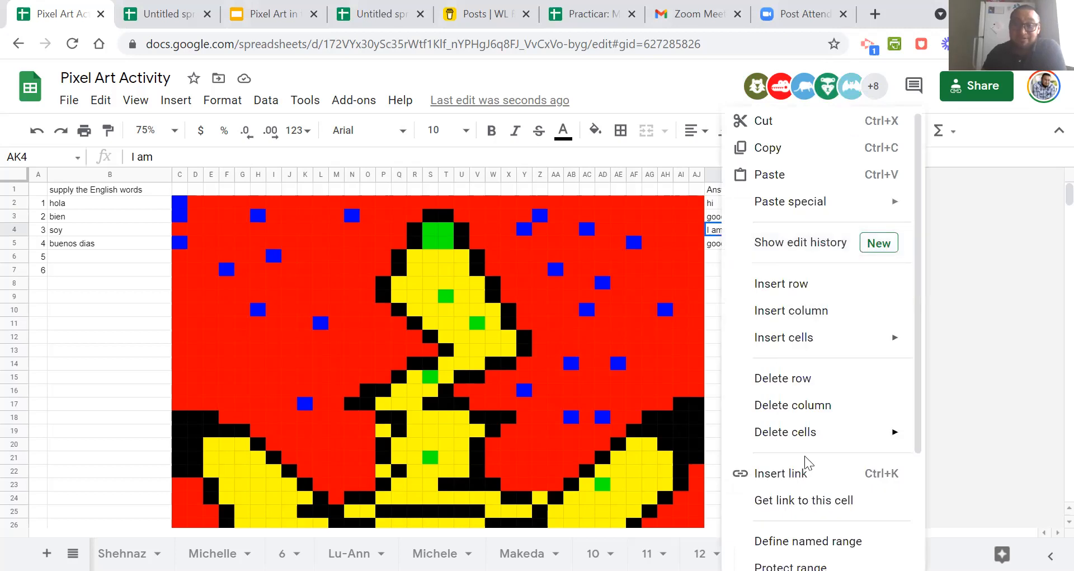
pyautogui.scroll(-3, 806, 464)
pyautogui.click(812, 525)
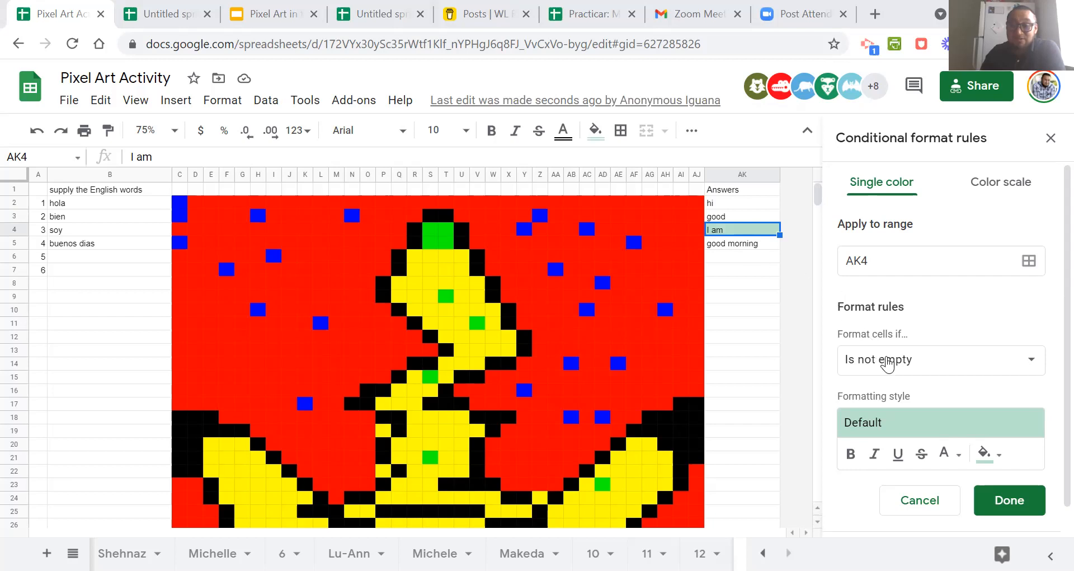
pyautogui.click(887, 363)
pyautogui.moveTo(1004, 352); pyautogui.dragTo(958, 537)
pyautogui.click(959, 538)
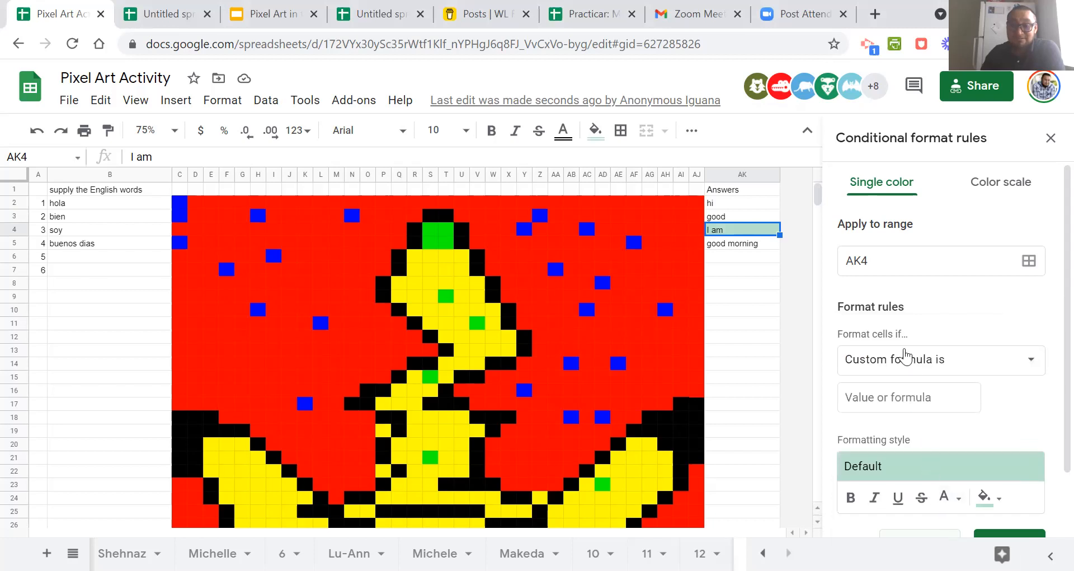
# Paste the copied formula into the new AK4 rule and edit it to =$ak$4="I am".
pyautogui.click(868, 402)
pyautogui.write('=$ak$2="hi"')
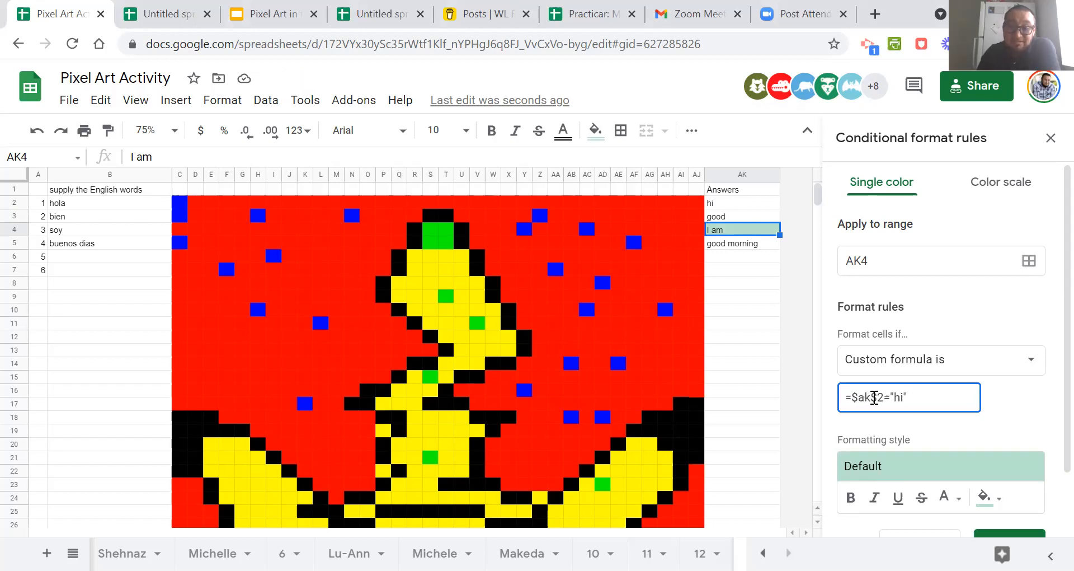
pyautogui.doubleClick(880, 397)
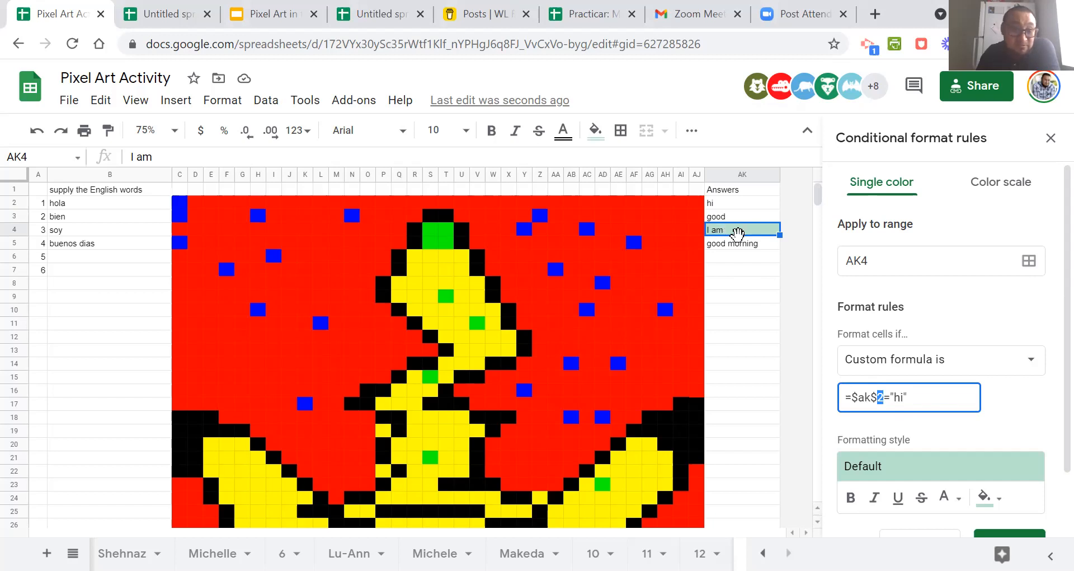
pyautogui.write('4')
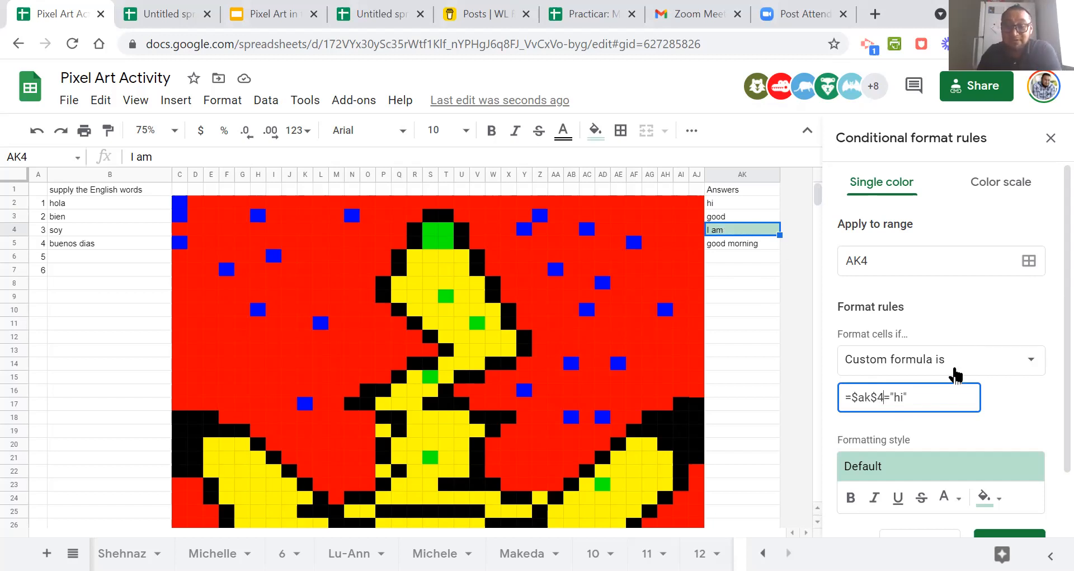
pyautogui.moveTo(897, 397); pyautogui.dragTo(902, 397)
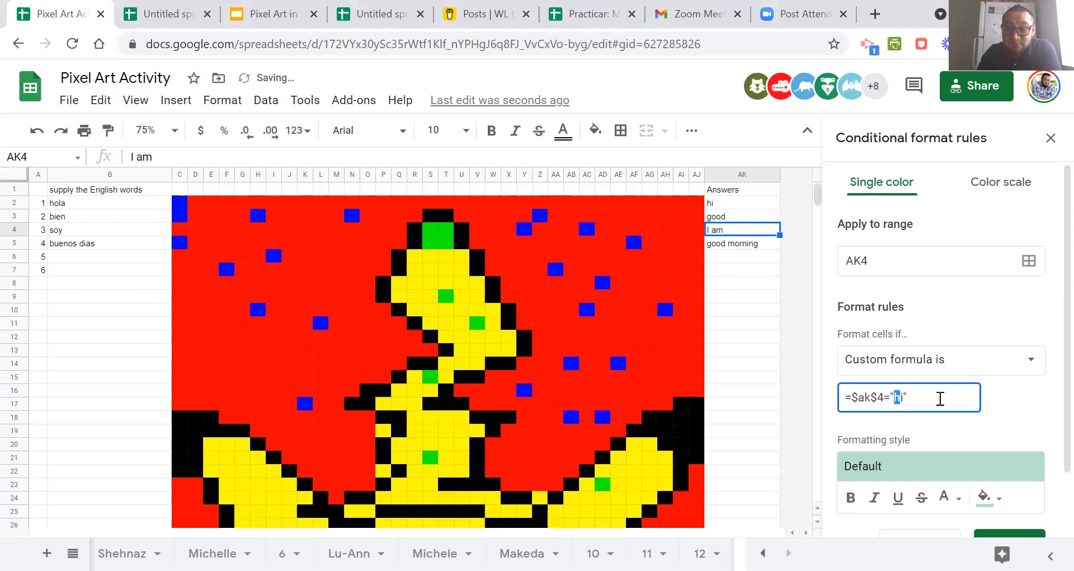
pyautogui.click(906, 398)
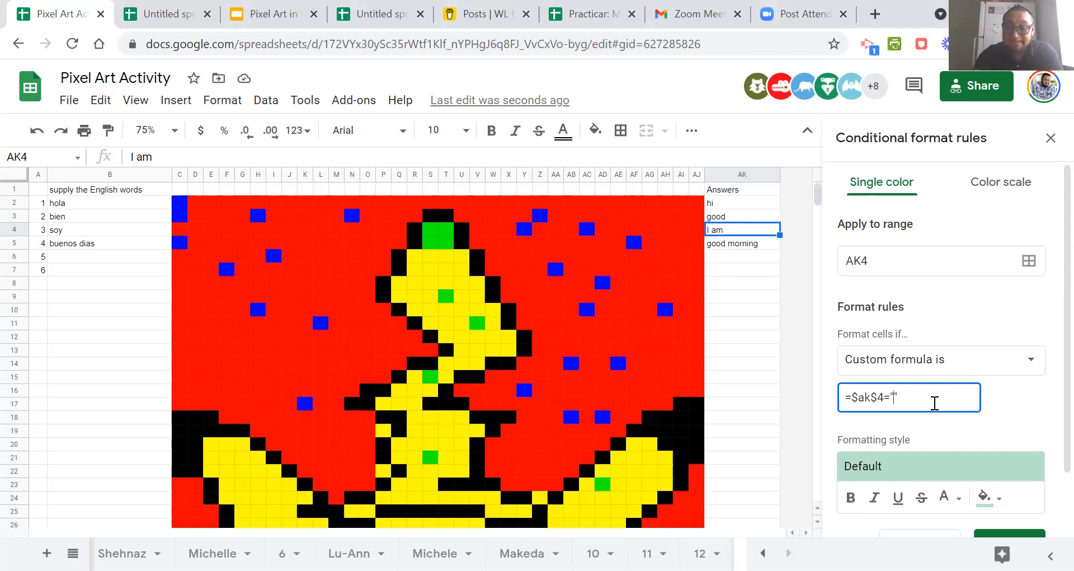
pyautogui.write('I am')
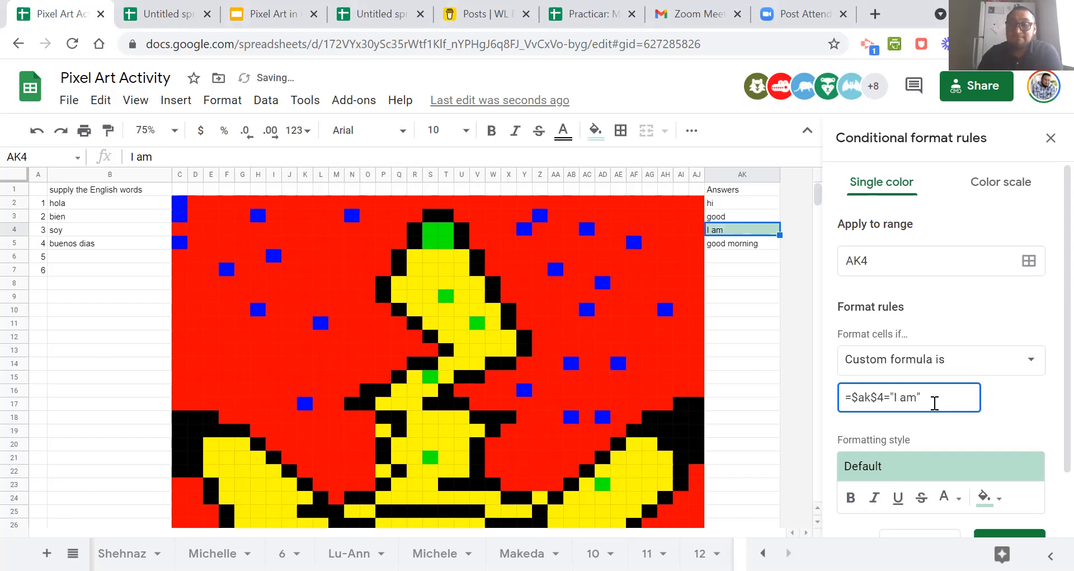
# Apply the rule to the black ear-tip cells instead, using the ranges C18:E18, C19:G19 and C20:D22.
pyautogui.scroll(-2, 883, 313)
pyautogui.scroll(2, 892, 308)
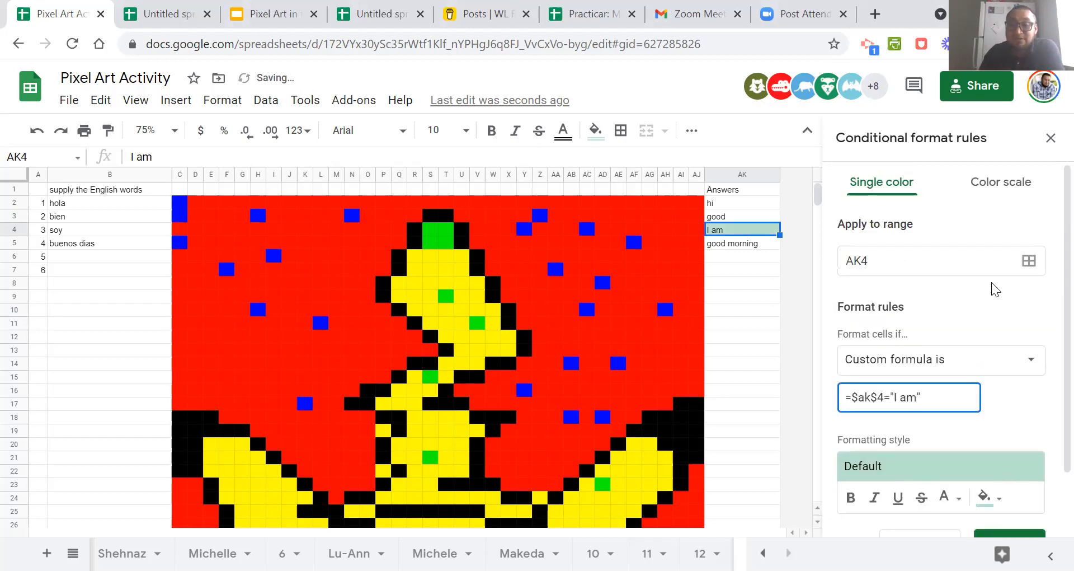
pyautogui.click(1029, 264)
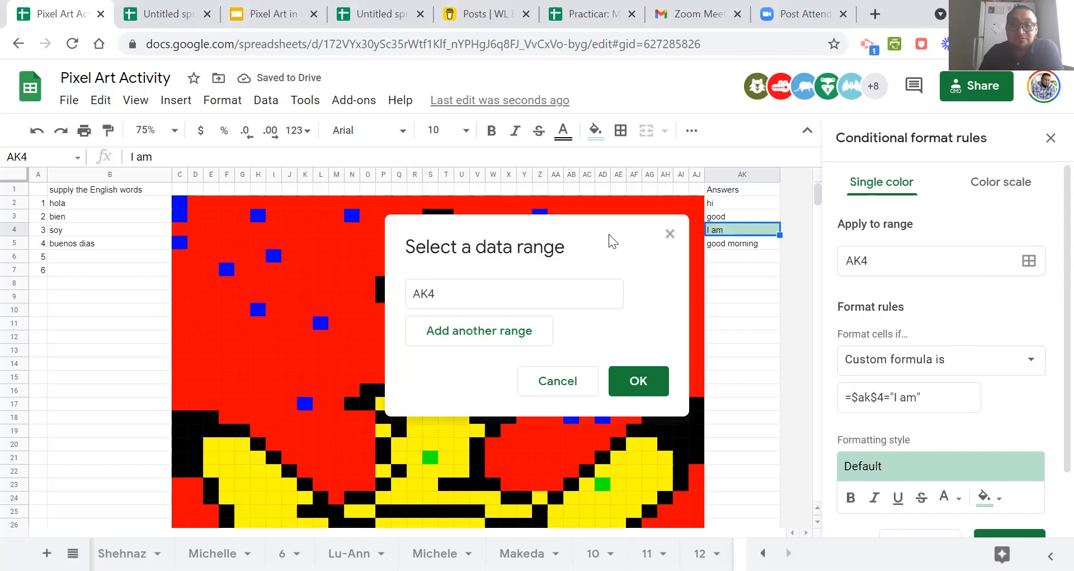
pyautogui.scroll(-7, 519, 279)
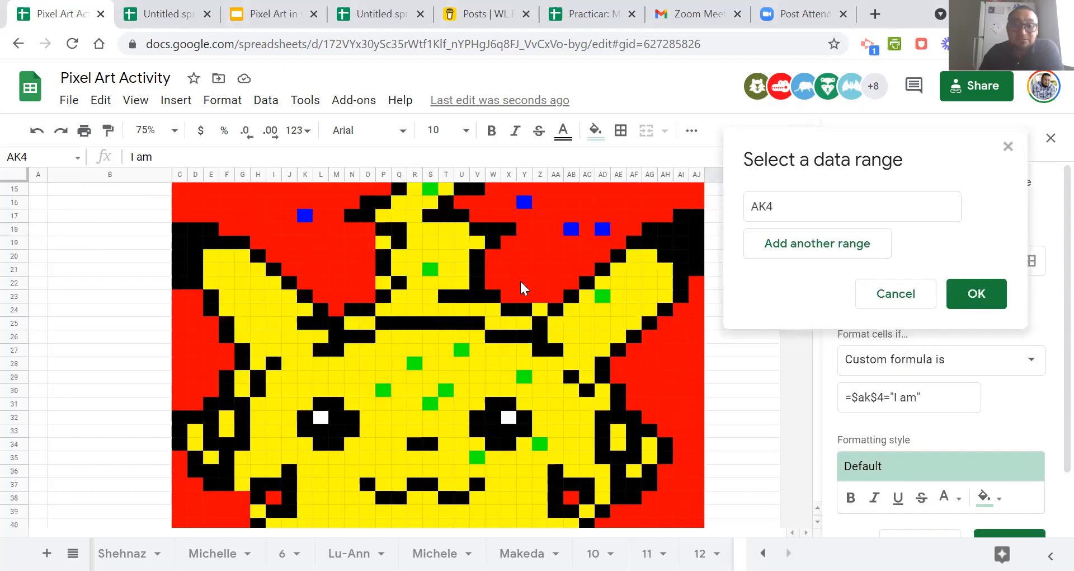
pyautogui.scroll(4, 520, 281)
pyautogui.click(212, 230)
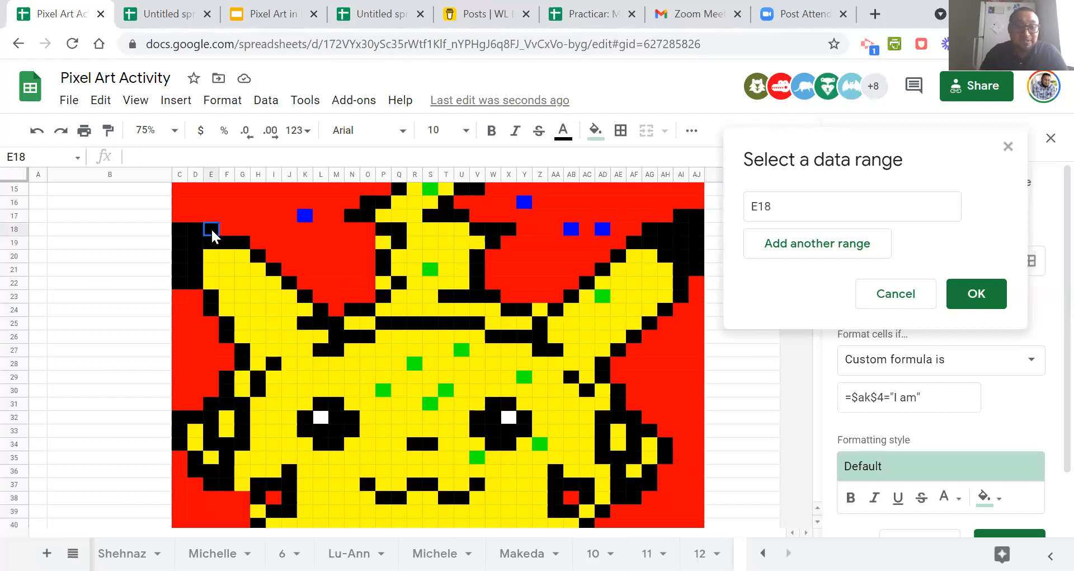
pyautogui.moveTo(202, 234); pyautogui.dragTo(197, 285)
pyautogui.keyDown('ctrl'); pyautogui.click(183, 258); pyautogui.keyUp('ctrl')
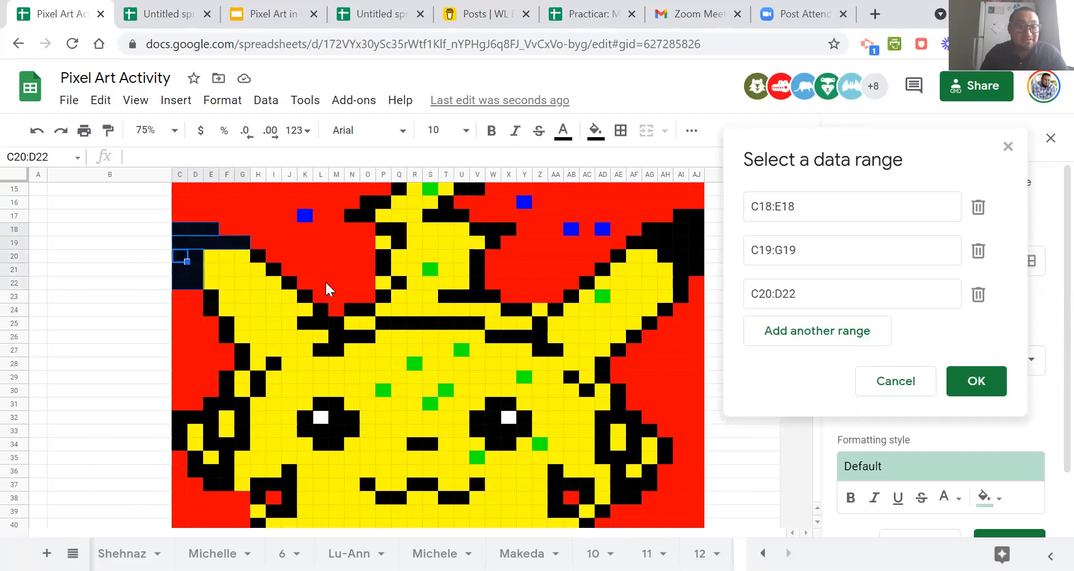
# Add the black ranges P25:V25 and O43:U43 to the rule and confirm the range selection.
pyautogui.moveTo(384, 322); pyautogui.dragTo(477, 331)
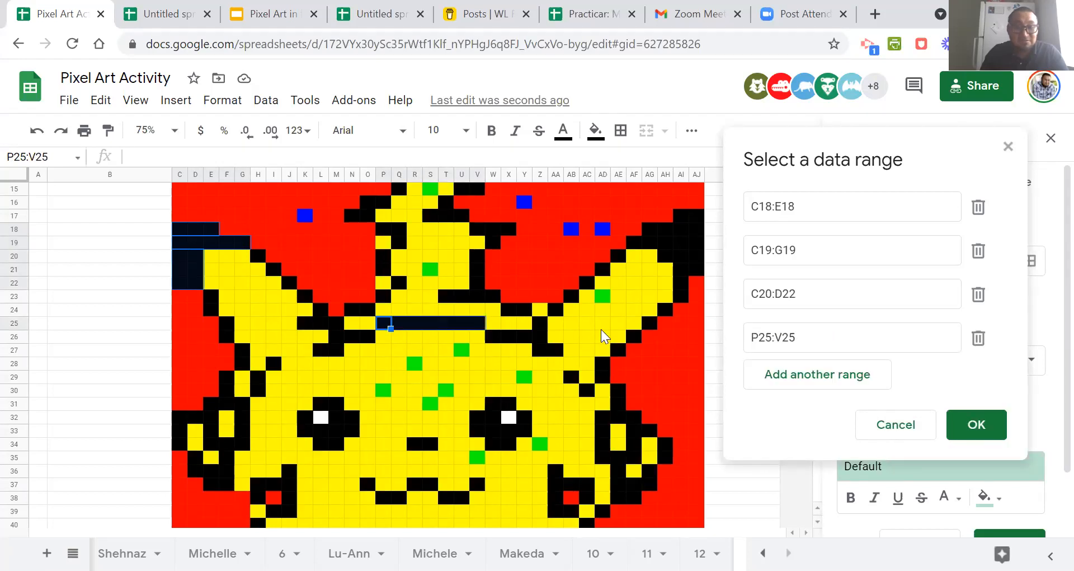
pyautogui.scroll(-10, 601, 329)
pyautogui.scroll(5, 601, 331)
pyautogui.moveTo(370, 373); pyautogui.dragTo(462, 375)
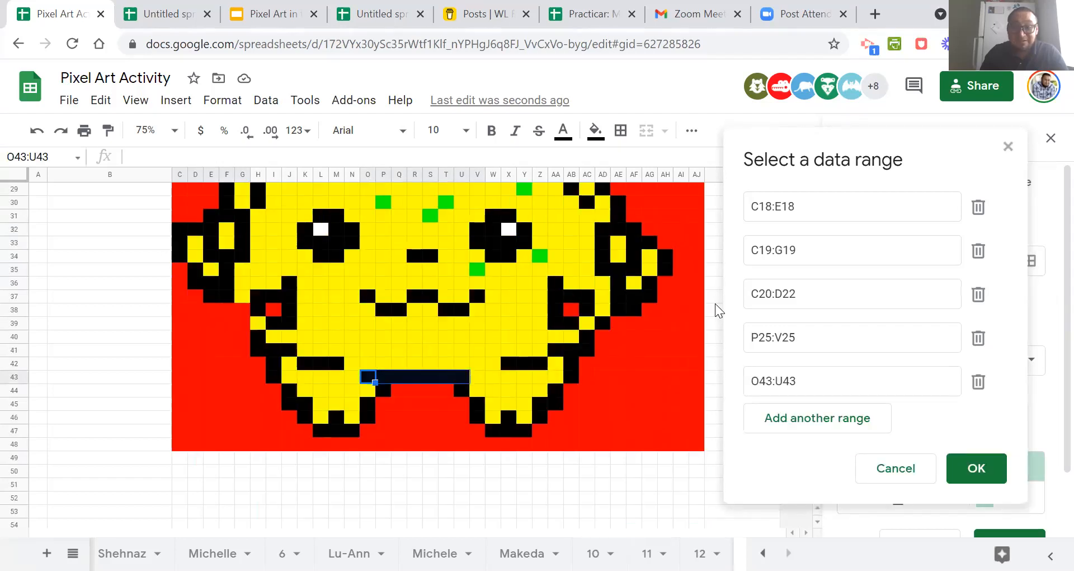
pyautogui.click(980, 468)
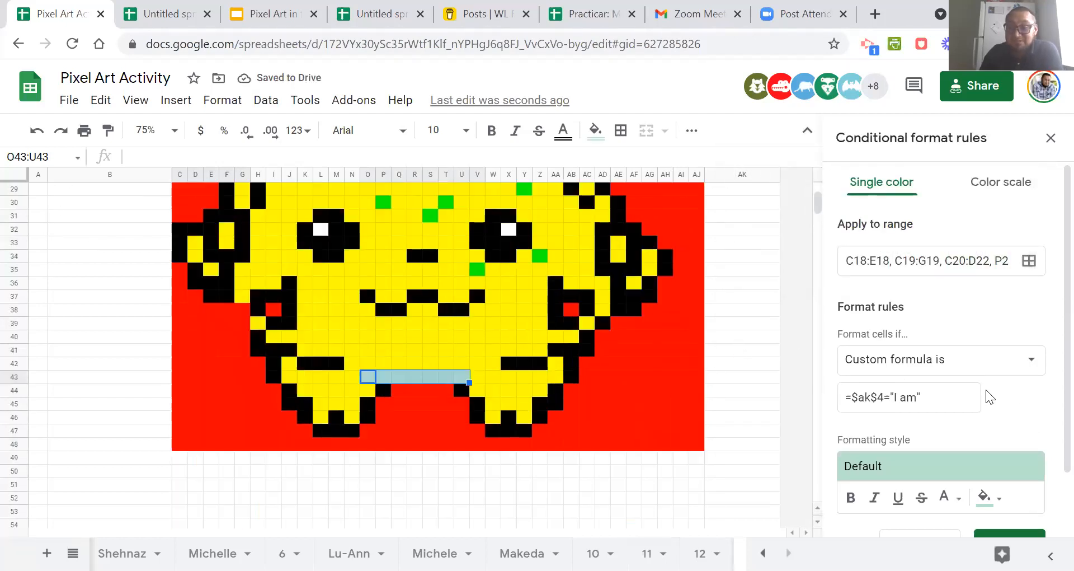
# Set the rule's fill color to purple and save the conditional format rule.
pyautogui.scroll(-2, 986, 389)
pyautogui.click(999, 429)
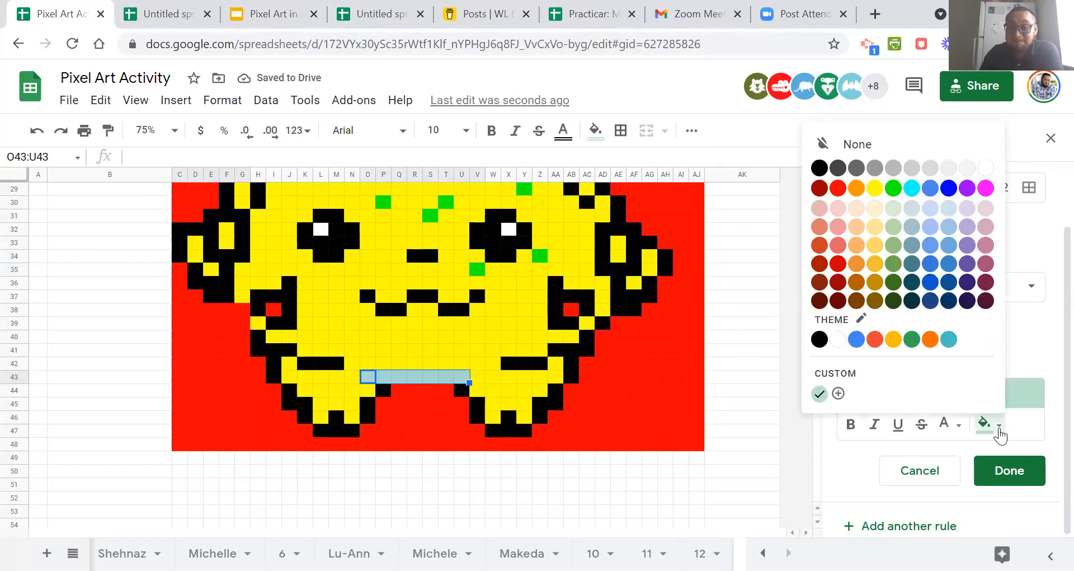
pyautogui.click(967, 188)
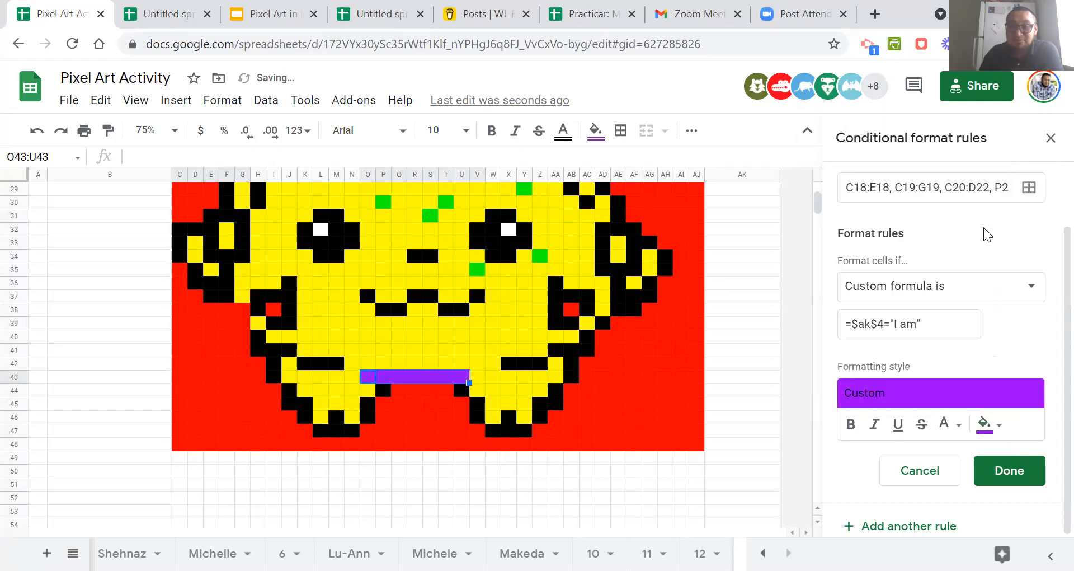
pyautogui.scroll(2, 1000, 357)
pyautogui.scroll(-2, 1002, 360)
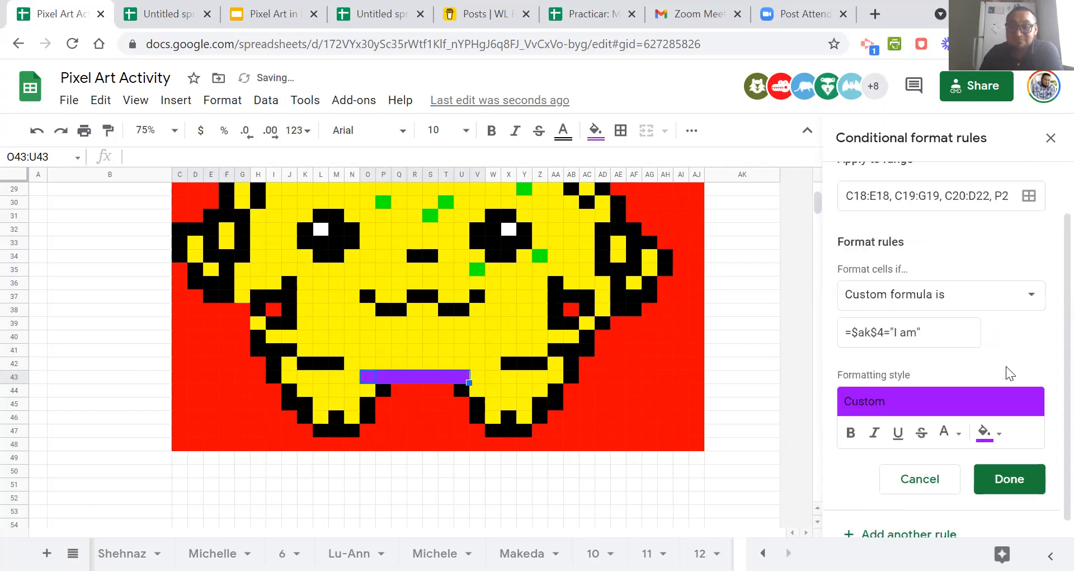
pyautogui.click(1019, 471)
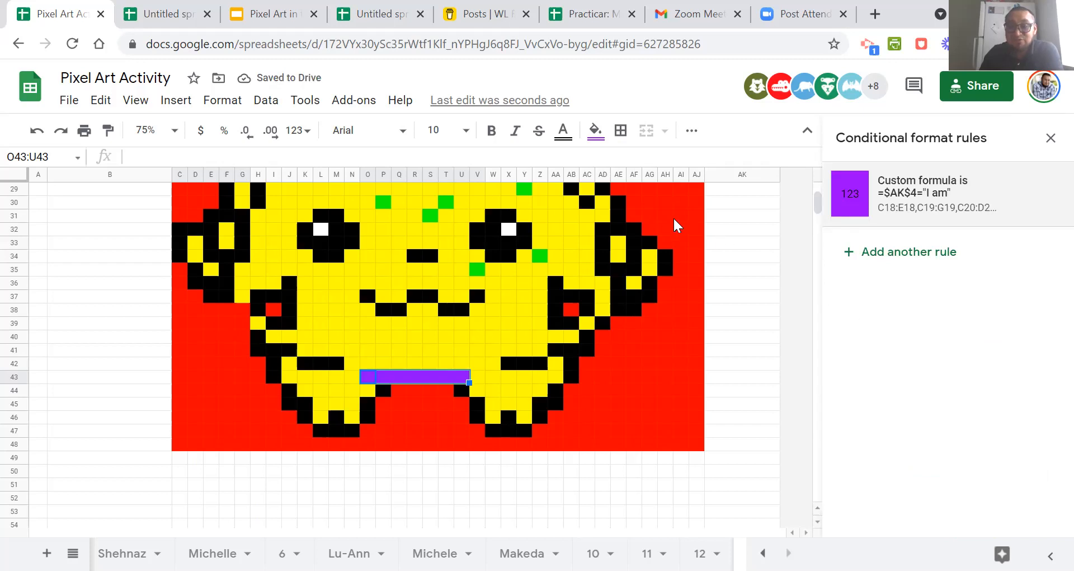
# Reset the base fill color of the cells covered by the "I am" rule.
pyautogui.click(596, 134)
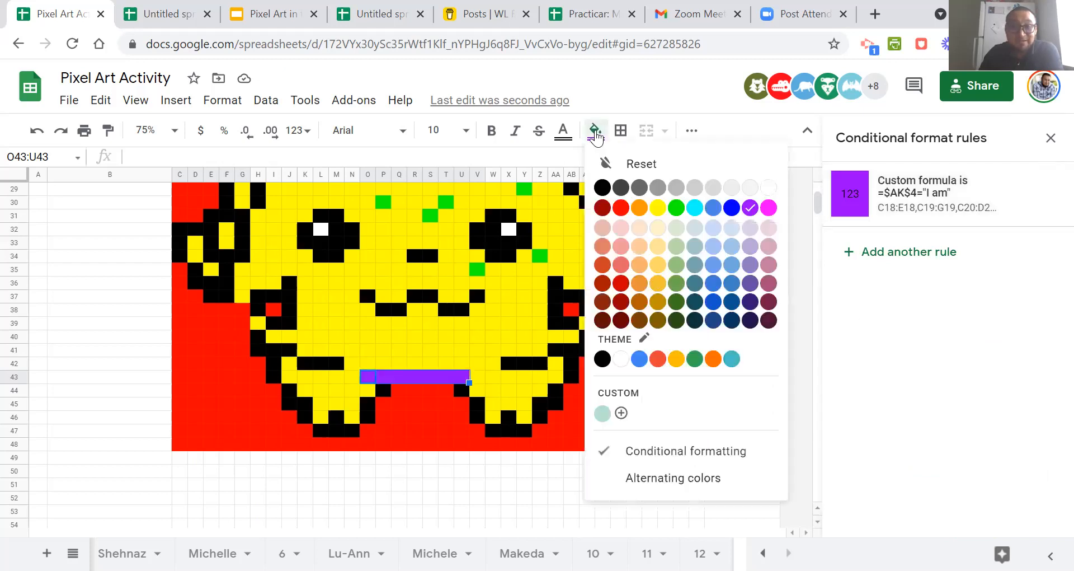
pyautogui.click(611, 163)
pyautogui.scroll(5, 741, 321)
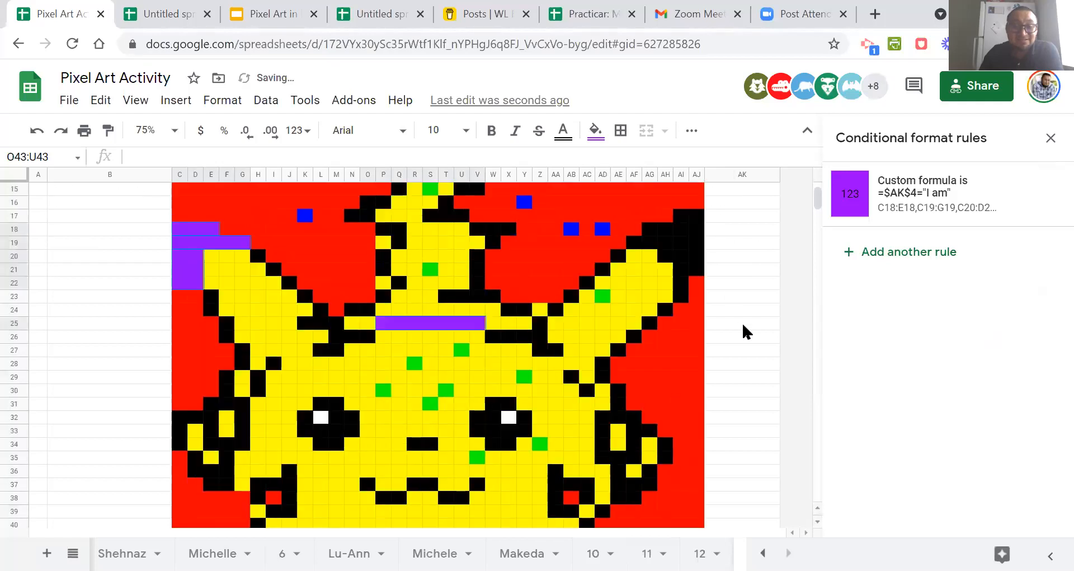
# Clear the answer in cell AK4 to test the "I am" rule on the ear and body cells.
pyautogui.scroll(5, 743, 332)
pyautogui.scroll(-3, 744, 339)
pyautogui.scroll(3, 750, 350)
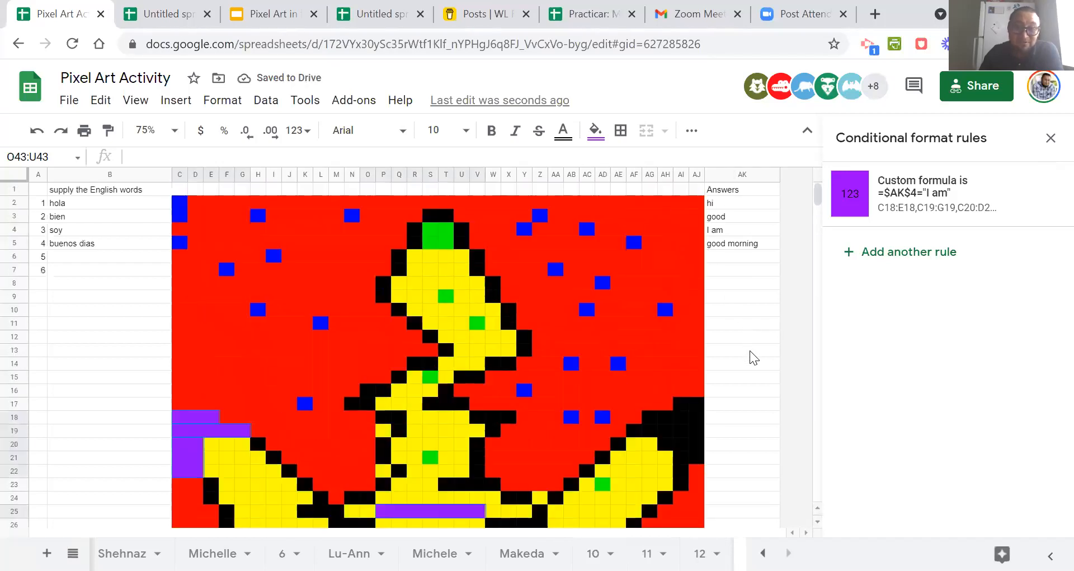
pyautogui.click(734, 230)
pyautogui.press('Delete')
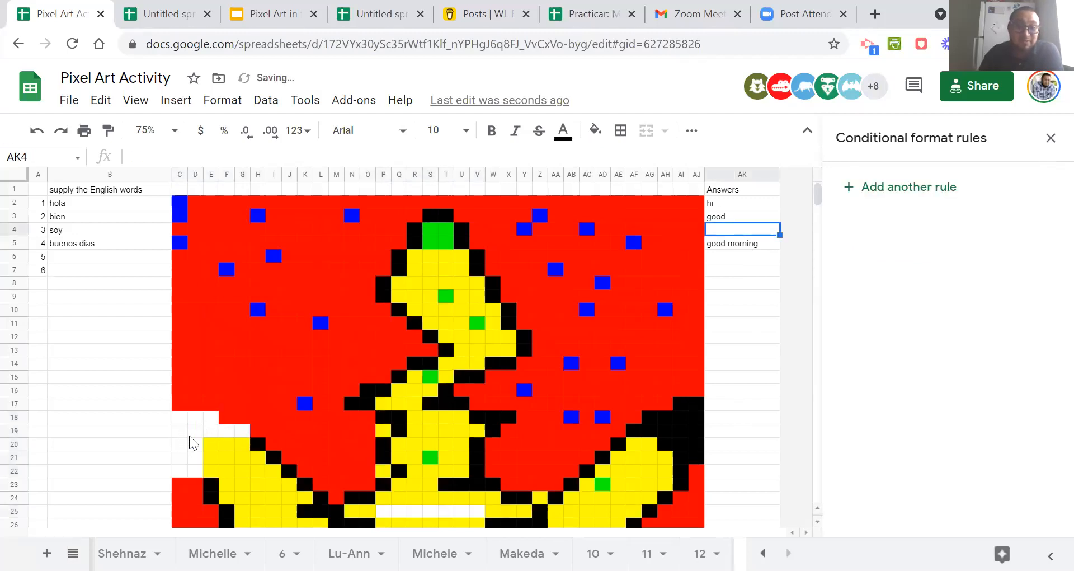
pyautogui.scroll(-5, 199, 443)
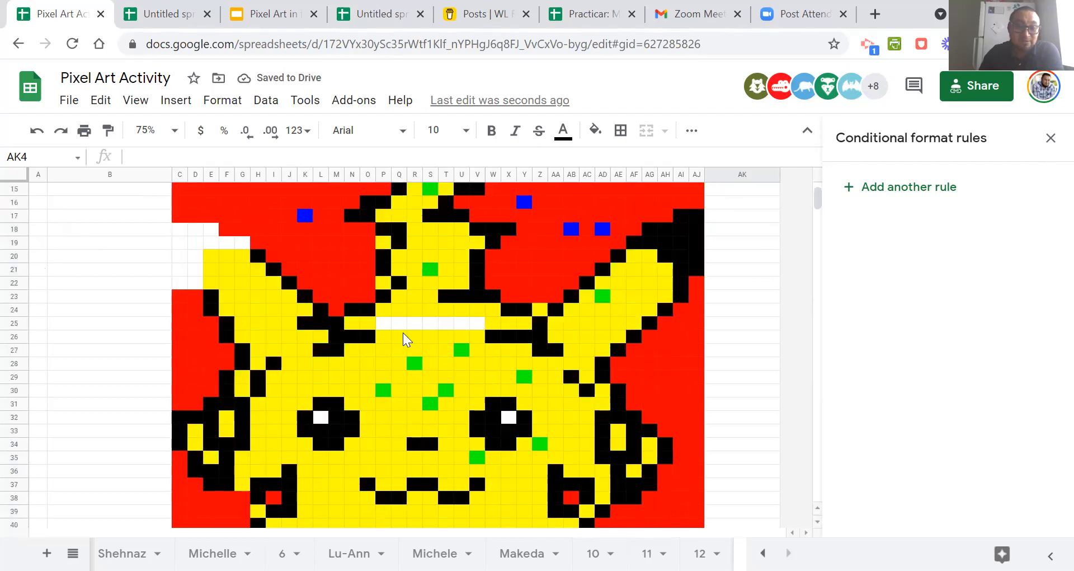
pyautogui.scroll(5, 406, 339)
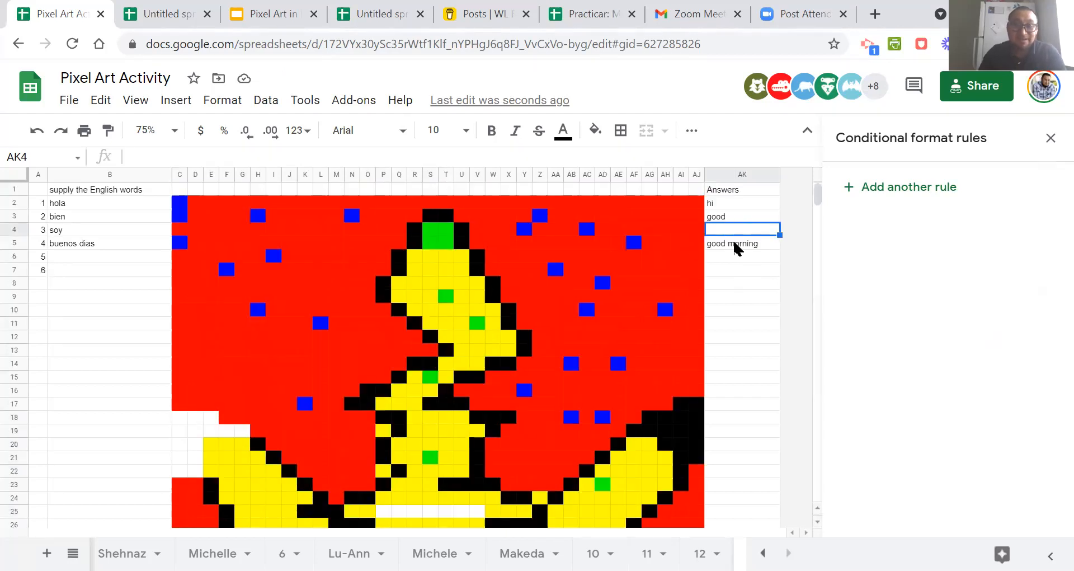
# Enter "I am" in cell AK4 again and check the cells covered by its rule.
pyautogui.write('I am')
pyautogui.click(591, 310)
pyautogui.scroll(-9, 593, 319)
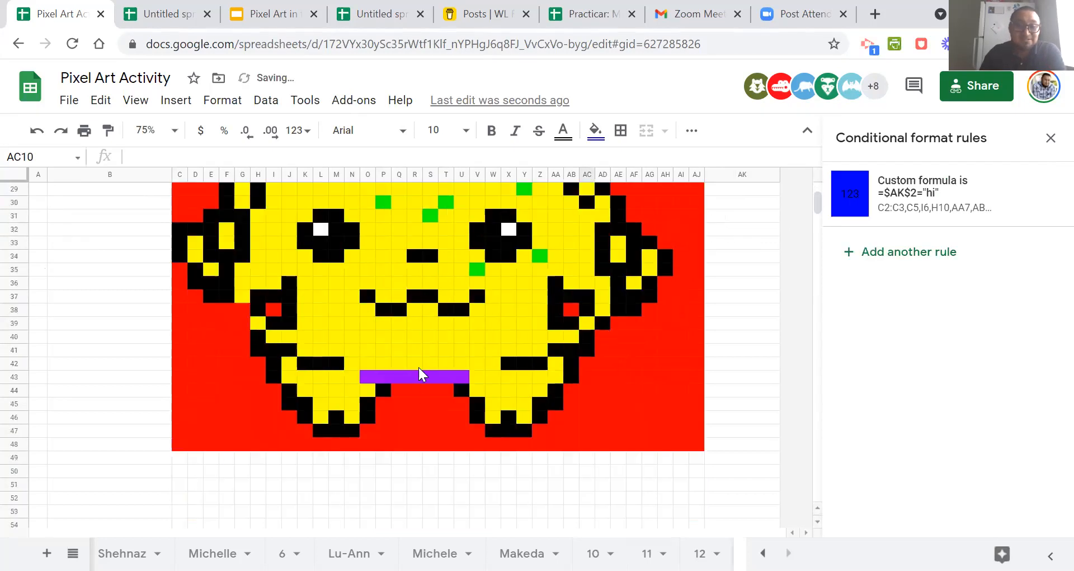
pyautogui.scroll(9, 405, 377)
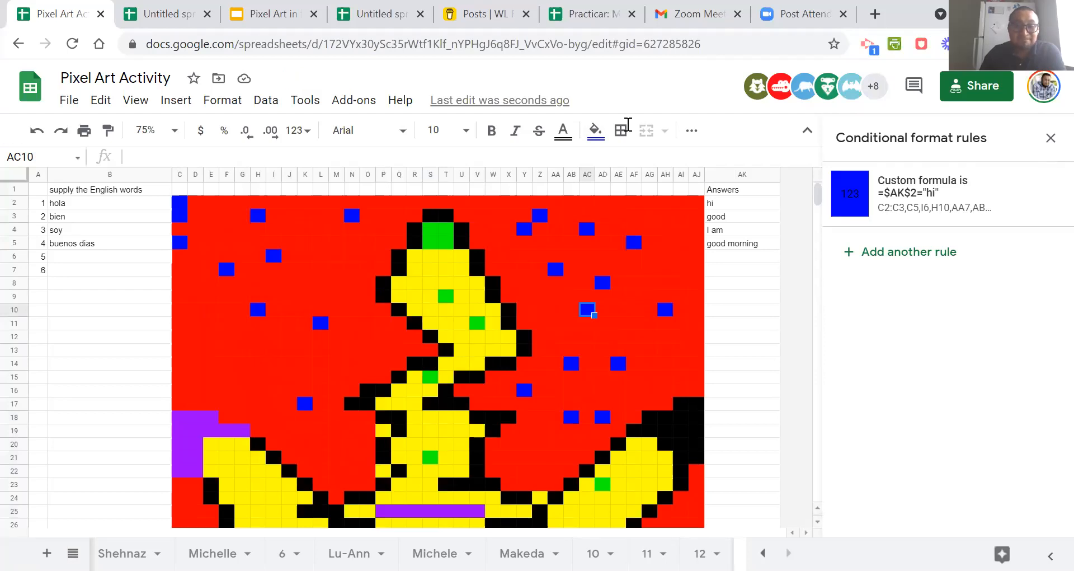
pyautogui.scroll(-5, 708, 364)
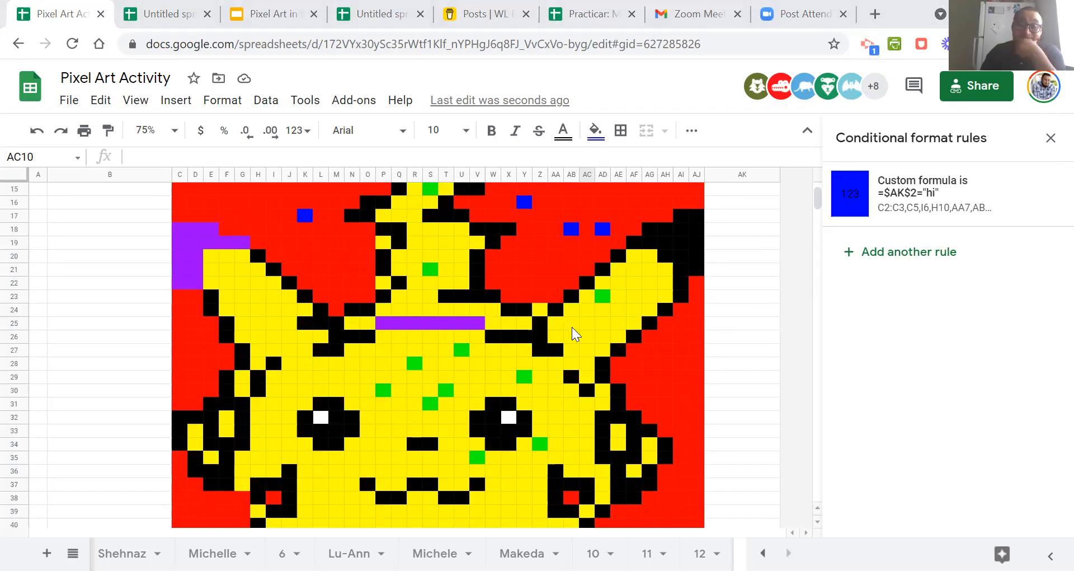
pyautogui.scroll(5, 572, 327)
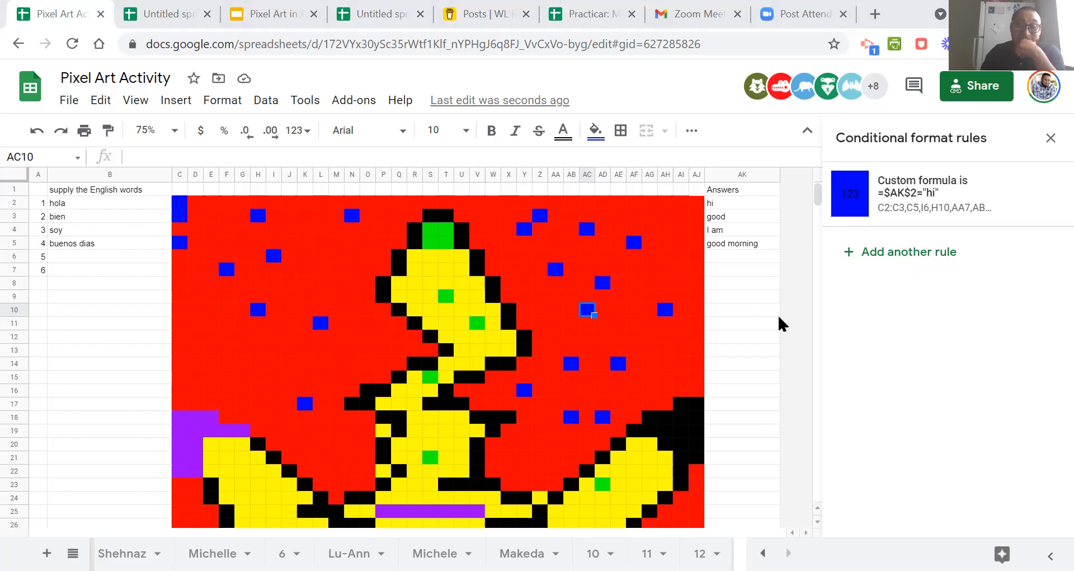
pyautogui.scroll(-5, 777, 313)
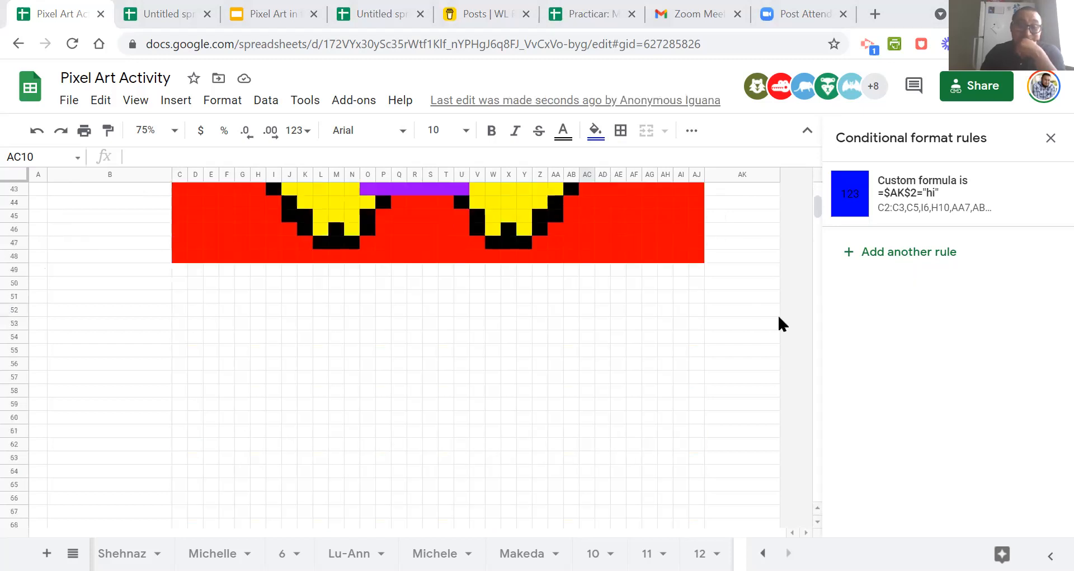
pyautogui.scroll(5, 778, 313)
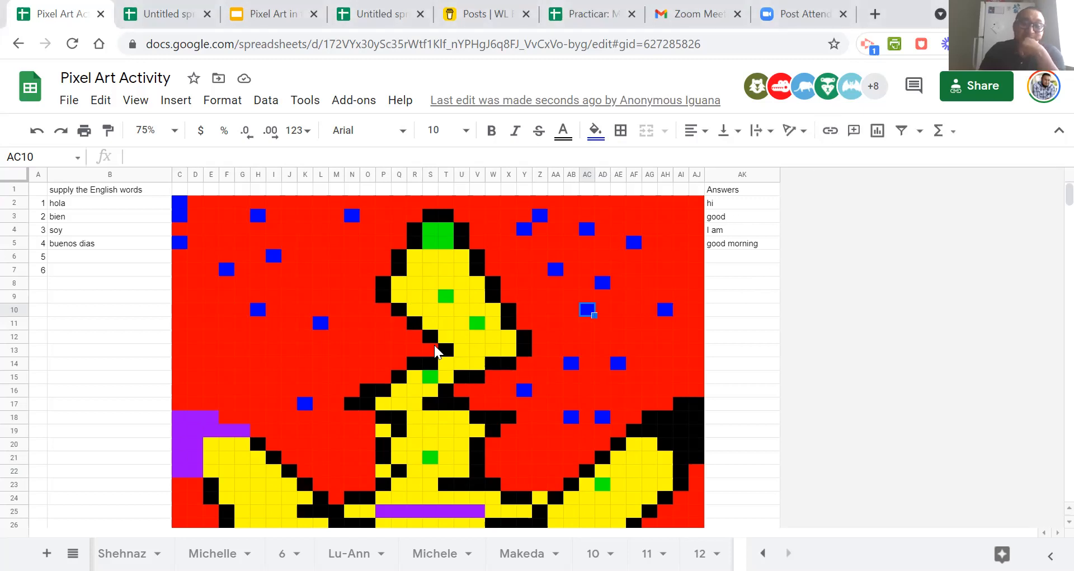
pyautogui.moveTo(87, 202); pyautogui.dragTo(82, 296)
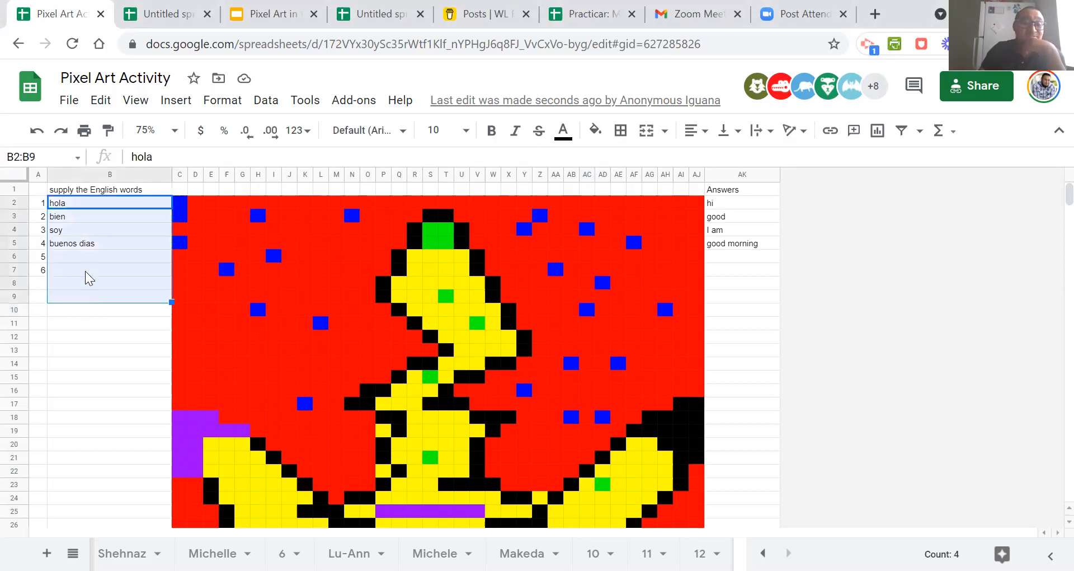
pyautogui.click(83, 350)
pyautogui.moveTo(78, 215); pyautogui.dragTo(78, 271)
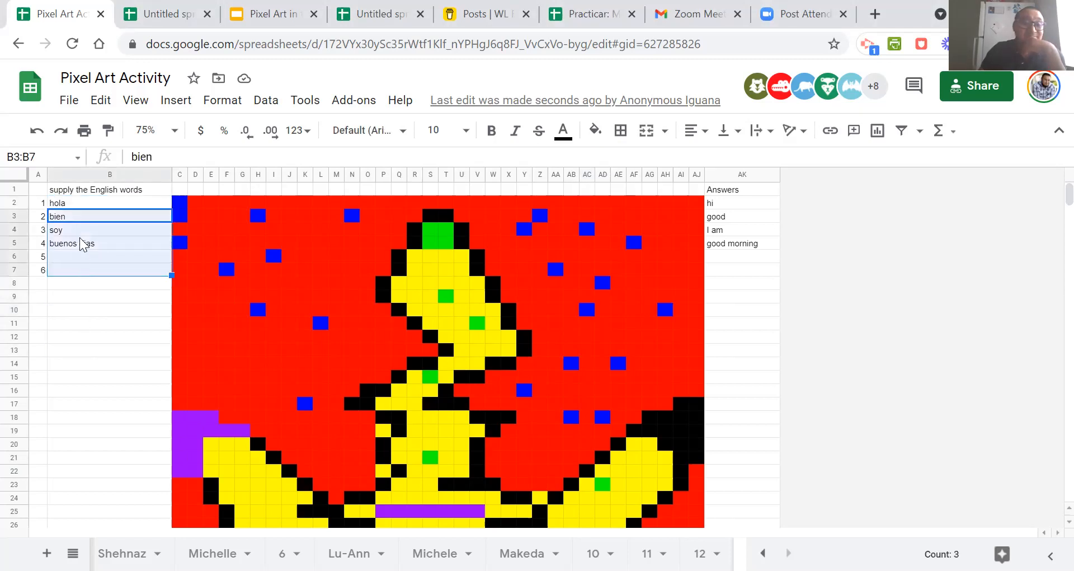
pyautogui.moveTo(81, 205); pyautogui.dragTo(82, 268)
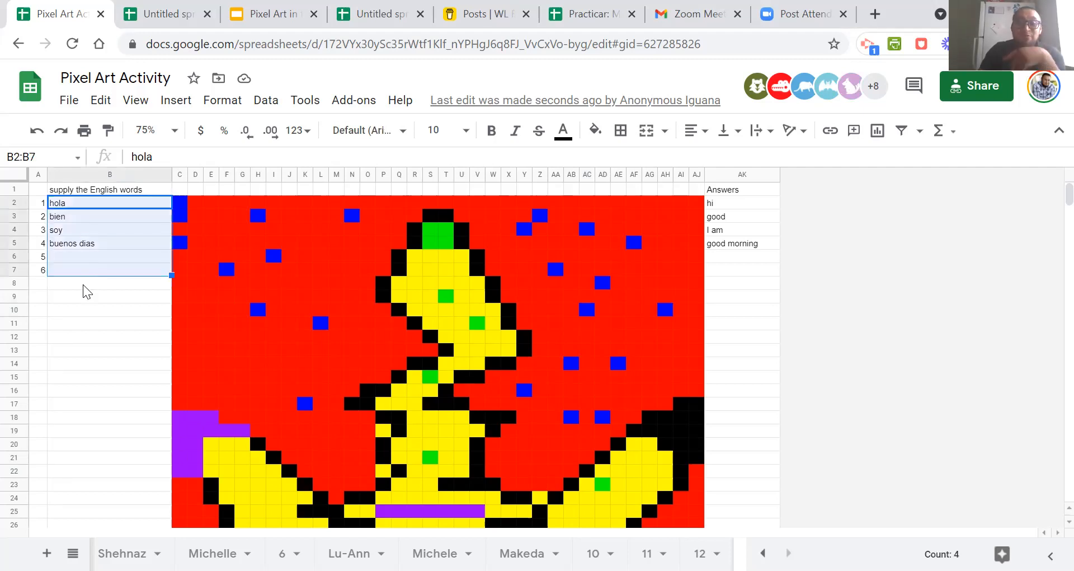
pyautogui.click(152, 312)
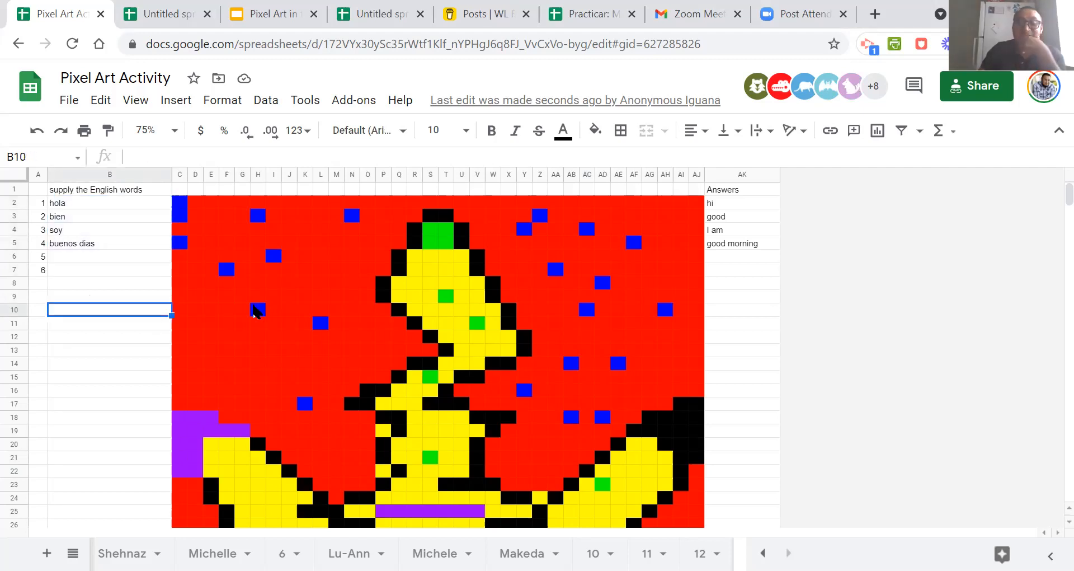
# Open the conditional format rules for the whole pixel art range C2:AJ44.
pyautogui.moveTo(176, 200)
pyautogui.mouseDown()
pyautogui.moveTo(640, 288)
pyautogui.moveTo(699, 447)
pyautogui.moveTo(727, 472)
pyautogui.moveTo(684, 506)
pyautogui.moveTo(696, 528)
pyautogui.mouseUp()
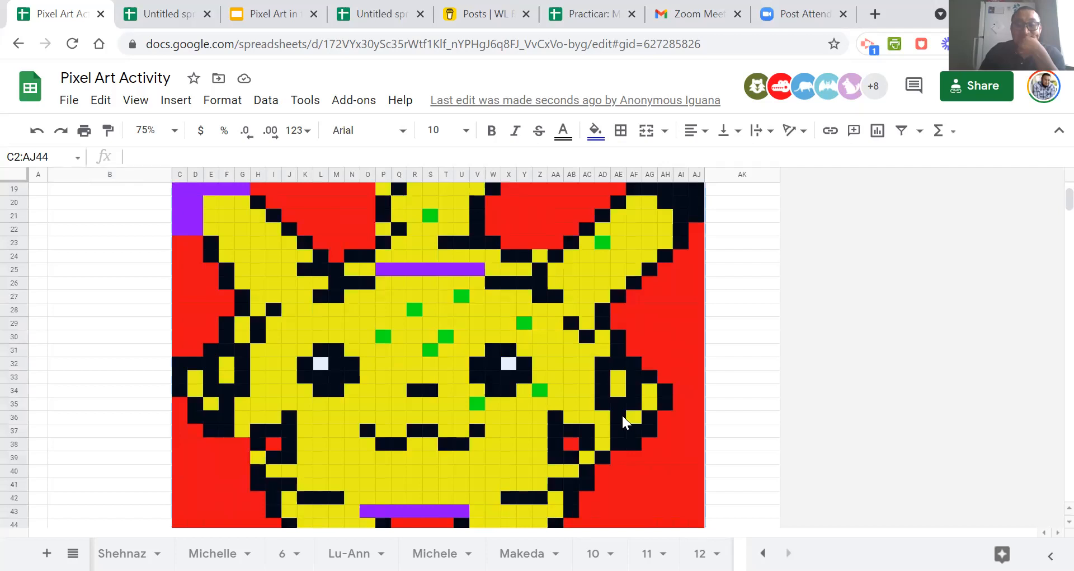
pyautogui.scroll(5, 622, 414)
pyautogui.rightClick(485, 283)
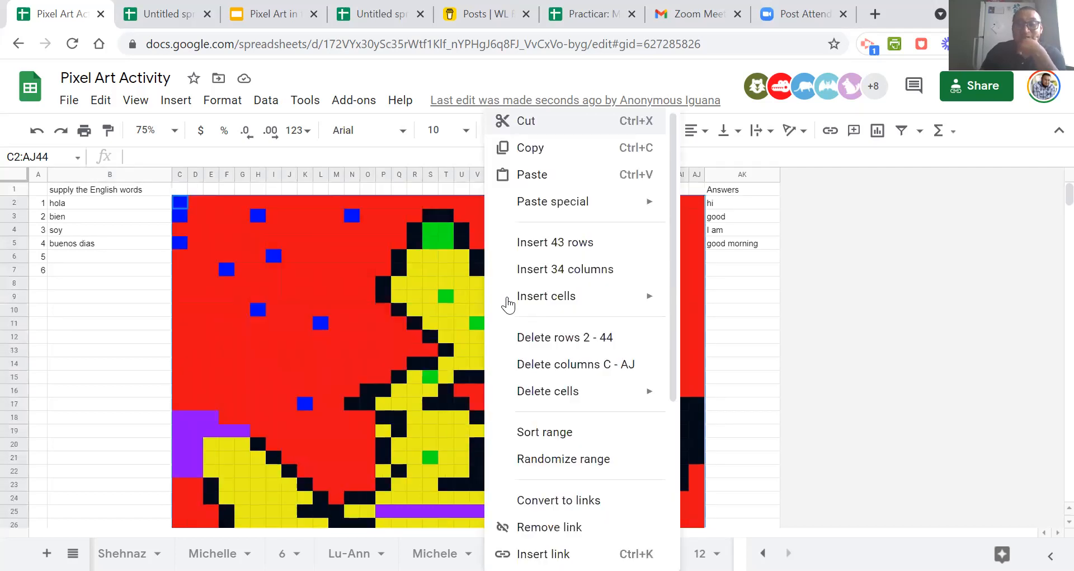
pyautogui.scroll(-5, 562, 396)
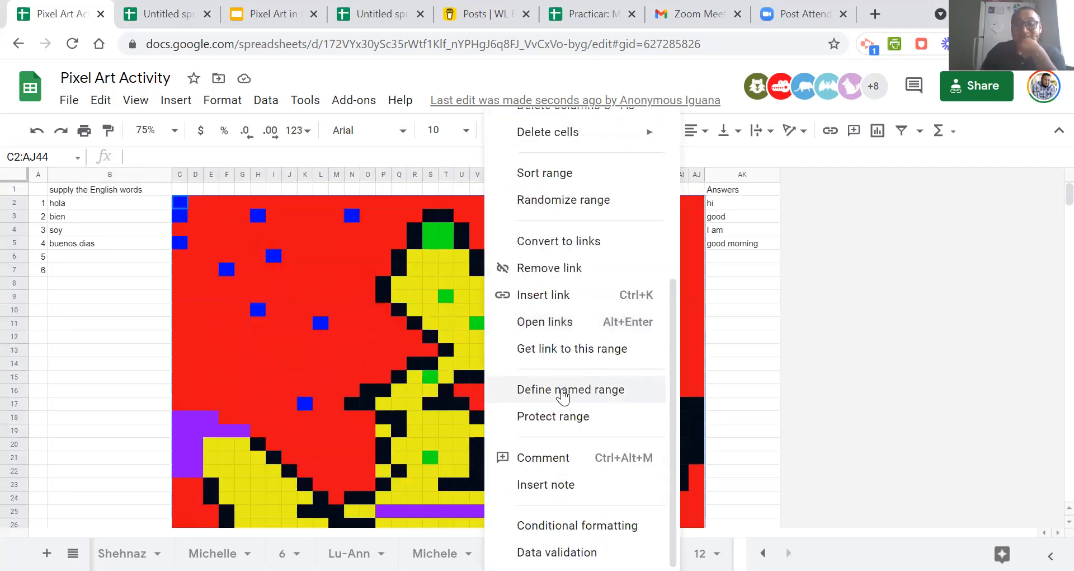
pyautogui.click(584, 526)
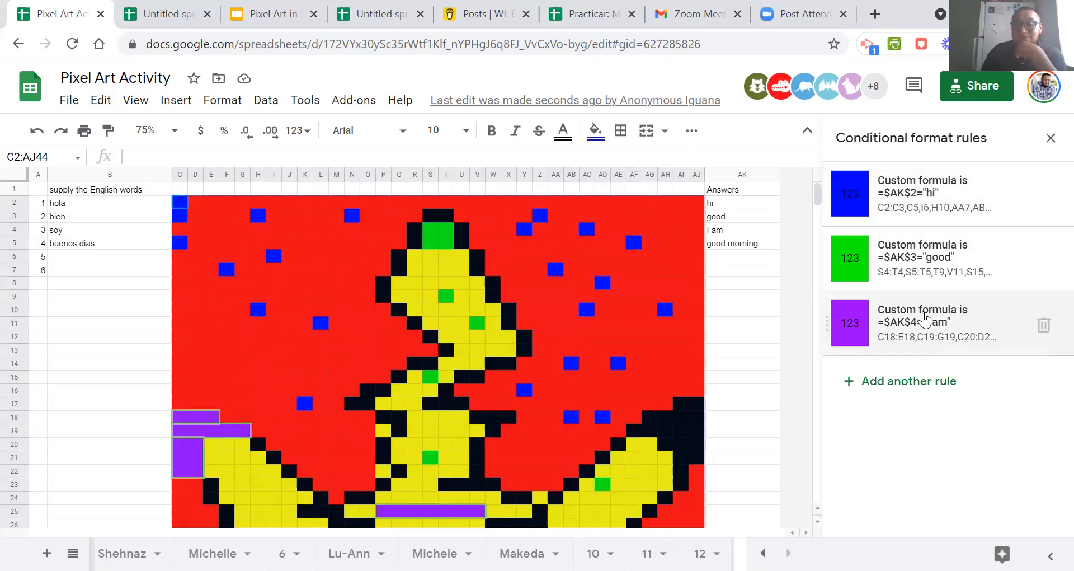
# Change the blue rule's custom formula to =$AK$2="hello" and save the rule.
pyautogui.click(916, 206)
pyautogui.click(905, 397)
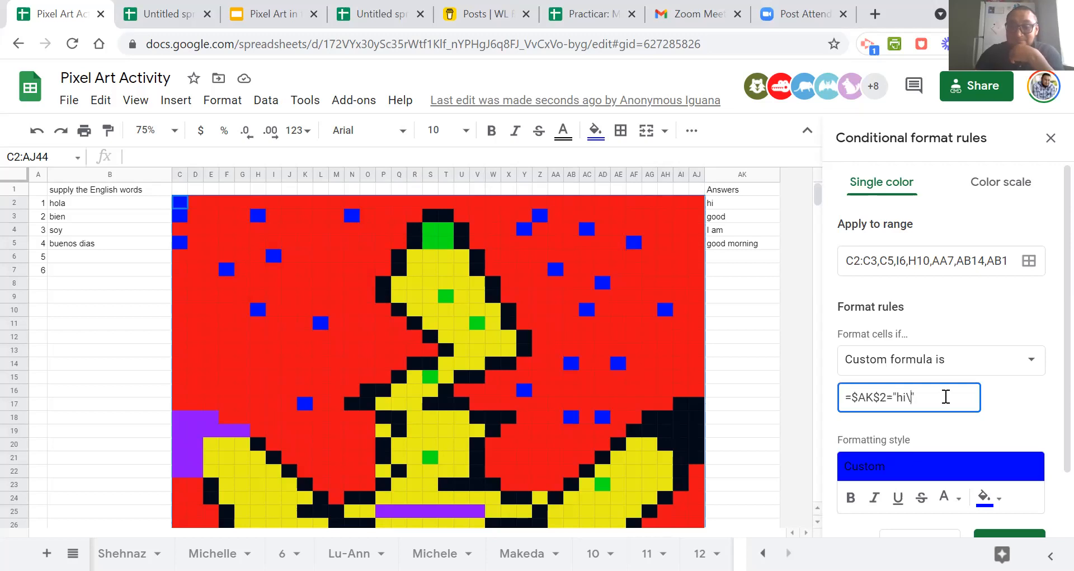
pyautogui.press('BackSpace')
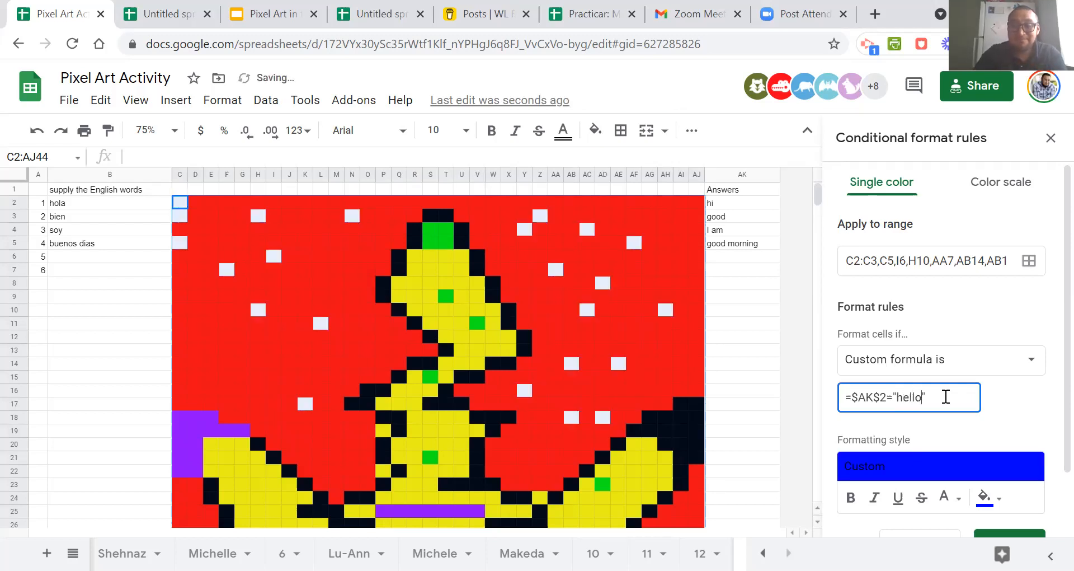
pyautogui.scroll(-2, 951, 386)
pyautogui.click(1007, 470)
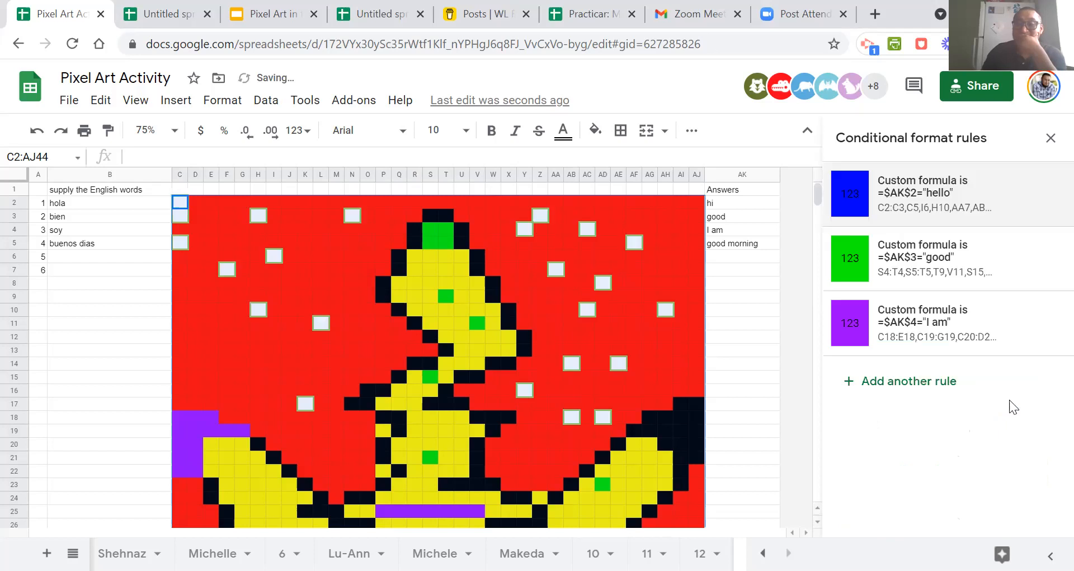
# Change the green rule's custom formula to =$AK$3="bad" and save the rule.
pyautogui.click(933, 266)
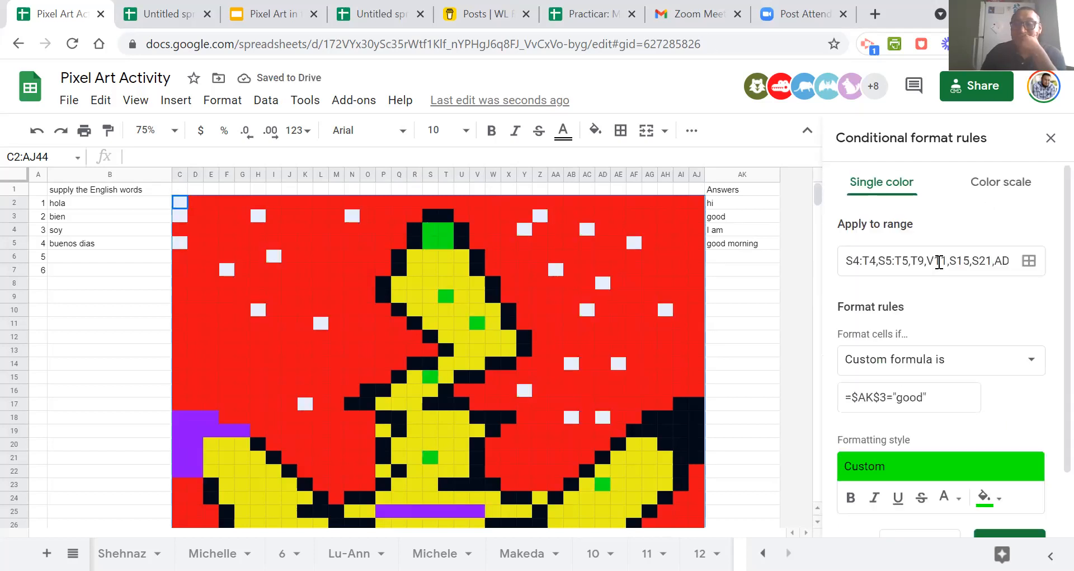
pyautogui.click(923, 401)
pyautogui.press('BackSpace')
pyautogui.press('BackSpace')
pyautogui.press('BackSpace')
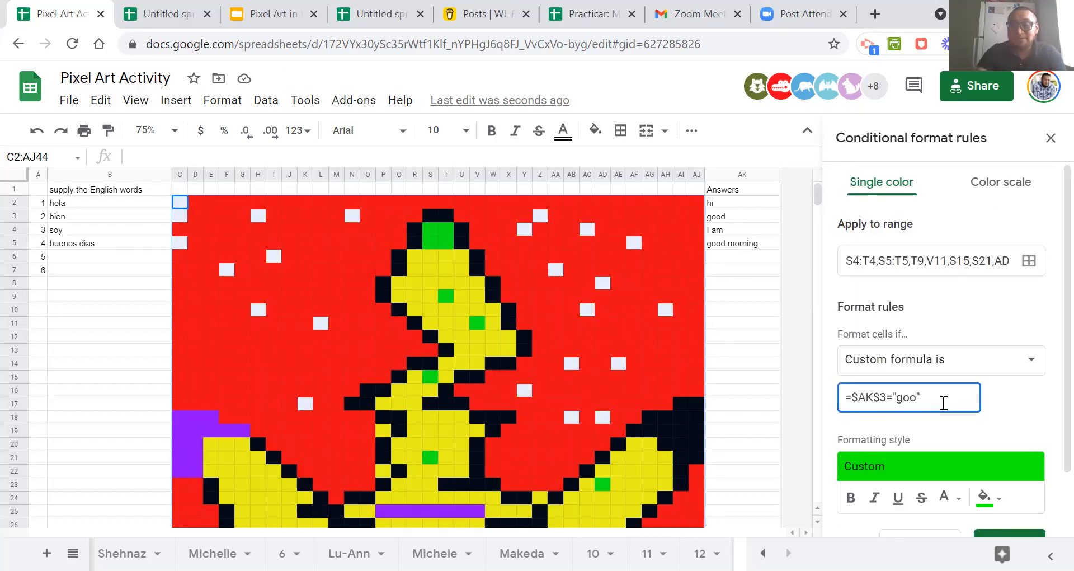
pyautogui.write('bad')
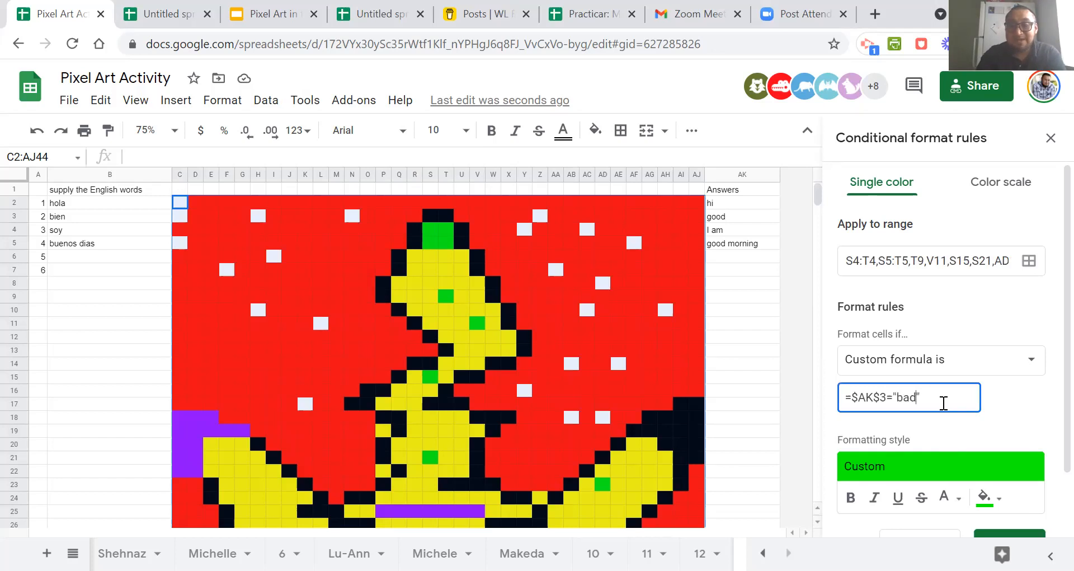
pyautogui.scroll(-2, 975, 404)
pyautogui.click(1005, 470)
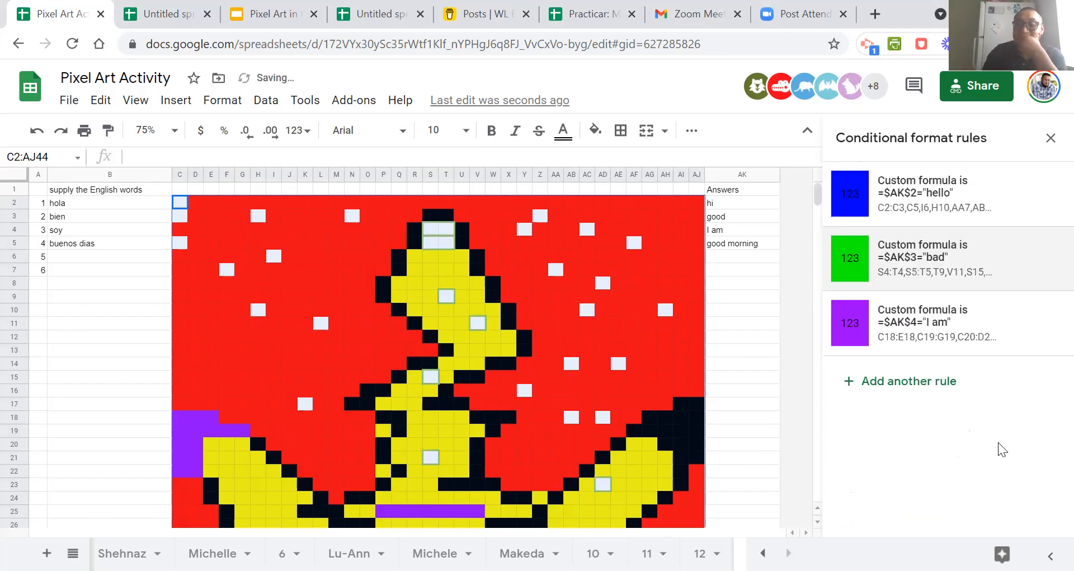
# Change the purple rule's custom formula to =$AK$4="you are", save it and close the conditional format rules.
pyautogui.click(946, 347)
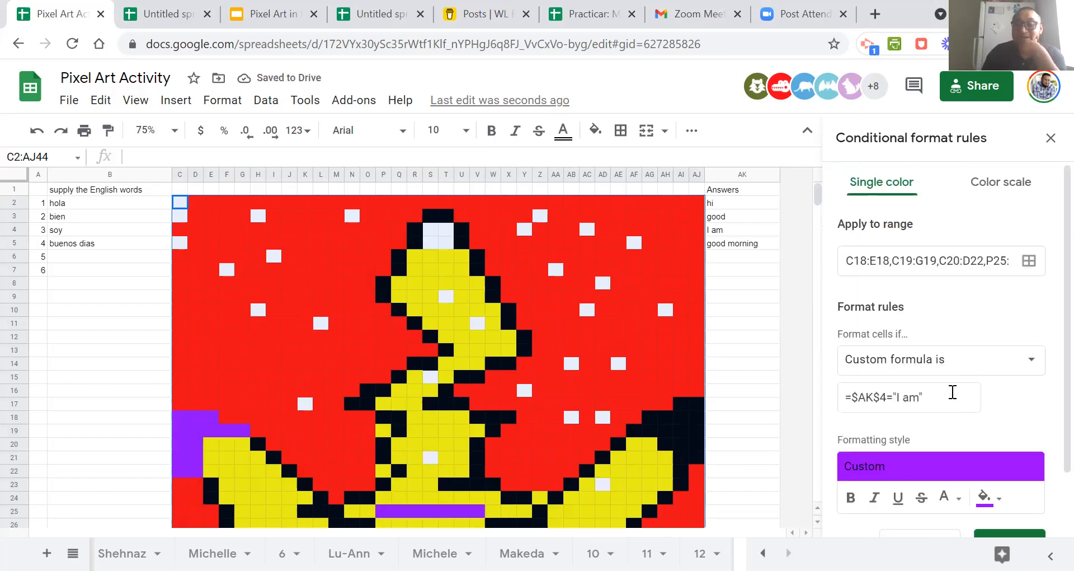
pyautogui.click(920, 398)
pyautogui.press('BackSpace')
pyautogui.press('BackSpace')
pyautogui.press('BackSpace')
pyautogui.press('BackSpace')
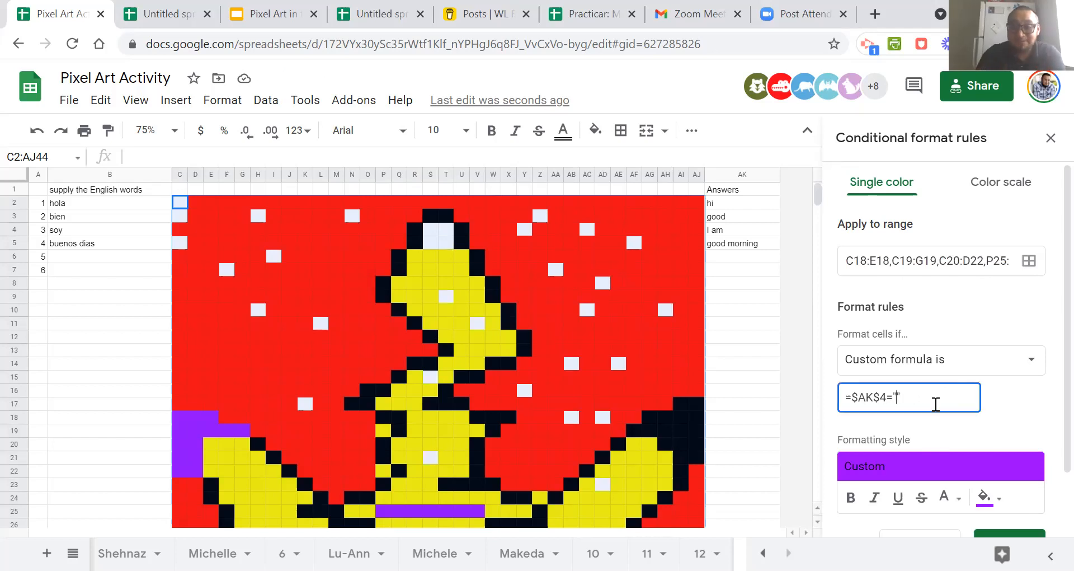
pyautogui.write('you are')
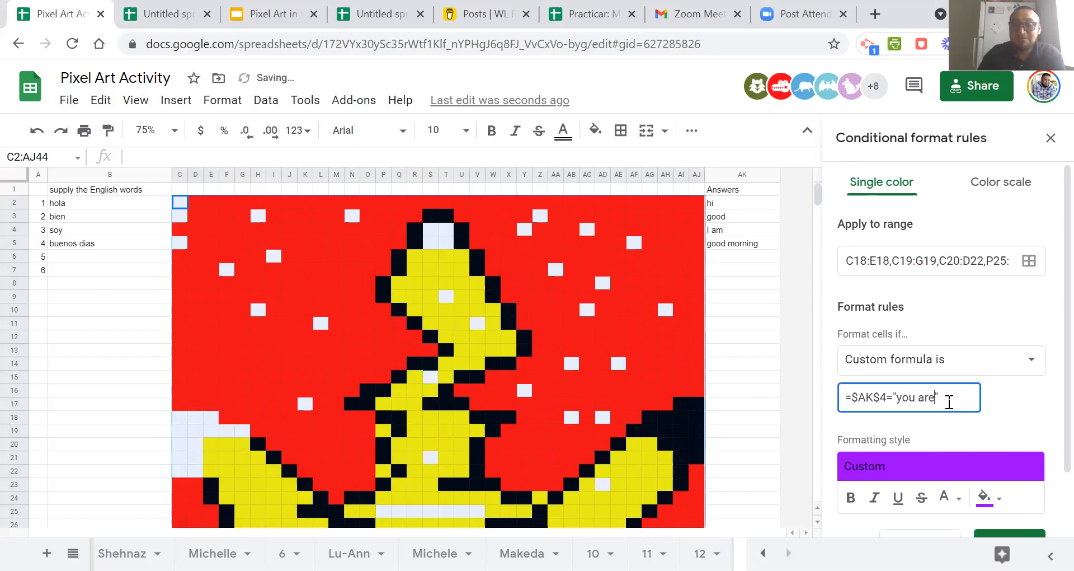
pyautogui.scroll(-2, 1003, 448)
pyautogui.click(1008, 479)
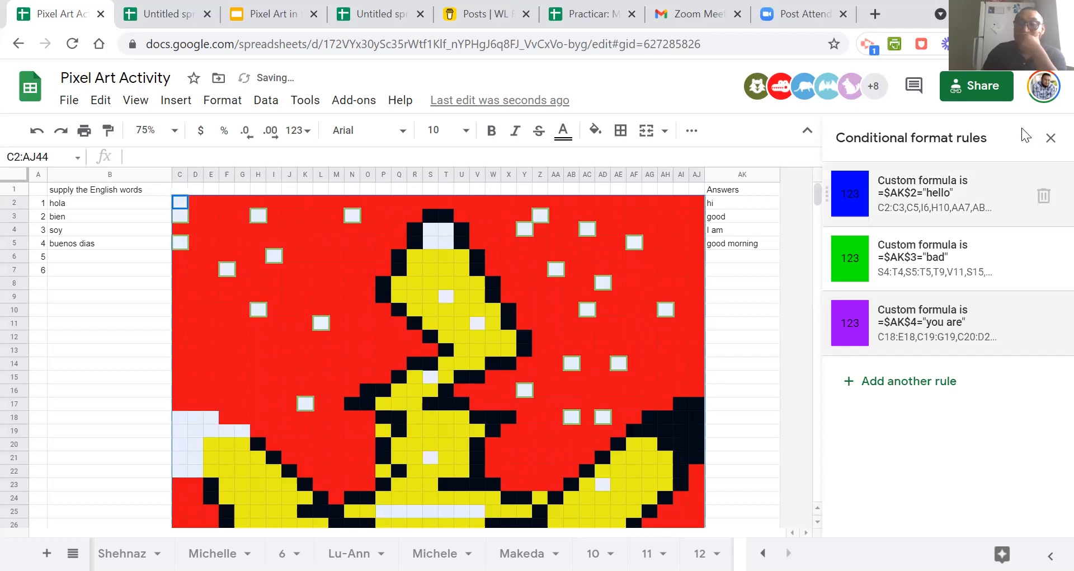
pyautogui.click(1051, 138)
# Enter the answers "hello", "bad" and "you are" in cells AK2 to AK4 to test the edited rules.
pyautogui.scroll(-5, 513, 375)
pyautogui.scroll(5, 519, 374)
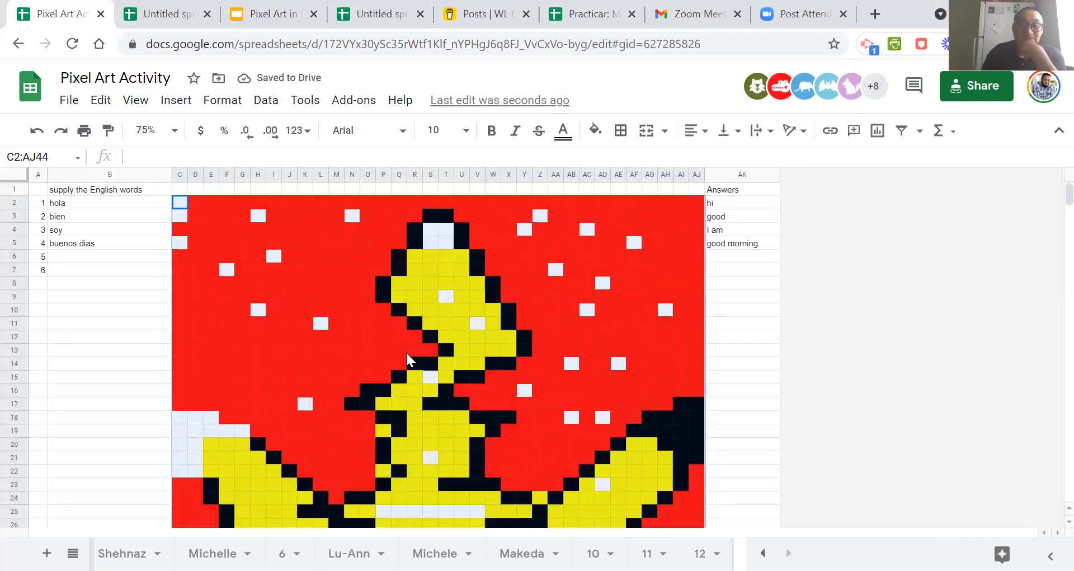
pyautogui.click(726, 205)
pyautogui.write('hello')
pyautogui.press('Return')
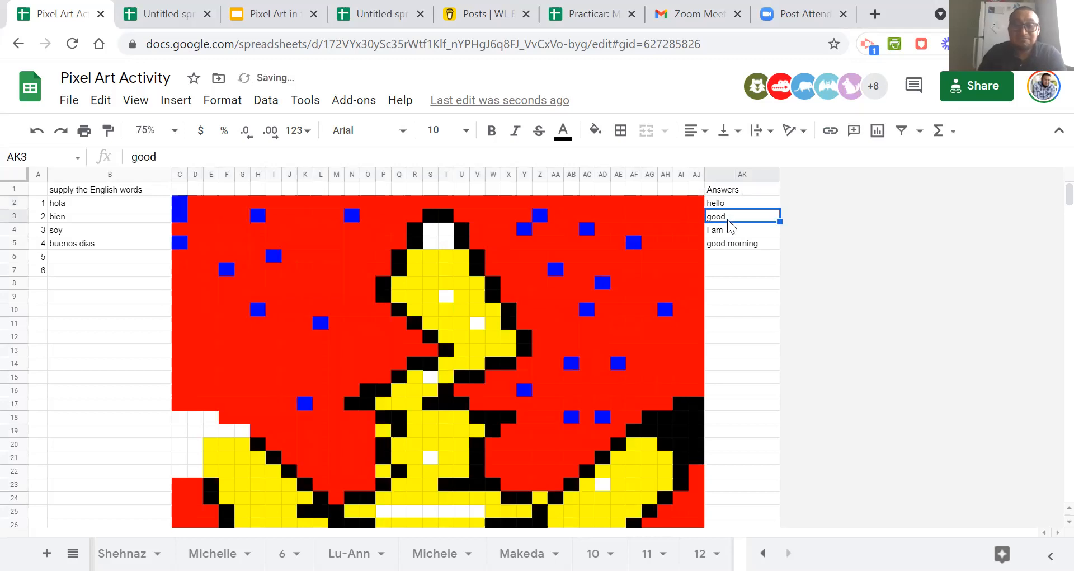
pyautogui.write('bad')
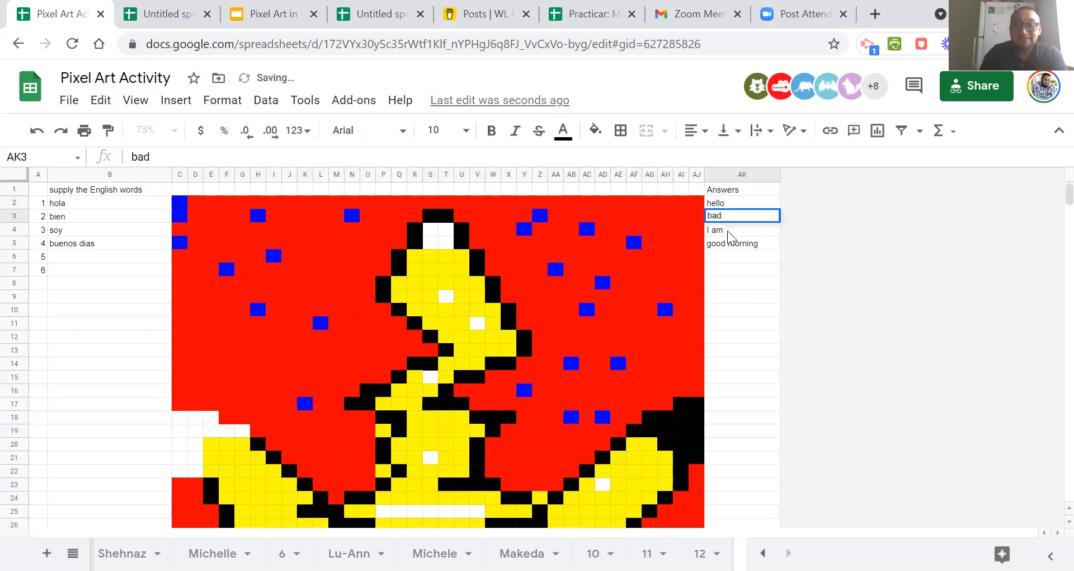
pyautogui.press('Return')
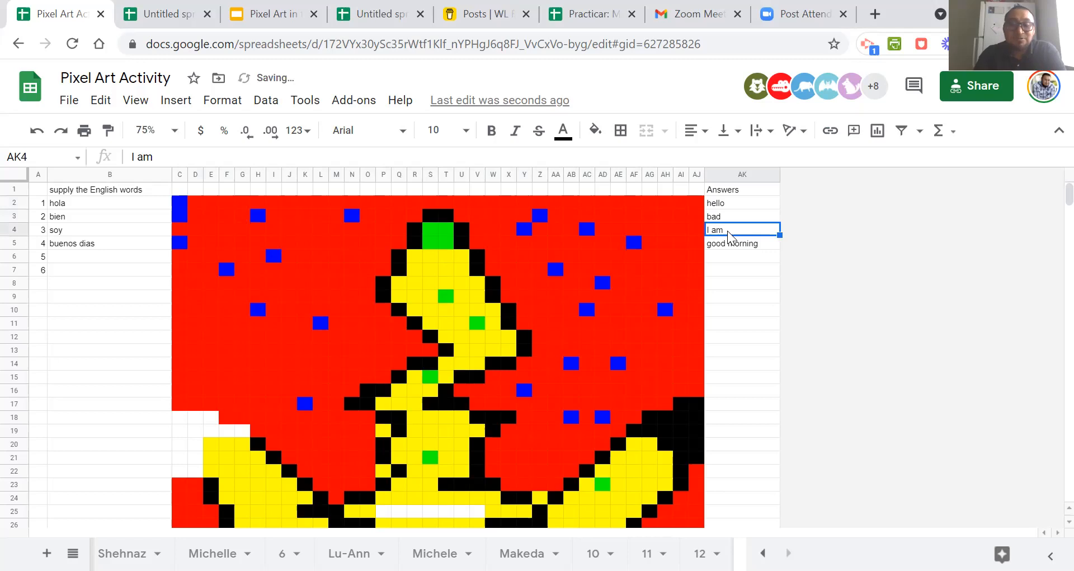
pyautogui.write('you are')
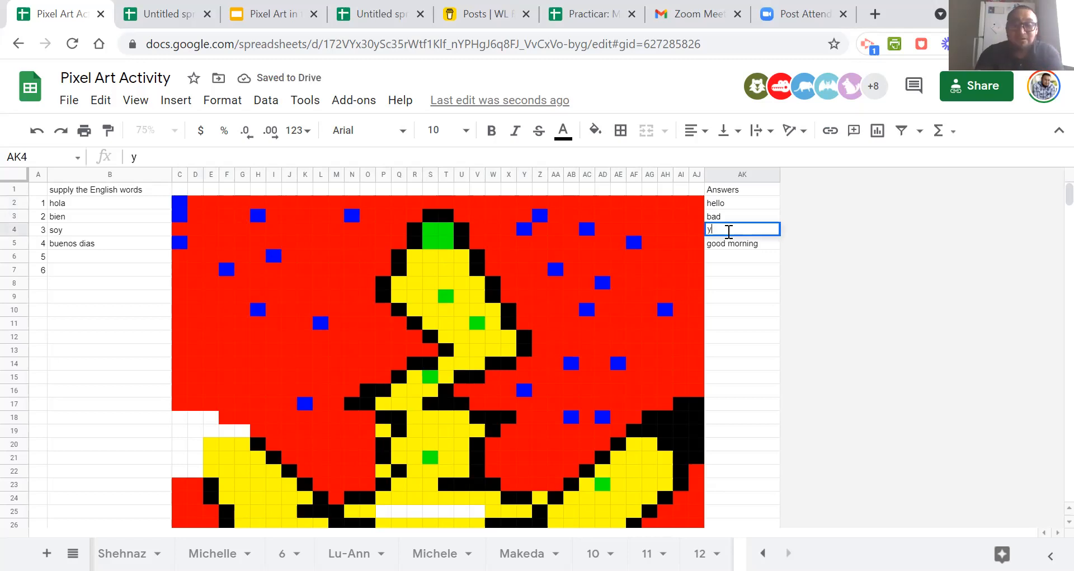
pyautogui.click(747, 281)
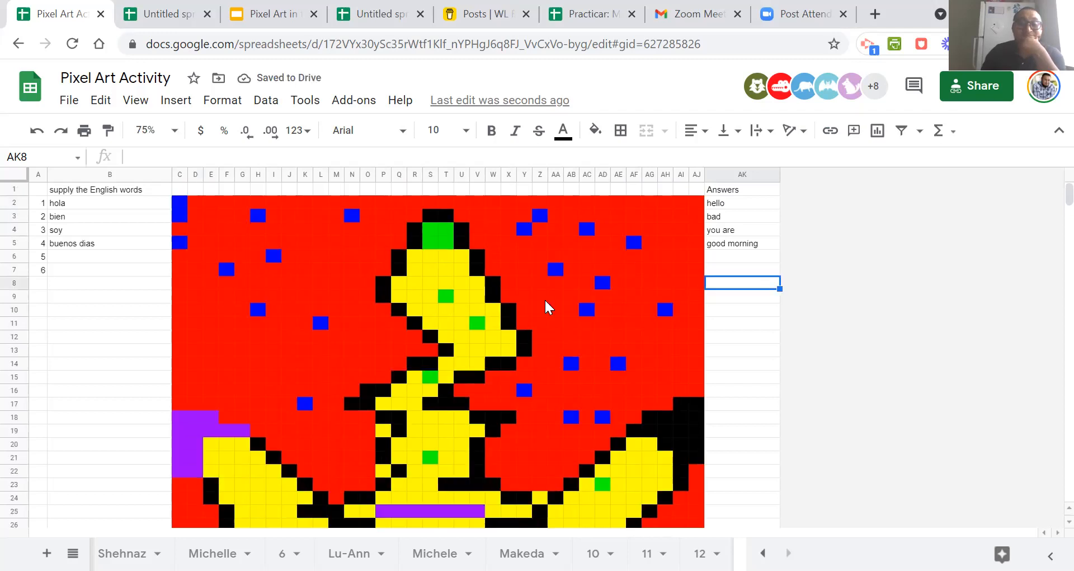
pyautogui.scroll(-7, 544, 298)
pyautogui.scroll(7, 545, 299)
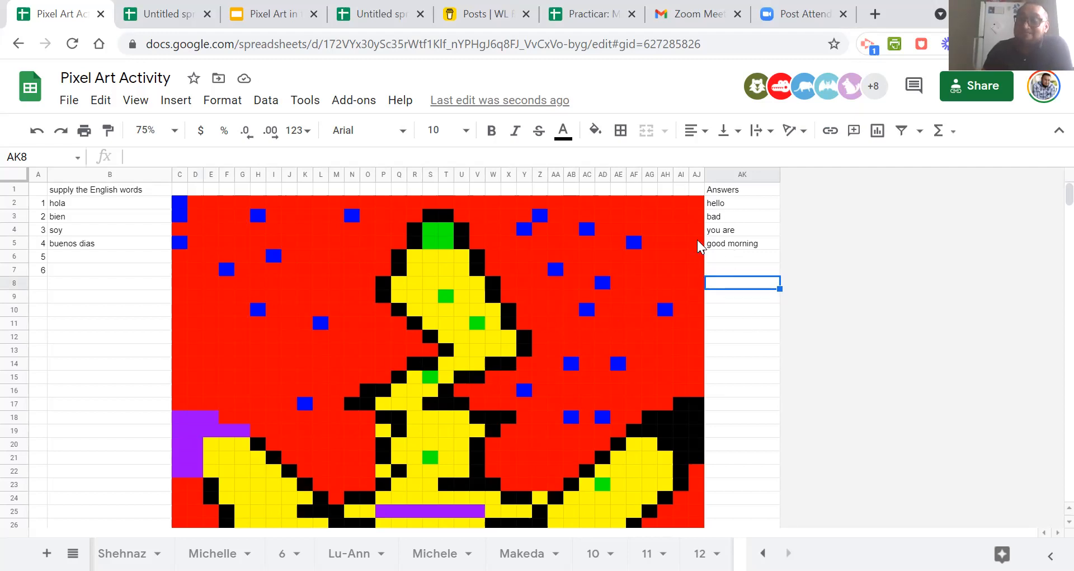
pyautogui.scroll(-3, 606, 297)
pyautogui.scroll(3, 607, 303)
pyautogui.scroll(-3, 606, 297)
pyautogui.scroll(3, 606, 297)
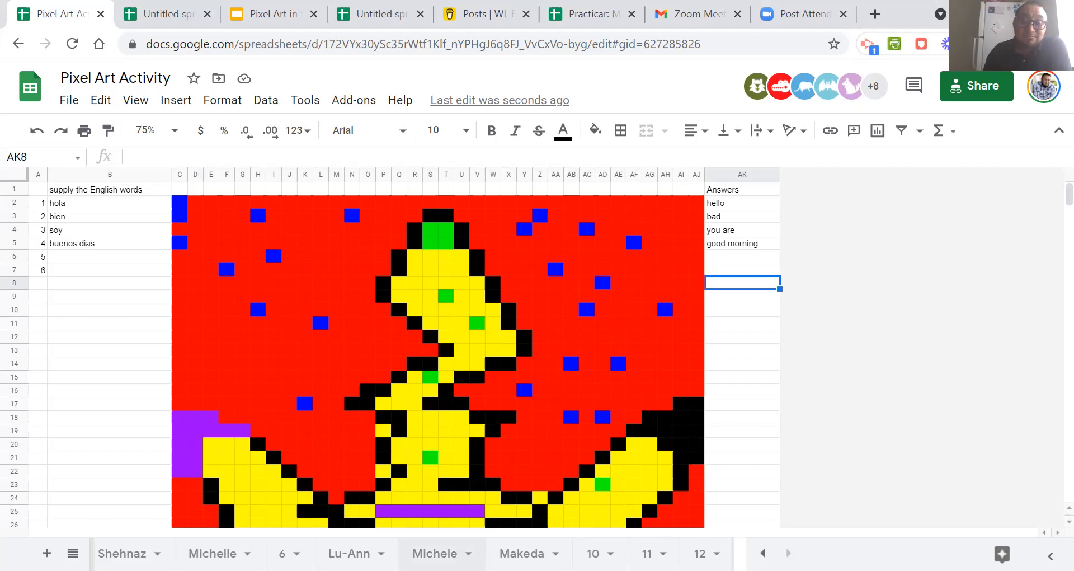
# Look through the participants' sheets one by one to check each person's pixel art progress, ending on the demonstration sheet.
pyautogui.click(122, 553)
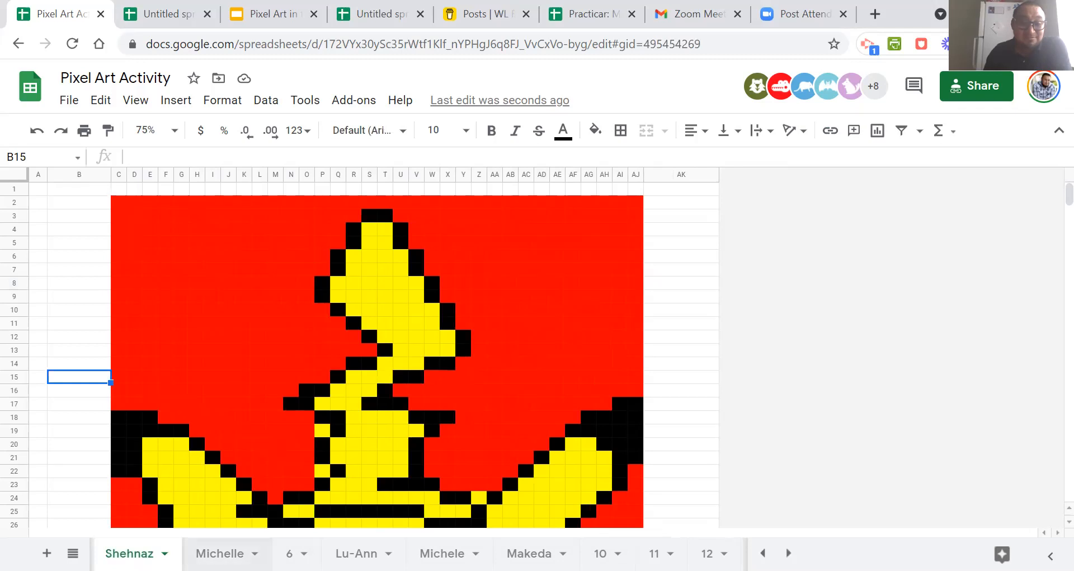
pyautogui.click(762, 552)
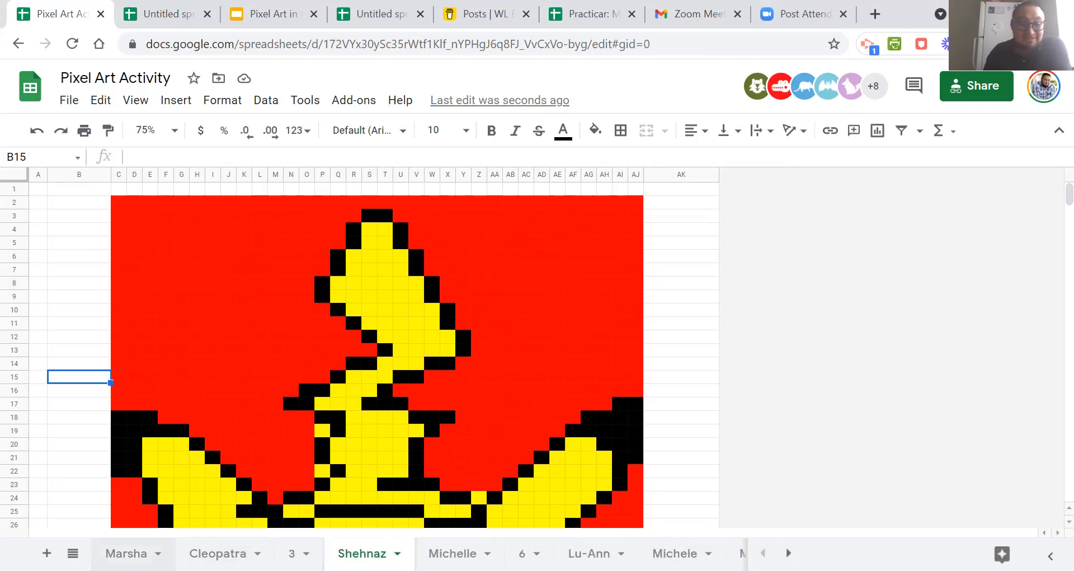
pyautogui.click(125, 553)
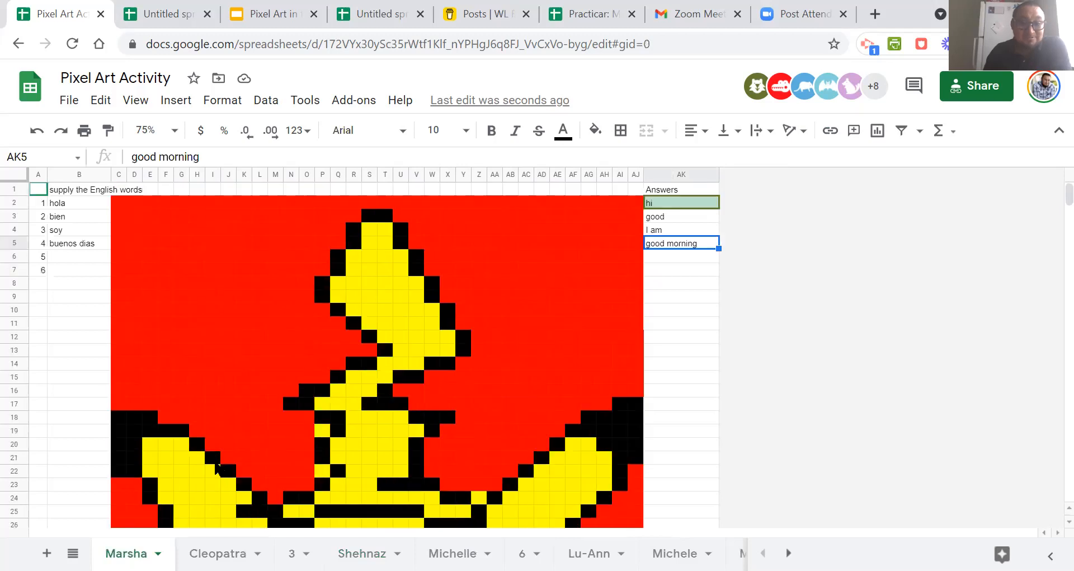
pyautogui.click(218, 552)
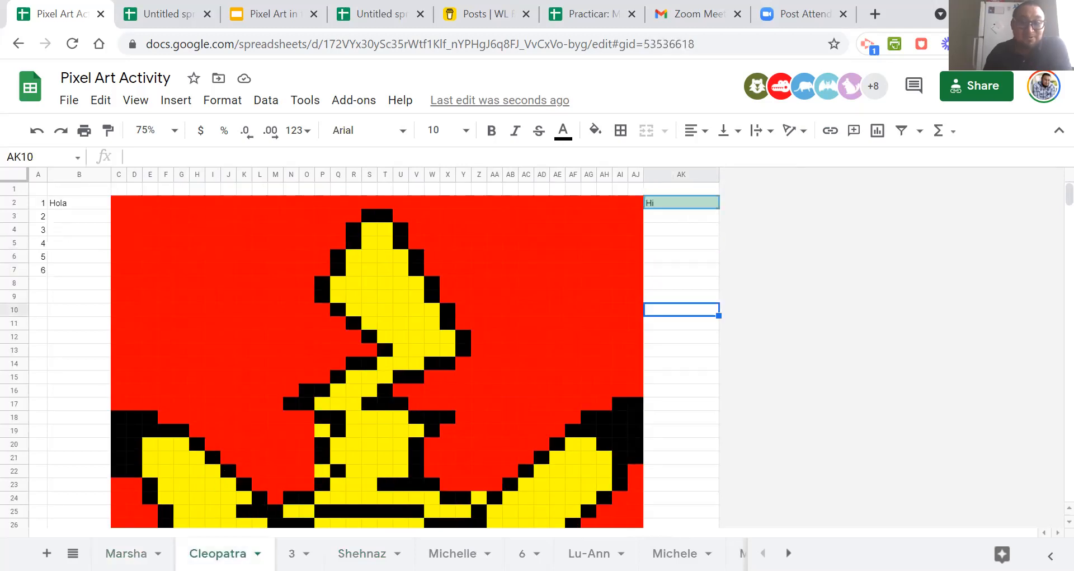
pyautogui.click(291, 553)
pyautogui.click(362, 553)
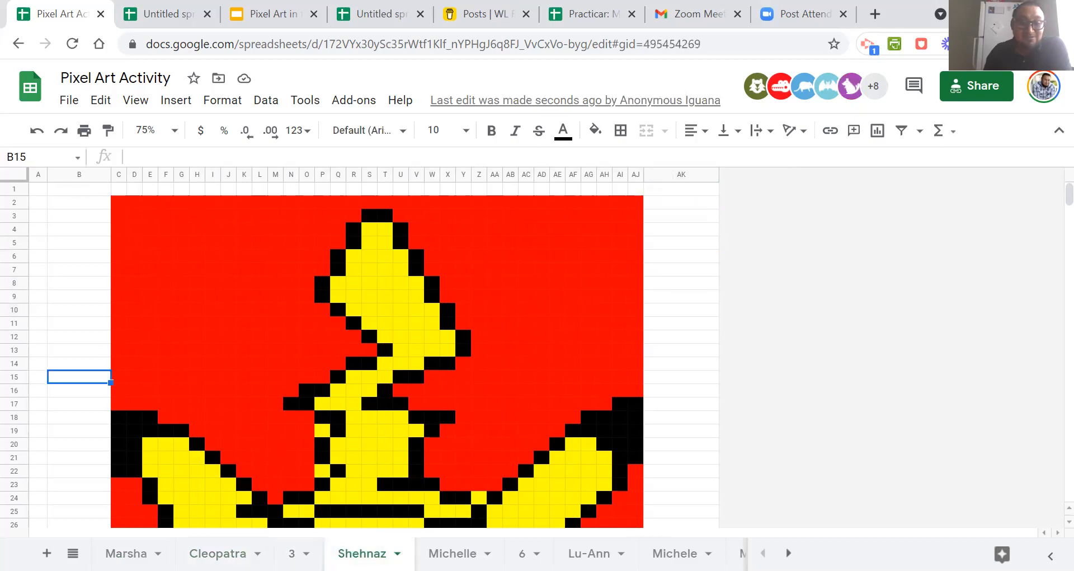
pyautogui.click(452, 553)
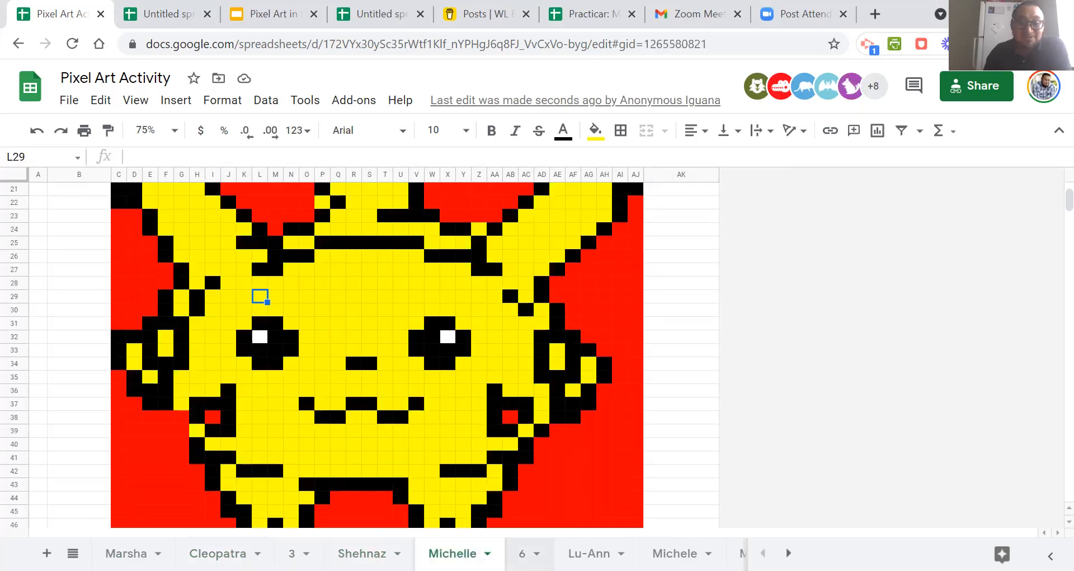
pyautogui.click(525, 553)
pyautogui.click(589, 553)
pyautogui.click(675, 553)
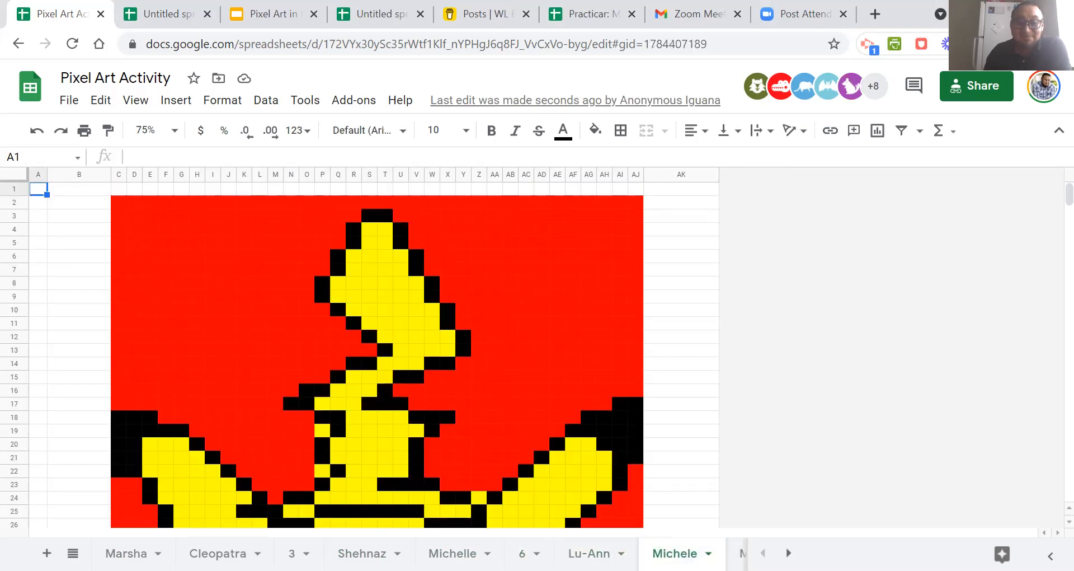
pyautogui.click(789, 552)
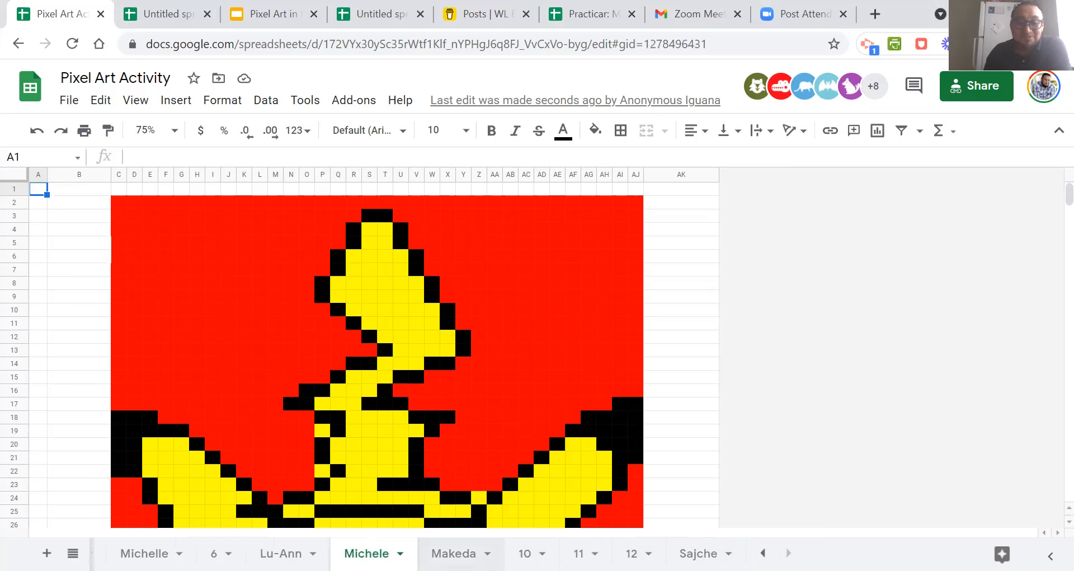
pyautogui.click(454, 553)
pyautogui.click(524, 552)
pyautogui.click(579, 553)
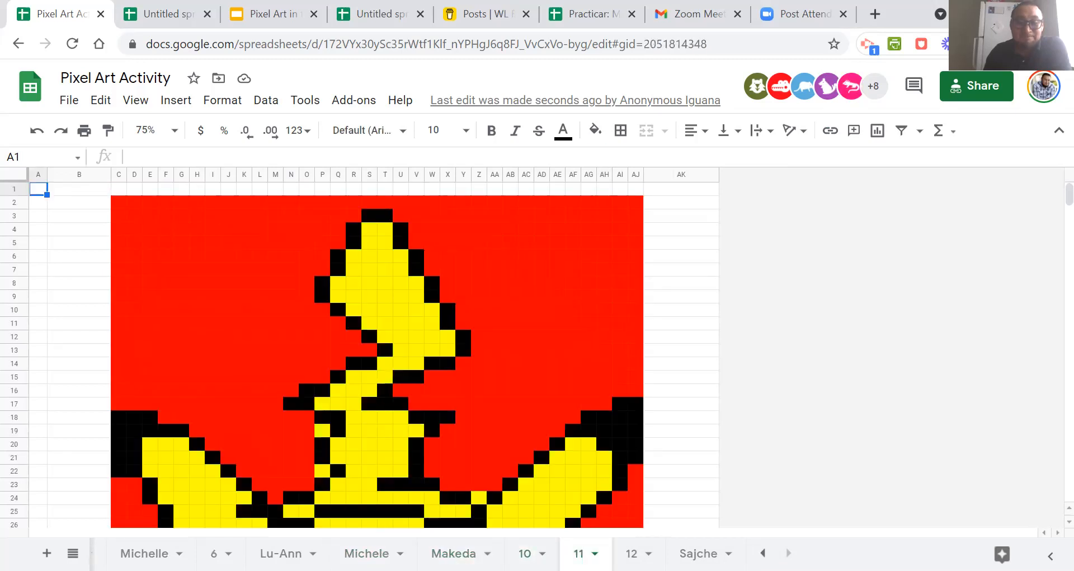
pyautogui.click(631, 553)
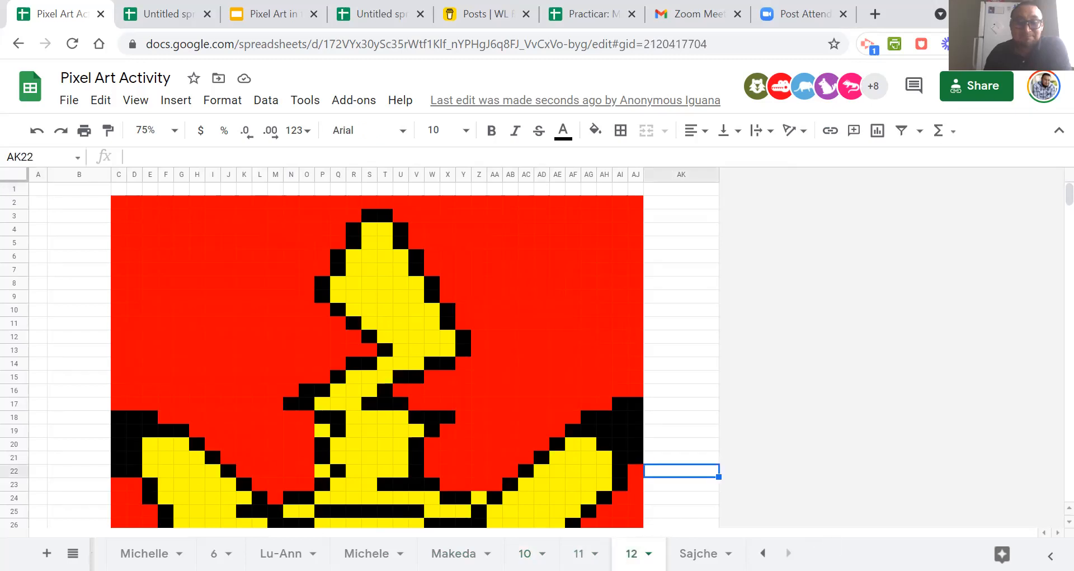
pyautogui.click(698, 553)
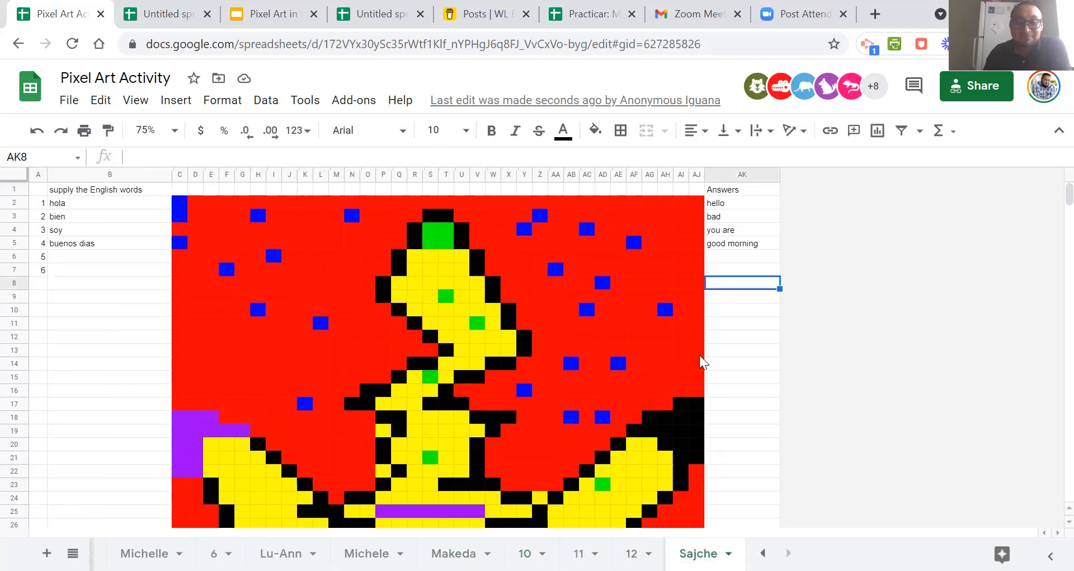
# Start a new conditional formatting rule on answer cell AK5.
pyautogui.click(734, 231)
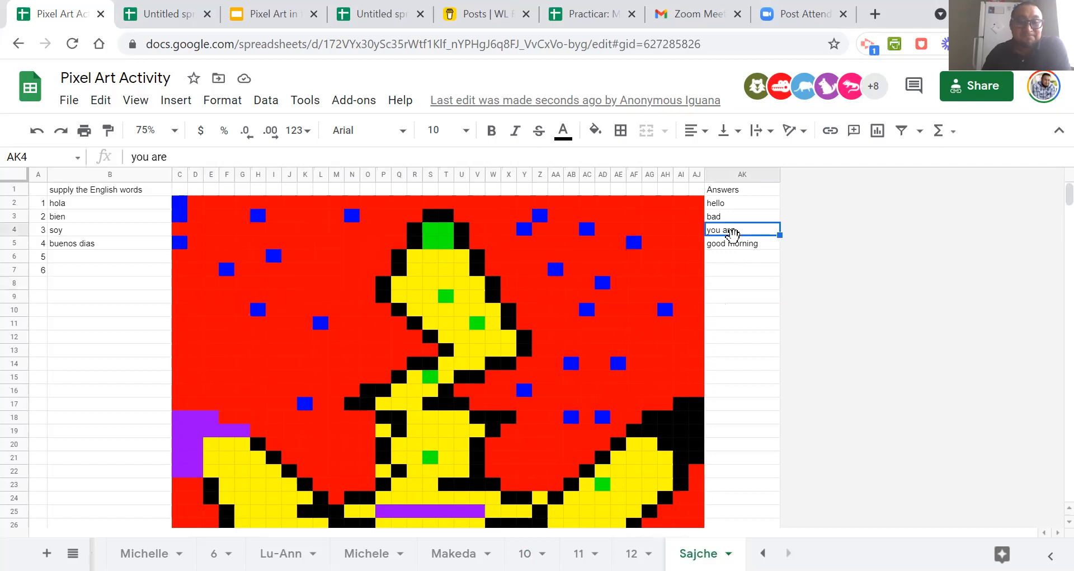
pyautogui.click(734, 244)
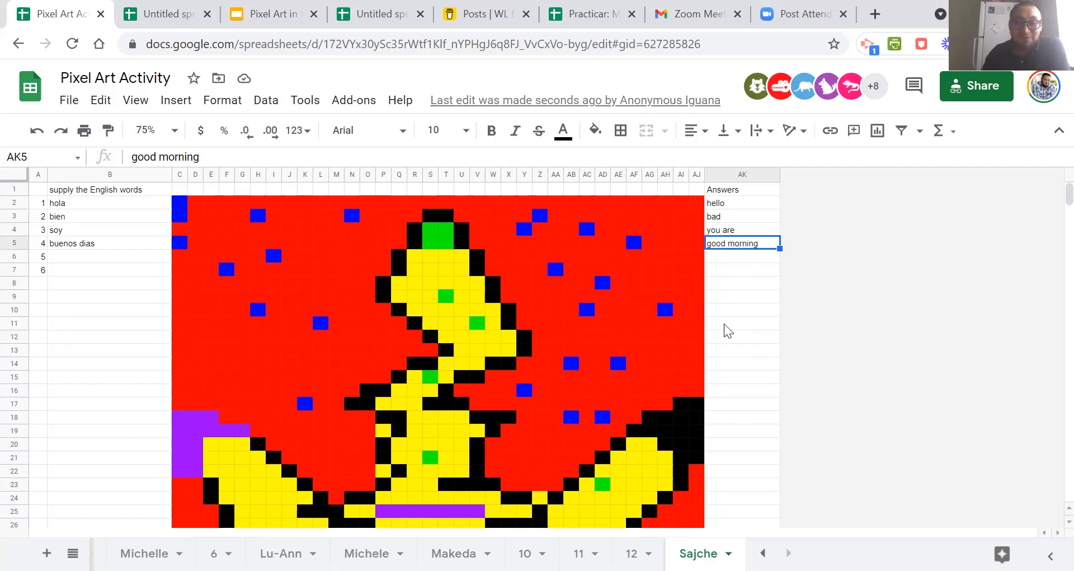
pyautogui.click(717, 335)
pyautogui.click(726, 244)
pyautogui.rightClick(727, 248)
pyautogui.scroll(-5, 805, 492)
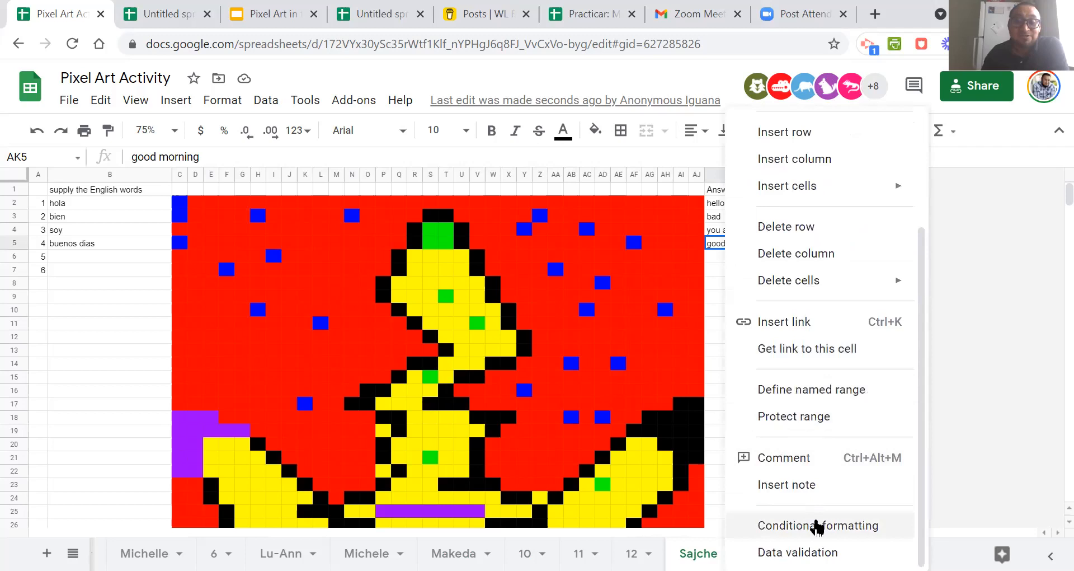
pyautogui.click(815, 523)
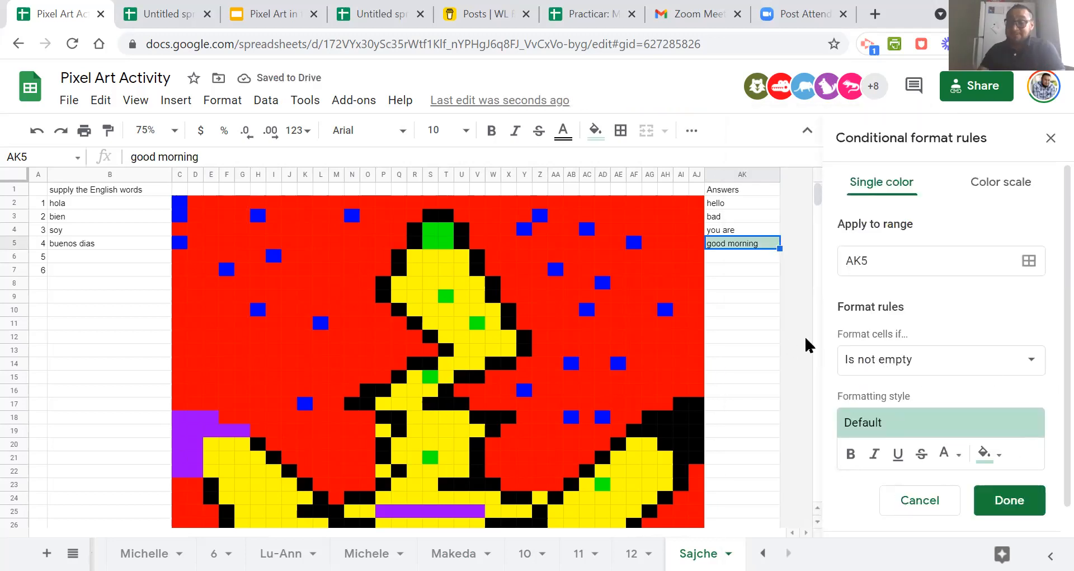
# Base the new rule on the custom formula =$ak$5="good morning".
pyautogui.click(905, 364)
pyautogui.scroll(-5, 973, 378)
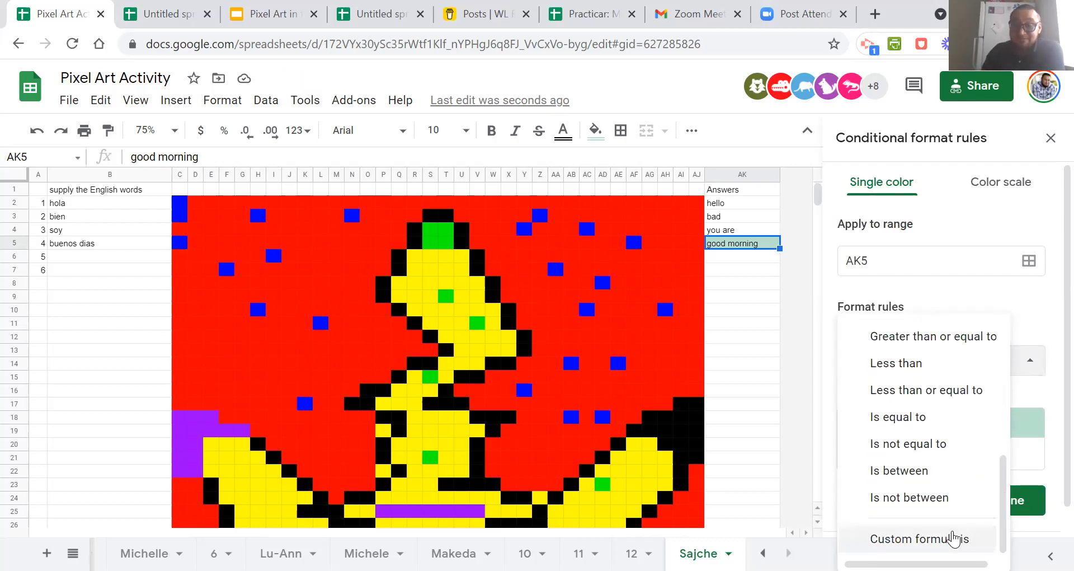
pyautogui.click(954, 538)
pyautogui.click(900, 403)
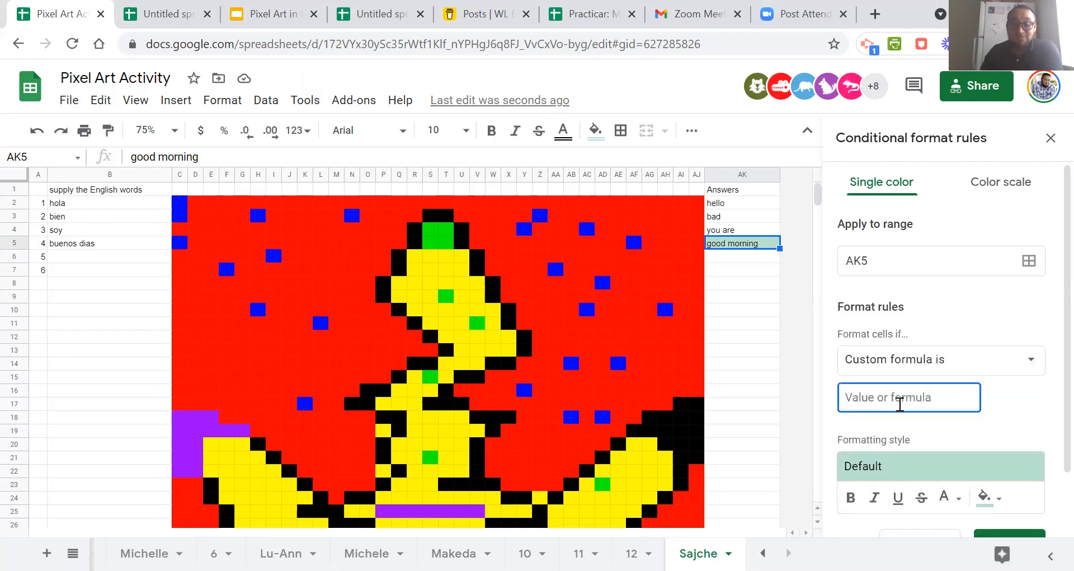
pyautogui.write('=$ak$2="hi"')
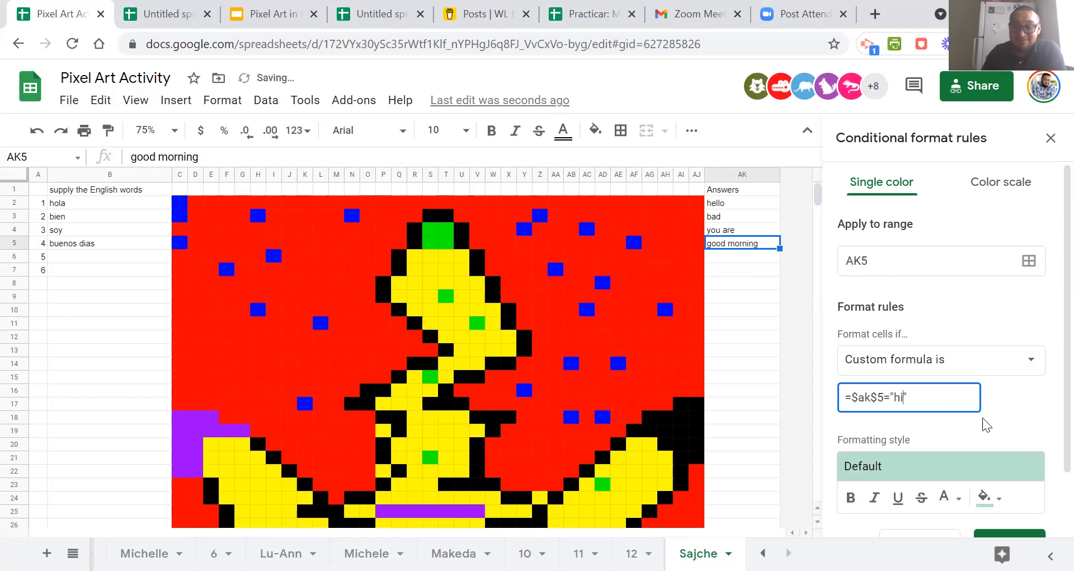
pyautogui.press('BackSpace')
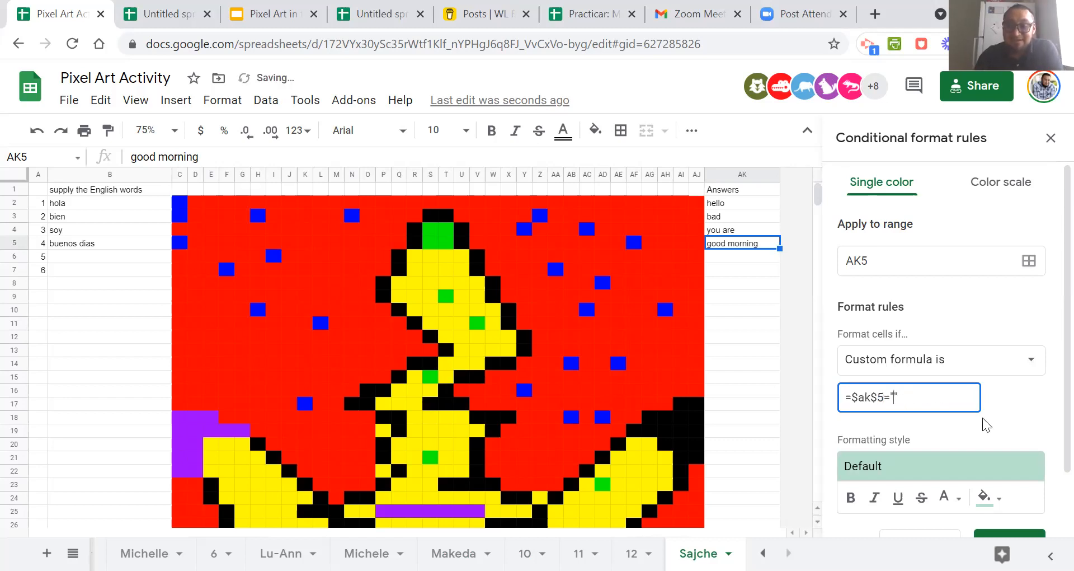
pyautogui.write('morning')
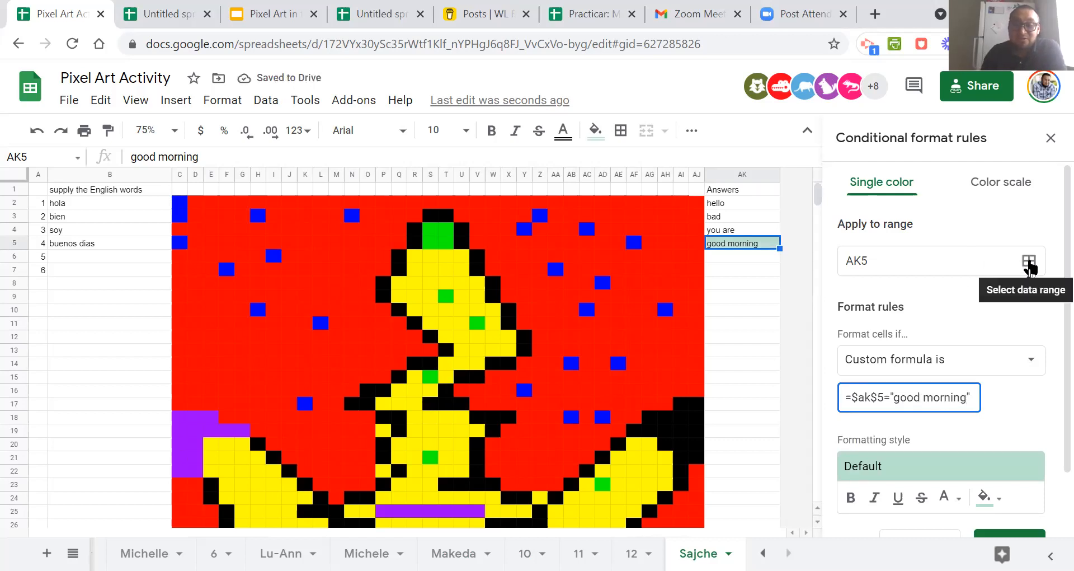
# Add the red background cells E10, F13, H14, L14, AA11, AE12, AH13 and AH15 to the rule's range.
pyautogui.click(1029, 263)
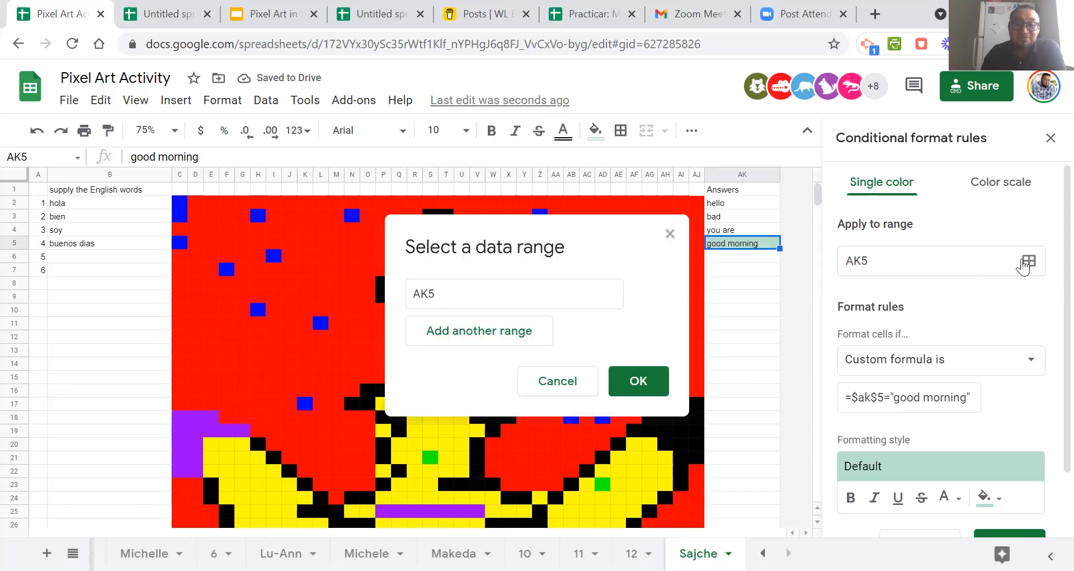
pyautogui.moveTo(543, 245); pyautogui.dragTo(928, 193)
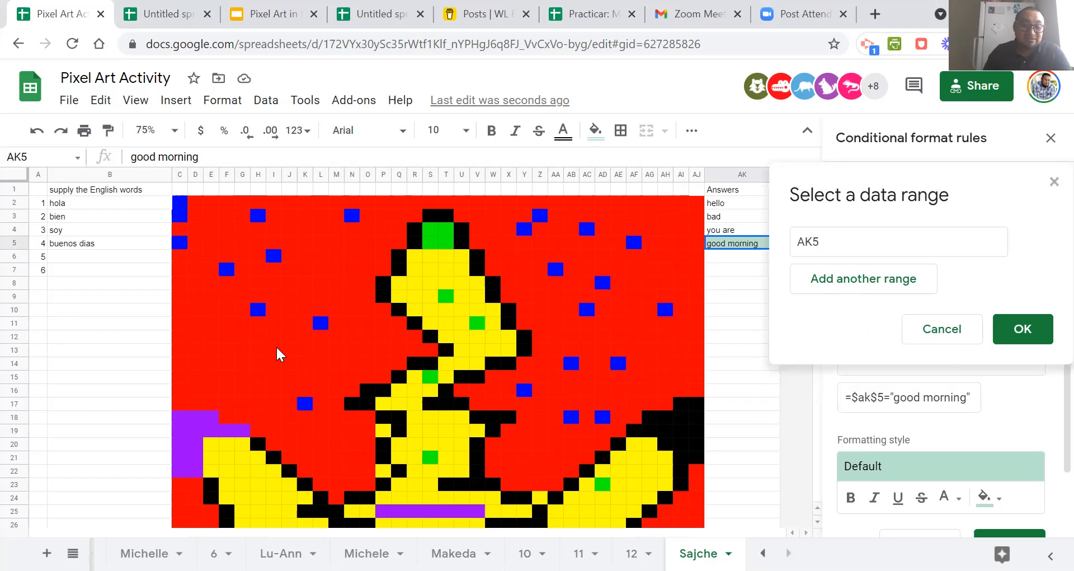
pyautogui.keyDown('ctrl'); pyautogui.click(212, 309); pyautogui.keyUp('ctrl')
pyautogui.keyDown('ctrl'); pyautogui.click(227, 349); pyautogui.keyUp('ctrl')
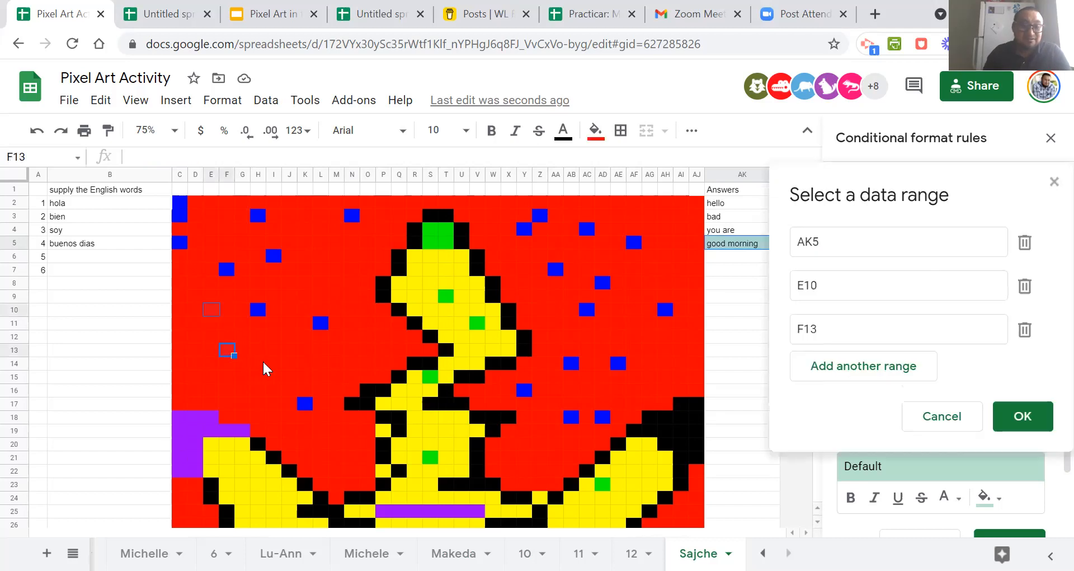
pyautogui.keyDown('ctrl'); pyautogui.click(259, 363); pyautogui.keyUp('ctrl')
pyautogui.keyDown('ctrl'); pyautogui.click(321, 363); pyautogui.keyUp('ctrl')
pyautogui.keyDown('ctrl'); pyautogui.click(555, 323); pyautogui.keyUp('ctrl')
pyautogui.keyDown('ctrl'); pyautogui.click(618, 336); pyautogui.keyUp('ctrl')
pyautogui.keyDown('ctrl'); pyautogui.click(665, 349); pyautogui.keyUp('ctrl')
pyautogui.keyDown('ctrl'); pyautogui.click(665, 376); pyautogui.keyUp('ctrl')
# Add cells AF46, AI47 and AD47 near the picture's lower edge to the rule's range.
pyautogui.scroll(-10, 662, 386)
pyautogui.keyDown('ctrl'); pyautogui.click(634, 229); pyautogui.keyUp('ctrl')
pyautogui.keyDown('ctrl'); pyautogui.click(681, 242); pyautogui.keyUp('ctrl')
pyautogui.keyDown('ctrl'); pyautogui.click(602, 242); pyautogui.keyUp('ctrl')
# Add the red background cells C27, D29, M21, L19, N19, AA21 and AH28 to the rule's range.
pyautogui.scroll(3, 545, 317)
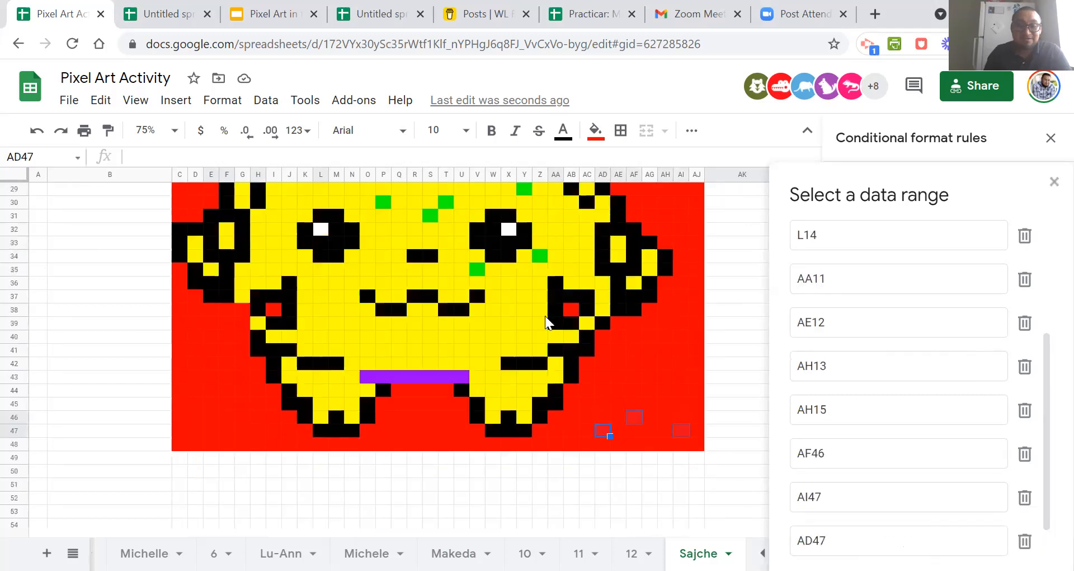
pyautogui.scroll(3, 545, 315)
pyautogui.keyDown('ctrl'); pyautogui.click(179, 350); pyautogui.keyUp('ctrl')
pyautogui.keyDown('ctrl'); pyautogui.click(195, 377); pyautogui.keyUp('ctrl')
pyautogui.keyDown('ctrl'); pyautogui.click(337, 269); pyautogui.keyUp('ctrl')
pyautogui.keyDown('ctrl'); pyautogui.click(320, 242); pyautogui.keyUp('ctrl')
pyautogui.keyDown('ctrl'); pyautogui.click(352, 242); pyautogui.keyUp('ctrl')
pyautogui.keyDown('ctrl'); pyautogui.click(555, 267); pyautogui.keyUp('ctrl')
pyautogui.keyDown('ctrl'); pyautogui.click(665, 363); pyautogui.keyUp('ctrl')
# Add cells S47, F47 and D45 below the figure to the rule's range and apply the complete range.
pyautogui.scroll(-6, 668, 366)
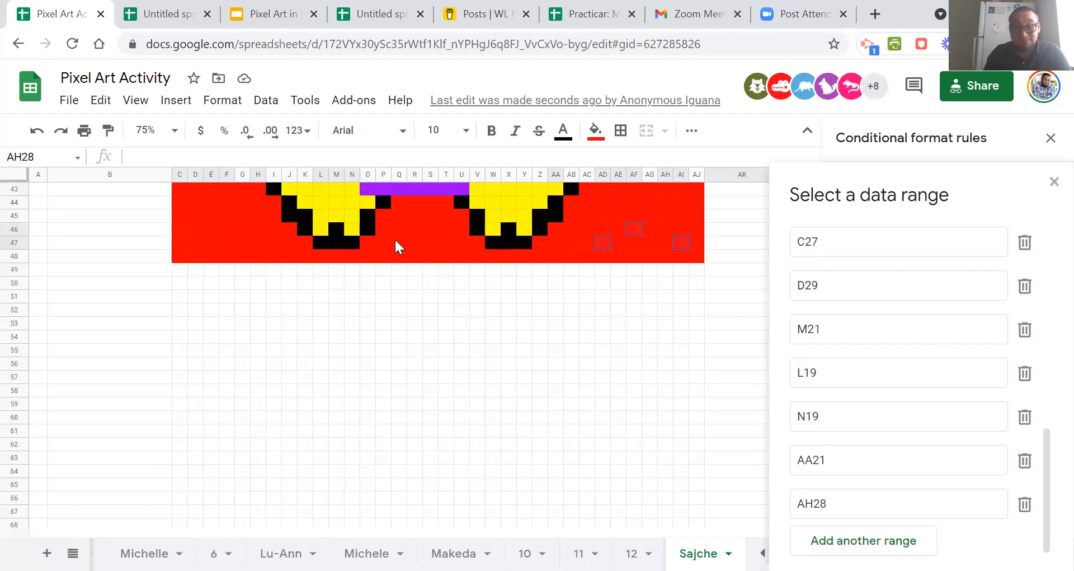
pyautogui.keyDown('ctrl'); pyautogui.click(430, 242); pyautogui.keyUp('ctrl')
pyautogui.keyDown('ctrl'); pyautogui.click(229, 241); pyautogui.keyUp('ctrl')
pyautogui.keyDown('ctrl'); pyautogui.click(201, 215); pyautogui.keyUp('ctrl')
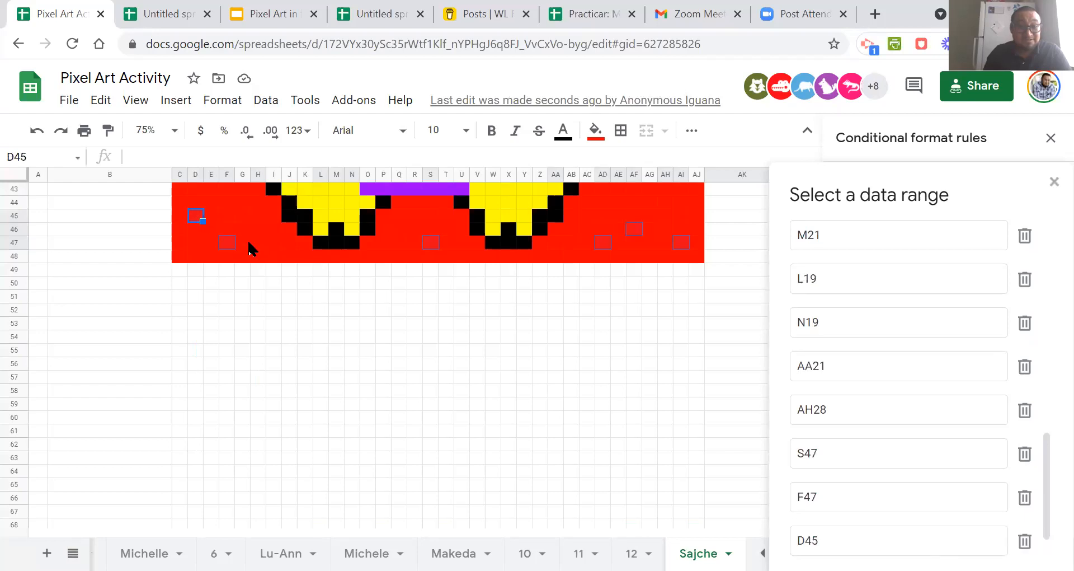
pyautogui.scroll(-5, 760, 297)
pyautogui.scroll(-1, 949, 405)
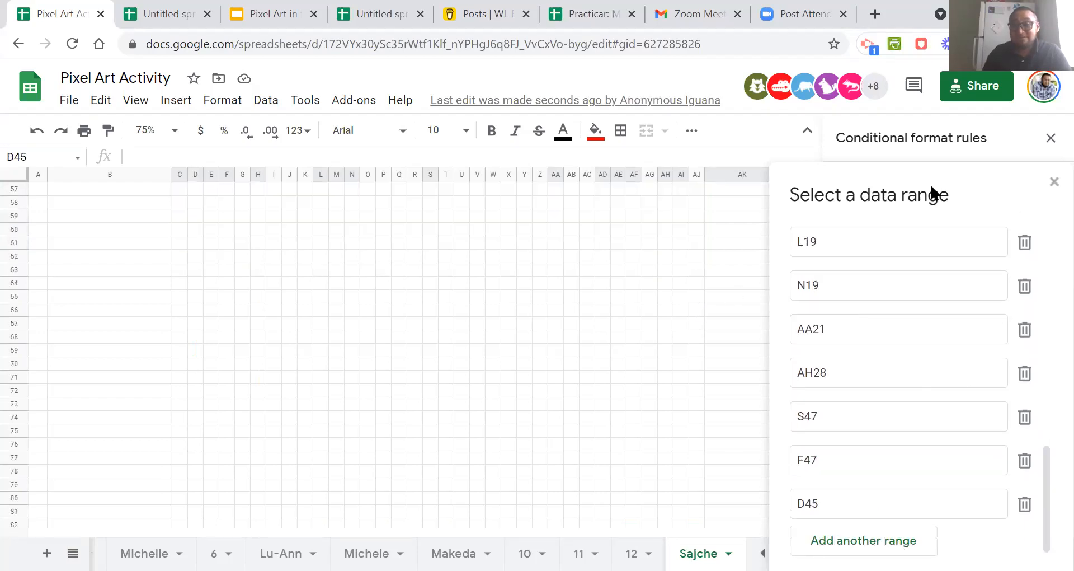
pyautogui.moveTo(849, 168); pyautogui.dragTo(581, 66)
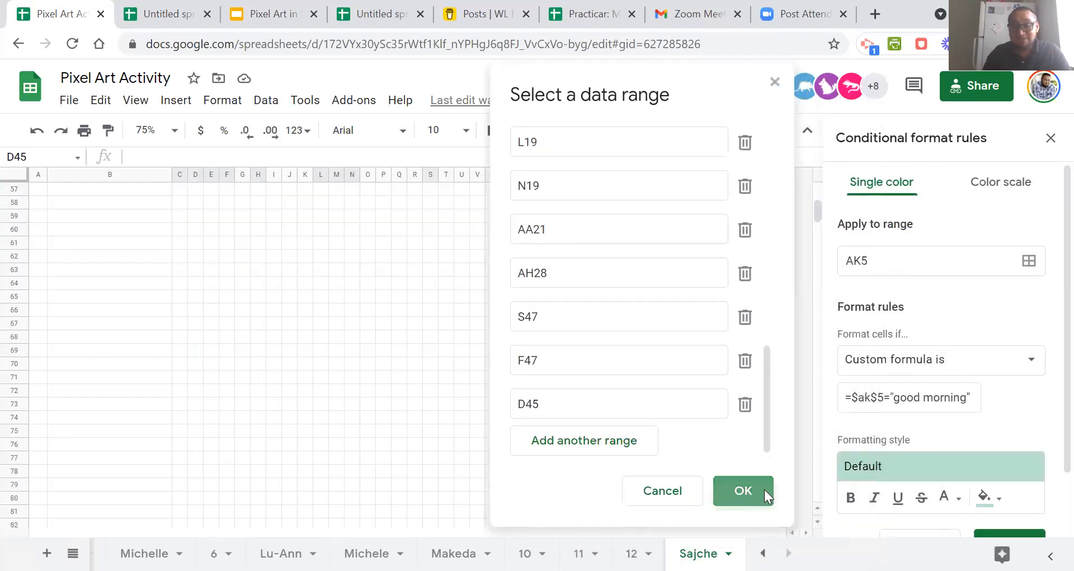
pyautogui.click(764, 489)
# Set the "good morning" rule's fill colour to blue and save the rule.
pyautogui.scroll(14, 437, 303)
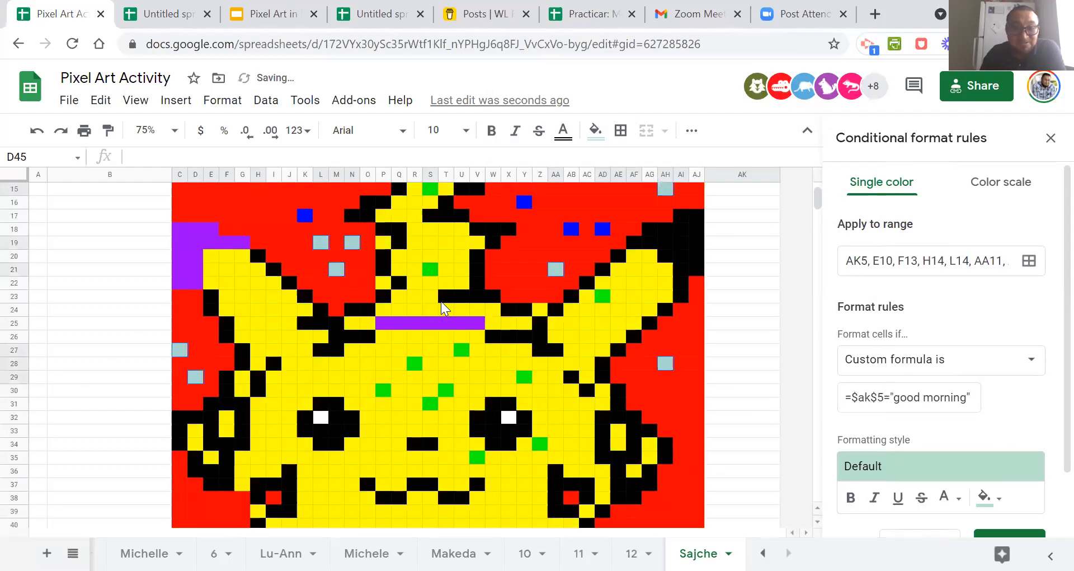
pyautogui.scroll(-3, 443, 301)
pyautogui.scroll(5, 443, 301)
pyautogui.scroll(-8, 741, 356)
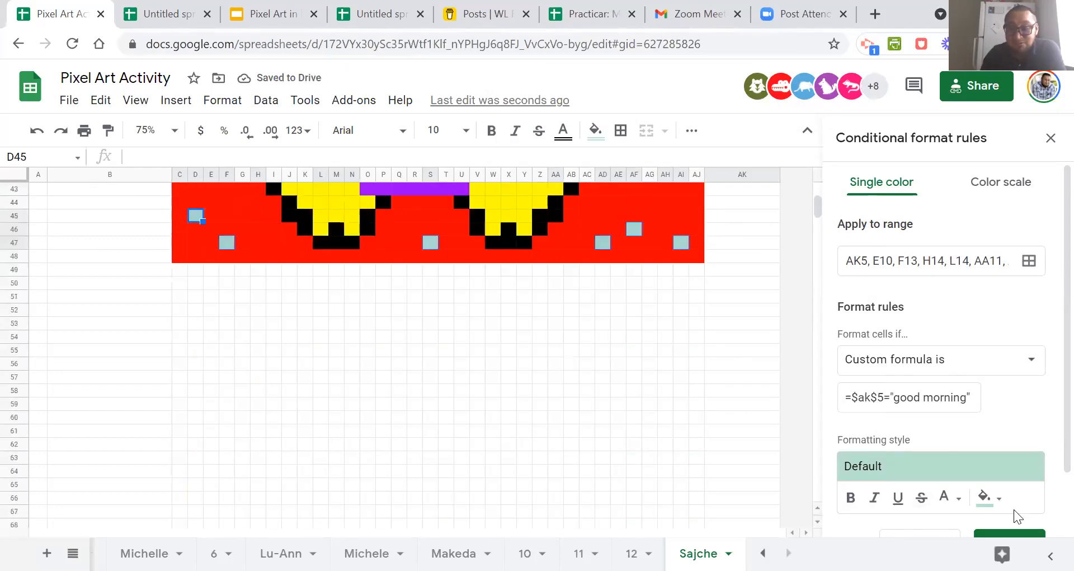
pyautogui.click(999, 504)
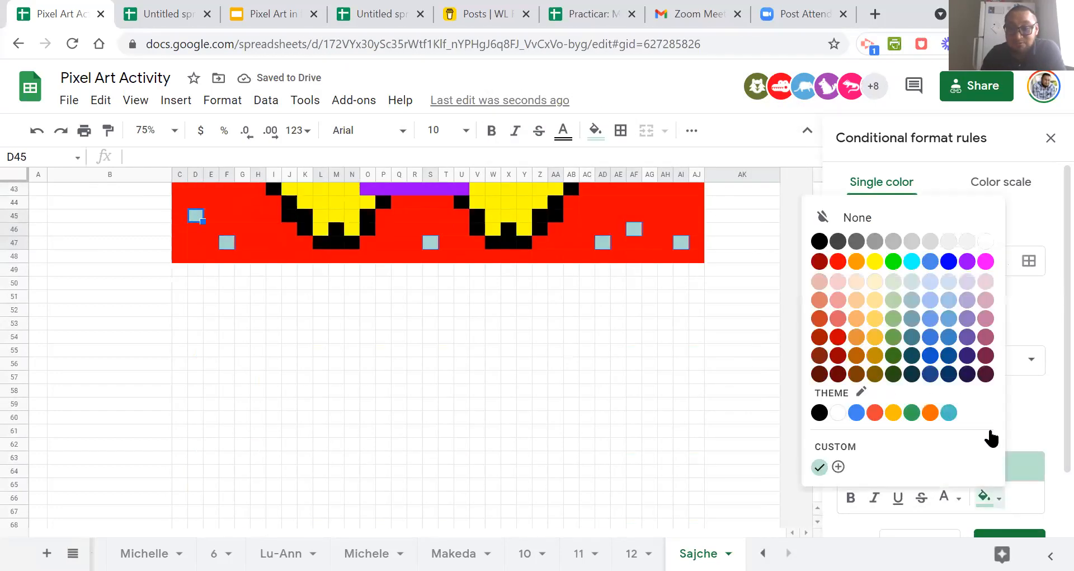
pyautogui.click(950, 262)
pyautogui.scroll(-1, 1001, 392)
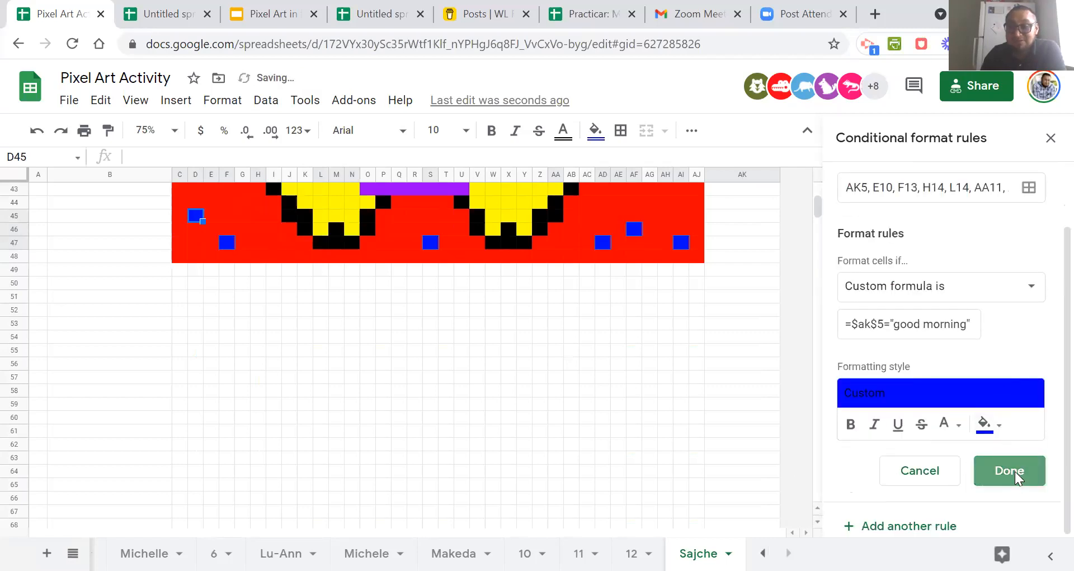
pyautogui.click(1015, 471)
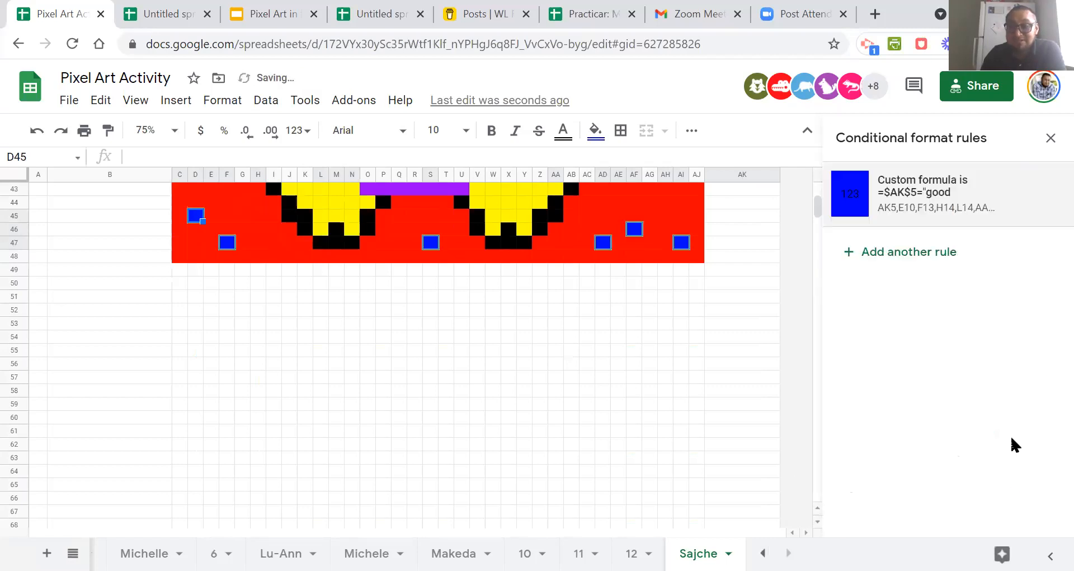
# Reset the fill colour of the selected cells covered by the new rule.
pyautogui.click(596, 132)
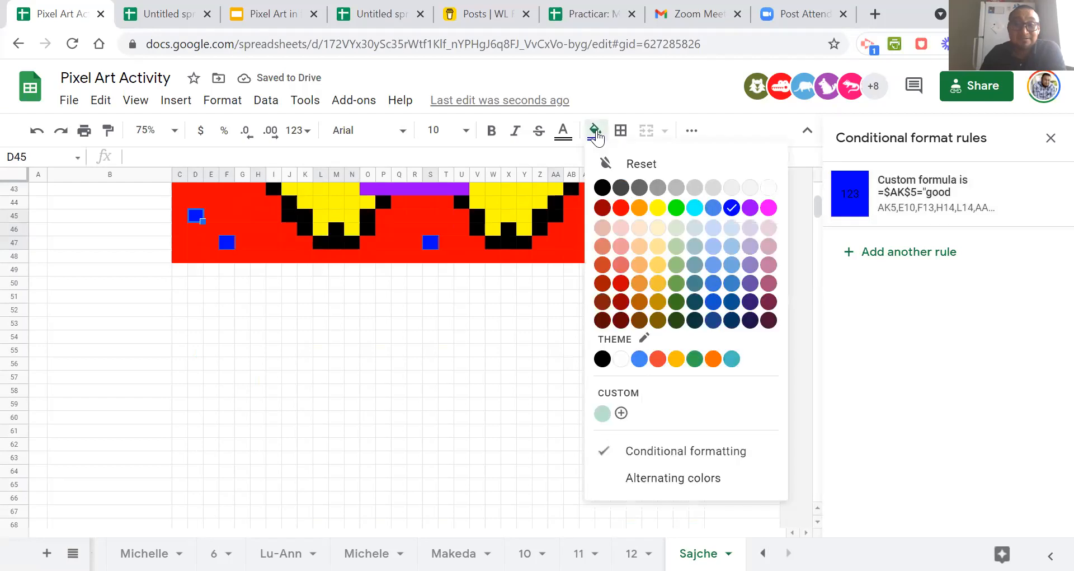
pyautogui.click(615, 166)
pyautogui.scroll(10, 648, 282)
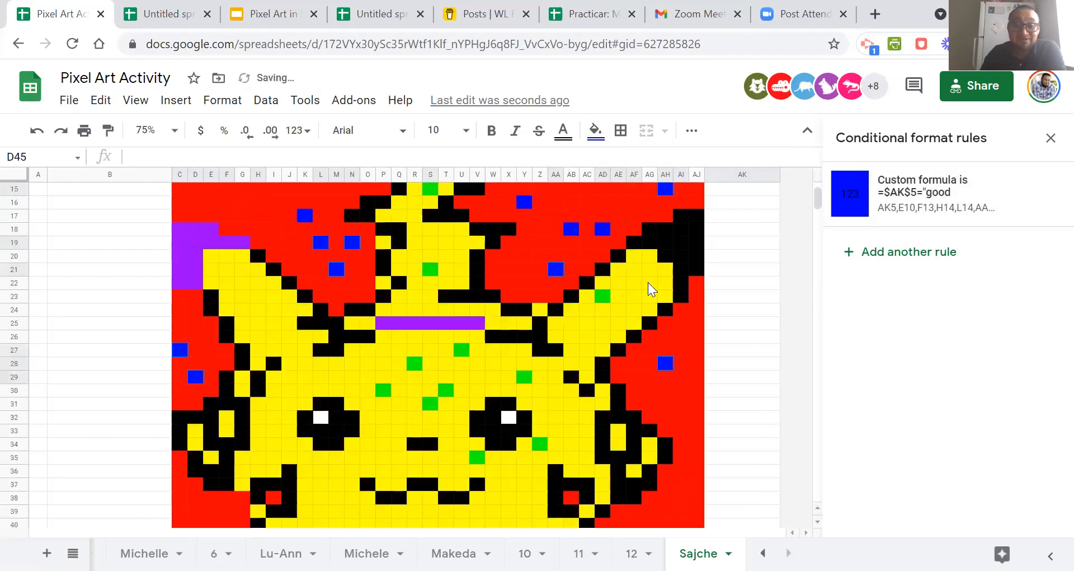
# Test the "good morning" rule by clearing the answer in AK5 and re-entering "good morning".
pyautogui.scroll(5, 648, 282)
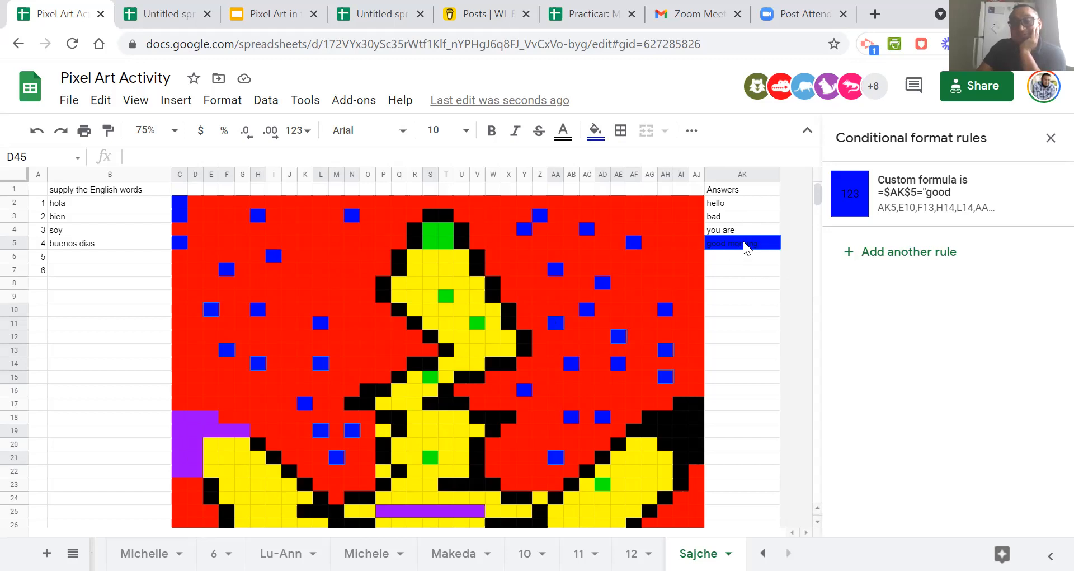
pyautogui.click(750, 283)
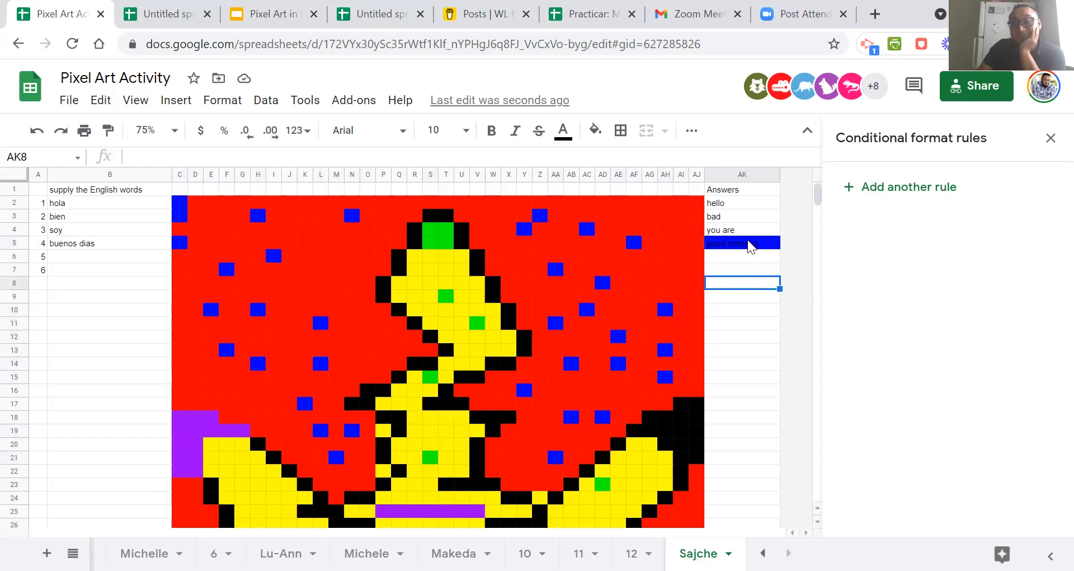
pyautogui.click(750, 246)
pyautogui.press('Delete')
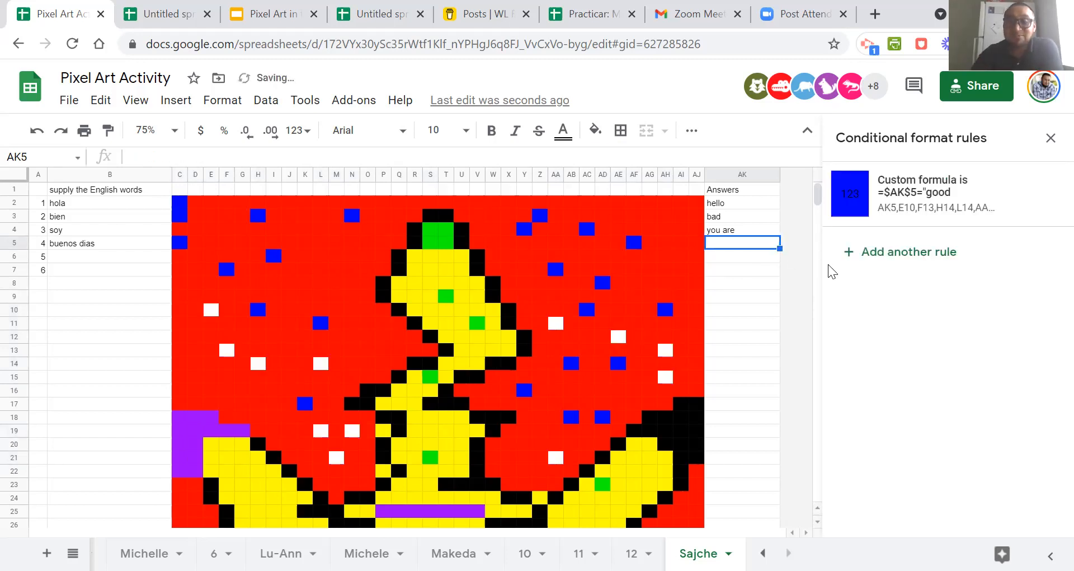
pyautogui.click(751, 258)
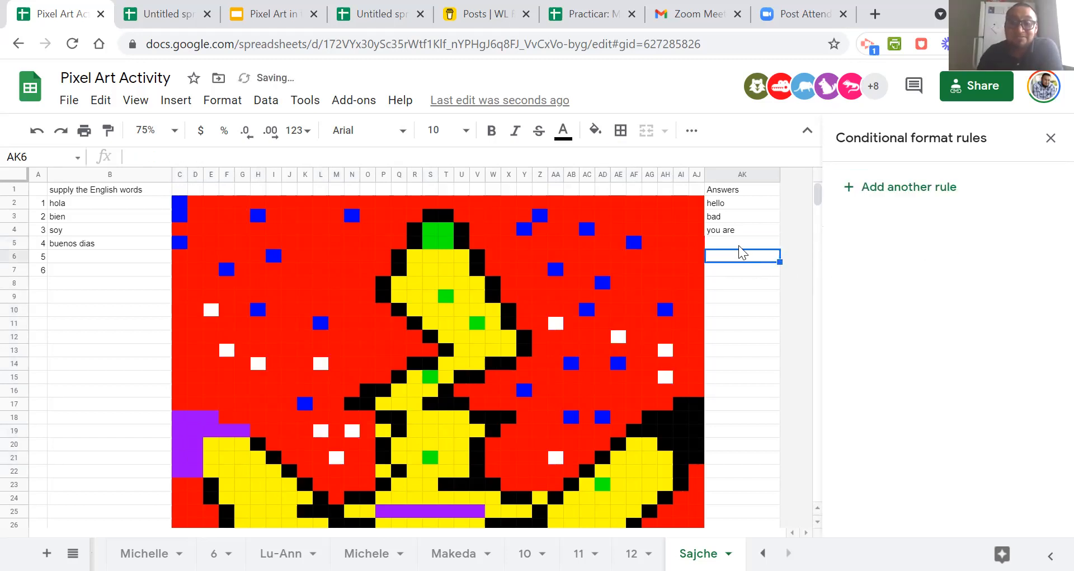
pyautogui.click(738, 244)
pyautogui.write('good morning')
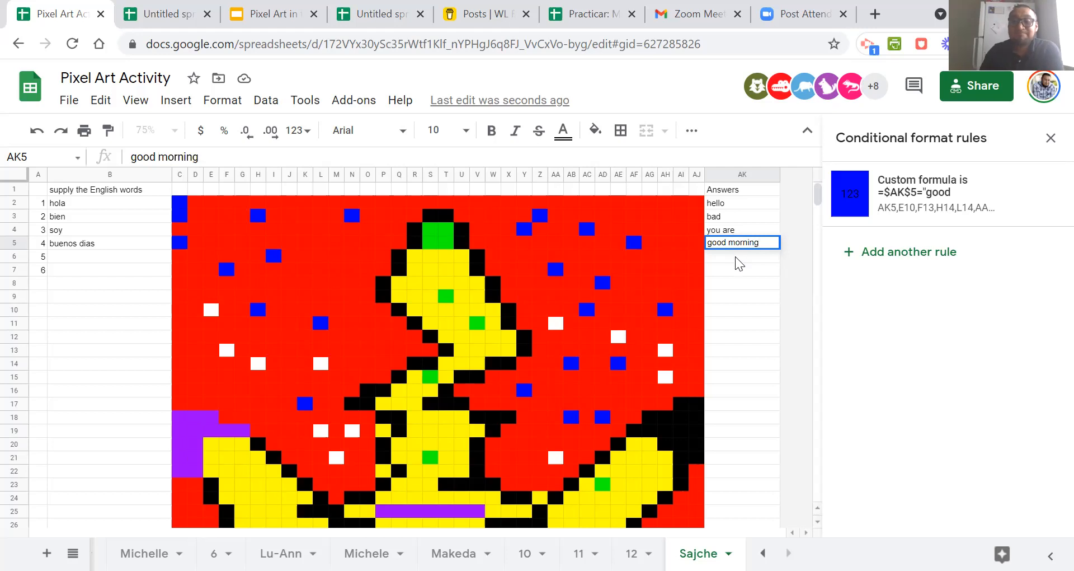
pyautogui.press('Return')
# Remove cell AK5 from the "good morning" conditional format rule's range and save the rule.
pyautogui.click(736, 244)
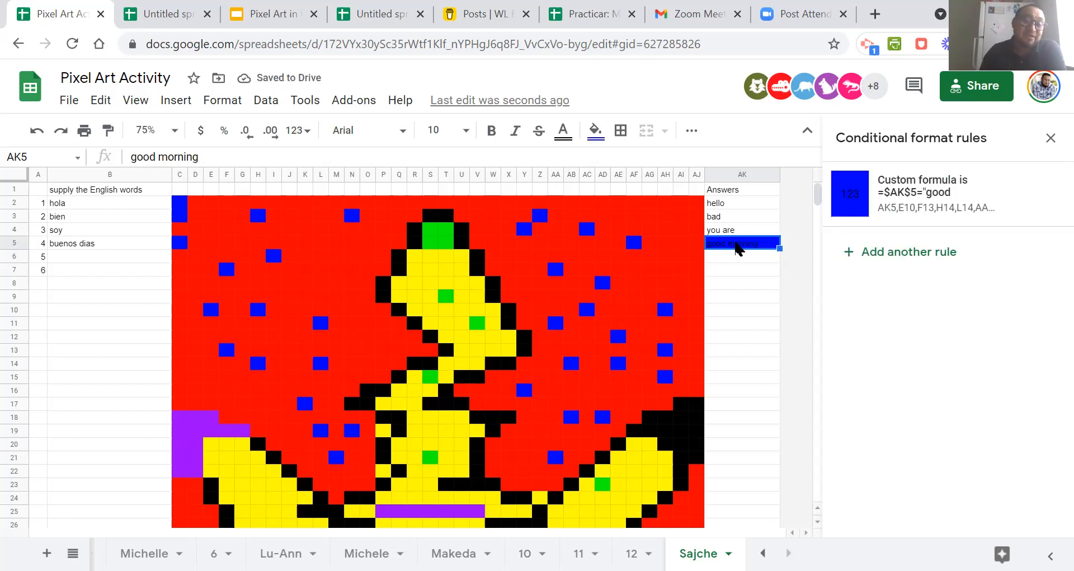
pyautogui.rightClick(734, 244)
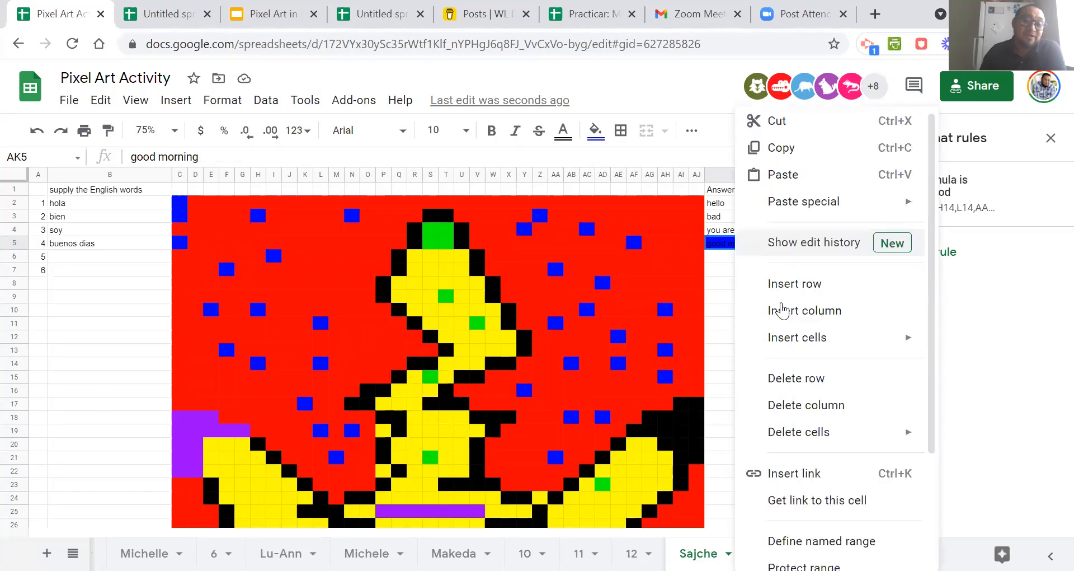
pyautogui.scroll(-3, 805, 481)
pyautogui.click(823, 526)
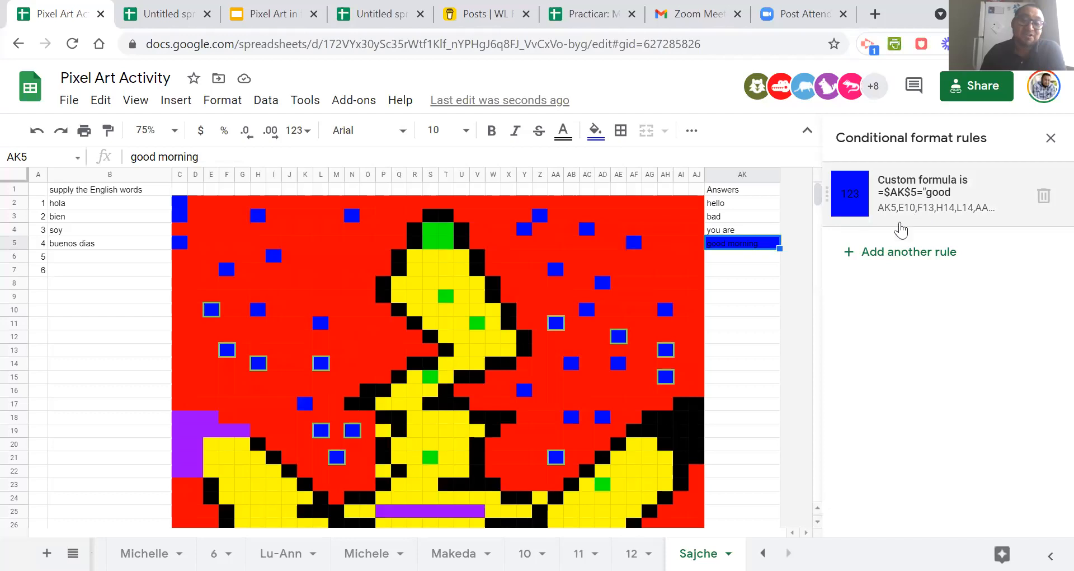
pyautogui.click(895, 221)
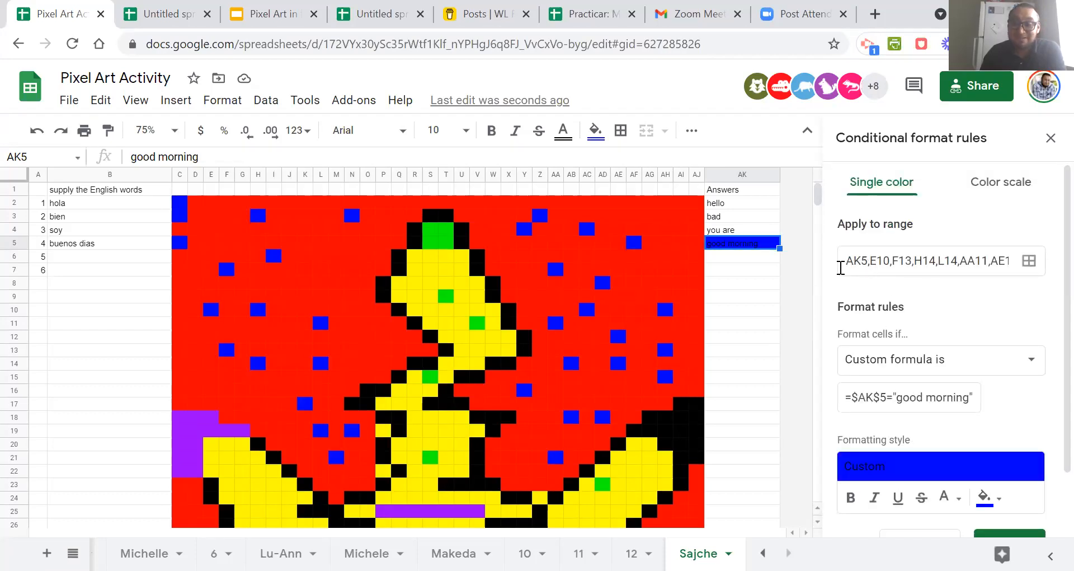
pyautogui.click(868, 262)
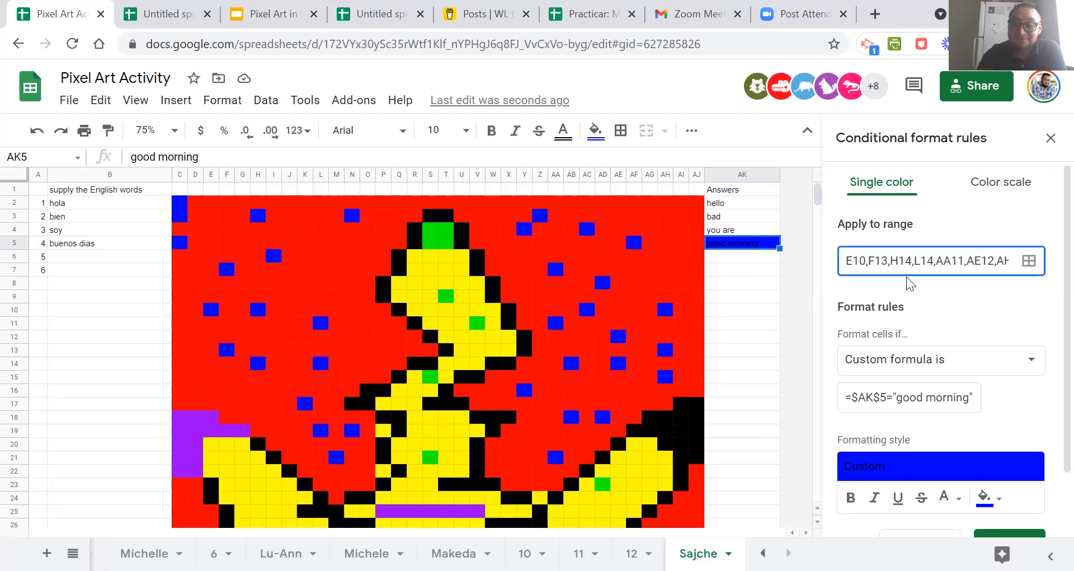
pyautogui.scroll(-2, 951, 319)
pyautogui.click(1021, 480)
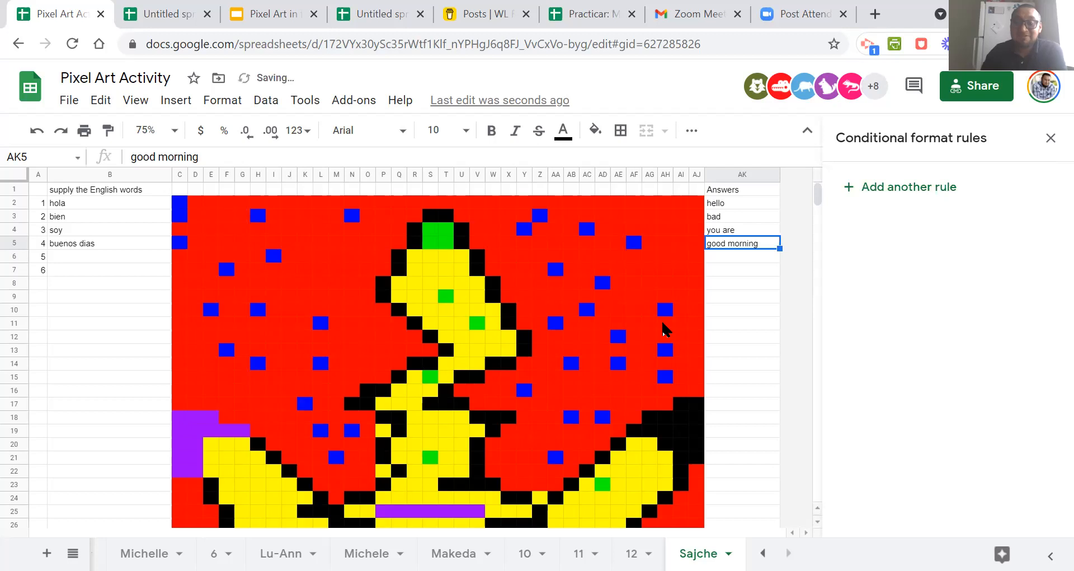
pyautogui.click(665, 323)
pyautogui.click(599, 365)
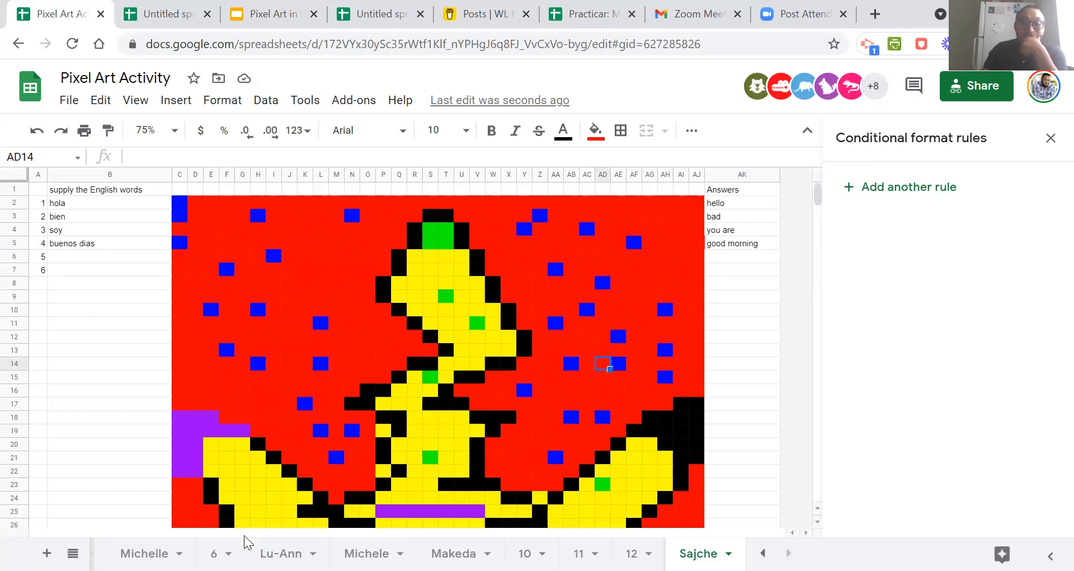
# Review the pixel art and answers on the other participants' sheets, including the first sheets of the workbook.
pyautogui.click(144, 552)
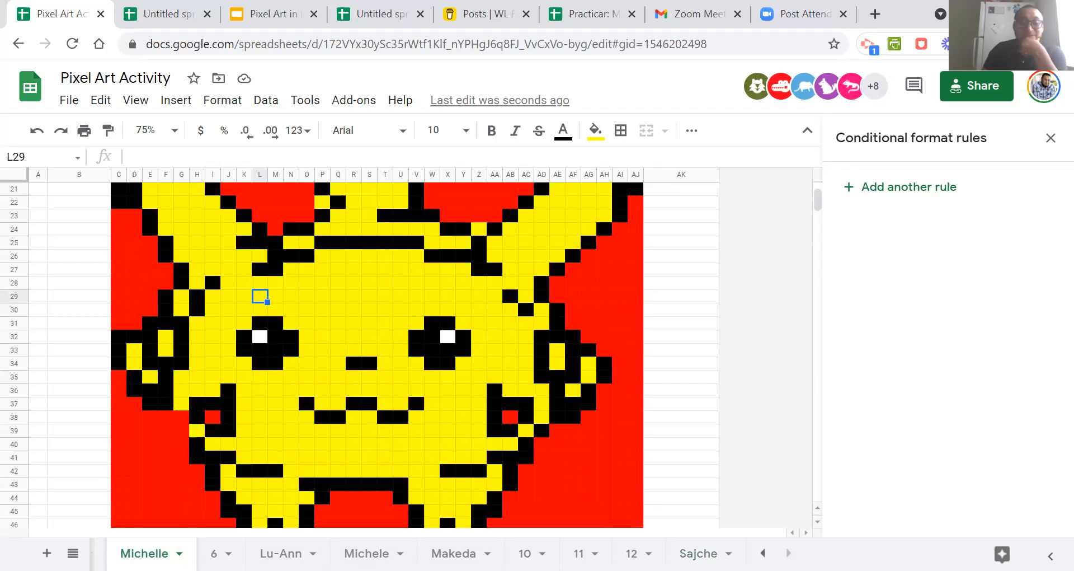
pyautogui.scroll(5, 368, 324)
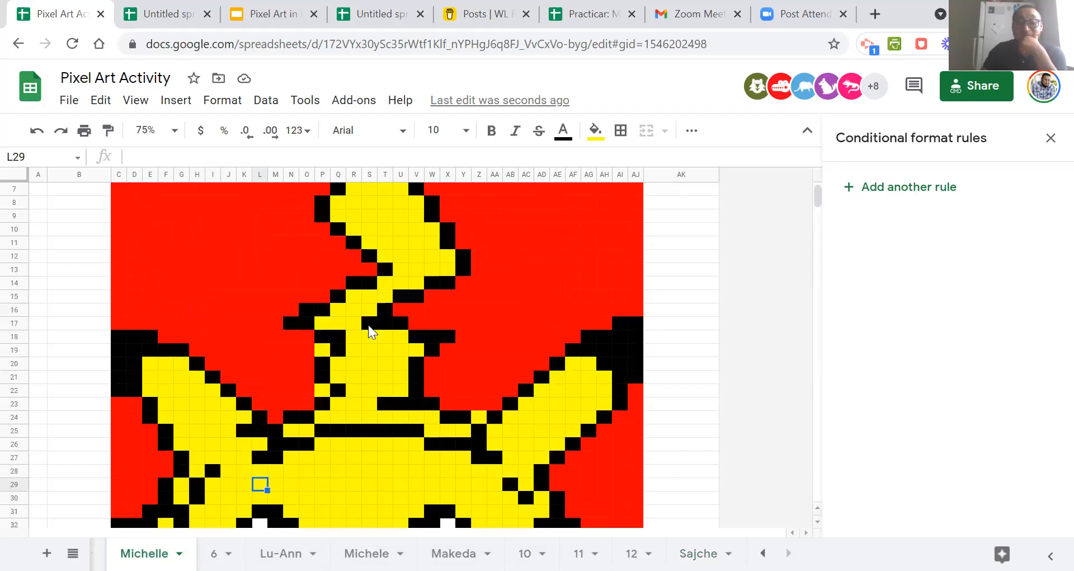
pyautogui.scroll(2, 383, 326)
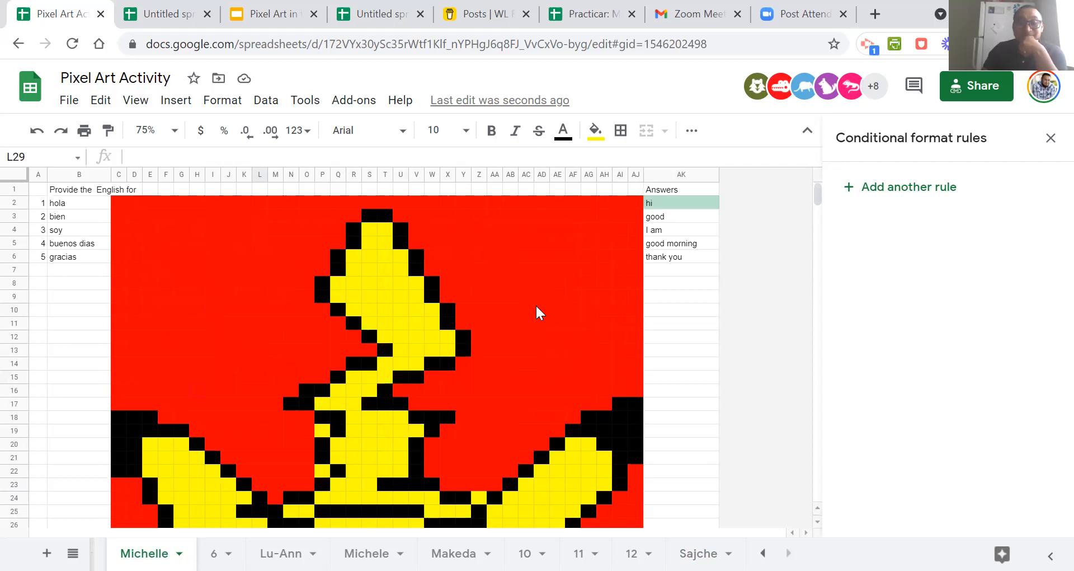
pyautogui.scroll(-4, 471, 298)
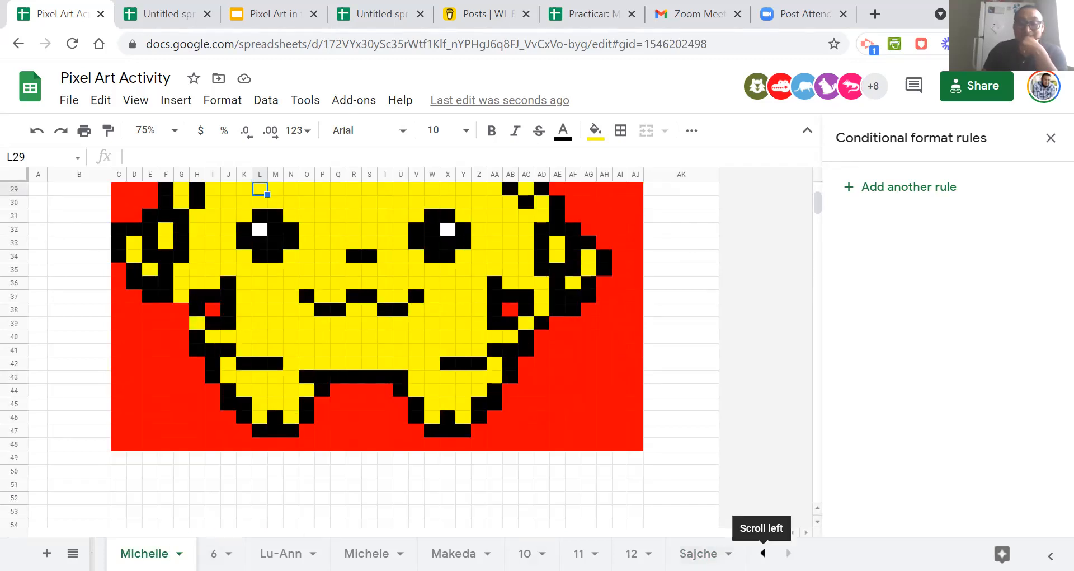
pyautogui.click(763, 553)
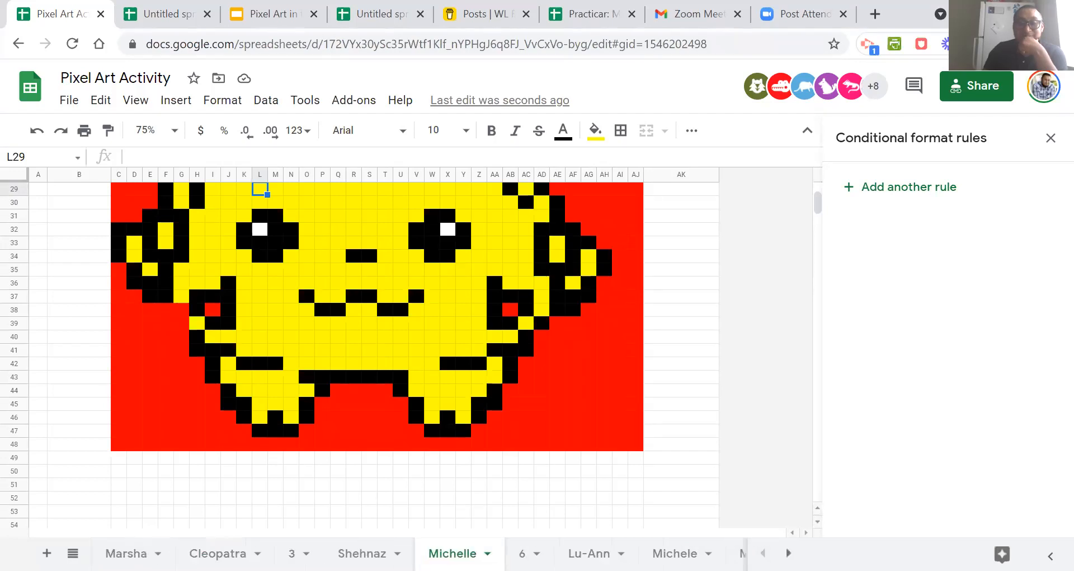
pyautogui.click(126, 553)
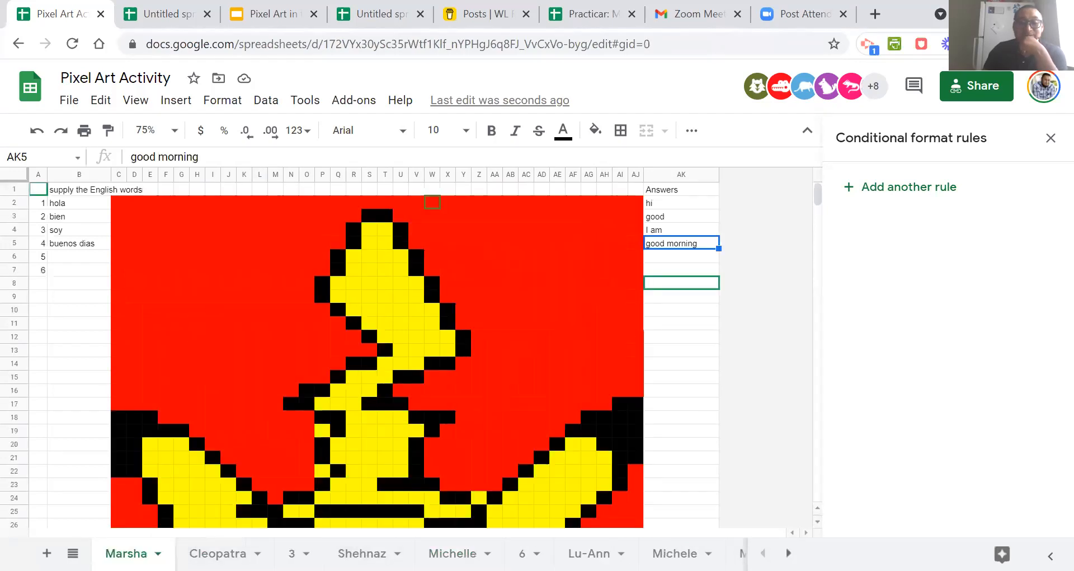
pyautogui.click(218, 553)
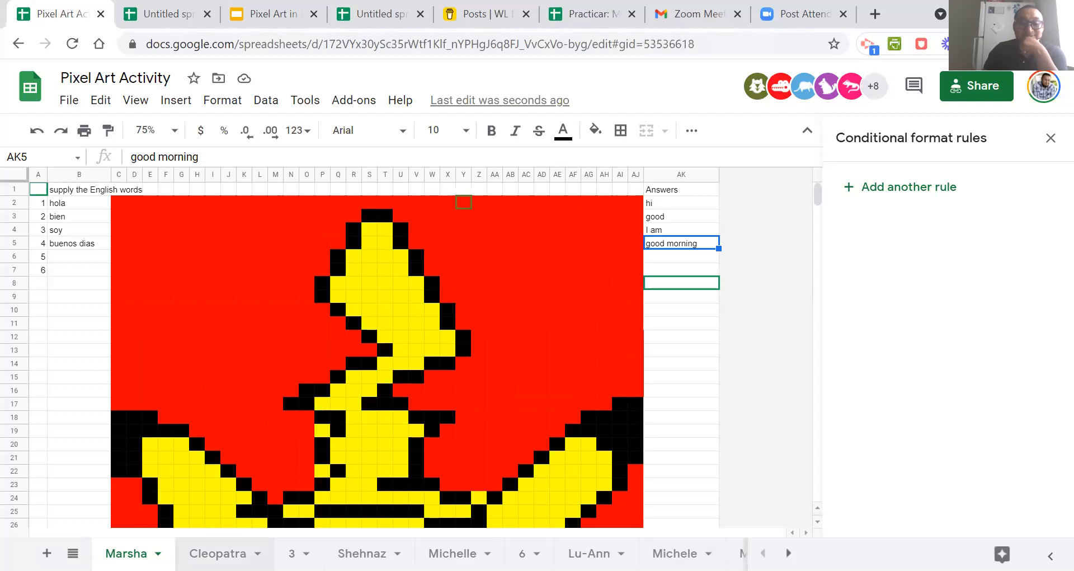
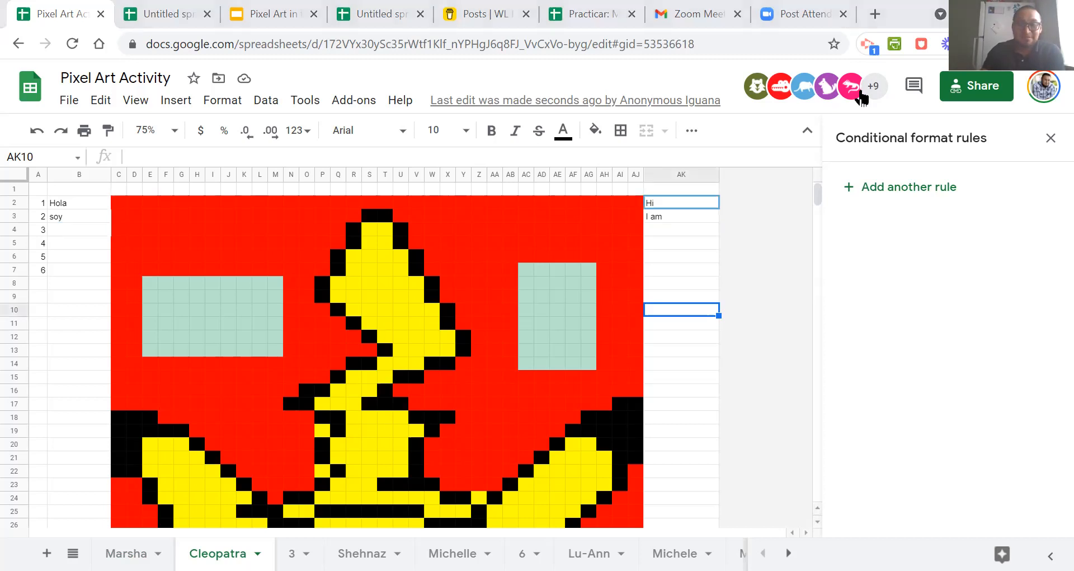
# Check the conditional format rule behind the coloured blocks on the second sheet, and review the pixel art on the third and fourth sheets.
pyautogui.click(556, 288)
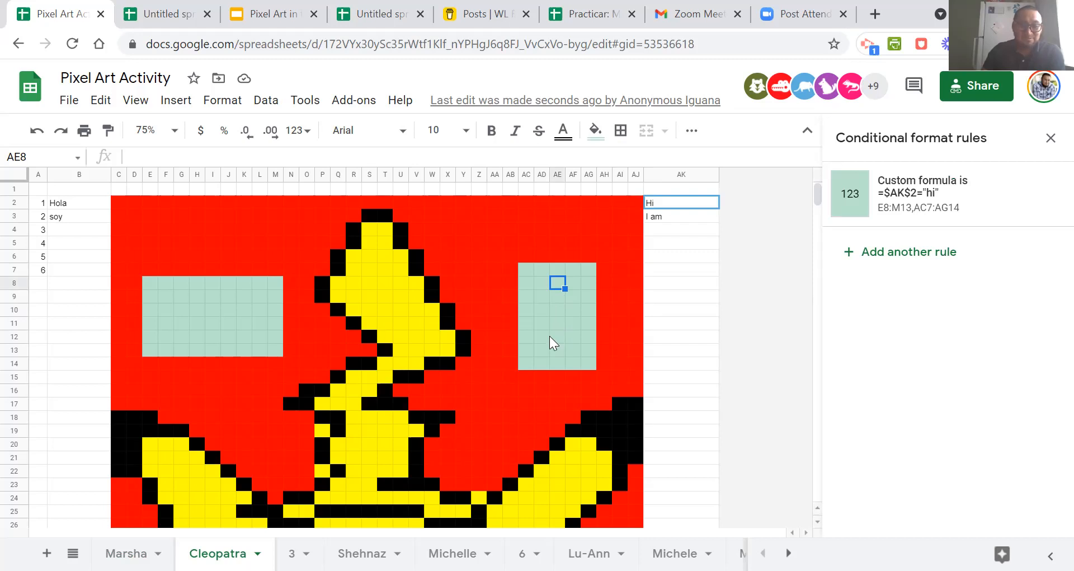
pyautogui.click(547, 336)
pyautogui.click(544, 286)
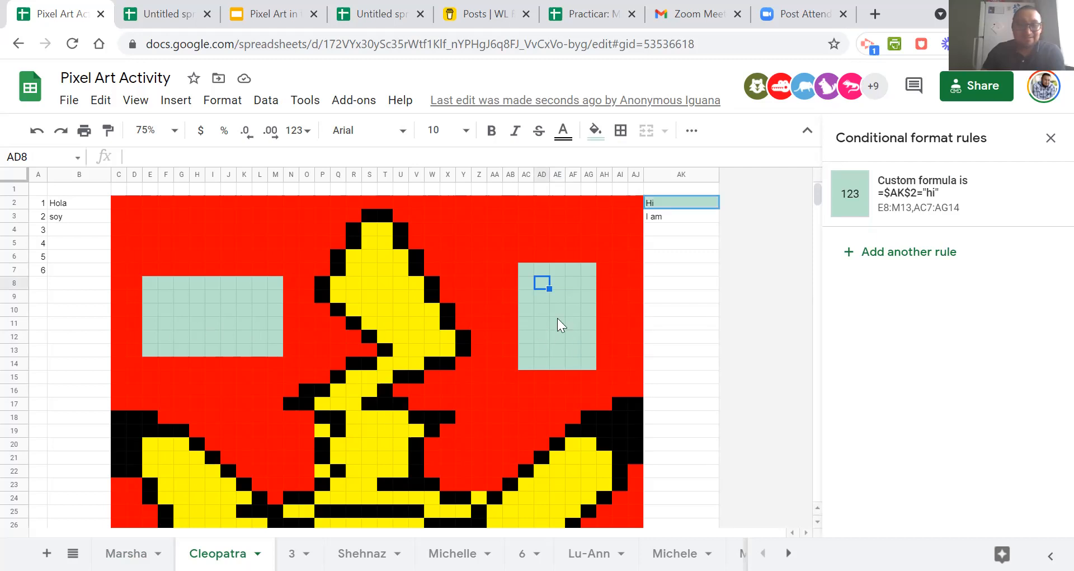
pyautogui.click(291, 553)
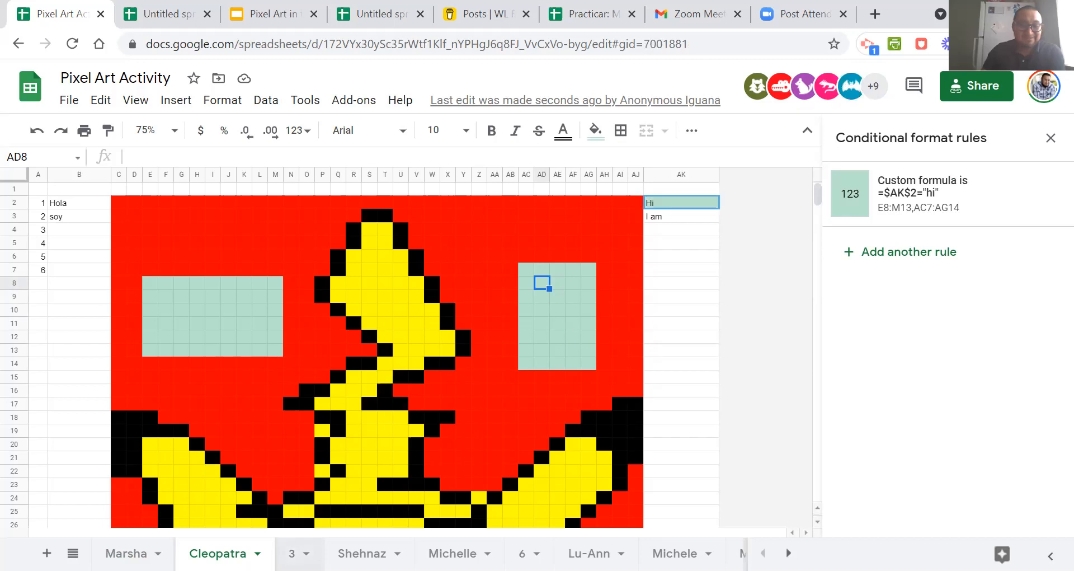
pyautogui.click(362, 552)
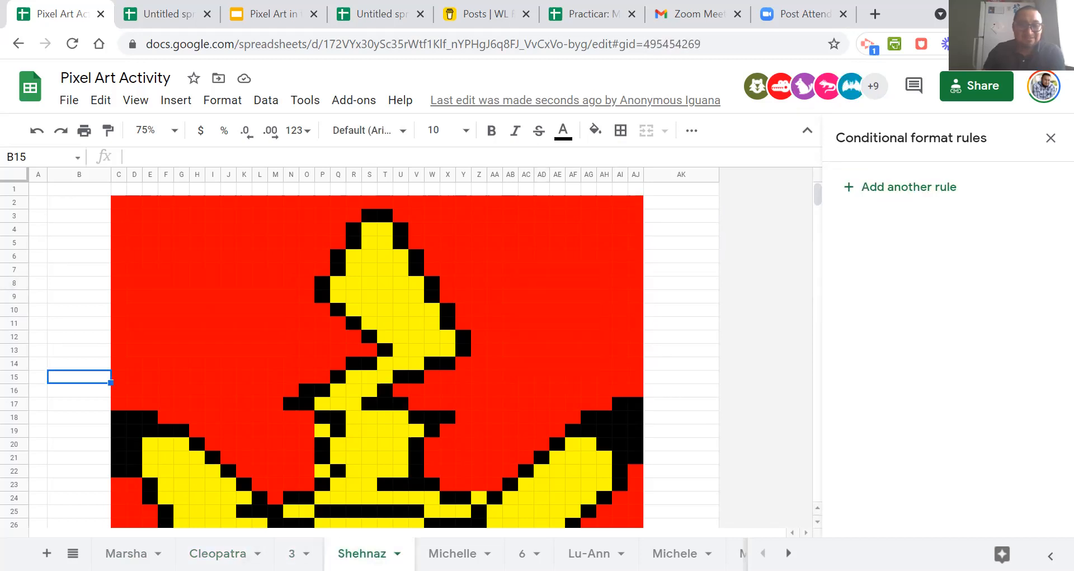
pyautogui.scroll(-7, 454, 470)
pyautogui.scroll(7, 455, 469)
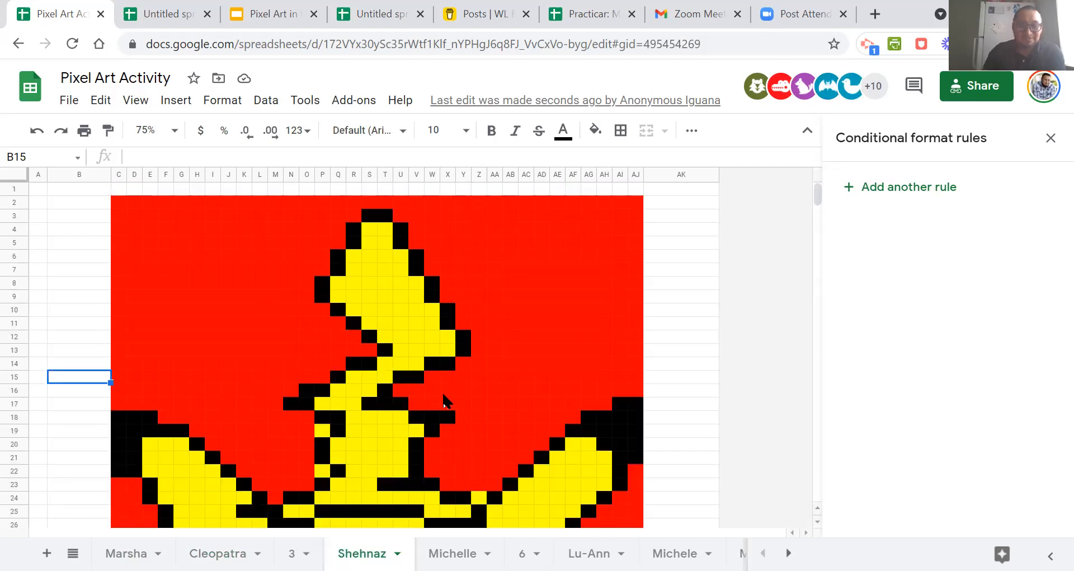
pyautogui.scroll(-3, 448, 401)
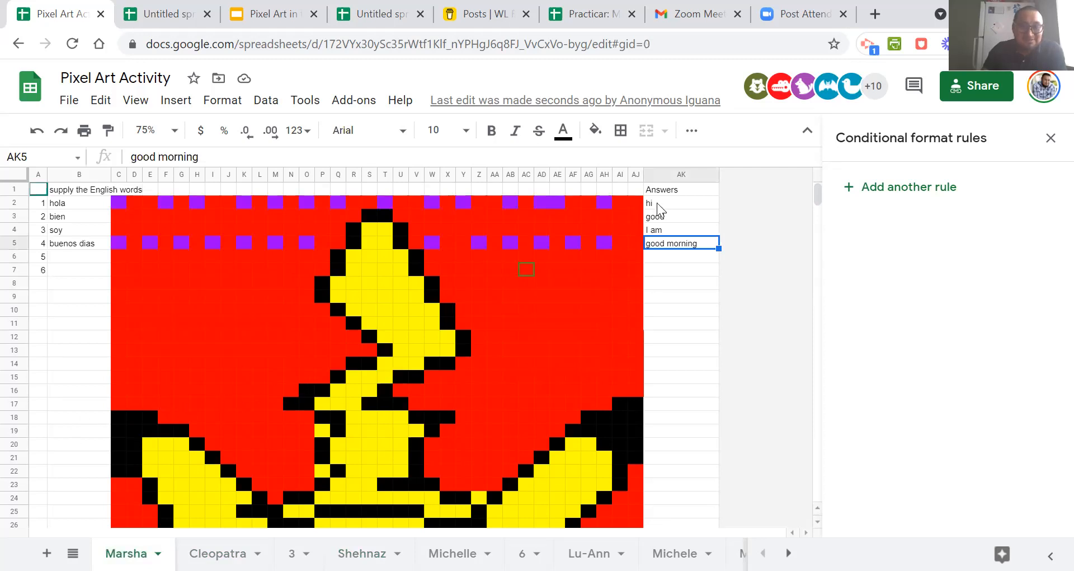
# Check which conditional format rules apply to the purple cells in rows 2 and 5 of the first sheet.
pyautogui.click(605, 203)
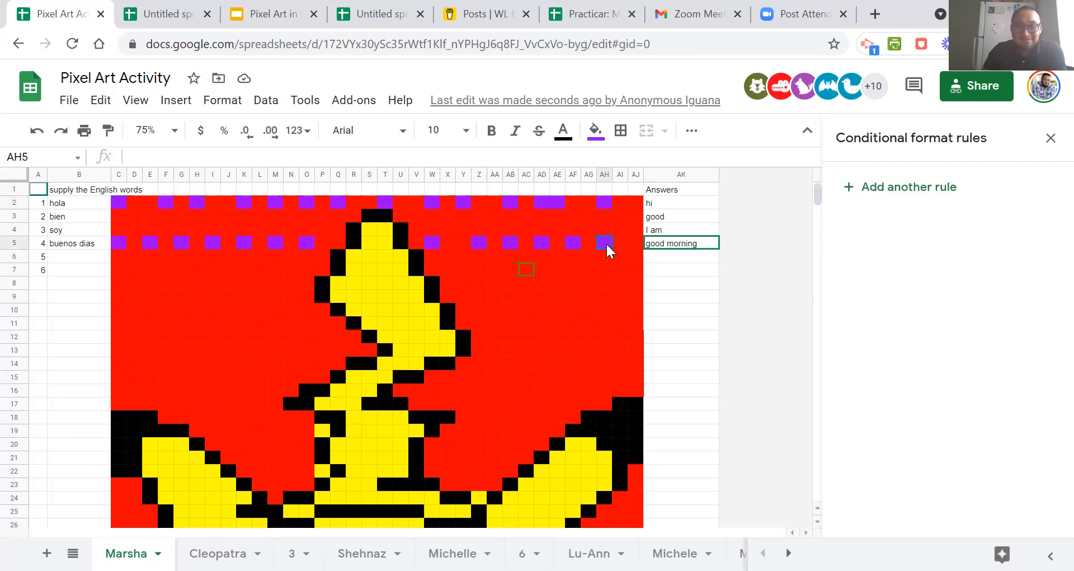
pyautogui.click(574, 243)
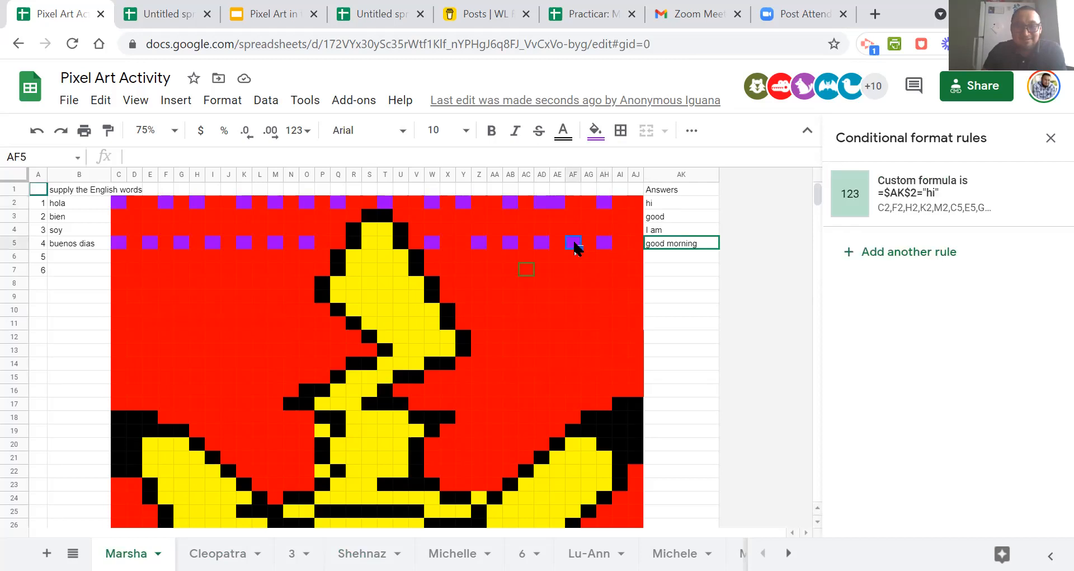
pyautogui.click(541, 243)
pyautogui.click(510, 242)
pyautogui.click(476, 246)
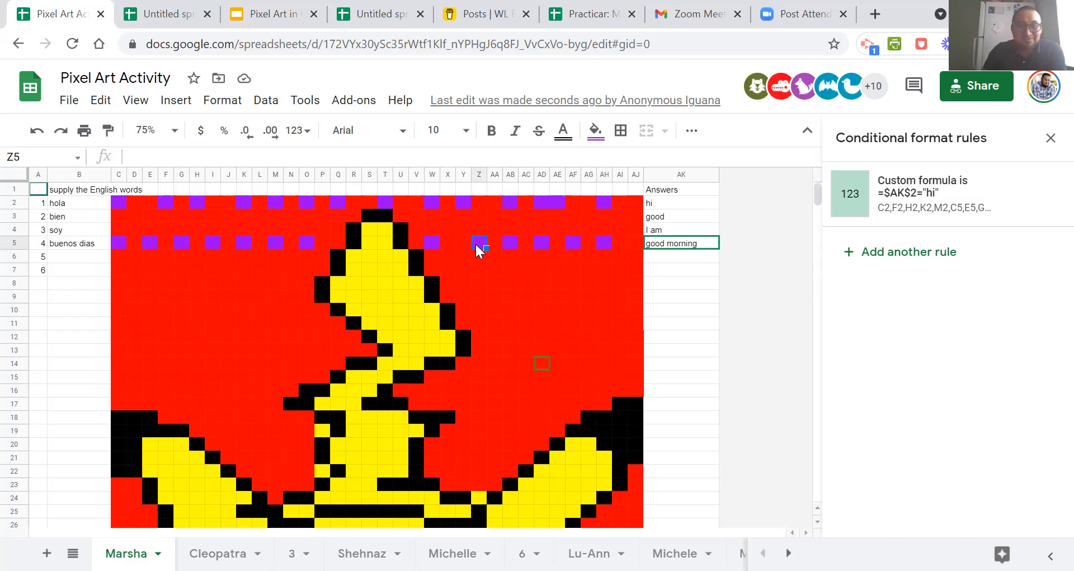
pyautogui.click(121, 204)
# Review the fifth sheet's pixel art, questions and the rule on its pink cell L4, and look at sheet 6.
pyautogui.click(453, 553)
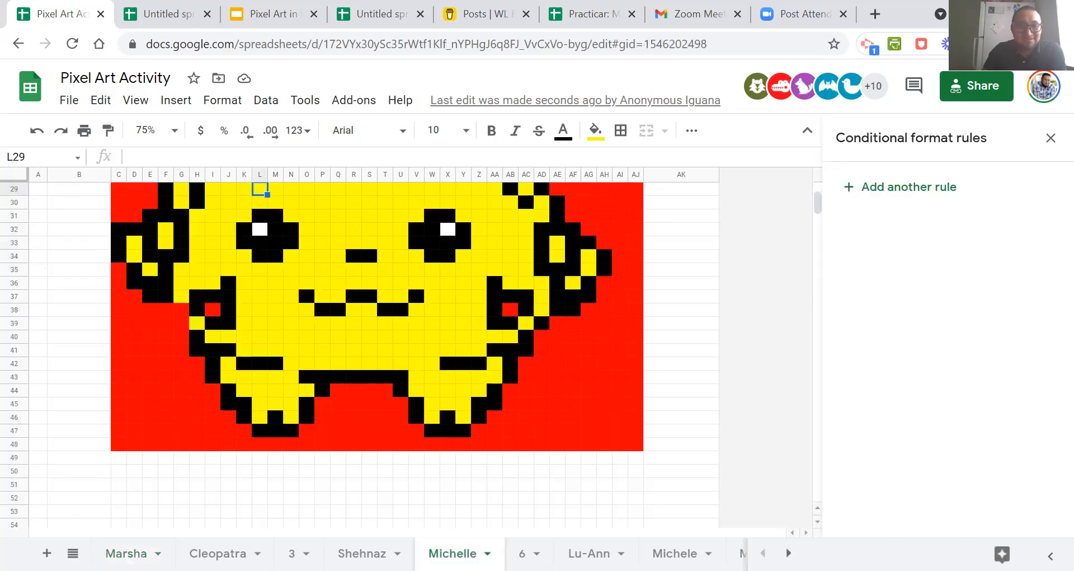
pyautogui.scroll(7, 470, 501)
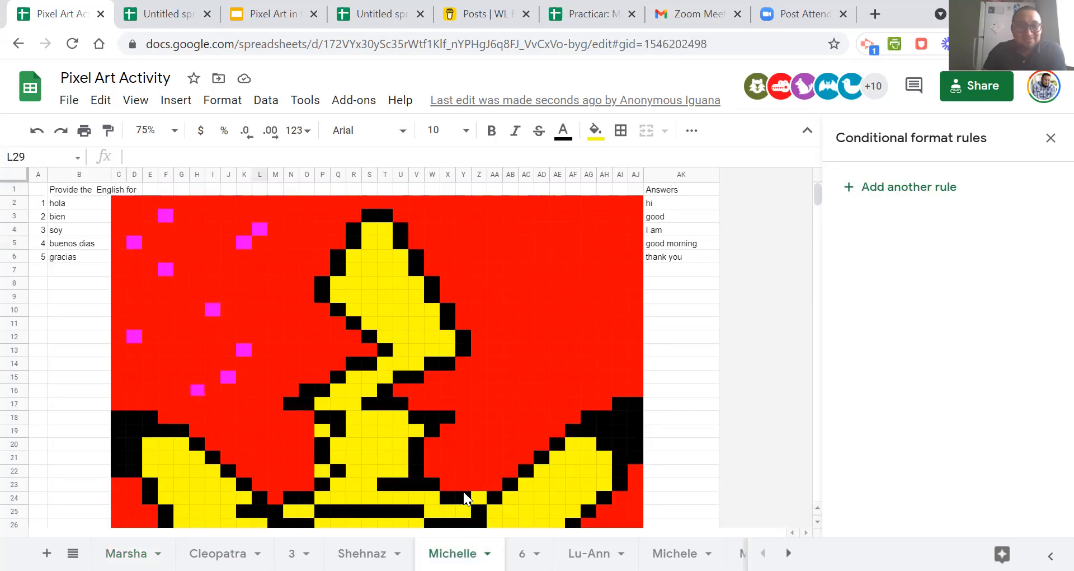
pyautogui.click(257, 227)
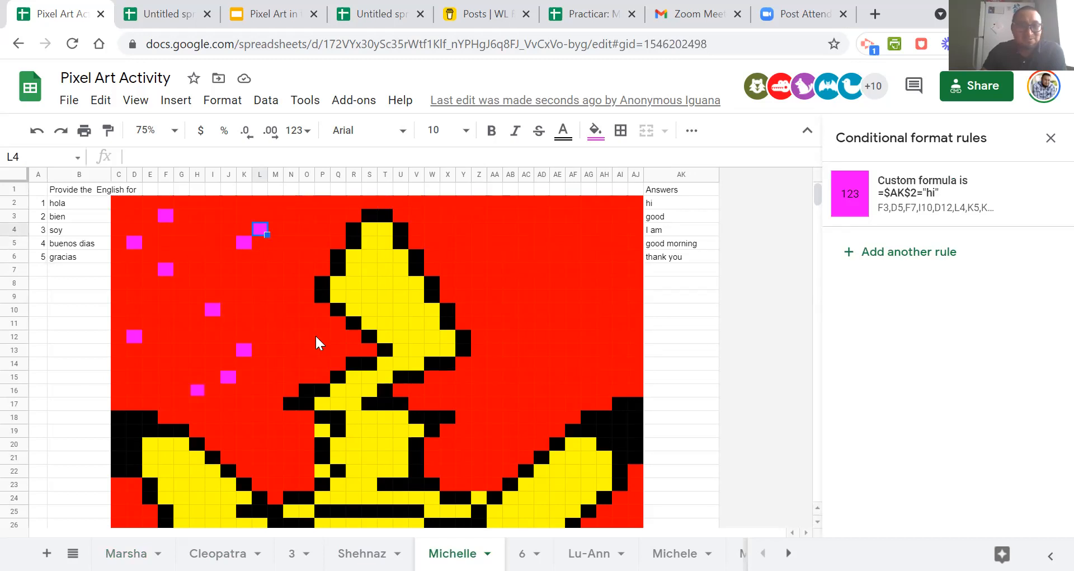
pyautogui.scroll(-7, 315, 334)
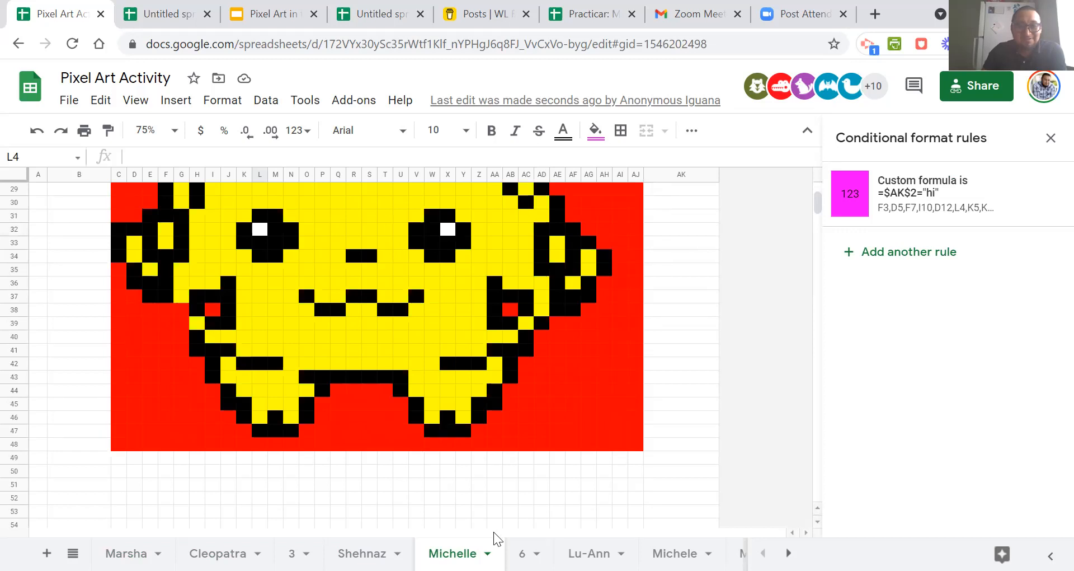
pyautogui.click(510, 540)
pyautogui.scroll(7, 501, 518)
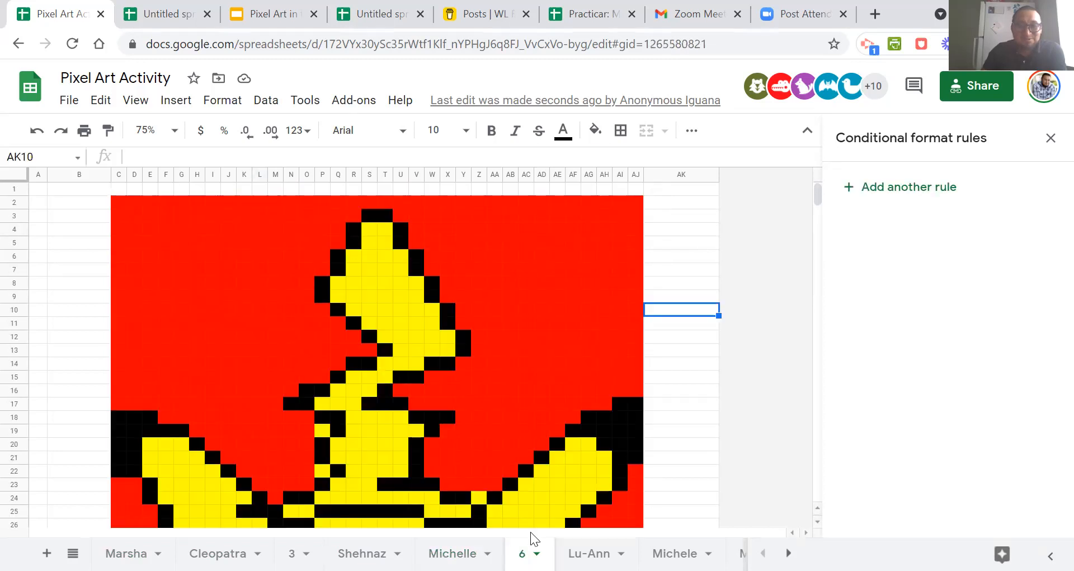
# Inspect the conditional format rules on cells M5 and N11 of the sheet about element positions.
pyautogui.click(585, 551)
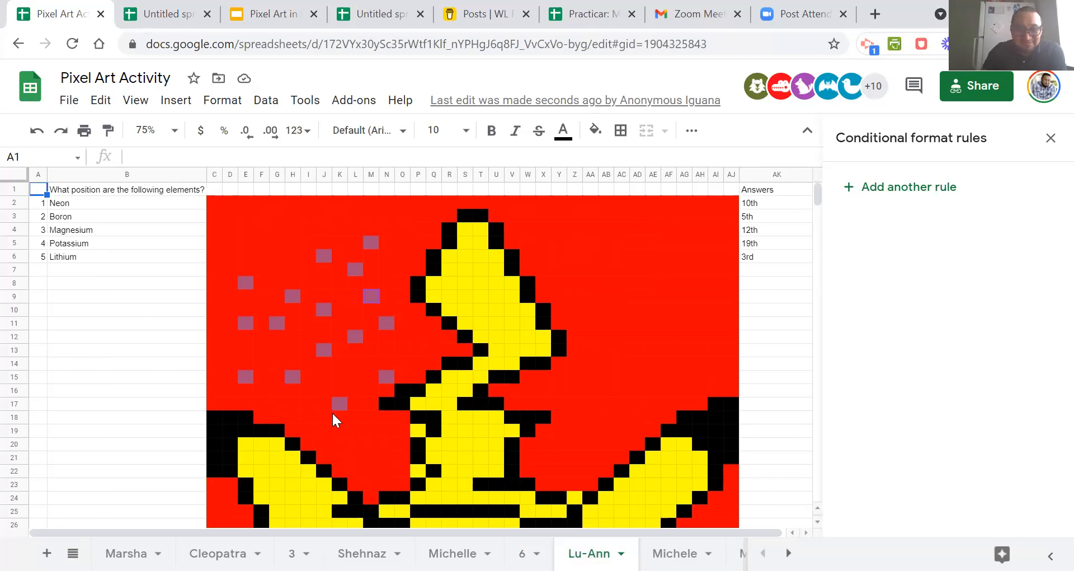
pyautogui.click(370, 243)
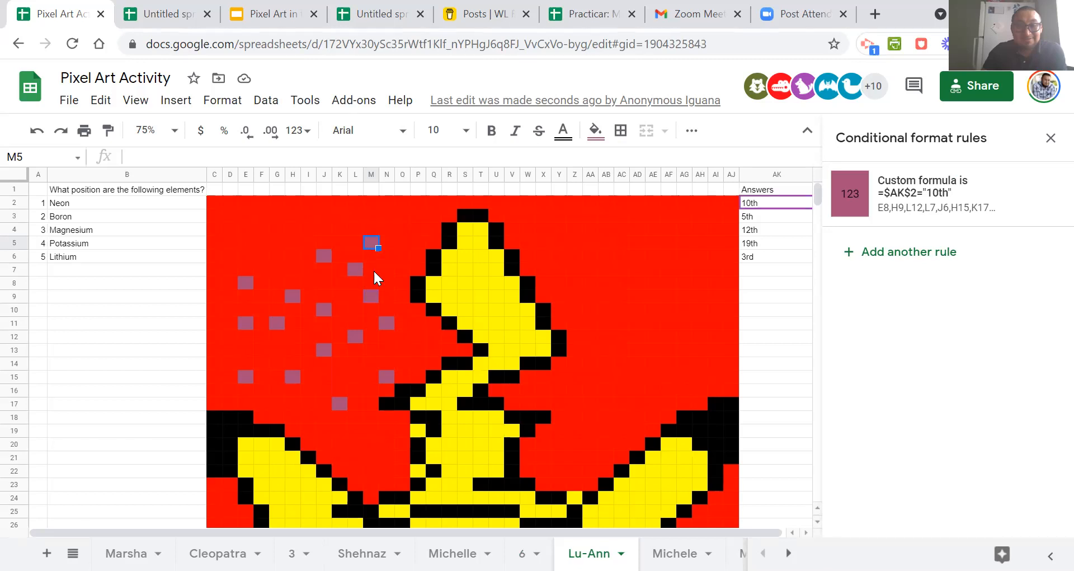
pyautogui.click(387, 323)
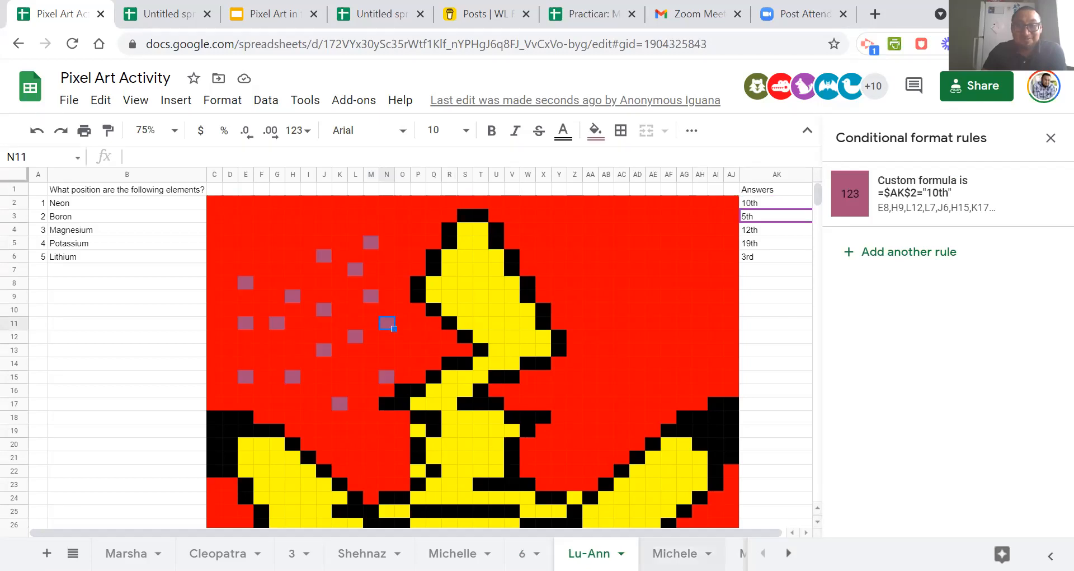
# Examine the pixel art and entries on the two participants' sheets that follow the element positions sheet.
pyautogui.click(675, 553)
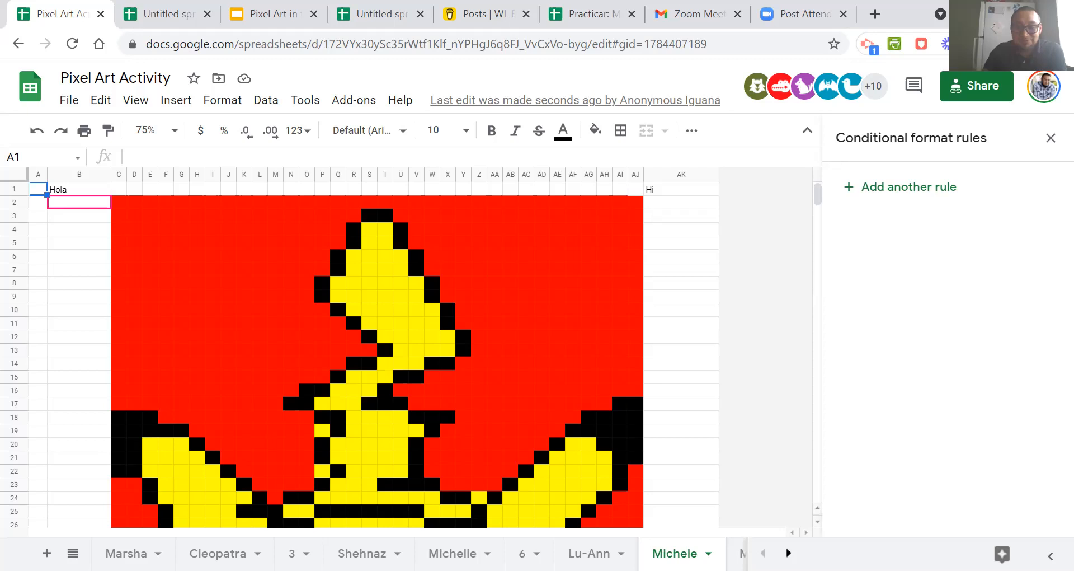
pyautogui.click(789, 553)
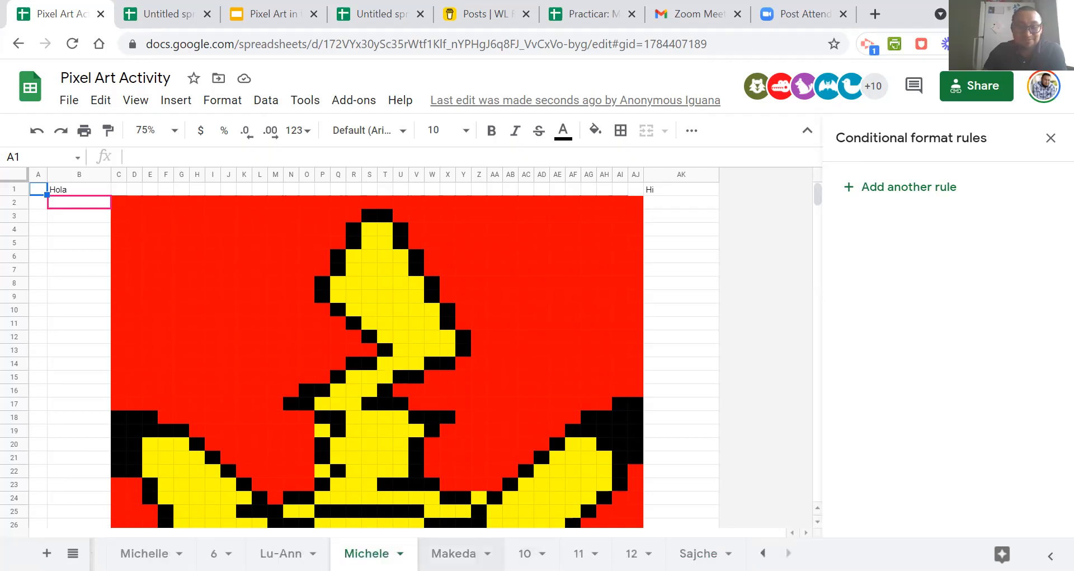
pyautogui.click(453, 553)
pyautogui.scroll(10, 529, 404)
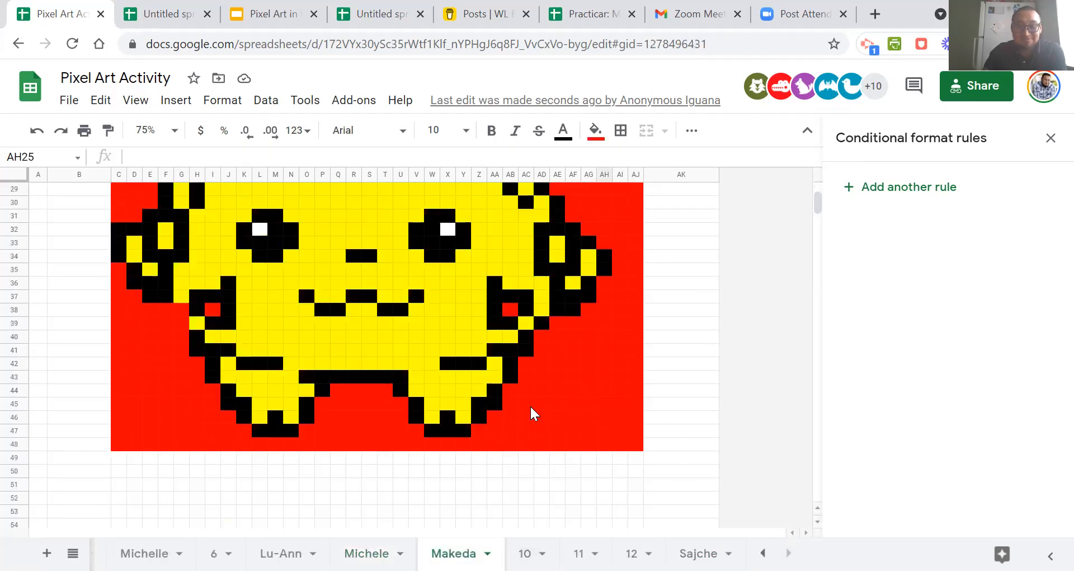
pyautogui.scroll(-5, 532, 409)
pyautogui.scroll(5, 531, 409)
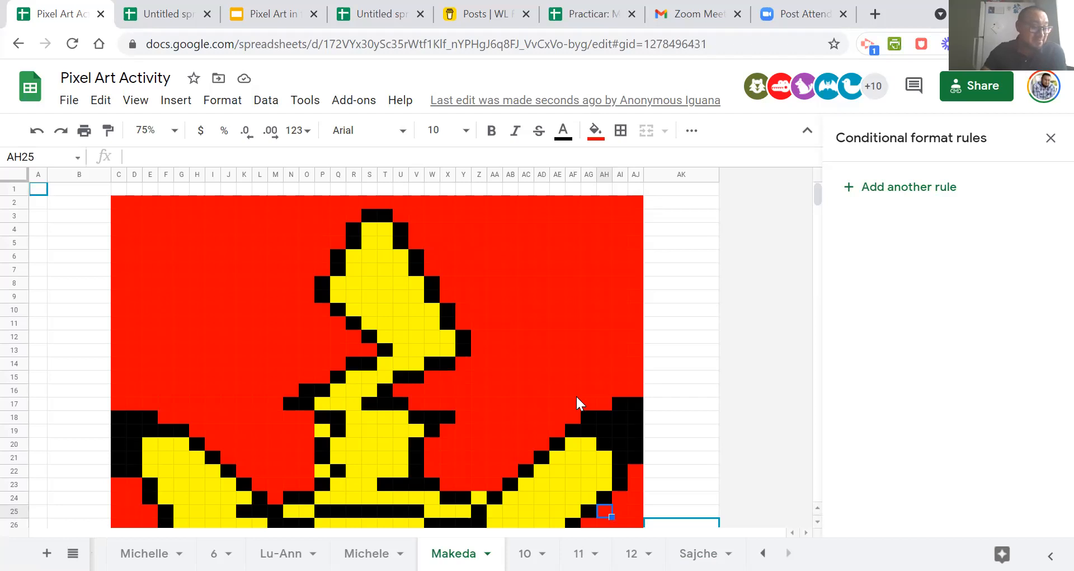
pyautogui.scroll(-10, 565, 366)
pyautogui.scroll(9, 567, 374)
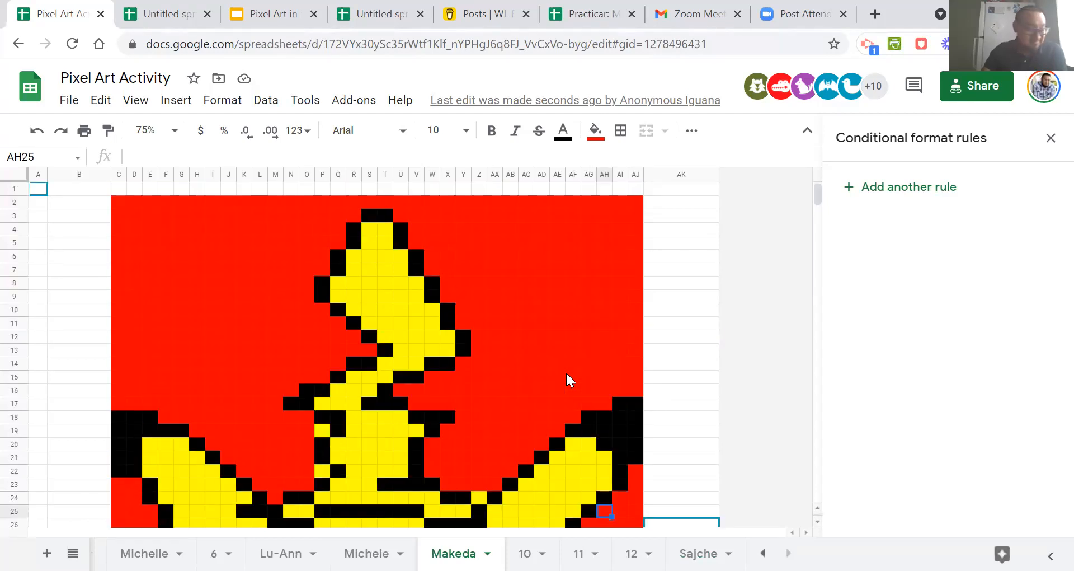
pyautogui.scroll(-4, 567, 374)
pyautogui.scroll(-5, 566, 371)
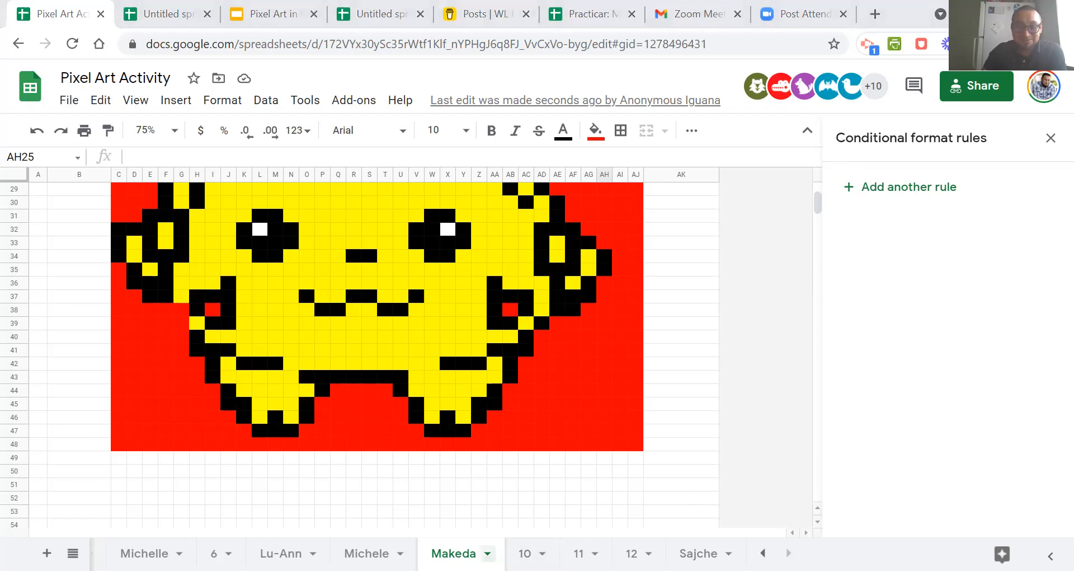
# On the sheet with only "Hola" and "Hi" in row 1, add a conditional format rule with the custom formula =$ak$2="hi".
pyautogui.click(366, 552)
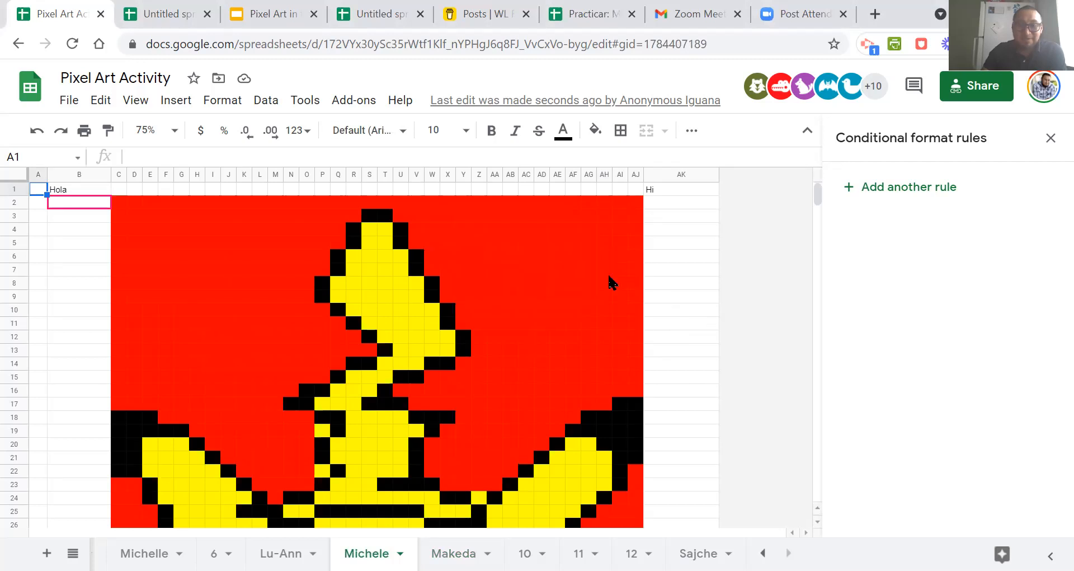
pyautogui.click(669, 192)
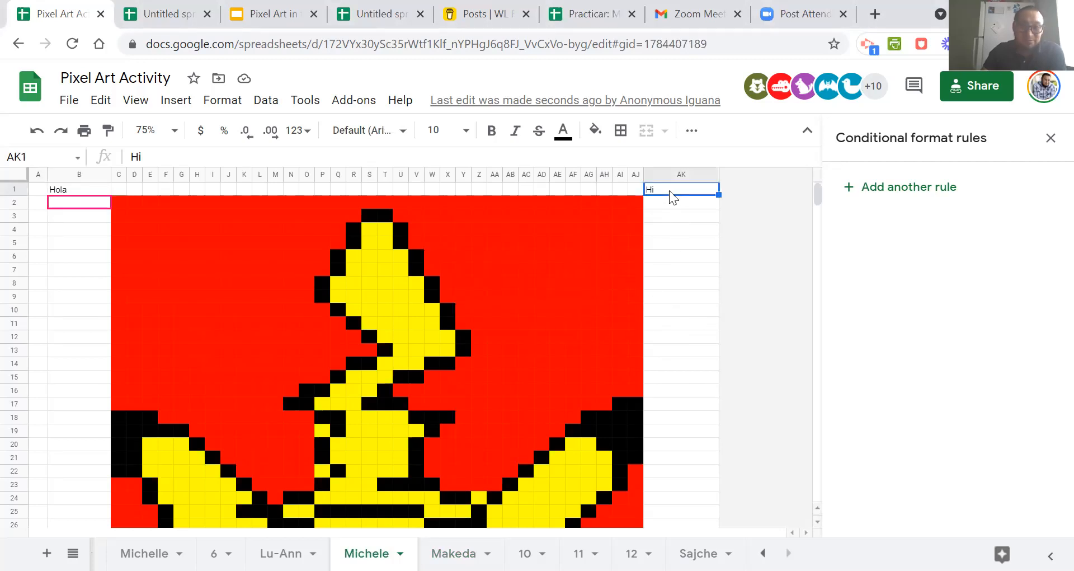
pyautogui.click(893, 189)
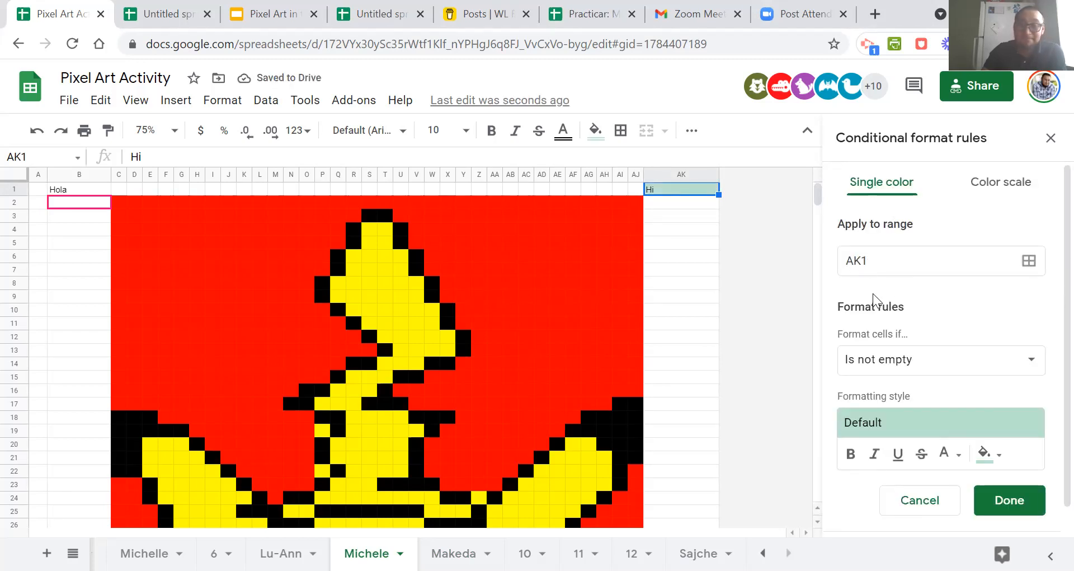
pyautogui.click(891, 375)
pyautogui.scroll(-5, 906, 419)
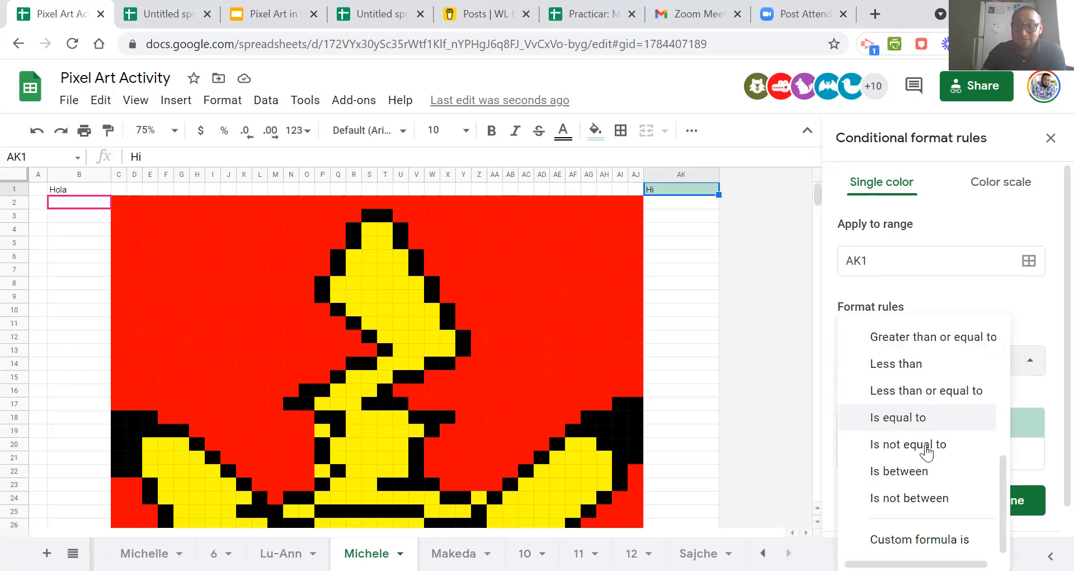
pyautogui.click(940, 540)
pyautogui.click(865, 398)
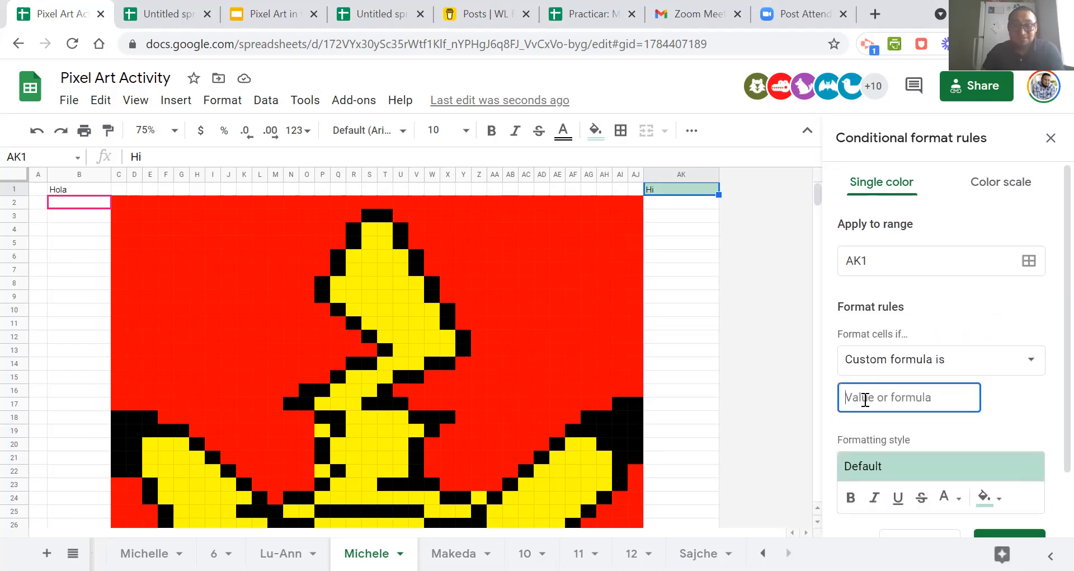
pyautogui.write('=$ak$2="hi"')
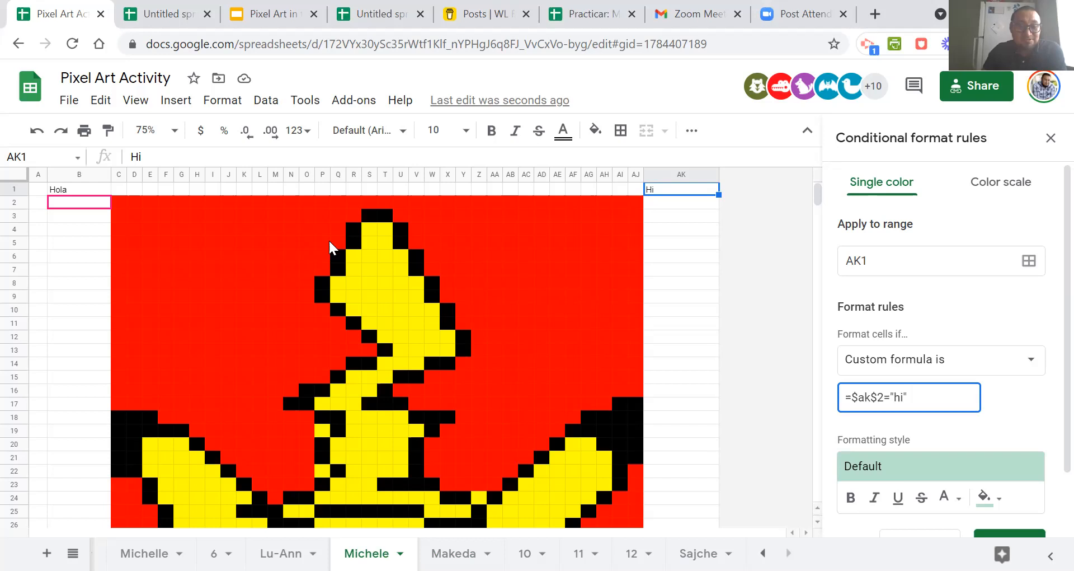
# Set the new rule's fill colour to blue.
pyautogui.scroll(-3, 845, 403)
pyautogui.click(1001, 422)
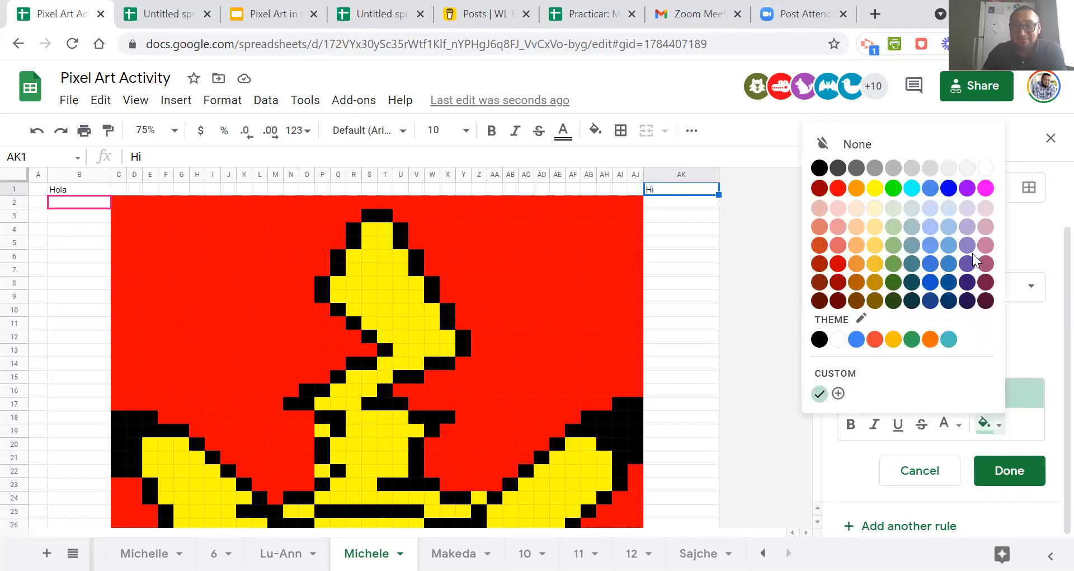
pyautogui.click(951, 191)
pyautogui.scroll(3, 985, 367)
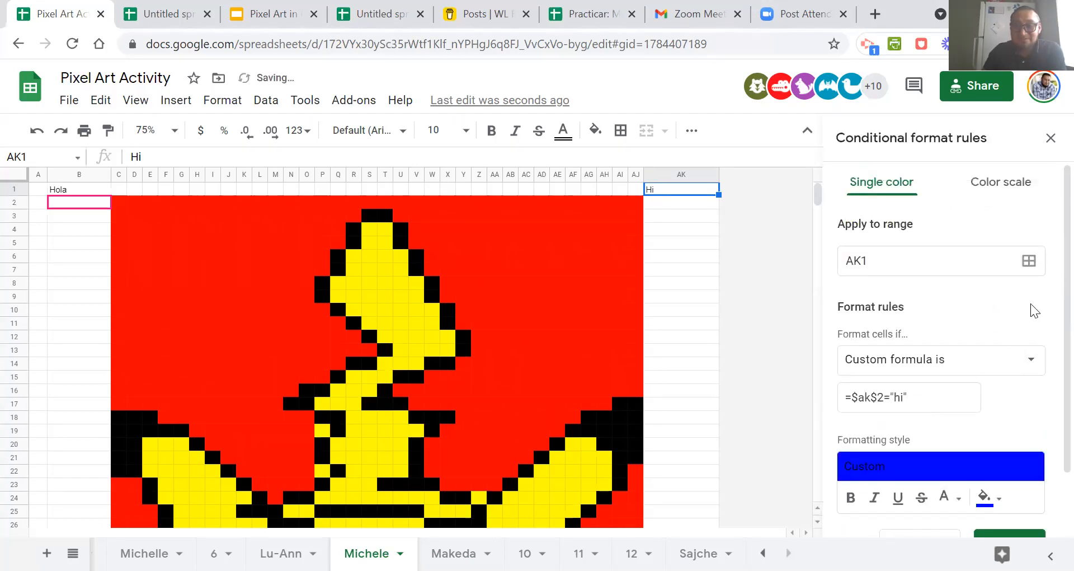
# Apply the "hi" rule to the ranges F4:F11, L5:L14, AB4:AC11 and Z15:AE19, and save the rule.
pyautogui.click(1029, 261)
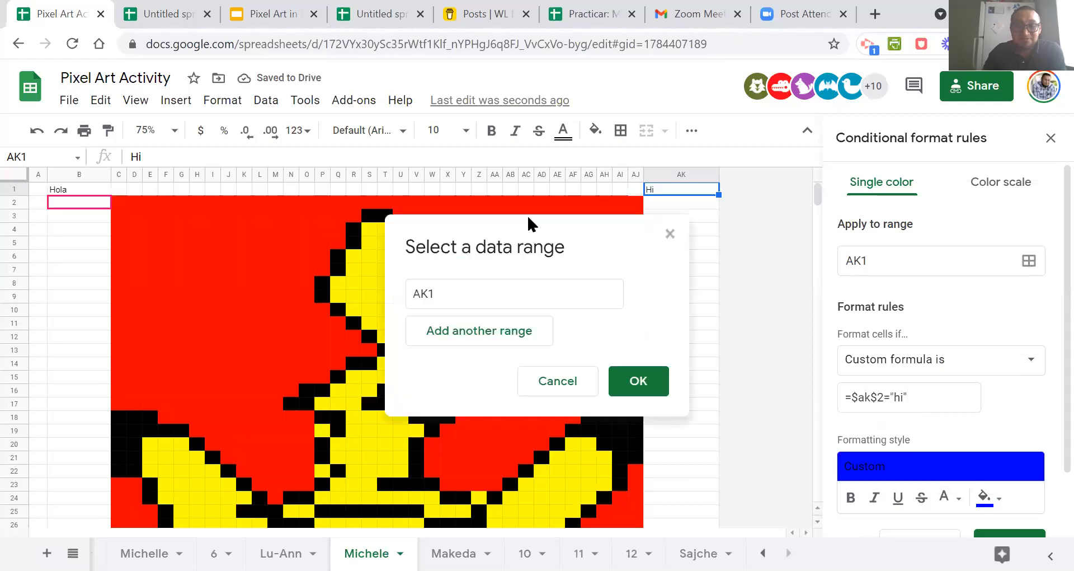
pyautogui.moveTo(166, 229); pyautogui.dragTo(169, 317)
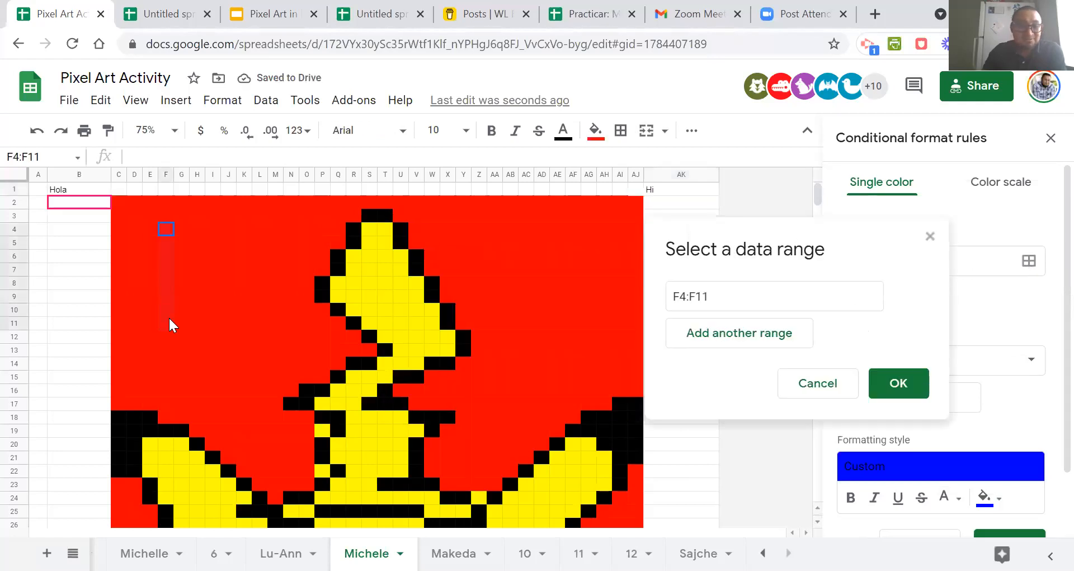
pyautogui.moveTo(260, 242); pyautogui.dragTo(260, 364)
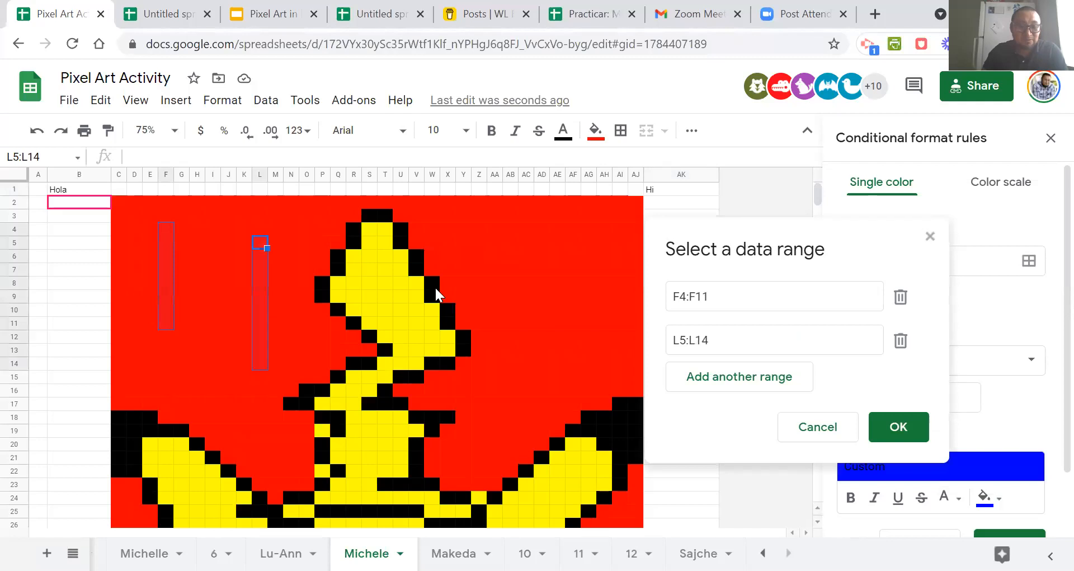
pyautogui.moveTo(515, 225); pyautogui.dragTo(527, 322)
pyautogui.moveTo(482, 431); pyautogui.dragTo(558, 376)
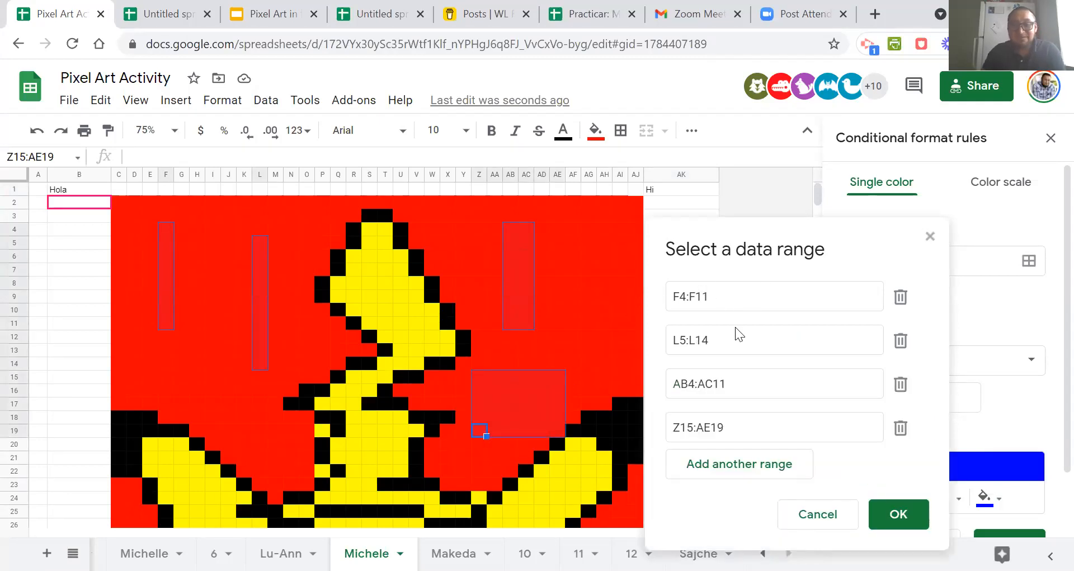
pyautogui.click(897, 512)
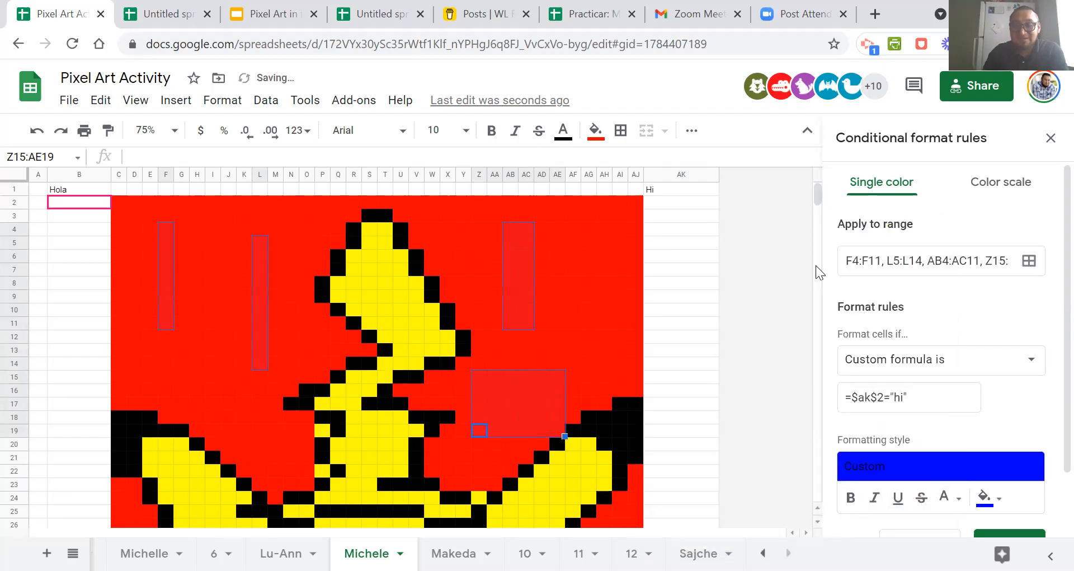
pyautogui.scroll(-1, 951, 392)
pyautogui.click(1009, 476)
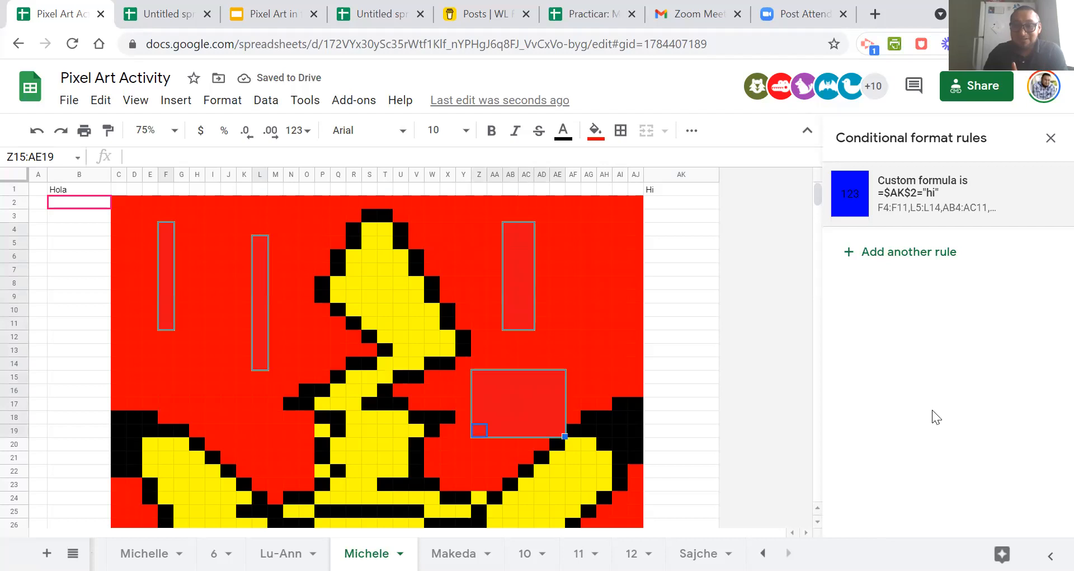
# Reset the fill colour of the four ranges the "hi" rule applies to.
pyautogui.click(596, 132)
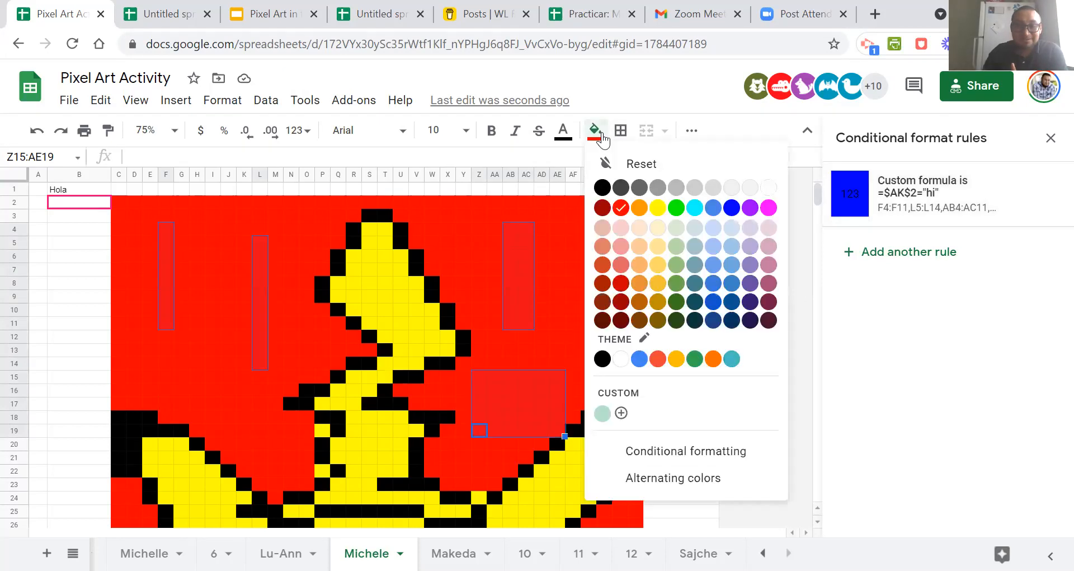
pyautogui.click(625, 164)
pyautogui.click(602, 296)
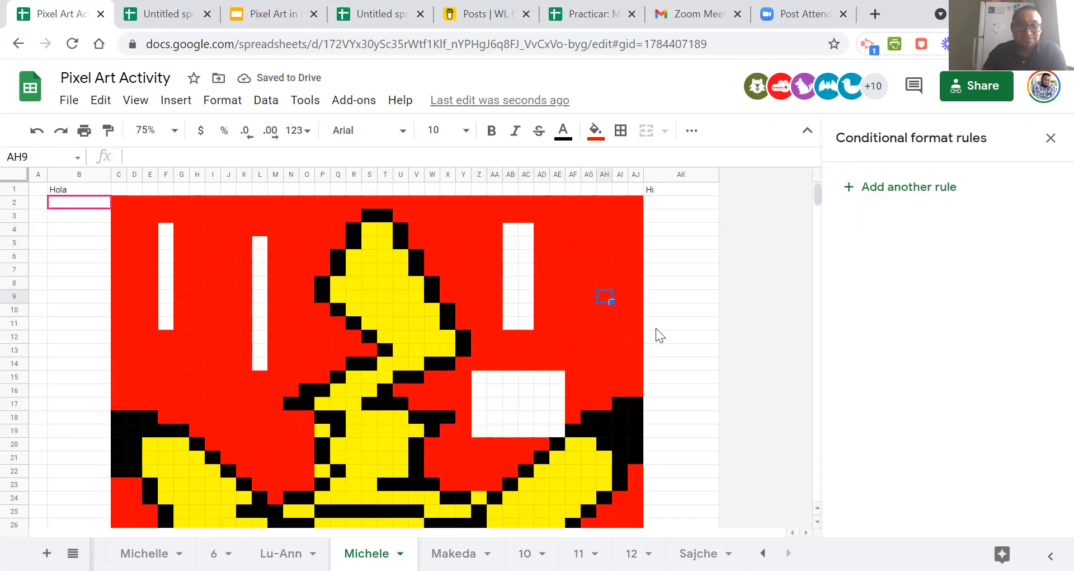
# Correct the cell reference in the "hi" rule so its custom formula is =$AK$1="hi", and save it.
pyautogui.click(671, 188)
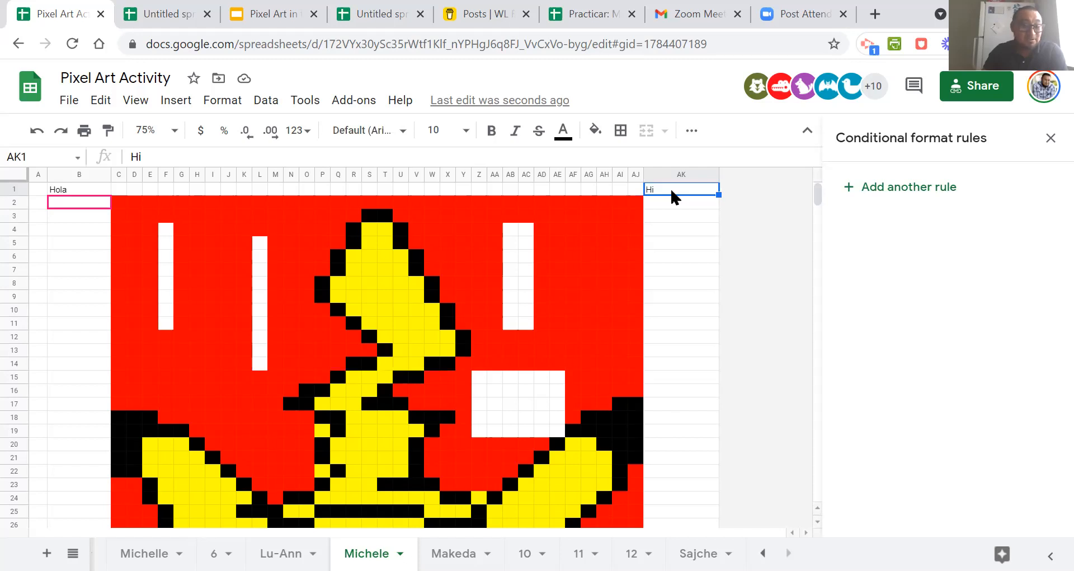
pyautogui.click(672, 206)
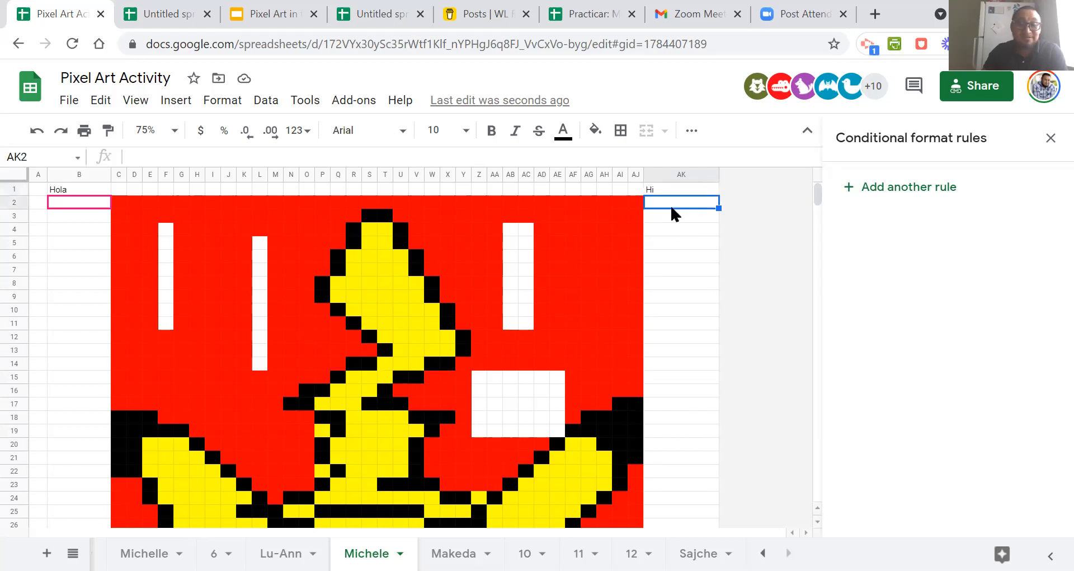
pyautogui.click(668, 192)
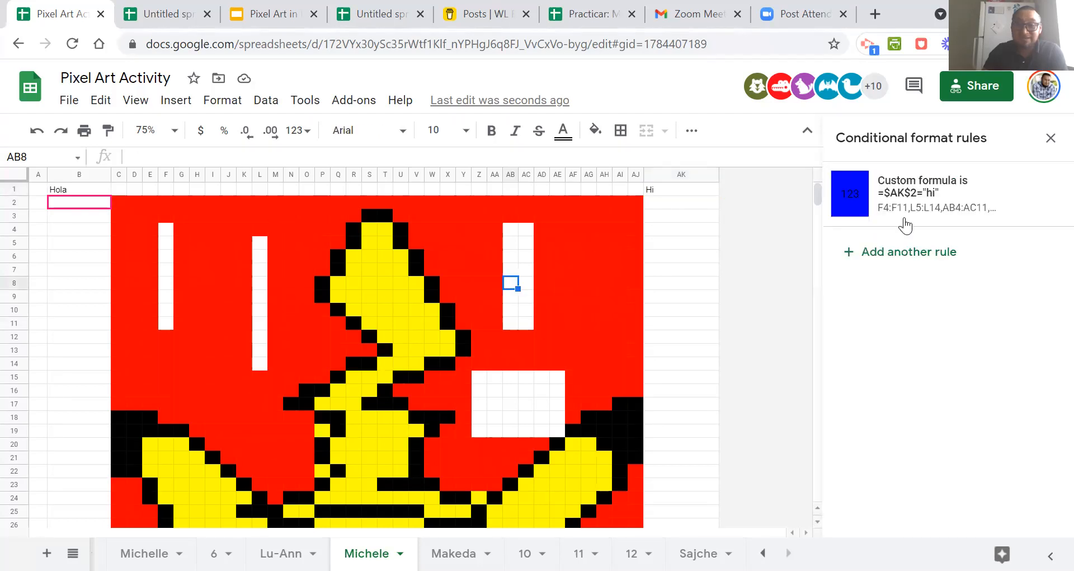
pyautogui.click(908, 205)
pyautogui.click(880, 397)
pyautogui.moveTo(883, 400); pyautogui.dragTo(886, 399)
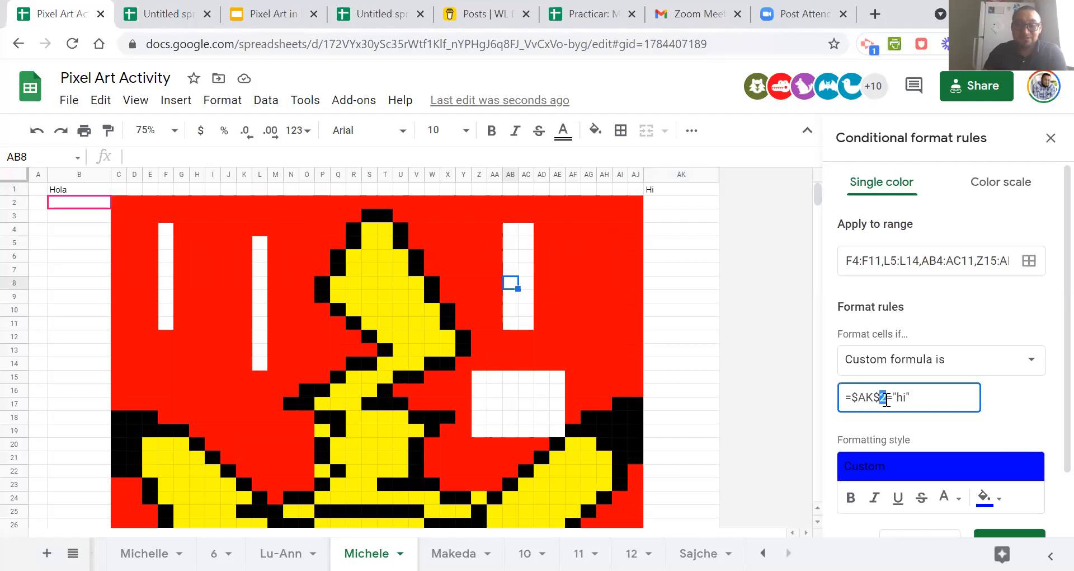
pyautogui.write('1')
pyautogui.scroll(-2, 925, 416)
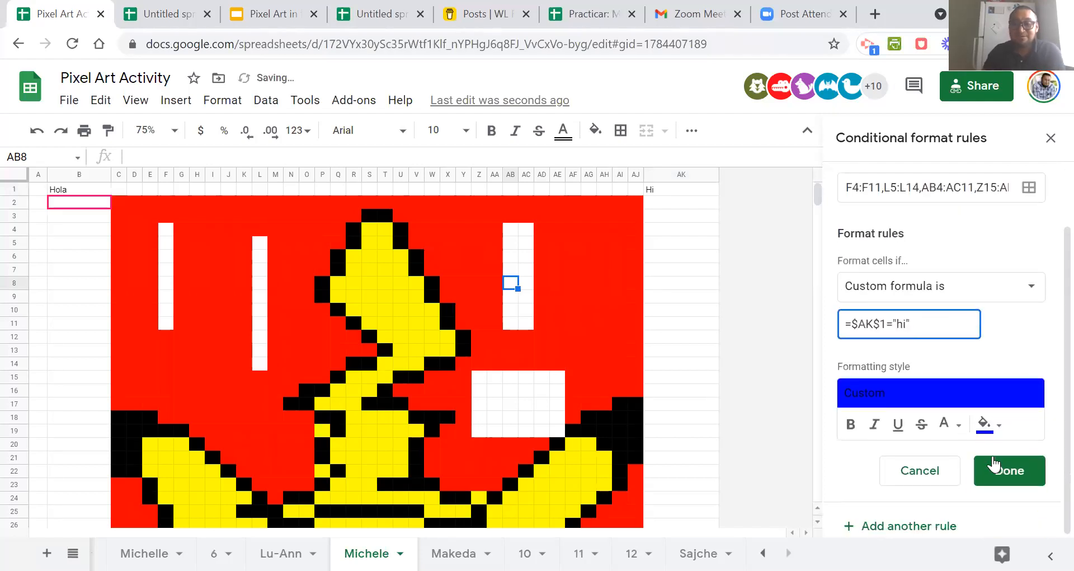
pyautogui.click(1006, 469)
pyautogui.click(757, 297)
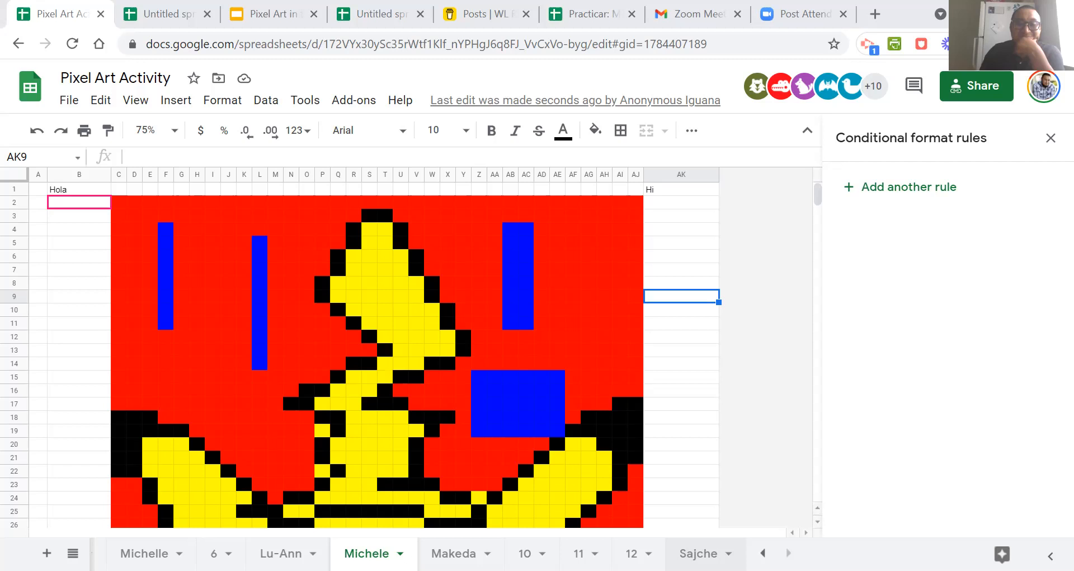
# Look through the other participants' sheets, including the element positions sheet and the "Provide the English for" sheet.
pyautogui.click(579, 553)
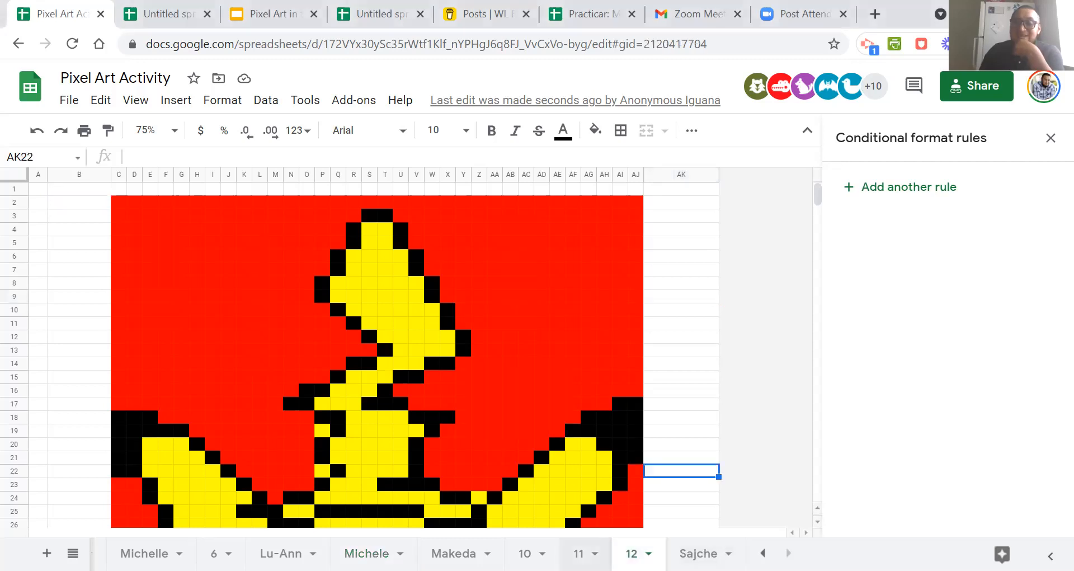
pyautogui.click(524, 552)
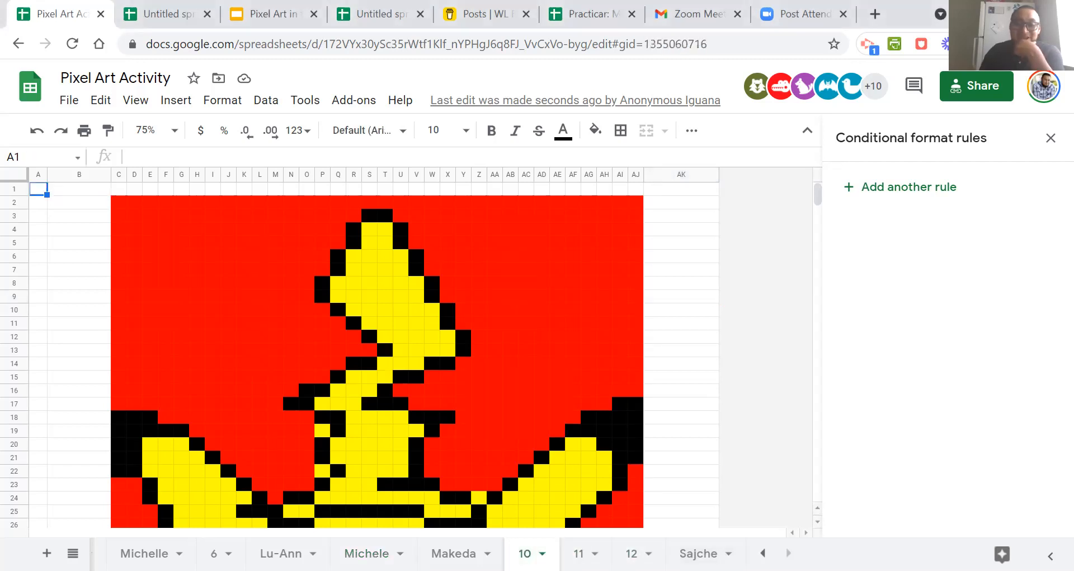
pyautogui.click(454, 553)
pyautogui.click(366, 552)
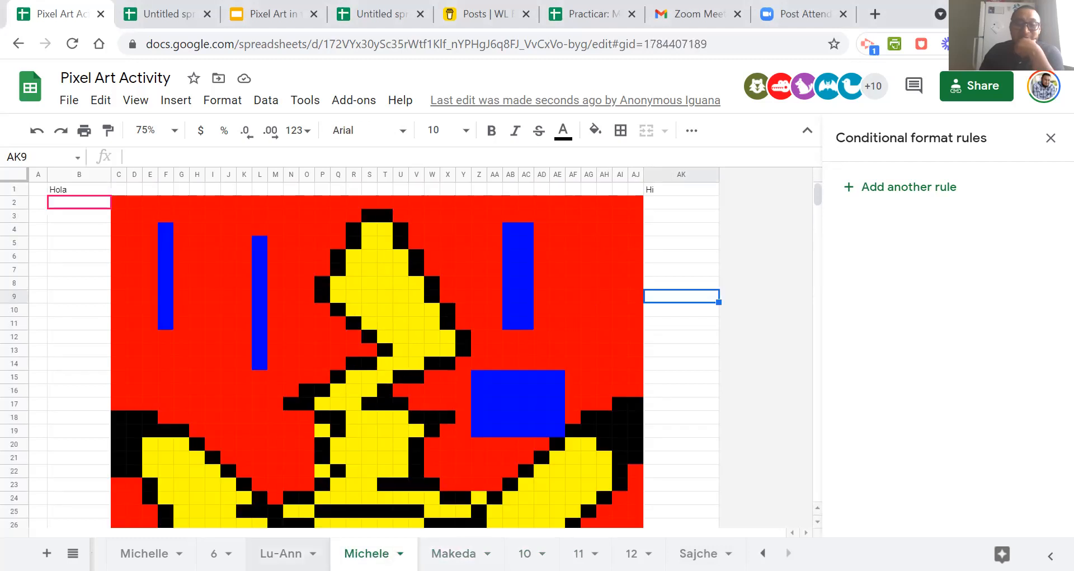
pyautogui.click(281, 552)
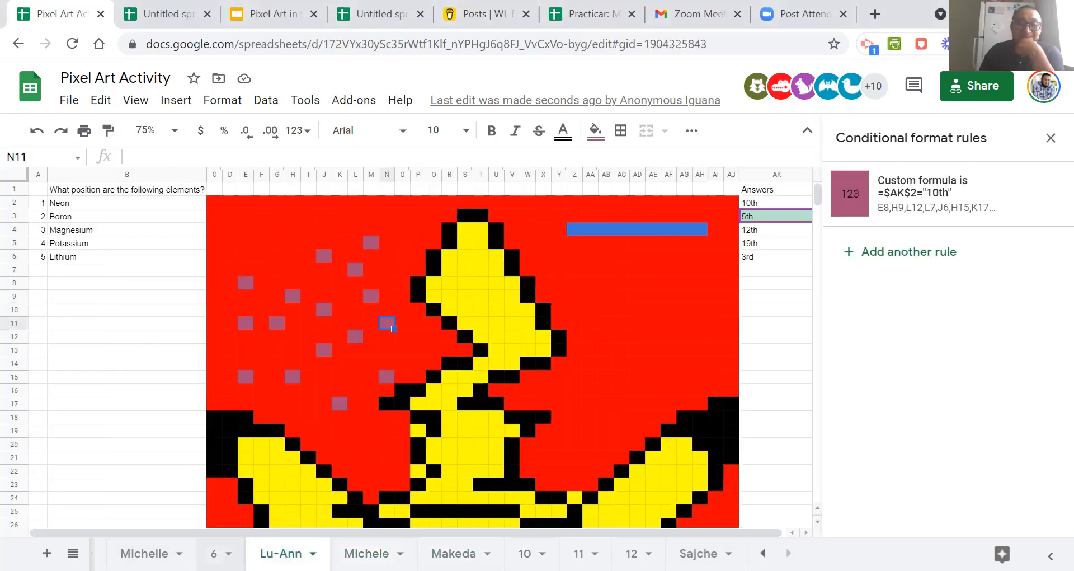
pyautogui.click(214, 553)
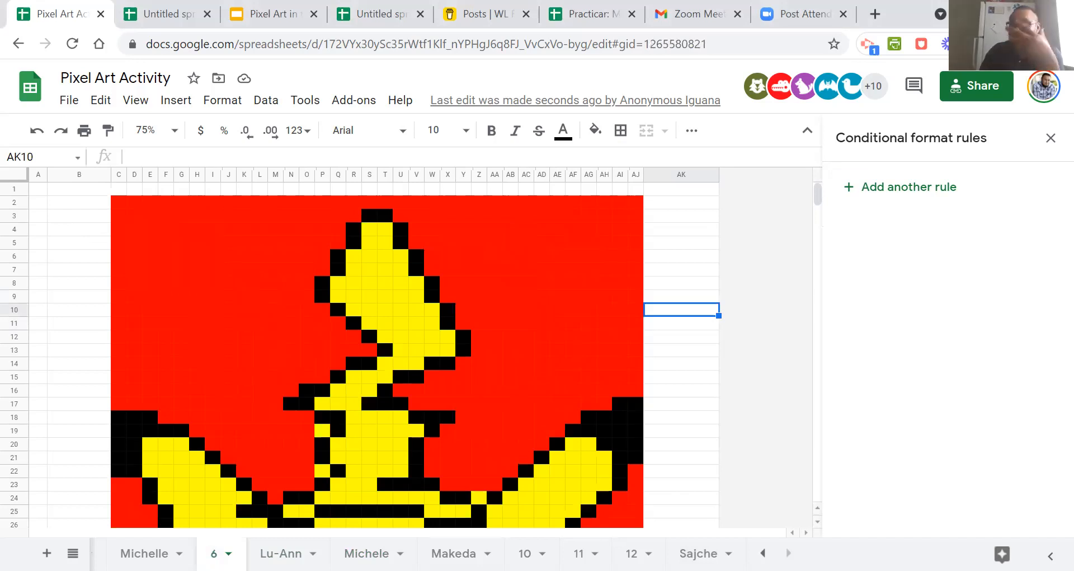
pyautogui.click(144, 553)
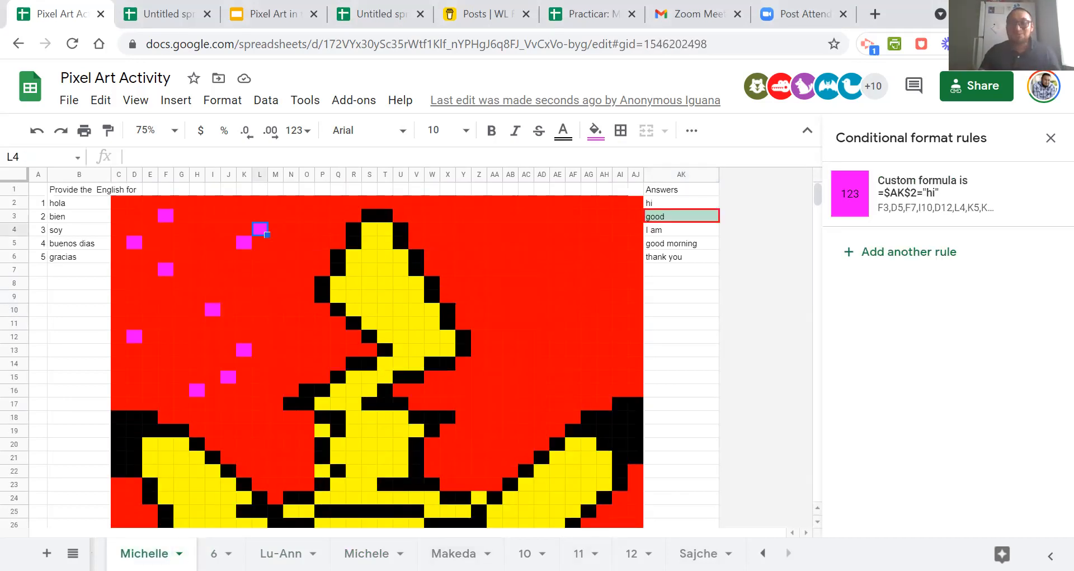
# On the "supply the English words" sheet, enter chico as an answer in cell AK6.
pyautogui.click(698, 553)
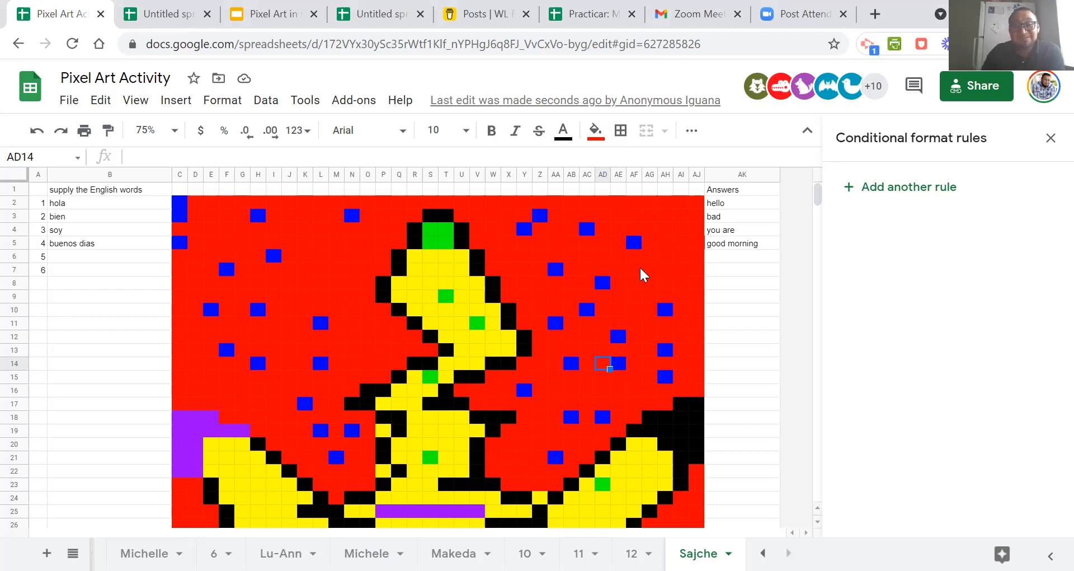
pyautogui.click(746, 258)
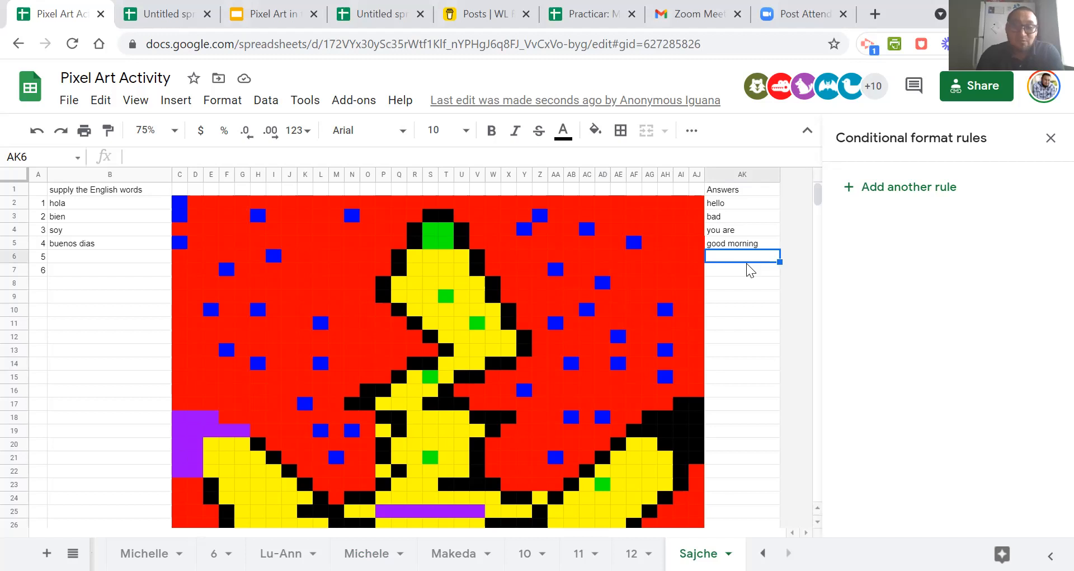
pyautogui.write('B')
pyautogui.press('BackSpace')
pyautogui.press('BackSpace')
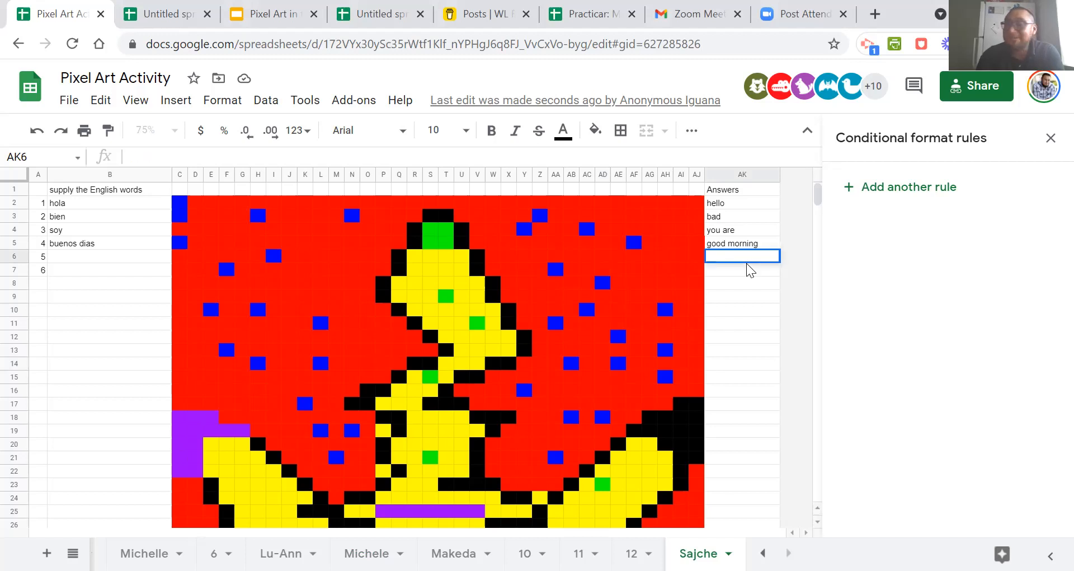
pyautogui.write('chico')
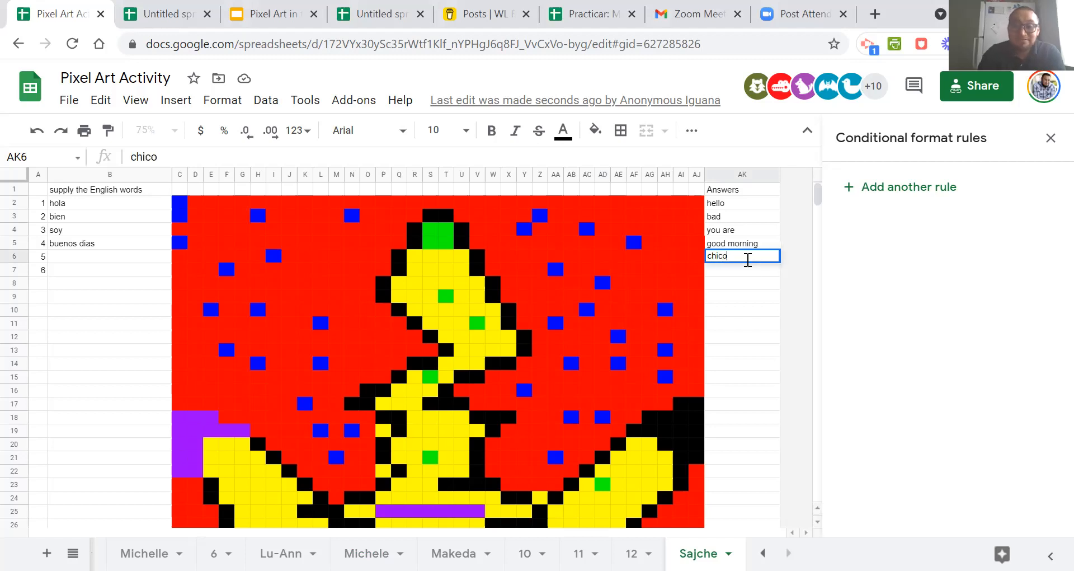
pyautogui.click(736, 303)
pyautogui.click(732, 262)
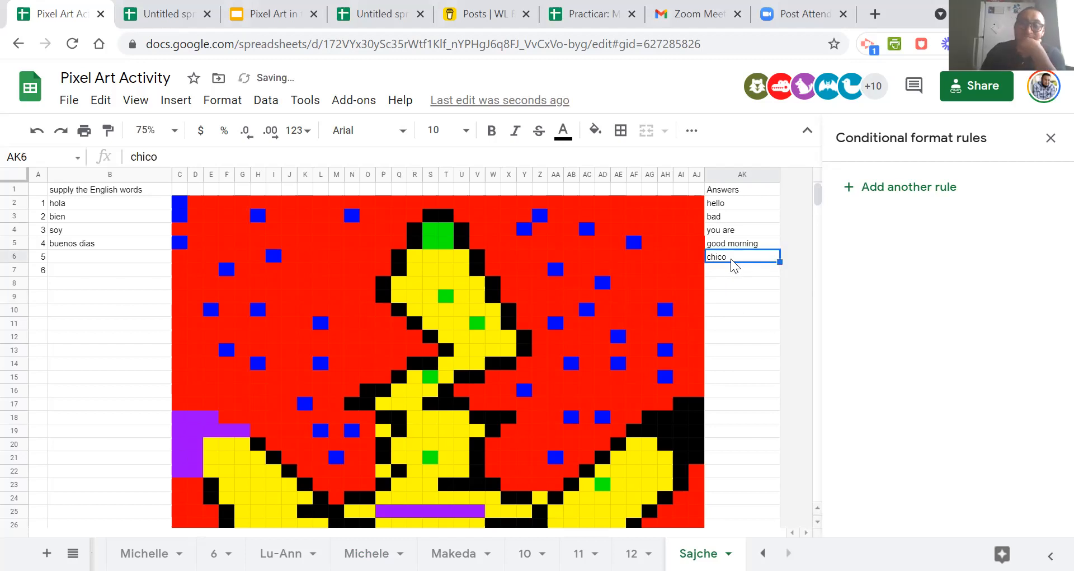
# Start a new conditional format rule on cell AK6 with the condition "Custom formula is".
pyautogui.click(1052, 139)
pyautogui.rightClick(736, 257)
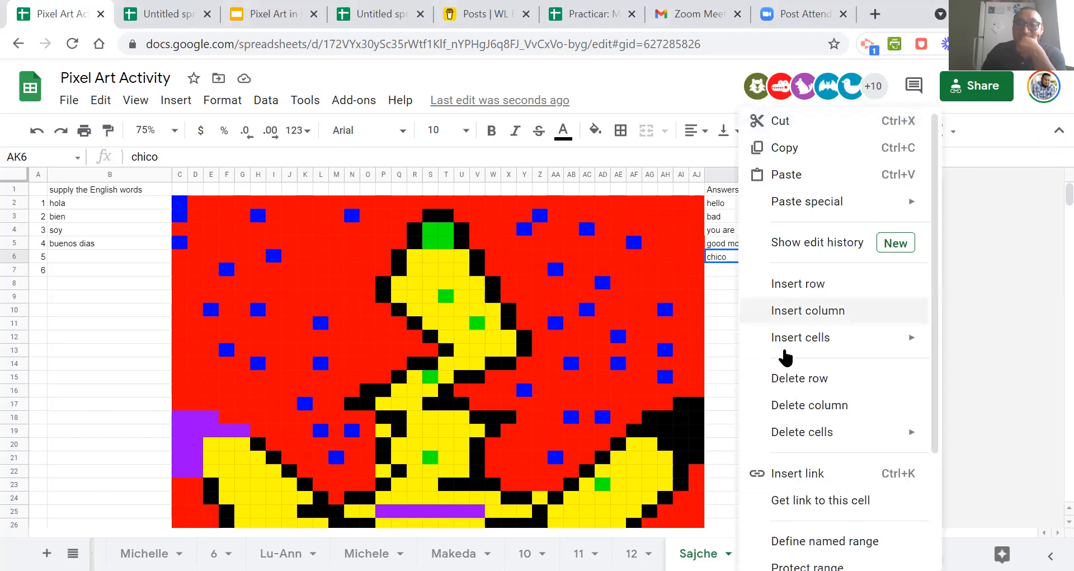
pyautogui.scroll(-3, 786, 357)
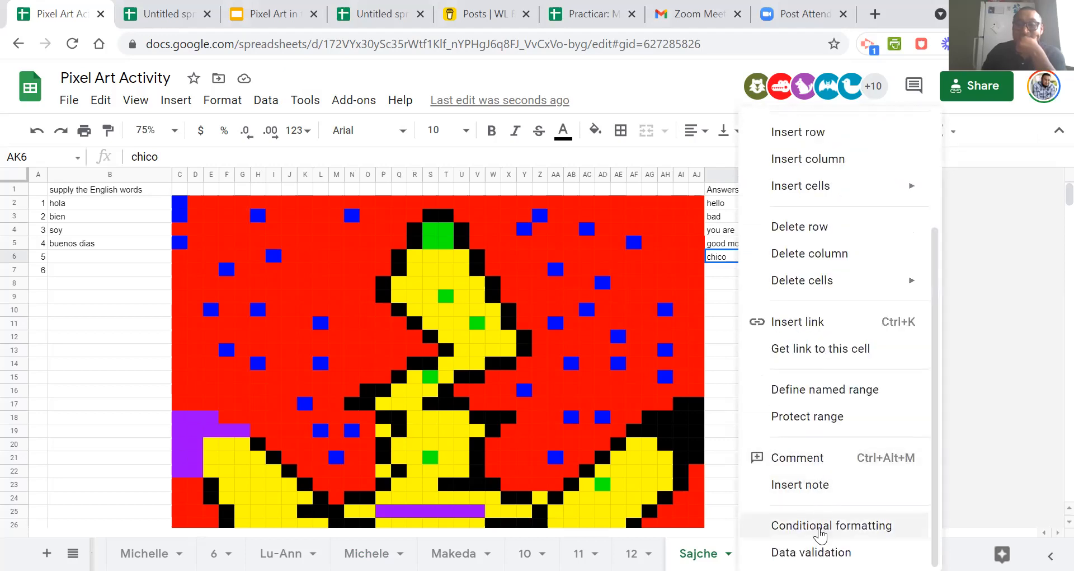
pyautogui.click(821, 525)
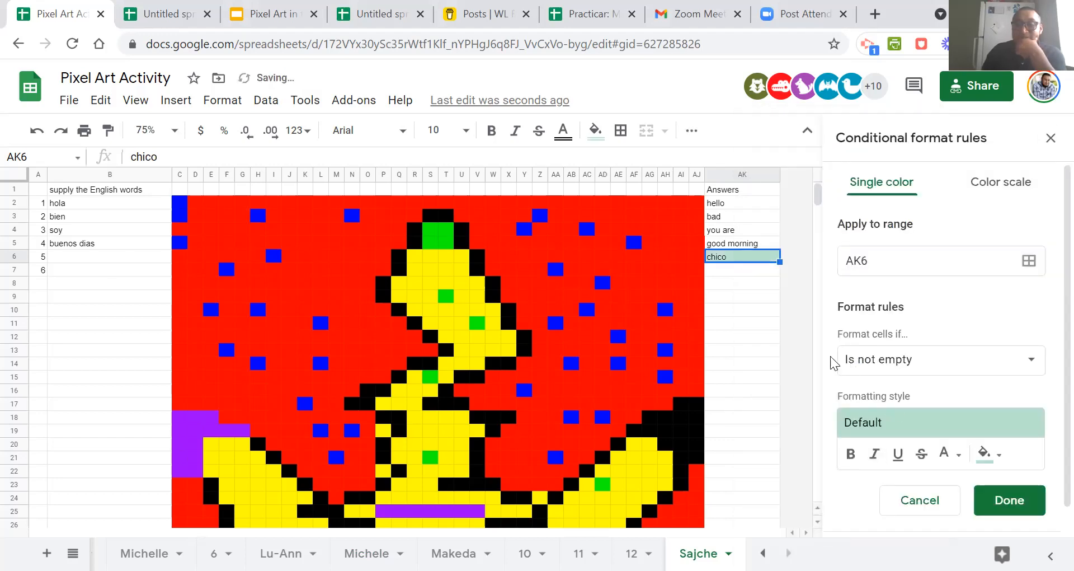
pyautogui.click(912, 363)
pyautogui.scroll(-5, 925, 448)
pyautogui.click(927, 537)
pyautogui.click(890, 401)
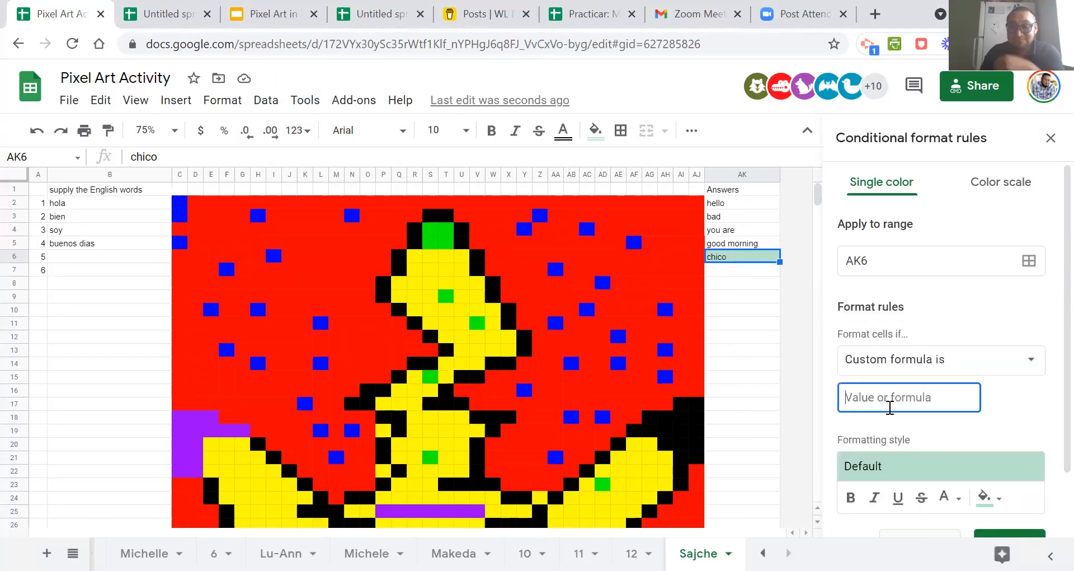
# Give the AK6 rule the custom formula =$ak$6<>"chico".
pyautogui.write('=$ak$2="hi"')
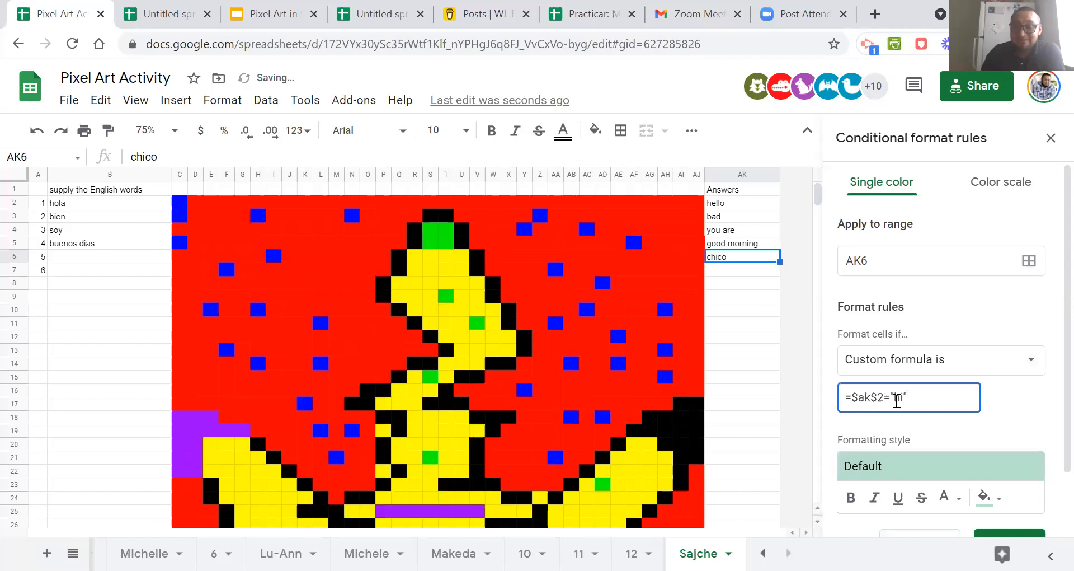
pyautogui.doubleClick(897, 397)
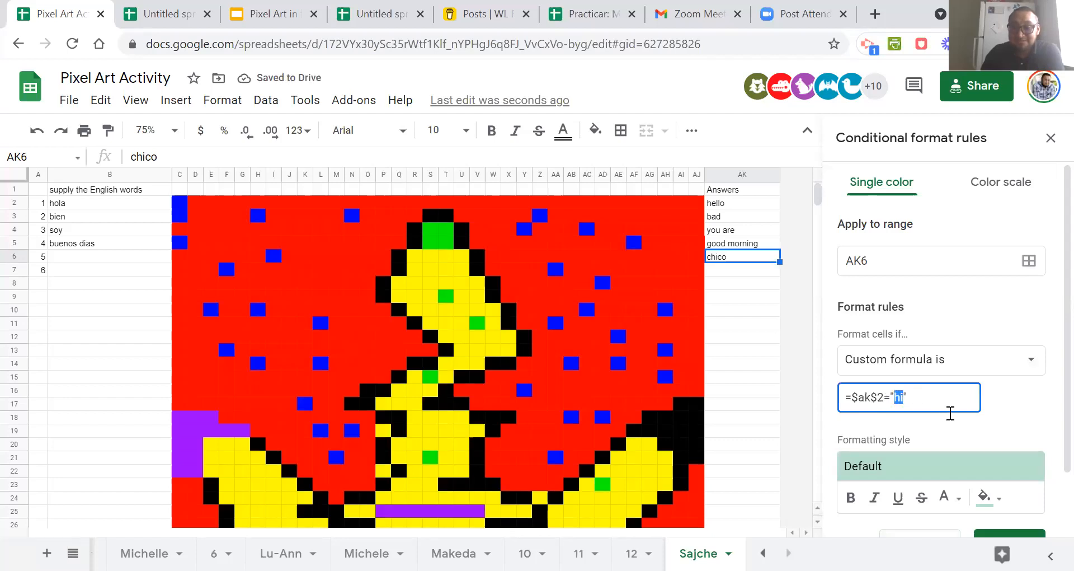
pyautogui.write('chico')
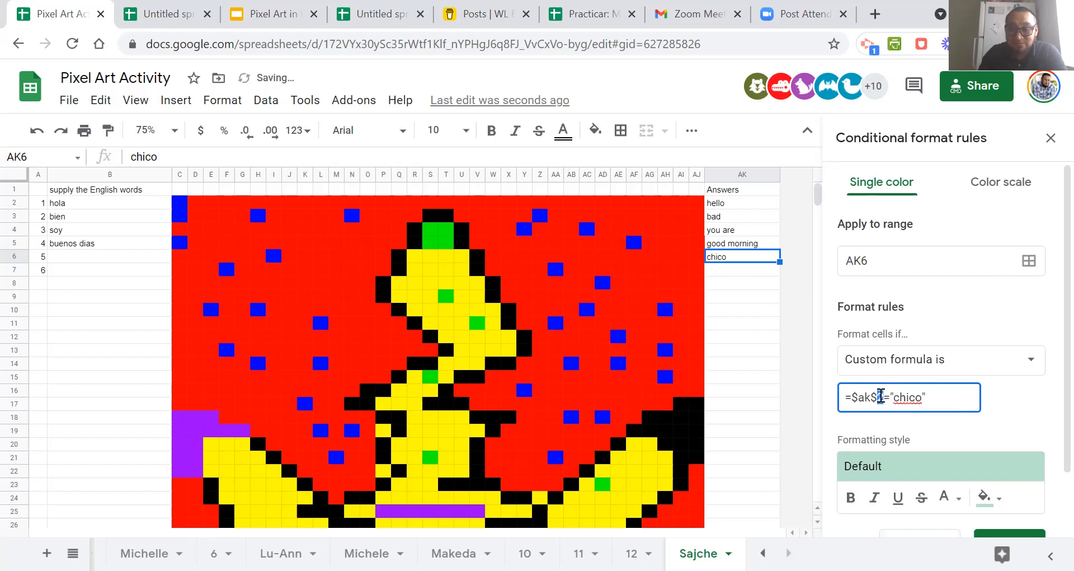
pyautogui.write('6')
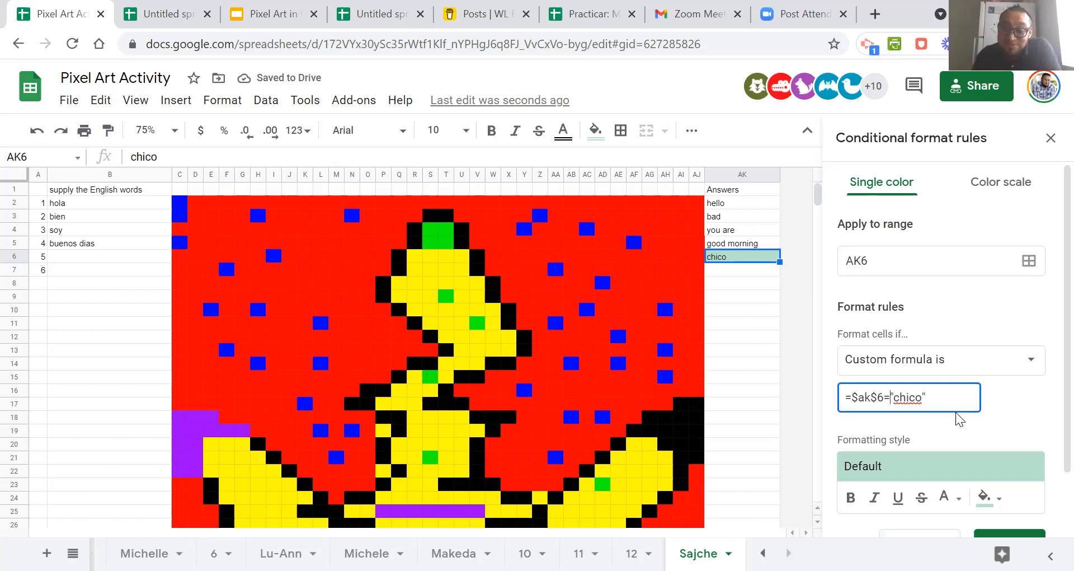
pyautogui.press('BackSpace')
pyautogui.write('<>')
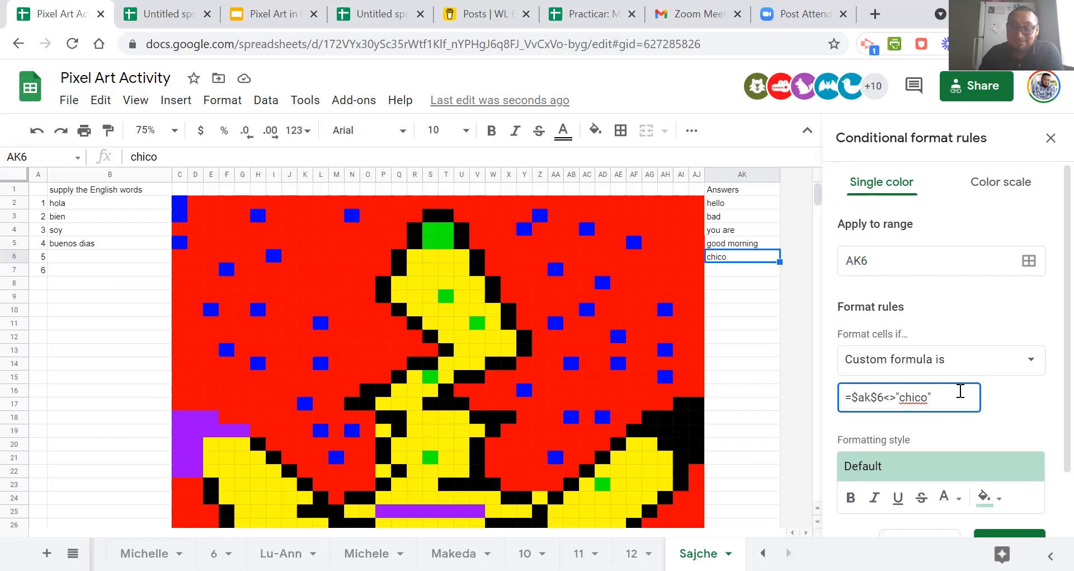
# Extend the chico rule's range beyond AK6 by adding cells N6, O11, Y9 and AH8.
pyautogui.click(1028, 260)
pyautogui.moveTo(537, 246); pyautogui.dragTo(912, 154)
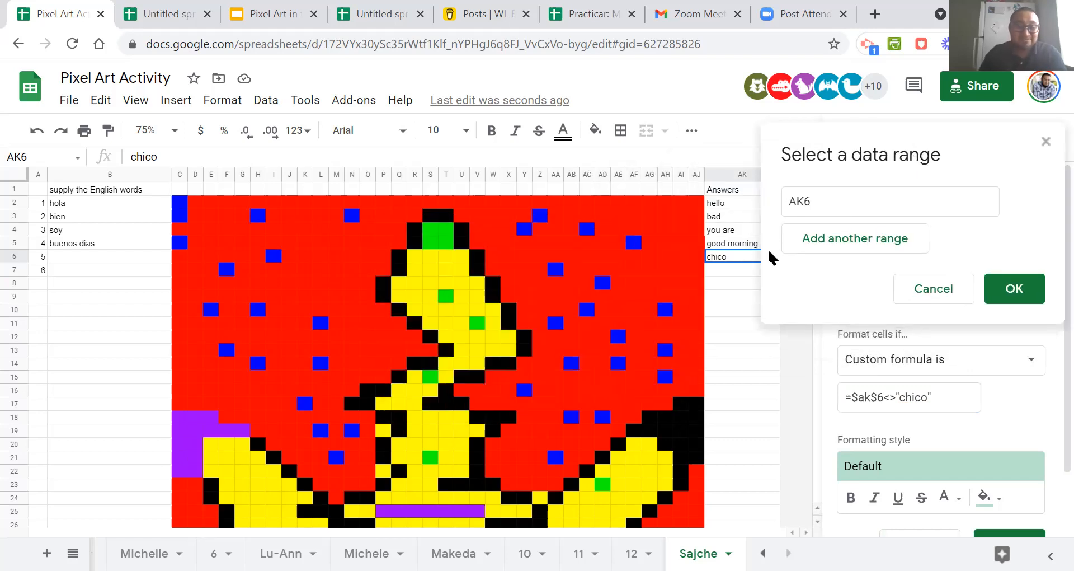
pyautogui.keyDown('ctrl'); pyautogui.click(352, 256); pyautogui.keyUp('ctrl')
pyautogui.keyDown('ctrl'); pyautogui.click(369, 323); pyautogui.keyUp('ctrl')
pyautogui.keyDown('ctrl'); pyautogui.click(523, 297); pyautogui.keyUp('ctrl')
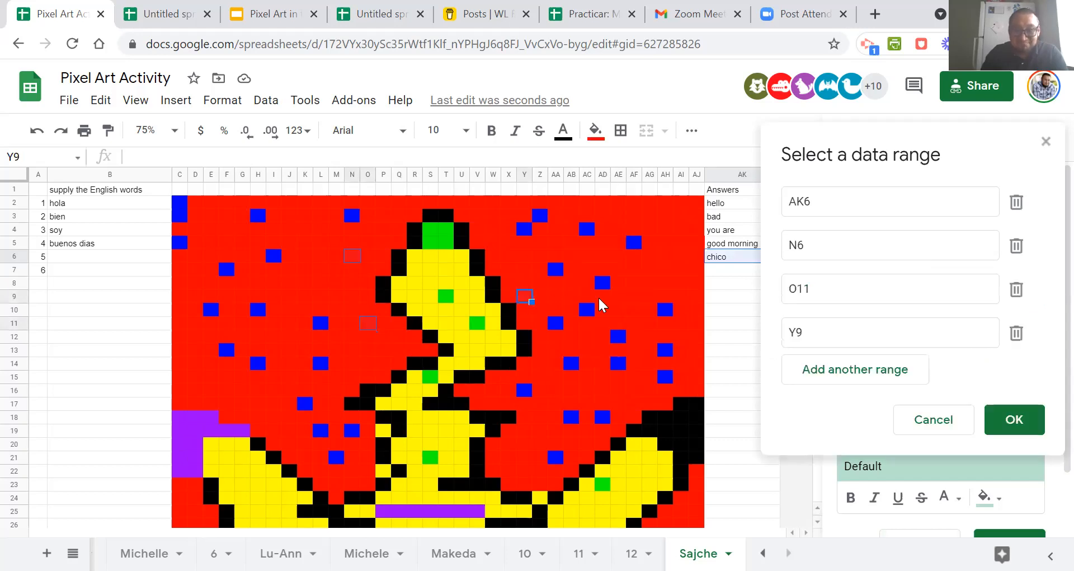
pyautogui.keyDown('ctrl'); pyautogui.click(663, 281); pyautogui.keyUp('ctrl')
# Add the blocks M36:X42, AE40:AJ41 and Q35:T36 to the chico rule's range.
pyautogui.scroll(-7, 442, 302)
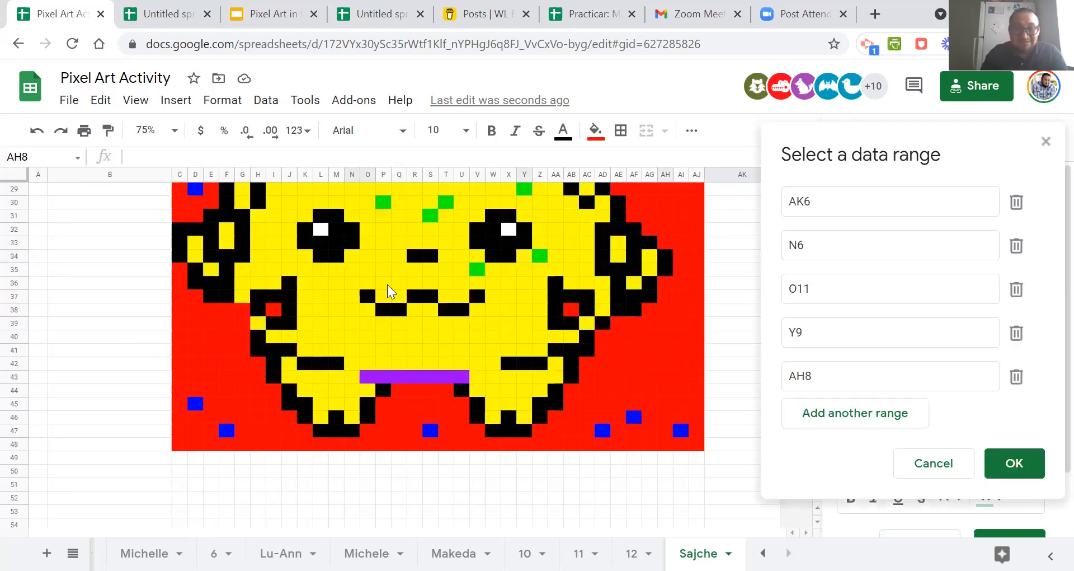
pyautogui.moveTo(338, 282); pyautogui.dragTo(513, 364)
pyautogui.moveTo(618, 336); pyautogui.dragTo(654, 360)
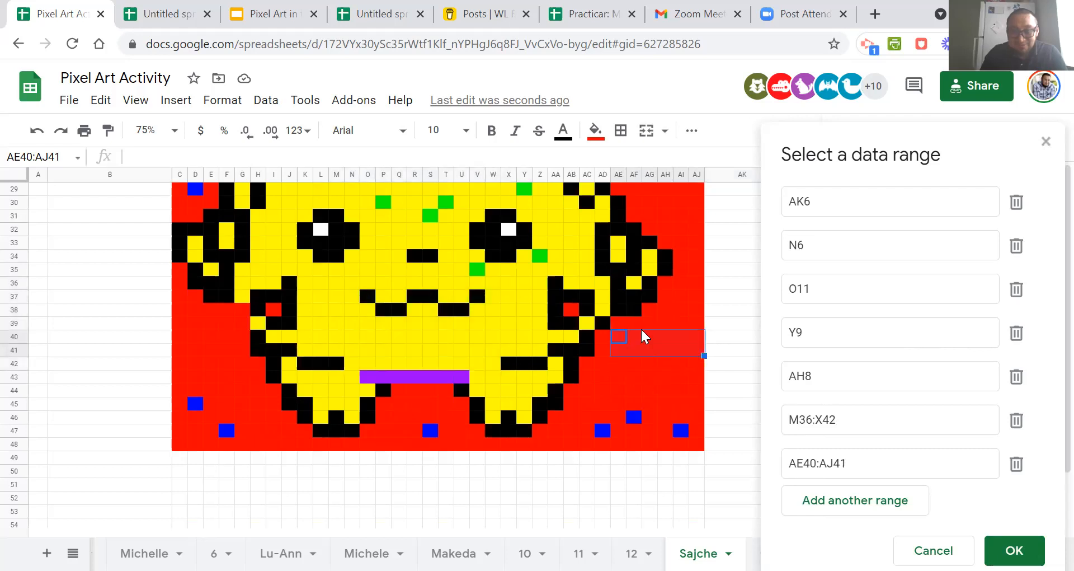
pyautogui.moveTo(407, 273); pyautogui.dragTo(455, 290)
# Add cells O8, N11, O16 and AH18 to the chico rule's range and accept the range selection.
pyautogui.scroll(10, 454, 294)
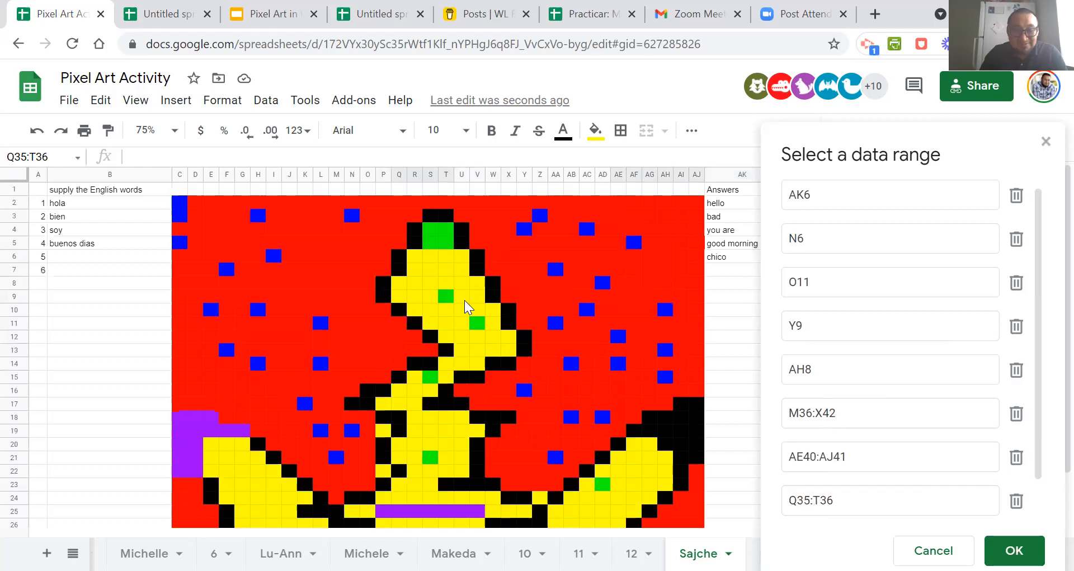
pyautogui.click(366, 283)
pyautogui.click(352, 323)
pyautogui.click(367, 390)
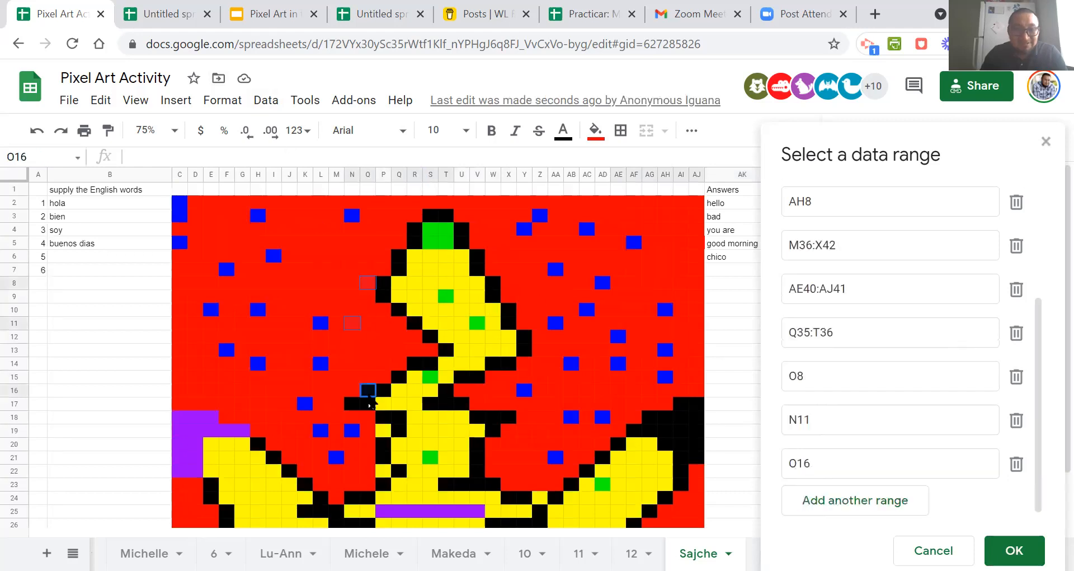
pyautogui.click(666, 417)
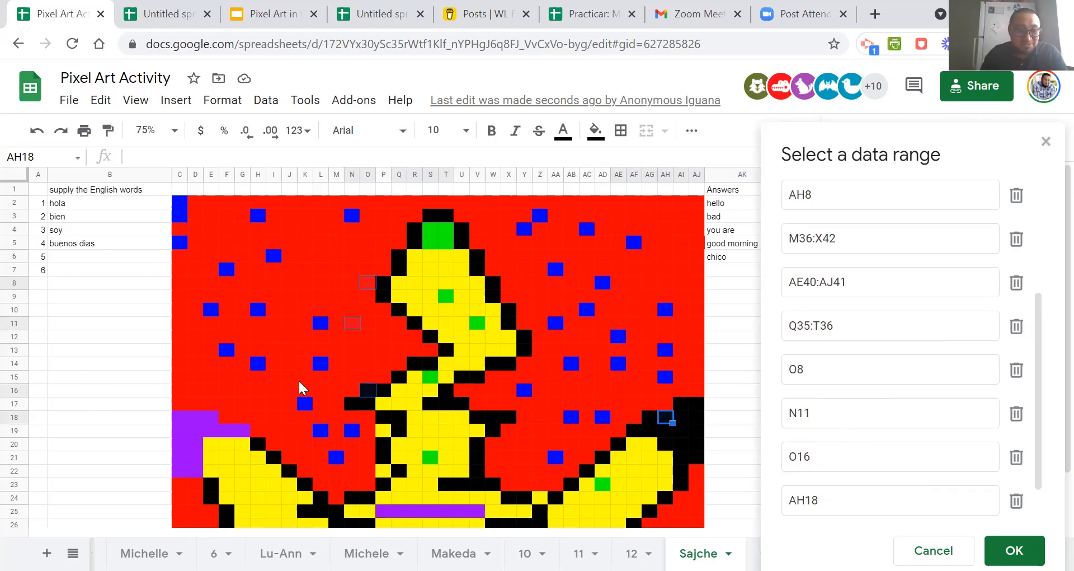
pyautogui.scroll(-5, 495, 330)
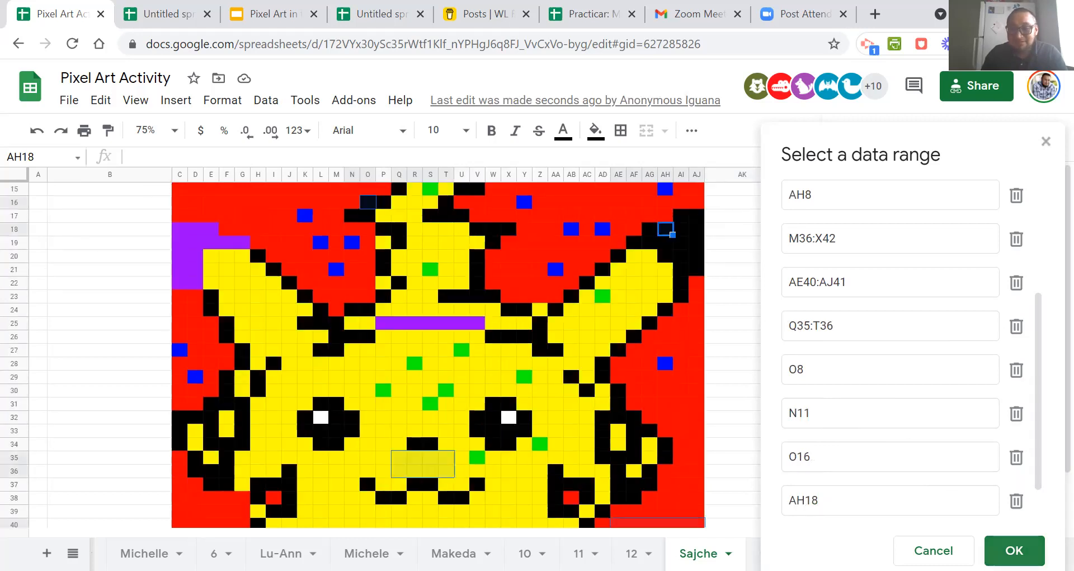
pyautogui.click(1014, 550)
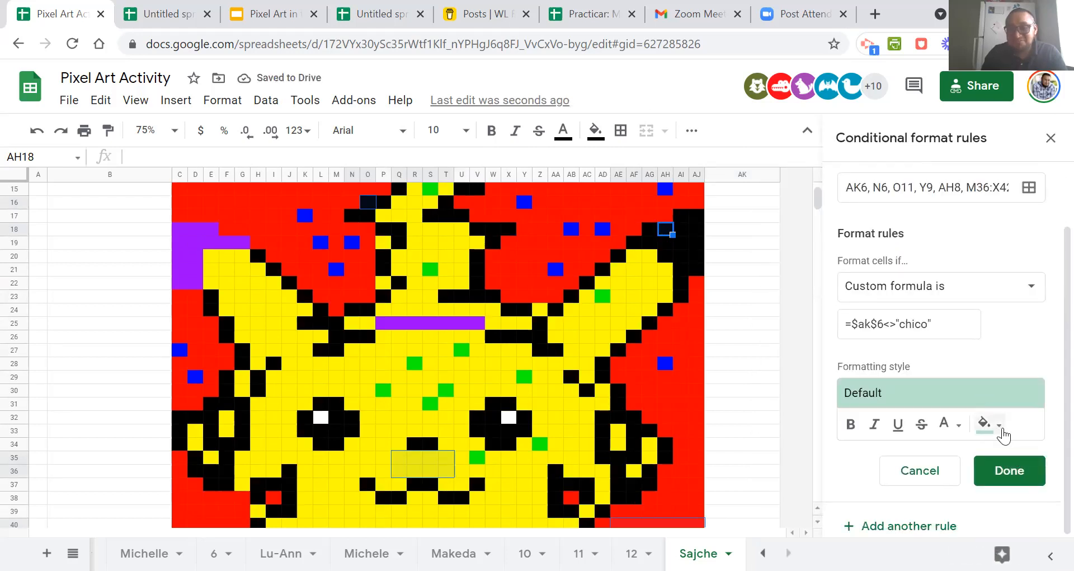
# Set the chico rule's fill color to bright green and save the rule.
pyautogui.click(1000, 429)
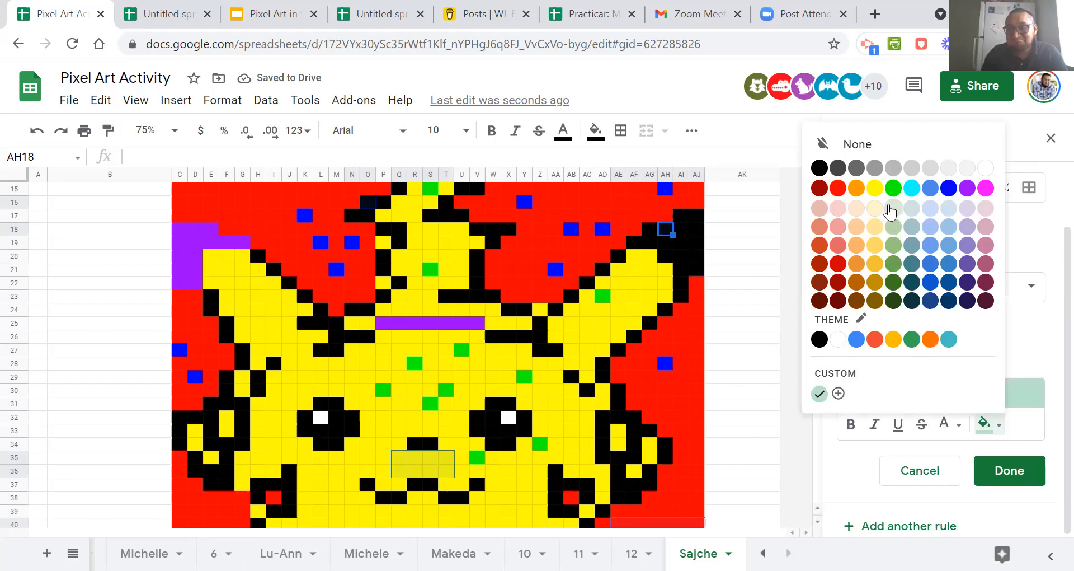
pyautogui.click(893, 190)
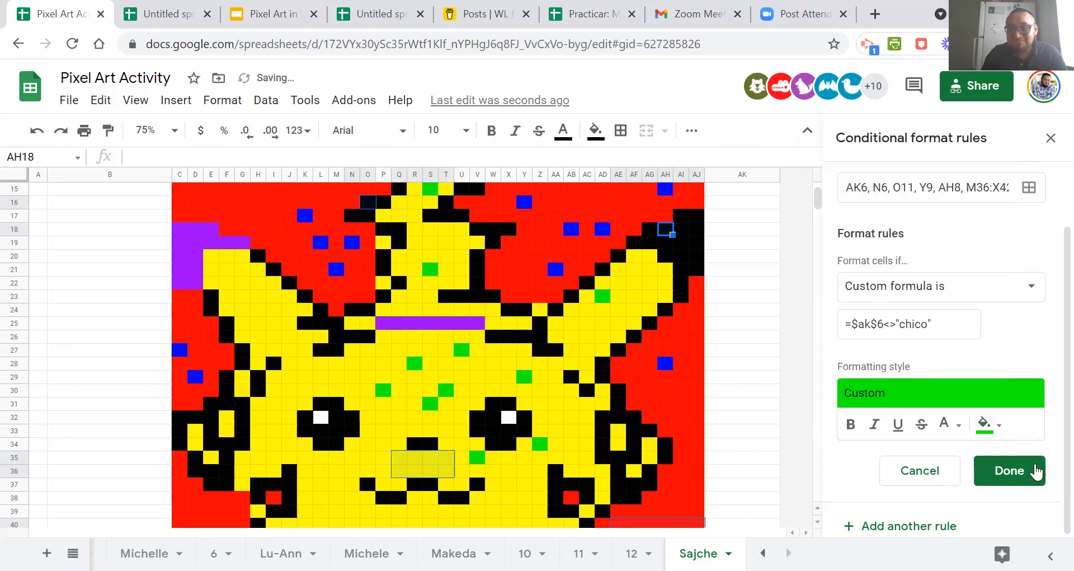
pyautogui.click(1034, 473)
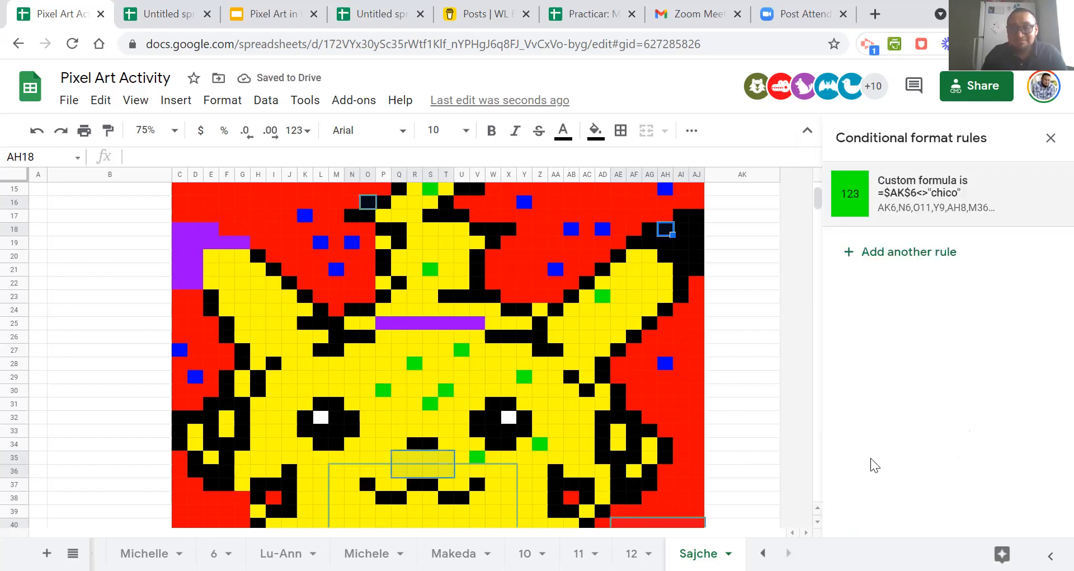
# Test the rule by clearing the answer in AK6 and inspecting the pixel art.
pyautogui.scroll(4, 709, 365)
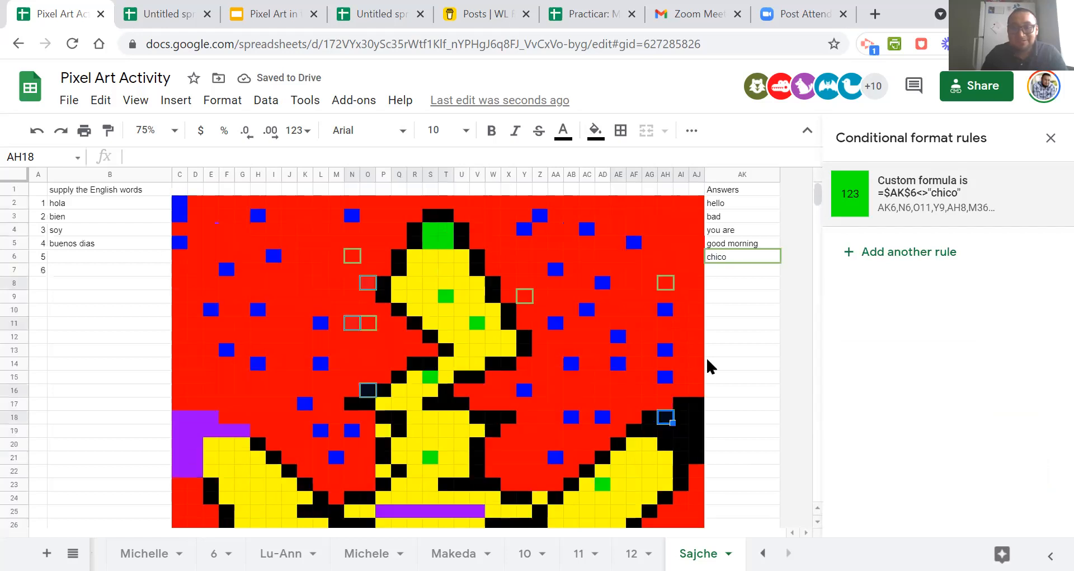
pyautogui.click(736, 297)
pyautogui.click(734, 258)
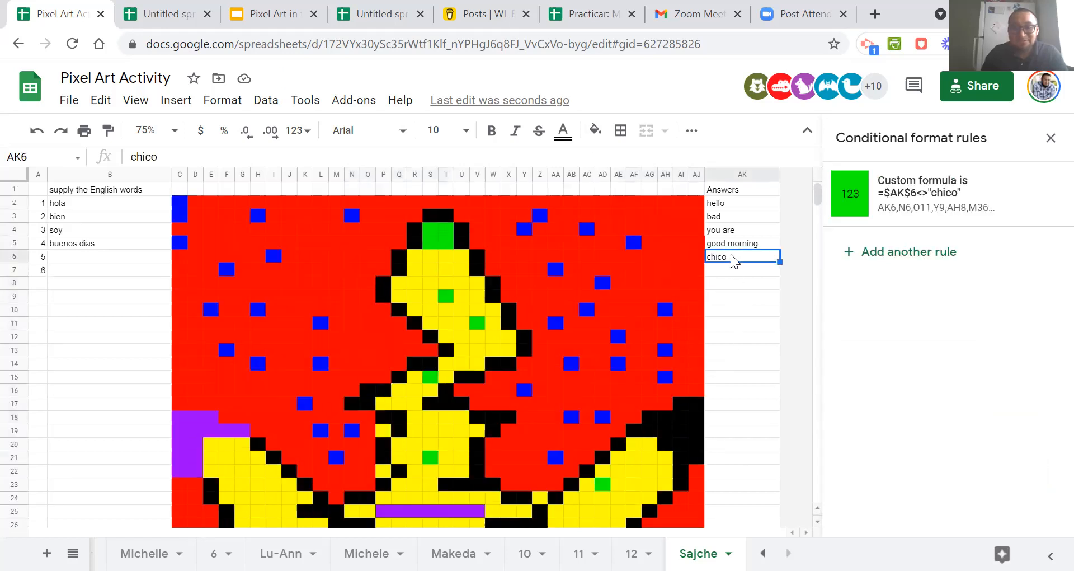
pyautogui.press('Delete')
pyautogui.click(737, 312)
pyautogui.scroll(-4, 480, 351)
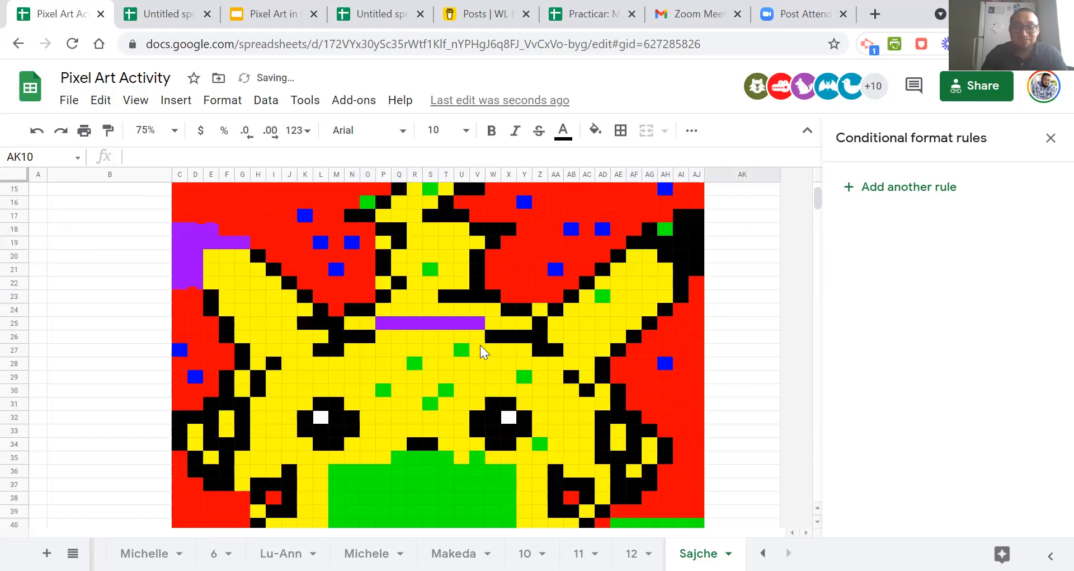
pyautogui.scroll(-4, 480, 351)
pyautogui.scroll(8, 472, 312)
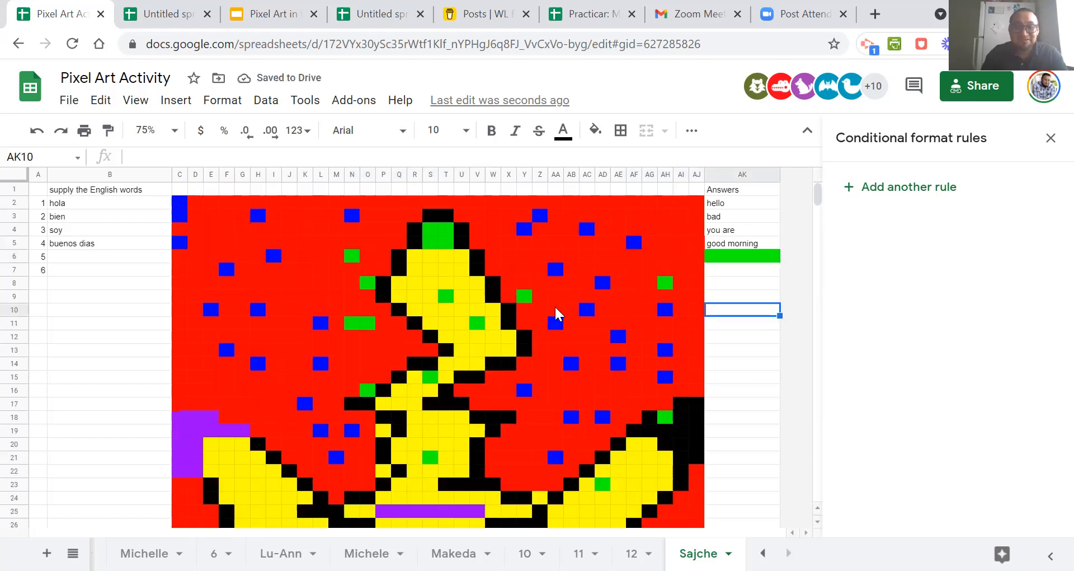
# Enter chico as the answer in cell AK6 again.
pyautogui.click(732, 258)
pyautogui.write('chico')
pyautogui.press('Return')
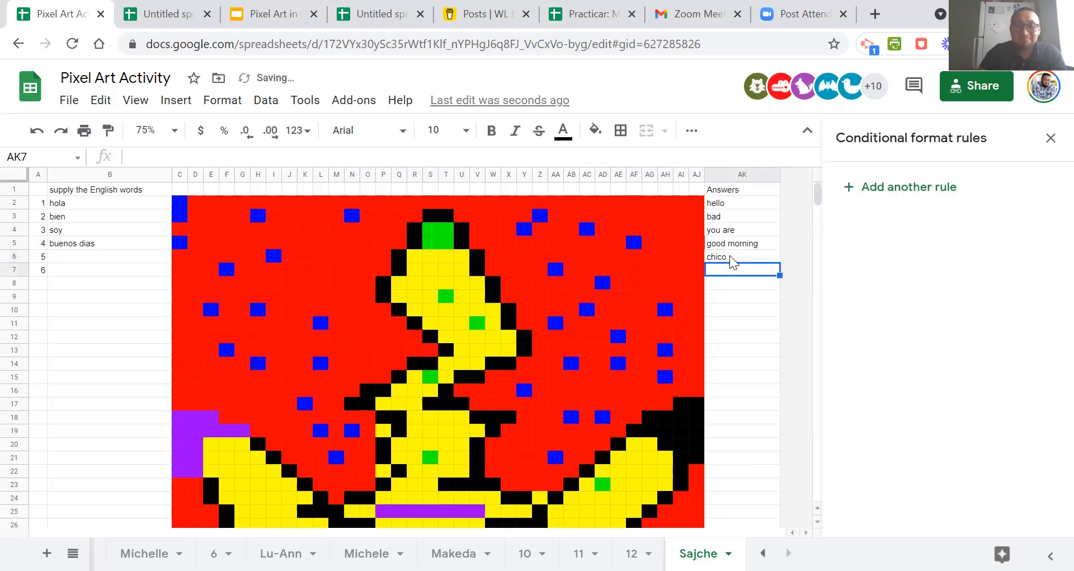
# Examine the whole pixel art with the chico answer in place in AK6.
pyautogui.scroll(-5, 604, 304)
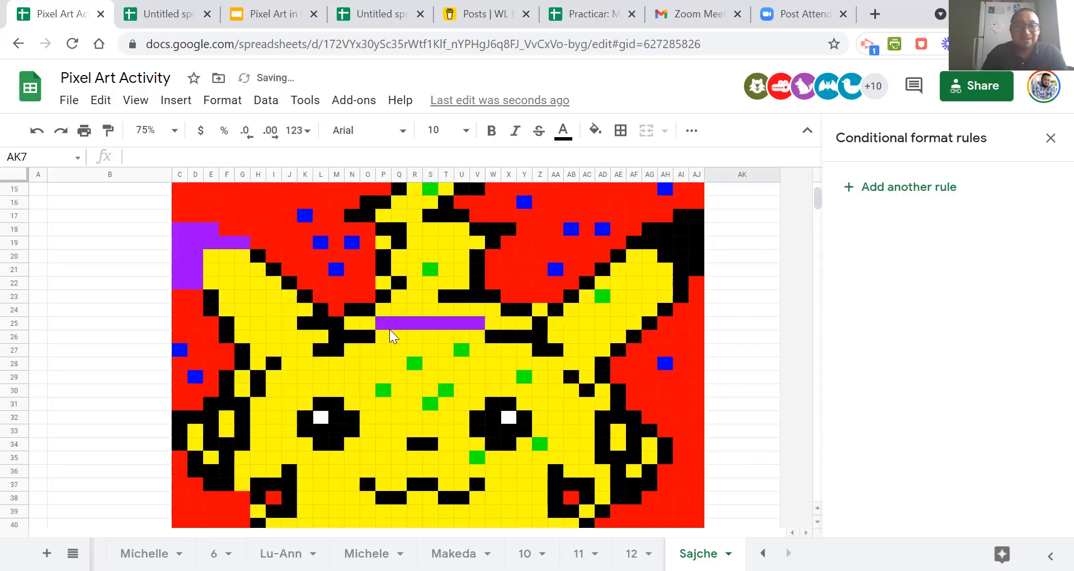
pyautogui.scroll(5, 435, 330)
pyautogui.scroll(-5, 435, 330)
pyautogui.scroll(5, 435, 330)
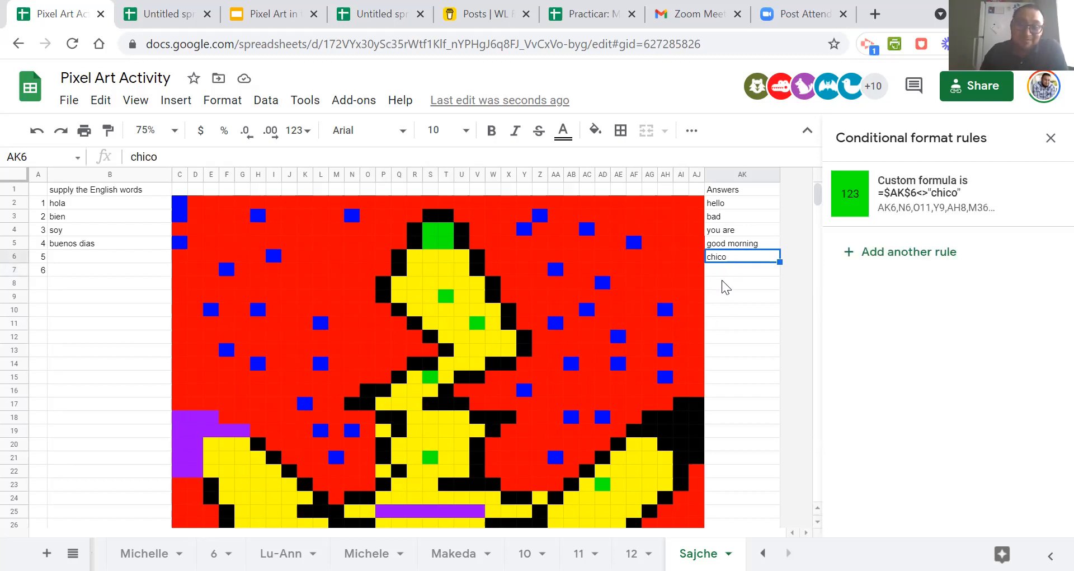
pyautogui.scroll(-5, 725, 287)
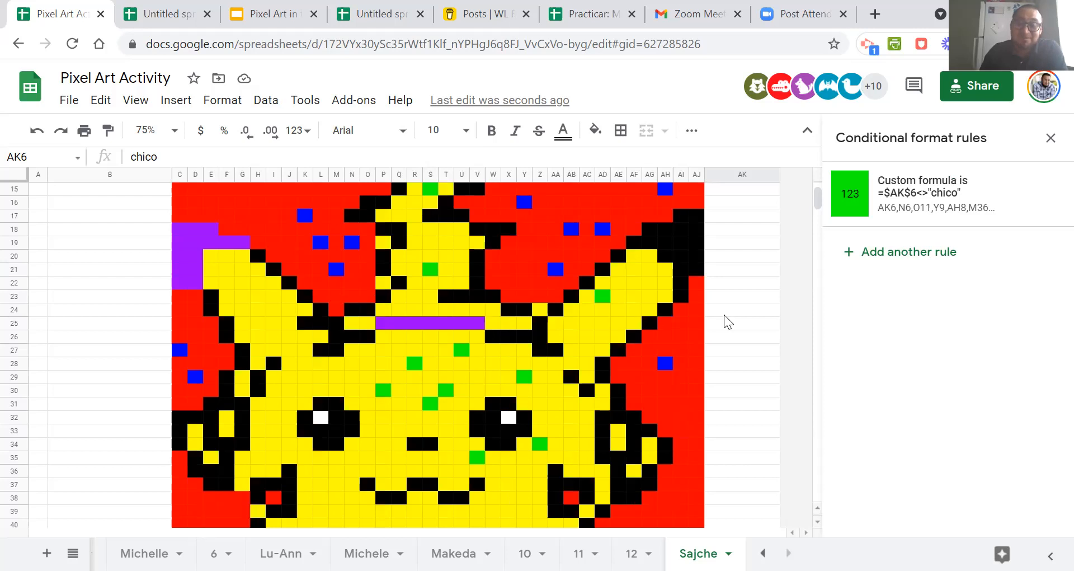
pyautogui.scroll(5, 725, 321)
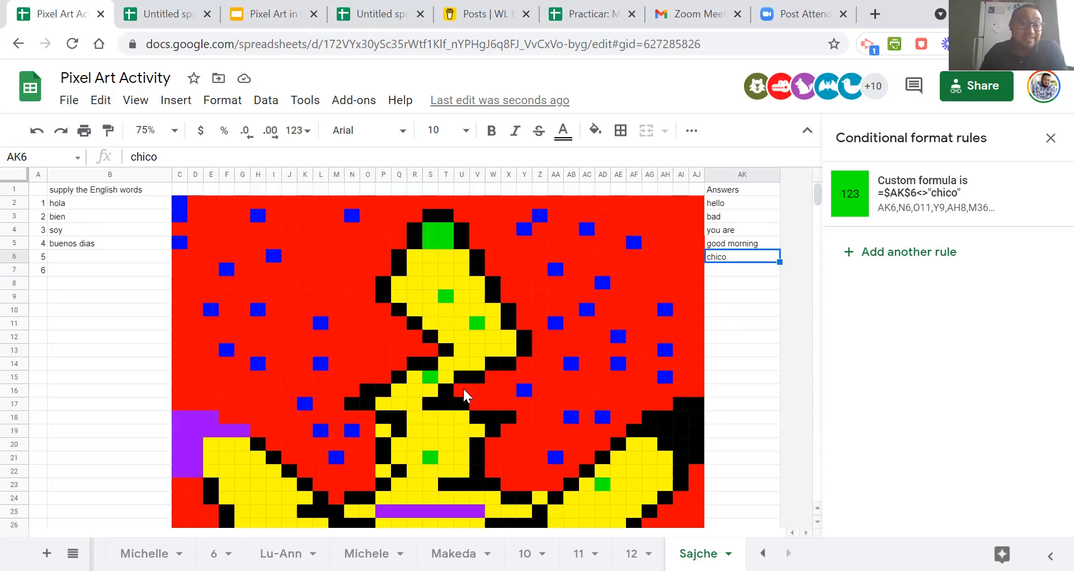
pyautogui.scroll(-6, 423, 385)
pyautogui.scroll(6, 426, 385)
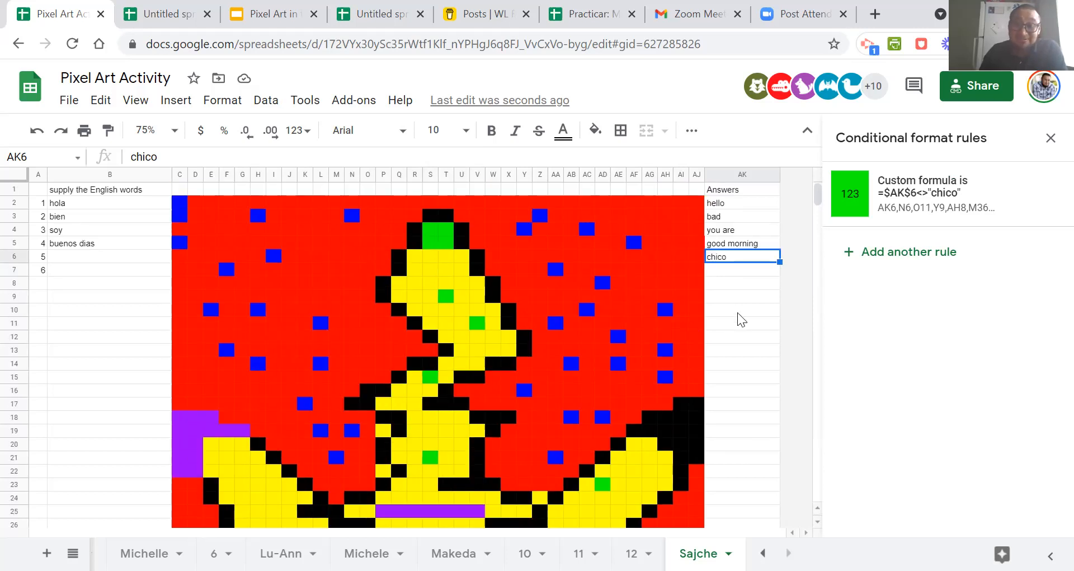
# Enter alto as an answer in cell AK7 and close the conditional format rules.
pyautogui.click(734, 280)
pyautogui.write('alto')
pyautogui.click(739, 309)
pyautogui.click(1050, 137)
# Start a new conditional format rule on cell AK7 with the condition "Custom formula is".
pyautogui.click(719, 270)
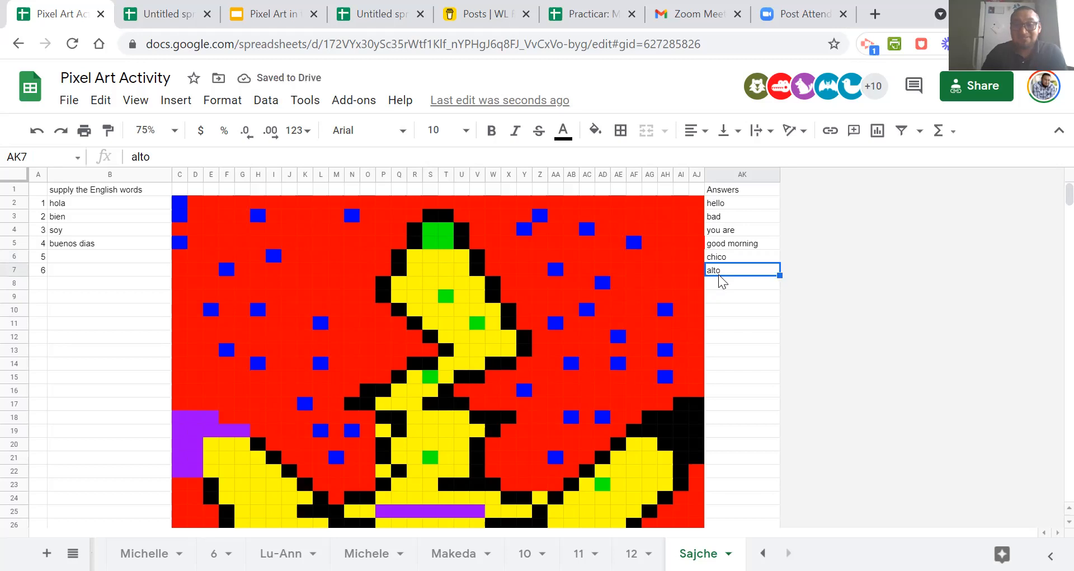
pyautogui.rightClick(719, 270)
pyautogui.scroll(-3, 788, 429)
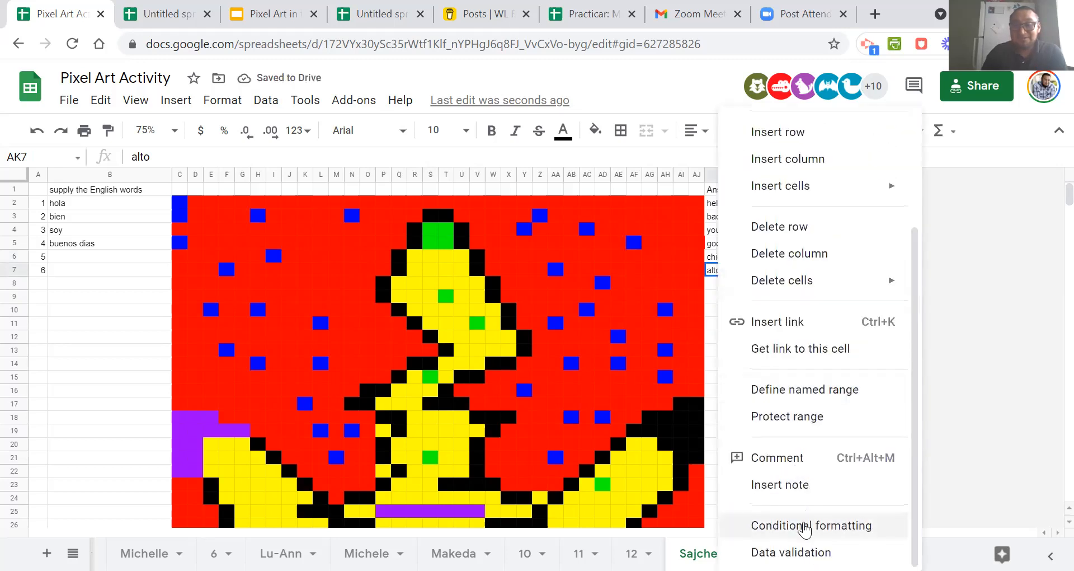
pyautogui.click(806, 525)
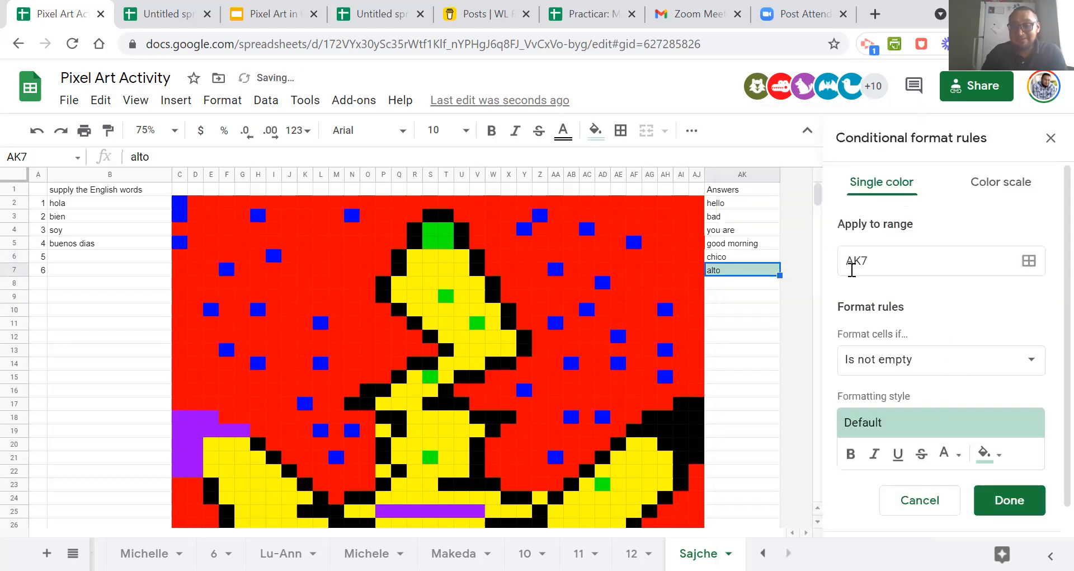
pyautogui.click(926, 369)
pyautogui.scroll(-5, 926, 372)
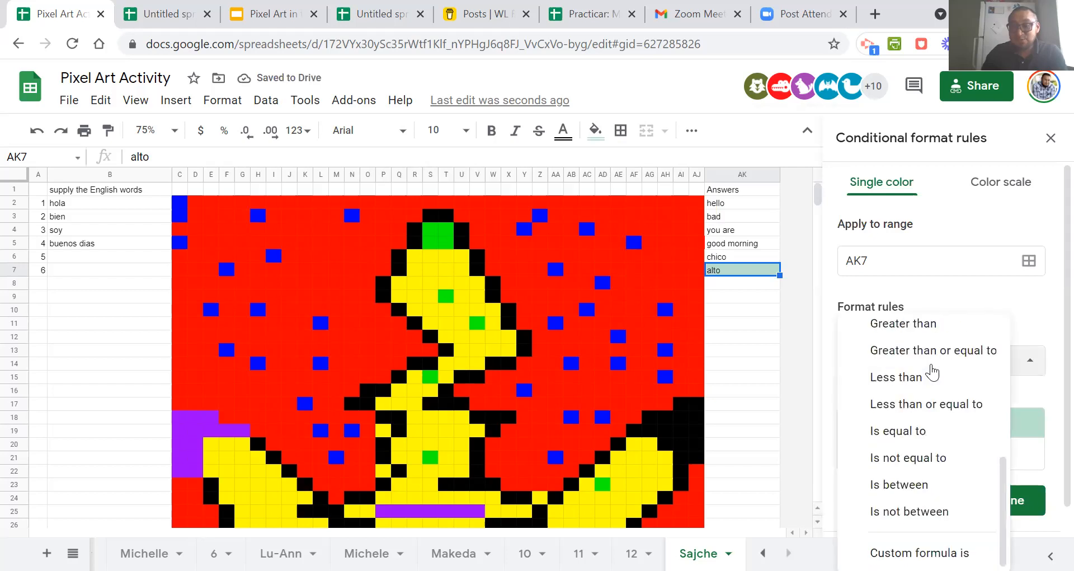
pyautogui.click(918, 553)
# Paste the copied formula into the AK7 rule and adapt it to =$ak$7<>"alto".
pyautogui.click(900, 408)
pyautogui.write('=$ak$2="hi"')
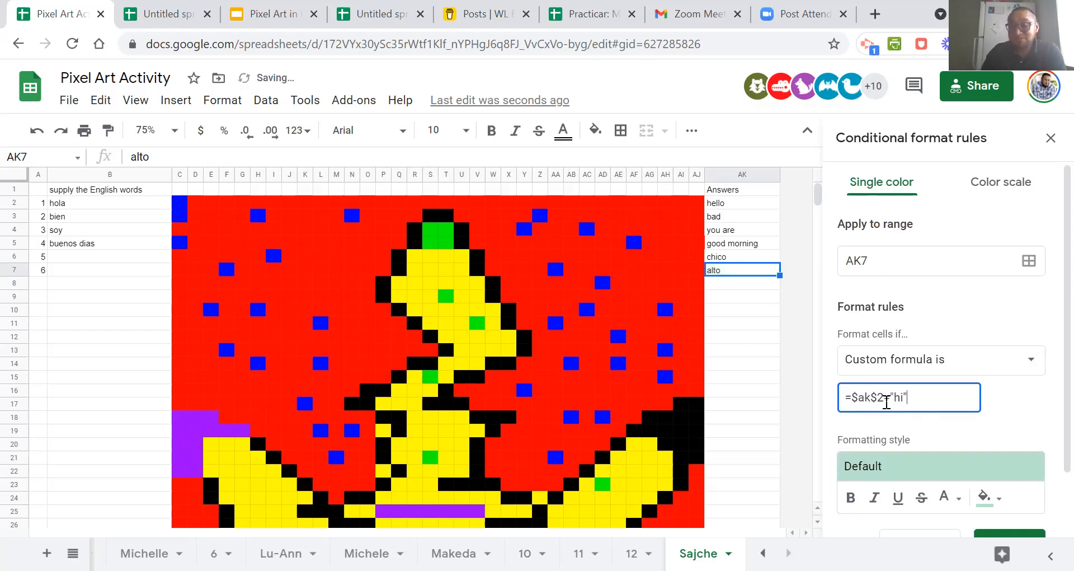
pyautogui.doubleClick(881, 398)
pyautogui.write('7')
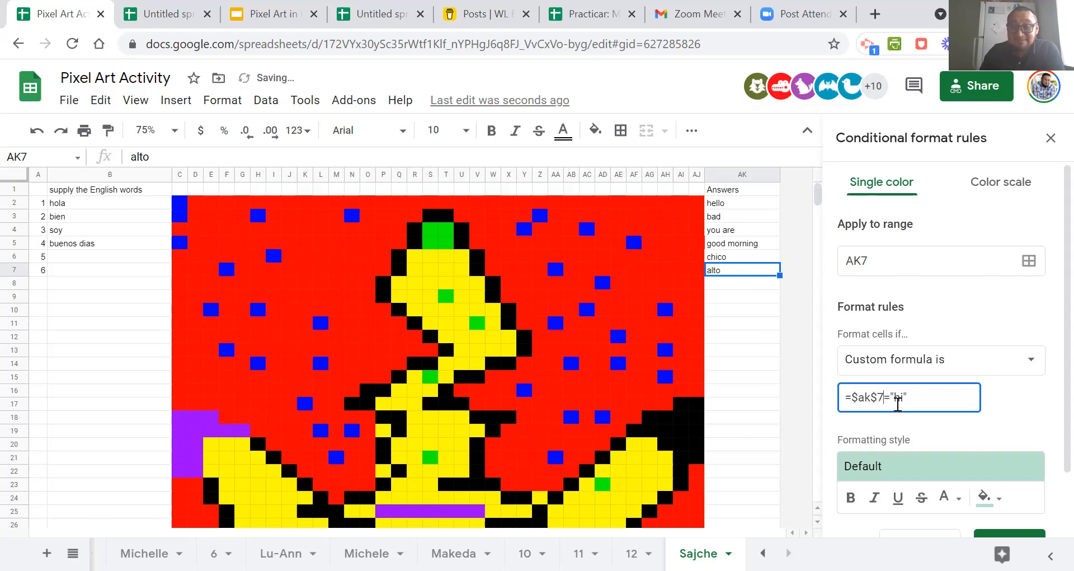
pyautogui.moveTo(893, 399); pyautogui.dragTo(901, 399)
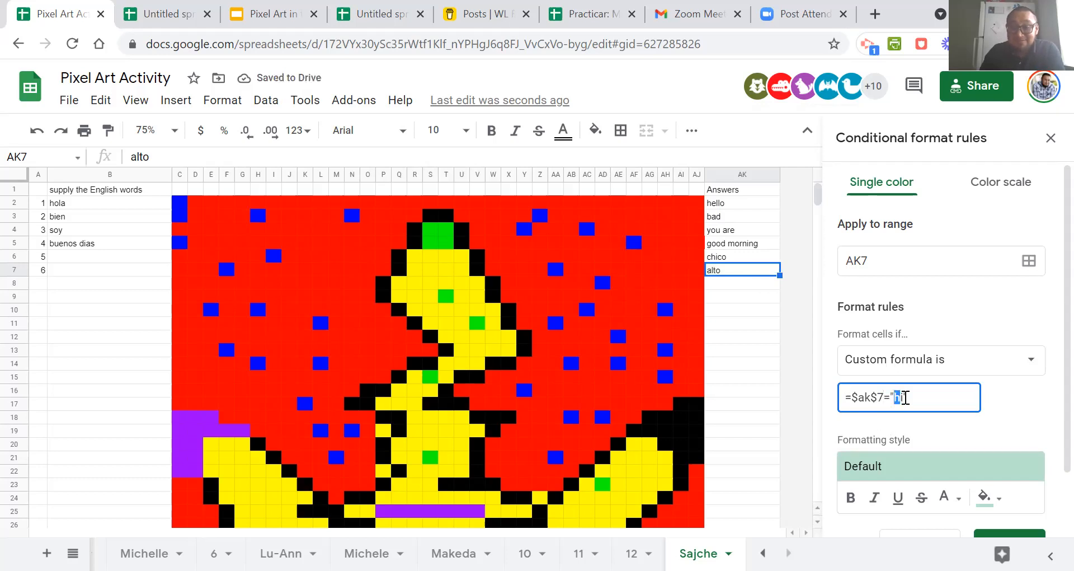
pyautogui.press('BackSpace')
pyautogui.press('Delete')
pyautogui.write('alto')
pyautogui.press('Left')
pyautogui.press('Left')
pyautogui.press('Left')
pyautogui.press('Left')
pyautogui.press('Left')
pyautogui.press('BackSpace')
pyautogui.write('<>')
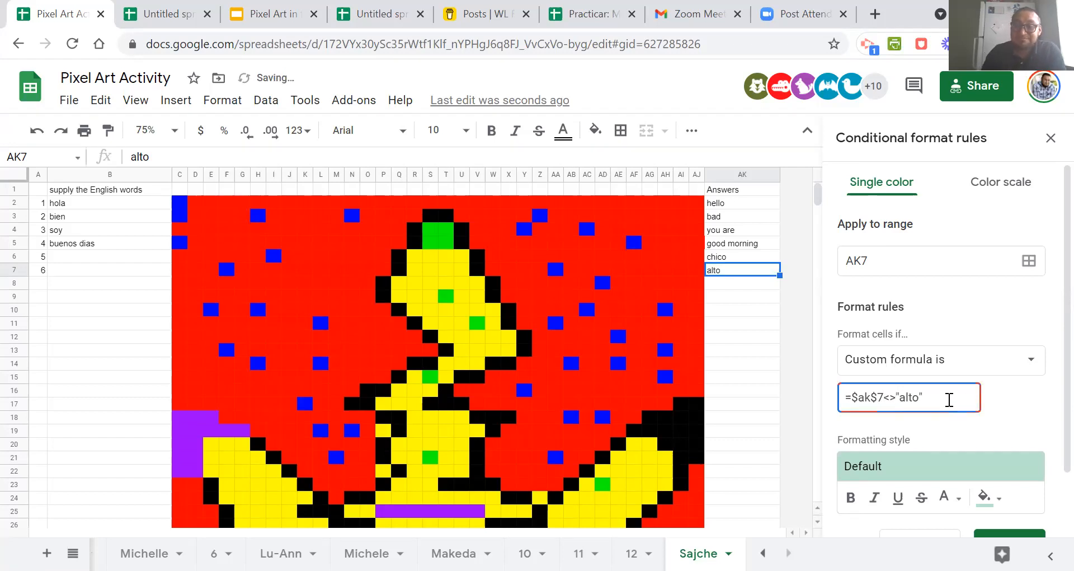
# Extend the range of the AK7 alto rule with the picture cells M6, M8, O11, V8 and W16.
pyautogui.click(1028, 261)
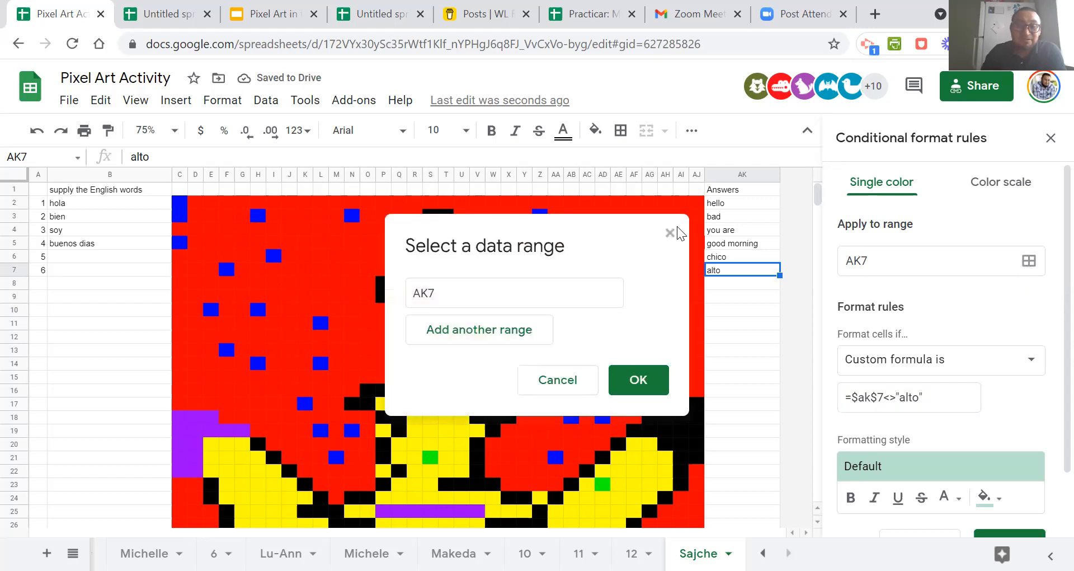
pyautogui.moveTo(506, 248); pyautogui.dragTo(819, 231)
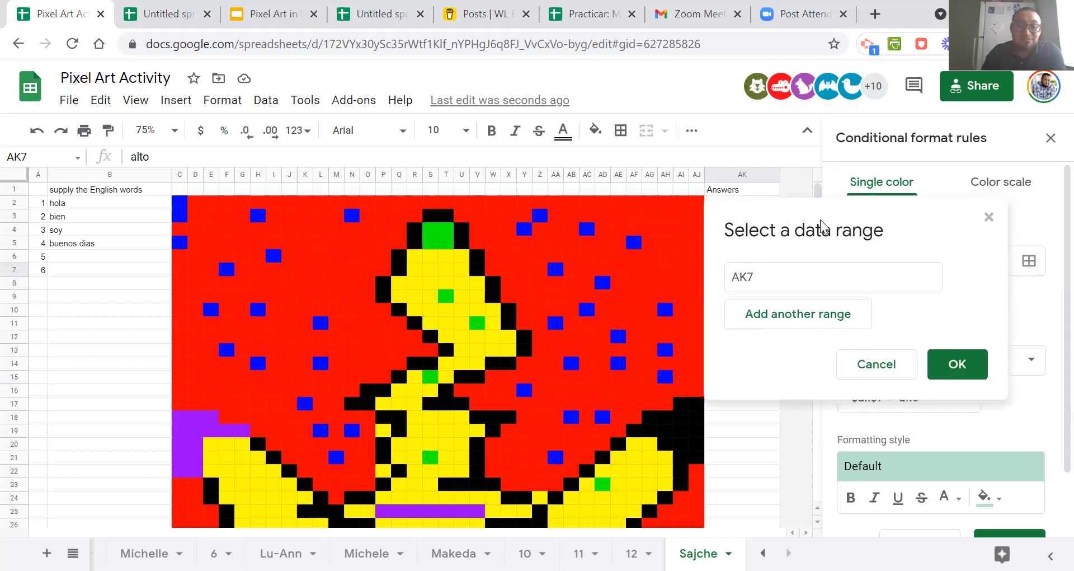
pyautogui.keyDown('ctrl'); pyautogui.click(337, 256); pyautogui.keyUp('ctrl')
pyautogui.keyDown('ctrl'); pyautogui.click(336, 283); pyautogui.keyUp('ctrl')
pyautogui.keyDown('ctrl'); pyautogui.click(367, 323); pyautogui.keyUp('ctrl')
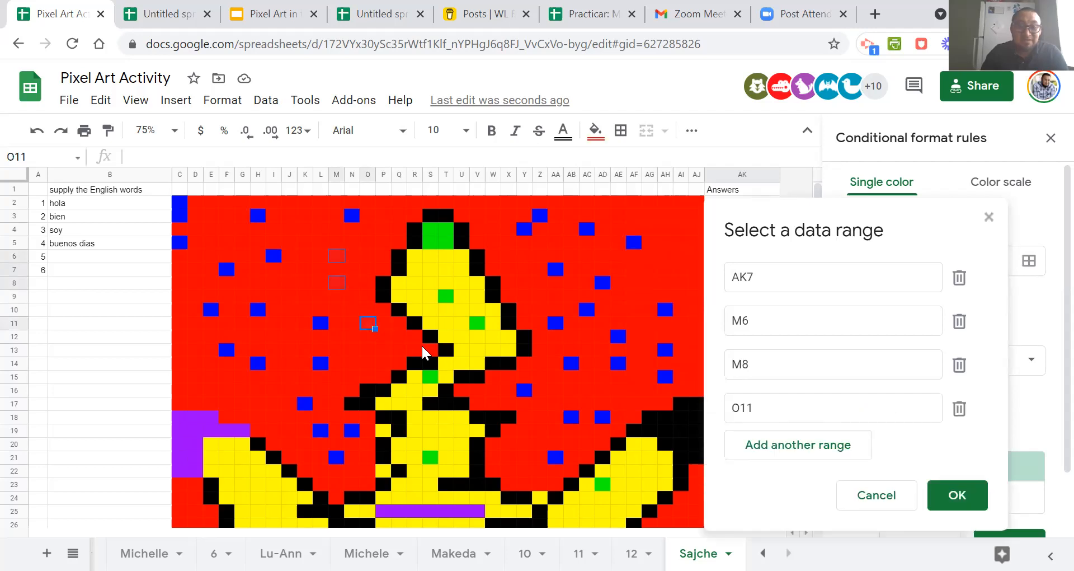
pyautogui.keyDown('ctrl'); pyautogui.click(477, 283); pyautogui.keyUp('ctrl')
pyautogui.keyDown('ctrl'); pyautogui.click(493, 390); pyautogui.keyUp('ctrl')
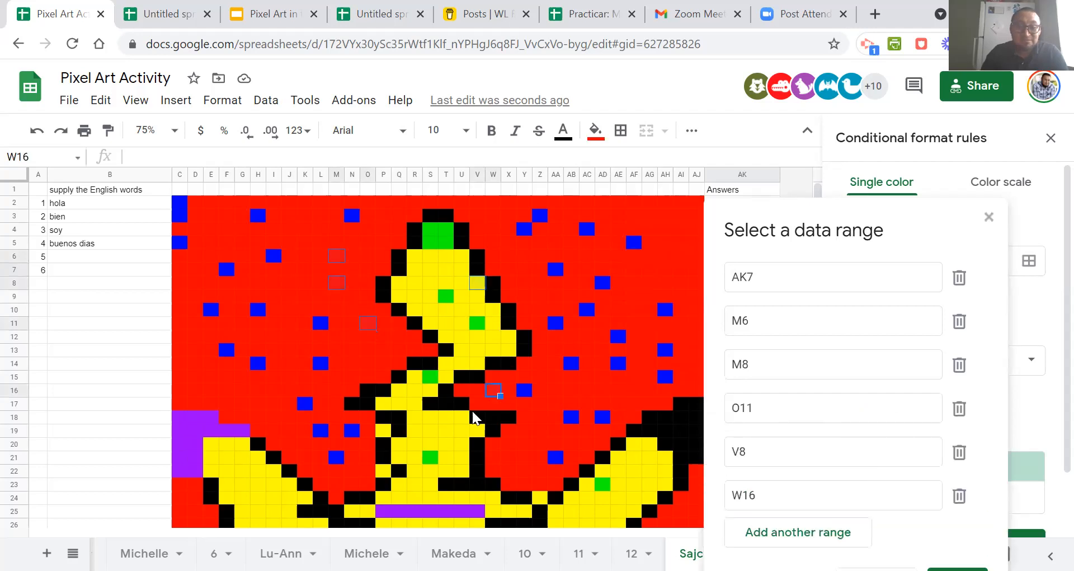
# Add H22, AD25, J30:O35, L26:M29 and L35:M39 to the rule's range and accept the selection.
pyautogui.scroll(-5, 475, 411)
pyautogui.keyDown('ctrl'); pyautogui.click(258, 282); pyautogui.keyUp('ctrl')
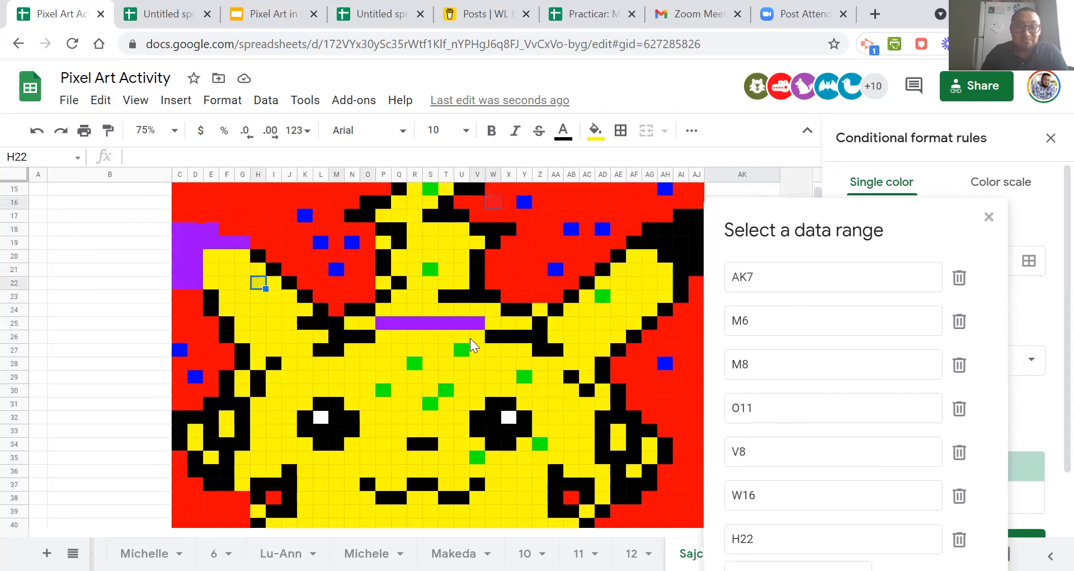
pyautogui.keyDown('ctrl'); pyautogui.click(601, 323); pyautogui.keyUp('ctrl')
pyautogui.moveTo(289, 389)
pyautogui.mouseDown()
pyautogui.moveTo(370, 424)
pyautogui.moveTo(370, 452)
pyautogui.mouseUp()
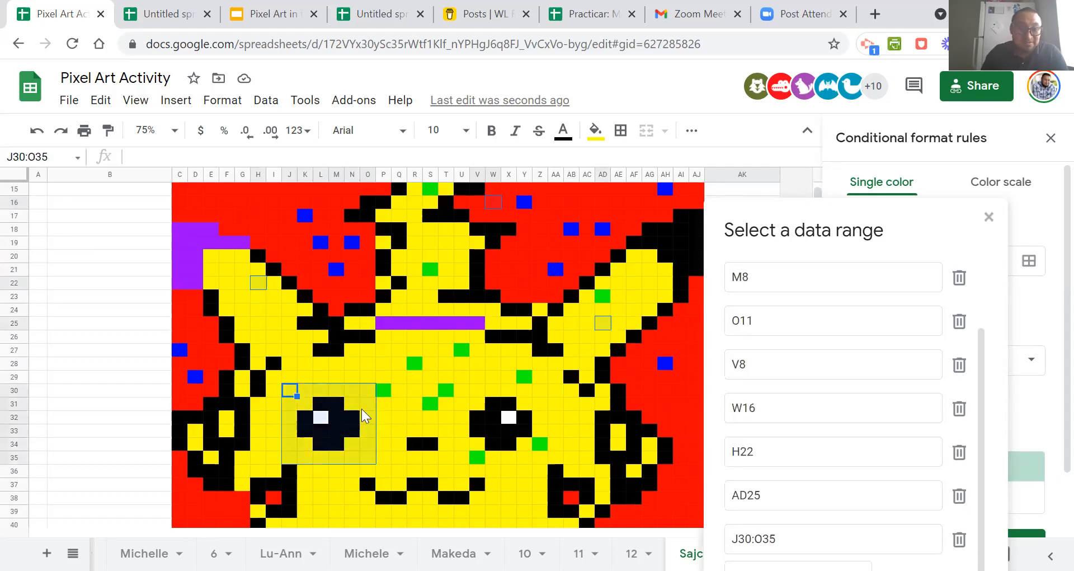
pyautogui.moveTo(321, 341)
pyautogui.mouseDown()
pyautogui.moveTo(321, 378)
pyautogui.moveTo(334, 382)
pyautogui.mouseUp()
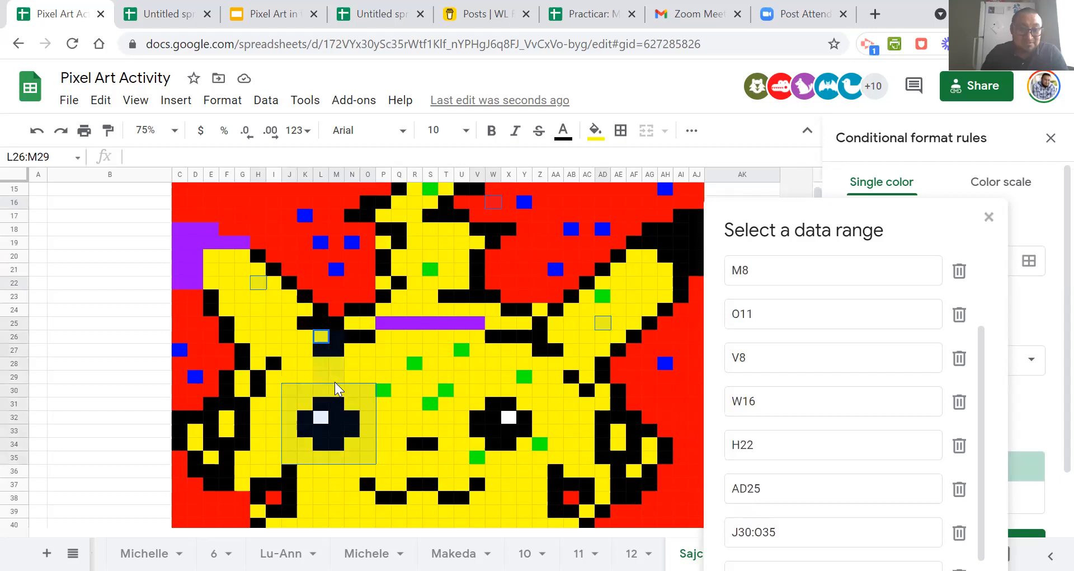
pyautogui.moveTo(320, 465)
pyautogui.mouseDown()
pyautogui.moveTo(321, 498)
pyautogui.moveTo(345, 508)
pyautogui.mouseUp()
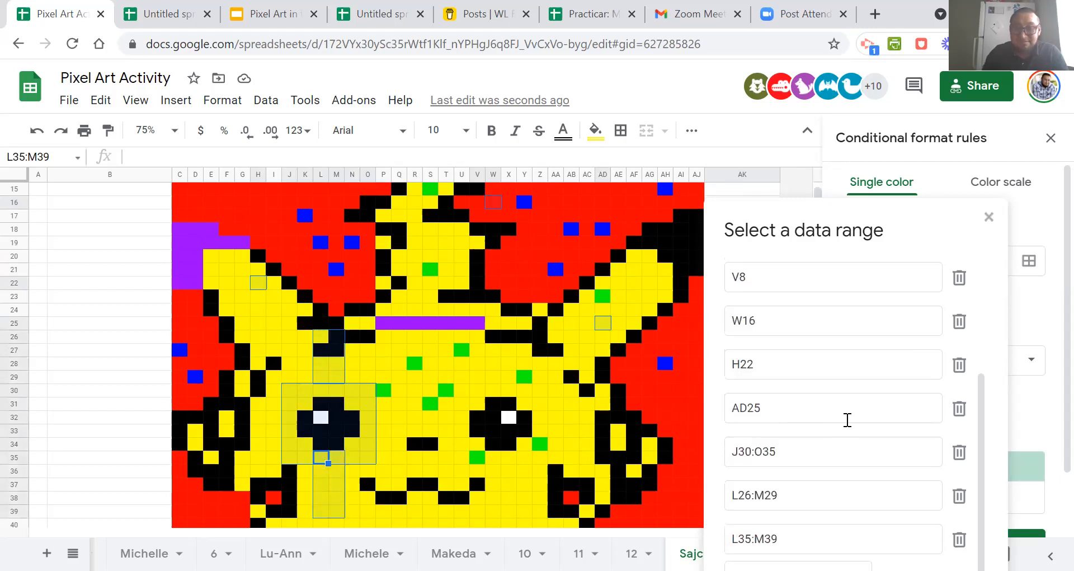
pyautogui.moveTo(845, 241); pyautogui.dragTo(702, 152)
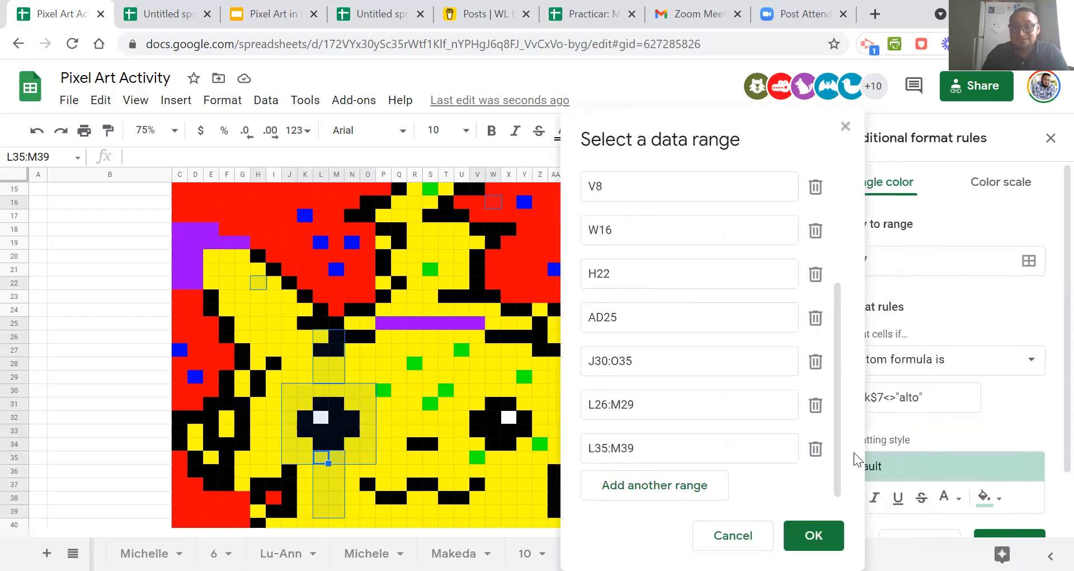
pyautogui.click(823, 536)
# Set the alto rule's fill colour to red and save the rule.
pyautogui.scroll(-1, 1012, 445)
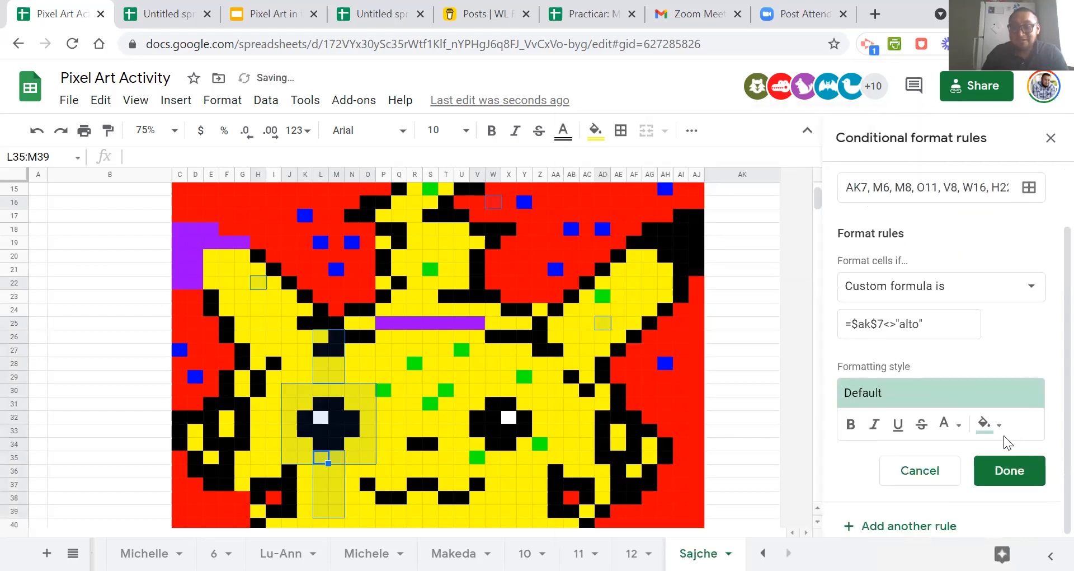
pyautogui.click(988, 425)
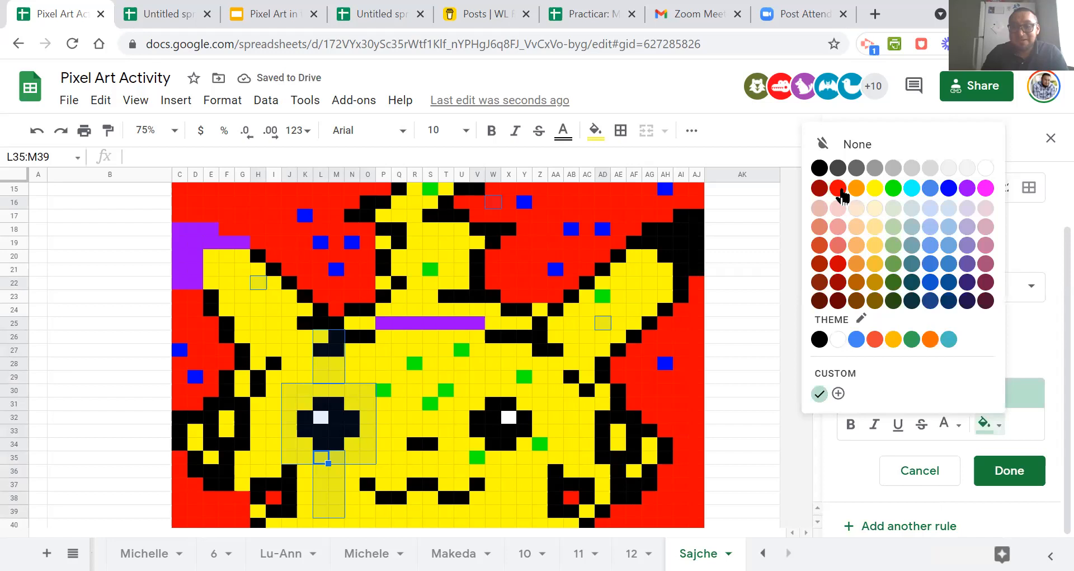
pyautogui.click(839, 191)
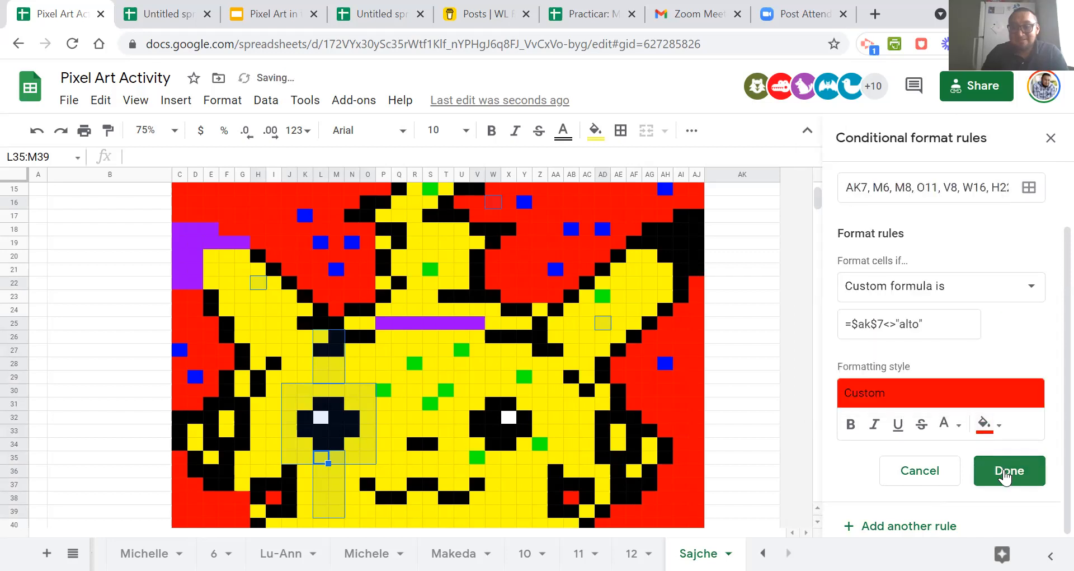
pyautogui.click(1004, 472)
# Clear the answer in AK7 and inspect how the rule recolours the picture down to its lower rows.
pyautogui.scroll(5, 806, 448)
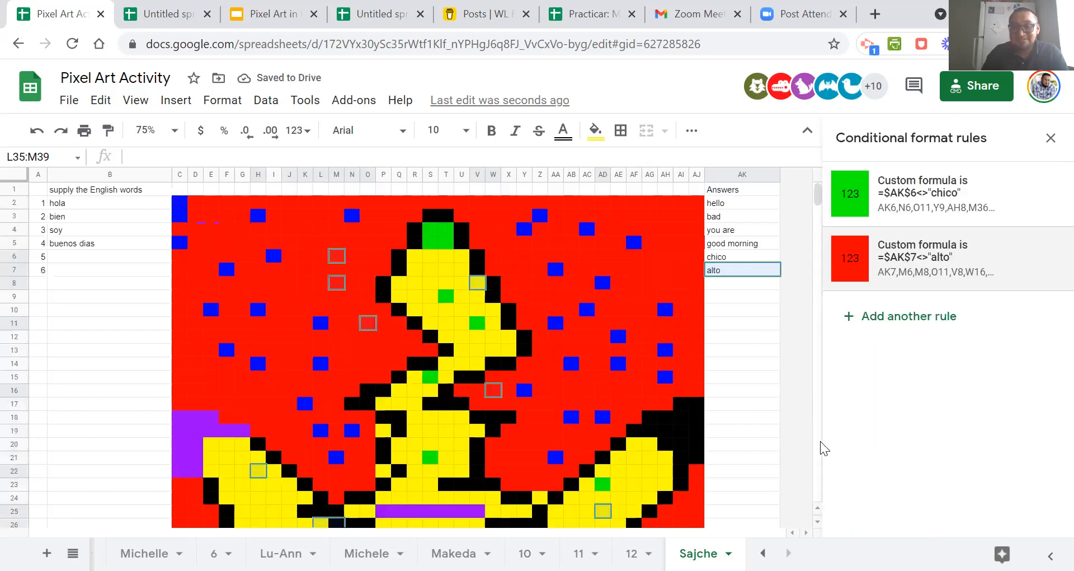
pyautogui.click(750, 324)
pyautogui.click(737, 275)
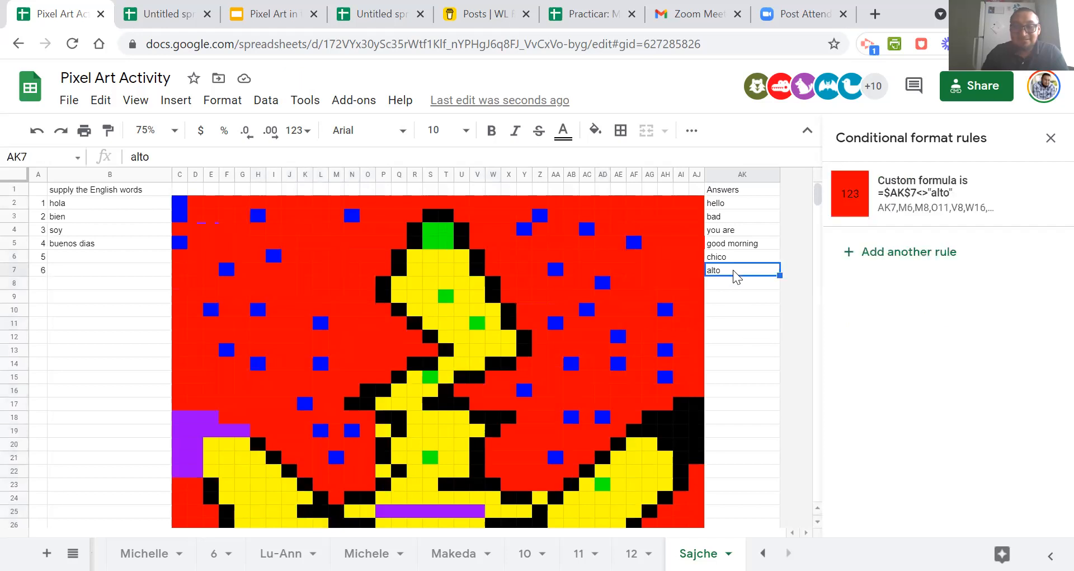
pyautogui.press('Delete')
pyautogui.click(741, 323)
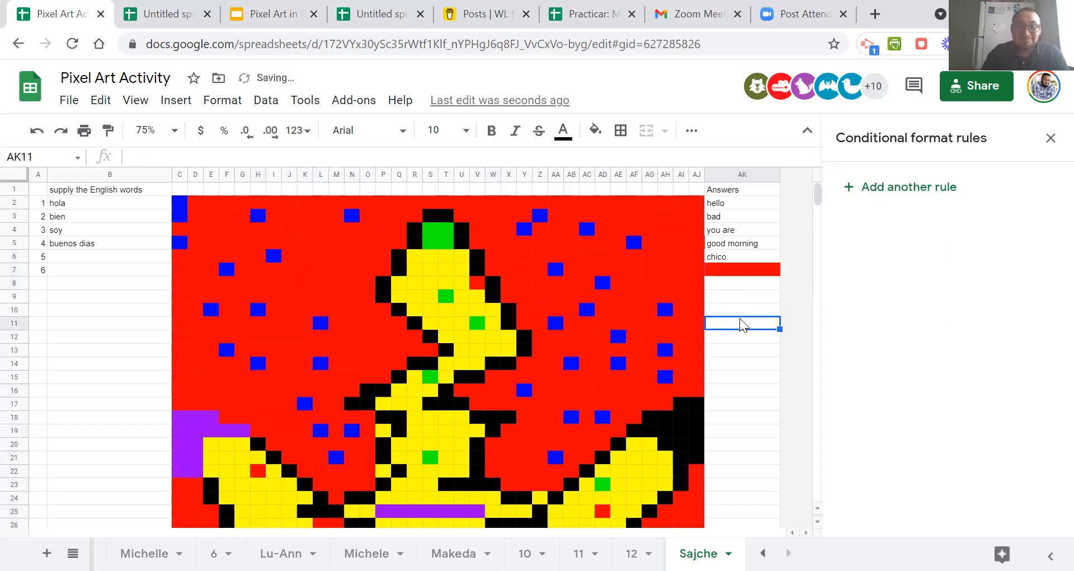
pyautogui.scroll(-5, 742, 325)
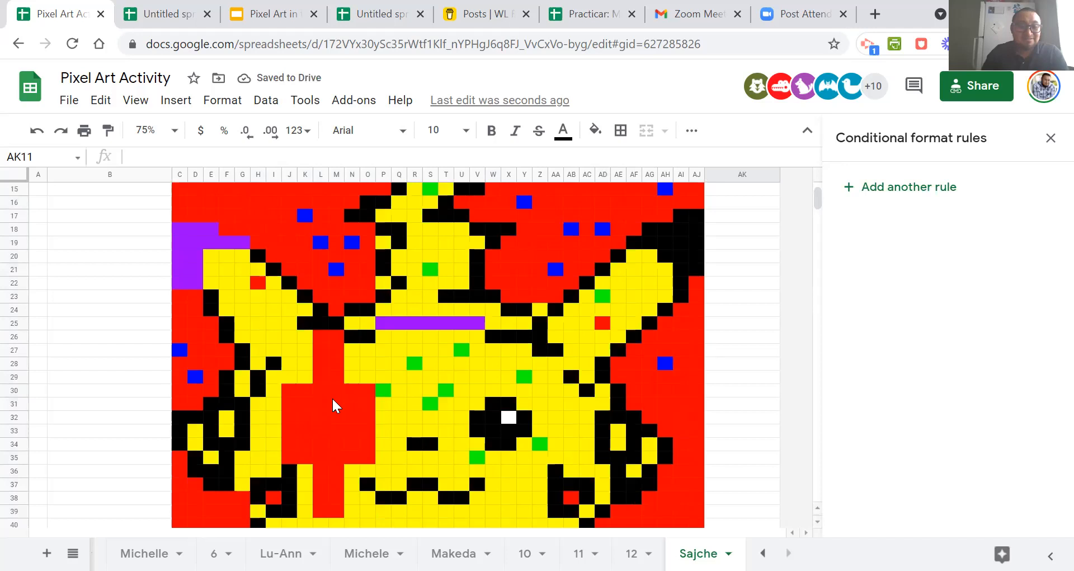
pyautogui.scroll(5, 355, 425)
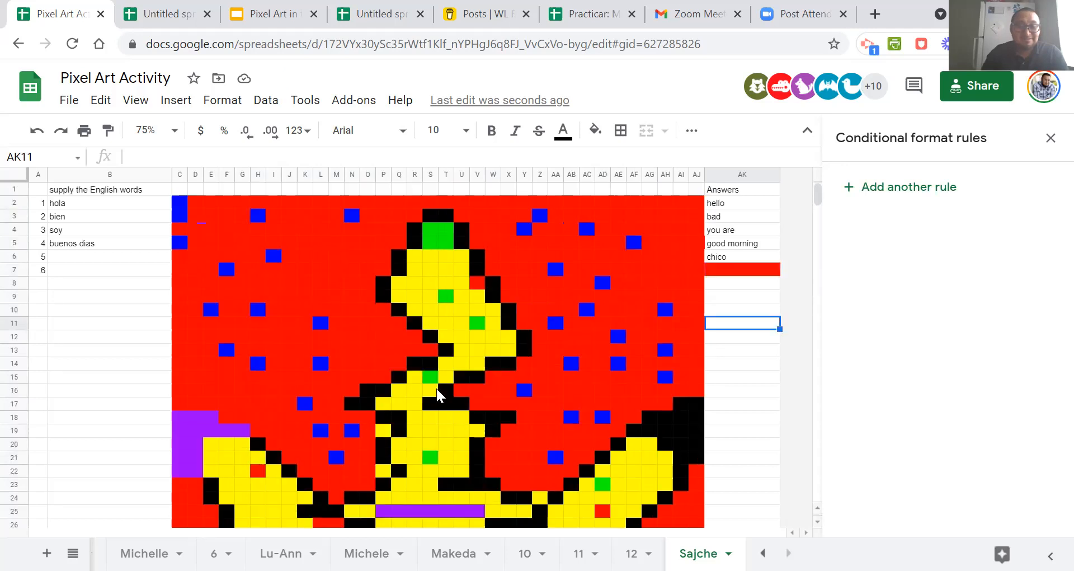
# Enter alto in AK7 and check the picture's upper and lower parts.
pyautogui.click(719, 269)
pyautogui.write('alto')
pyautogui.press('Return')
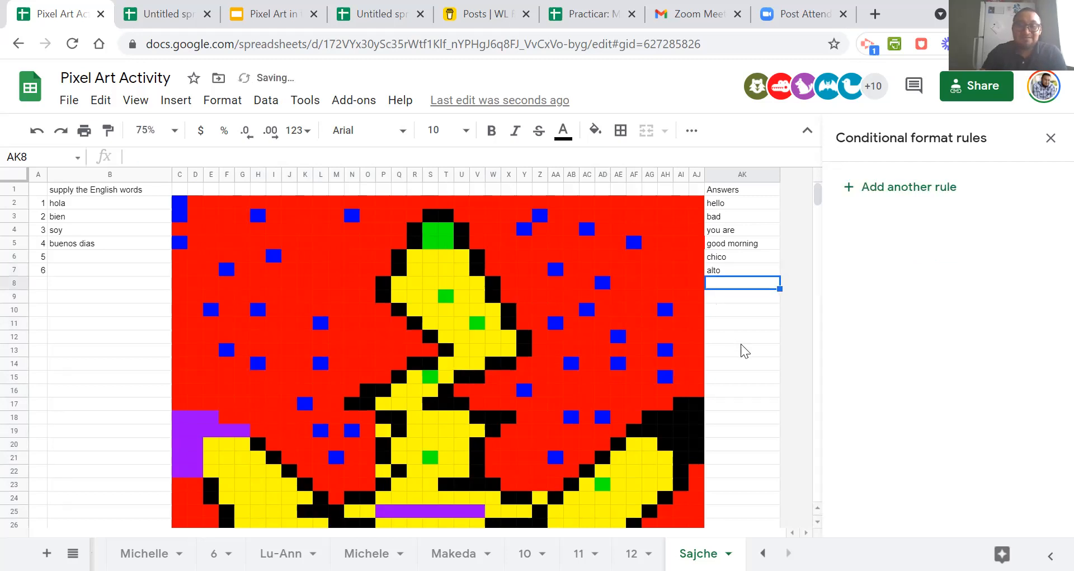
pyautogui.scroll(-6, 564, 322)
pyautogui.scroll(4, 314, 279)
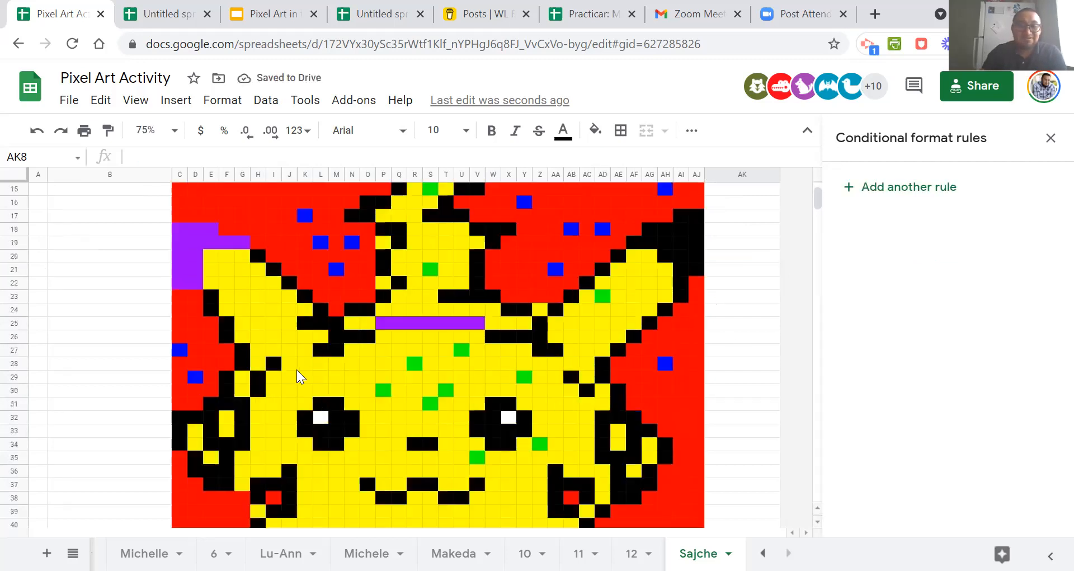
pyautogui.scroll(3, 353, 374)
pyautogui.scroll(-3, 352, 373)
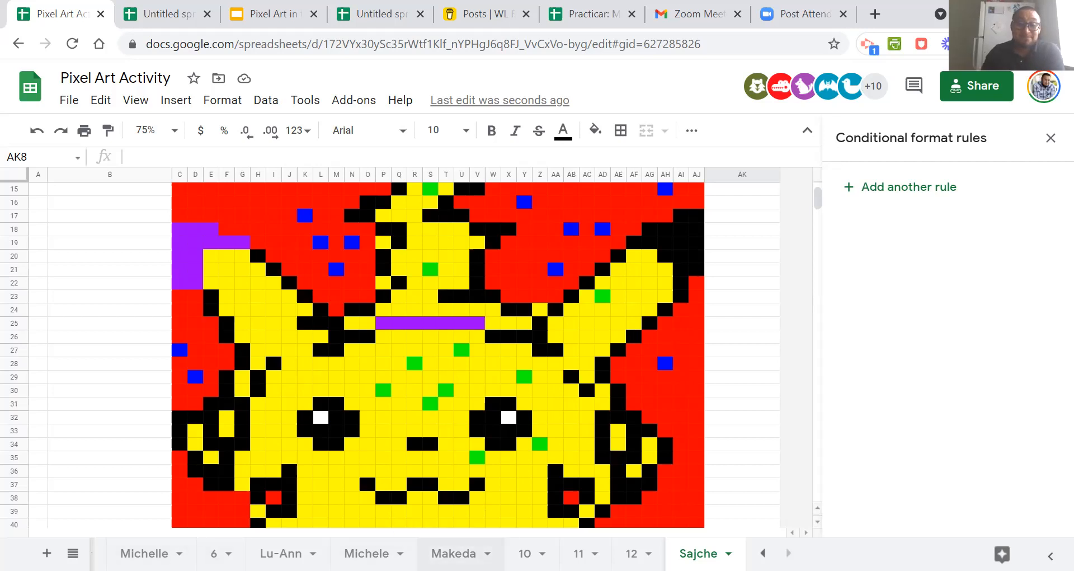
pyautogui.scroll(5, 722, 308)
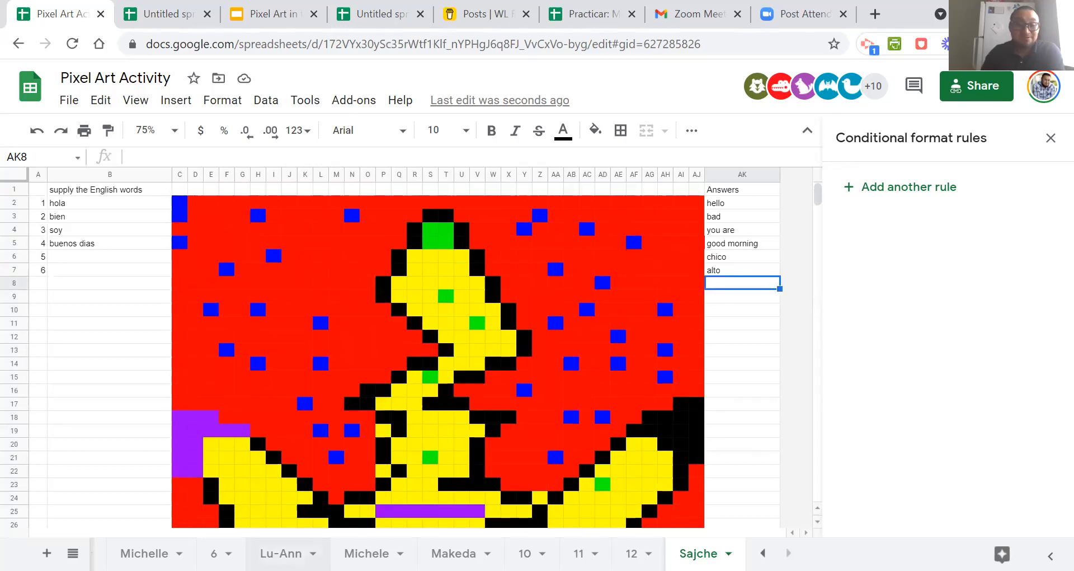
# Examine the answer cells AK2 to AK4 on the sheet with hola to gracias, opening the rule on AK3.
pyautogui.click(144, 553)
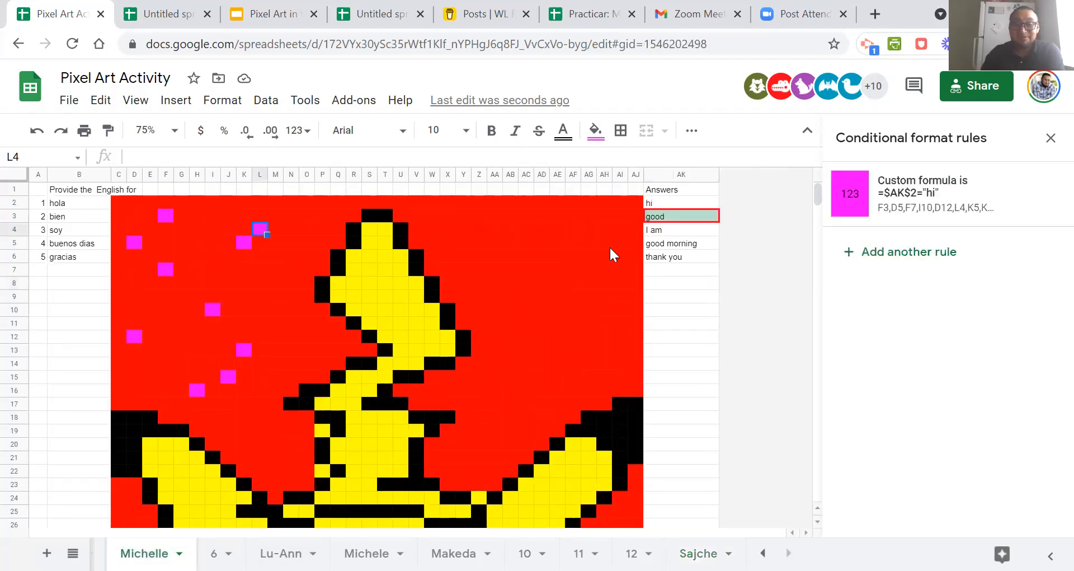
pyautogui.click(666, 234)
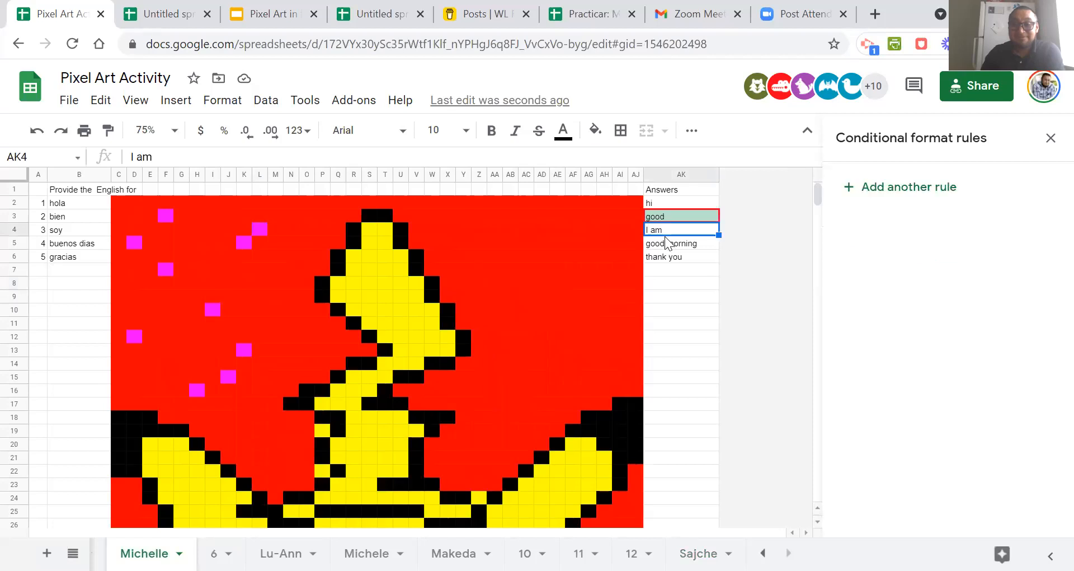
pyautogui.click(657, 205)
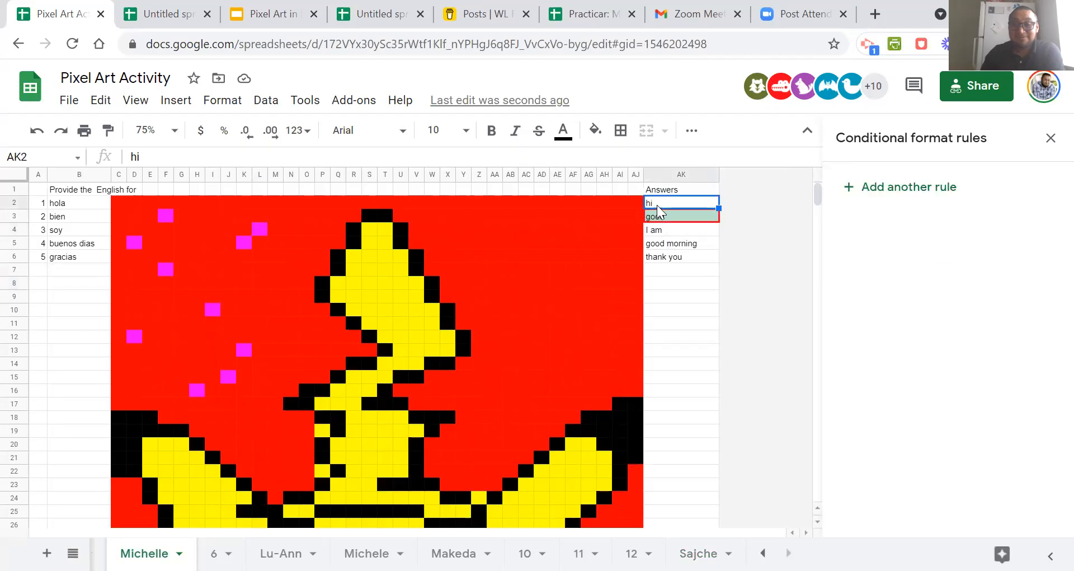
pyautogui.click(658, 218)
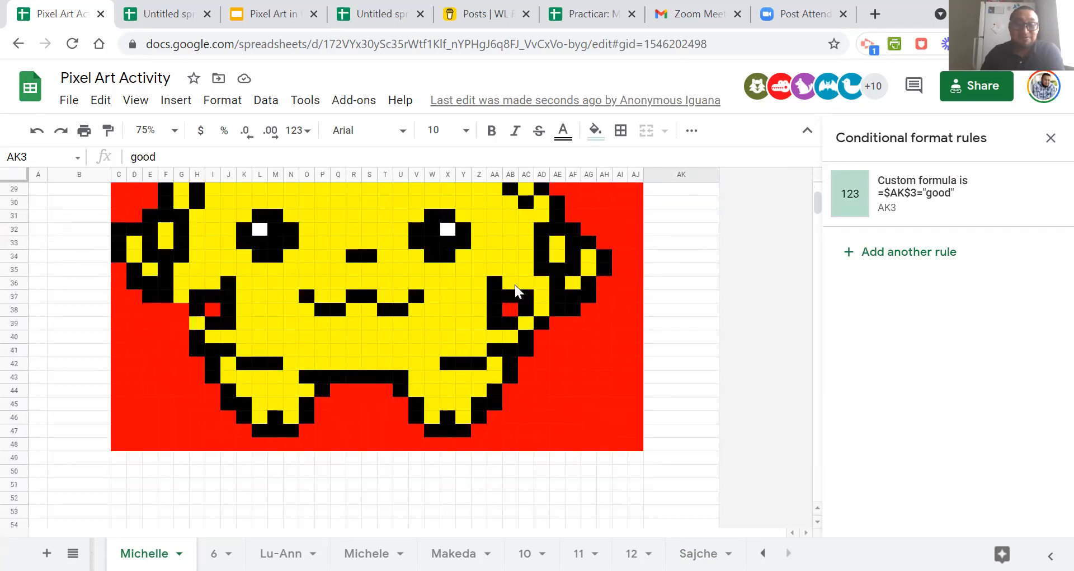
pyautogui.click(938, 213)
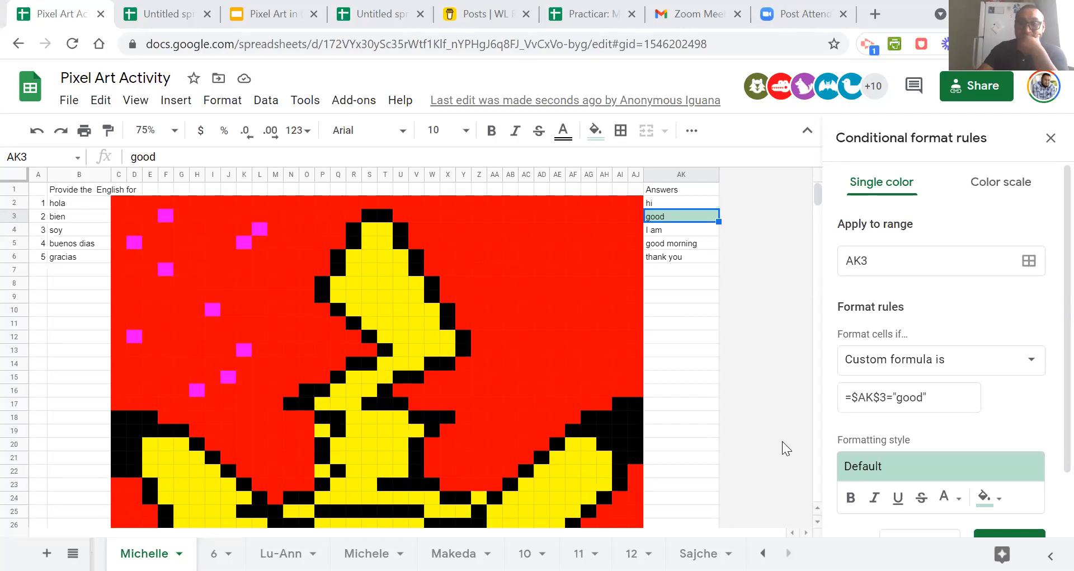
pyautogui.scroll(-5, 579, 323)
pyautogui.scroll(5, 579, 323)
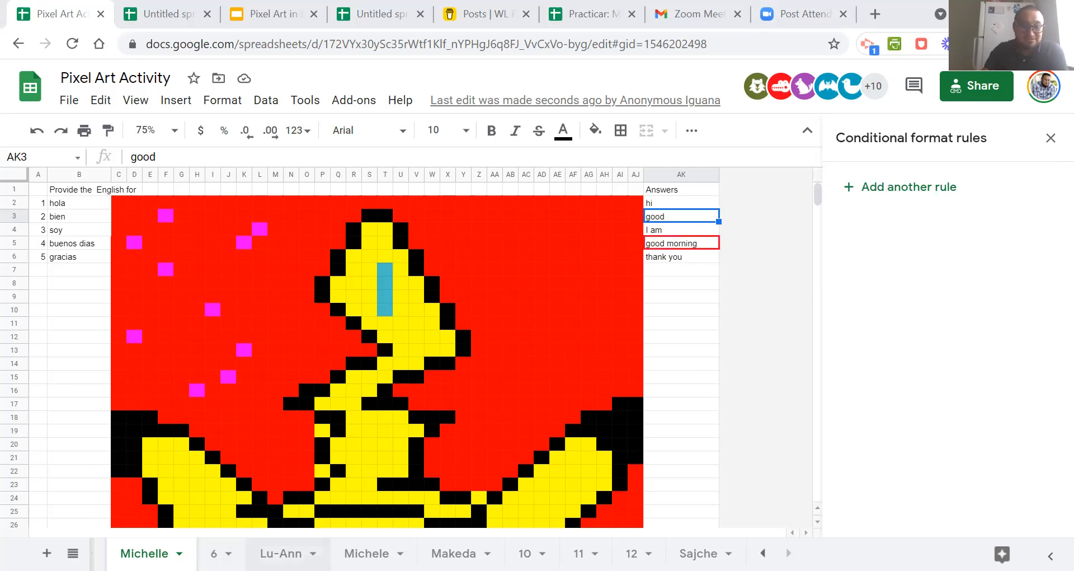
# Examine the rules behind the recoloured cells on the chemical elements sheet and on the sheet headed Hola.
pyautogui.click(281, 553)
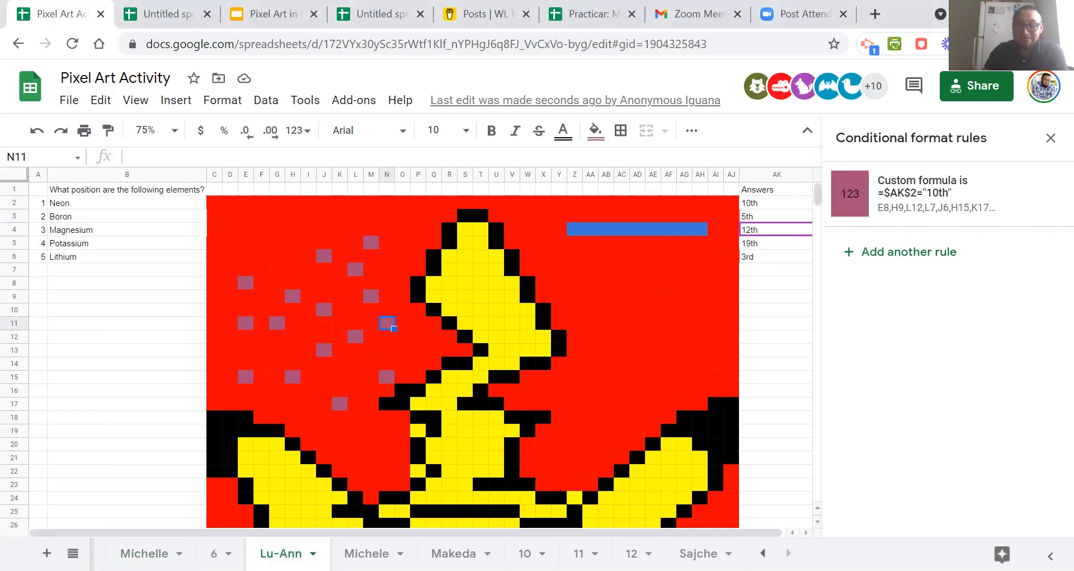
pyautogui.click(586, 226)
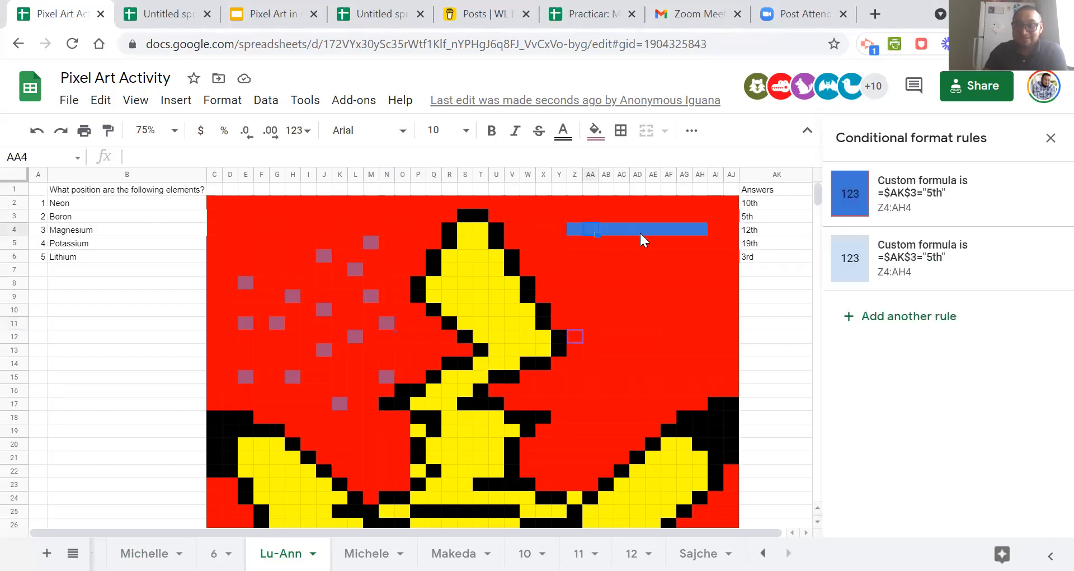
pyautogui.click(377, 553)
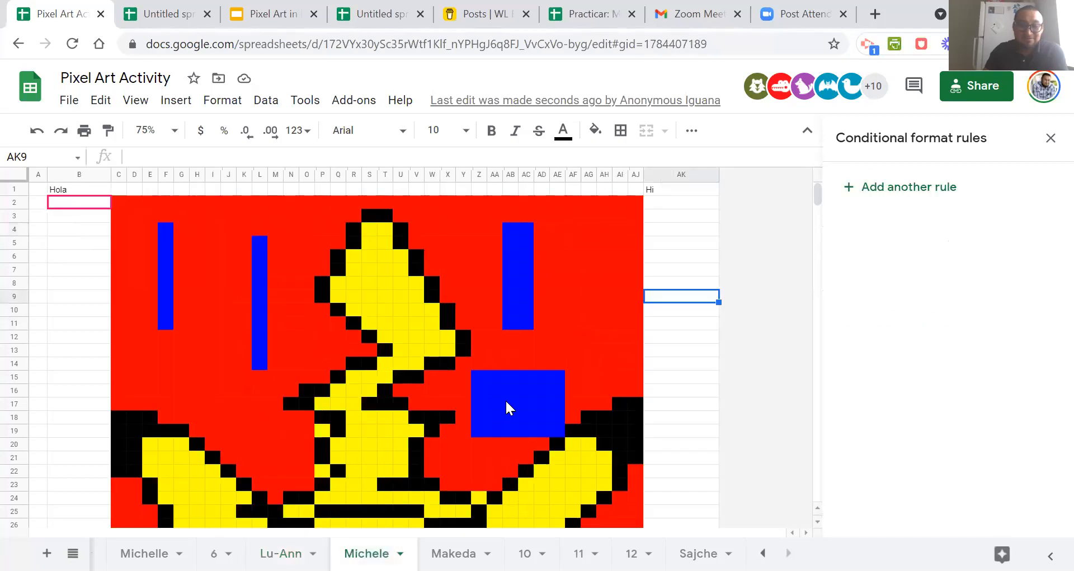
pyautogui.click(507, 403)
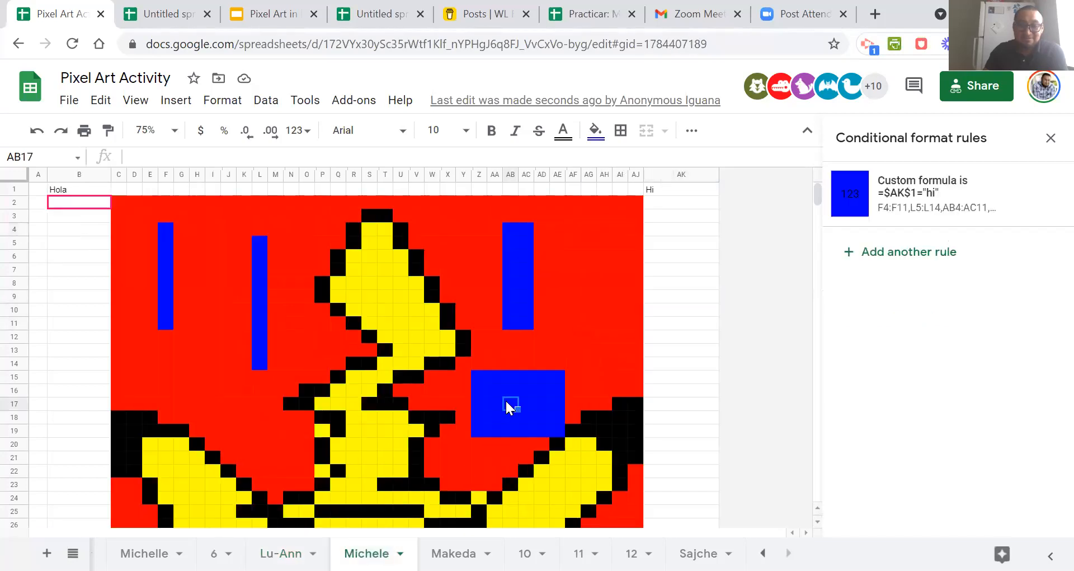
pyautogui.click(468, 214)
pyautogui.click(515, 267)
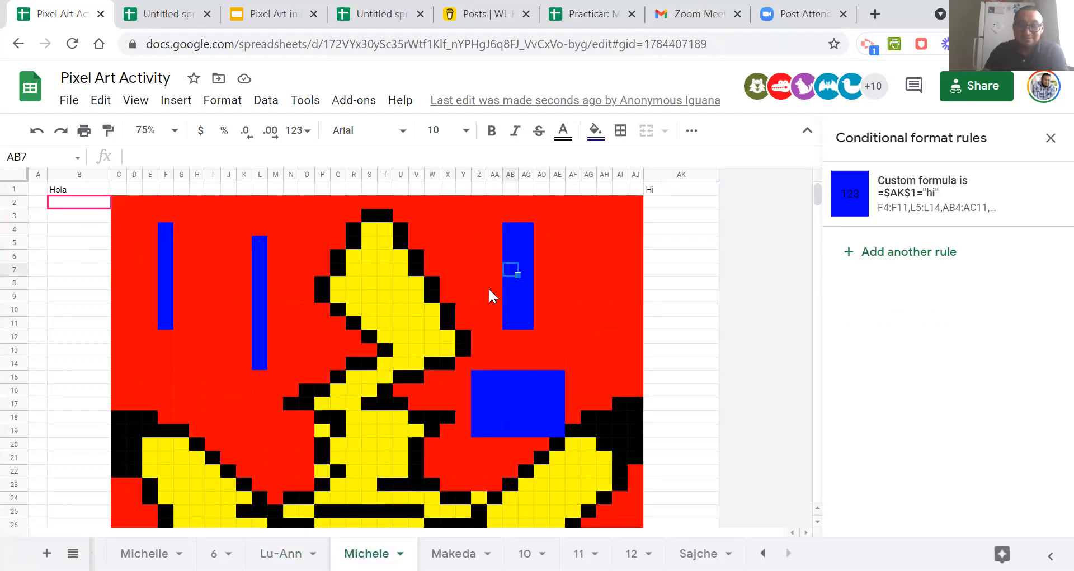
pyautogui.scroll(-5, 467, 313)
# Inspect the sheet headed Types of family and check cell B2 for conditional format rules.
pyautogui.click(454, 552)
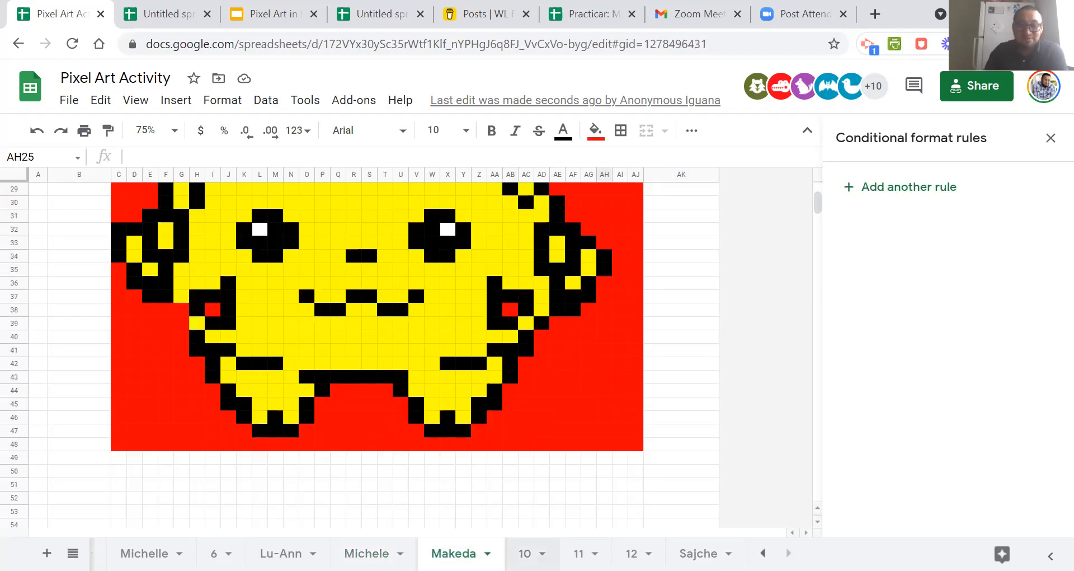
pyautogui.scroll(10, 475, 442)
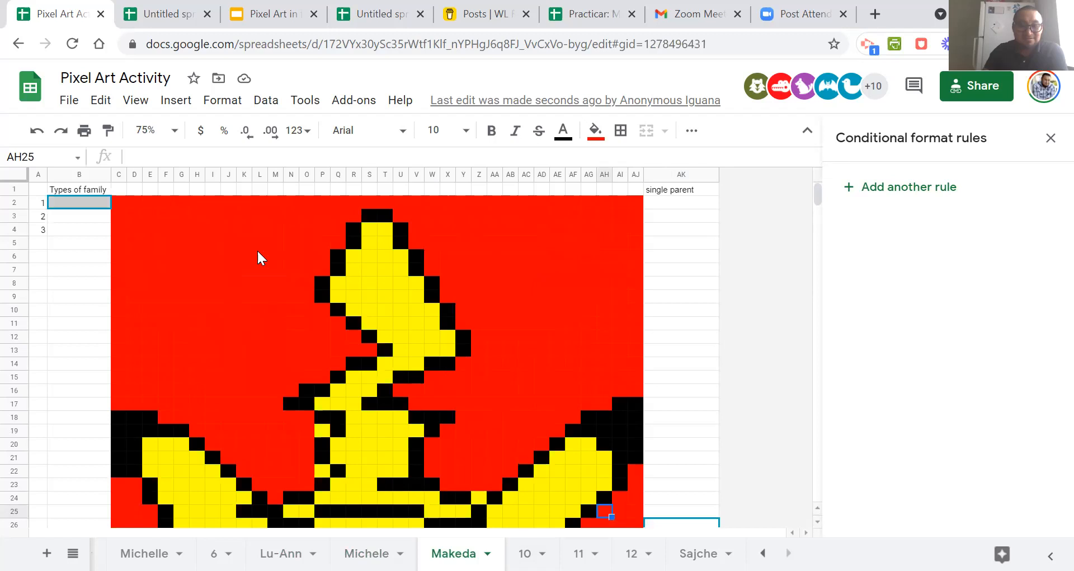
pyautogui.click(77, 206)
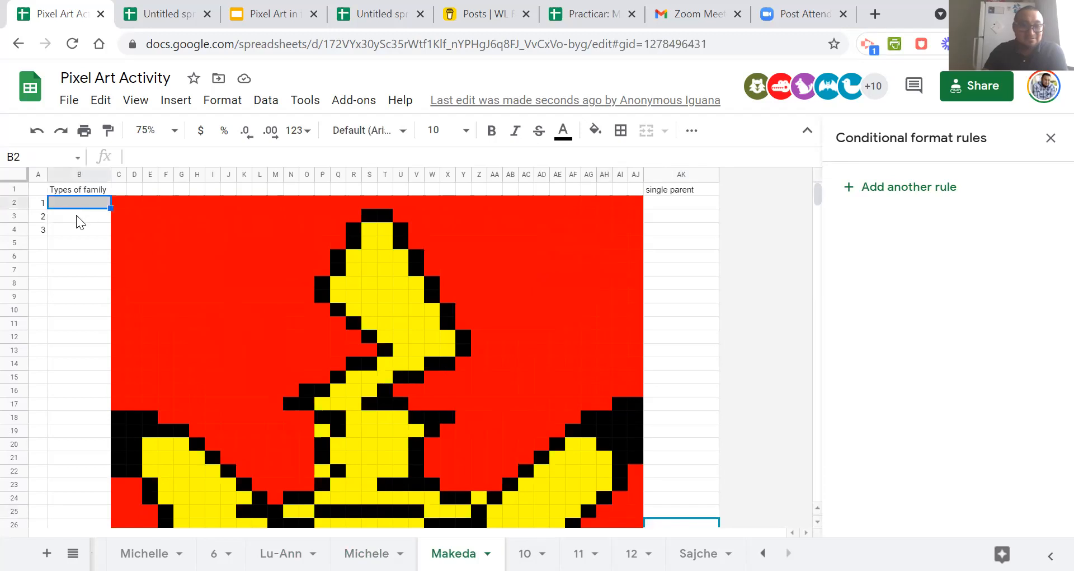
# Check sheets 10, 11 and 12 and the sheet that follows them for practice entries.
pyautogui.scroll(-5, 612, 223)
pyautogui.click(524, 553)
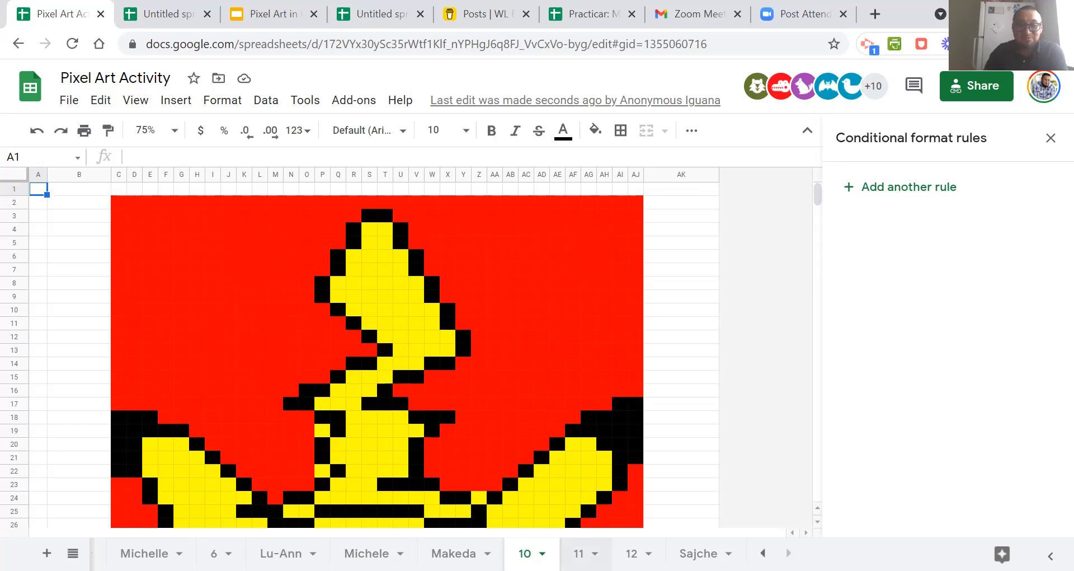
pyautogui.click(582, 553)
pyautogui.click(635, 553)
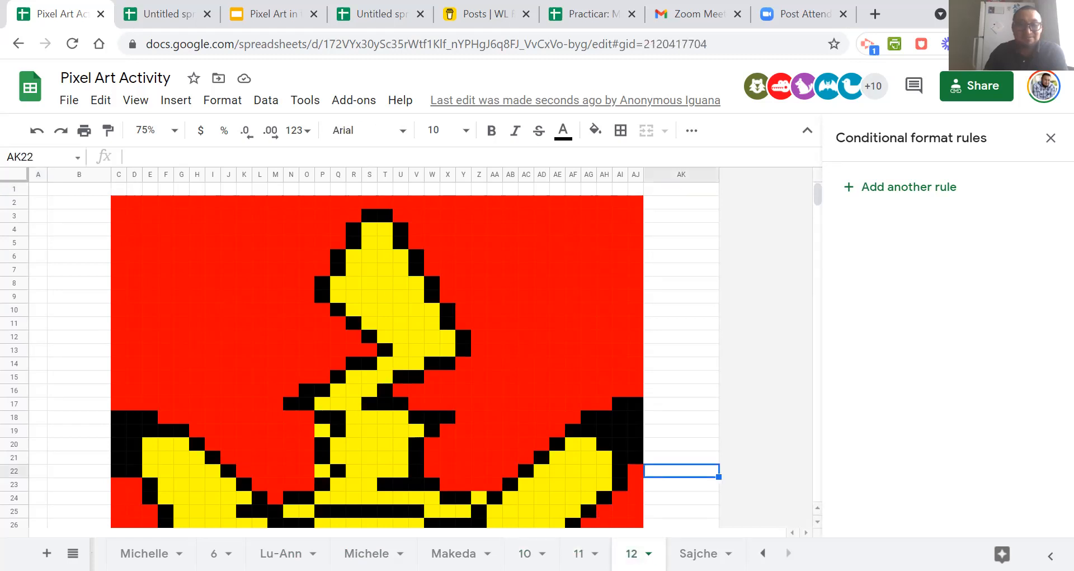
pyautogui.click(698, 553)
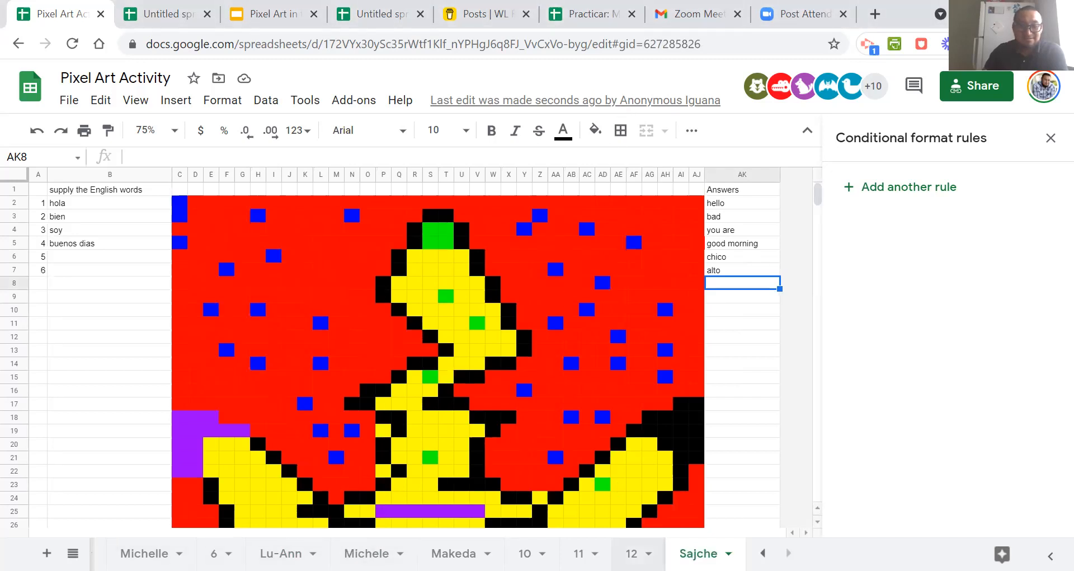
# Examine the rule behind cell Z5 on the first sheet and the picture on the second sheet.
pyautogui.click(763, 553)
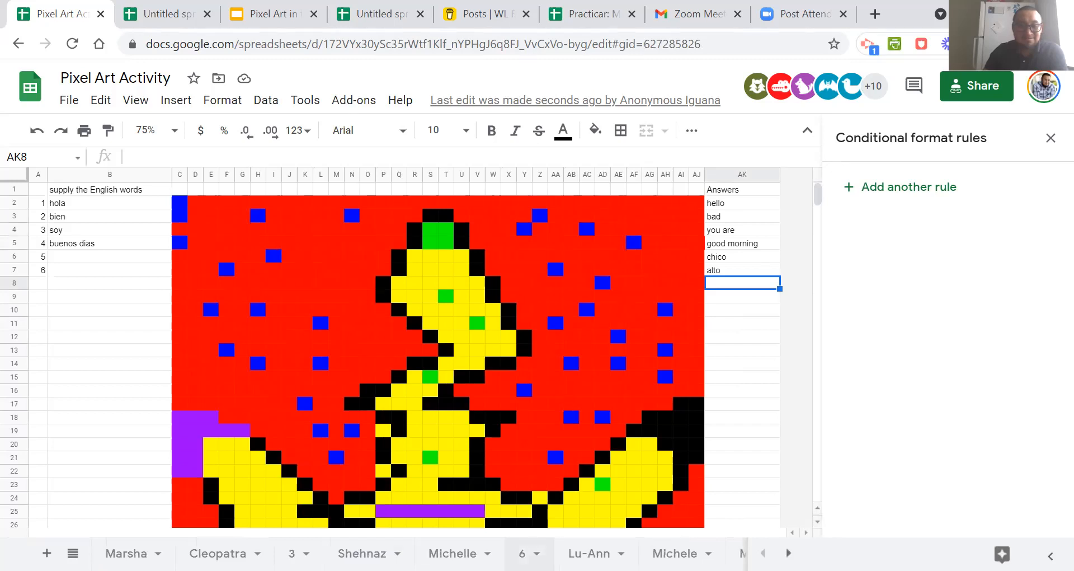
pyautogui.click(127, 553)
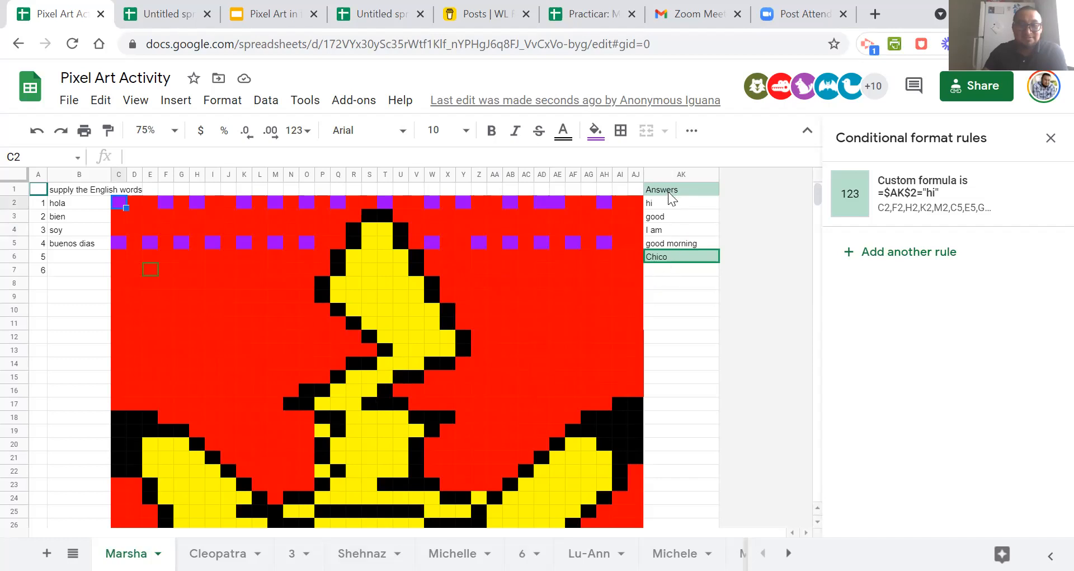
pyautogui.click(479, 243)
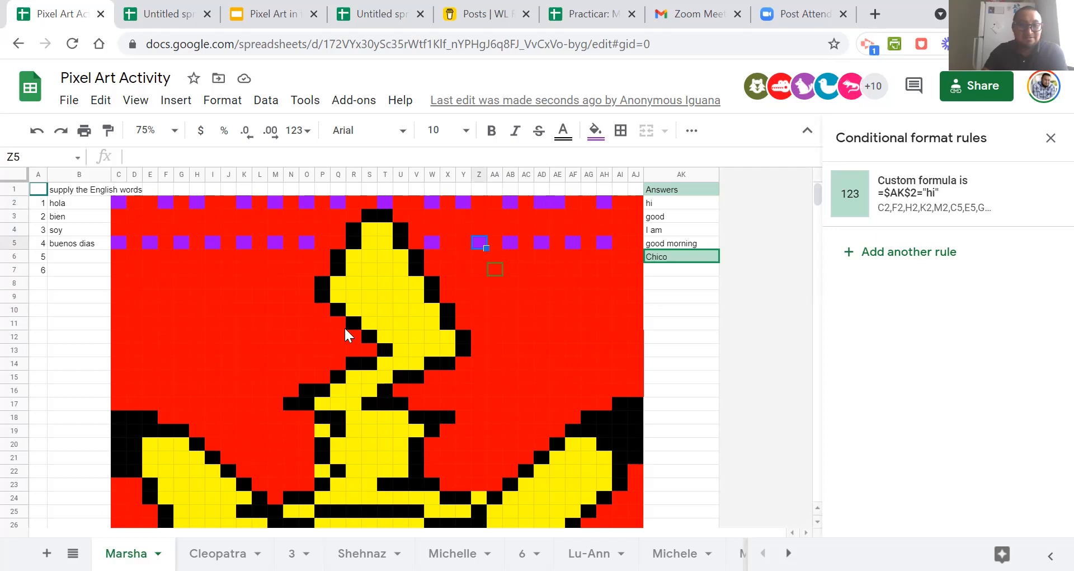
pyautogui.click(185, 554)
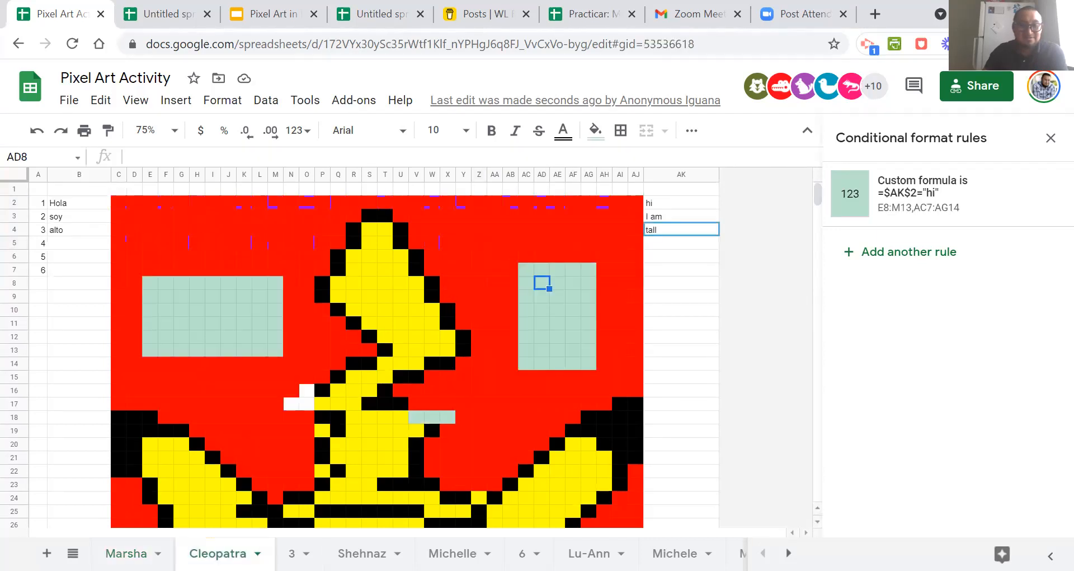
pyautogui.scroll(-5, 542, 340)
pyautogui.scroll(5, 542, 341)
pyautogui.scroll(-5, 542, 341)
pyautogui.scroll(5, 543, 342)
# Review the practice sheets from sheet 3 to the one before Types of family, including the chemical elements sheet.
pyautogui.click(294, 554)
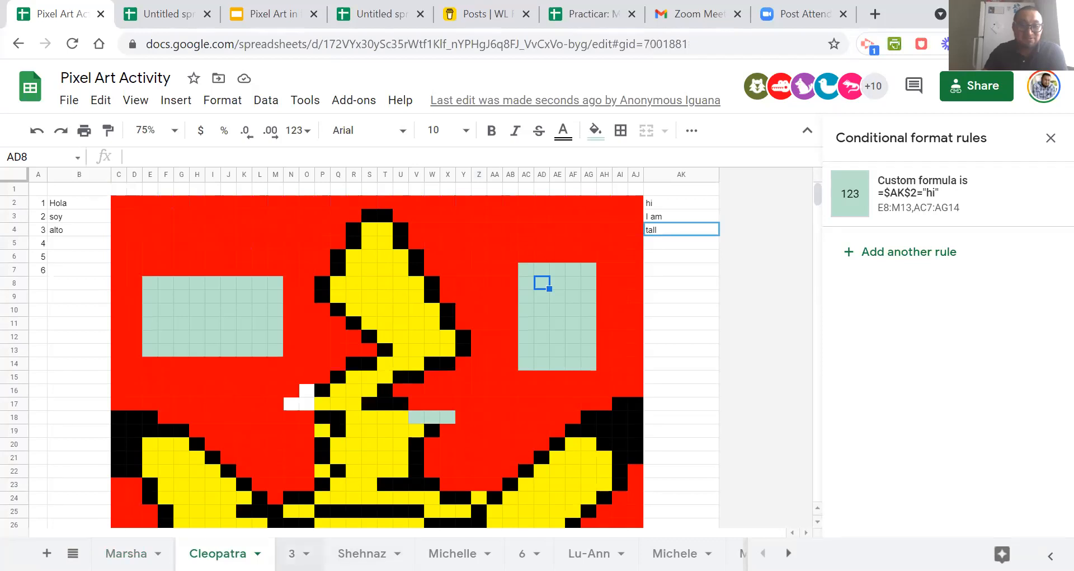
pyautogui.click(362, 554)
pyautogui.click(452, 553)
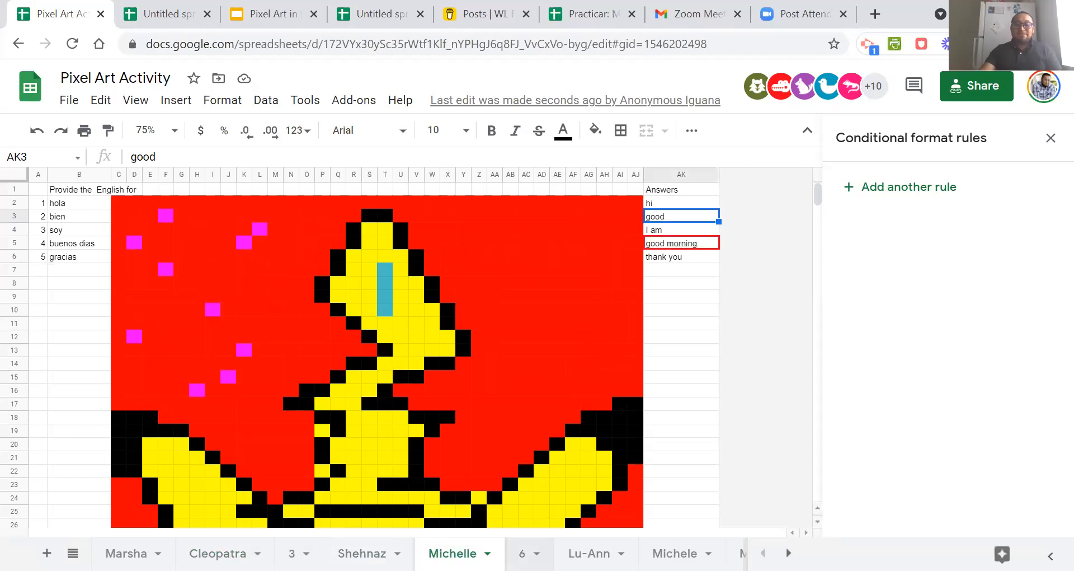
pyautogui.click(522, 553)
pyautogui.click(589, 553)
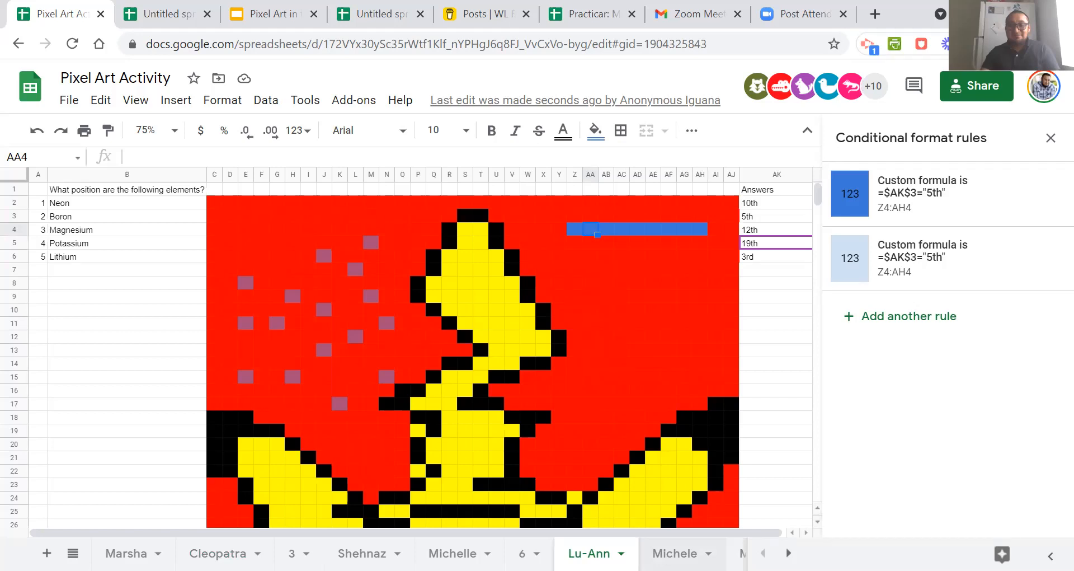
pyautogui.click(675, 553)
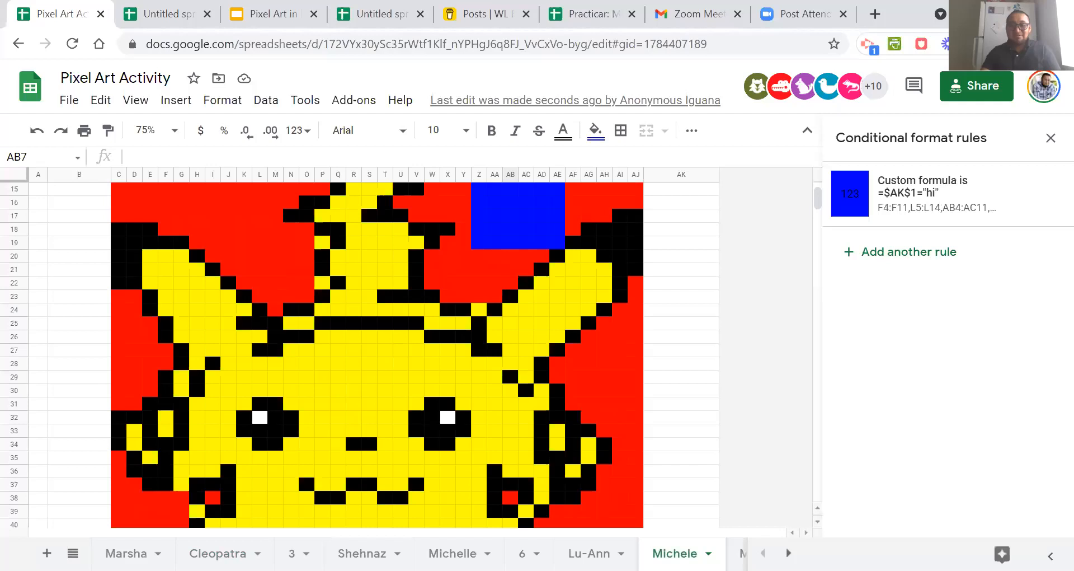
pyautogui.scroll(5, 506, 250)
pyautogui.scroll(-10, 551, 315)
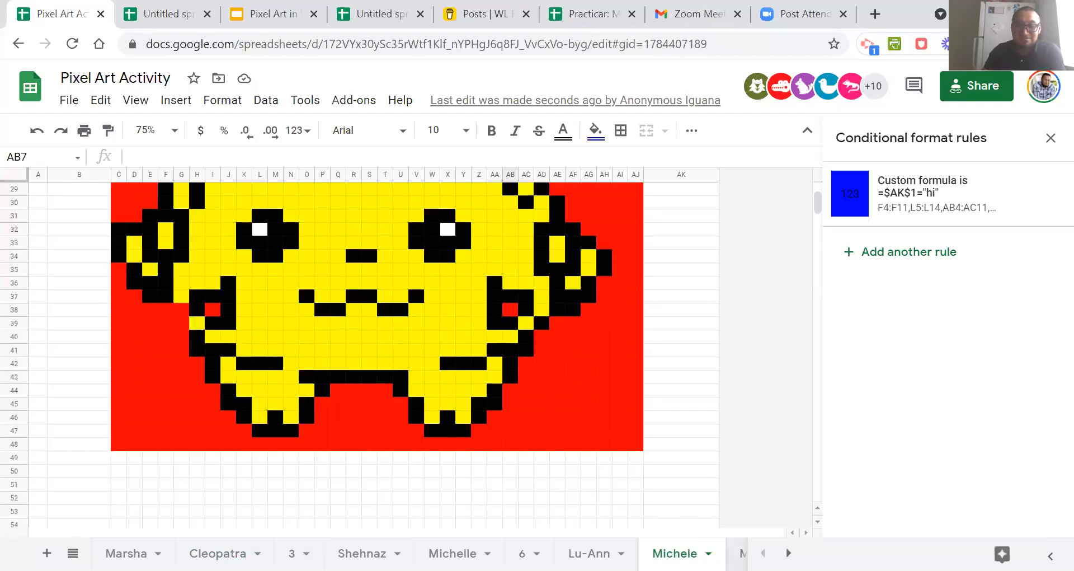
# Review the sheet headed Types of family and recheck all the sheets after it.
pyautogui.click(788, 553)
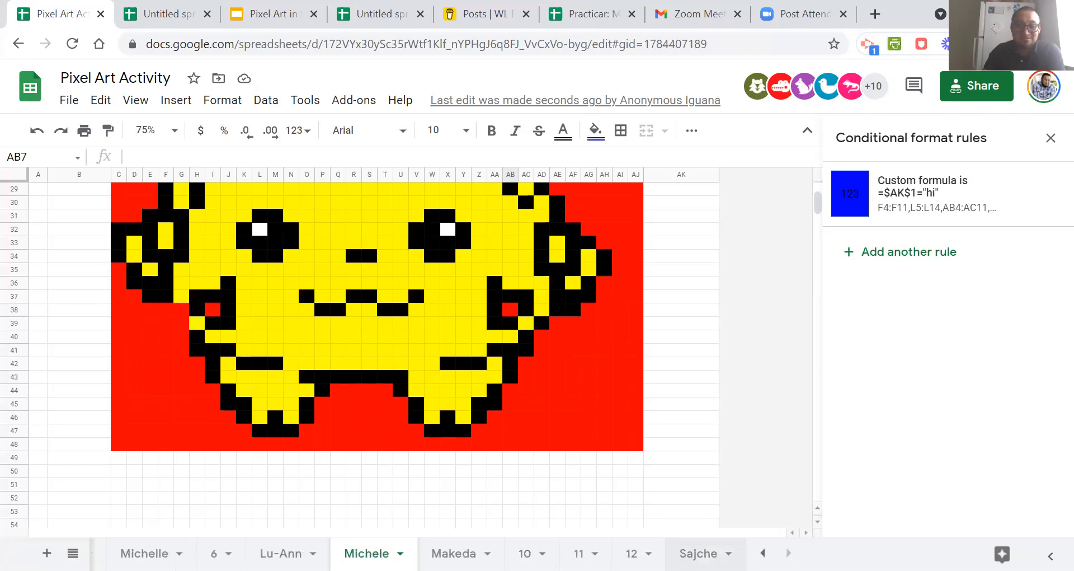
pyautogui.click(453, 552)
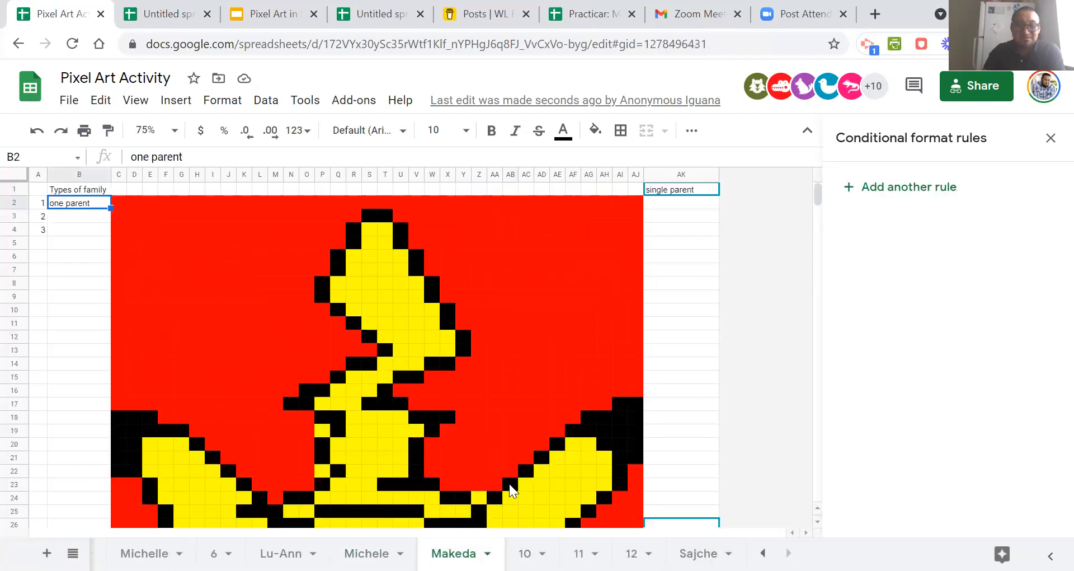
pyautogui.click(524, 553)
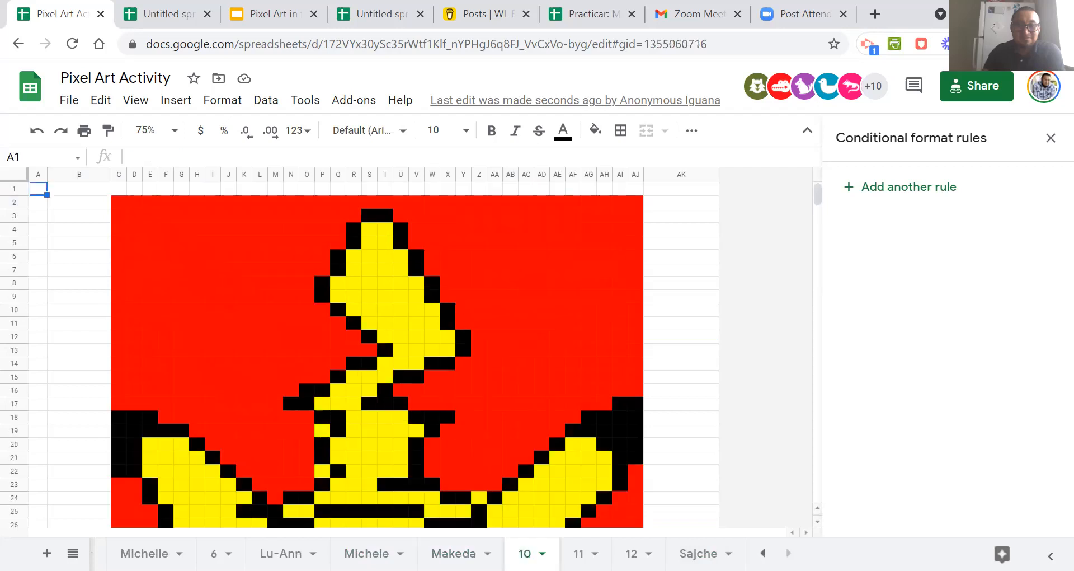
pyautogui.click(578, 553)
pyautogui.click(631, 553)
pyautogui.click(698, 553)
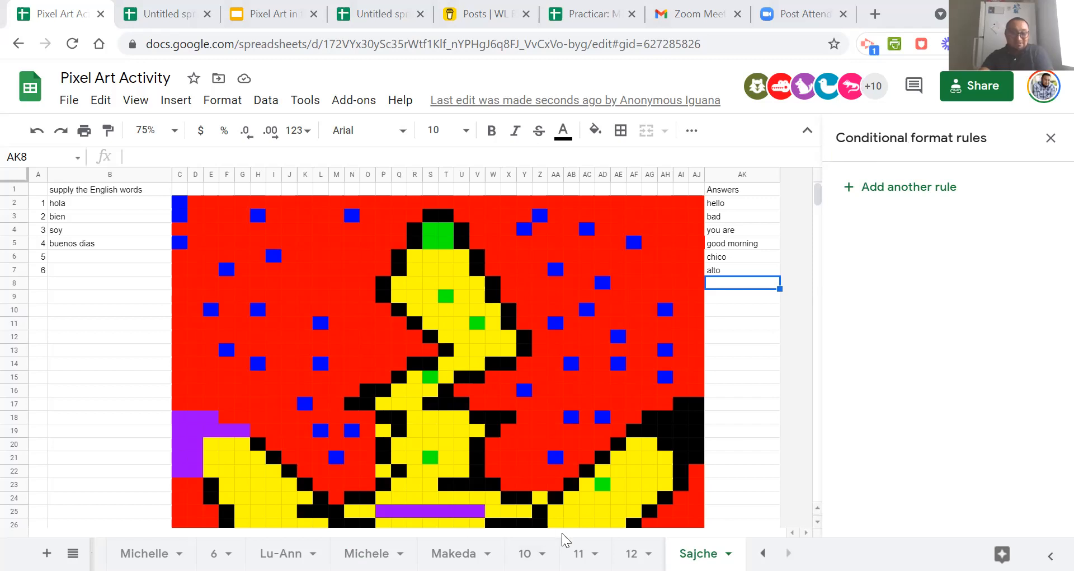
# Check cells Z8, AK2 and AK8 on the Types of family sheet for conditional format rules.
pyautogui.click(453, 553)
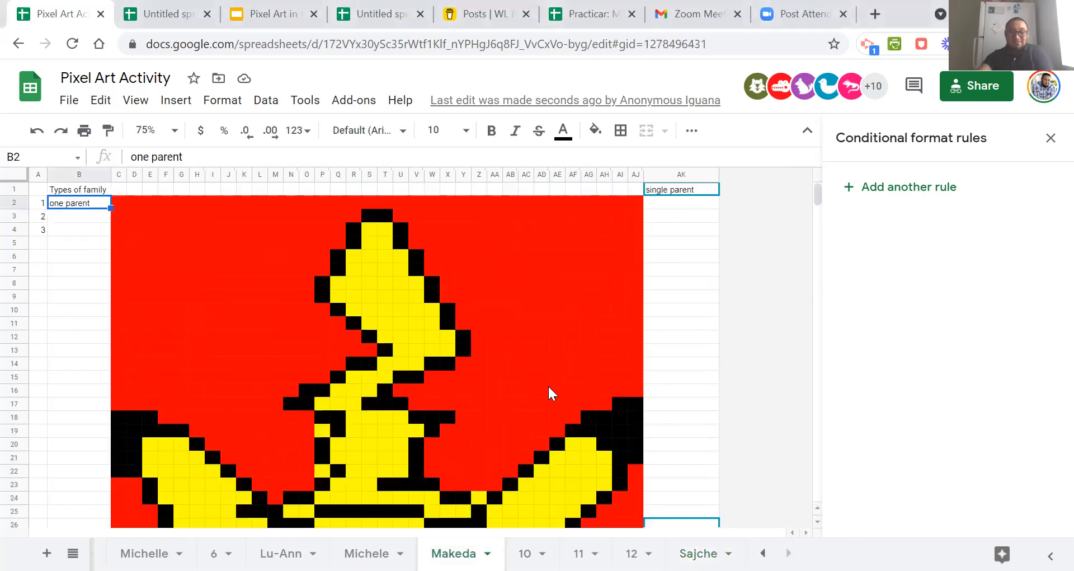
pyautogui.click(482, 286)
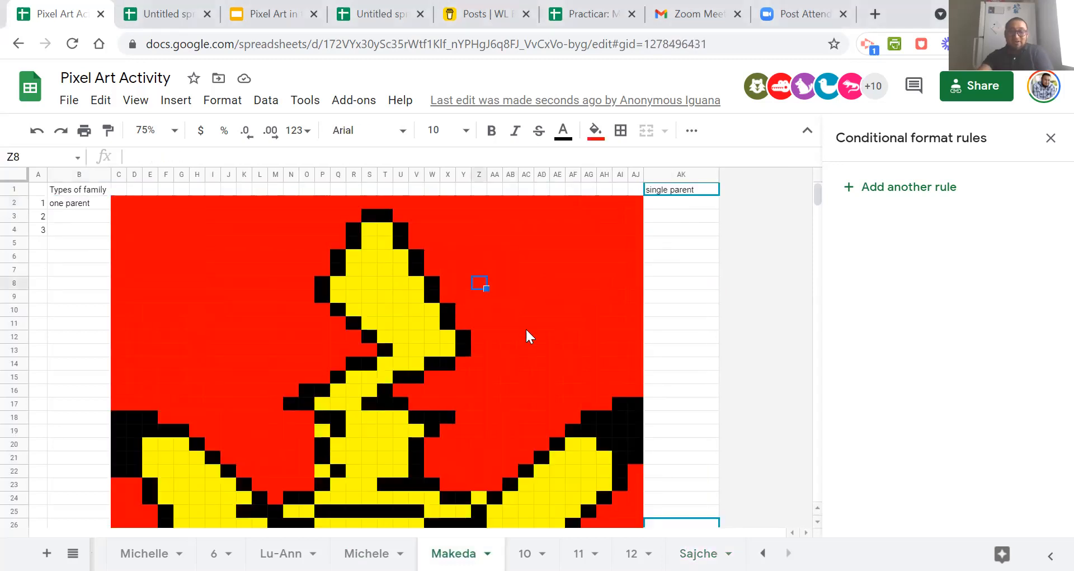
pyautogui.click(669, 205)
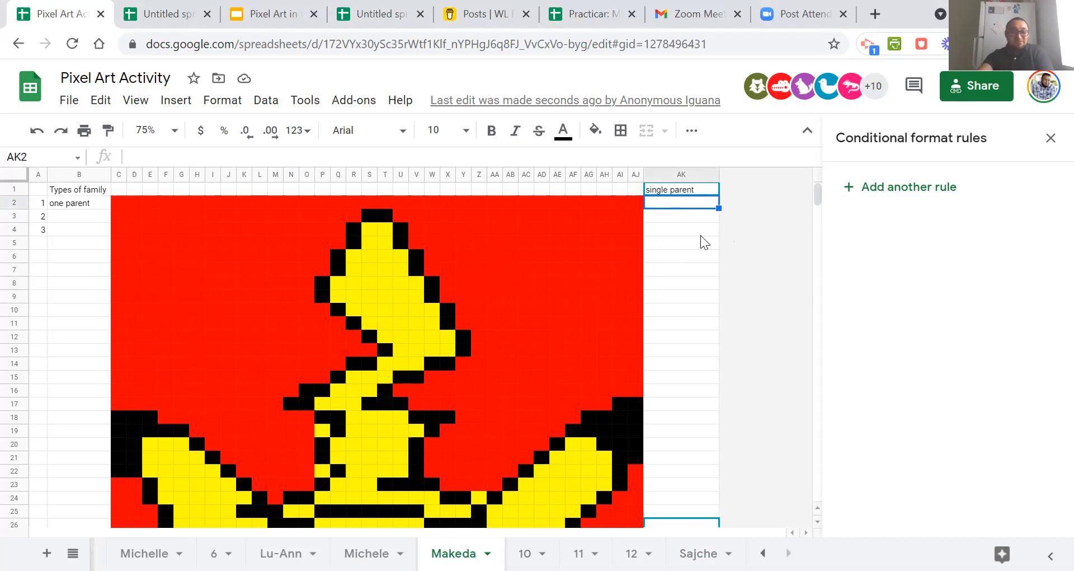
pyautogui.click(713, 280)
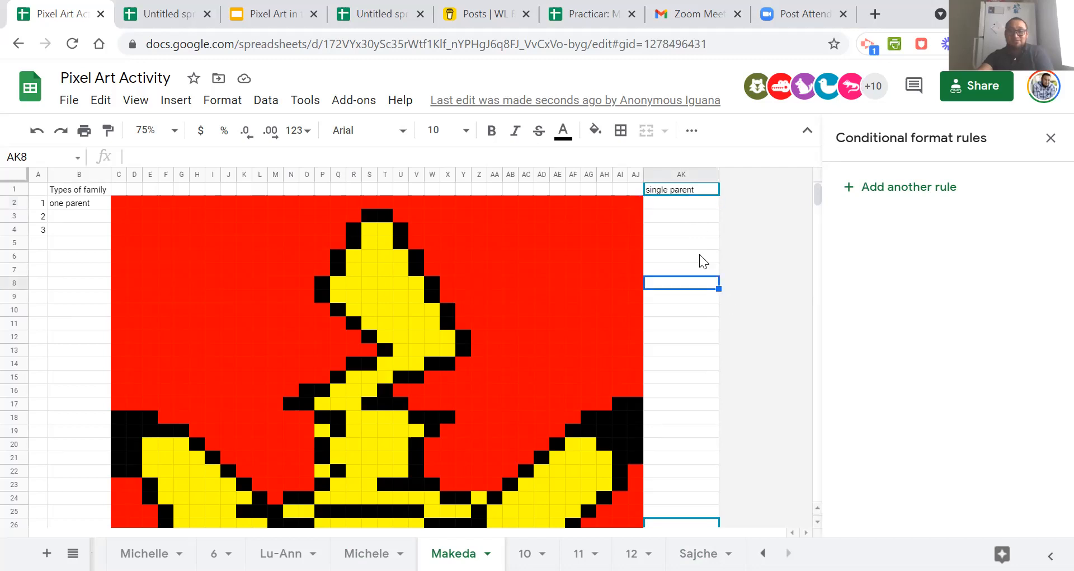
# Change the custom formula of the rule on AK1 to =$AK$2="single parent".
pyautogui.click(676, 190)
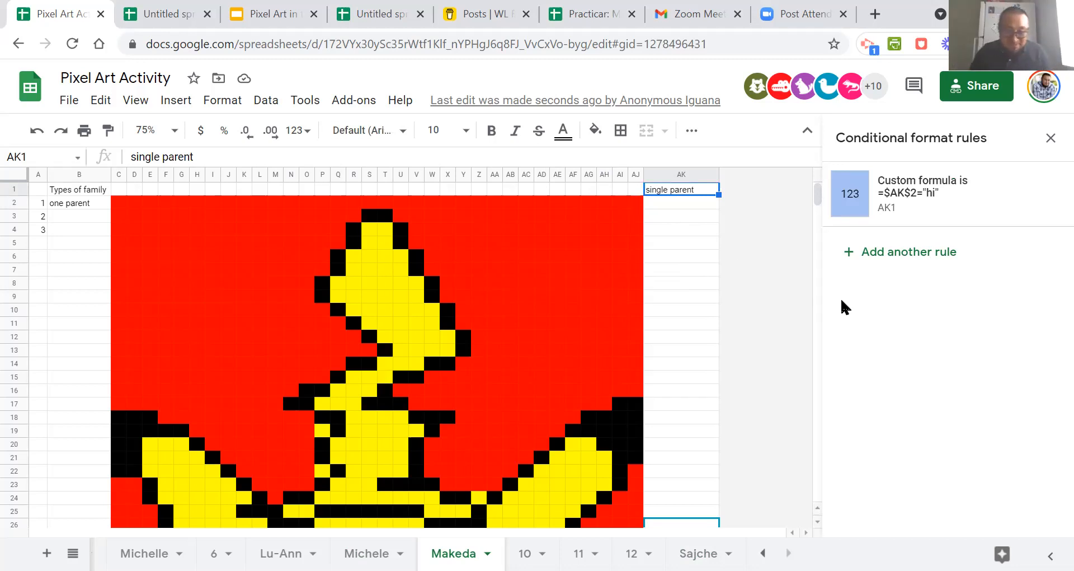
pyautogui.click(922, 203)
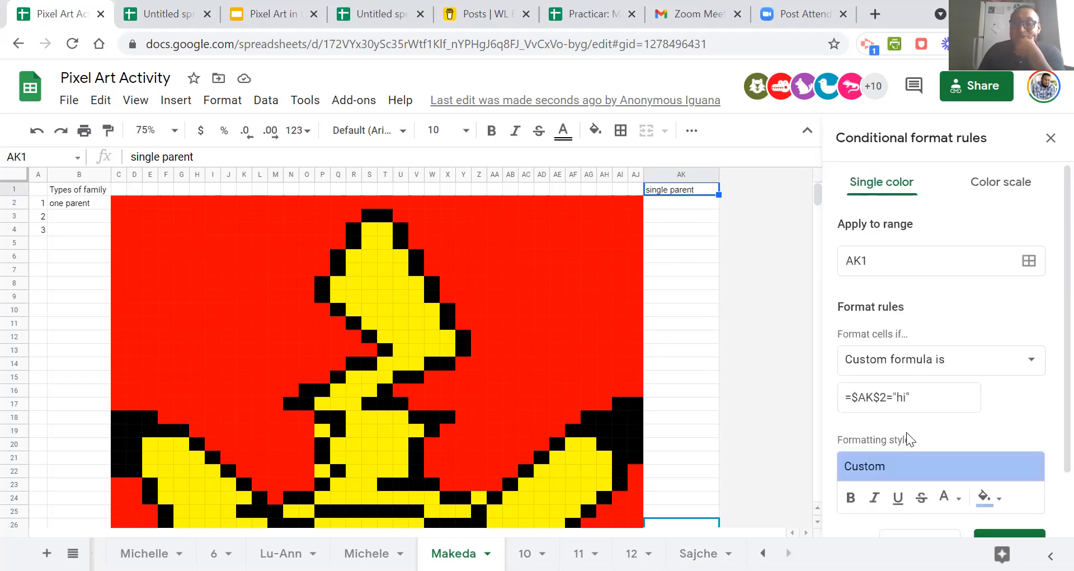
pyautogui.click(899, 396)
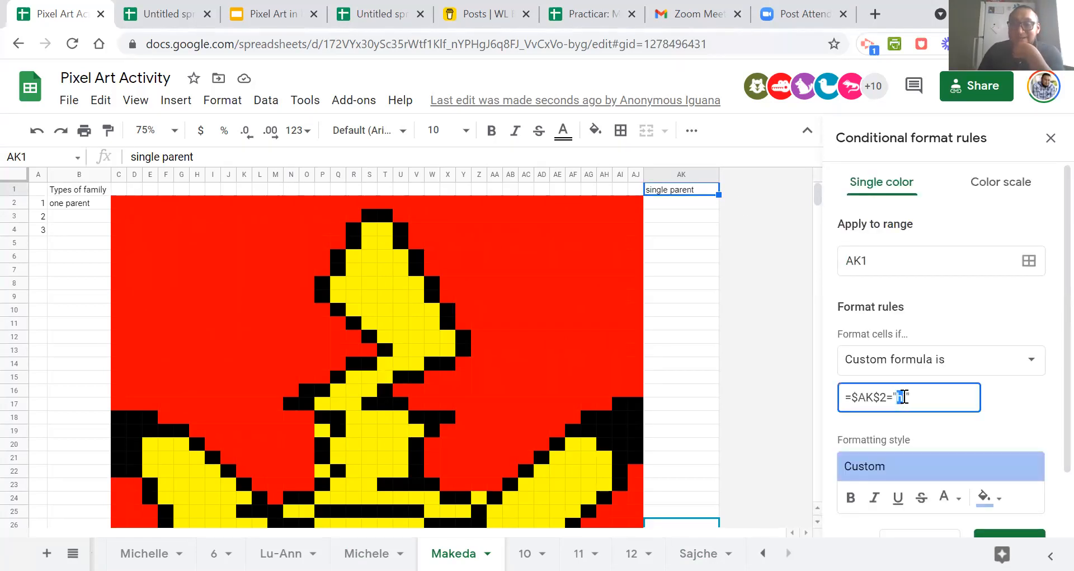
pyautogui.press('BackSpace')
pyautogui.press('BackSpace')
pyautogui.write('single parent')
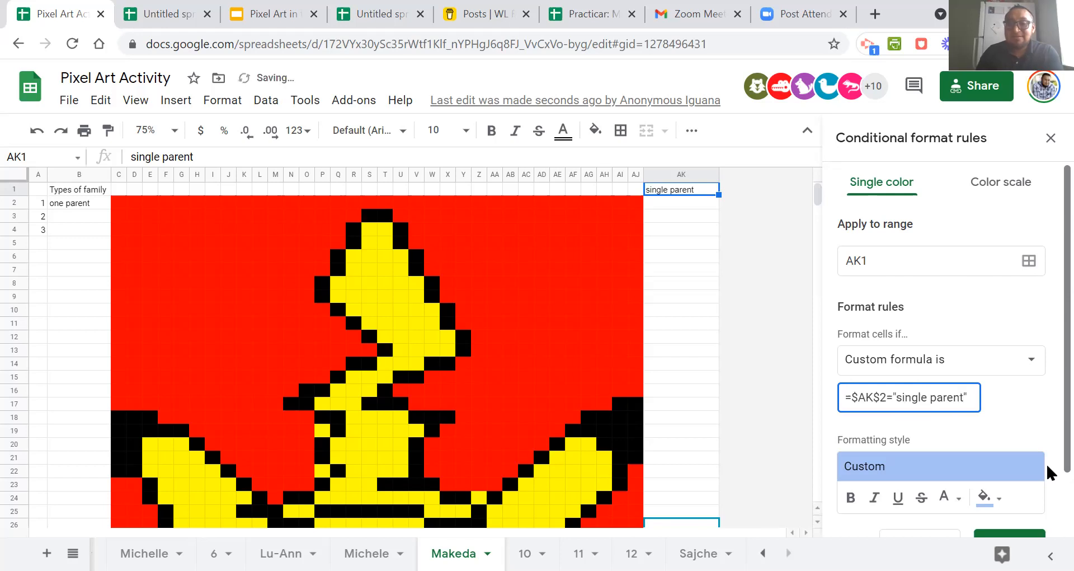
# Extend the rule's range beyond AK1 with D3, E5, I6, I11, L12, M6, AJ12, AD10, AD5, AB12, AF13, Z7 and Z16.
pyautogui.click(1029, 260)
pyautogui.moveTo(541, 237); pyautogui.dragTo(890, 202)
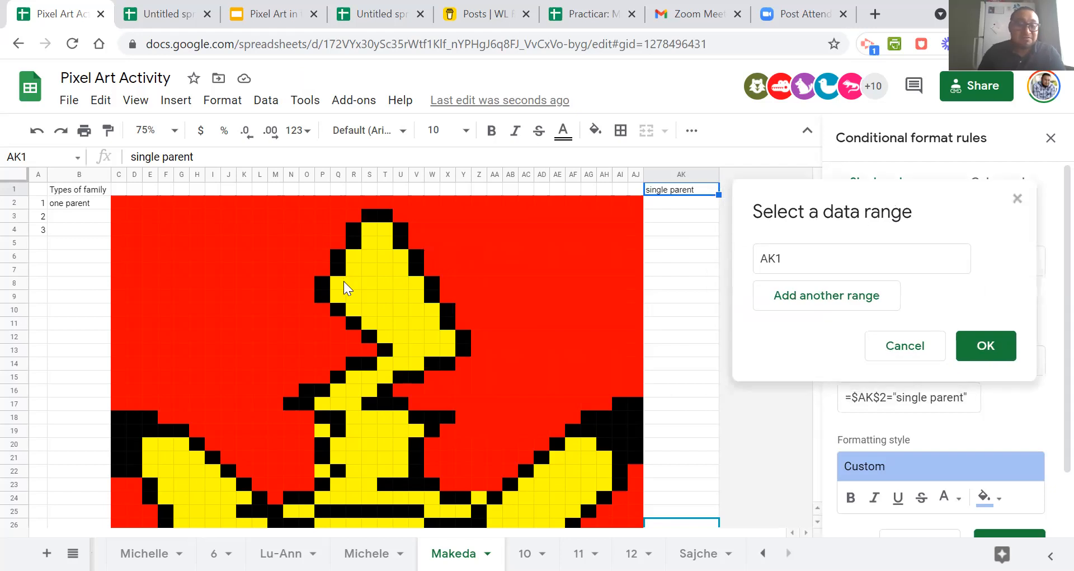
pyautogui.keyDown('ctrl'); pyautogui.click(137, 215); pyautogui.keyUp('ctrl')
pyautogui.keyDown('ctrl'); pyautogui.click(151, 242); pyautogui.keyUp('ctrl')
pyautogui.keyDown('ctrl'); pyautogui.click(215, 257); pyautogui.keyUp('ctrl')
pyautogui.keyDown('ctrl'); pyautogui.click(214, 323); pyautogui.keyUp('ctrl')
pyautogui.keyDown('ctrl'); pyautogui.click(261, 336); pyautogui.keyUp('ctrl')
pyautogui.keyDown('ctrl'); pyautogui.click(276, 256); pyautogui.keyUp('ctrl')
pyautogui.keyDown('ctrl'); pyautogui.click(636, 337); pyautogui.keyUp('ctrl')
pyautogui.keyDown('ctrl'); pyautogui.click(542, 309); pyautogui.keyUp('ctrl')
pyautogui.keyDown('ctrl'); pyautogui.click(542, 242); pyautogui.keyUp('ctrl')
pyautogui.keyDown('ctrl'); pyautogui.click(573, 444); pyautogui.keyUp('ctrl')
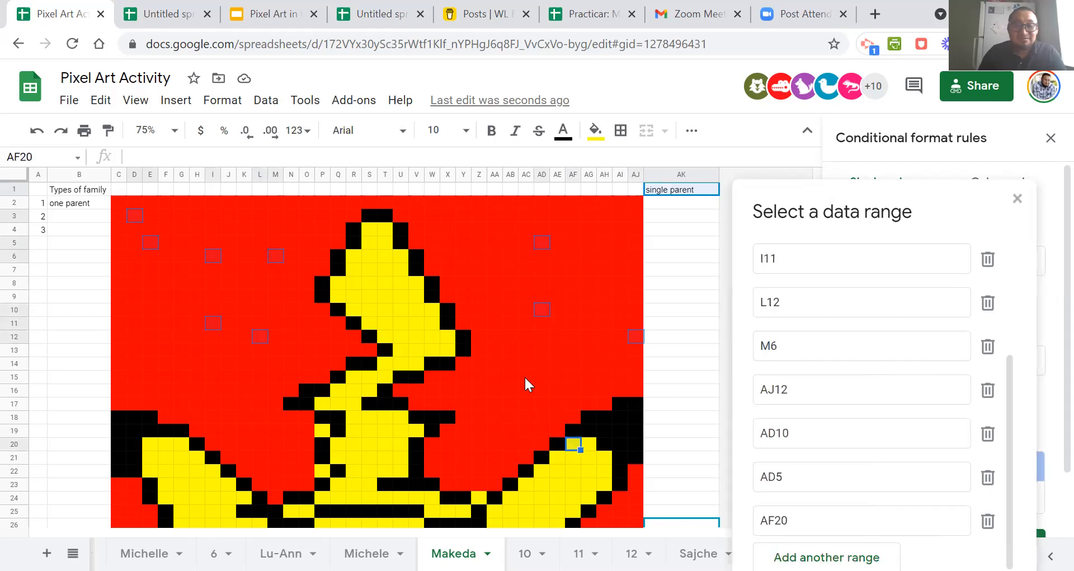
pyautogui.keyDown('ctrl'); pyautogui.click(508, 337); pyautogui.keyUp('ctrl')
pyautogui.keyDown('ctrl'); pyautogui.click(574, 444); pyautogui.keyUp('ctrl')
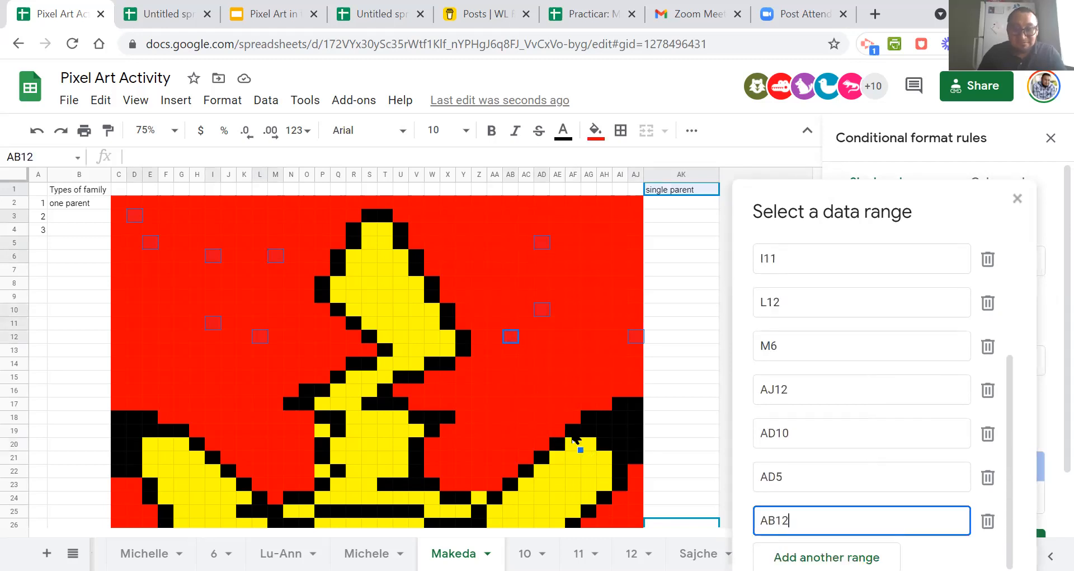
pyautogui.keyDown('ctrl'); pyautogui.click(573, 349); pyautogui.keyUp('ctrl')
pyautogui.keyDown('ctrl'); pyautogui.click(480, 271); pyautogui.keyUp('ctrl')
pyautogui.keyDown('ctrl'); pyautogui.click(479, 390); pyautogui.keyUp('ctrl')
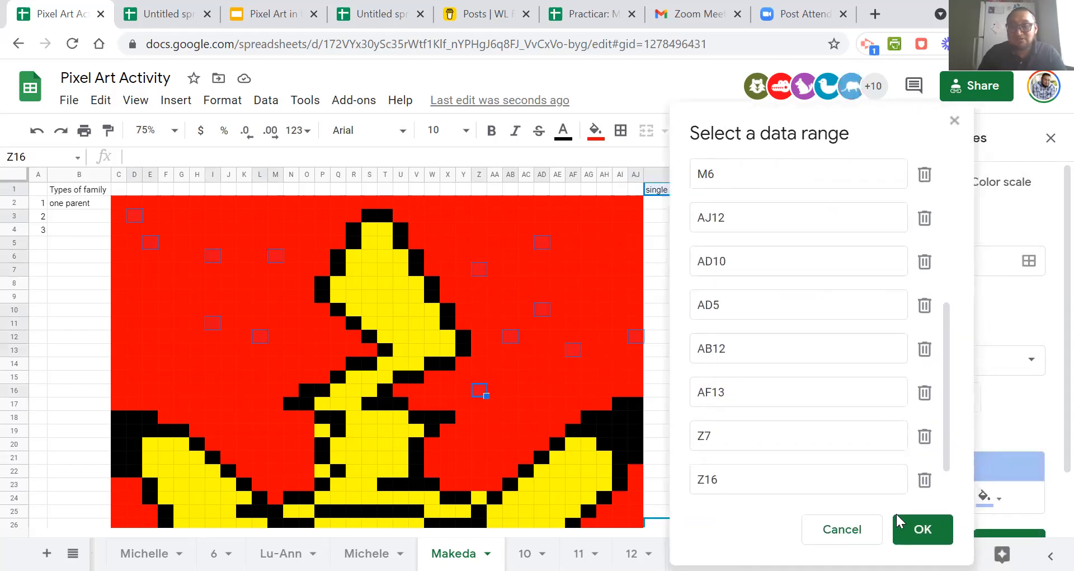
pyautogui.click(921, 530)
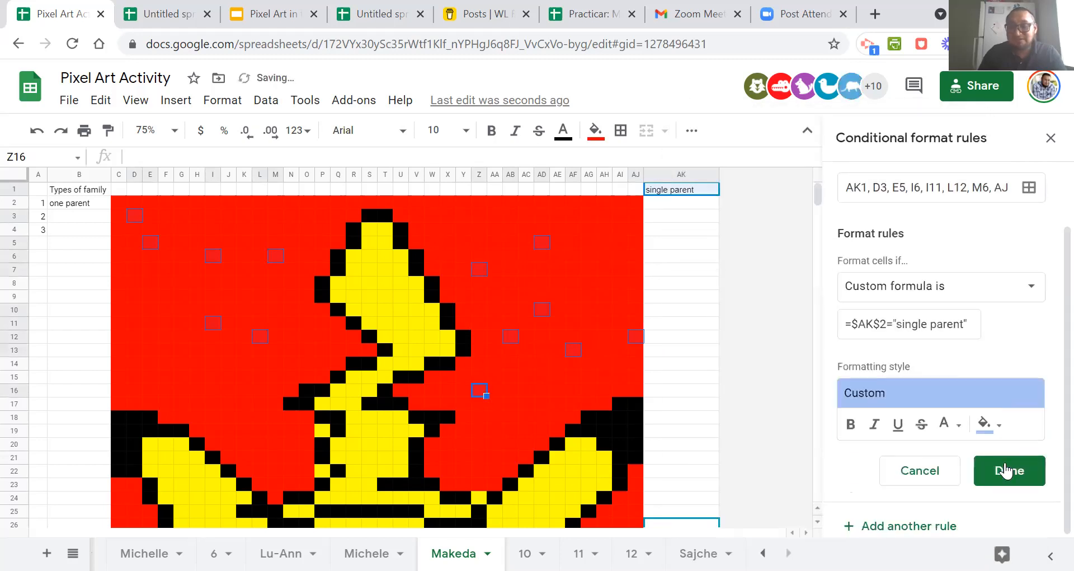
# Set the rule's formatting fill to bright green and save the rule.
pyautogui.click(999, 426)
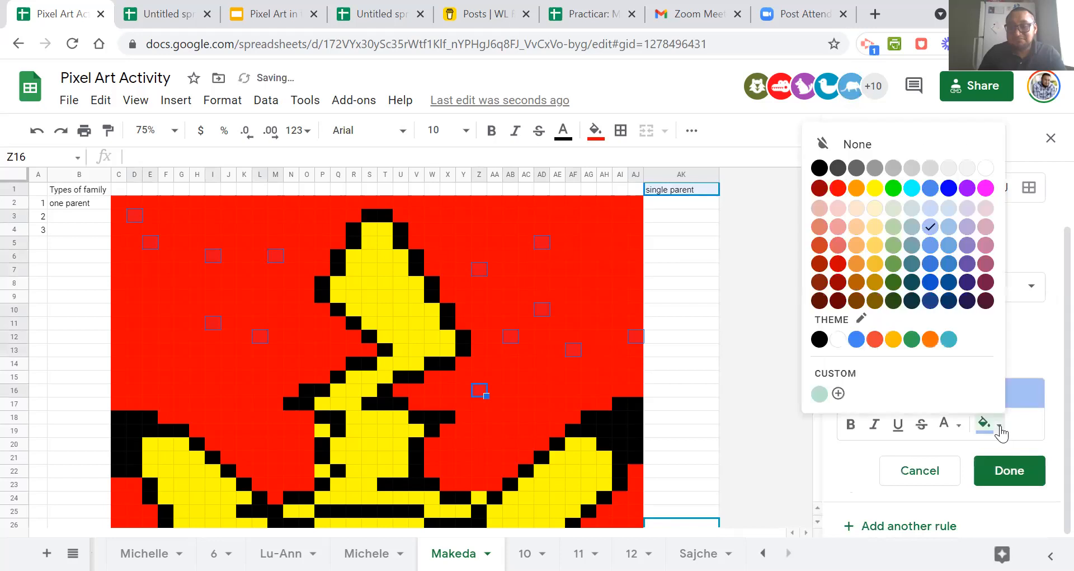
pyautogui.click(894, 189)
pyautogui.scroll(2, 946, 301)
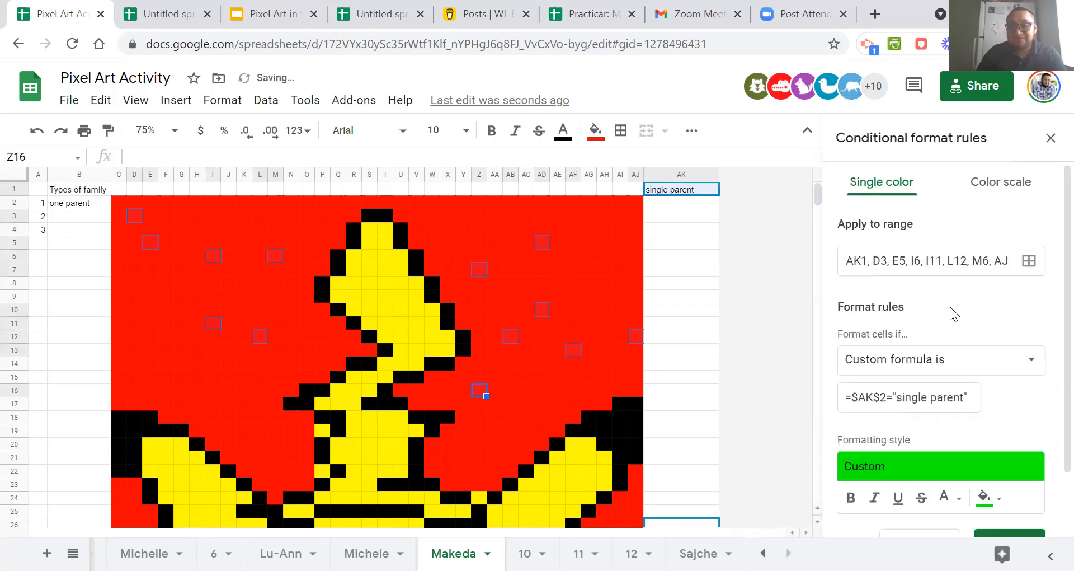
pyautogui.scroll(-2, 950, 307)
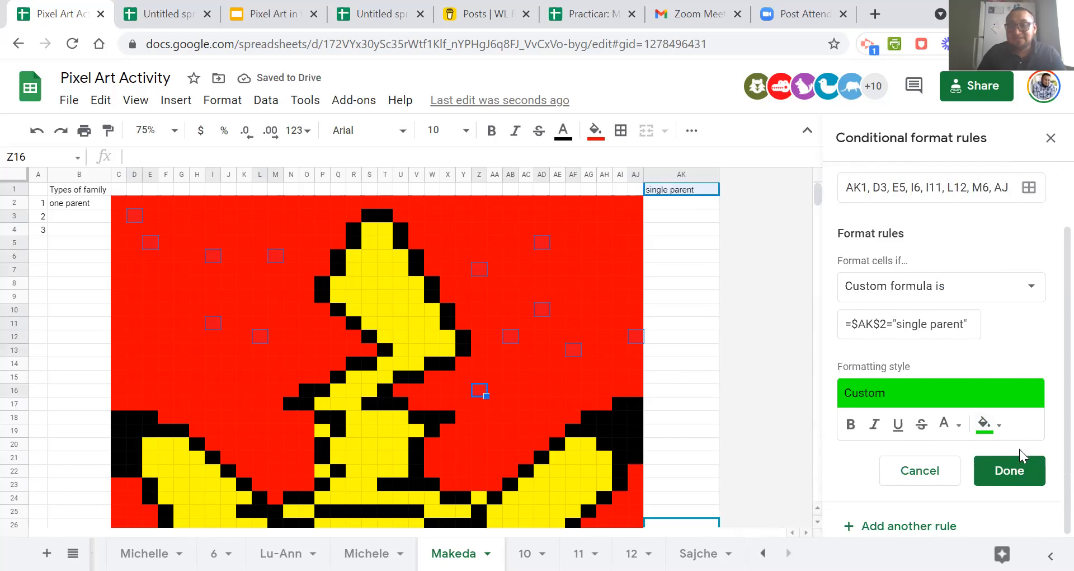
pyautogui.click(1020, 473)
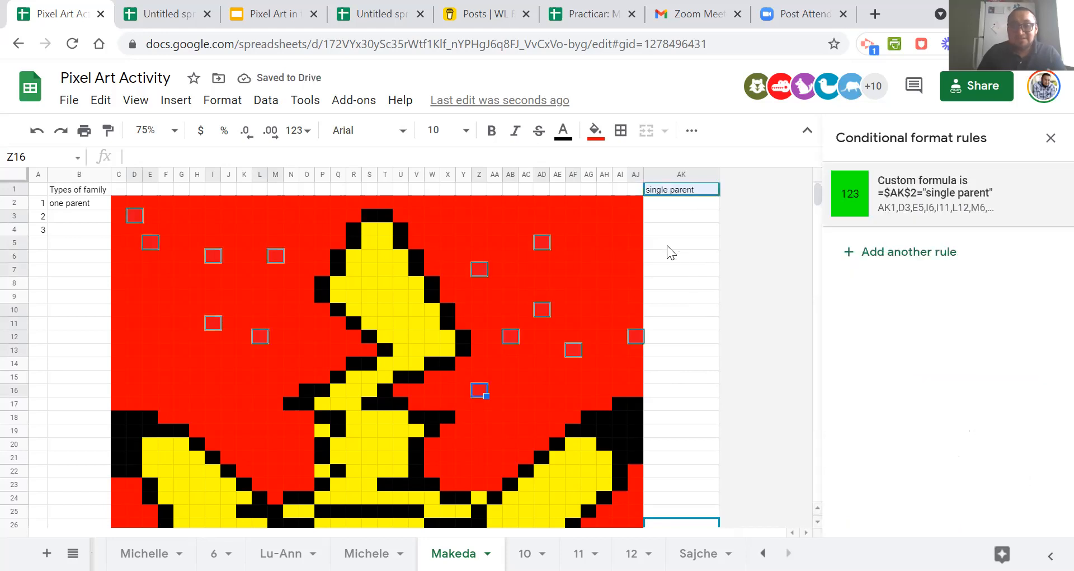
# Remove the regular fill colour from the selected cells of the rule's range.
pyautogui.click(598, 137)
pyautogui.click(620, 165)
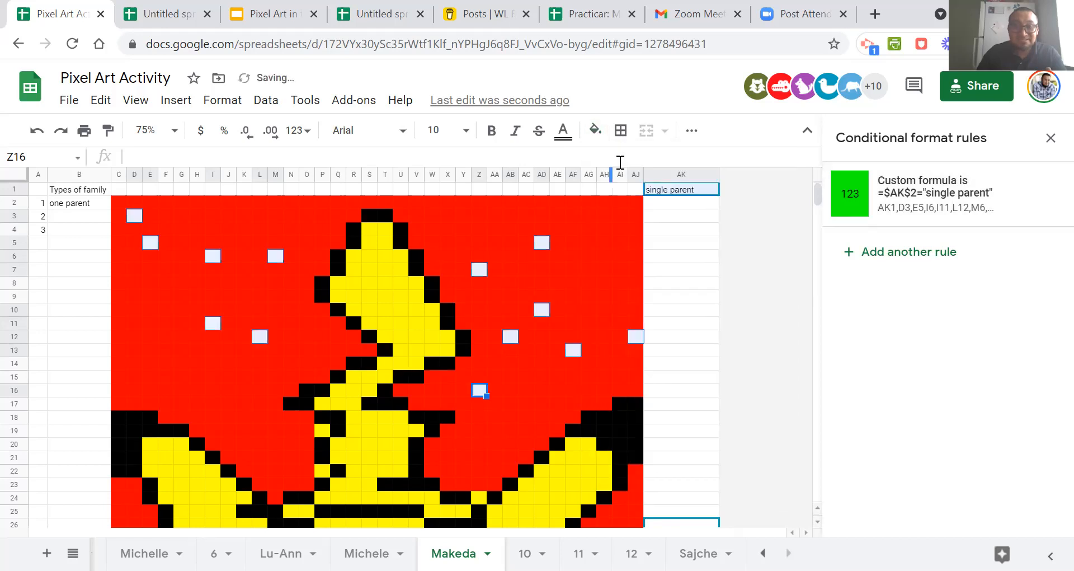
pyautogui.click(687, 298)
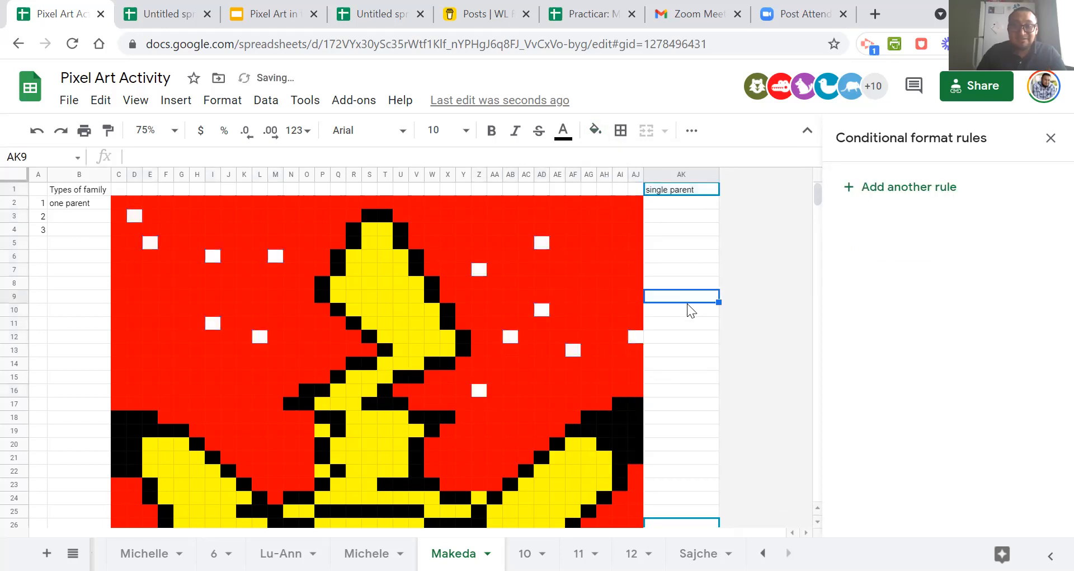
# Correct the custom formula of the green pixel rule to =$AK$1="single parent" and save the rule.
pyautogui.click(541, 243)
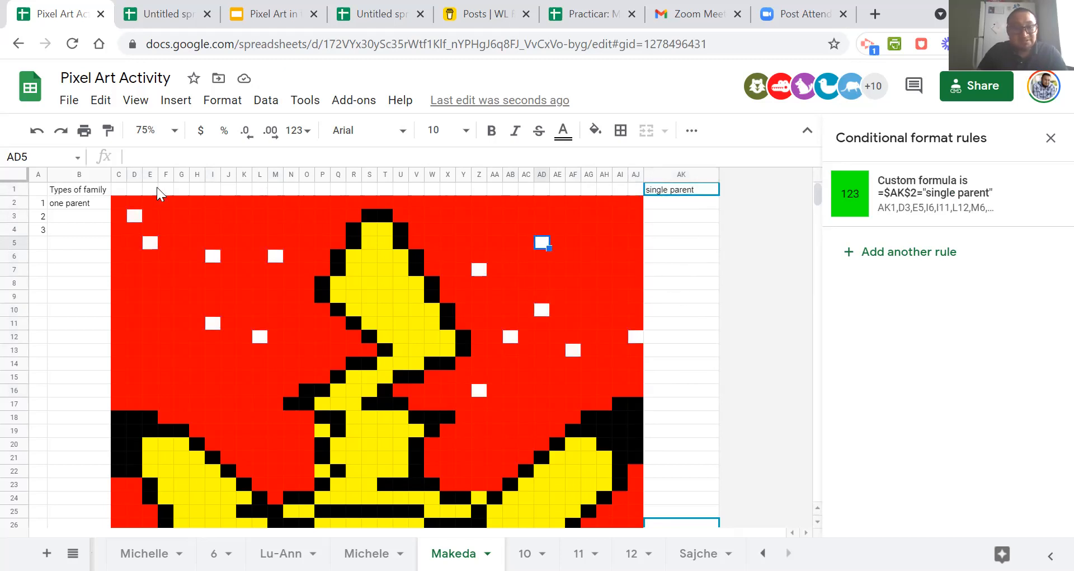
pyautogui.click(891, 185)
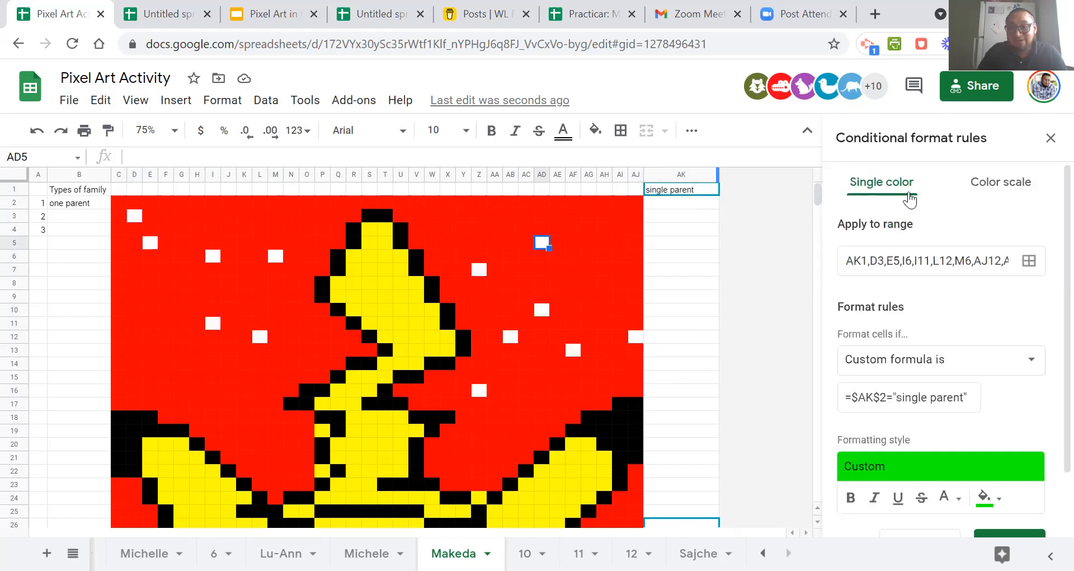
pyautogui.doubleClick(883, 397)
pyautogui.write('1')
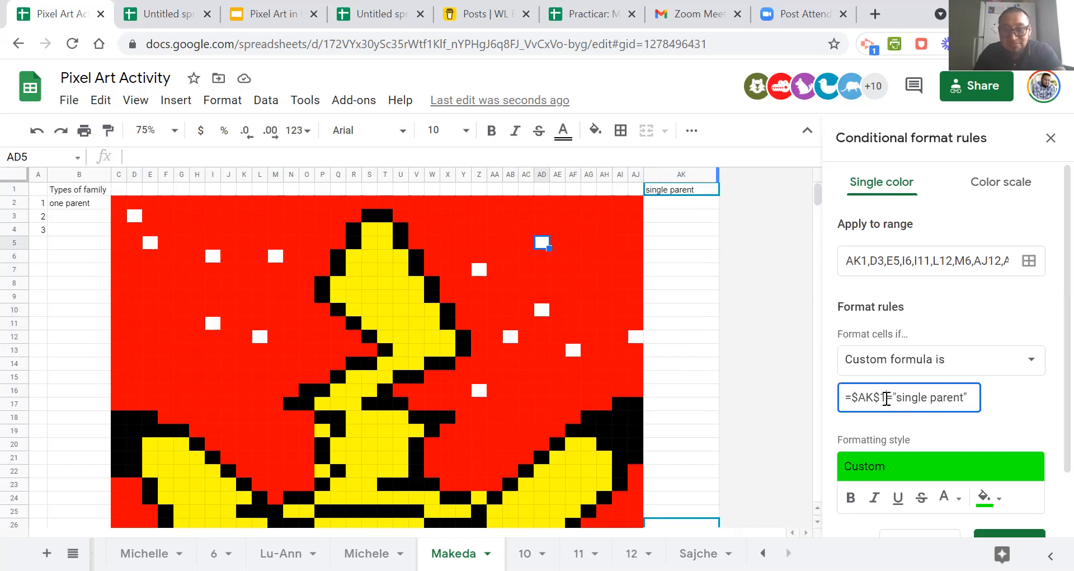
pyautogui.scroll(-2, 969, 414)
pyautogui.click(1010, 471)
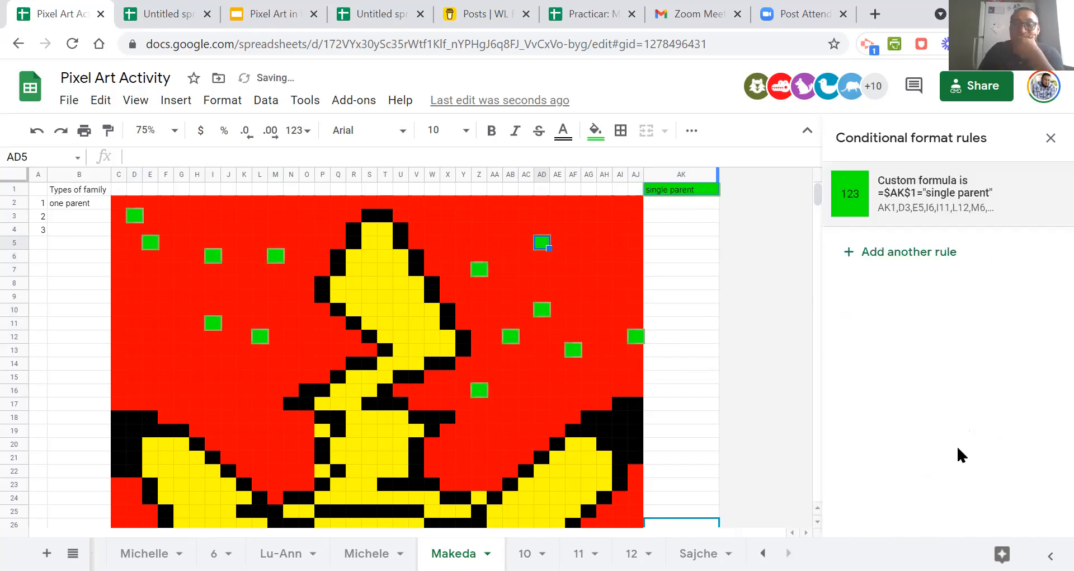
# Check the conditional format rule on the pixel cells L12 and M6.
pyautogui.click(659, 338)
pyautogui.click(290, 297)
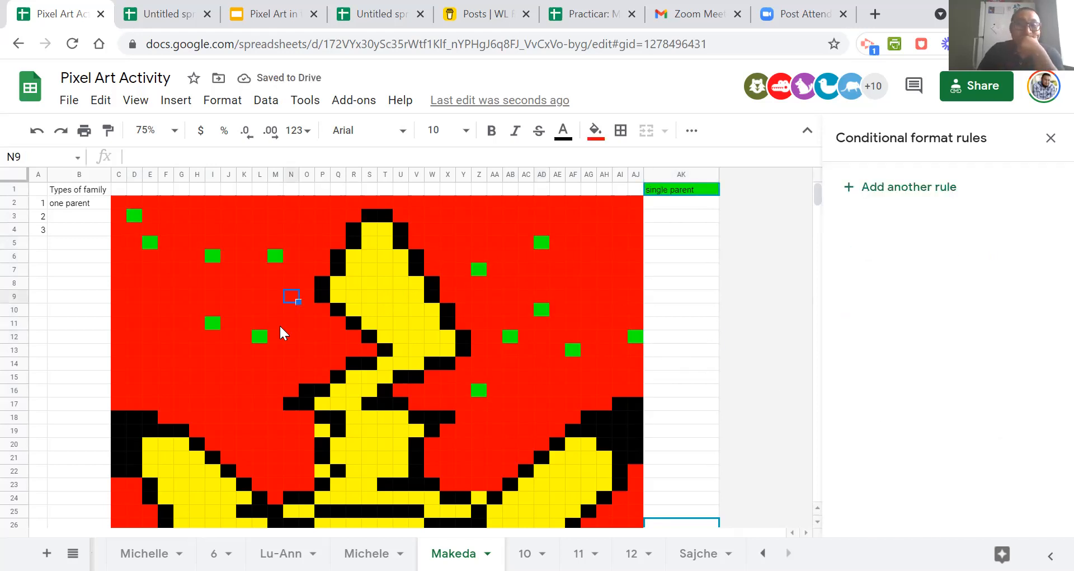
pyautogui.click(260, 336)
pyautogui.click(280, 257)
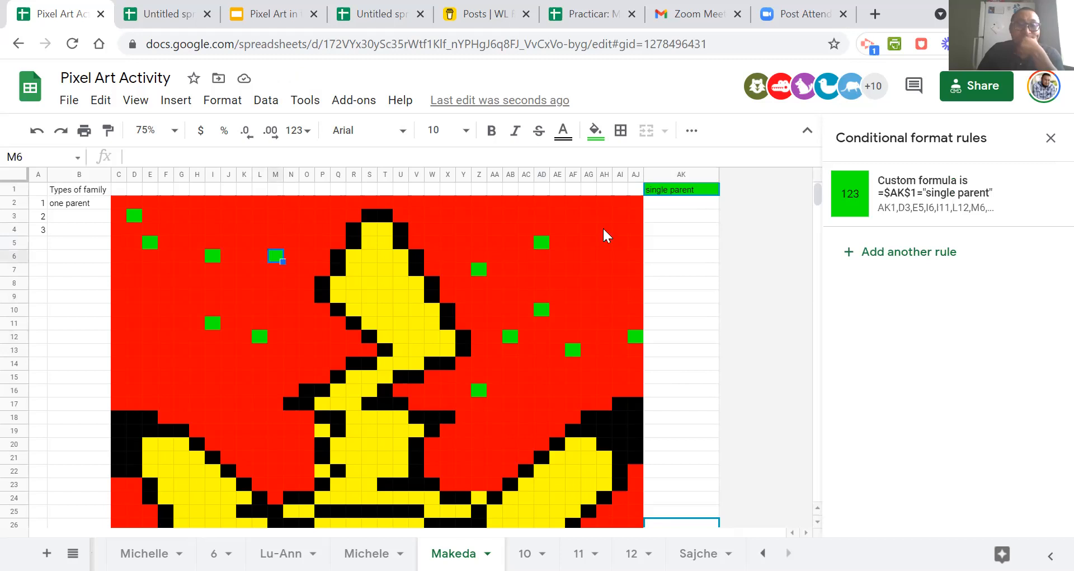
pyautogui.click(681, 206)
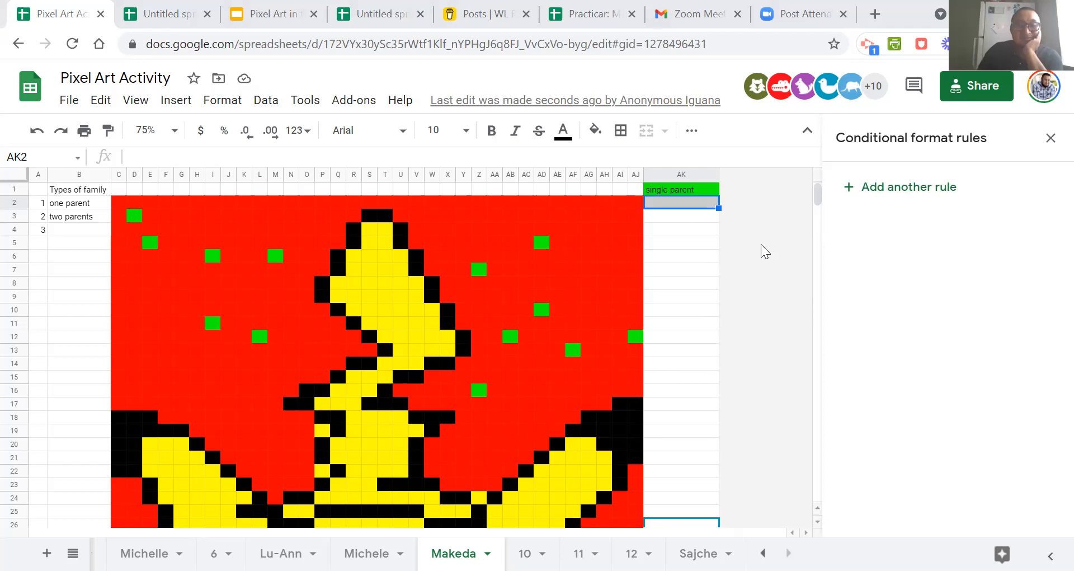
pyautogui.click(694, 242)
pyautogui.click(690, 281)
pyautogui.click(681, 216)
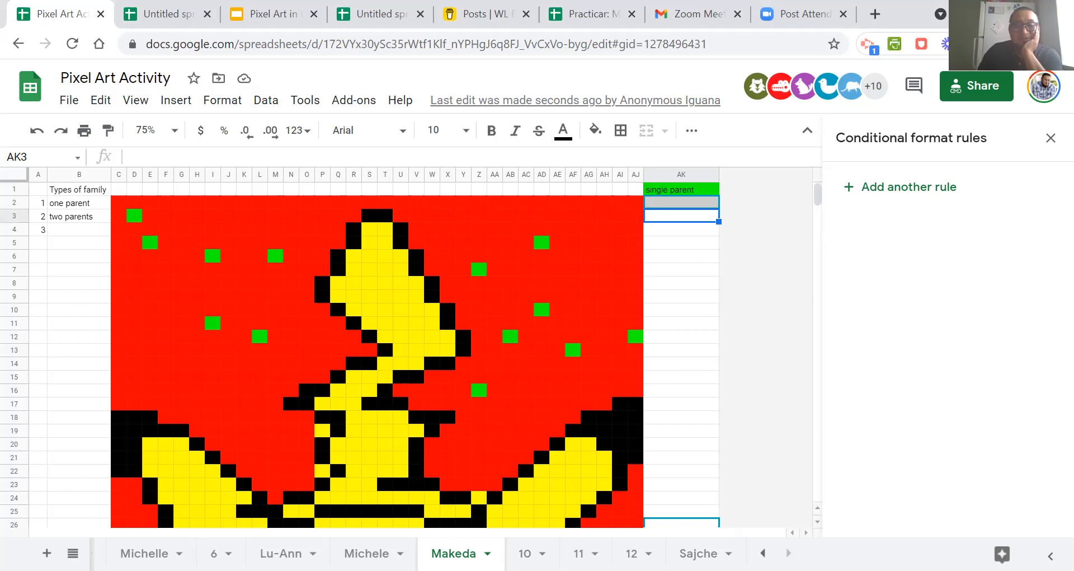
# Review the pixel art, answers and format rules on the participants' practice sheets that precede the Types of family sheet.
pyautogui.click(366, 553)
pyautogui.scroll(6, 566, 440)
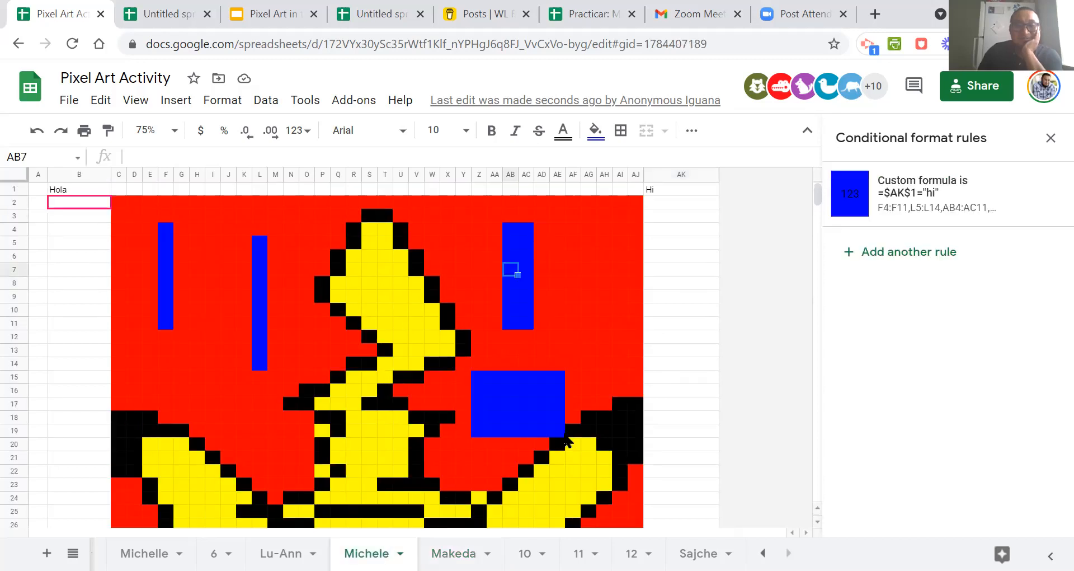
pyautogui.scroll(-5, 566, 440)
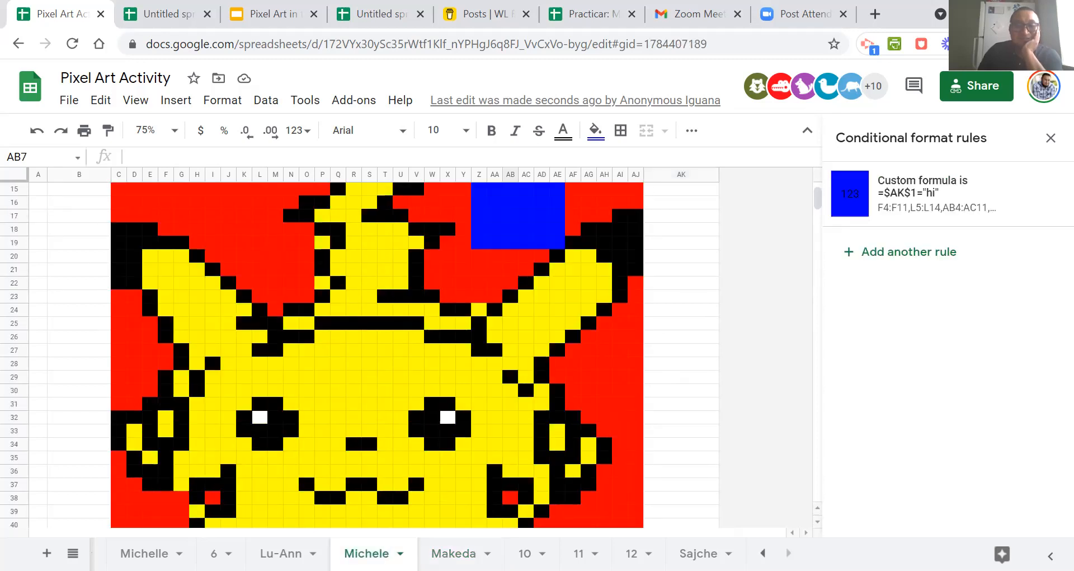
pyautogui.hotkey('ctrl', 'pageup')
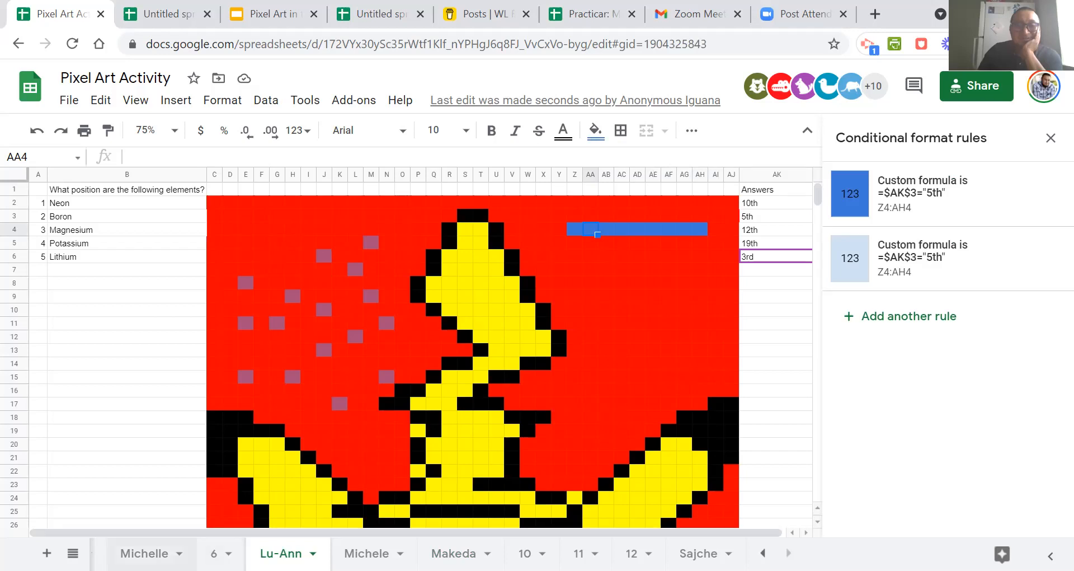
pyautogui.hotkey('ctrl', 'pageup')
pyautogui.hotkey('ctrl', 'pageup')
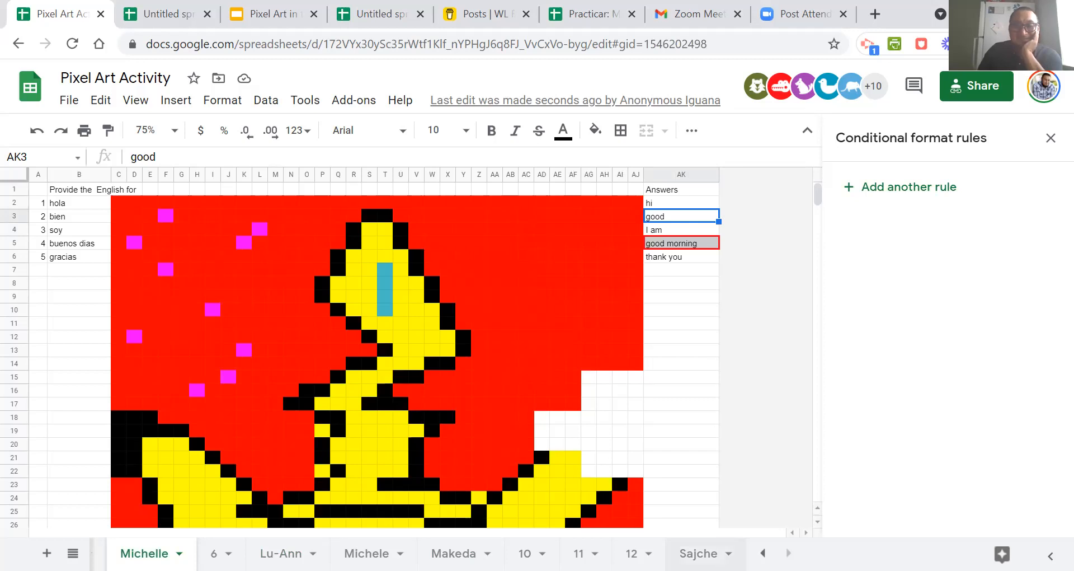
pyautogui.click(762, 553)
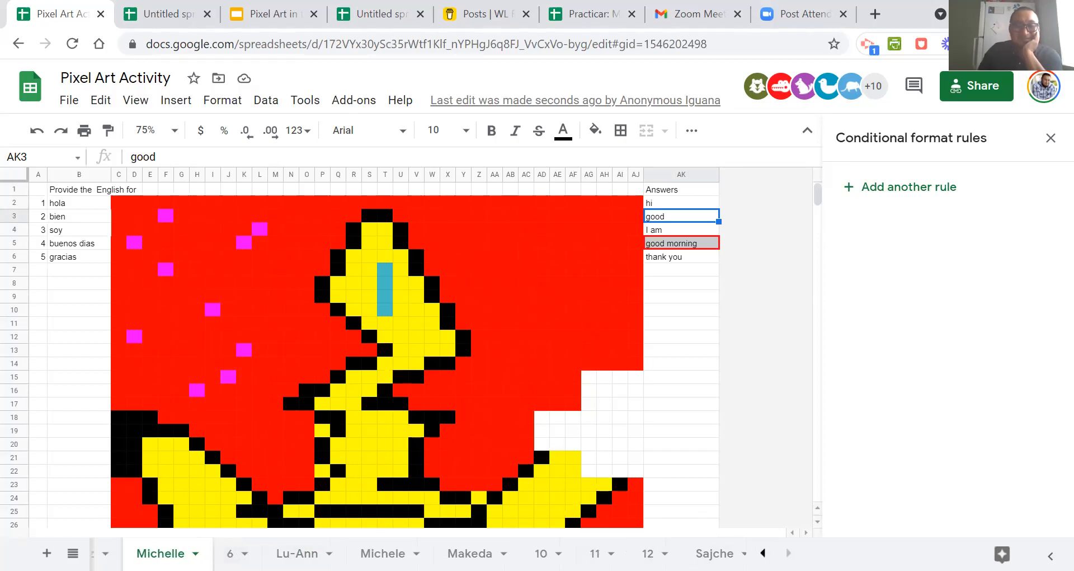
pyautogui.click(789, 553)
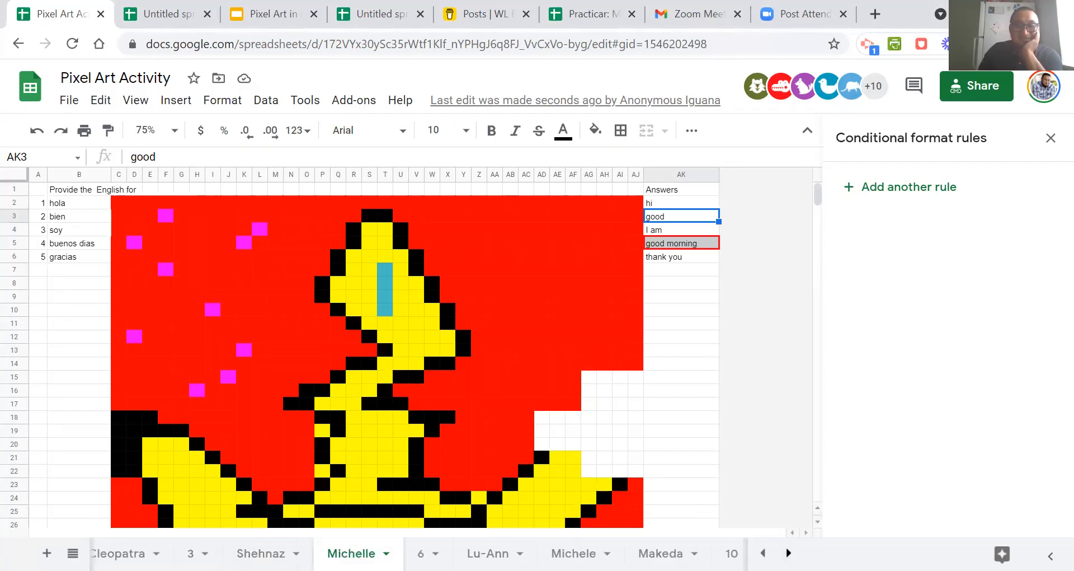
# Return to the Types of family sheet and start a conditional formatting rule on AK2 with the condition Custom formula is.
pyautogui.click(453, 553)
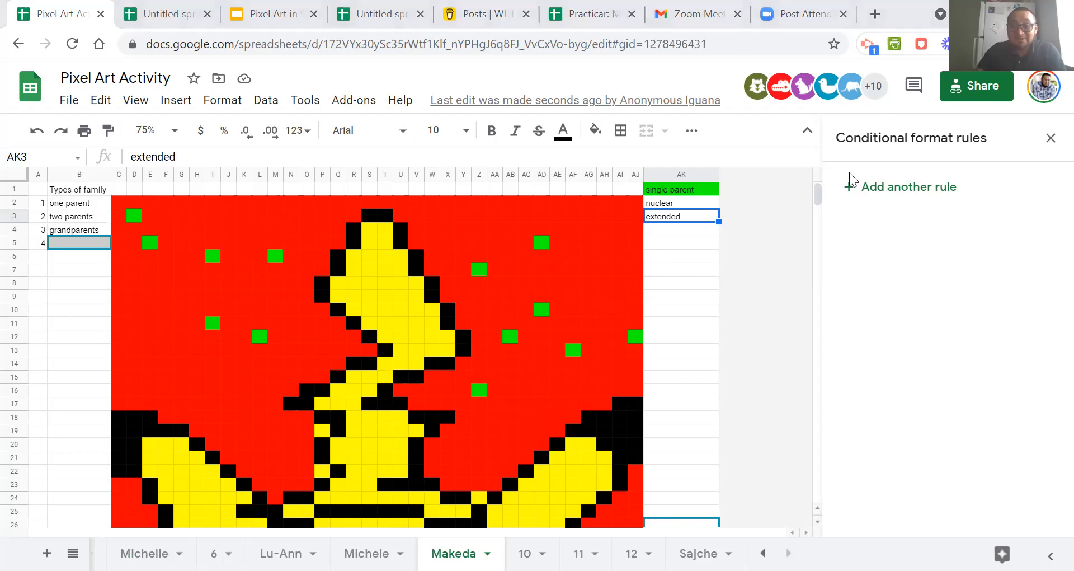
pyautogui.click(664, 203)
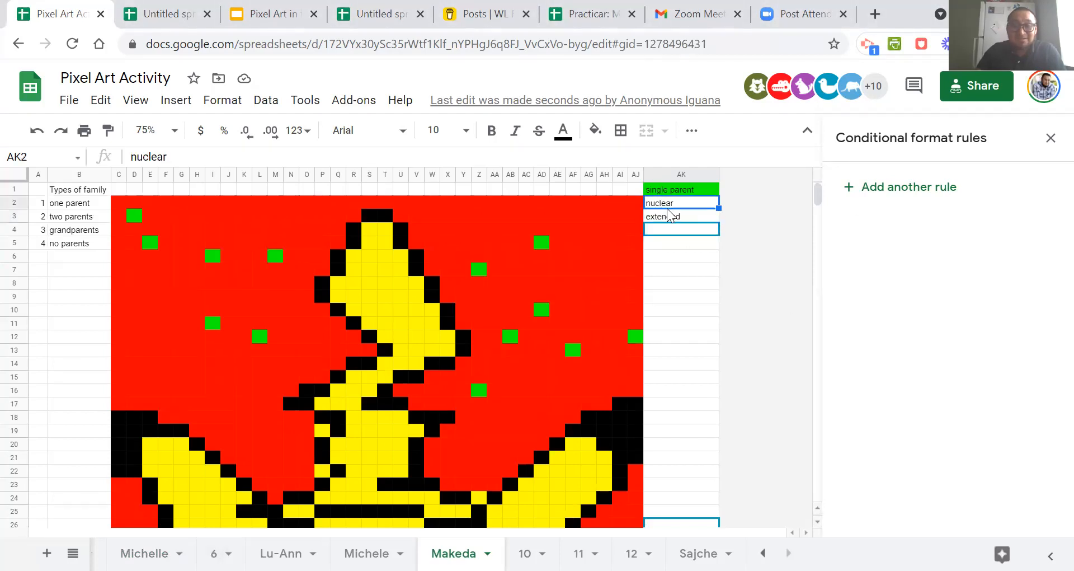
pyautogui.click(1050, 137)
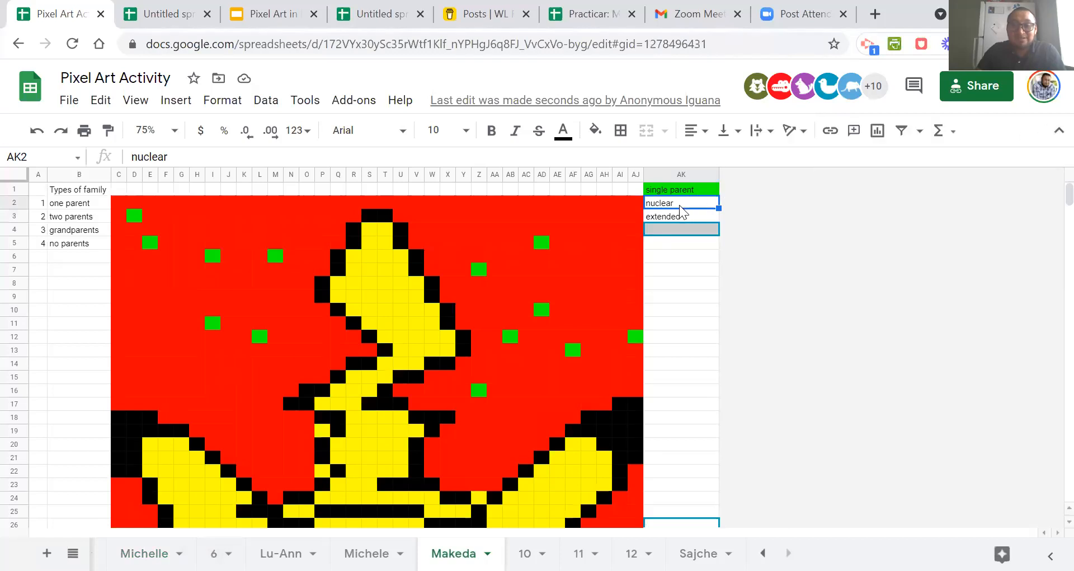
pyautogui.rightClick(679, 205)
pyautogui.scroll(-3, 743, 336)
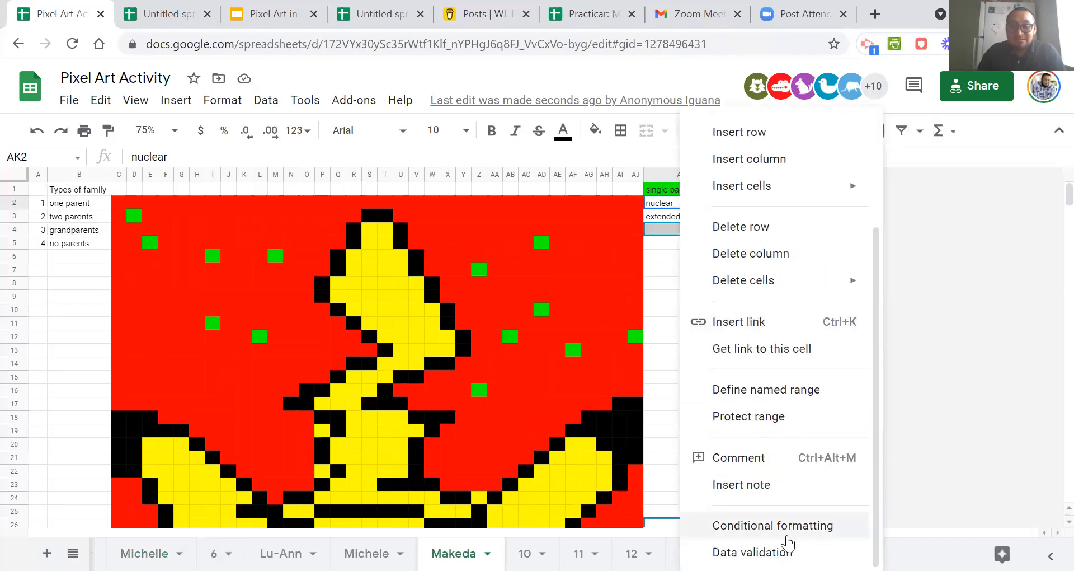
pyautogui.click(786, 531)
pyautogui.click(851, 365)
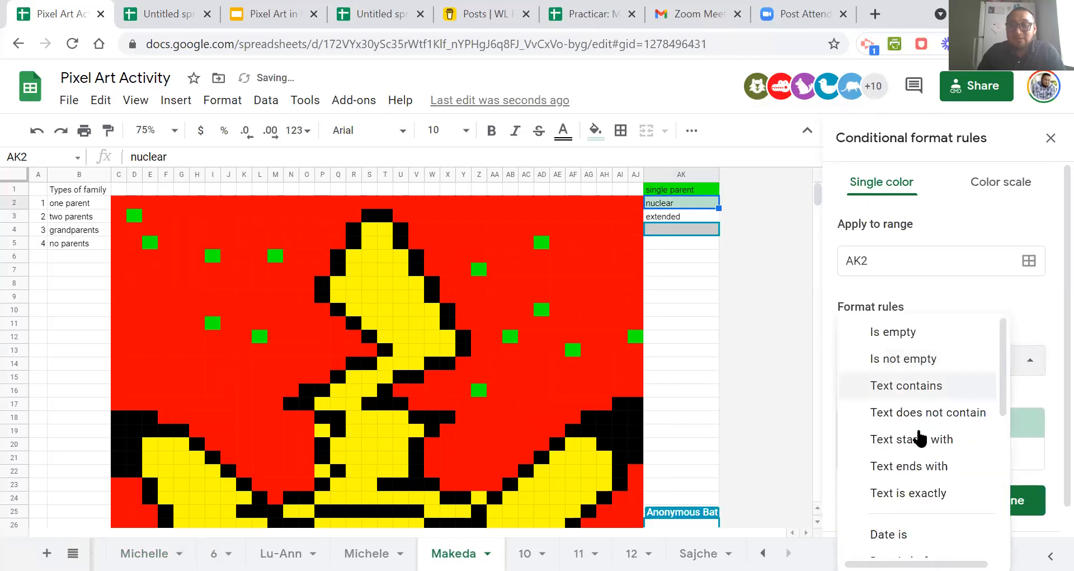
pyautogui.scroll(-5, 919, 437)
pyautogui.click(887, 535)
pyautogui.click(884, 396)
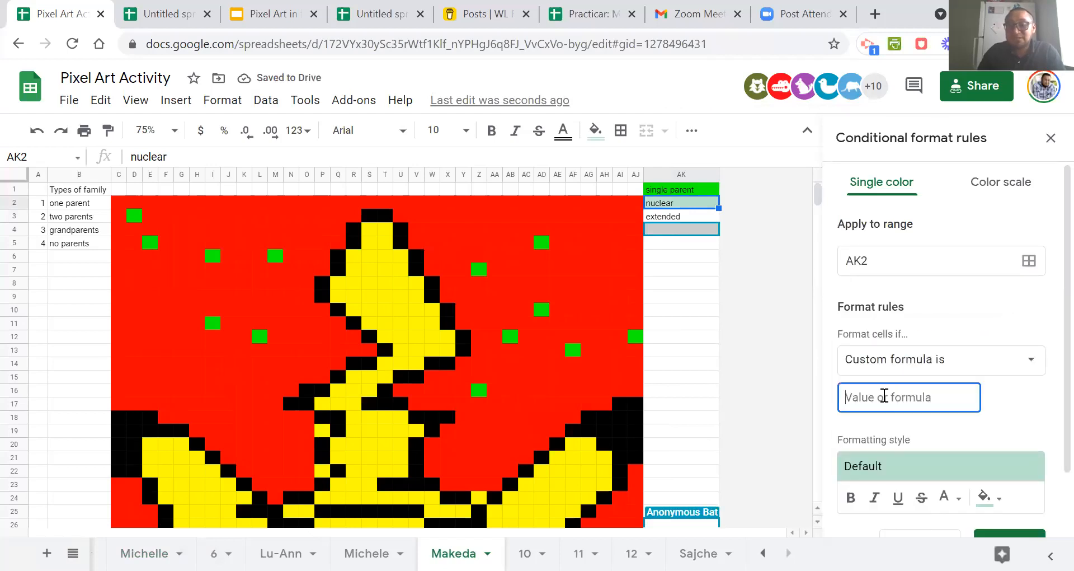
# Enter the formula =$ak$2="nuclear" for the AK2 rule.
pyautogui.write('=$ak$2="hi"')
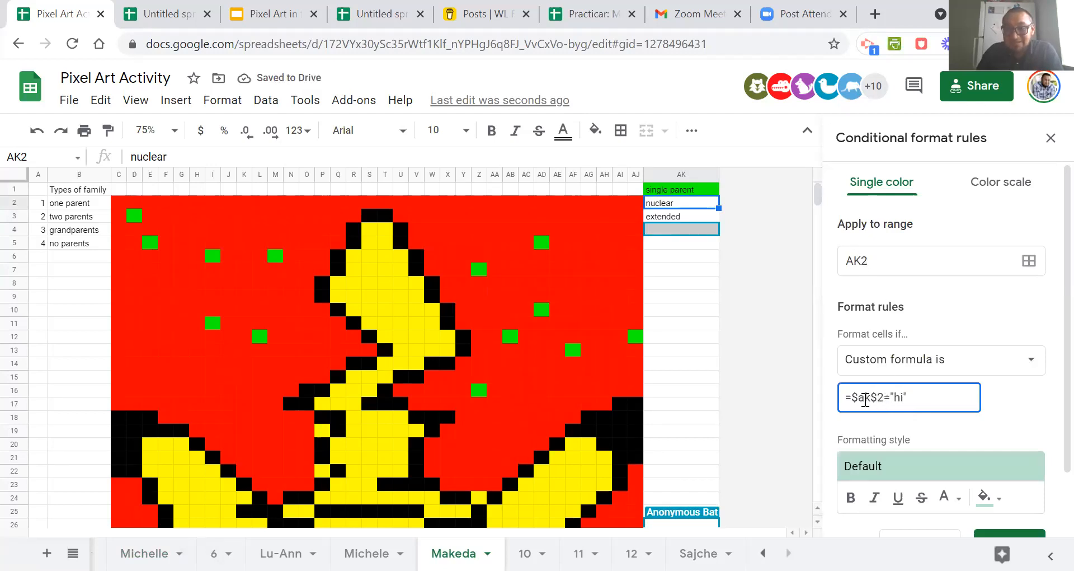
pyautogui.press('BackSpace')
pyautogui.press('BackSpace')
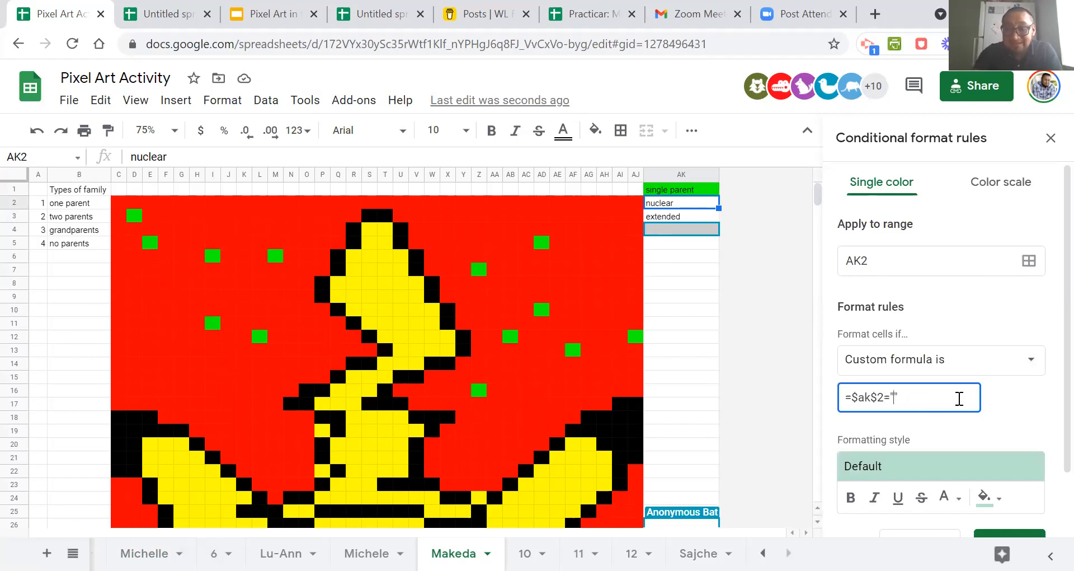
pyautogui.write('nuclear')
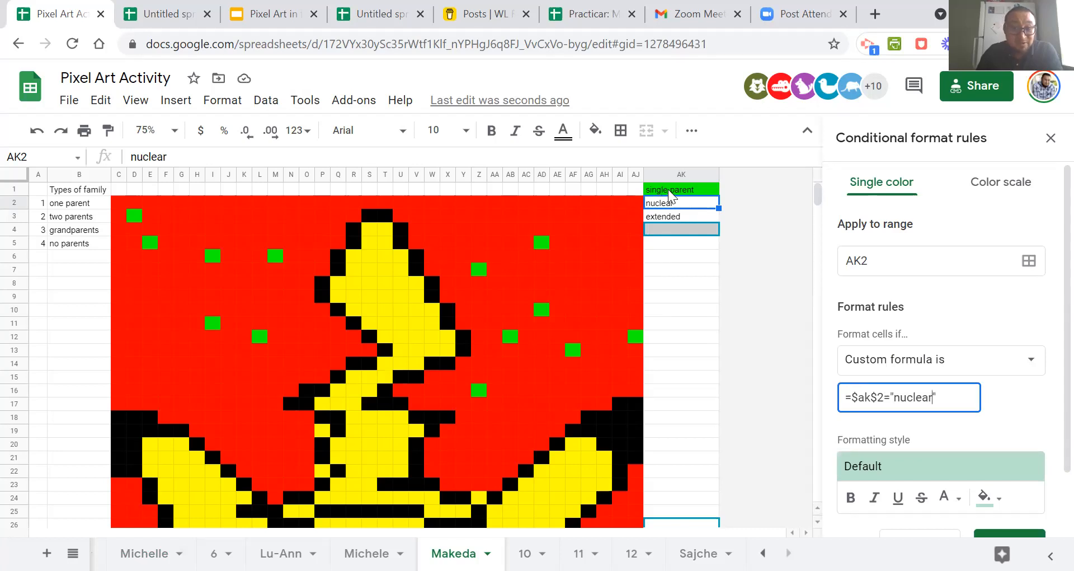
# Change the formula to =$ak$2<>"nuclear" and set the rule's formatting fill to bright blue.
pyautogui.click(892, 397)
pyautogui.press('BackSpace')
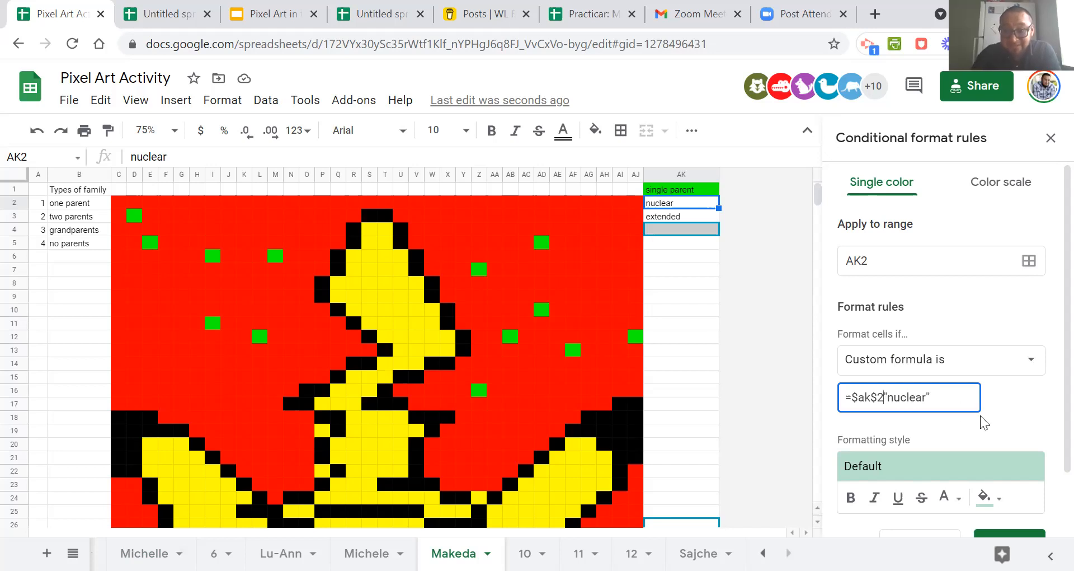
pyautogui.write('<>')
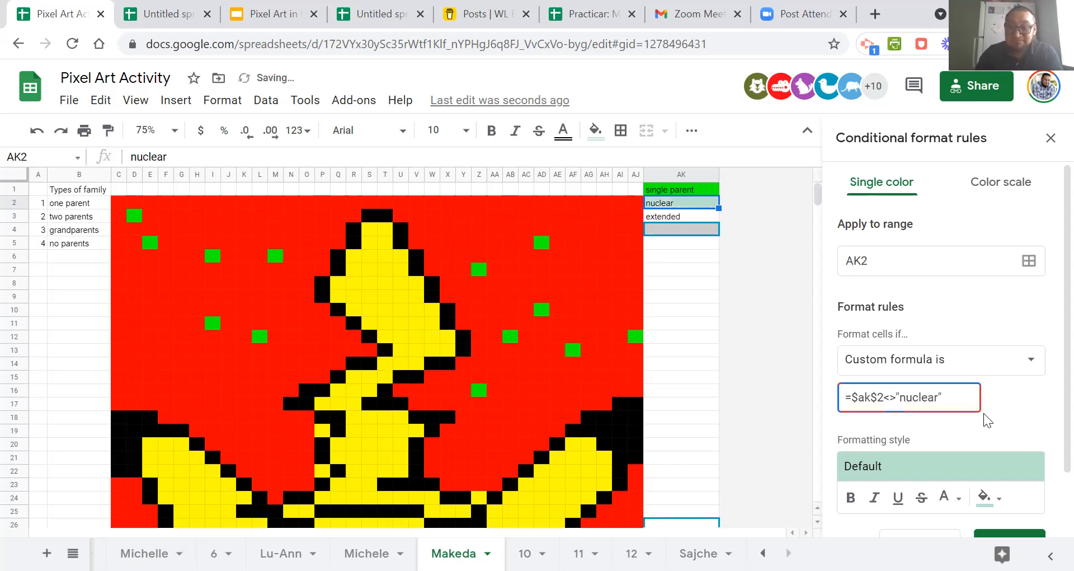
pyautogui.scroll(-1, 1005, 400)
pyautogui.click(999, 426)
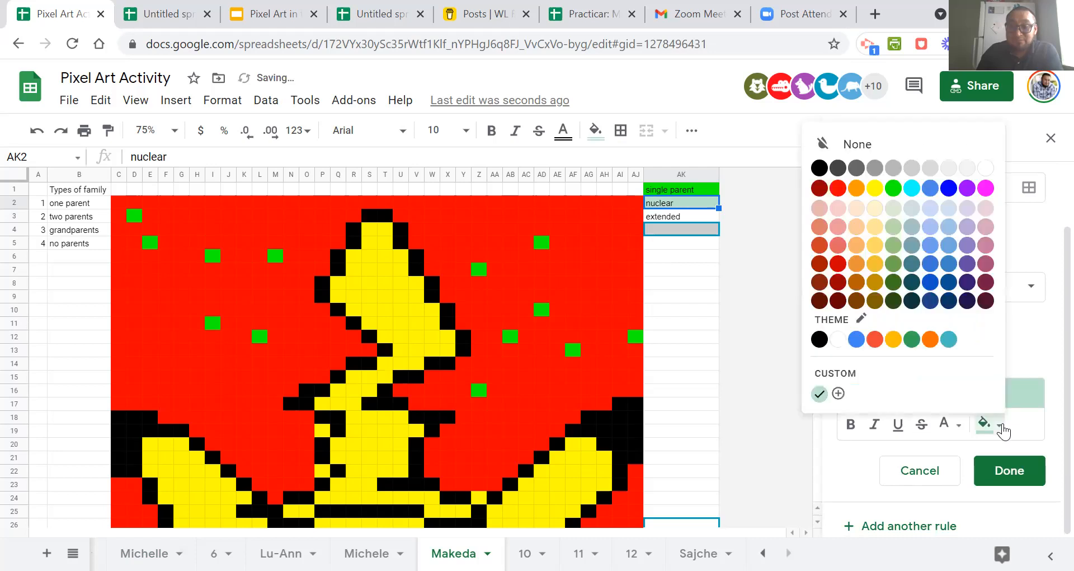
pyautogui.click(948, 188)
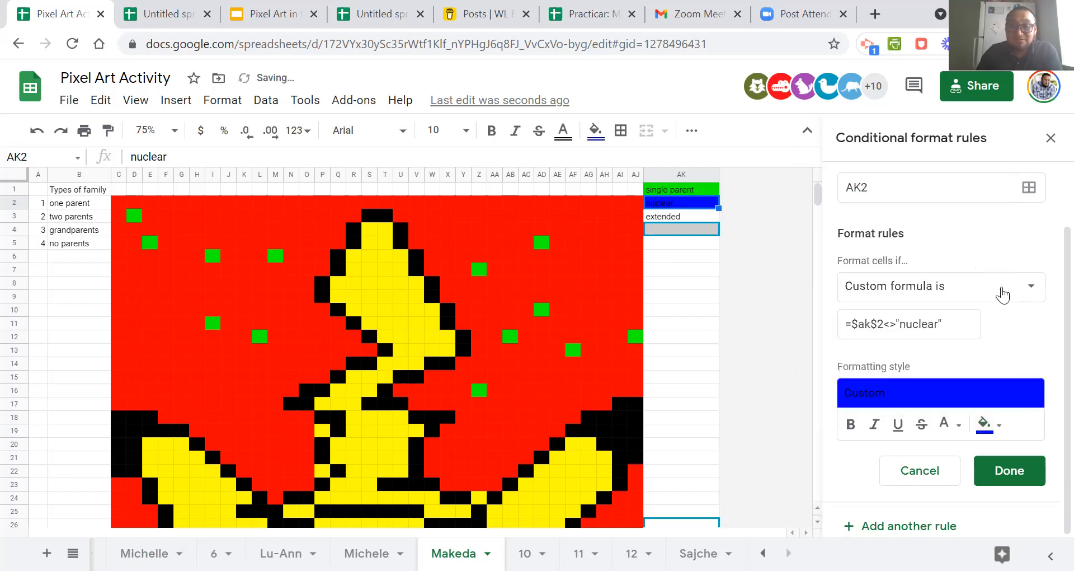
# Extend the blue rule's range beyond AK2 with Q29:V32, S25:T28 and S33:T35.
pyautogui.click(1028, 188)
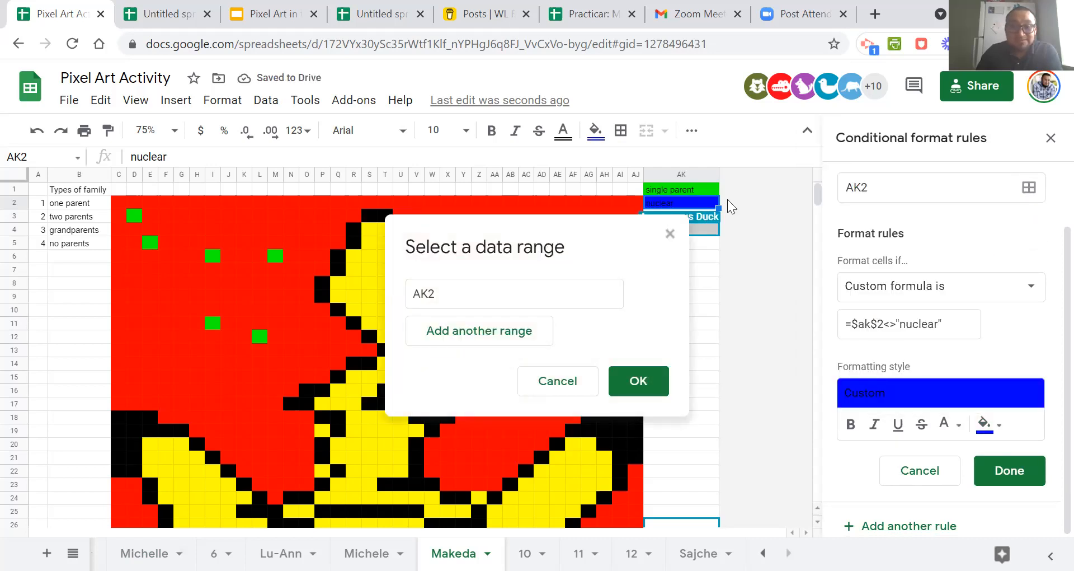
pyautogui.moveTo(548, 250); pyautogui.dragTo(875, 193)
pyautogui.scroll(-5, 342, 417)
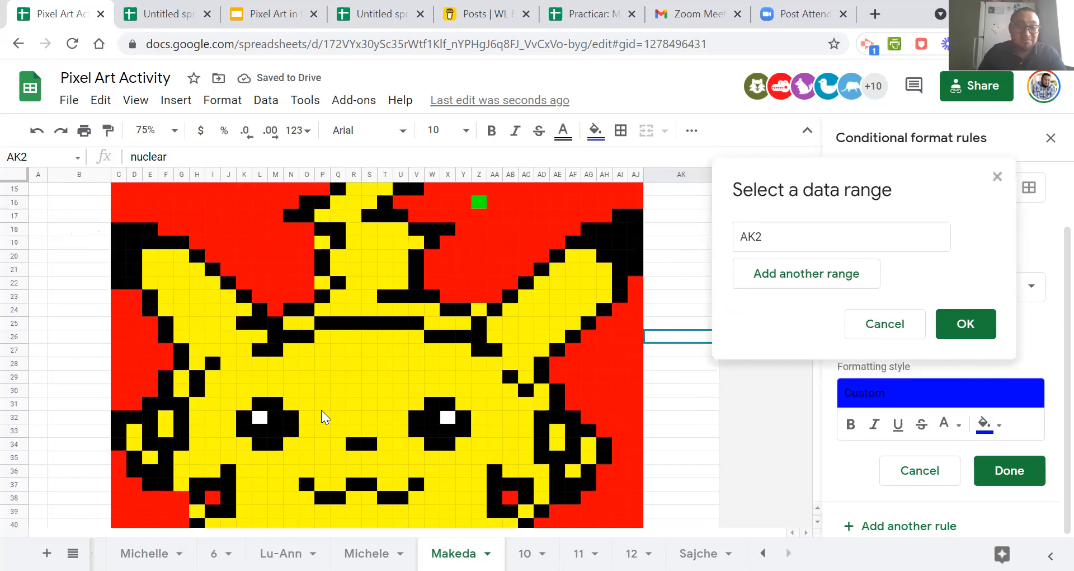
pyautogui.moveTo(336, 371); pyautogui.dragTo(418, 421)
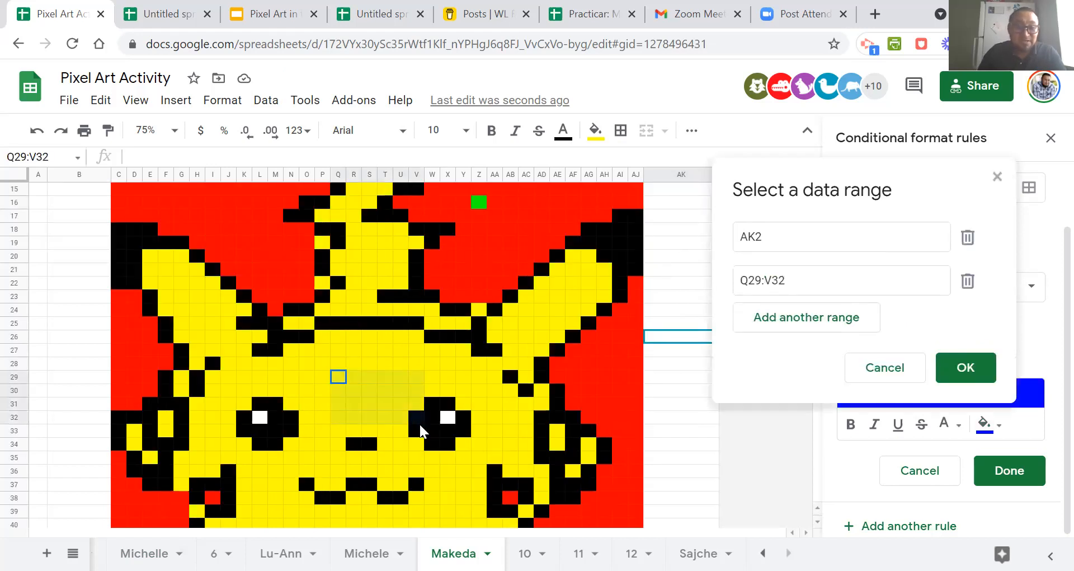
pyautogui.moveTo(366, 327); pyautogui.dragTo(384, 367)
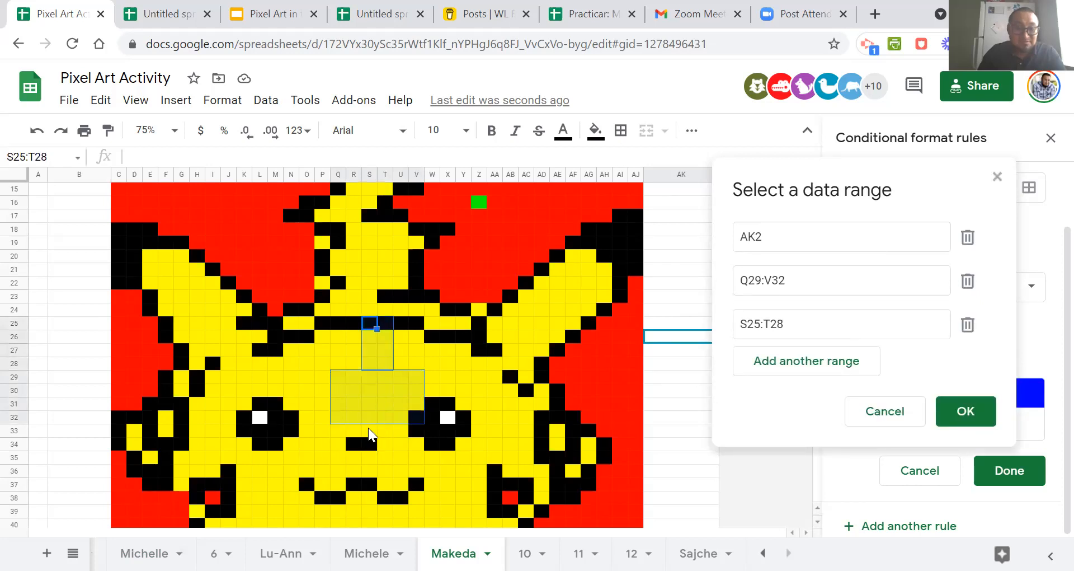
pyautogui.moveTo(368, 430); pyautogui.dragTo(390, 457)
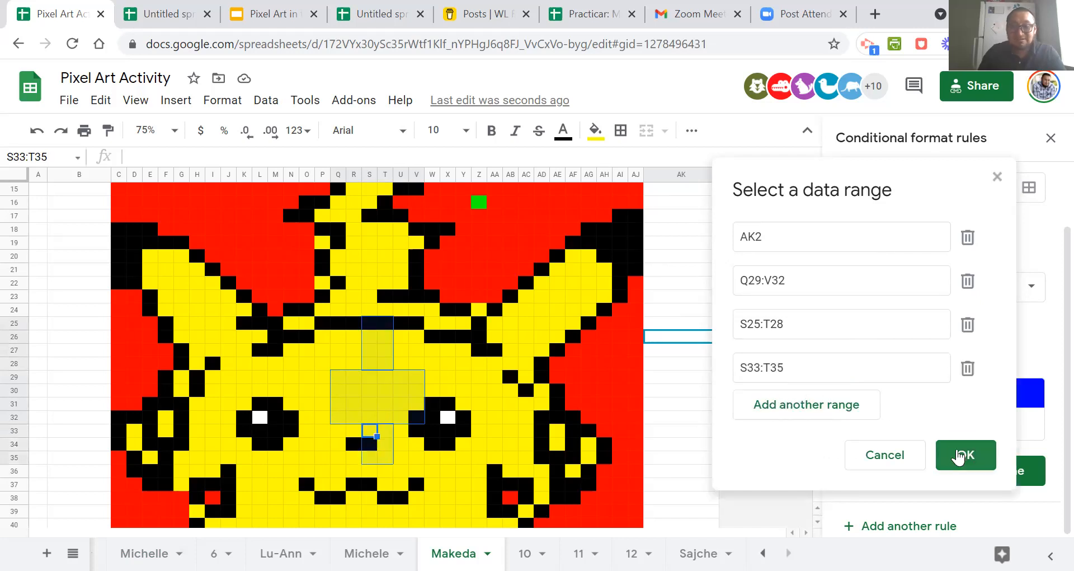
pyautogui.click(960, 454)
# Confirm the extended ranges and save the blue =$ak$2<>"nuclear" rule.
pyautogui.scroll(2, 971, 370)
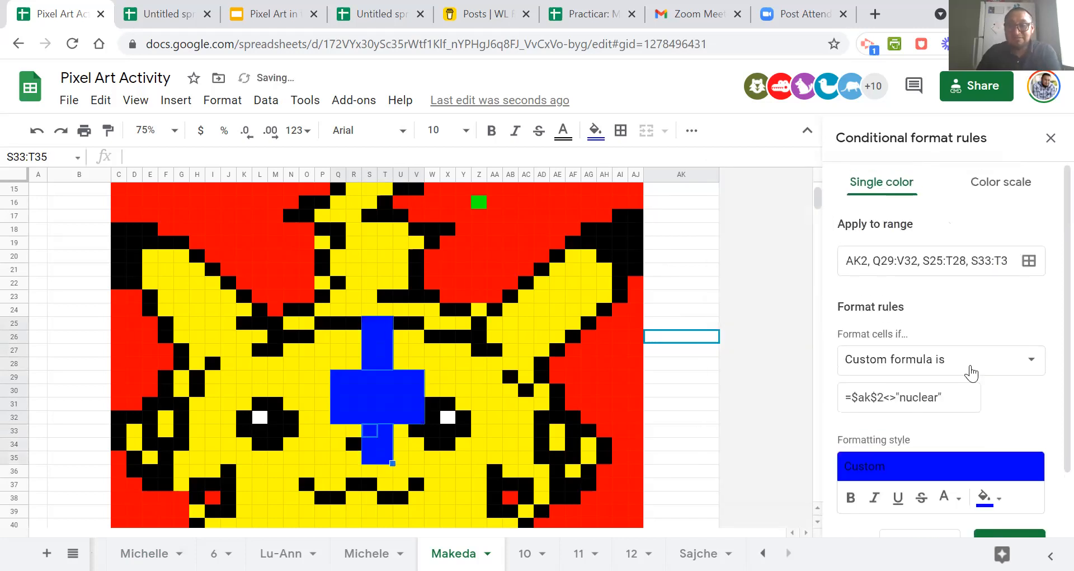
pyautogui.scroll(3, 693, 260)
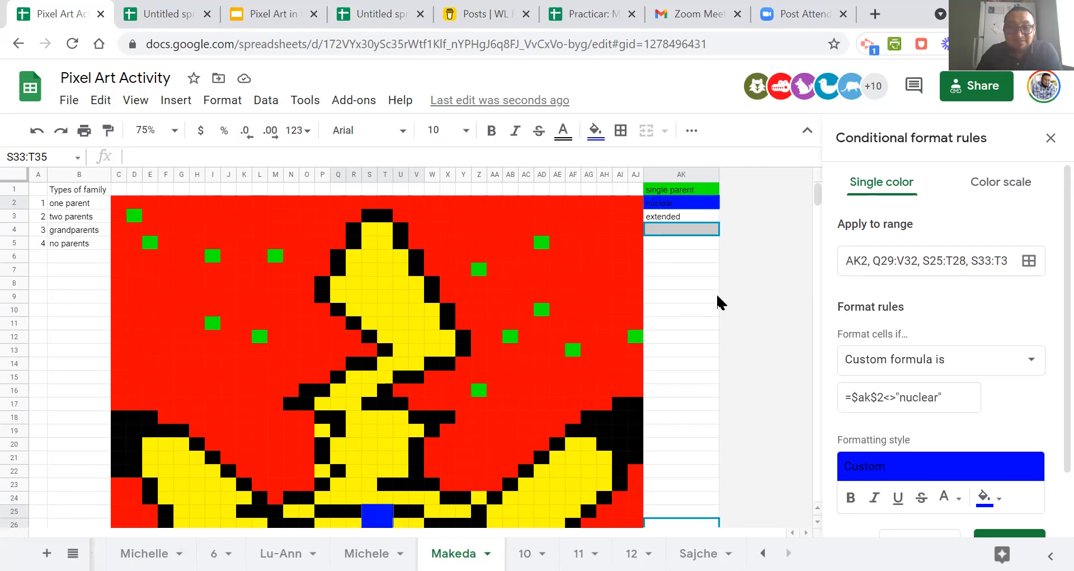
pyautogui.click(690, 204)
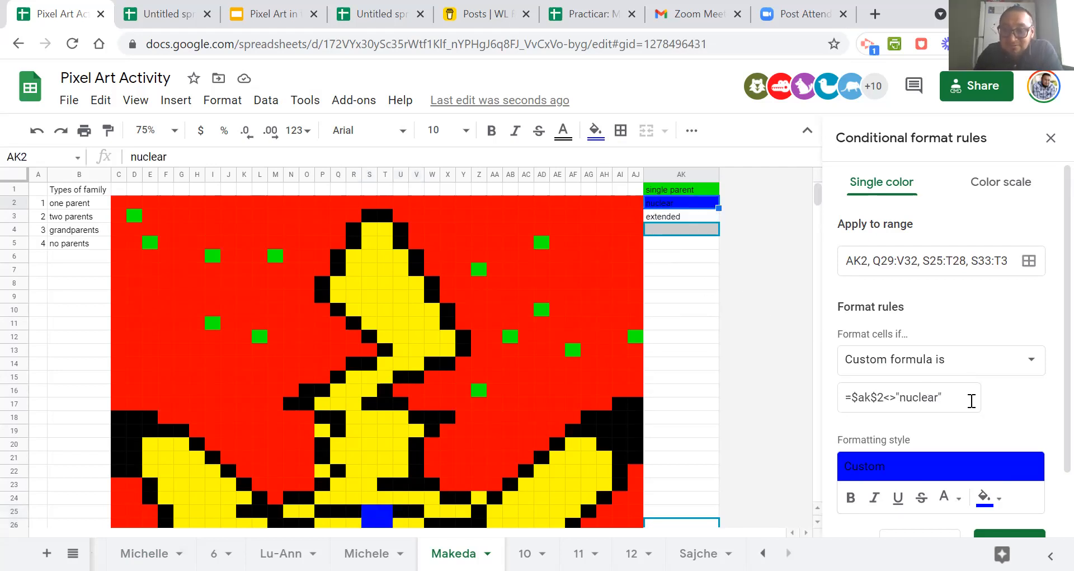
pyautogui.scroll(-2, 971, 402)
pyautogui.click(1007, 476)
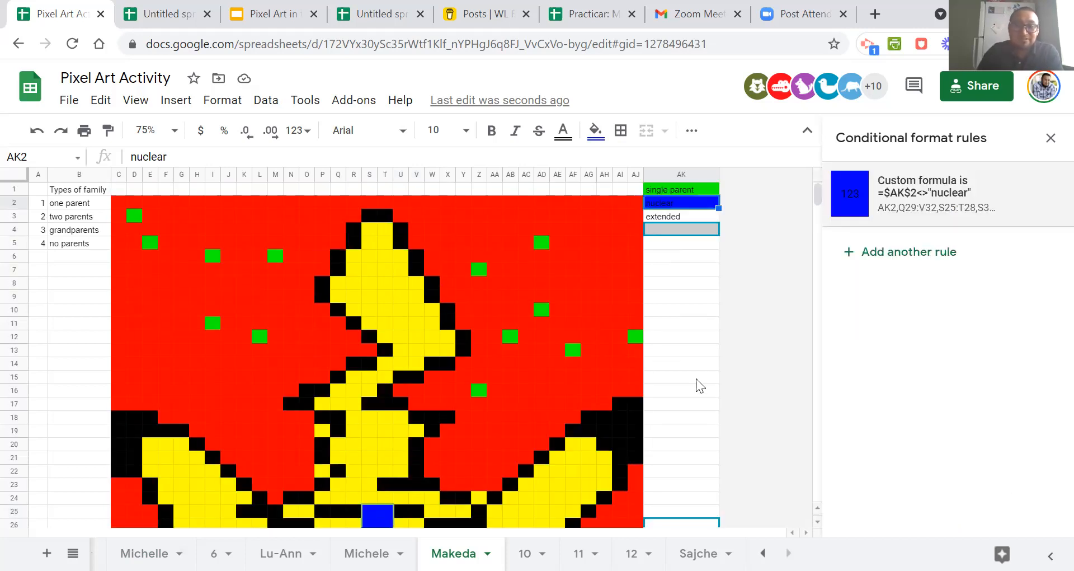
# Clear the word in AK2 to test the blue not-equal rule on the artwork.
pyautogui.click(697, 365)
pyautogui.click(683, 204)
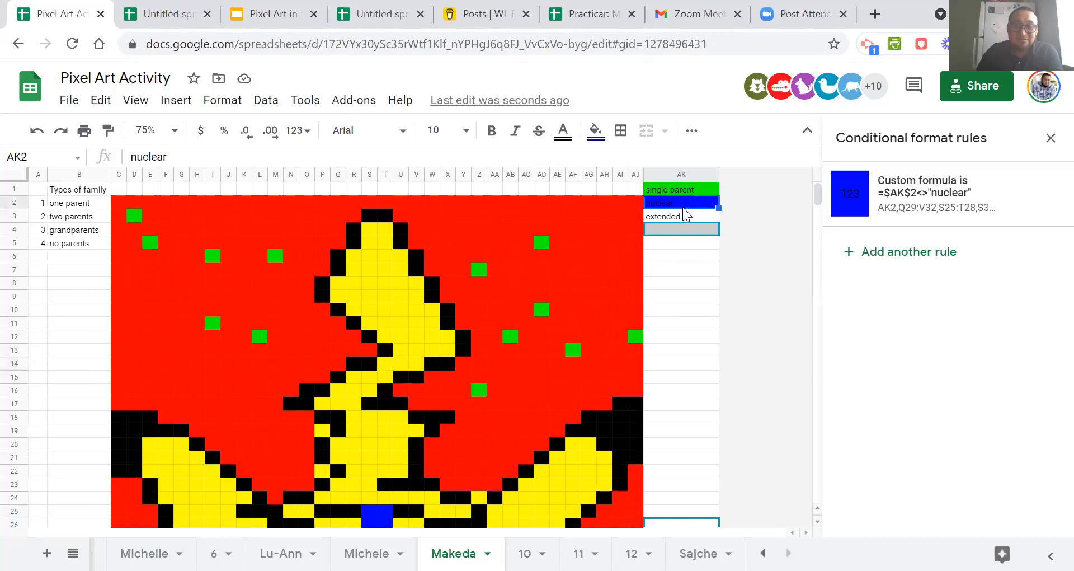
pyautogui.click(684, 269)
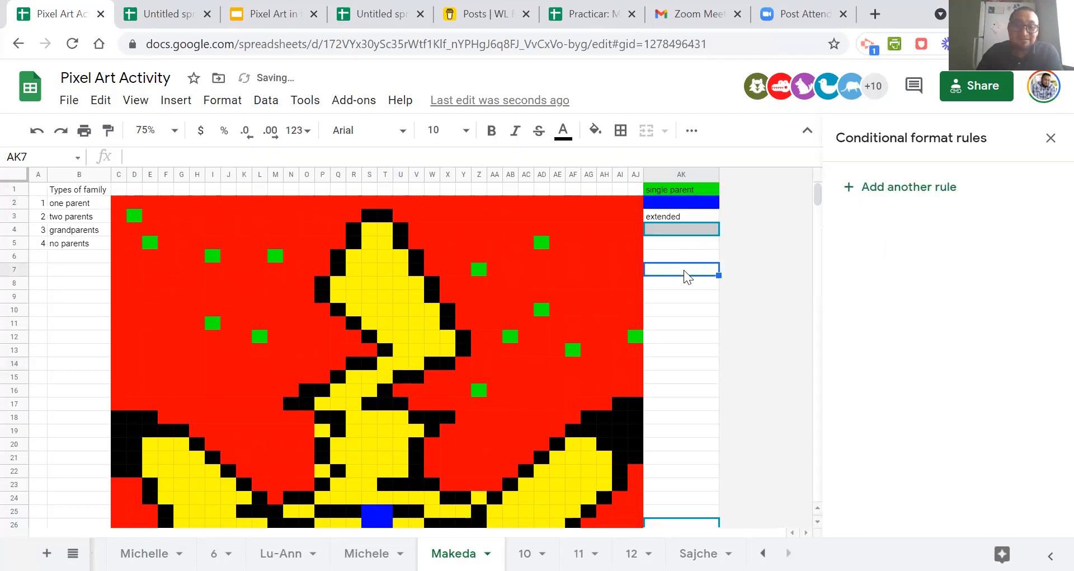
pyautogui.scroll(-3, 685, 308)
pyautogui.scroll(3, 686, 308)
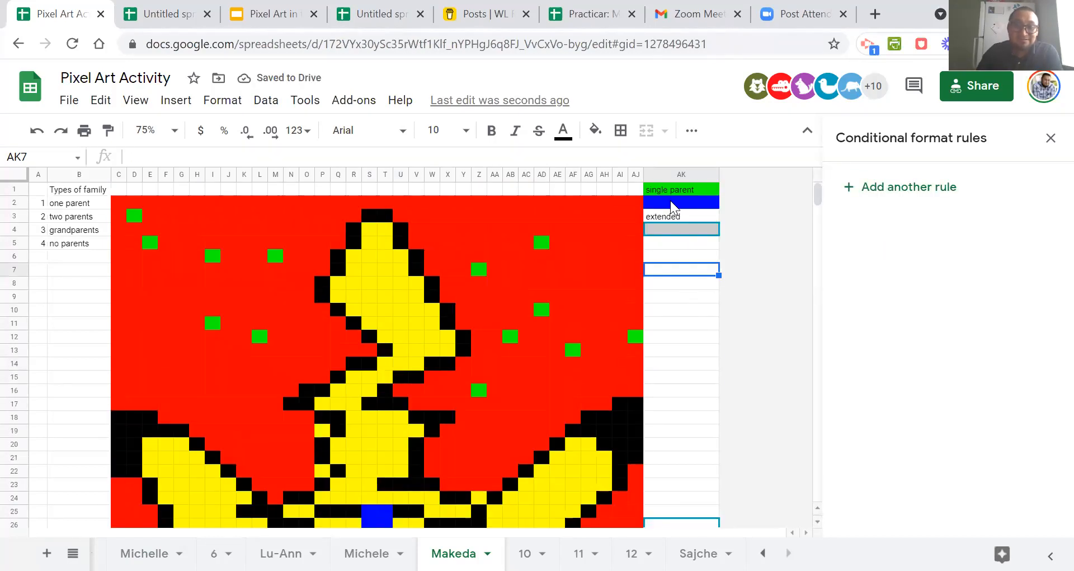
# Reopen the blue rule from AK2 and compare its ranges and formula with the artwork.
pyautogui.click(671, 201)
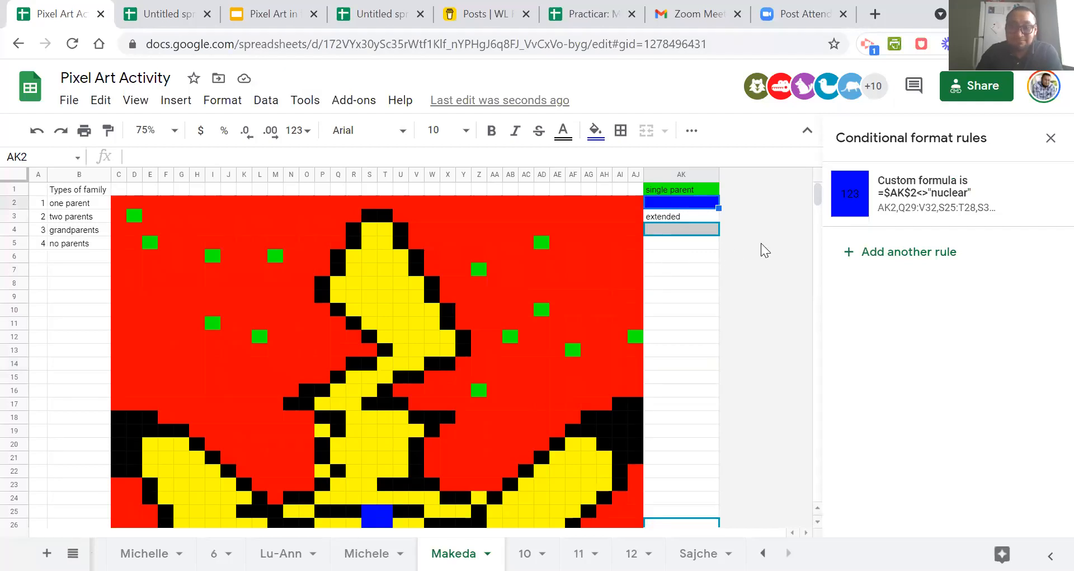
pyautogui.scroll(-3, 616, 330)
pyautogui.scroll(3, 615, 331)
pyautogui.moveTo(672, 236)
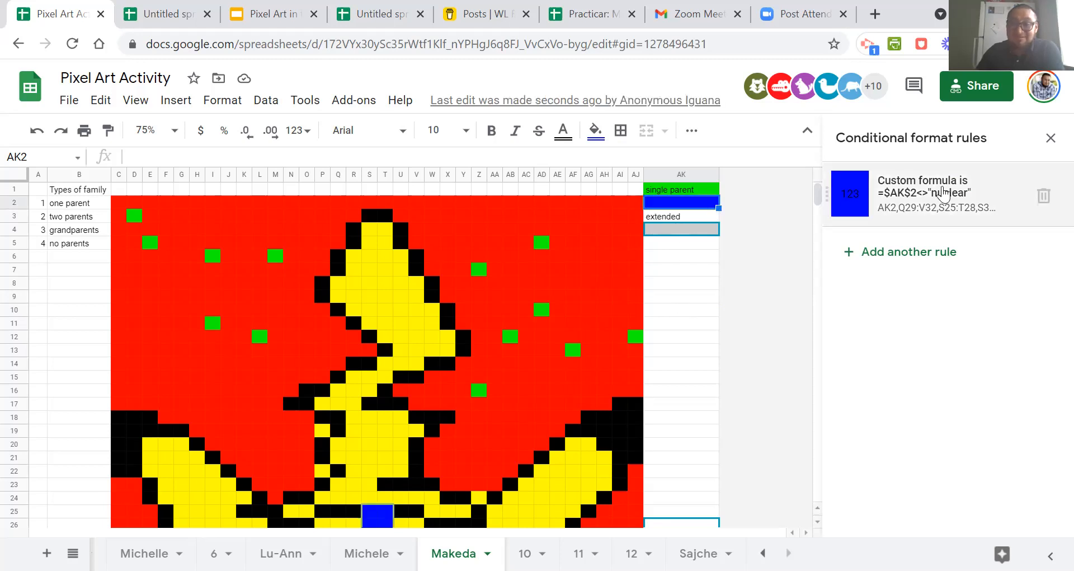
pyautogui.click(913, 200)
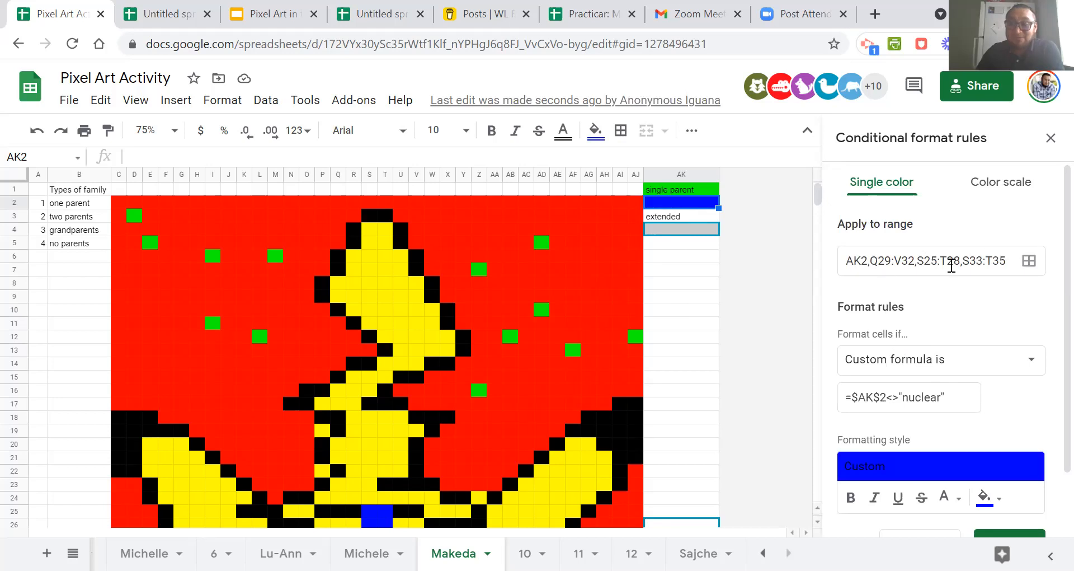
pyautogui.scroll(-4, 487, 386)
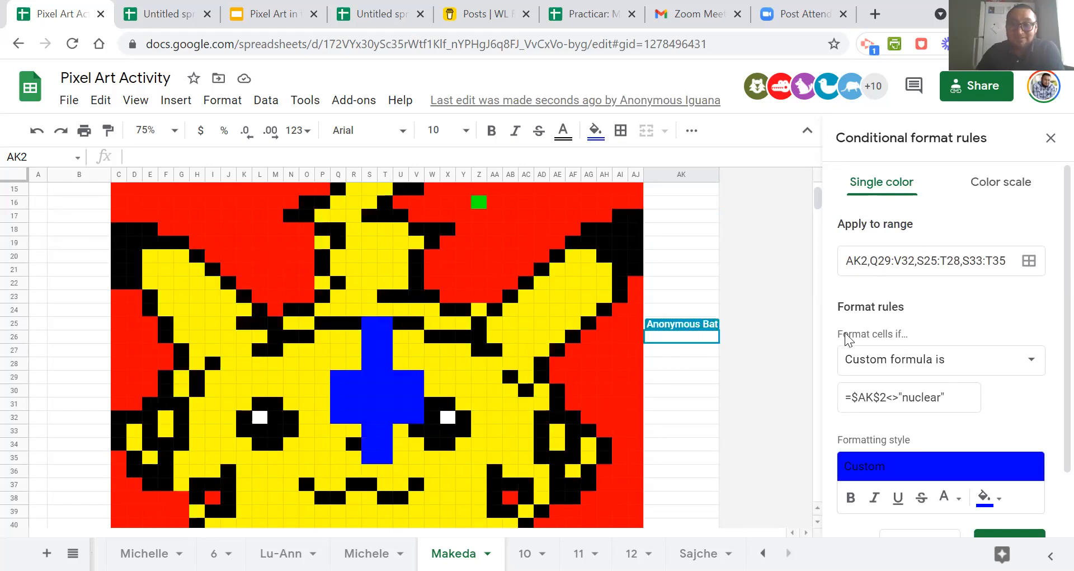
# Undo the clearing of AK2 and the blue rule's range extension, and dismiss the rule update notice.
pyautogui.click(35, 133)
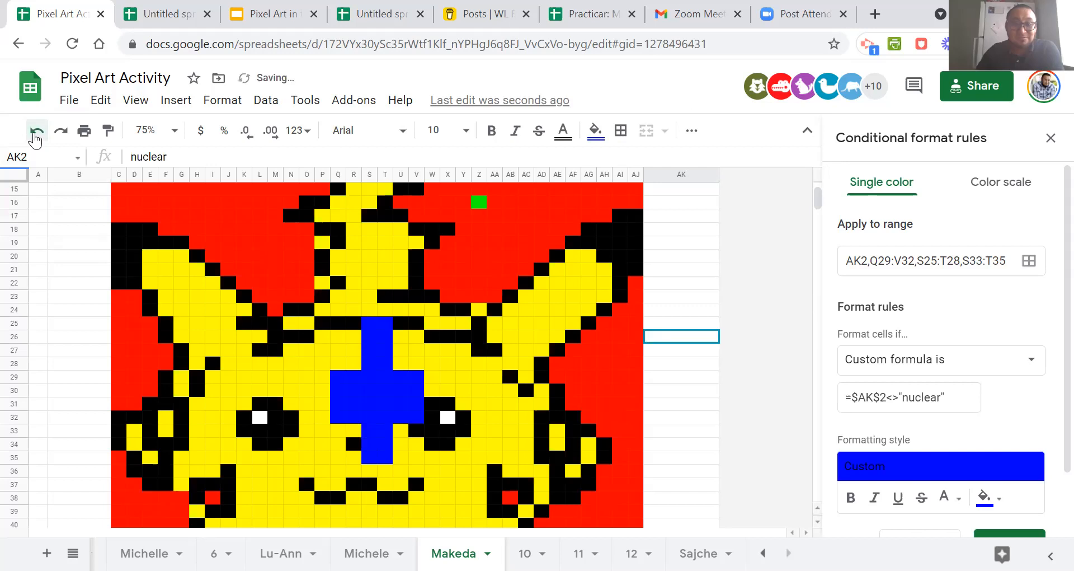
pyautogui.click(35, 133)
pyautogui.click(529, 283)
pyautogui.scroll(4, 516, 338)
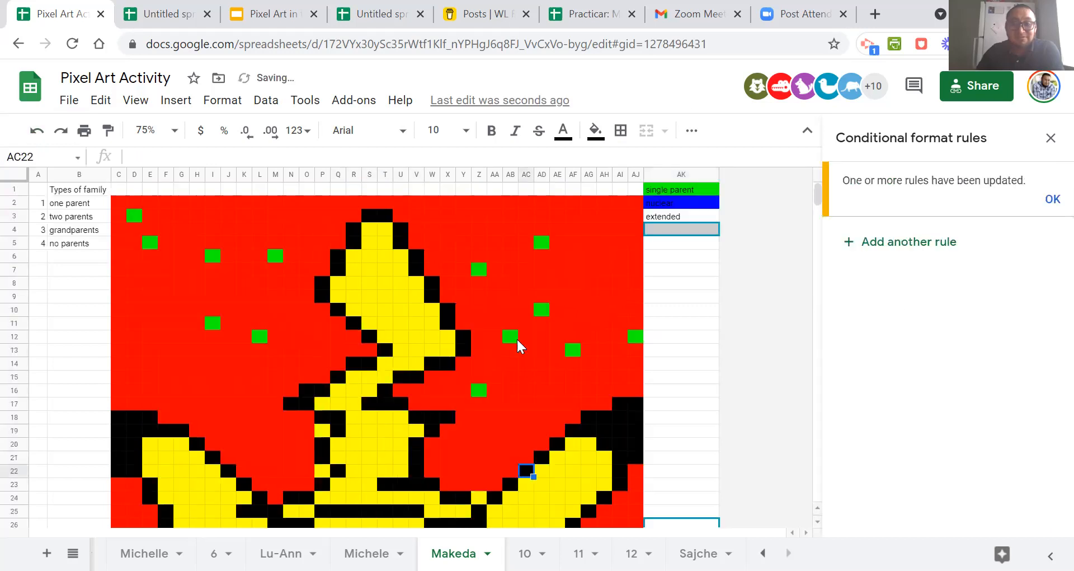
pyautogui.click(696, 270)
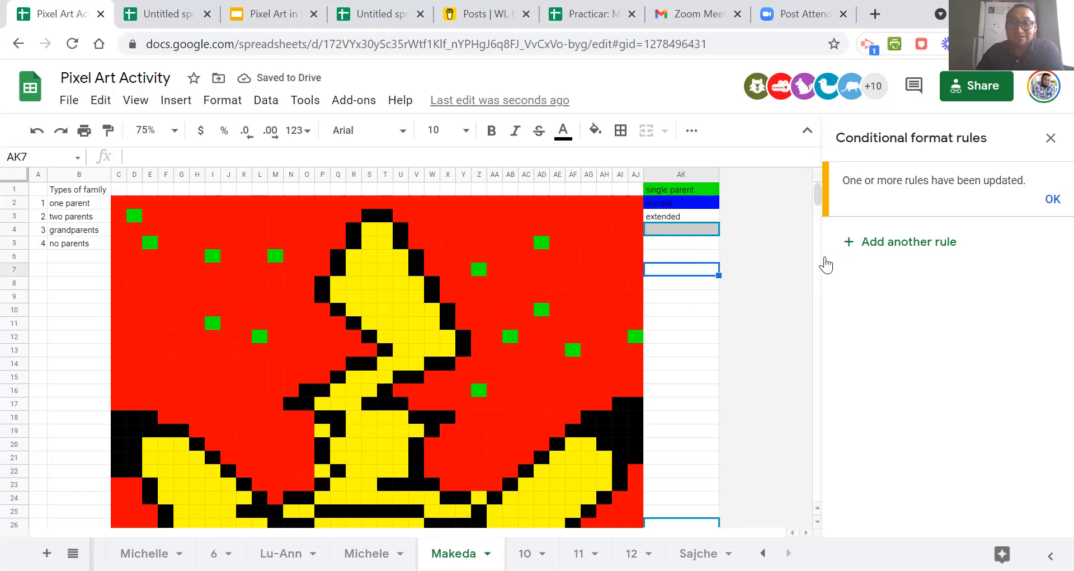
pyautogui.click(1051, 200)
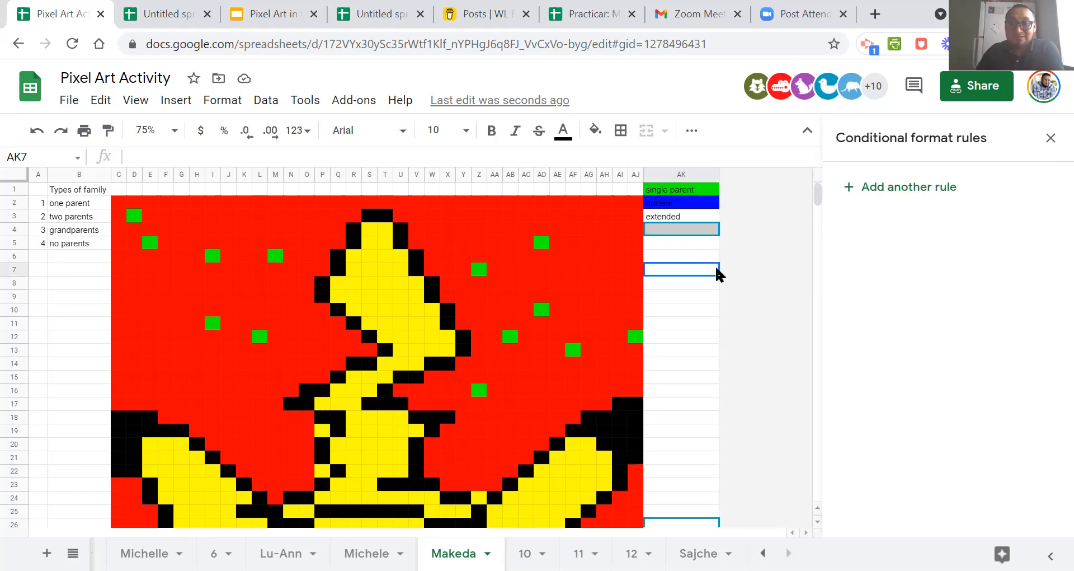
# Delete the blue not-equal rule from AK2.
pyautogui.click(680, 199)
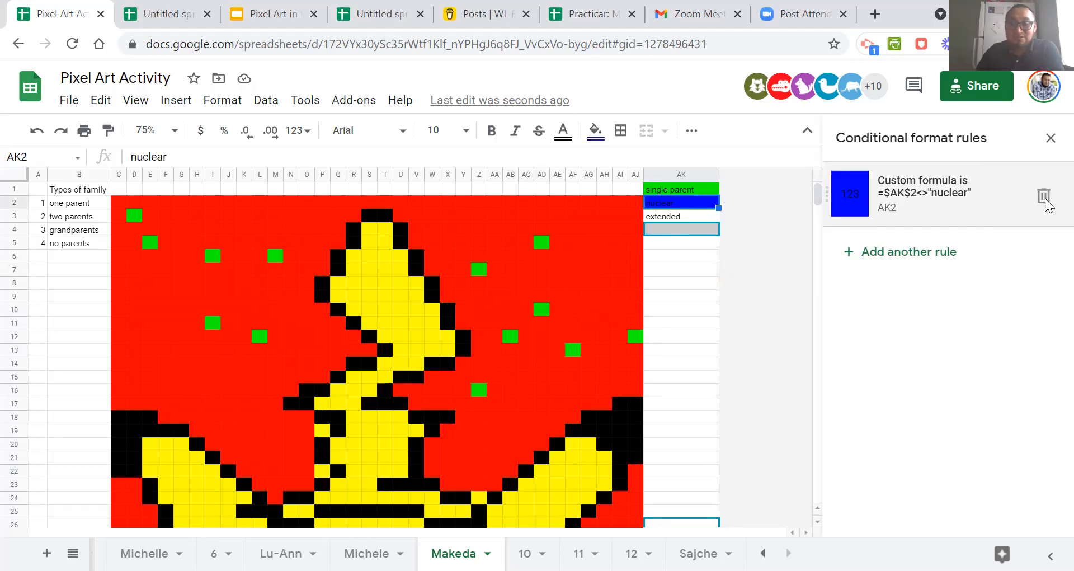
pyautogui.click(1043, 196)
pyautogui.click(666, 328)
pyautogui.scroll(-5, 483, 350)
pyautogui.scroll(5, 483, 349)
# Add a new conditional formatting rule on AK2 with the condition Custom formula is.
pyautogui.click(665, 205)
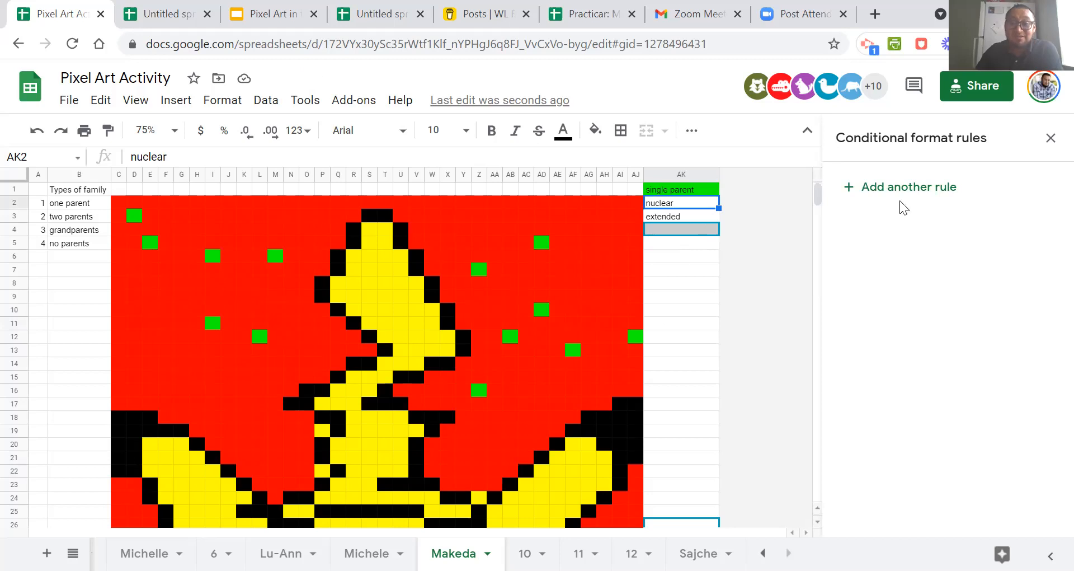
pyautogui.click(909, 187)
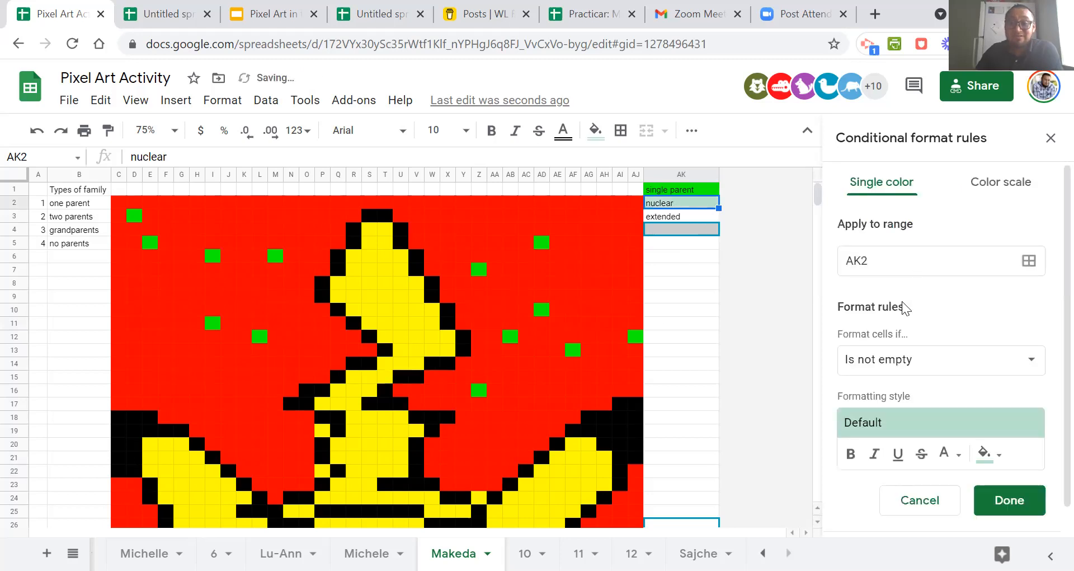
pyautogui.click(890, 374)
pyautogui.scroll(-3, 899, 414)
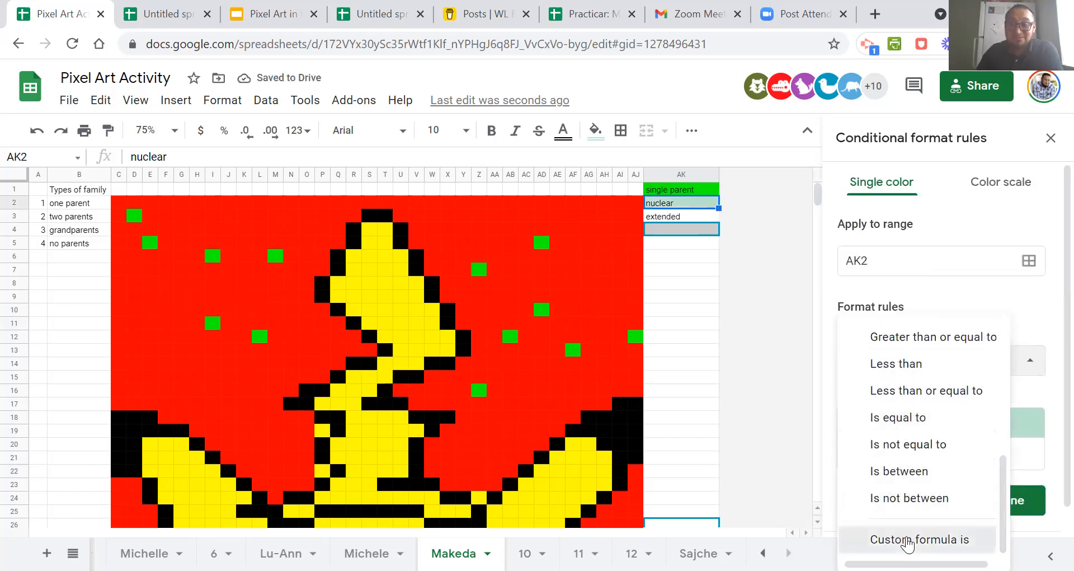
pyautogui.click(907, 539)
# Enter the formula =$ak$2="nuclear" for the new AK2 rule.
pyautogui.click(889, 400)
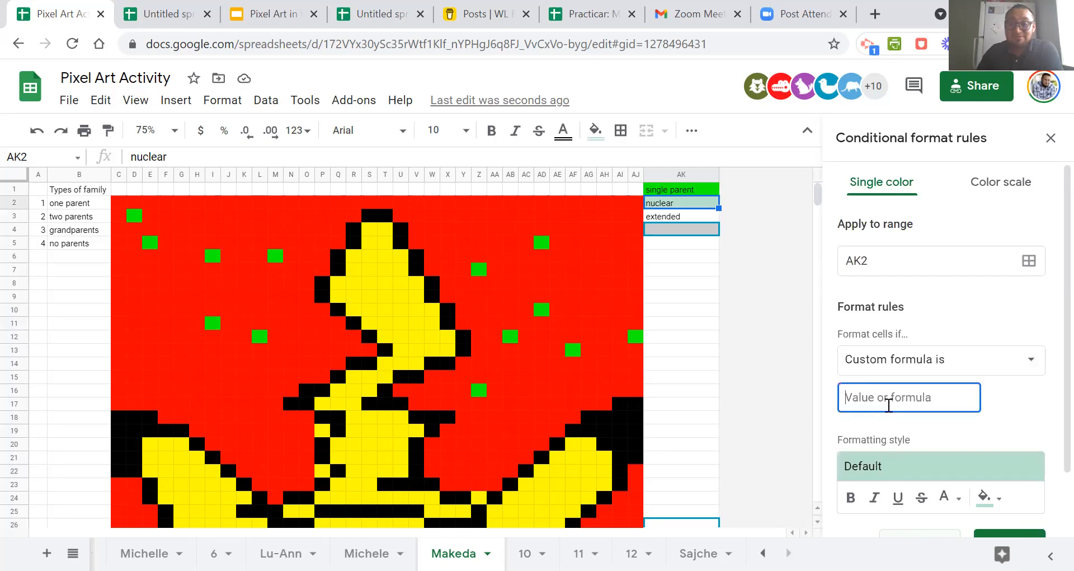
pyautogui.write('=$ak$2="hi"')
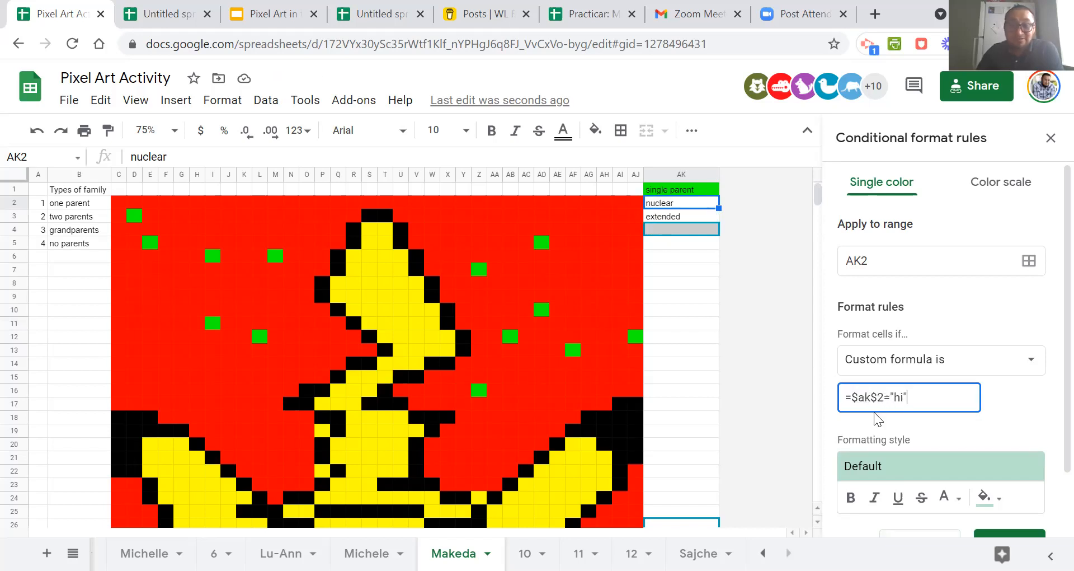
pyautogui.doubleClick(901, 397)
pyautogui.write('nuclear')
pyautogui.click(1009, 408)
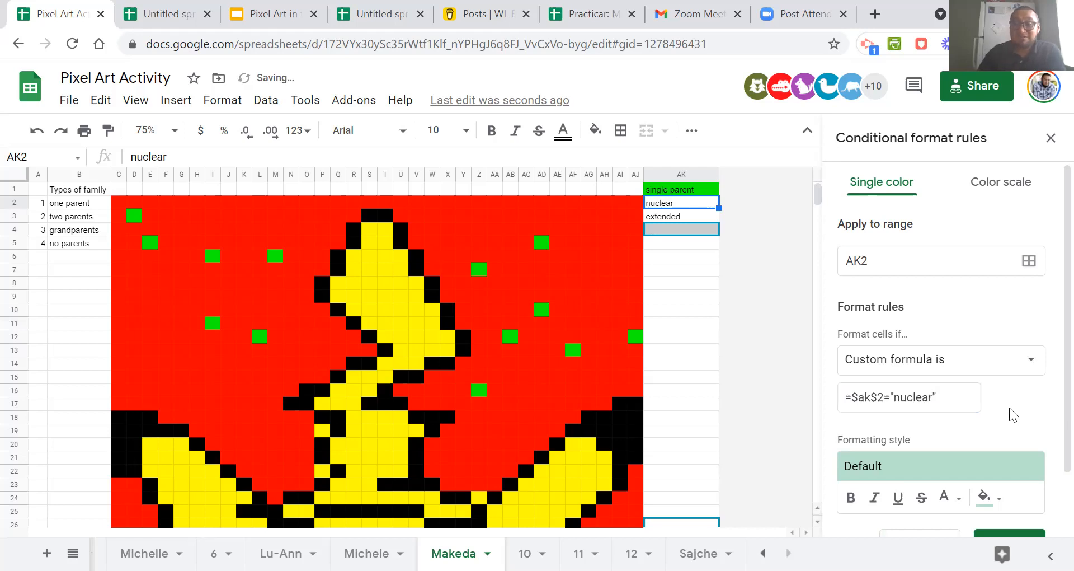
# Extend the new rule's range beyond AK2 with the cells S9, V10, R16, R19, T21, R23, AD23 and AD25.
pyautogui.scroll(-1, 1010, 414)
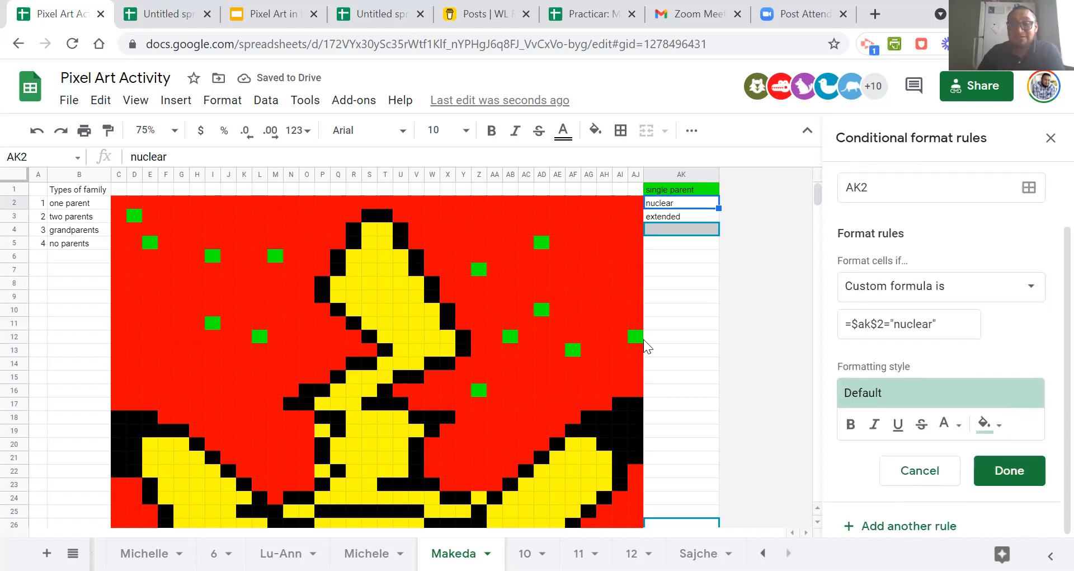
pyautogui.click(1033, 196)
pyautogui.moveTo(571, 237); pyautogui.dragTo(922, 225)
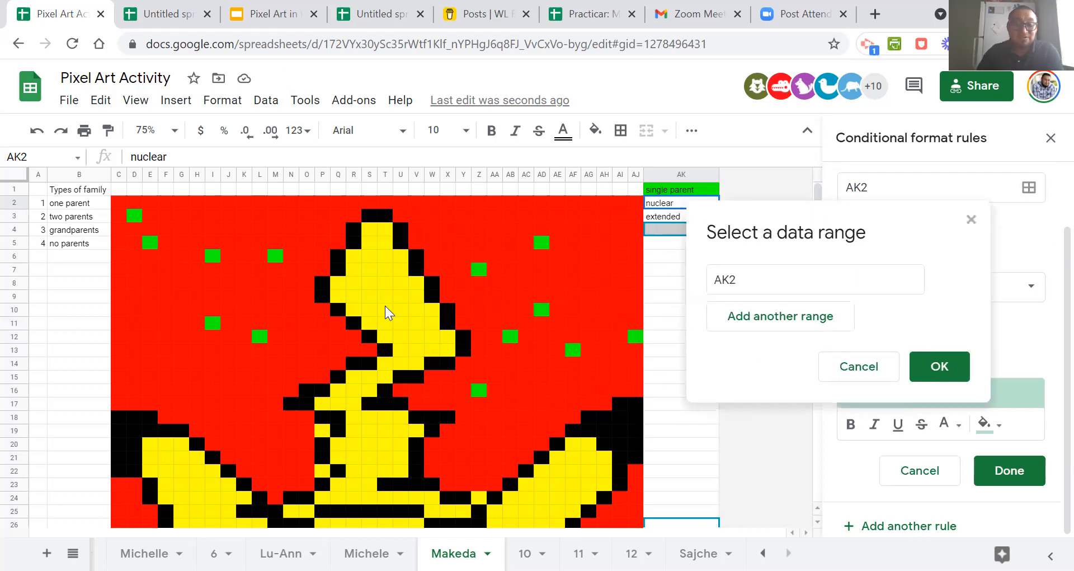
pyautogui.keyDown('ctrl'); pyautogui.click(368, 300); pyautogui.keyUp('ctrl')
pyautogui.keyDown('ctrl'); pyautogui.click(414, 311); pyautogui.keyUp('ctrl')
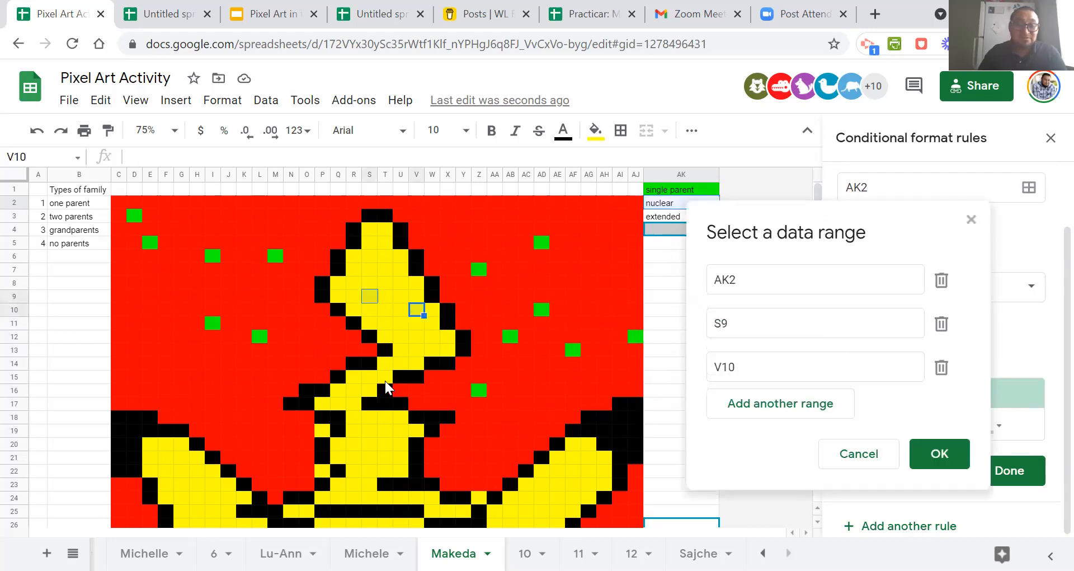
pyautogui.keyDown('ctrl'); pyautogui.click(358, 390); pyautogui.keyUp('ctrl')
pyautogui.keyDown('ctrl'); pyautogui.click(358, 431); pyautogui.keyUp('ctrl')
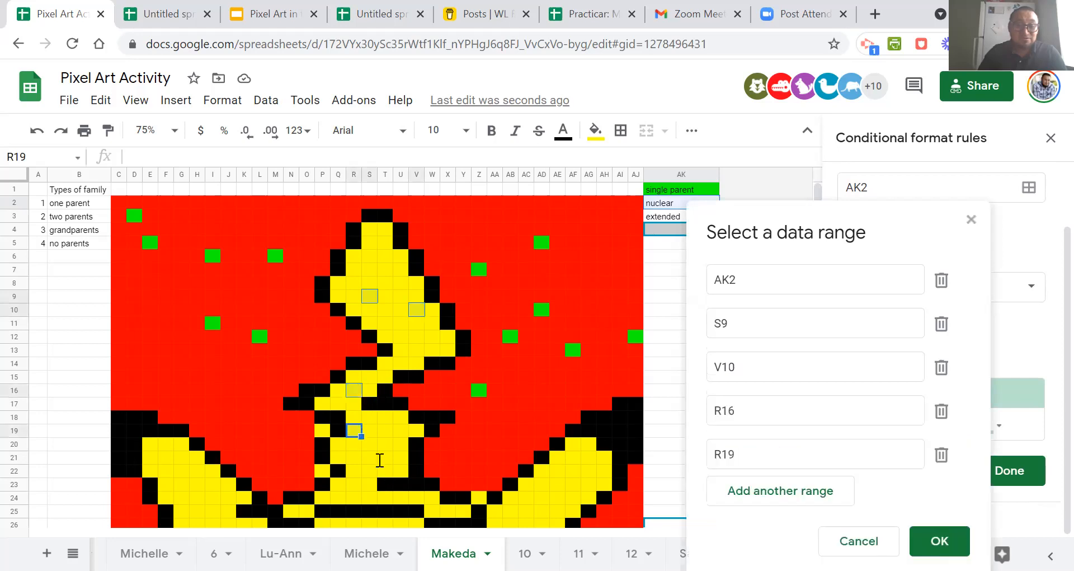
pyautogui.keyDown('ctrl'); pyautogui.click(380, 459); pyautogui.keyUp('ctrl')
pyautogui.keyDown('ctrl'); pyautogui.click(358, 484); pyautogui.keyUp('ctrl')
pyautogui.keyDown('ctrl'); pyautogui.click(543, 484); pyautogui.keyUp('ctrl')
pyautogui.keyDown('ctrl'); pyautogui.click(545, 511); pyautogui.keyUp('ctrl')
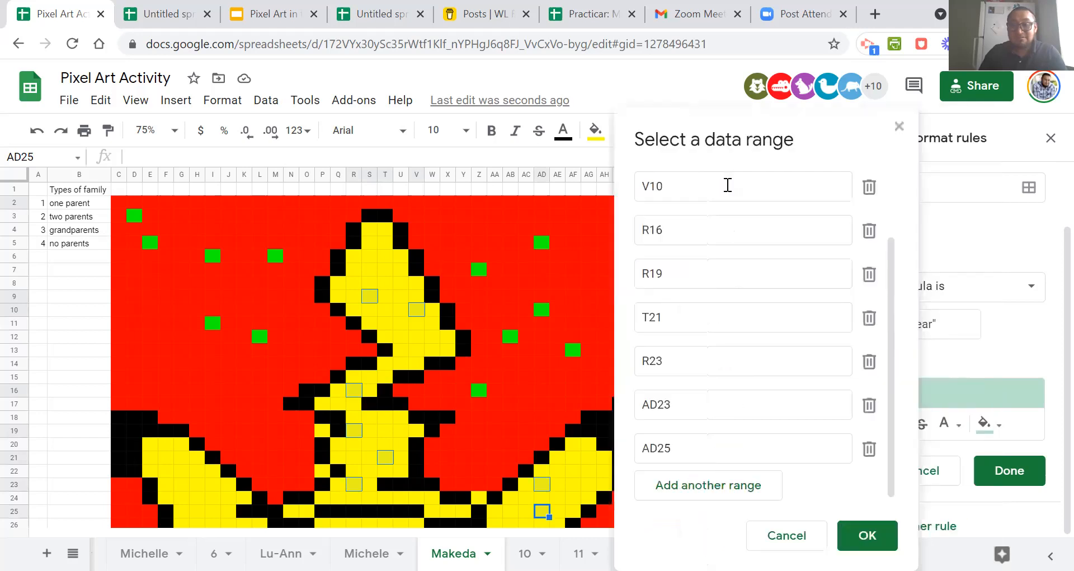
pyautogui.click(779, 536)
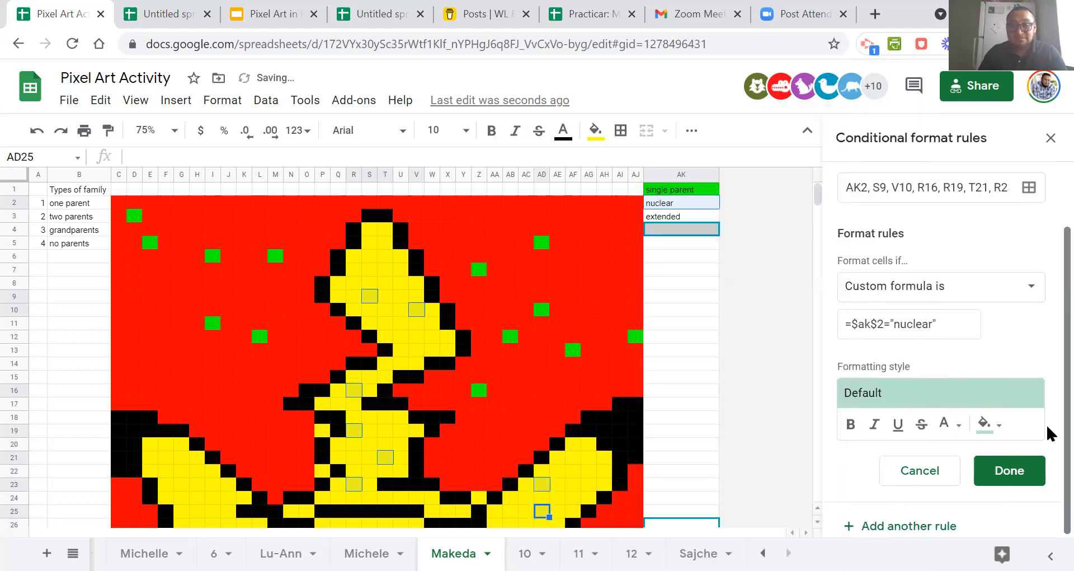
# Set the rule's formatting fill to bright green and save the rule.
pyautogui.click(1002, 426)
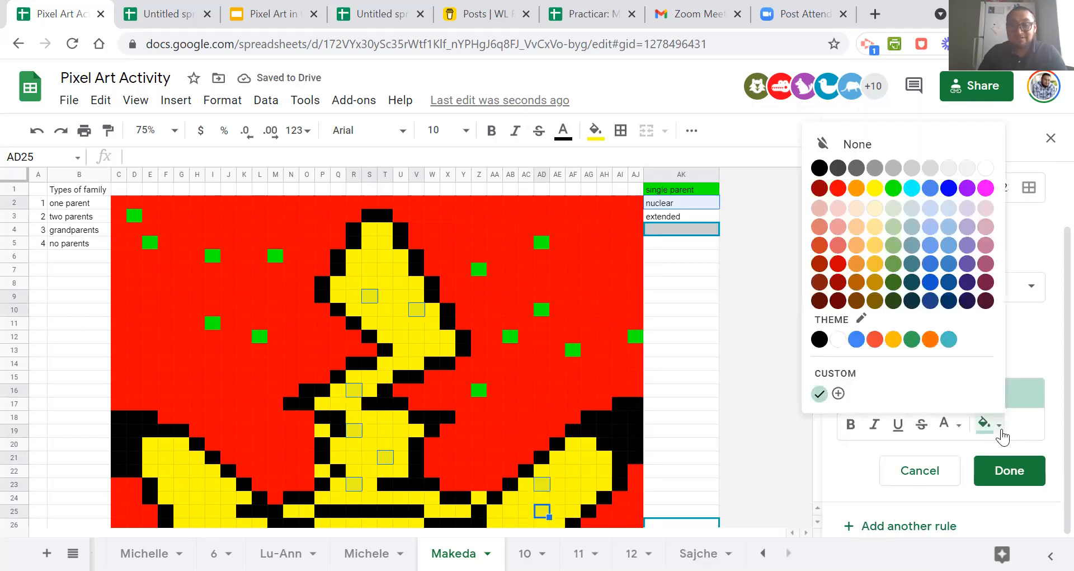
pyautogui.click(893, 188)
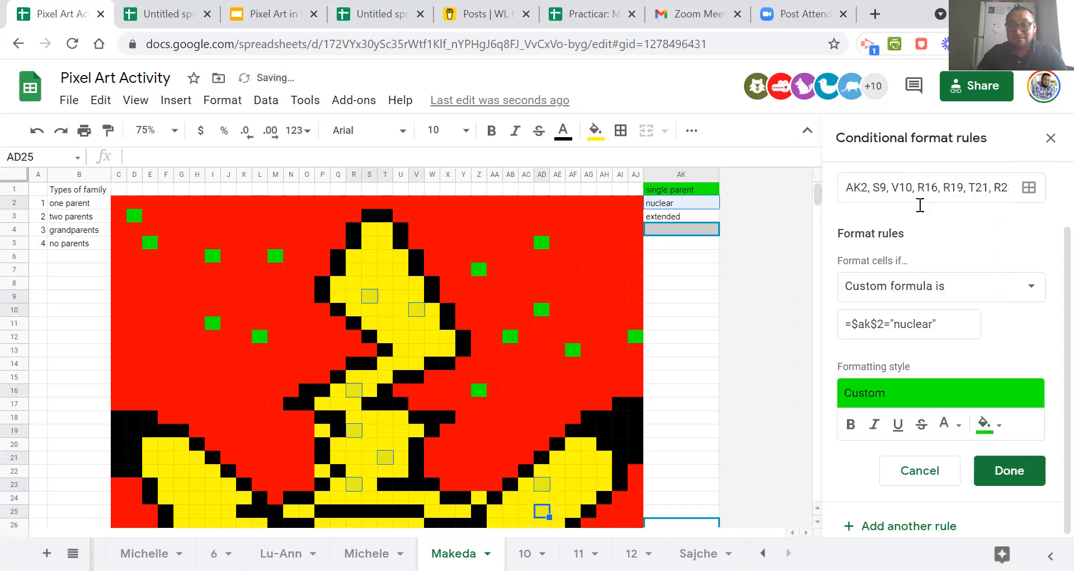
pyautogui.click(1027, 469)
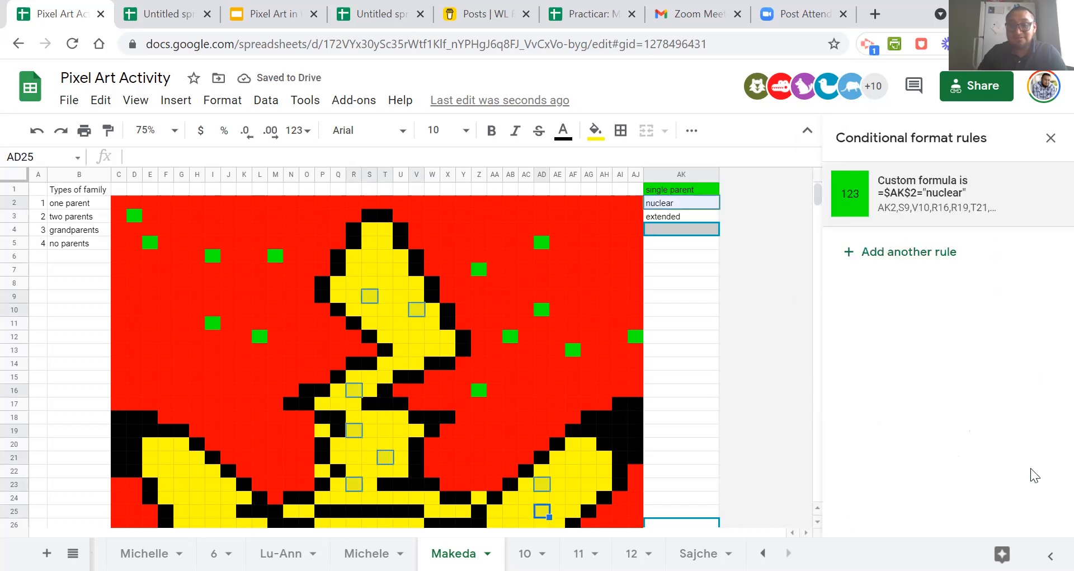
# Reset the fill colour of the selected scattered artwork cells and reselect AK2 to check its green rule.
pyautogui.click(595, 130)
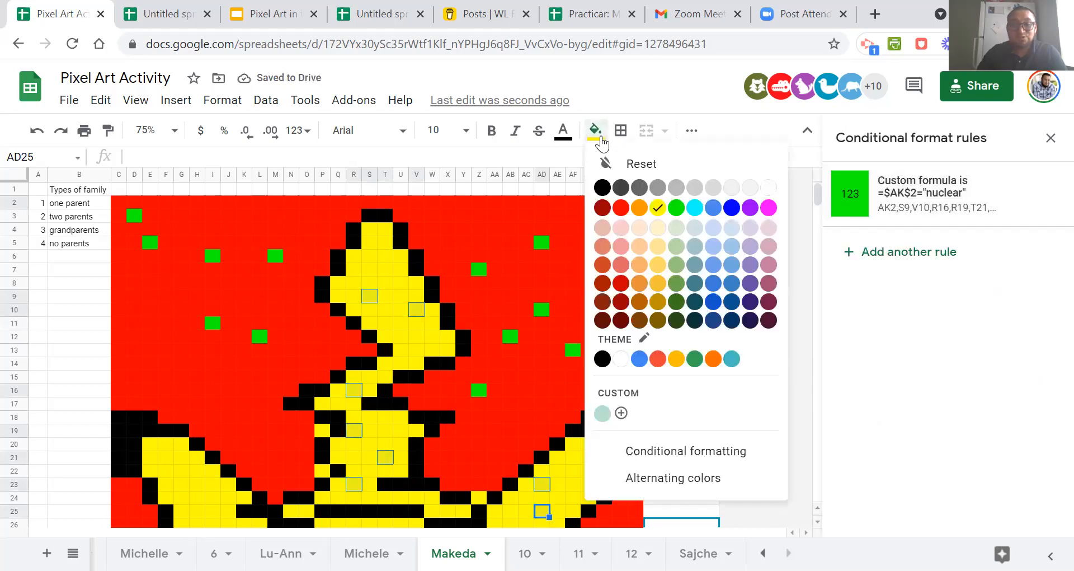
pyautogui.click(627, 165)
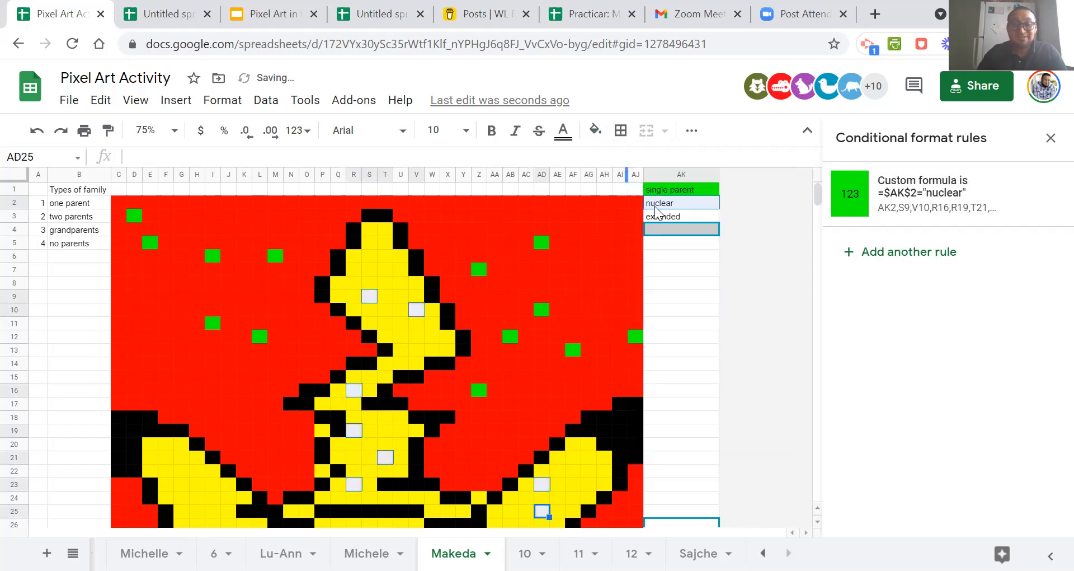
pyautogui.click(695, 292)
pyautogui.scroll(-5, 696, 293)
pyautogui.scroll(5, 705, 358)
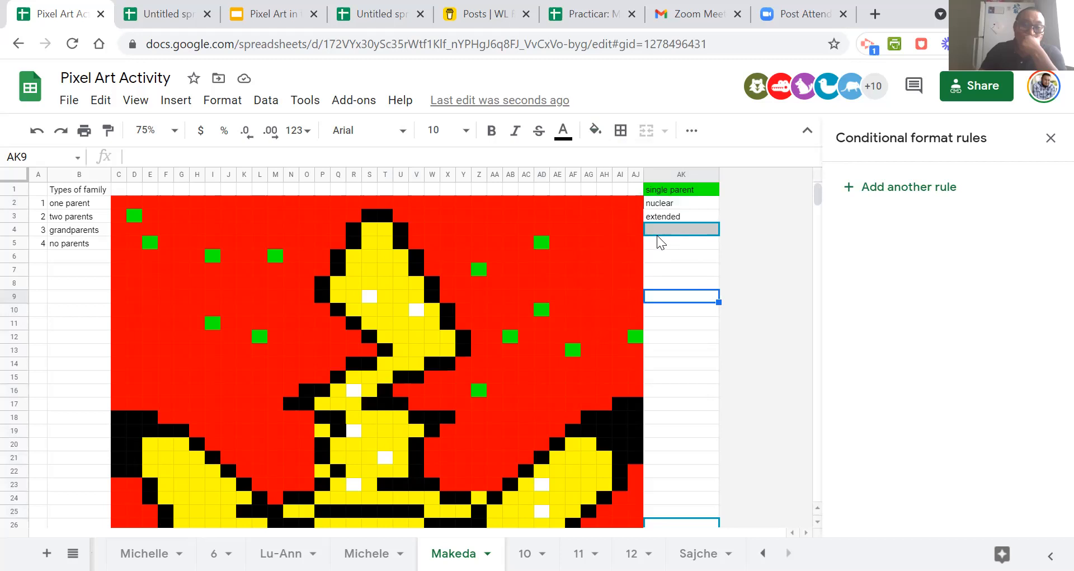
pyautogui.click(663, 203)
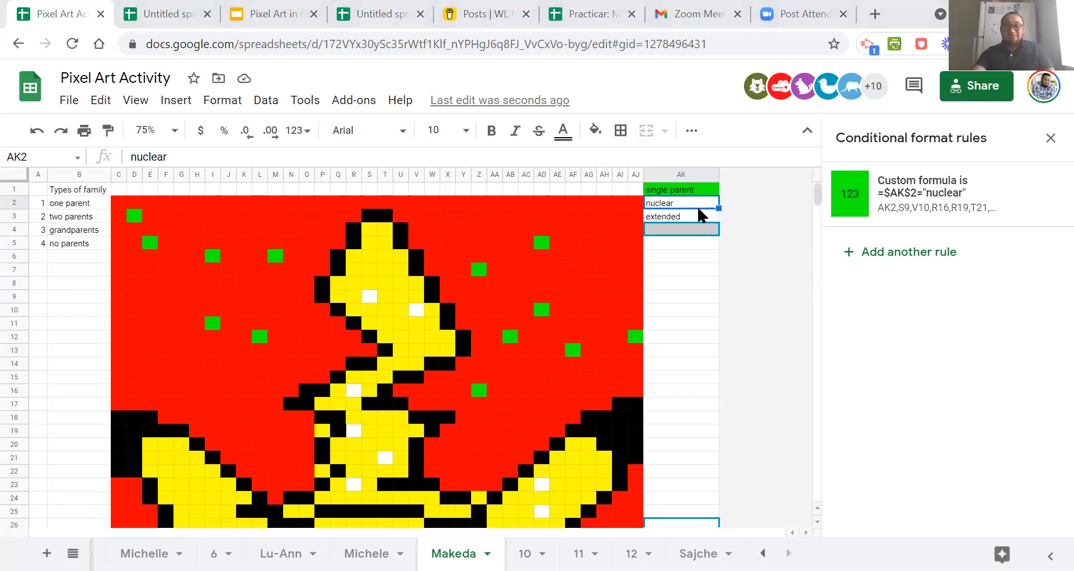
# Display the conditional format rules that apply to cell V10 in the artwork.
pyautogui.click(419, 311)
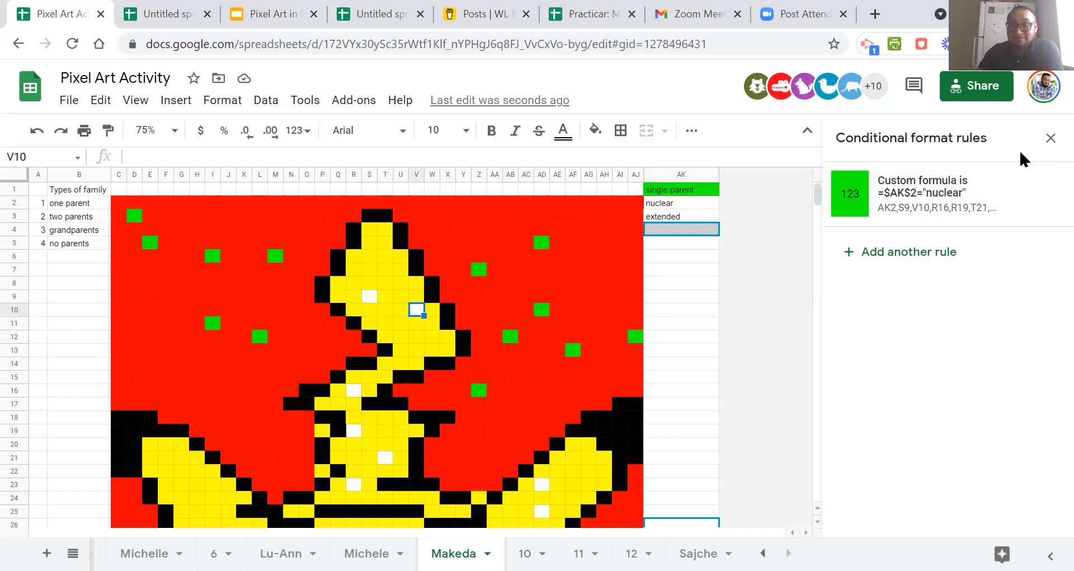
pyautogui.click(1049, 139)
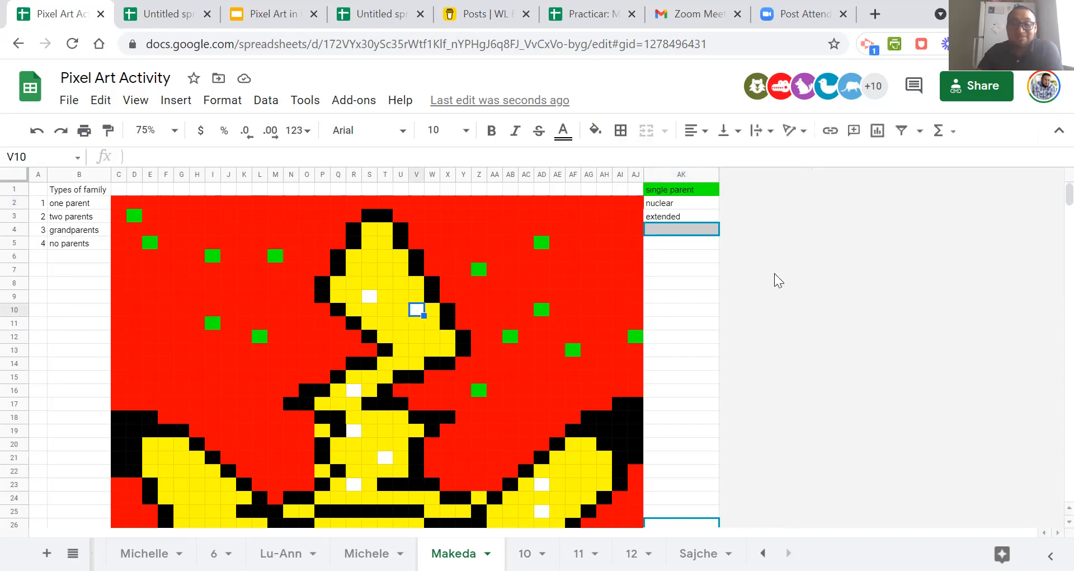
pyautogui.click(682, 269)
pyautogui.click(418, 310)
pyautogui.rightClick(418, 310)
pyautogui.scroll(-3, 494, 401)
pyautogui.click(538, 524)
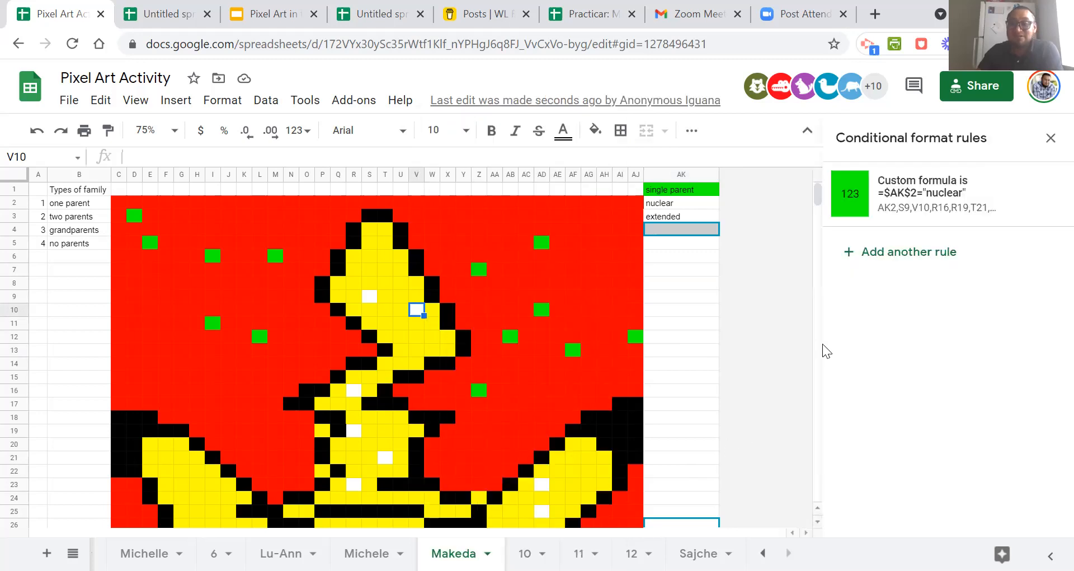
# Review the "nuclear" rule's range, custom formula and fill settings, close the rule and check the artwork cells.
pyautogui.click(925, 206)
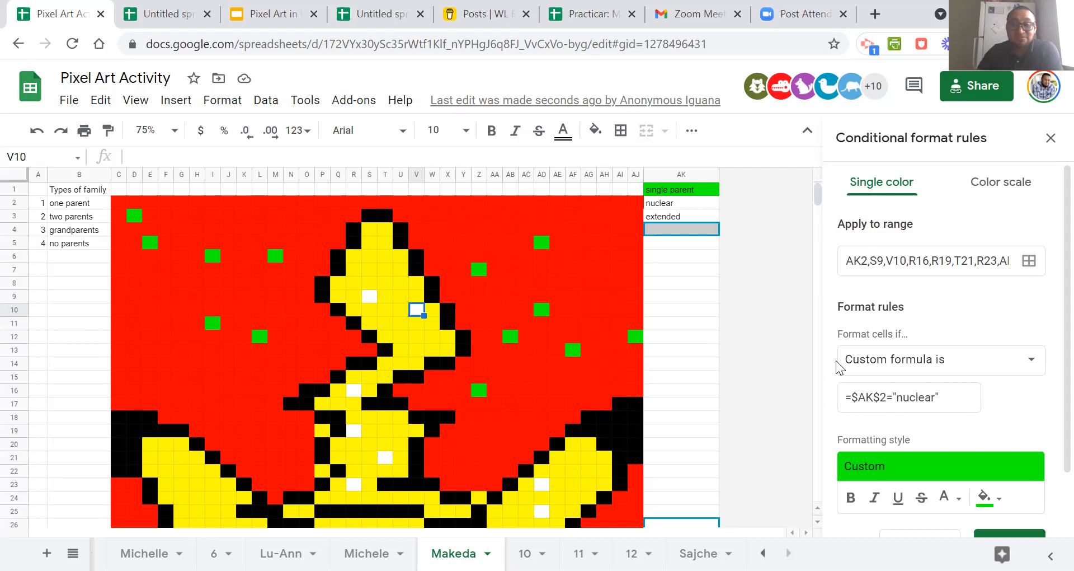
pyautogui.click(669, 204)
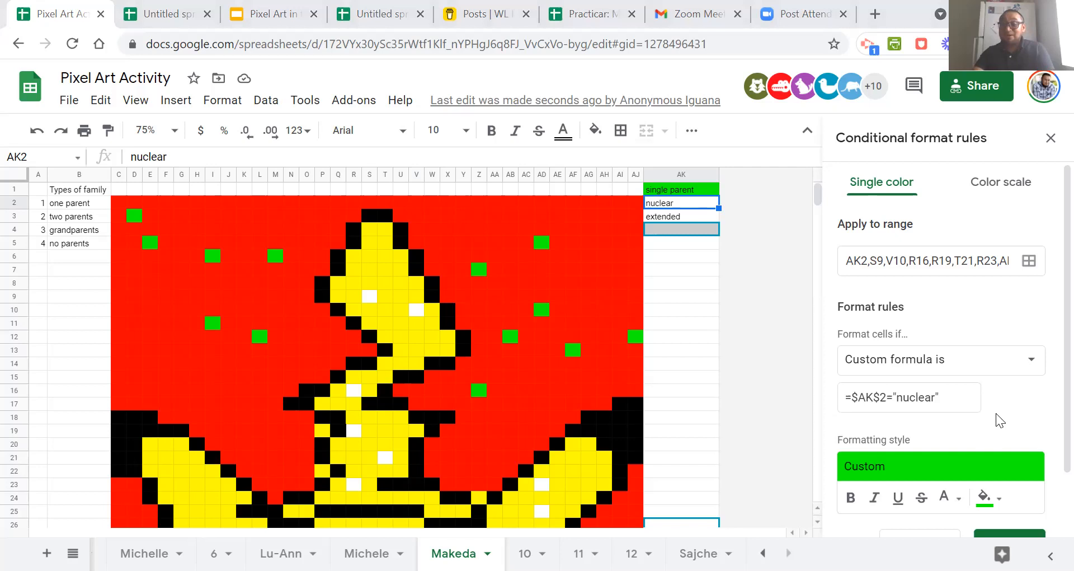
pyautogui.scroll(-2, 996, 415)
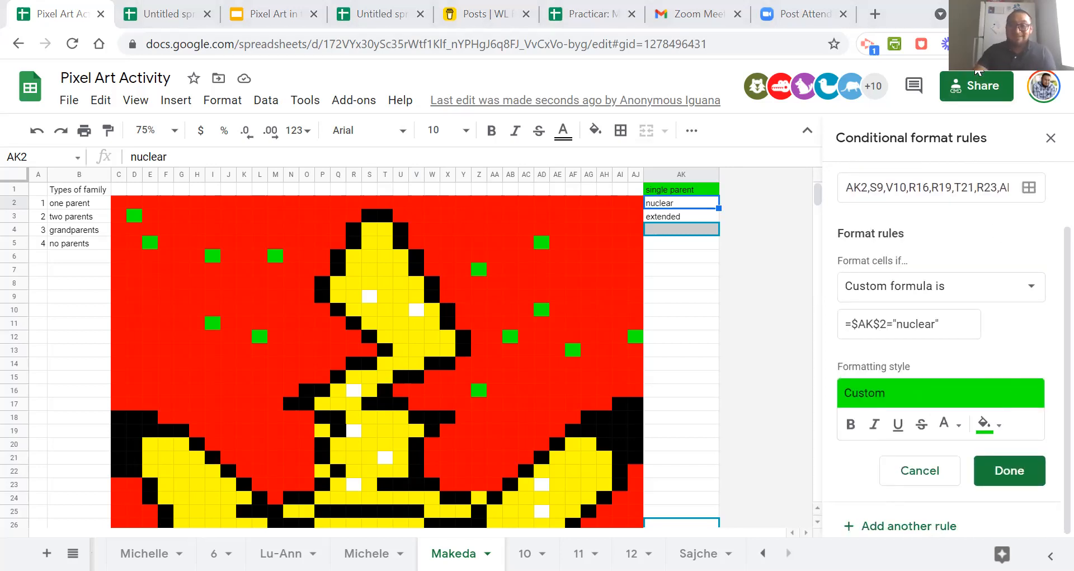
pyautogui.click(1003, 479)
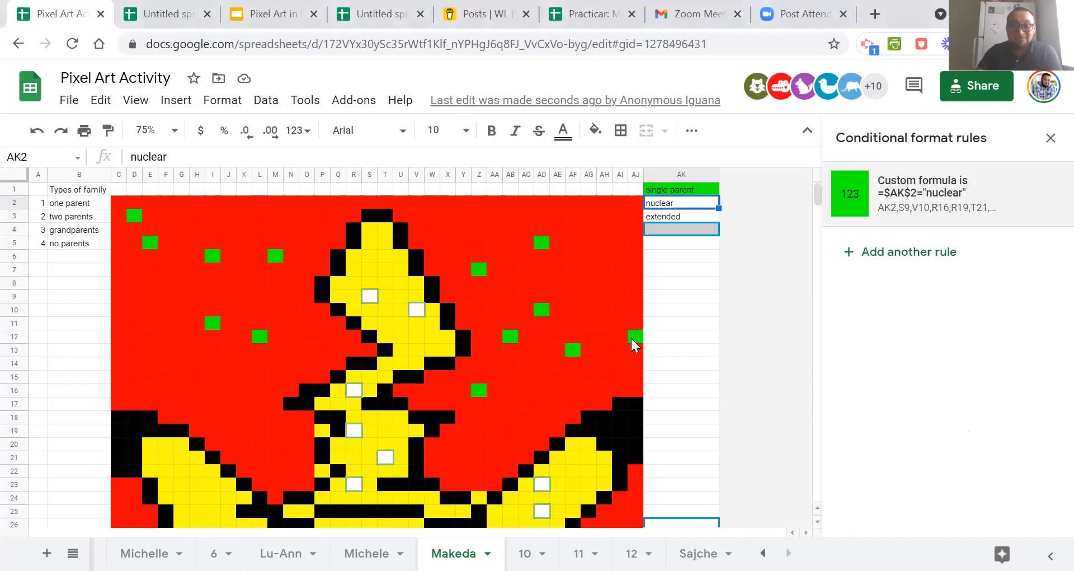
pyautogui.scroll(-4, 668, 417)
pyautogui.scroll(4, 668, 417)
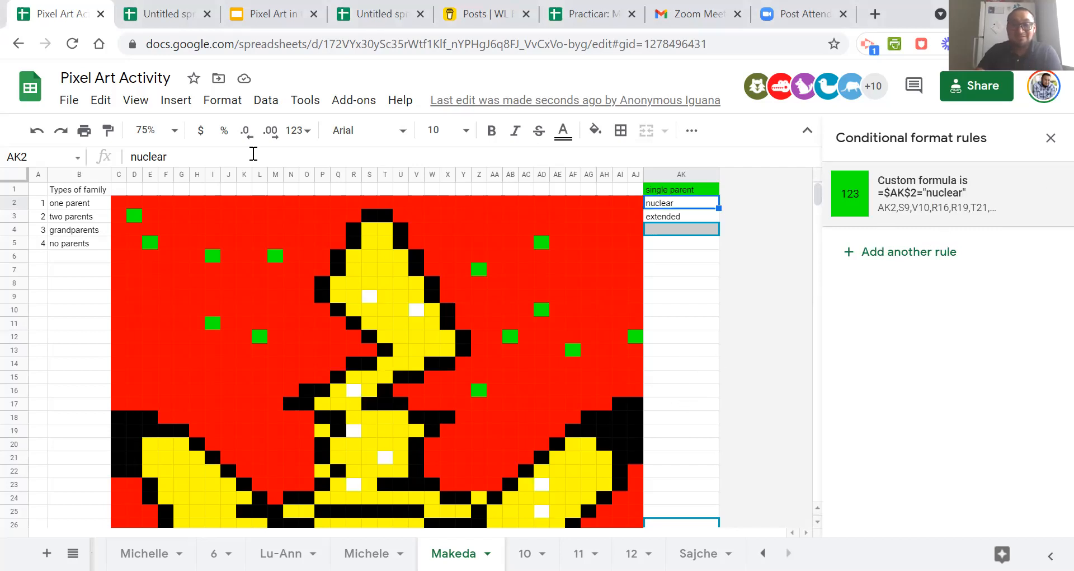
# Undo the fill reset on the scattered artwork cells and the rule's fill and range changes, and look over the drawing.
pyautogui.click(37, 131)
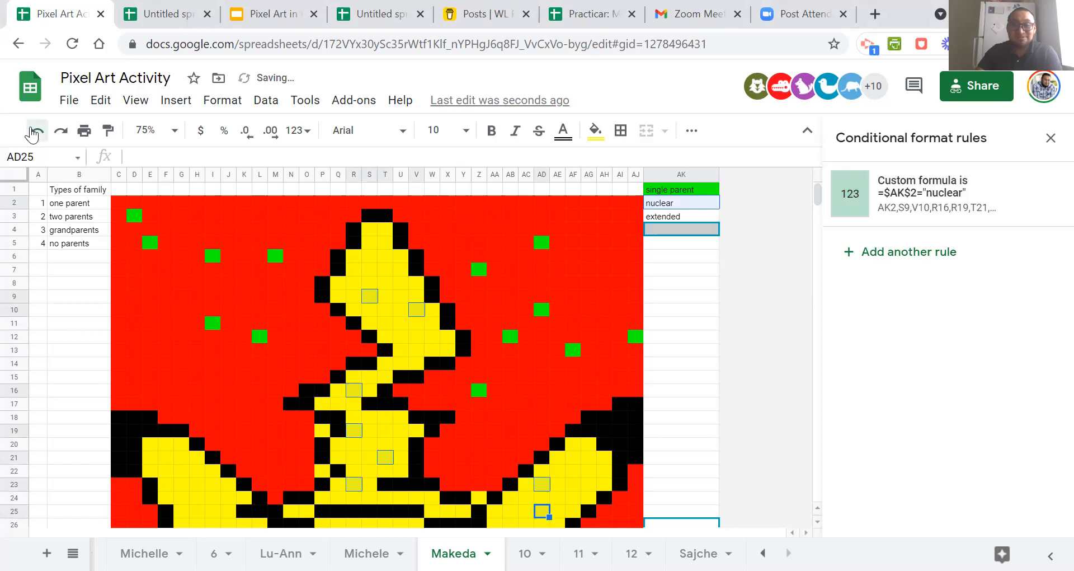
pyautogui.click(37, 132)
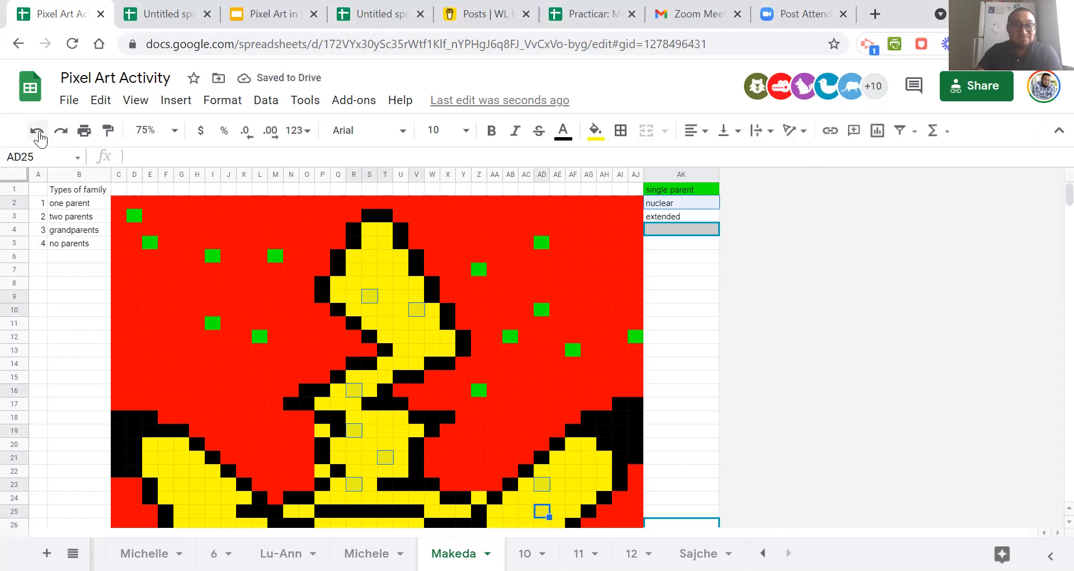
pyautogui.click(453, 334)
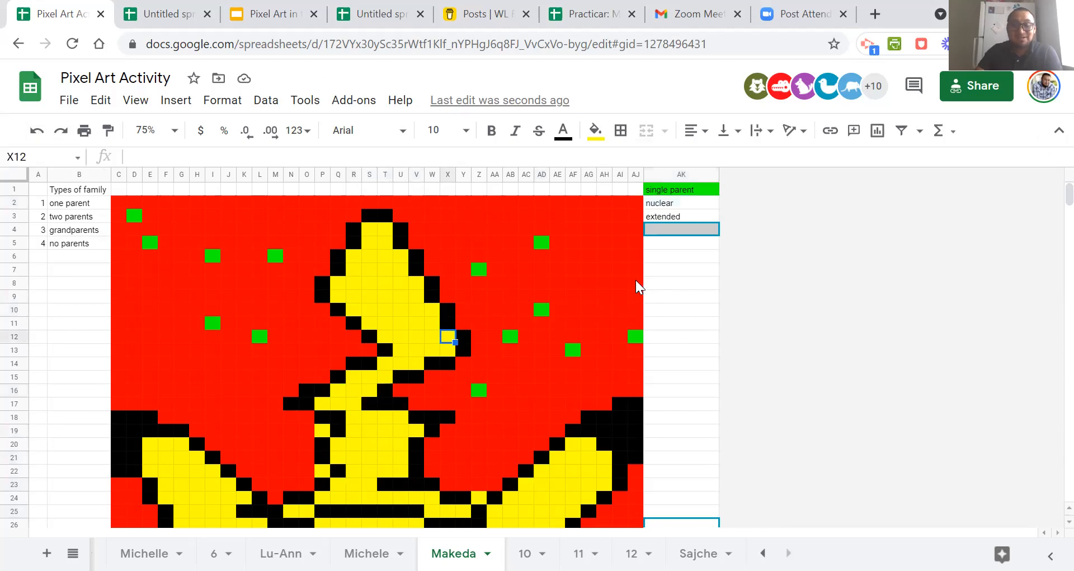
pyautogui.scroll(-10, 536, 352)
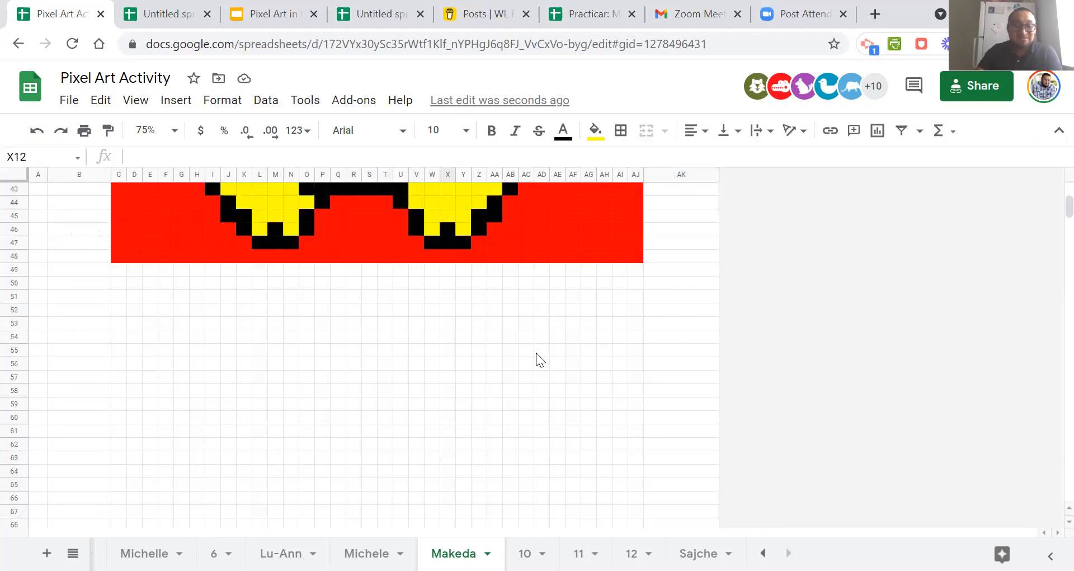
pyautogui.scroll(7, 535, 353)
pyautogui.click(599, 390)
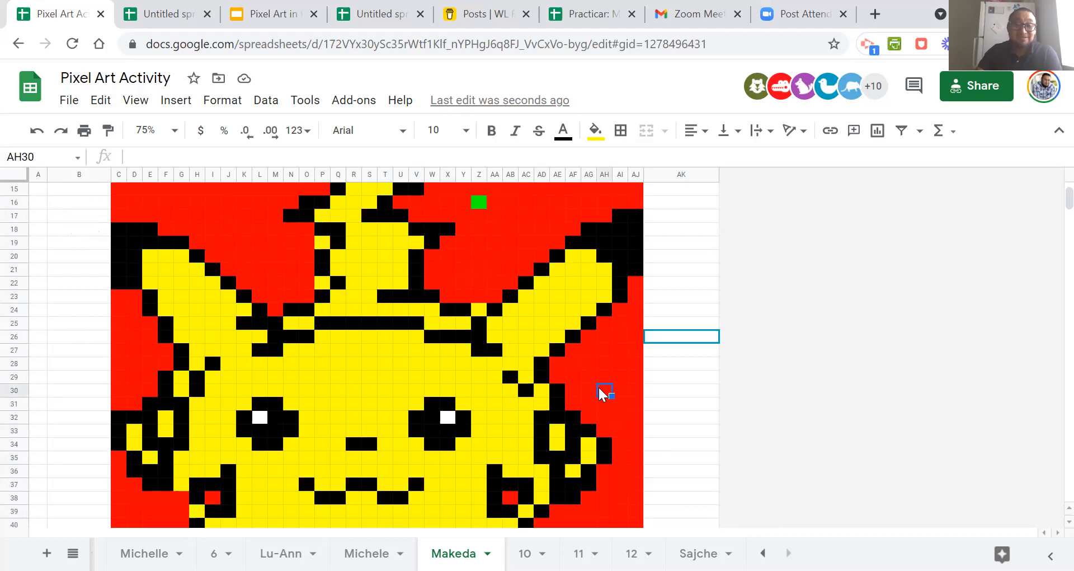
pyautogui.scroll(5, 599, 385)
# Delete the existing "nuclear" conditional format rule from cell AK2.
pyautogui.click(671, 204)
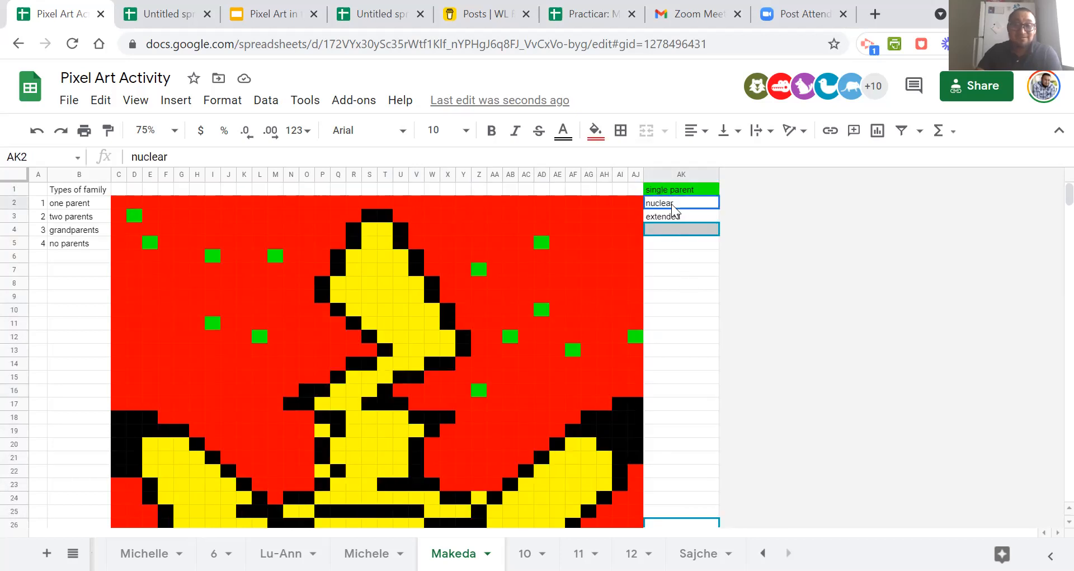
pyautogui.click(677, 216)
pyautogui.click(678, 205)
pyautogui.rightClick(679, 203)
pyautogui.scroll(-3, 761, 392)
pyautogui.click(774, 522)
pyautogui.moveTo(943, 218)
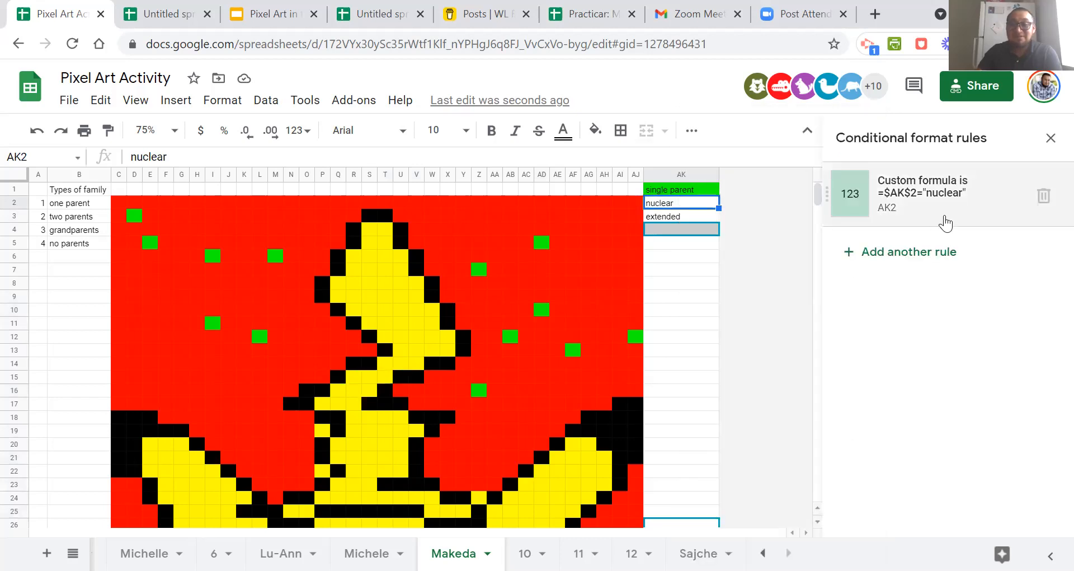
pyautogui.click(1042, 197)
pyautogui.click(706, 349)
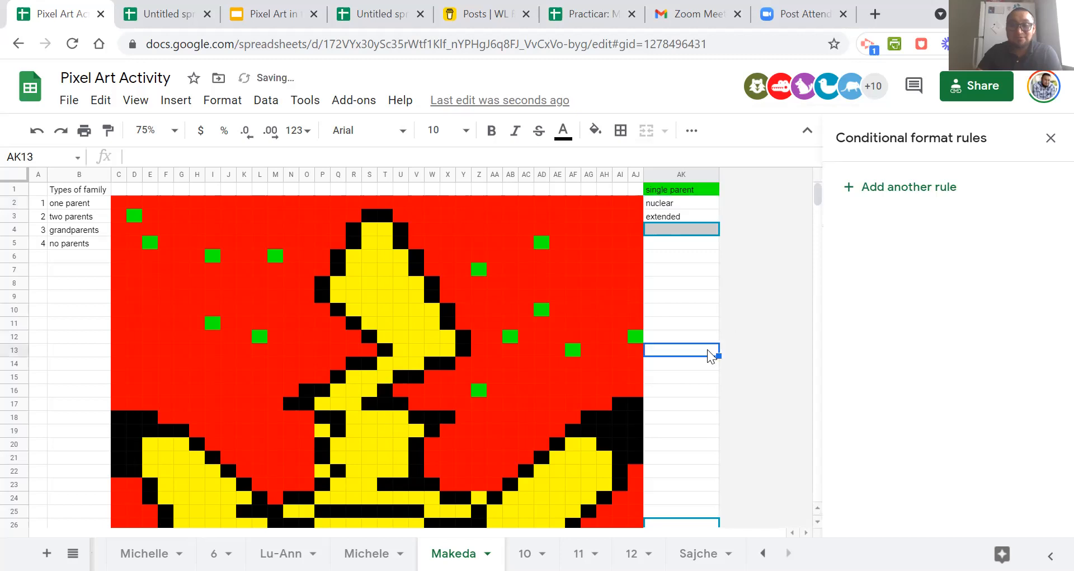
# Add a new conditional format rule for cell AK2 with the condition Custom formula is.
pyautogui.click(667, 204)
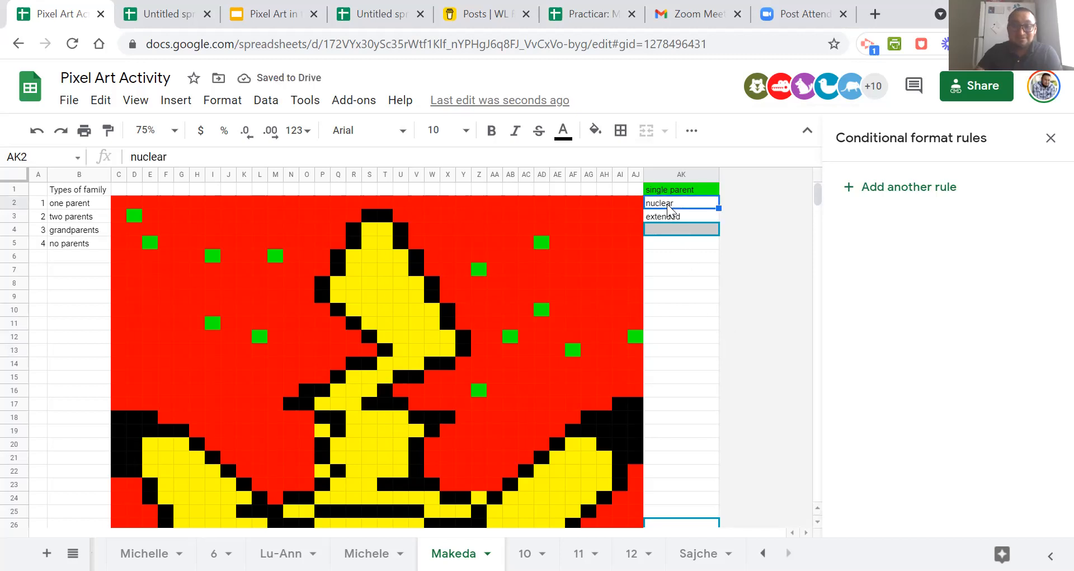
pyautogui.click(903, 190)
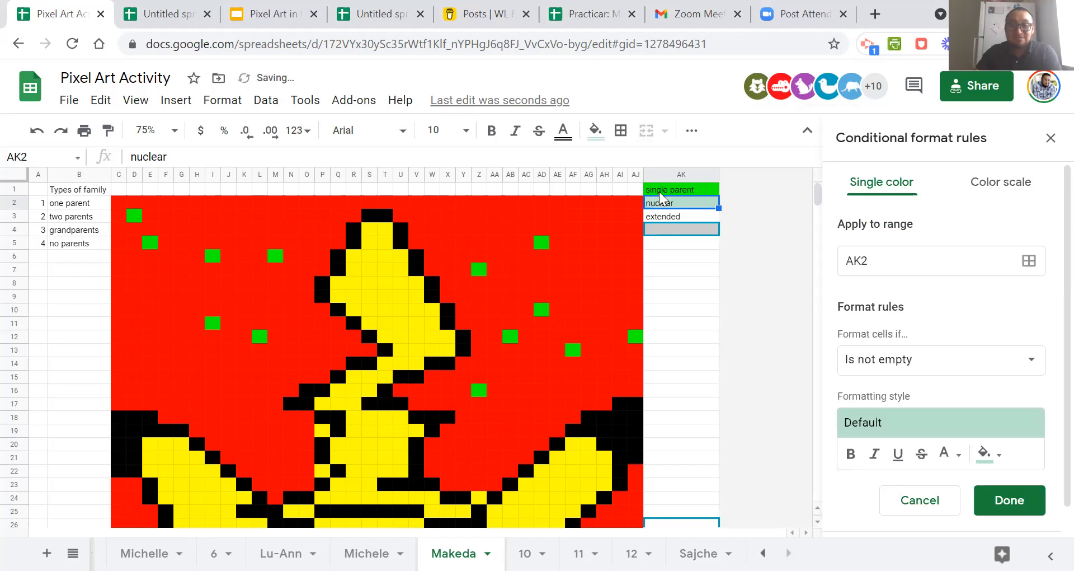
pyautogui.click(880, 366)
pyautogui.scroll(-2, 888, 492)
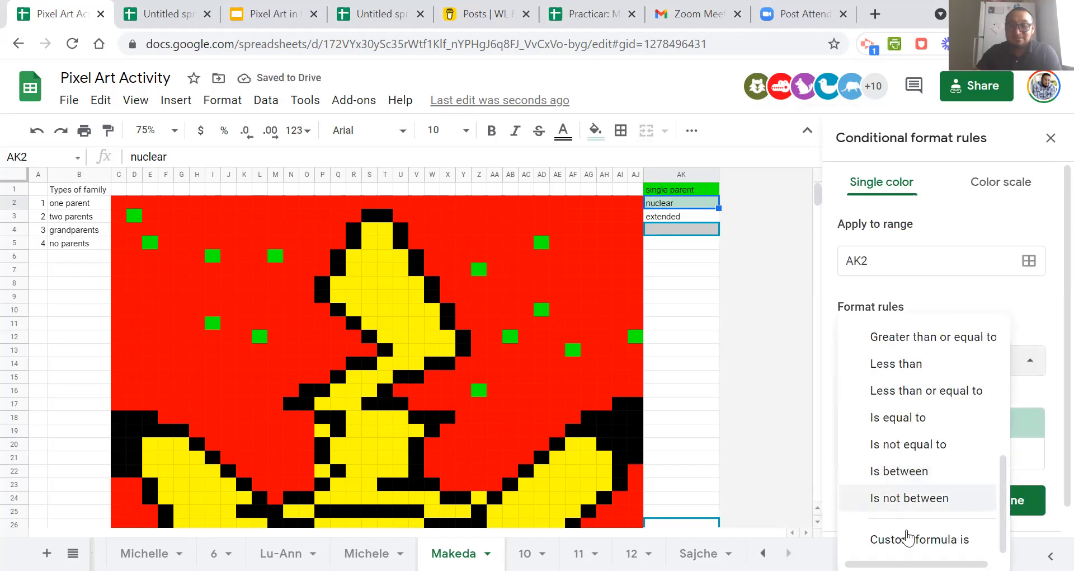
pyautogui.click(890, 536)
# Paste the formula =$ak$2="hi" into the new rule and change its quoted text to "nuclear".
pyautogui.click(881, 404)
pyautogui.write('=$ak$2="hi"')
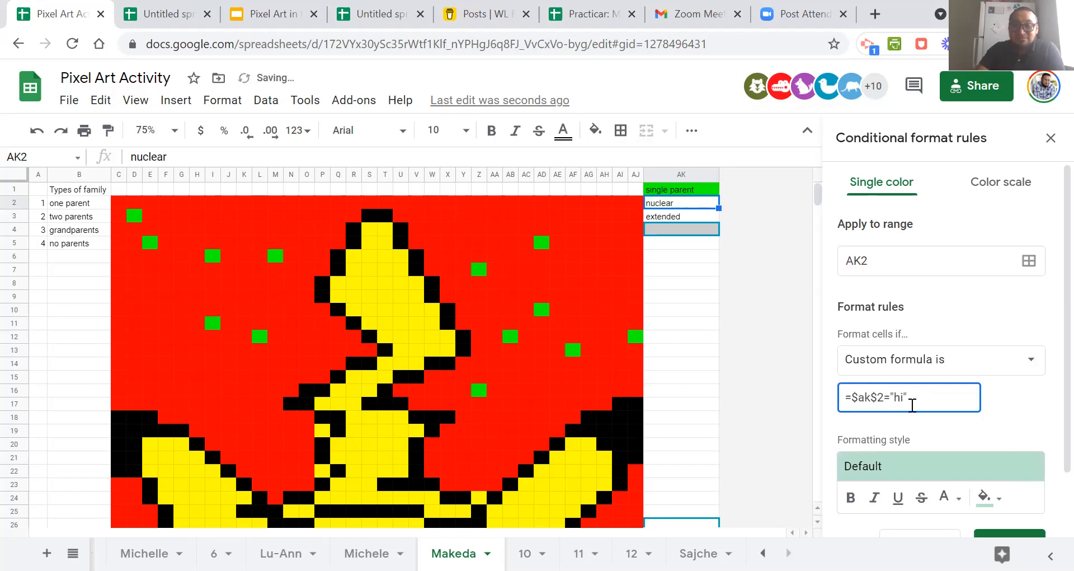
pyautogui.doubleClick(682, 203)
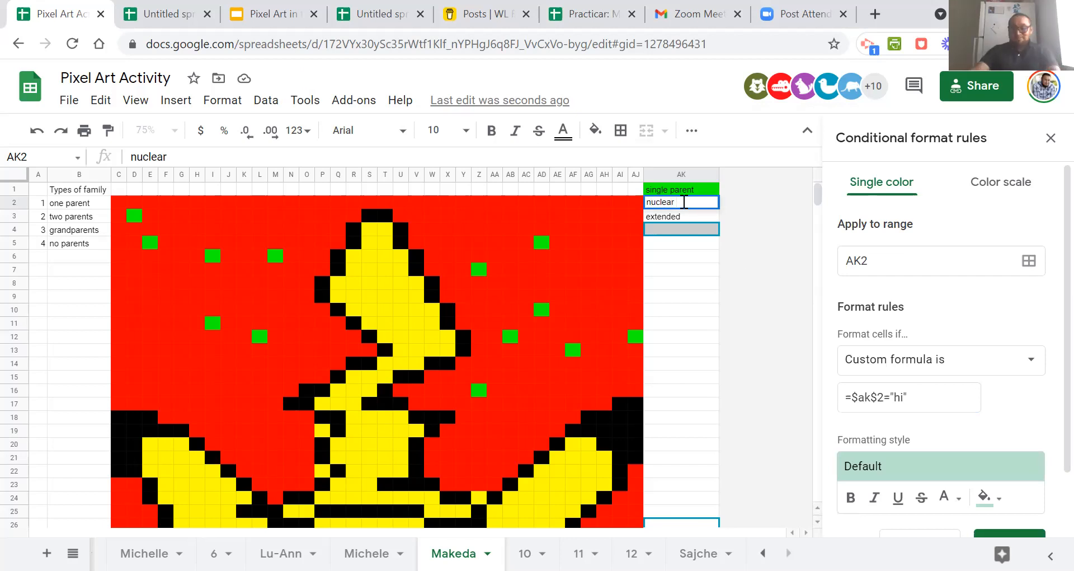
pyautogui.click(965, 399)
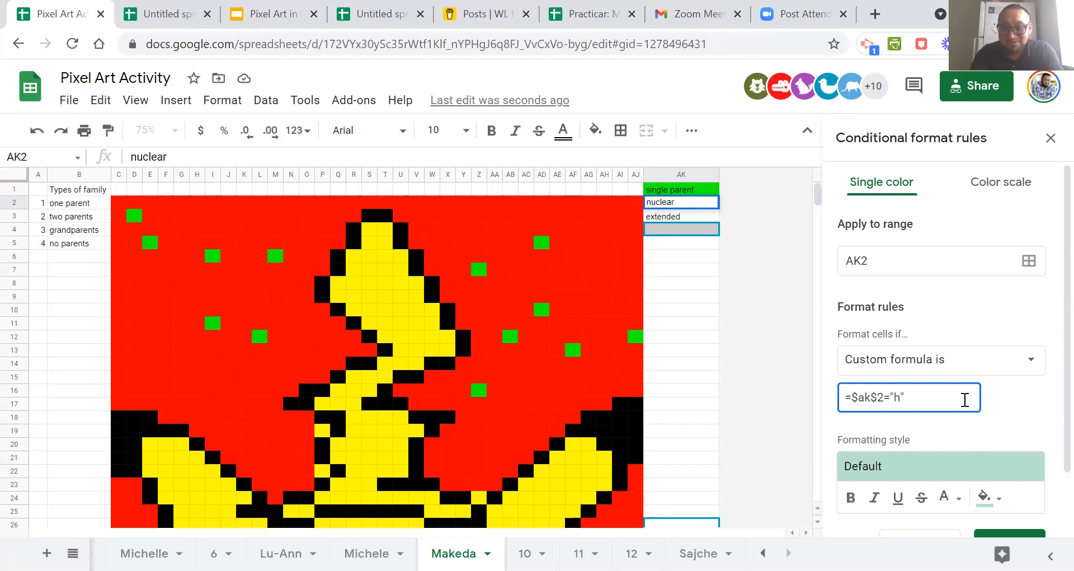
pyautogui.write('"nuclear')
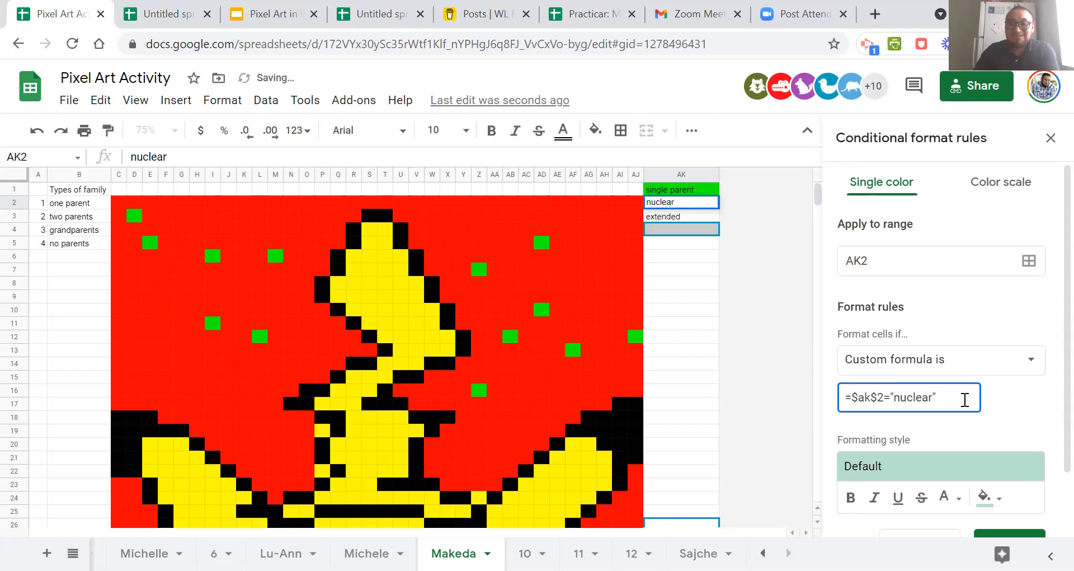
# Extend the new rule's range beyond AK2 with S20, S22, Q31, O34, R35:V36 and W39:Y40.
pyautogui.click(1029, 260)
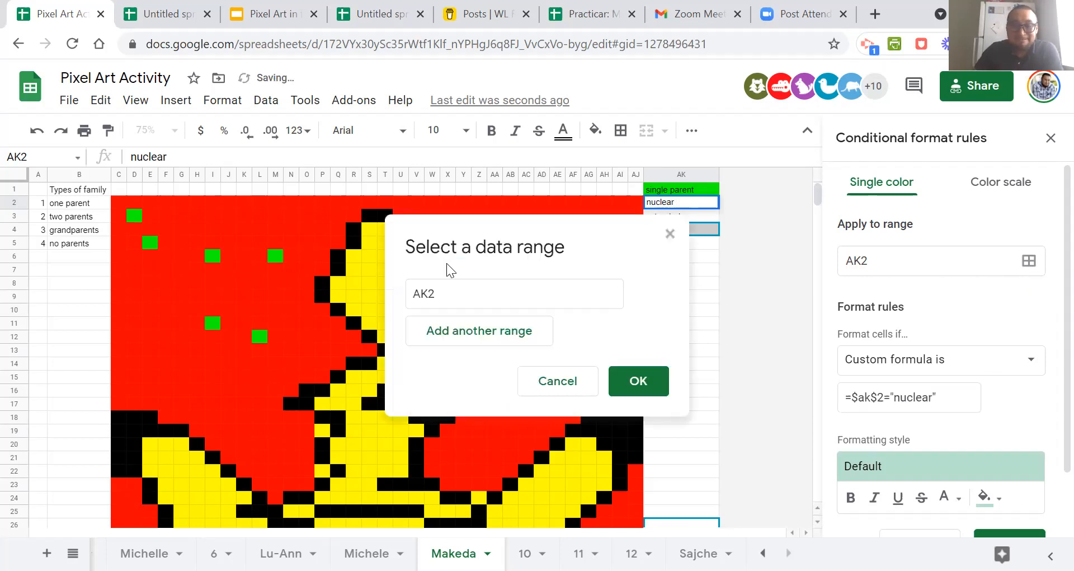
pyautogui.moveTo(477, 231); pyautogui.dragTo(760, 213)
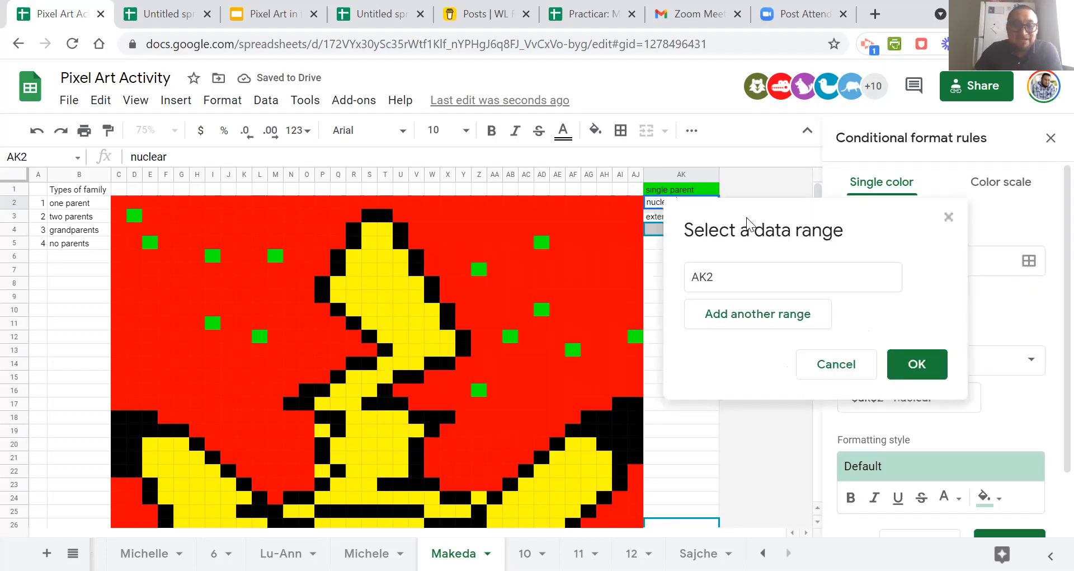
pyautogui.keyDown('ctrl'); pyautogui.click(369, 443); pyautogui.keyUp('ctrl')
pyautogui.keyDown('ctrl'); pyautogui.click(365, 472); pyautogui.keyUp('ctrl')
pyautogui.scroll(-7, 364, 473)
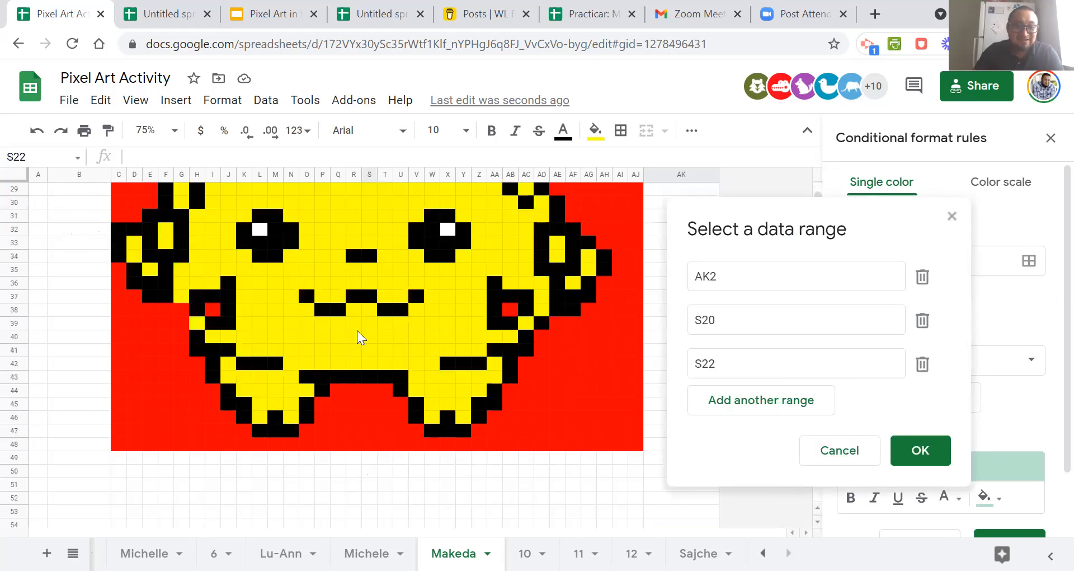
pyautogui.keyDown('ctrl'); pyautogui.click(345, 218); pyautogui.keyUp('ctrl')
pyautogui.keyDown('ctrl'); pyautogui.click(307, 256); pyautogui.keyUp('ctrl')
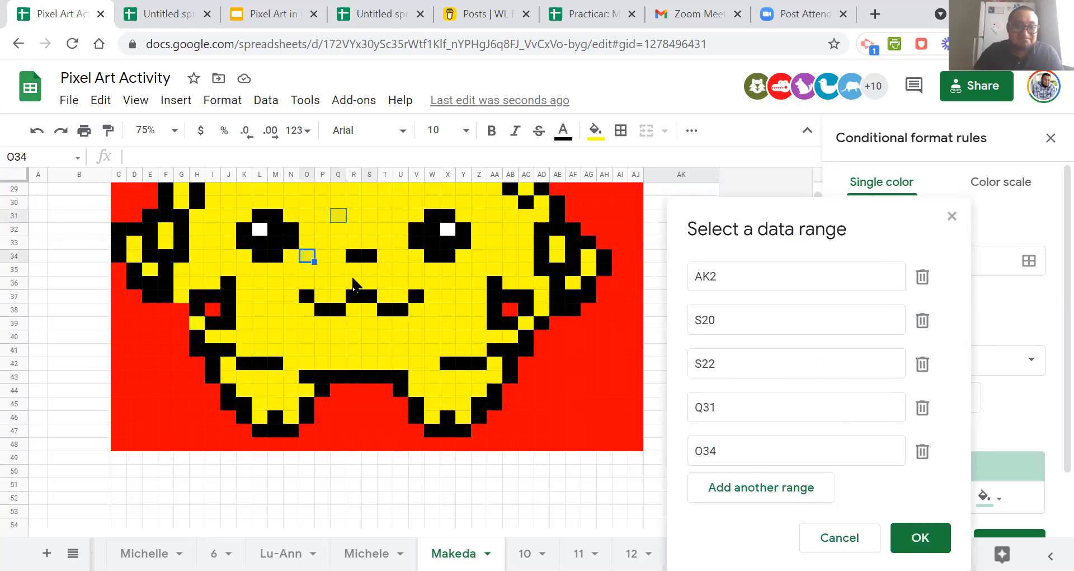
pyautogui.moveTo(353, 278); pyautogui.dragTo(421, 286)
pyautogui.moveTo(433, 323); pyautogui.dragTo(471, 339)
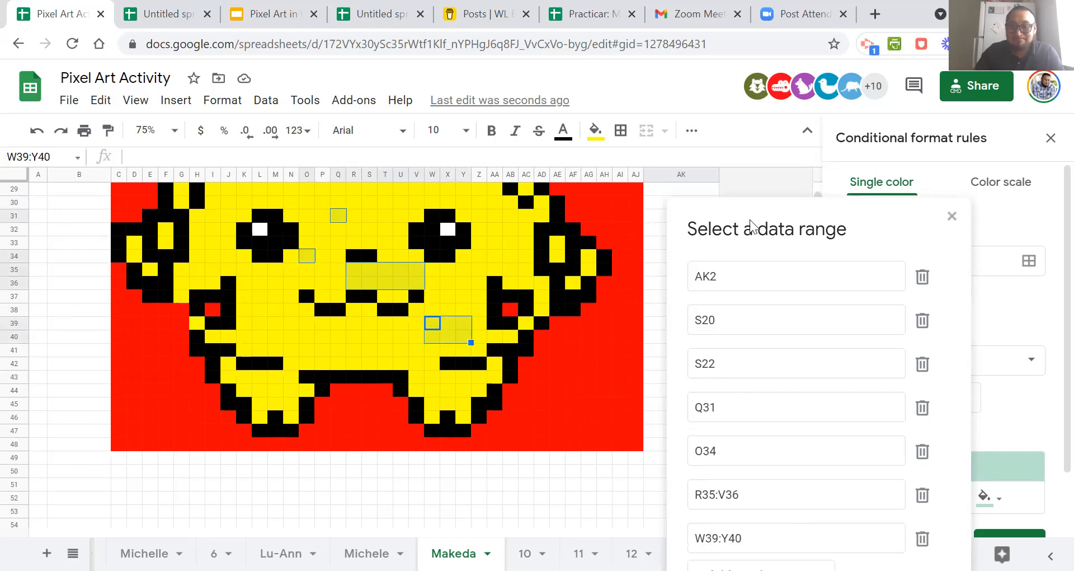
pyautogui.click(815, 533)
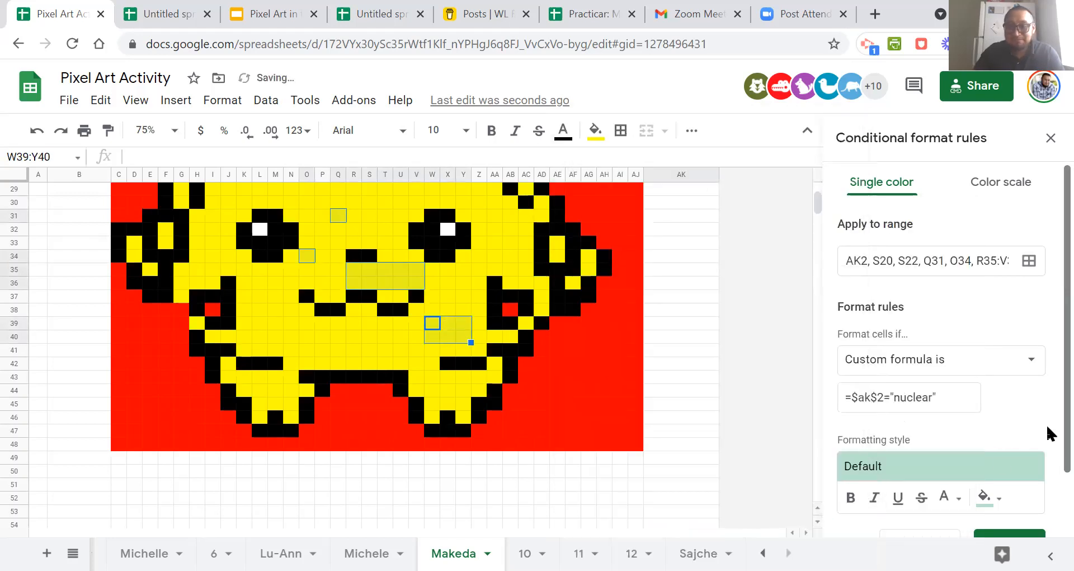
# Give the AK2, S20, S22, Q31 and O34 rule a bright green fill and save it.
pyautogui.scroll(-2, 1047, 432)
pyautogui.click(999, 426)
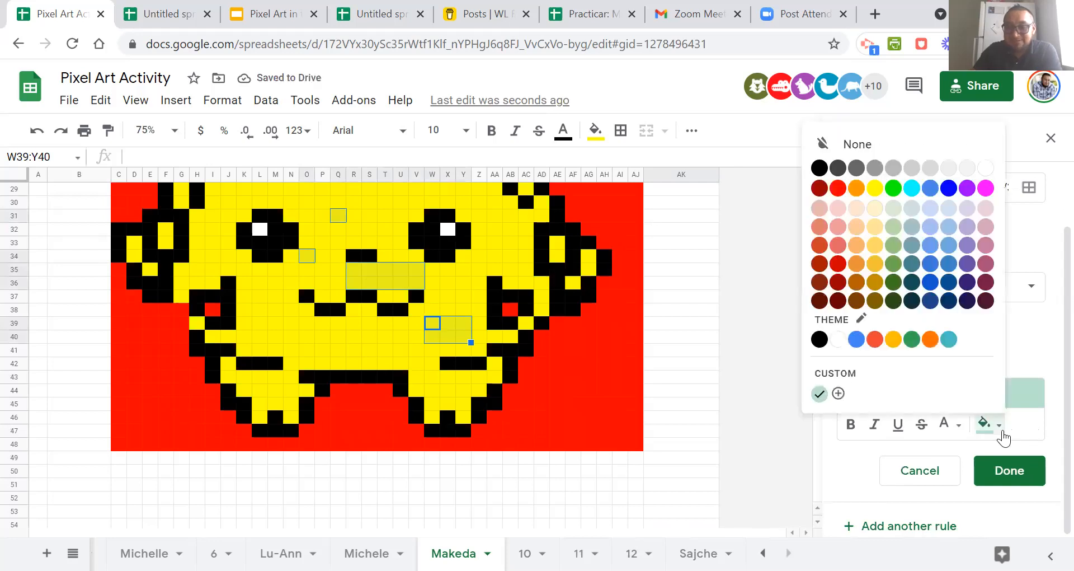
pyautogui.click(893, 189)
pyautogui.click(1009, 470)
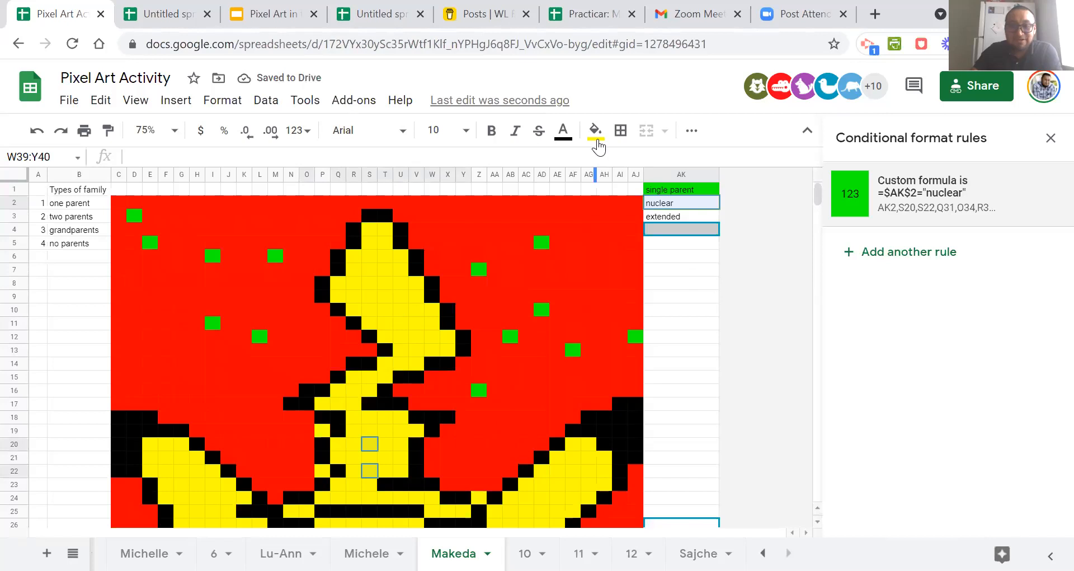
# Reset the fill colour of the artwork cells selected for the rule and open cell AK2 for editing.
pyautogui.click(595, 130)
pyautogui.click(609, 164)
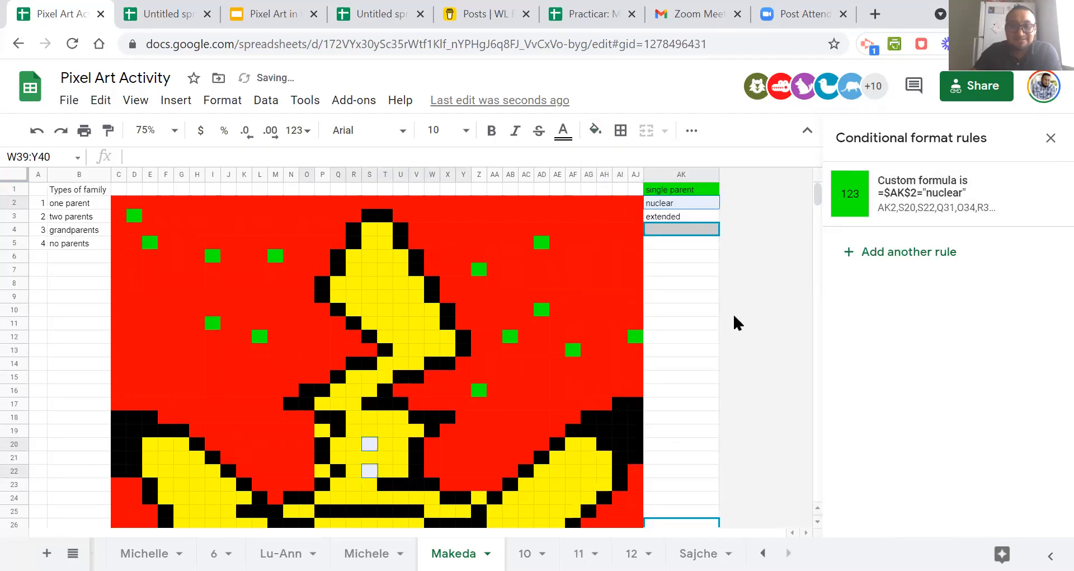
pyautogui.click(709, 338)
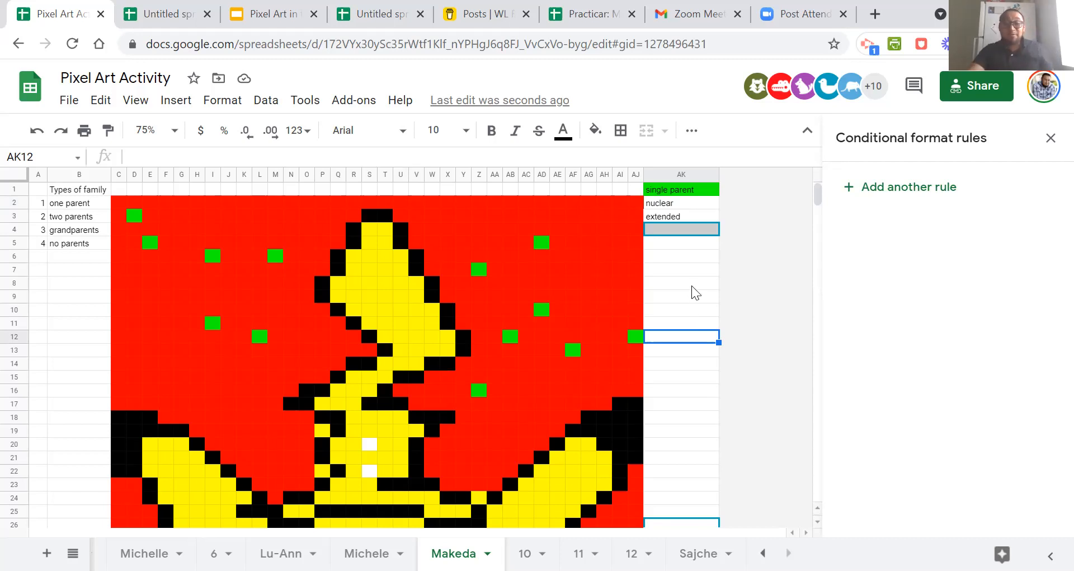
pyautogui.click(692, 204)
pyautogui.doubleClick(692, 203)
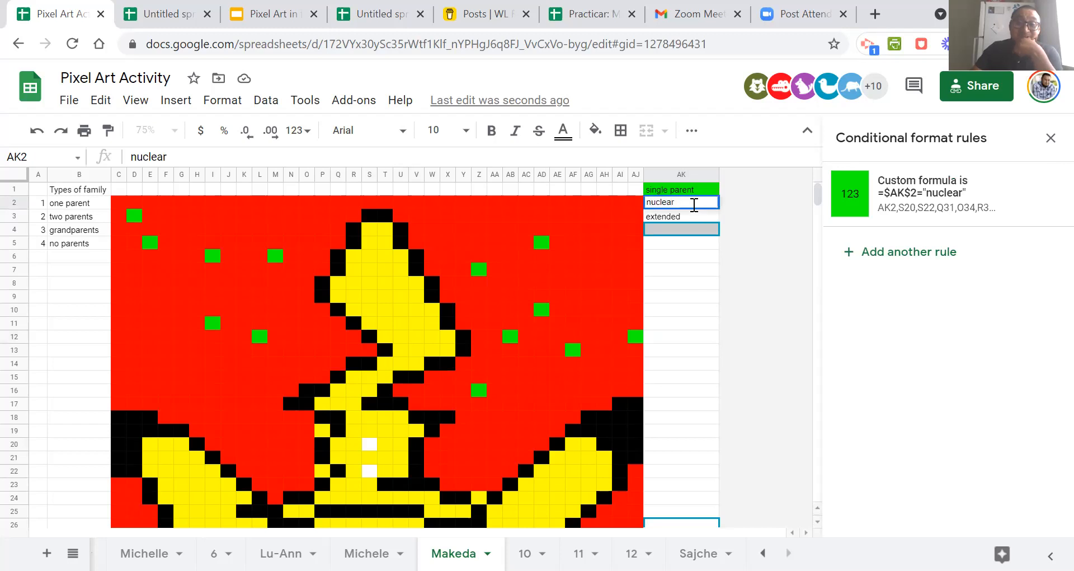
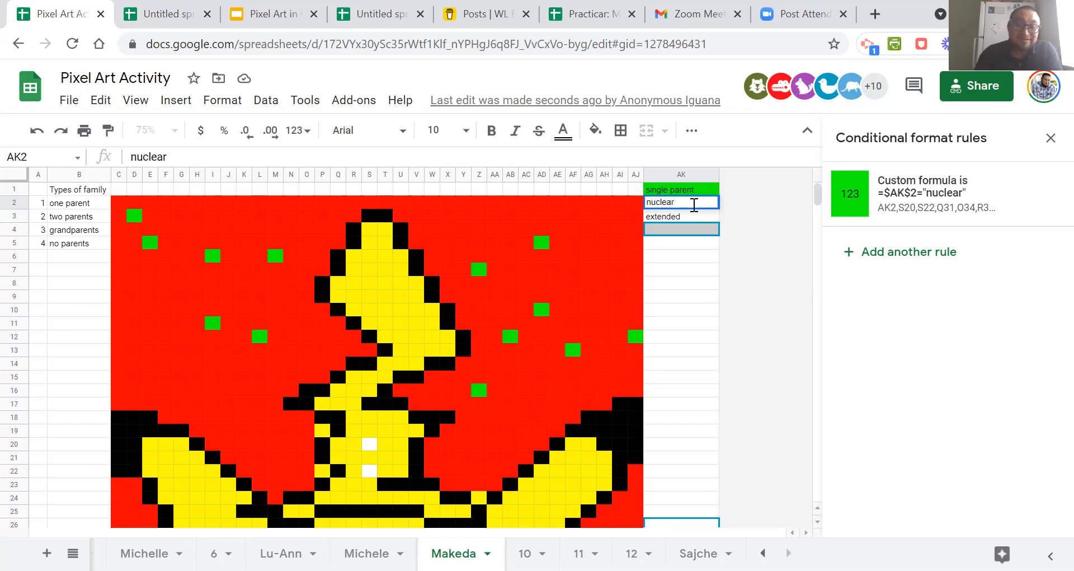
# Finish the AK2 entry and check the rule's colouring across the upper and lower parts of the artwork.
pyautogui.click(695, 253)
pyautogui.scroll(-7, 714, 365)
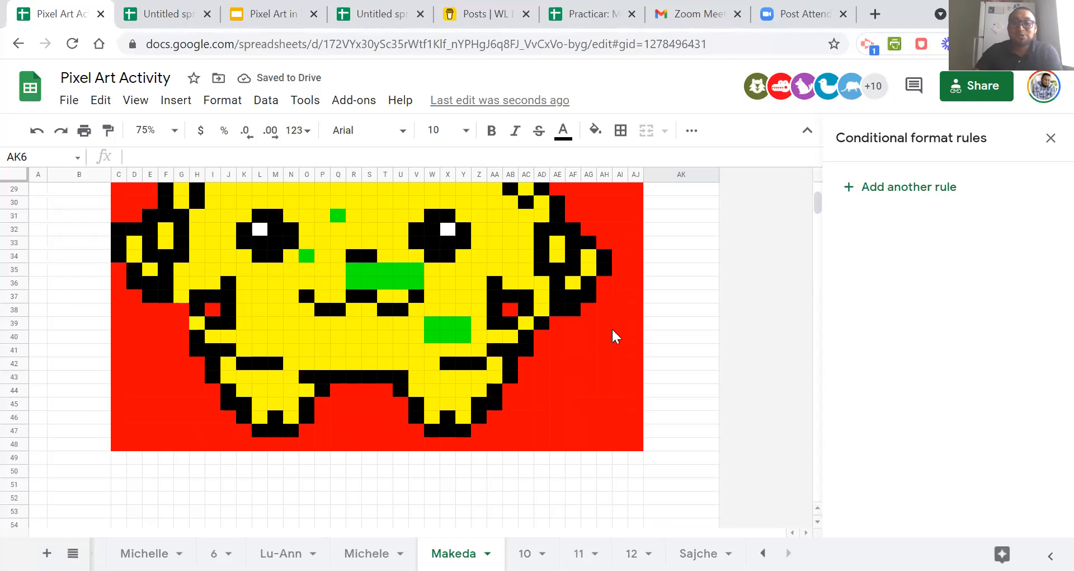
pyautogui.scroll(7, 613, 331)
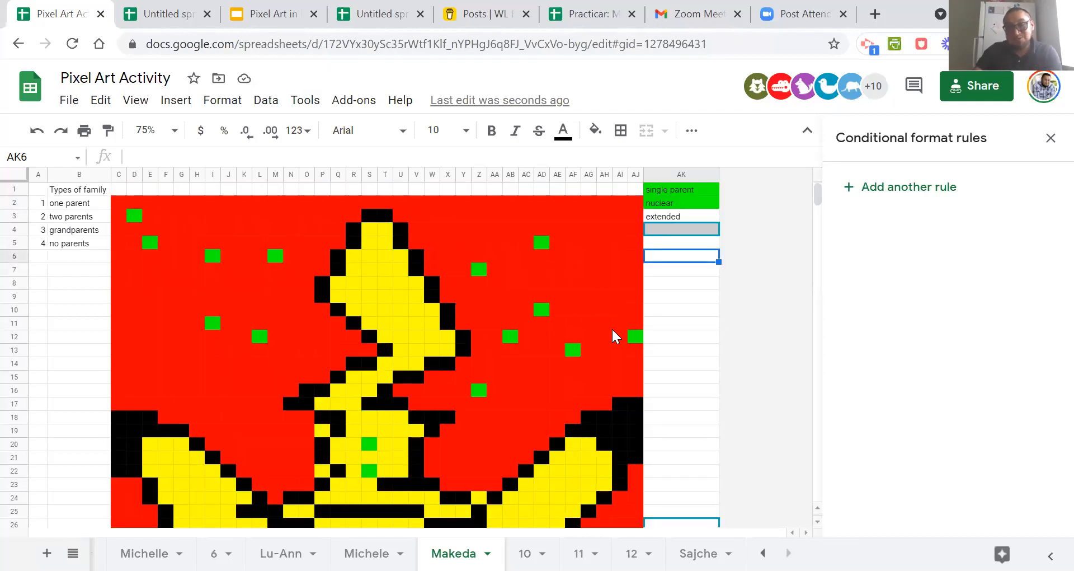
pyautogui.scroll(-5, 688, 314)
pyautogui.scroll(5, 690, 318)
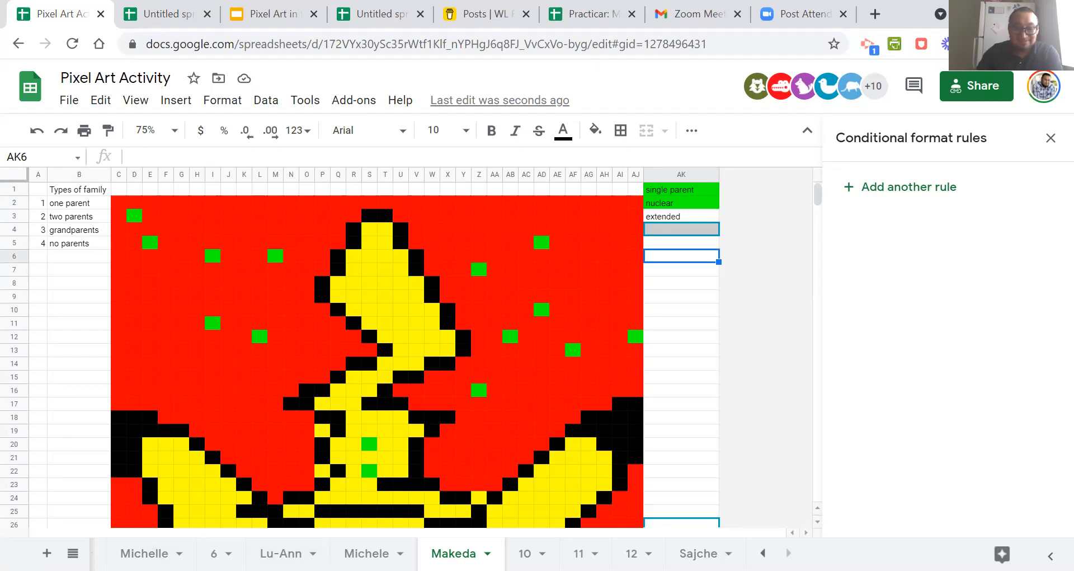
# Go to the sheet listing Hola, soy and alto and examine the answer cells, the white cells around O16 and AC9's rule.
pyautogui.click(762, 553)
pyautogui.click(218, 553)
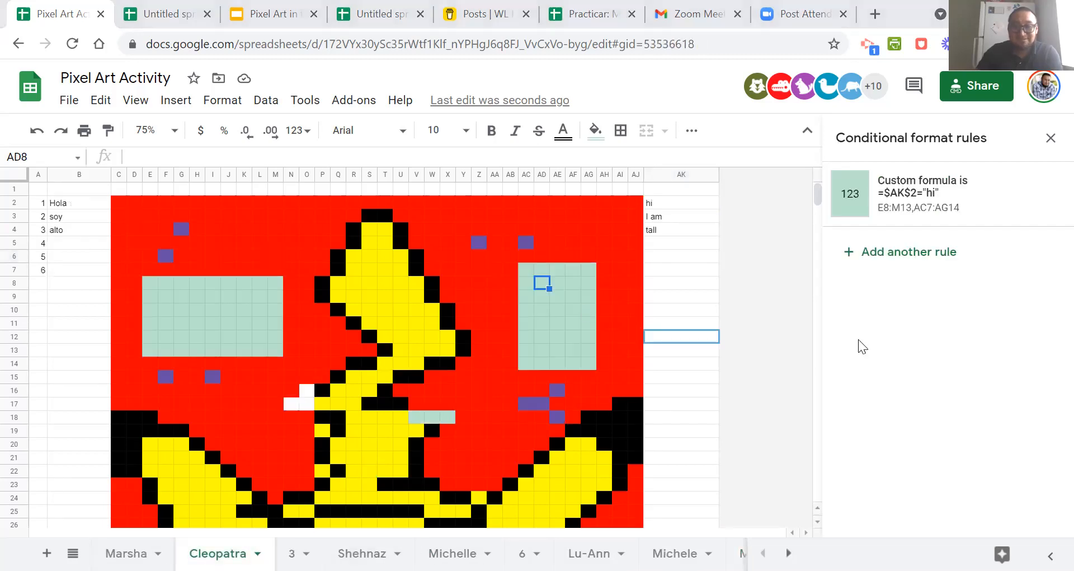
pyautogui.click(670, 199)
pyautogui.click(670, 217)
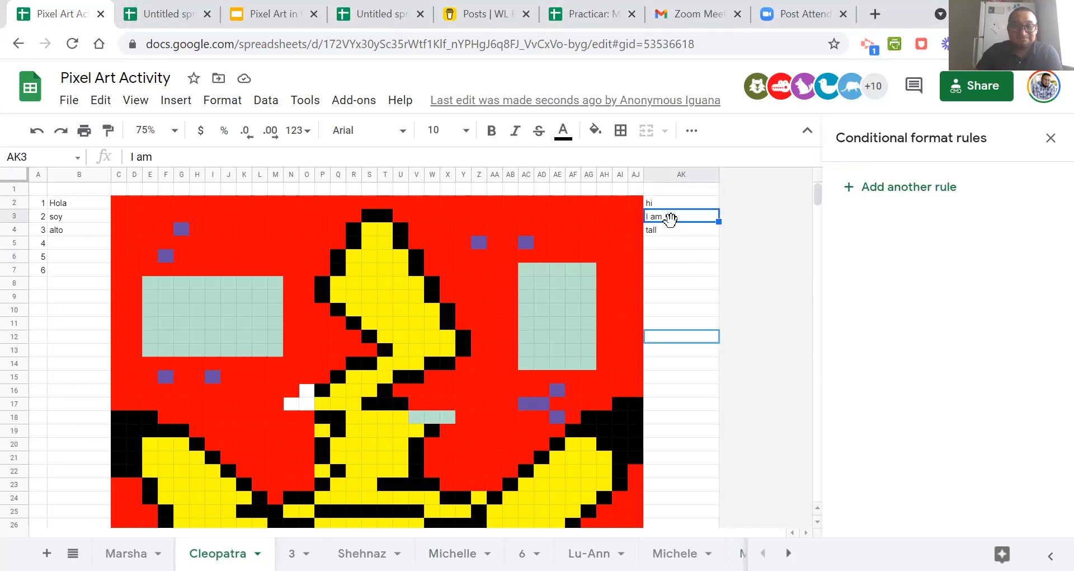
pyautogui.click(306, 404)
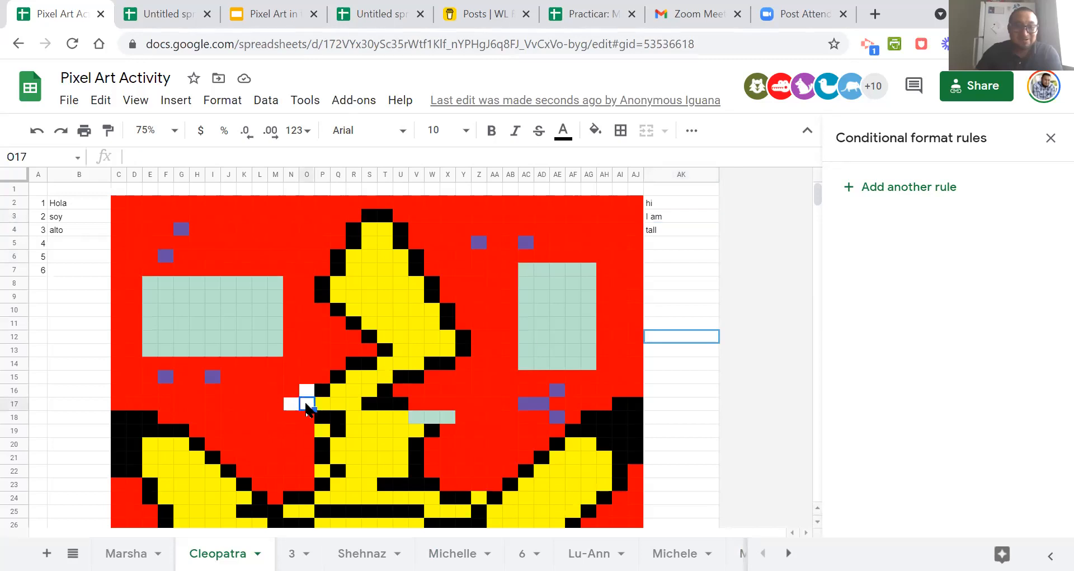
pyautogui.scroll(-10, 342, 342)
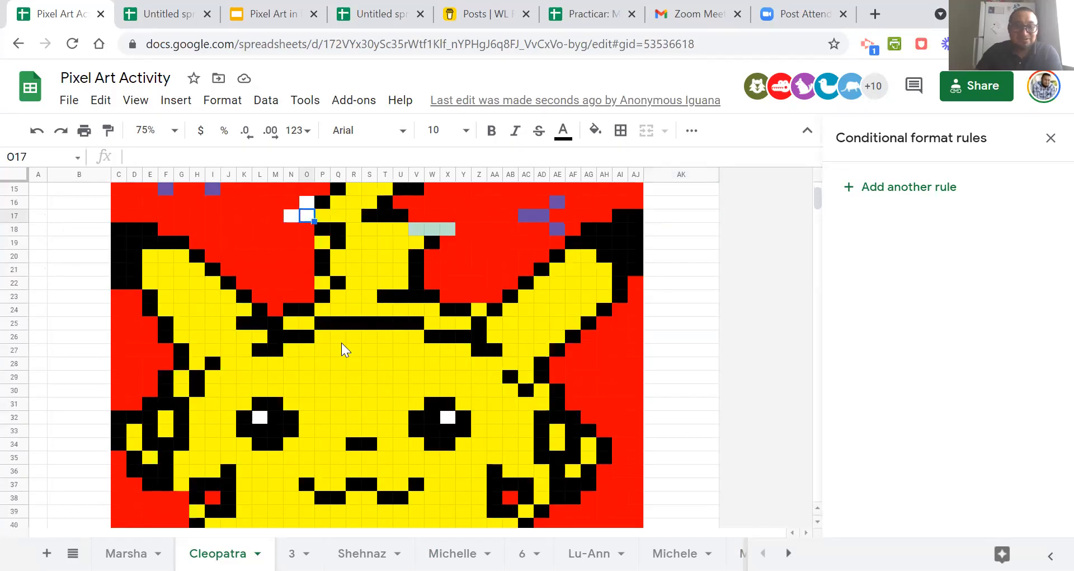
pyautogui.scroll(10, 342, 342)
pyautogui.click(303, 388)
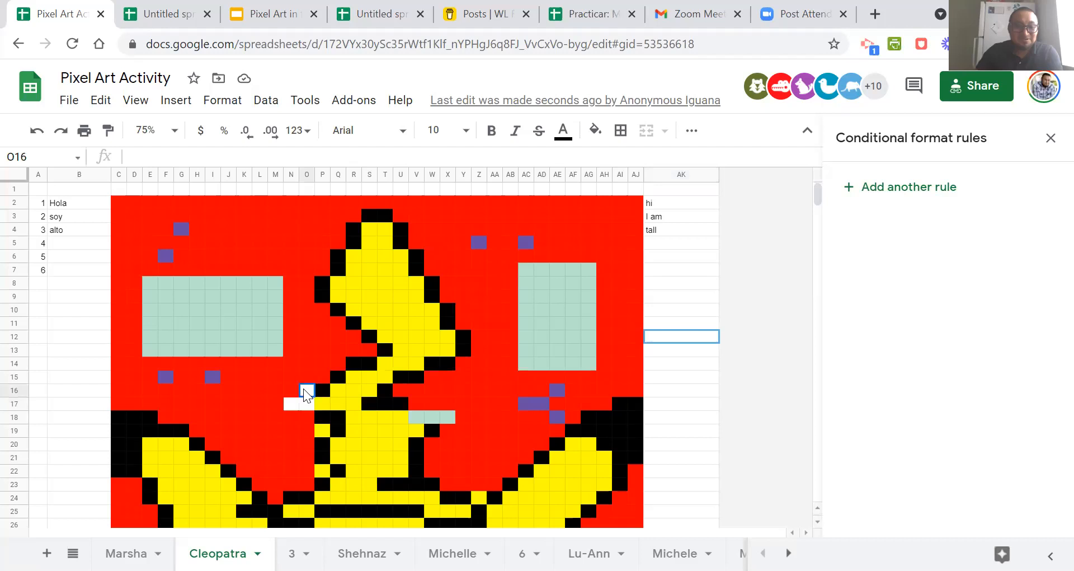
pyautogui.click(309, 404)
pyautogui.click(292, 404)
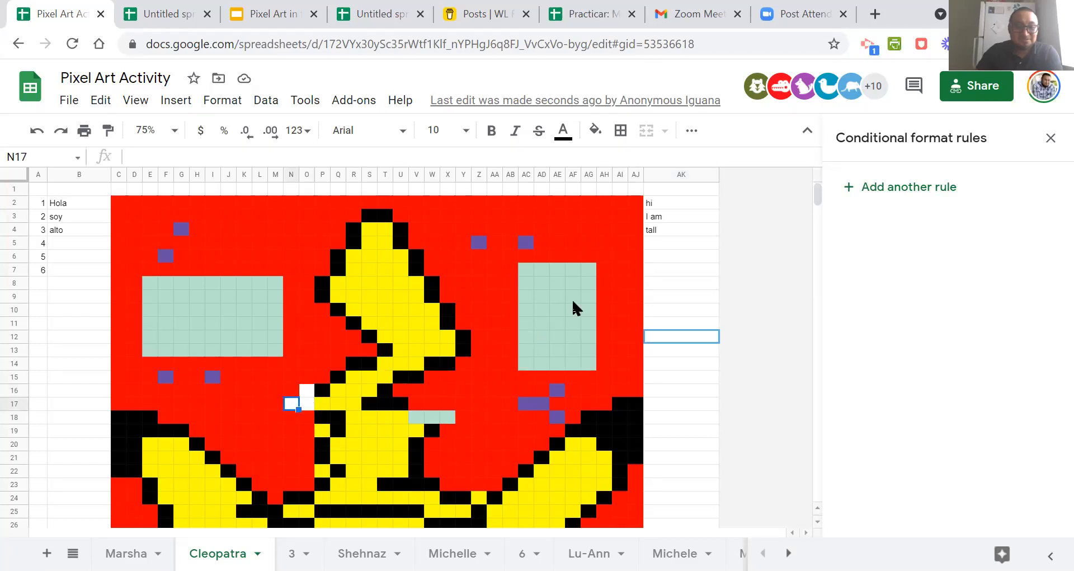
pyautogui.click(663, 233)
pyautogui.click(306, 390)
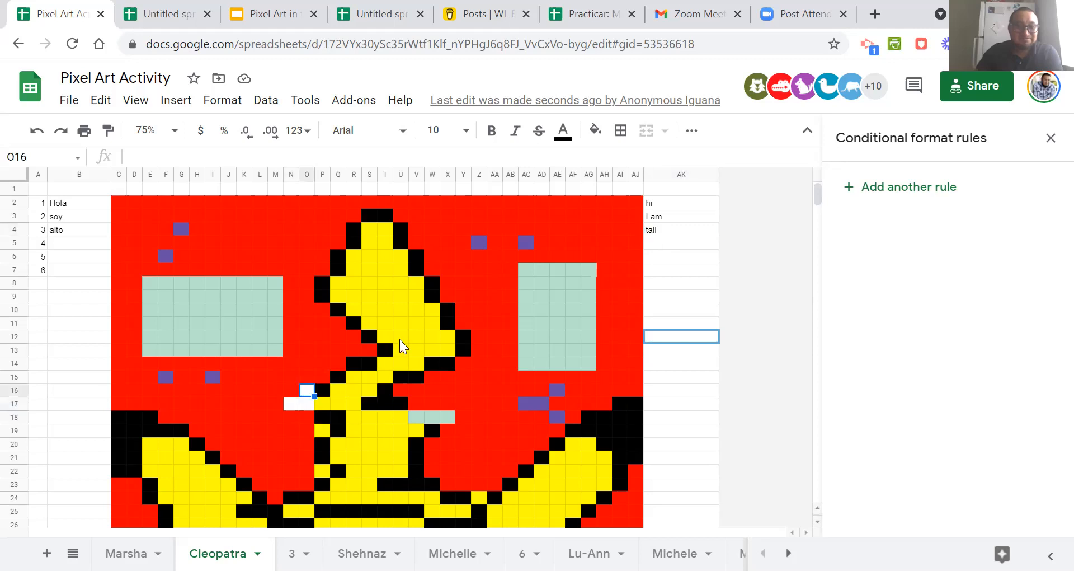
pyautogui.click(524, 297)
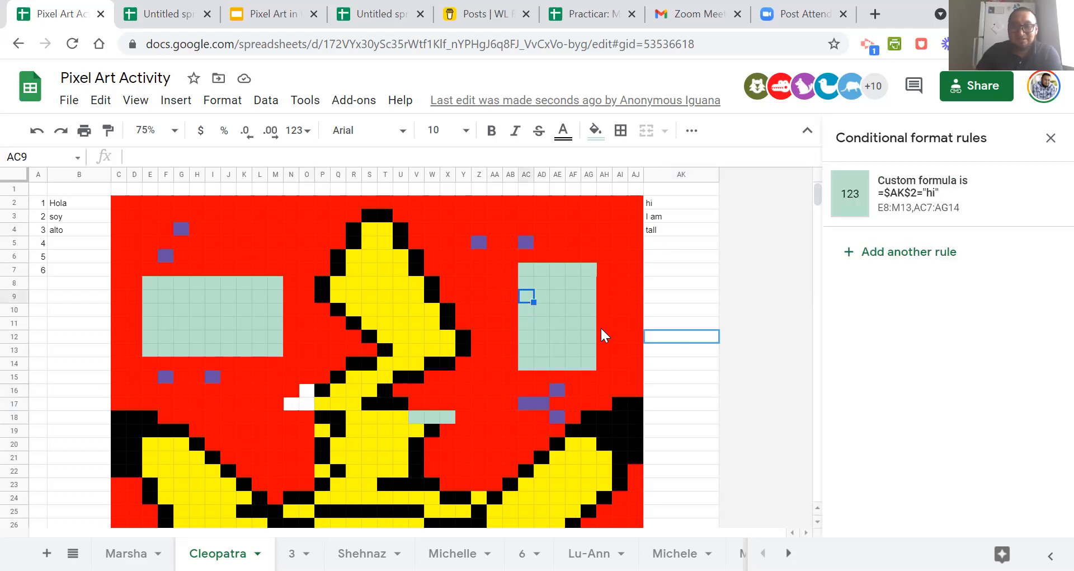
pyautogui.click(670, 220)
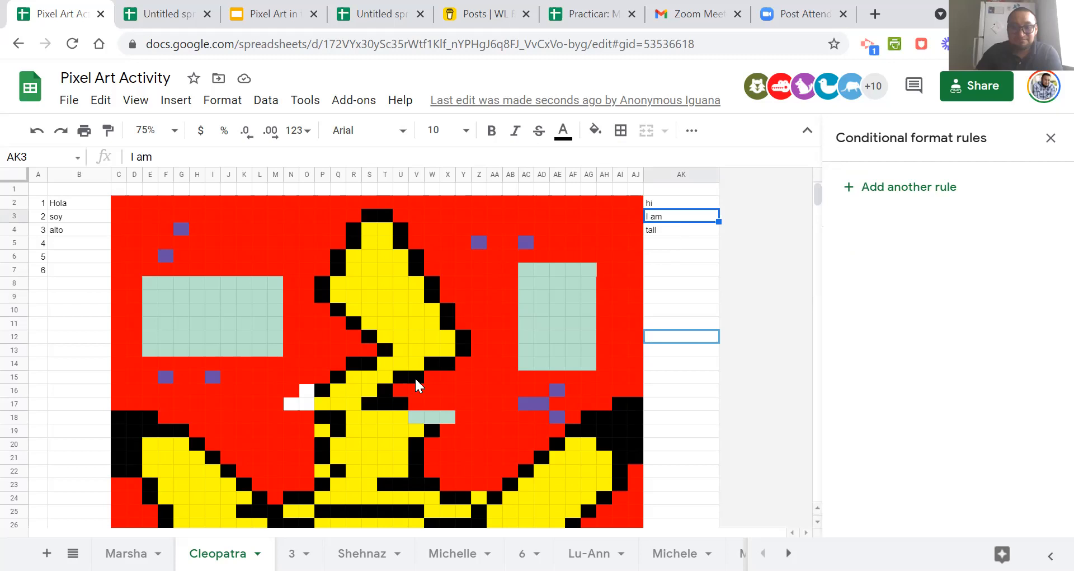
# Inspect which conditional format rules apply to V18:X18, AC5 and AE10, comparing the ranges of AC5's two rules.
pyautogui.click(301, 391)
pyautogui.click(306, 416)
pyautogui.click(369, 428)
pyautogui.click(423, 416)
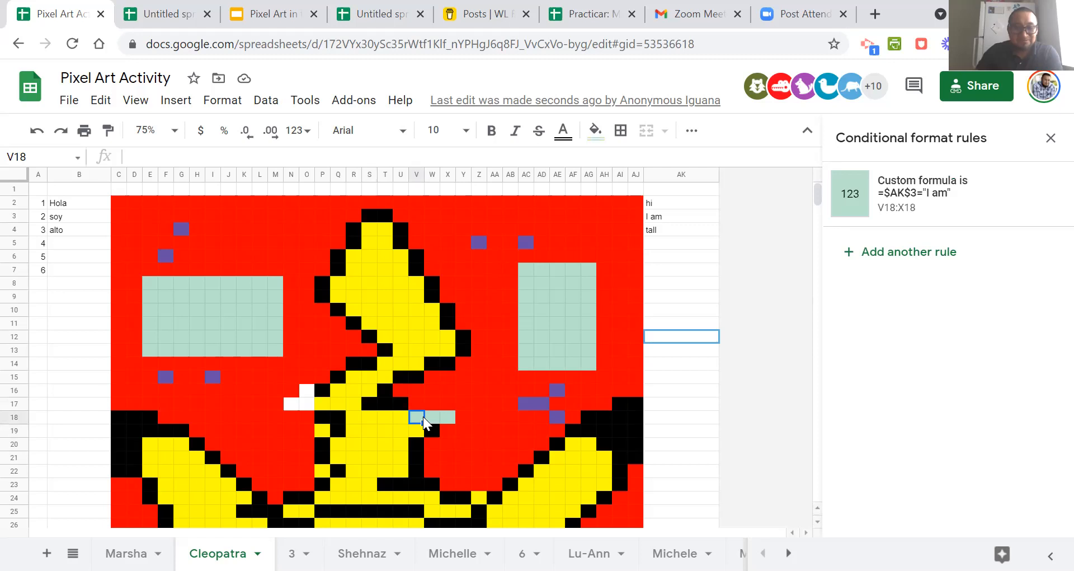
pyautogui.click(448, 419)
pyautogui.click(531, 244)
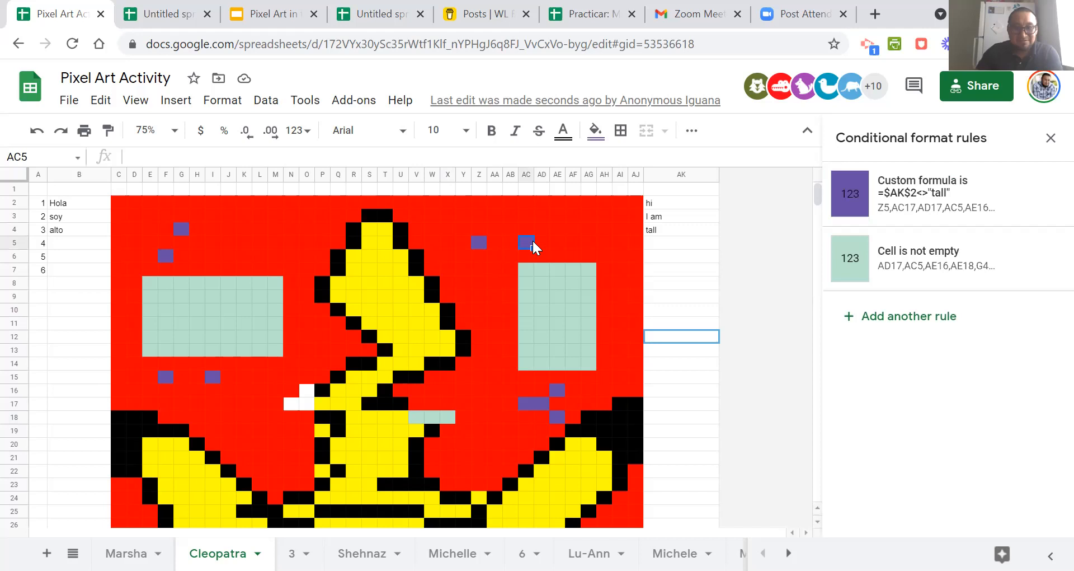
pyautogui.moveTo(1025, 259)
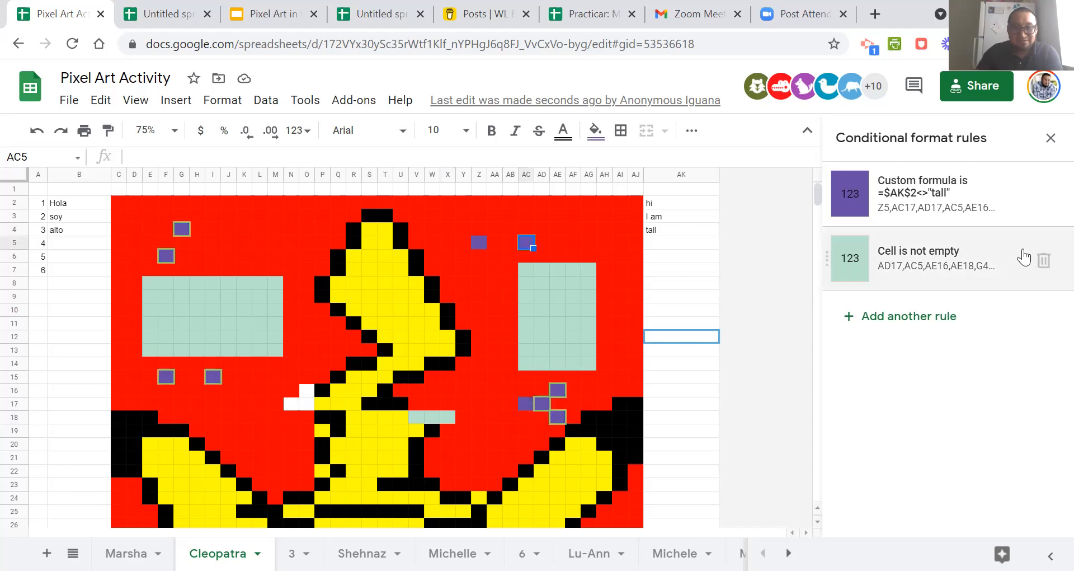
pyautogui.moveTo(985, 210)
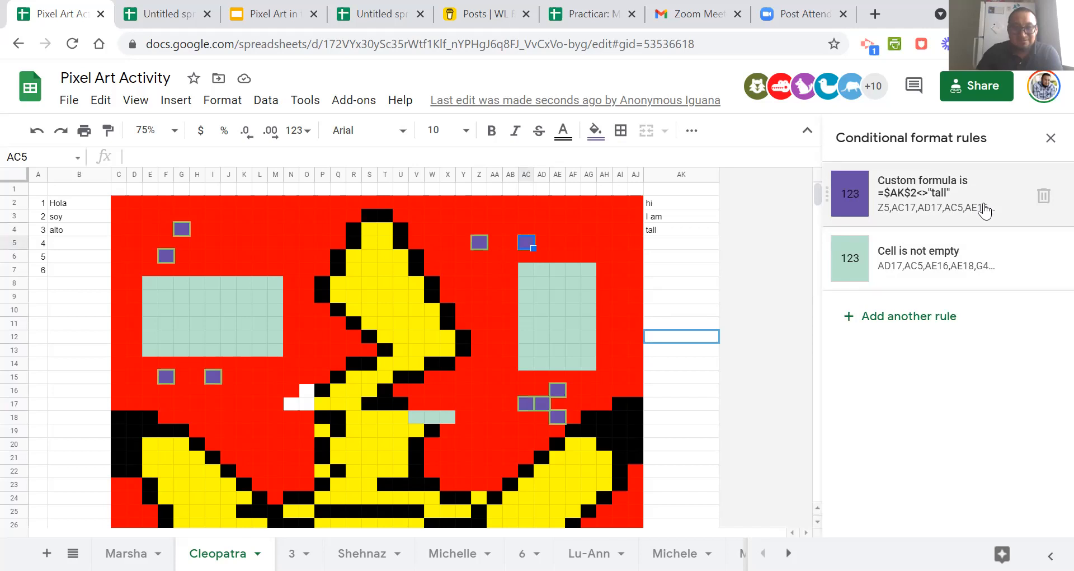
pyautogui.click(564, 309)
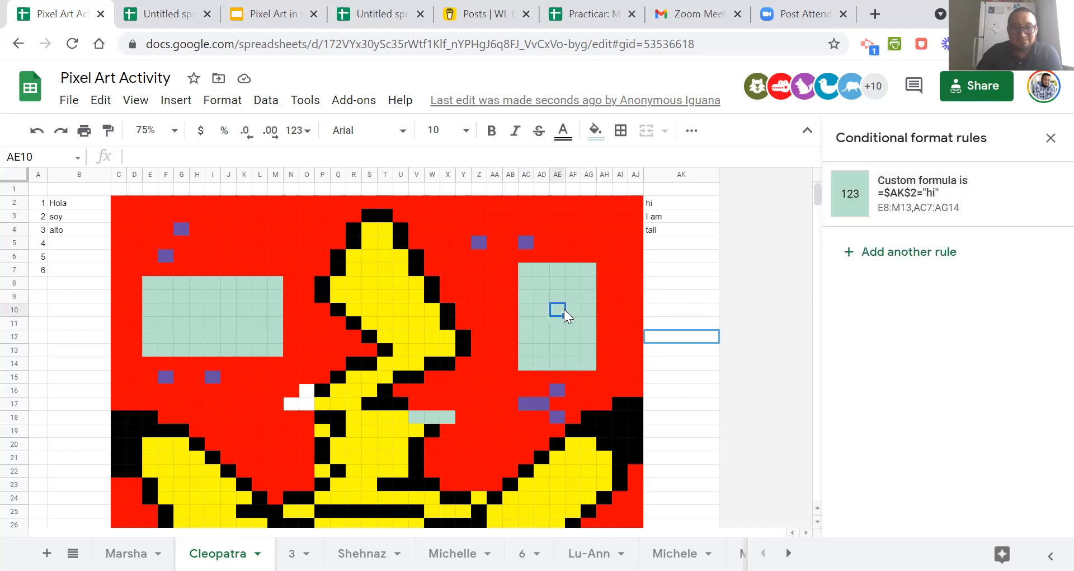
# Edit the purple custom formula rule on G4 to read =$AK$4<>"tall" and save it.
pyautogui.click(182, 229)
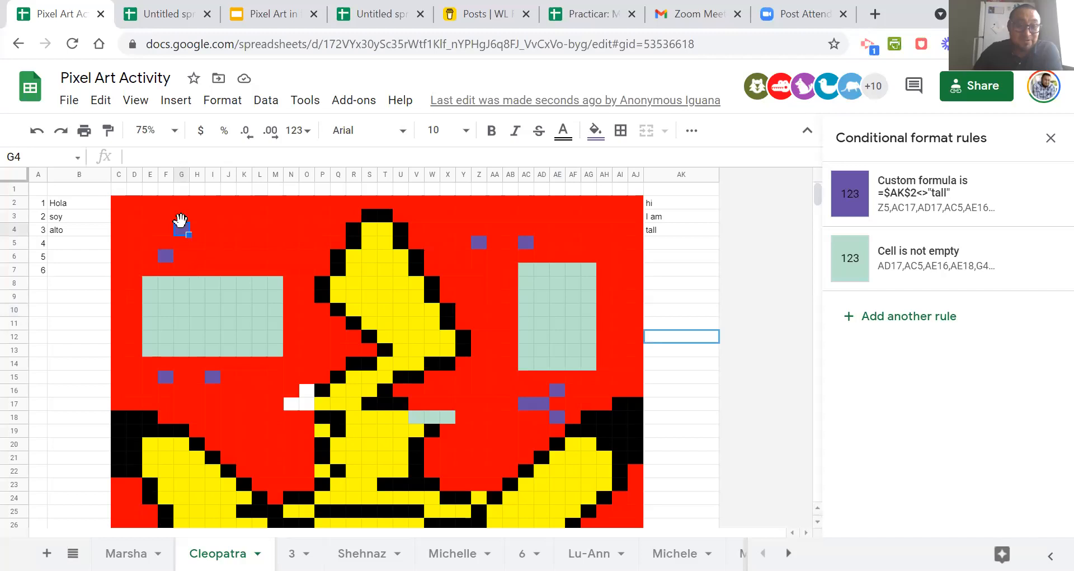
pyautogui.click(913, 197)
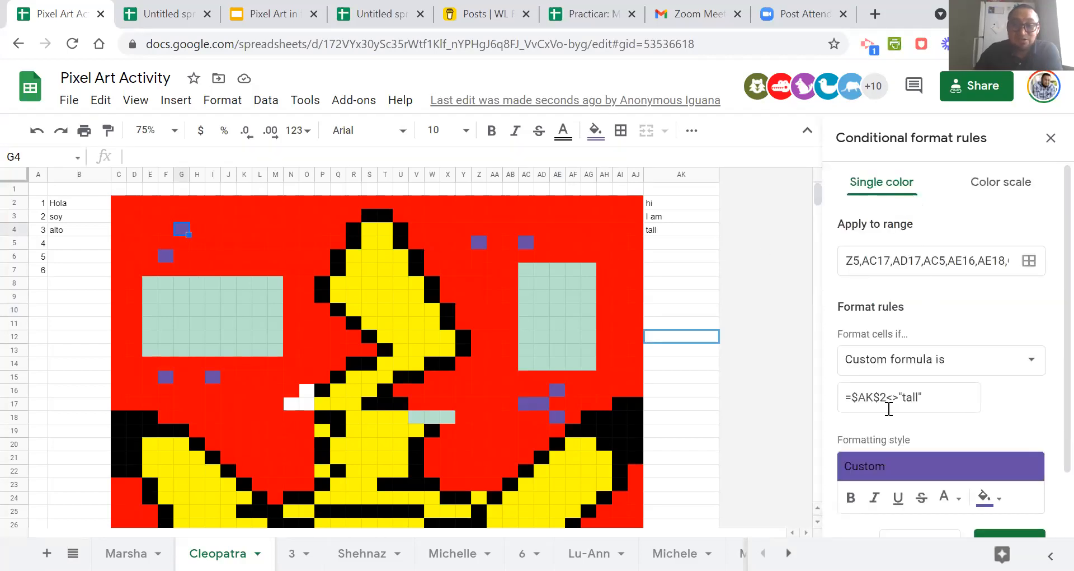
pyautogui.click(662, 234)
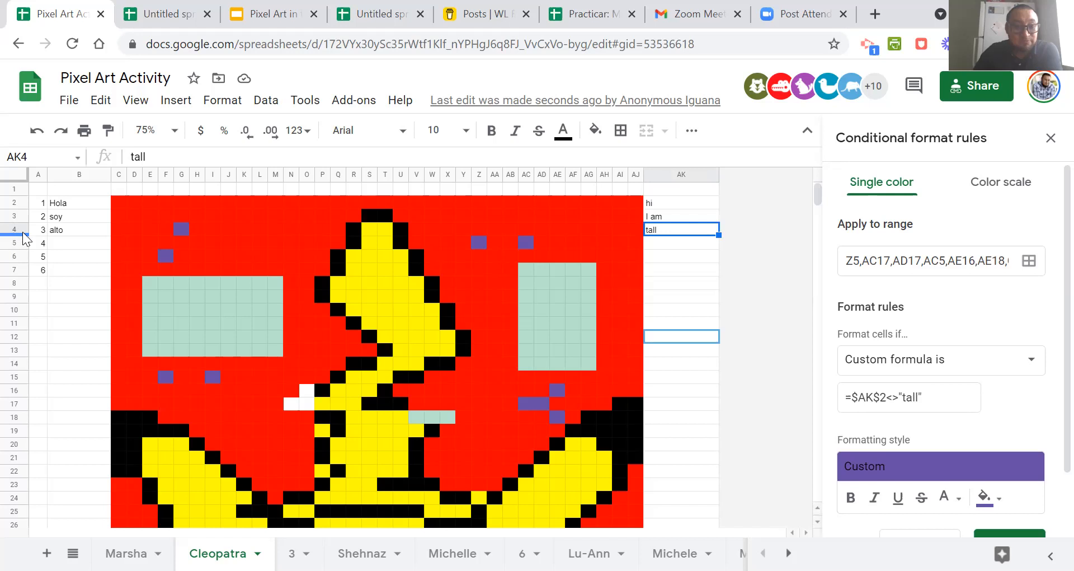
pyautogui.click(885, 401)
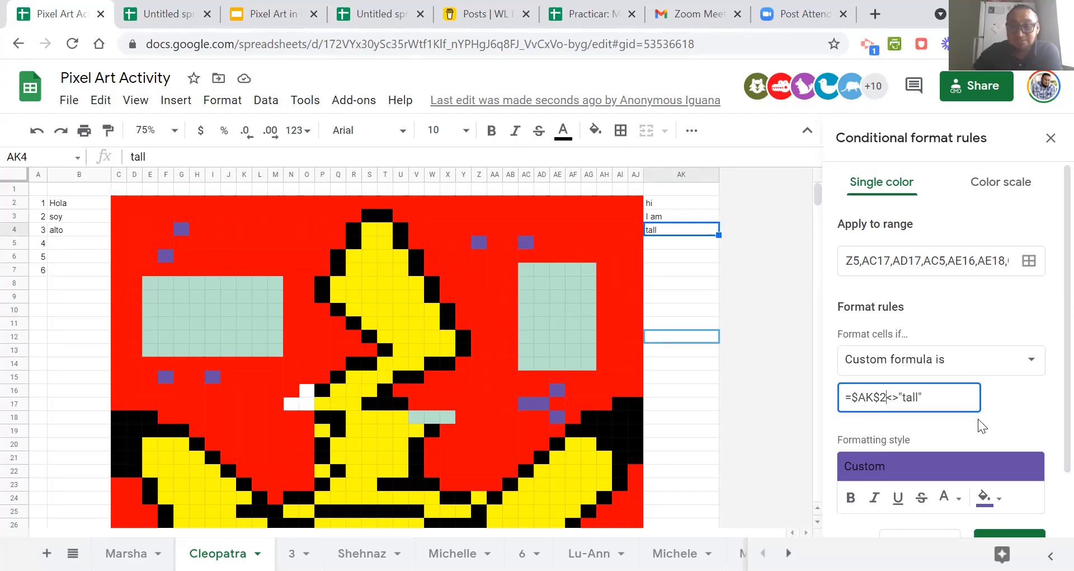
pyautogui.press('BackSpace')
pyautogui.write('4')
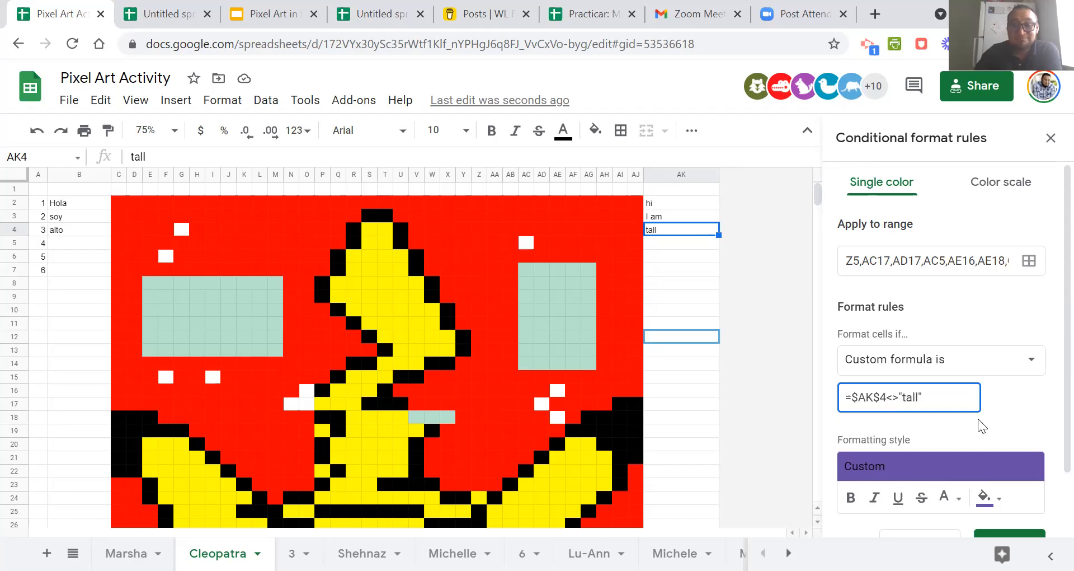
pyautogui.scroll(-2, 978, 419)
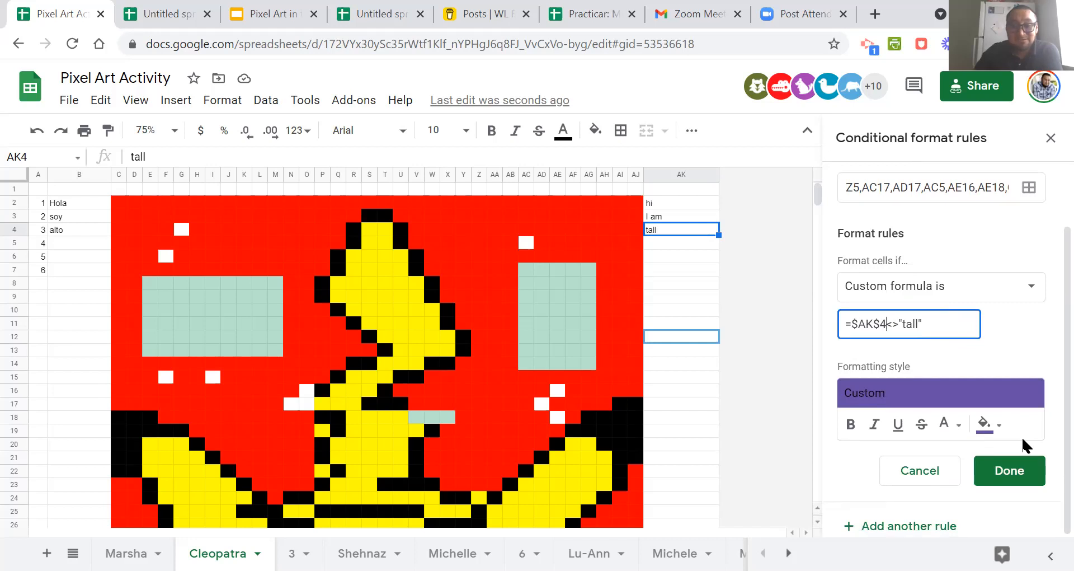
pyautogui.scroll(2, 1024, 444)
pyautogui.scroll(-2, 1024, 445)
pyautogui.click(1024, 469)
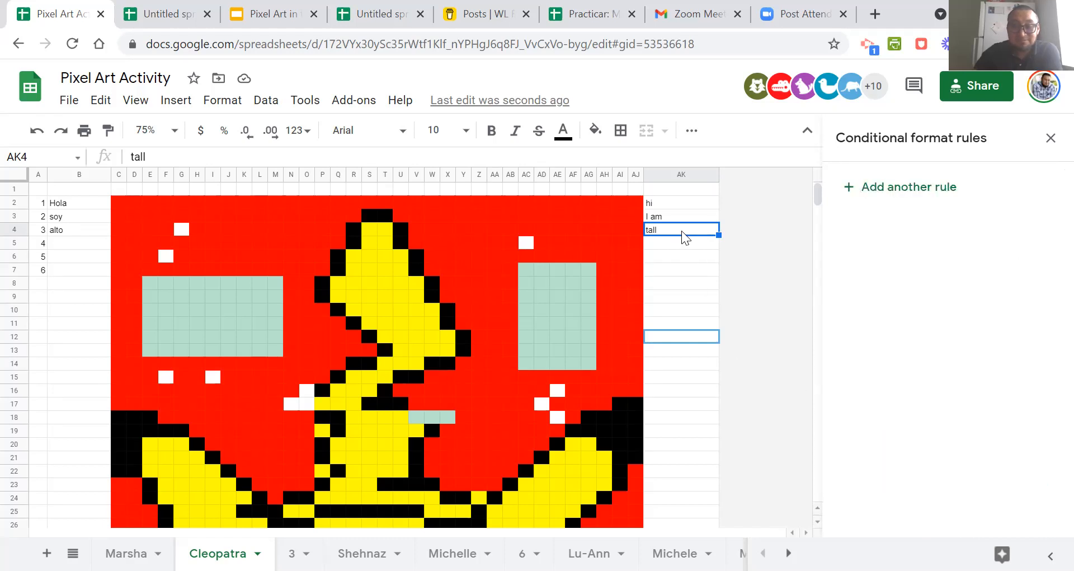
# Clear AK4 and enter "tall" again to test the purple rule.
pyautogui.press('Delete')
pyautogui.click(682, 257)
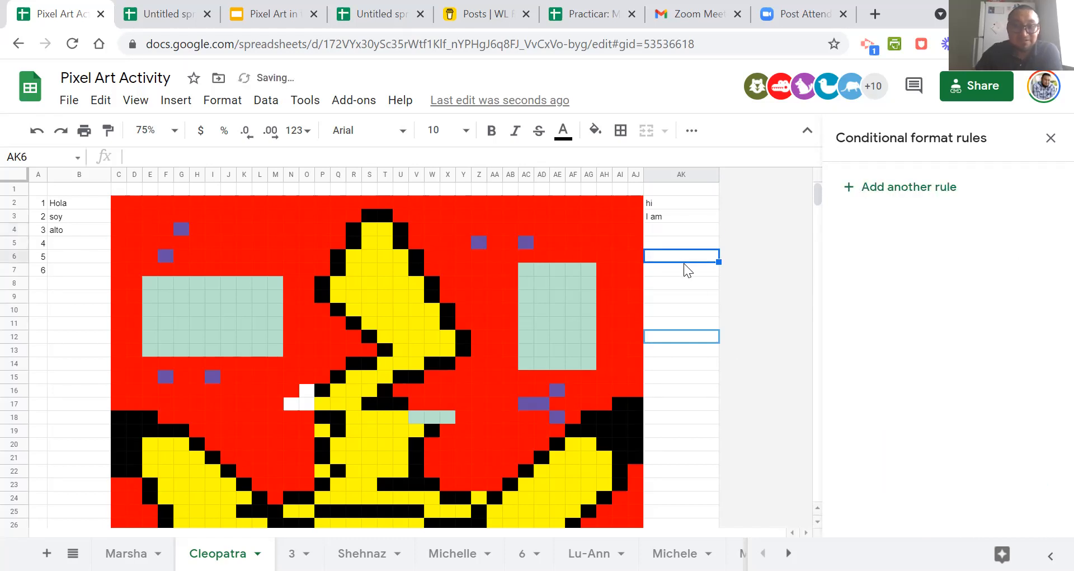
pyautogui.click(660, 228)
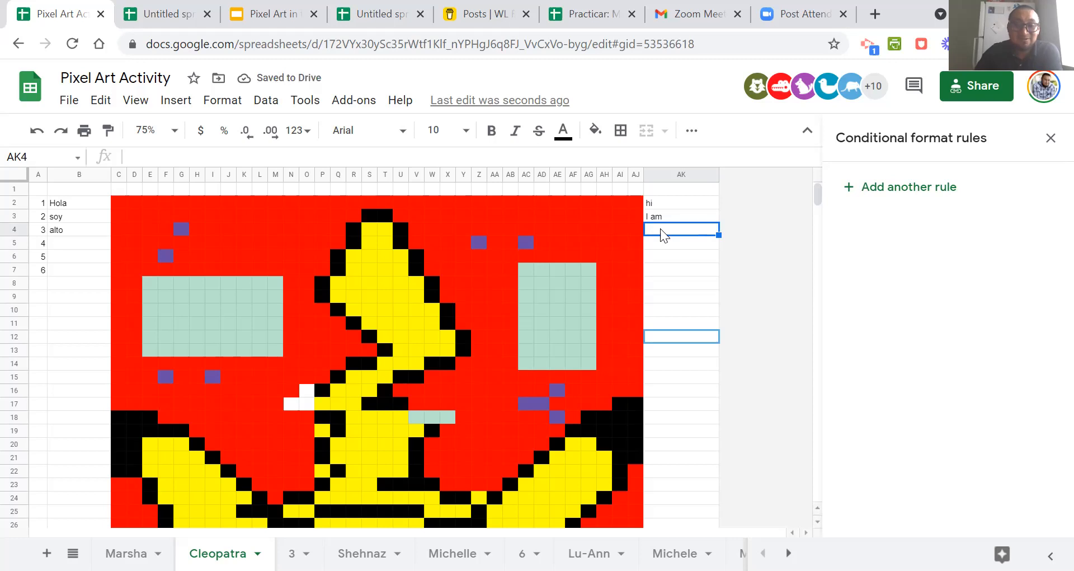
pyautogui.write('tall')
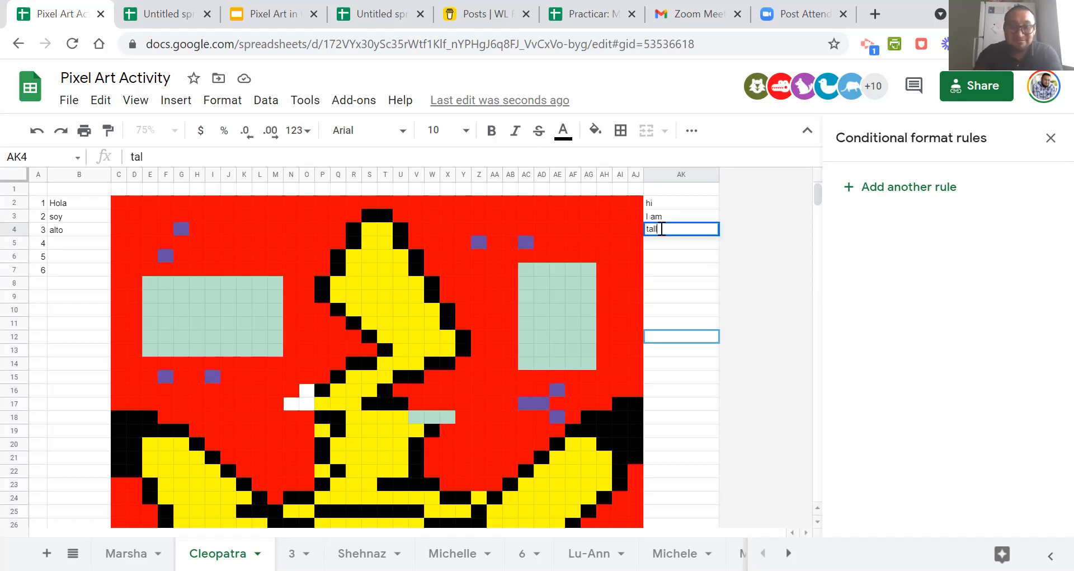
pyautogui.press('Return')
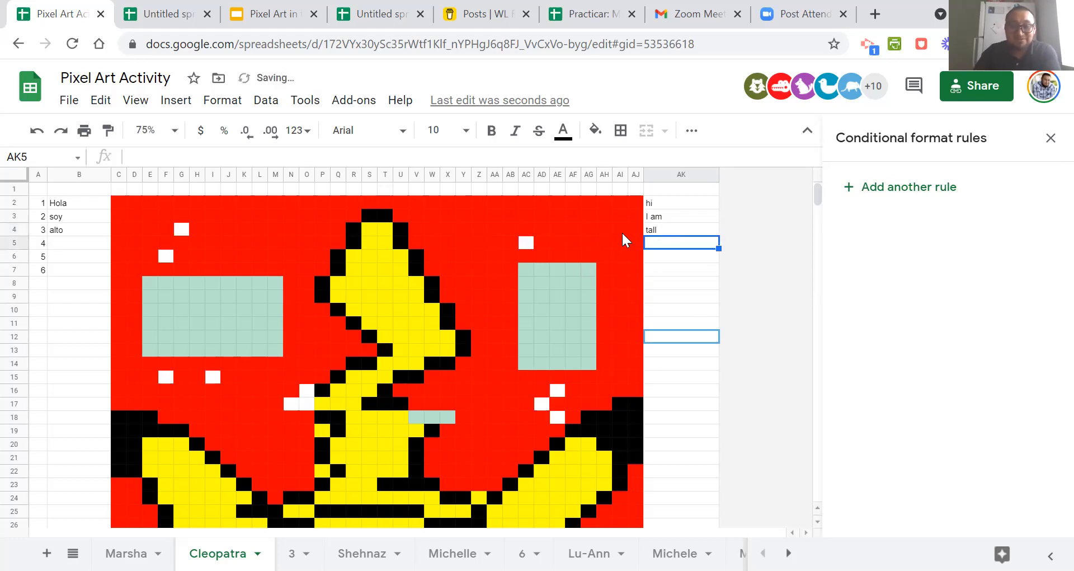
# Delete the "Cell is not empty" rule that applies to AC5.
pyautogui.click(527, 242)
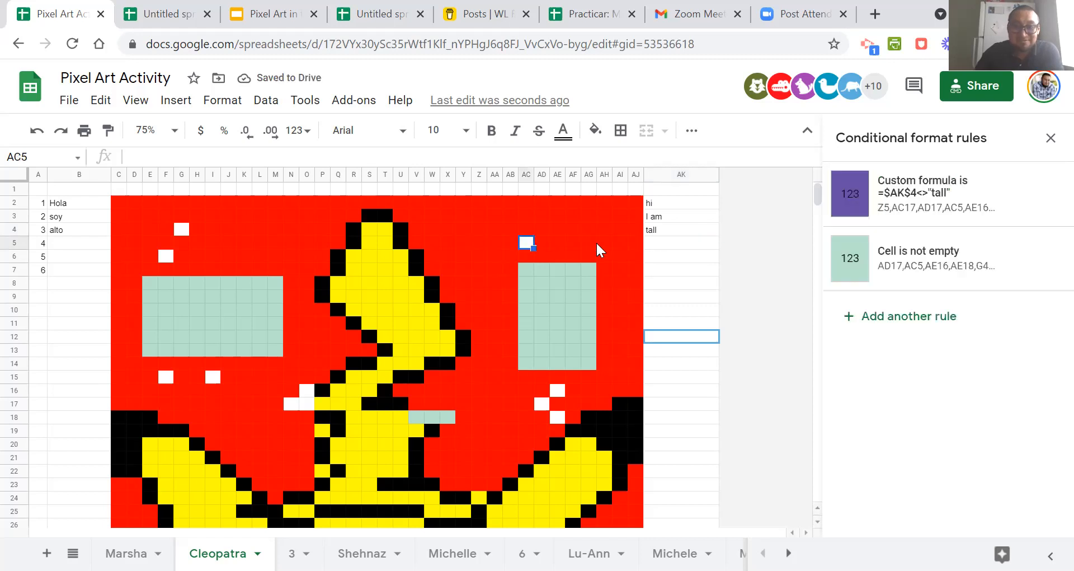
pyautogui.click(1044, 258)
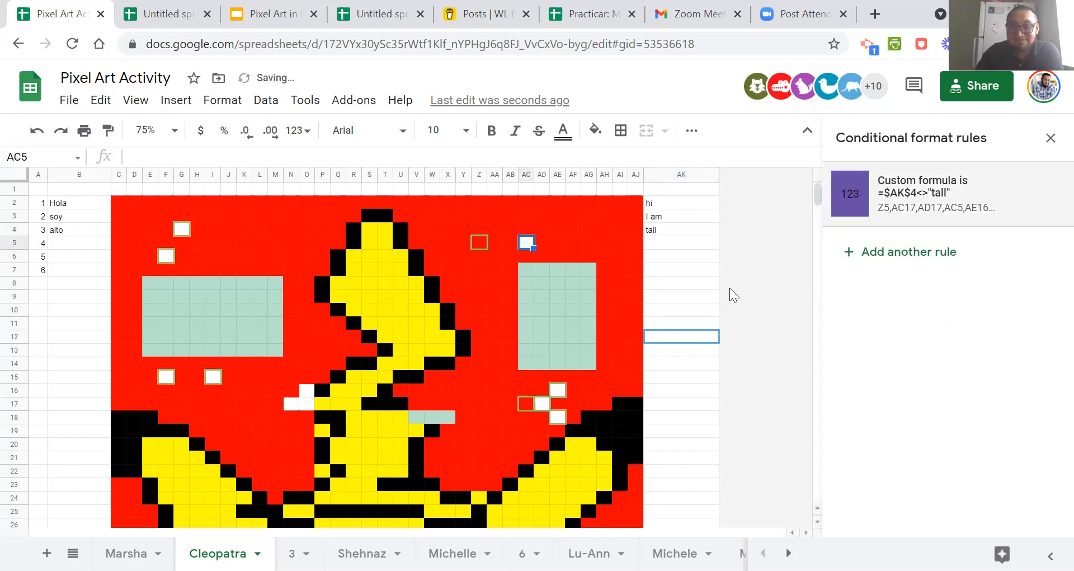
pyautogui.click(703, 281)
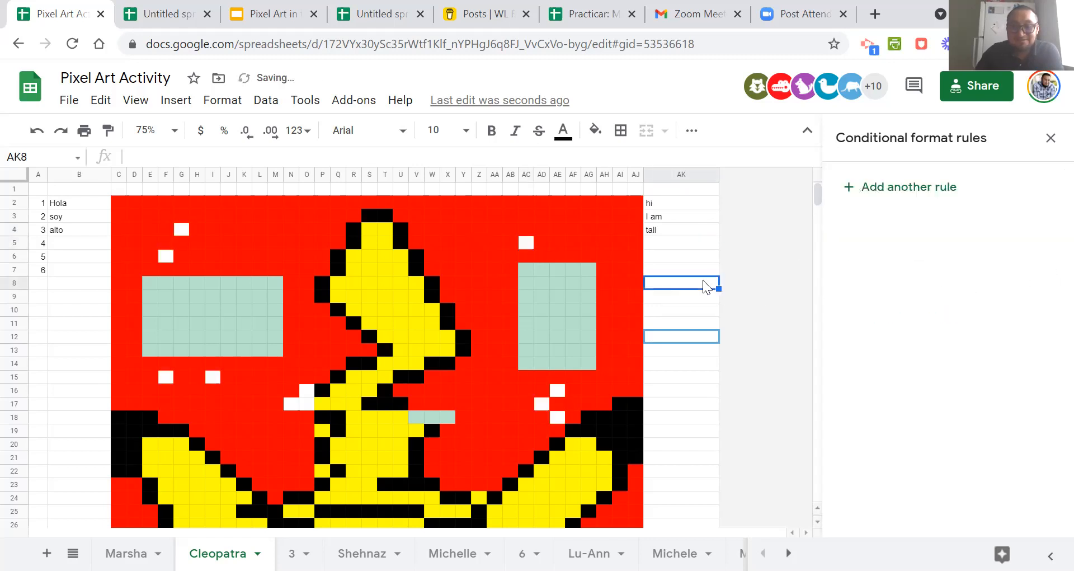
# Open the =$AK$4<>"tall" rule on AC5 and examine the list of ranges it applies to.
pyautogui.click(660, 230)
pyautogui.click(525, 241)
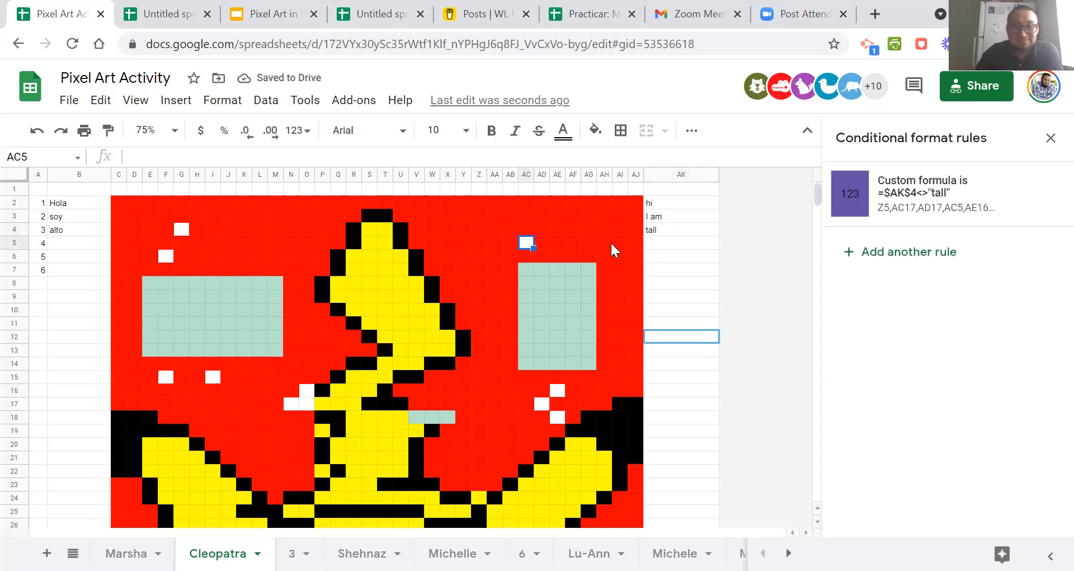
pyautogui.click(909, 210)
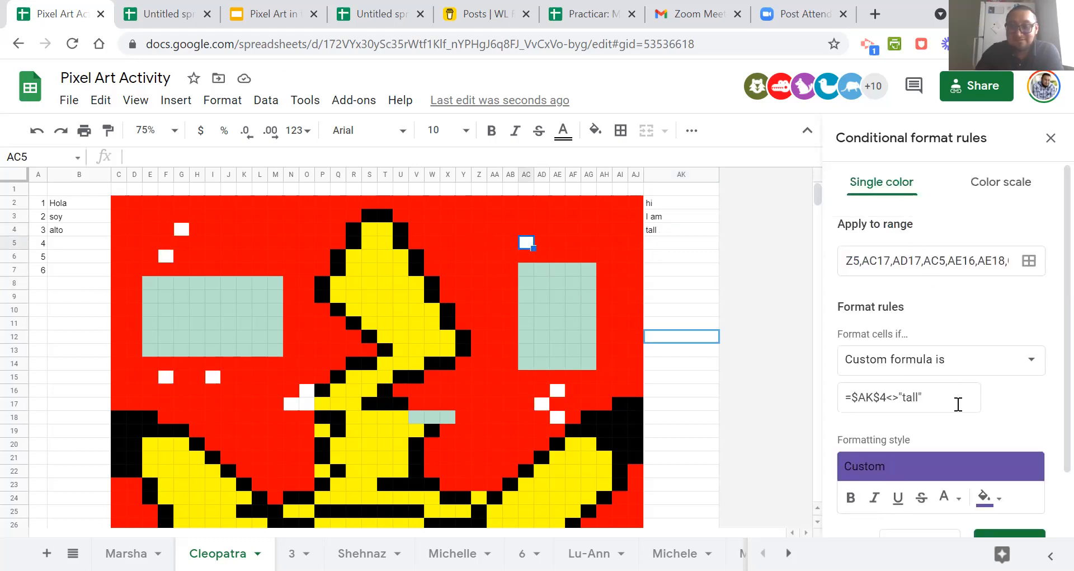
pyautogui.scroll(-2, 958, 404)
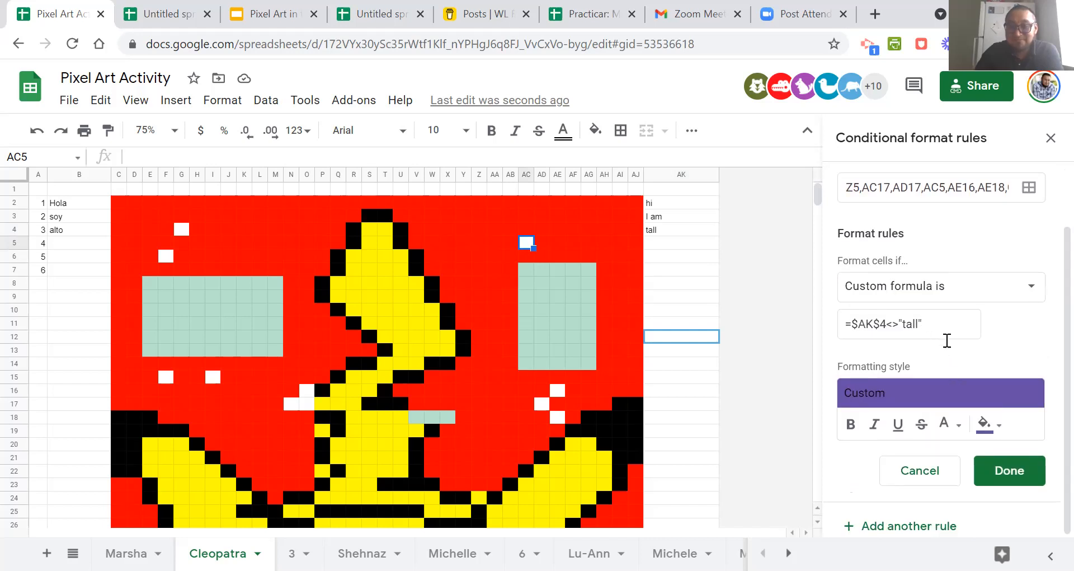
pyautogui.scroll(2, 962, 347)
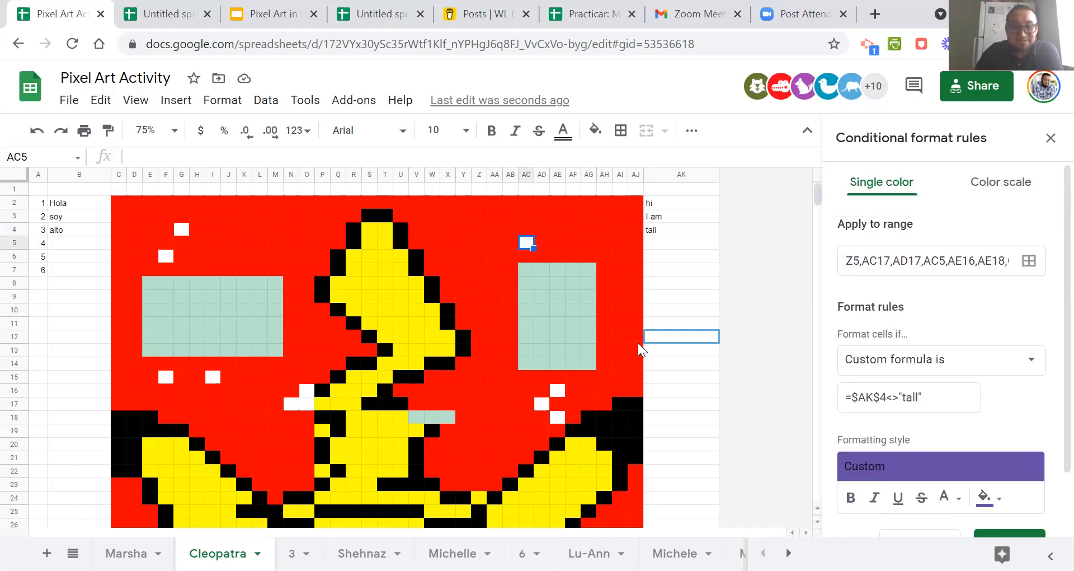
pyautogui.click(1031, 263)
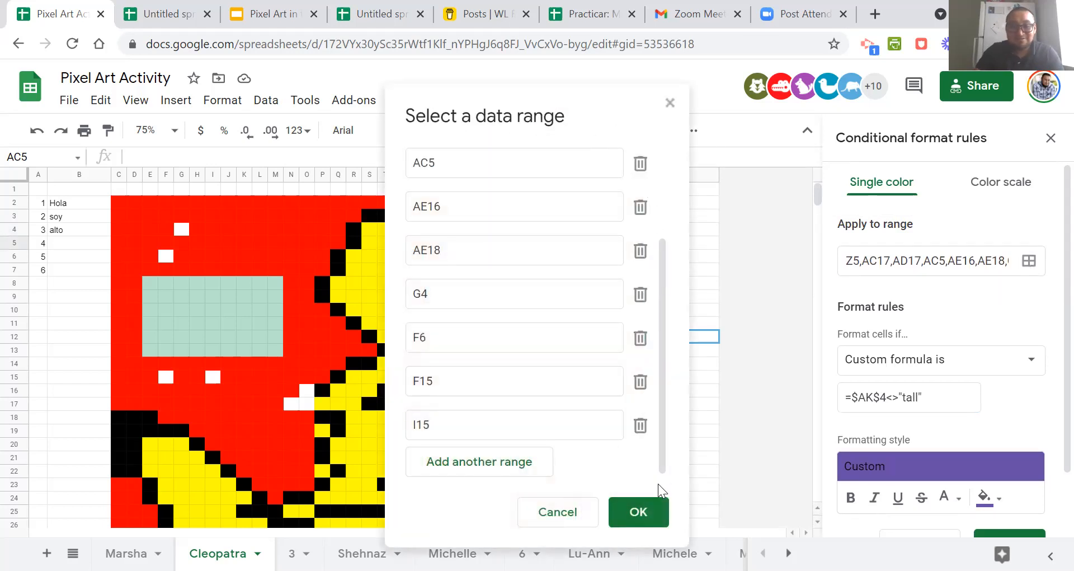
pyautogui.moveTo(581, 108); pyautogui.dragTo(865, 134)
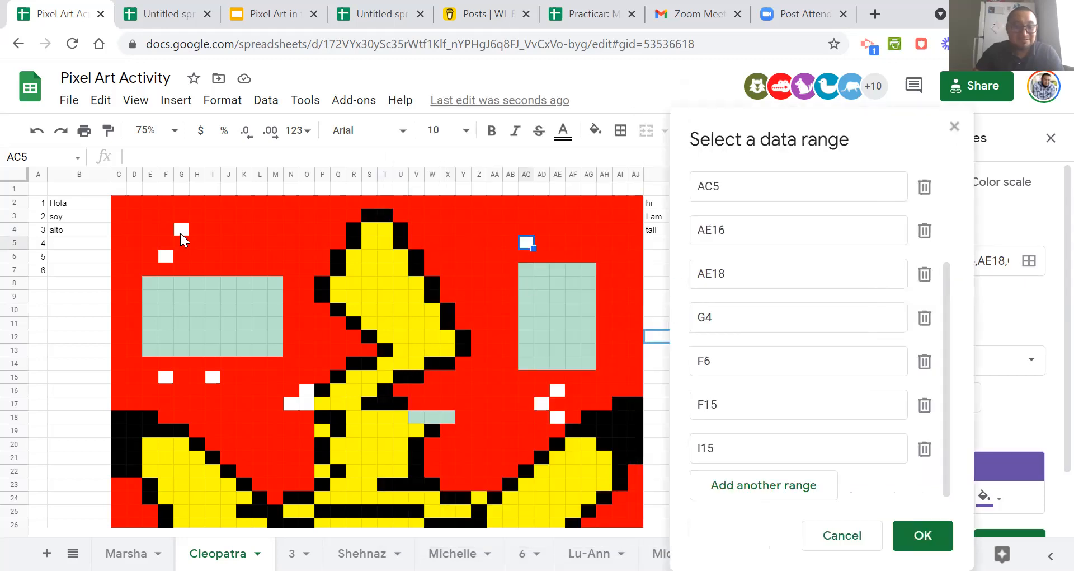
# Add the white cells G4, F6, F15, I15, O16:O17, N17, AD17, AE16 and AE18 to the rule's ranges and save it.
pyautogui.click(180, 231)
pyautogui.click(166, 259)
pyautogui.click(165, 378)
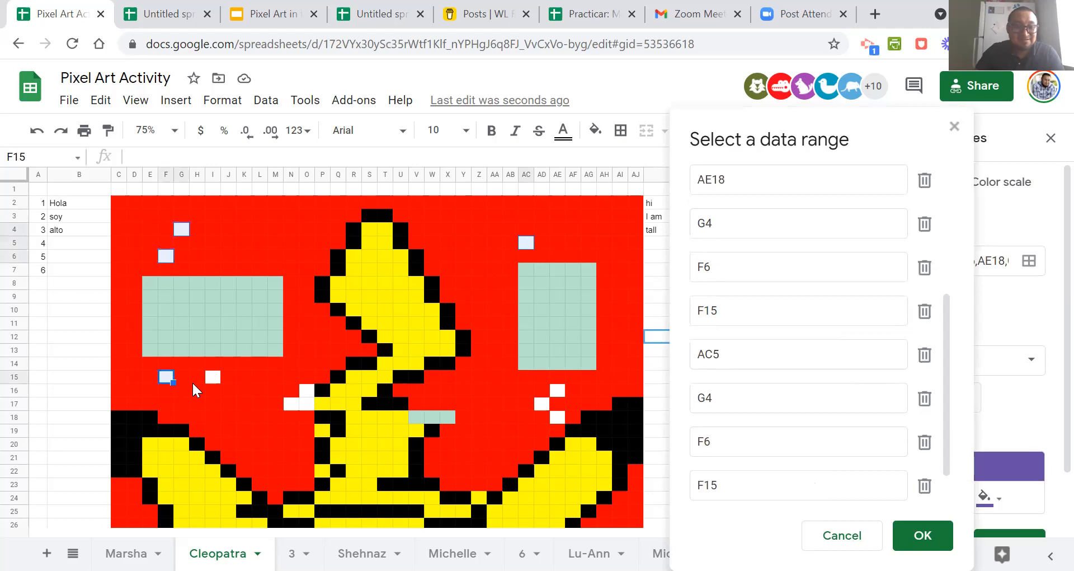
pyautogui.click(212, 377)
pyautogui.moveTo(304, 396); pyautogui.dragTo(304, 404)
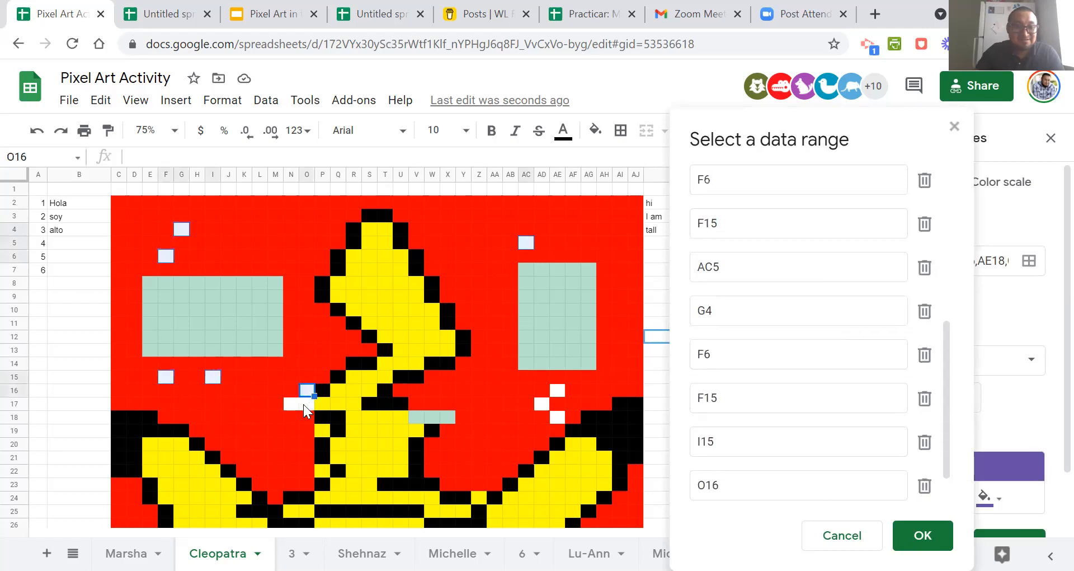
pyautogui.click(294, 404)
pyautogui.click(541, 403)
pyautogui.click(557, 390)
pyautogui.click(558, 416)
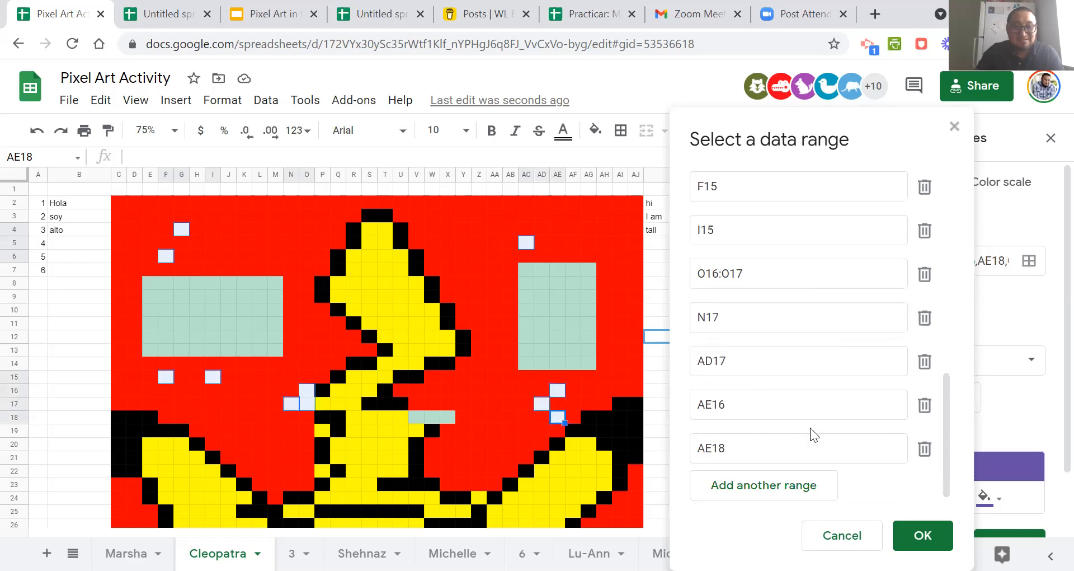
pyautogui.click(937, 531)
pyautogui.scroll(-2, 1034, 403)
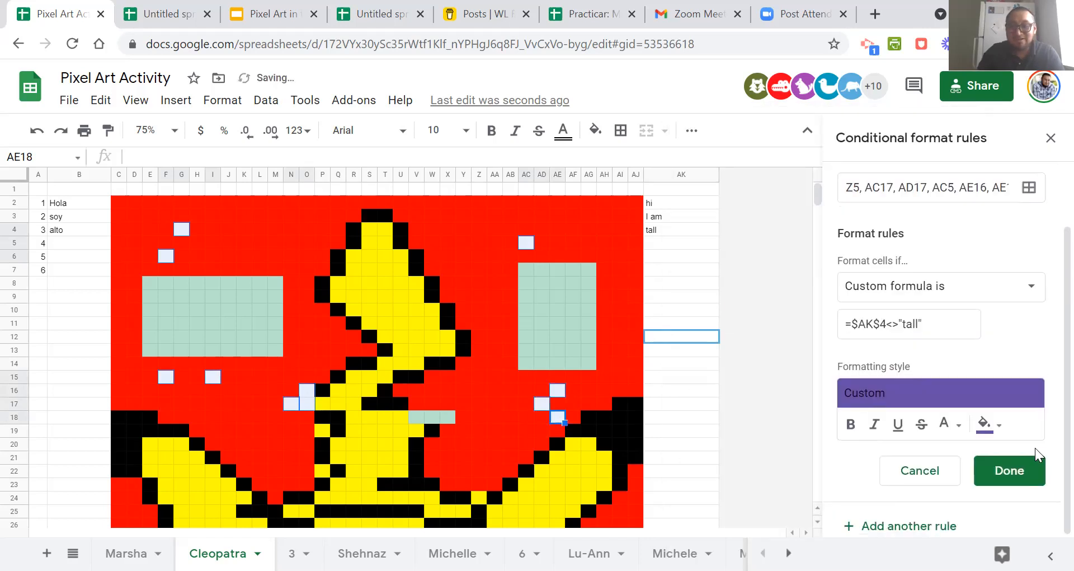
pyautogui.click(1031, 468)
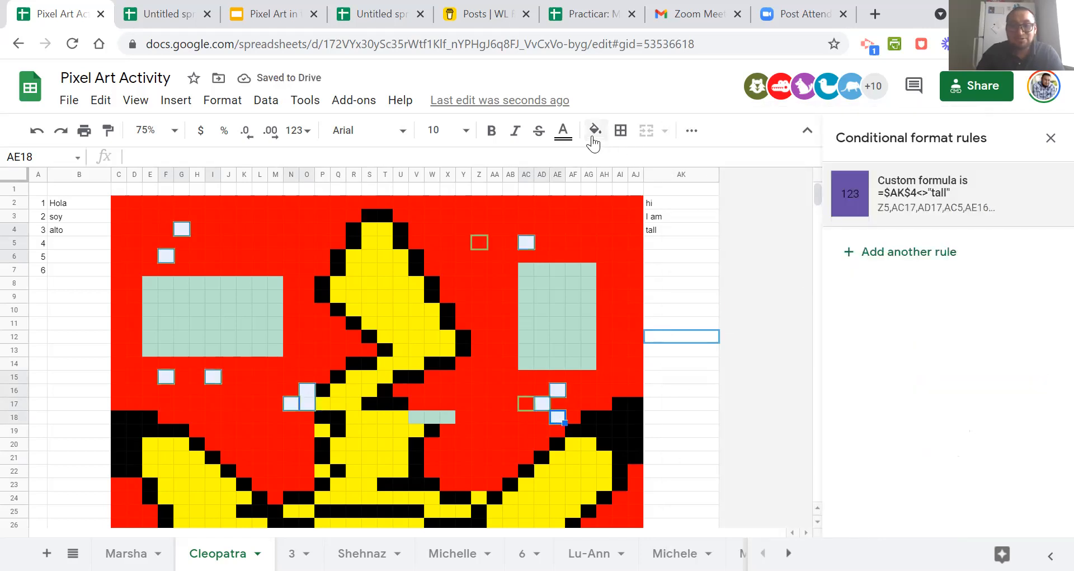
# Reset the fill colour of the selected white cells and re-enter "tall" in AK4 to retest the purple rule.
pyautogui.click(594, 134)
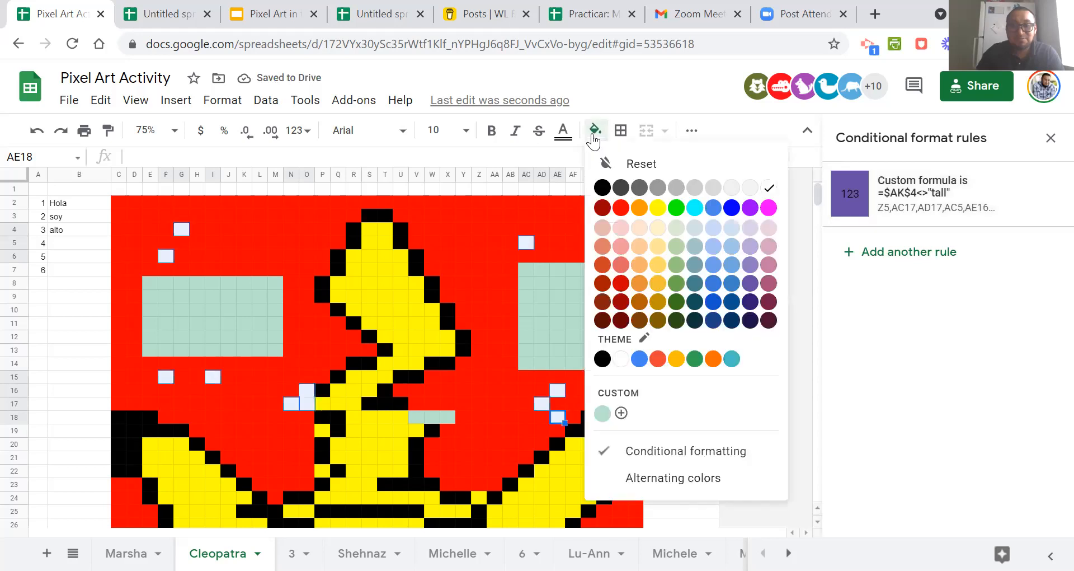
pyautogui.click(626, 162)
pyautogui.click(678, 229)
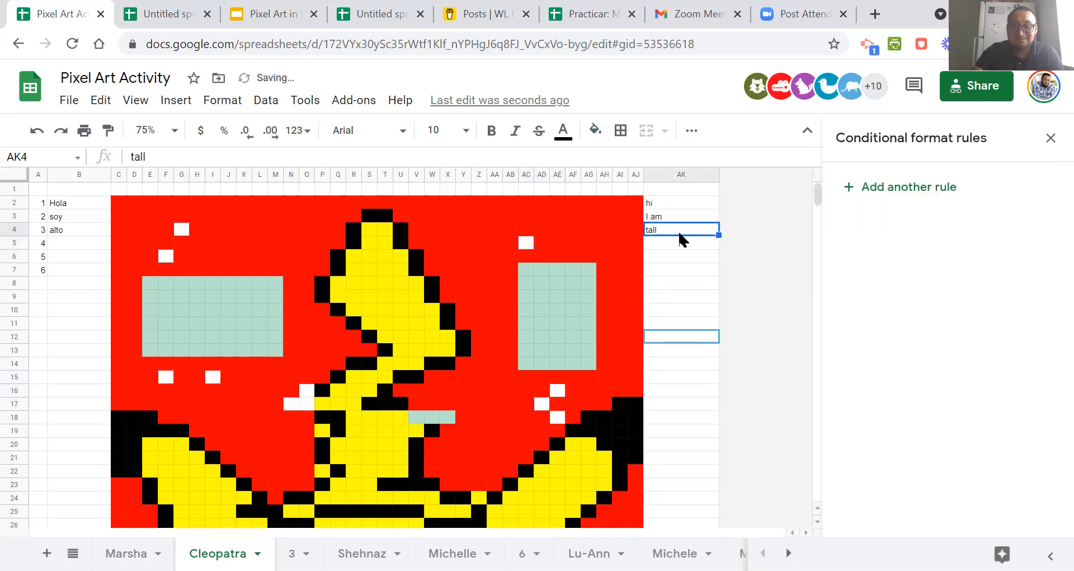
pyautogui.doubleClick(679, 231)
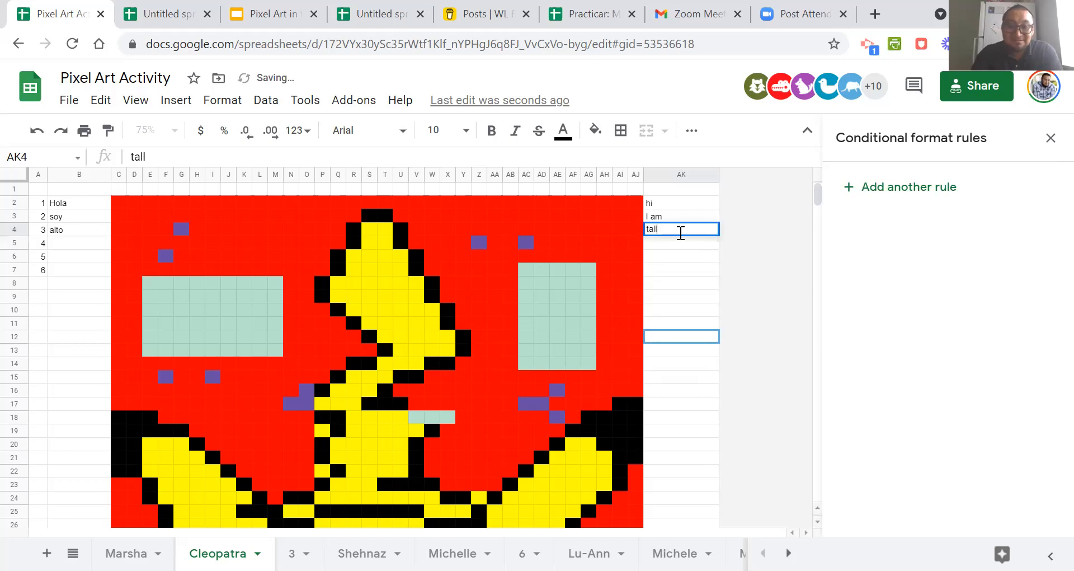
pyautogui.press('Return')
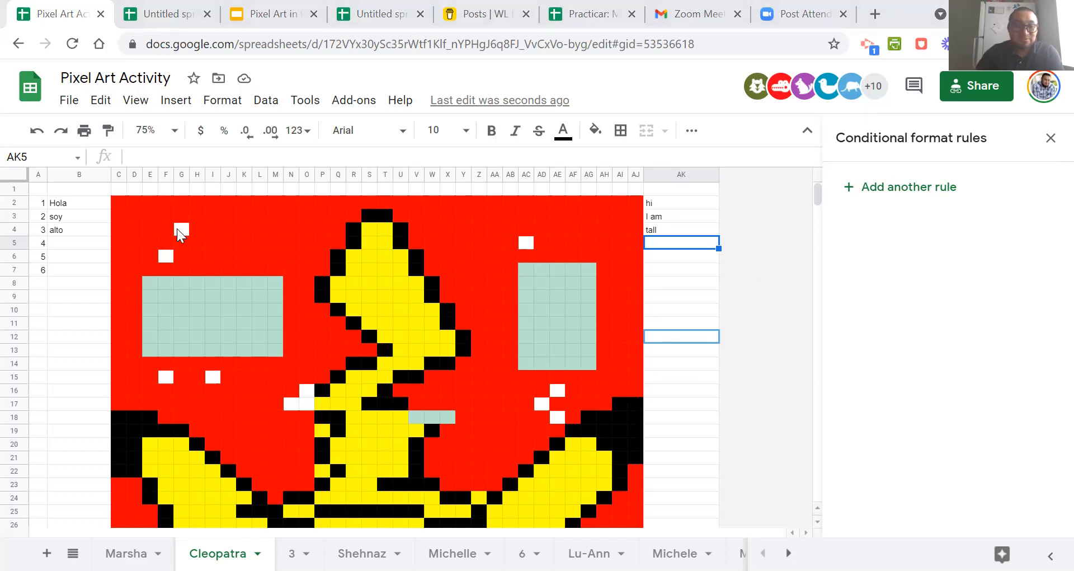
# Delete the purple =$AK$4<>"tall" rule from AC5 and check AE16:AE18 for other rules.
pyautogui.click(530, 241)
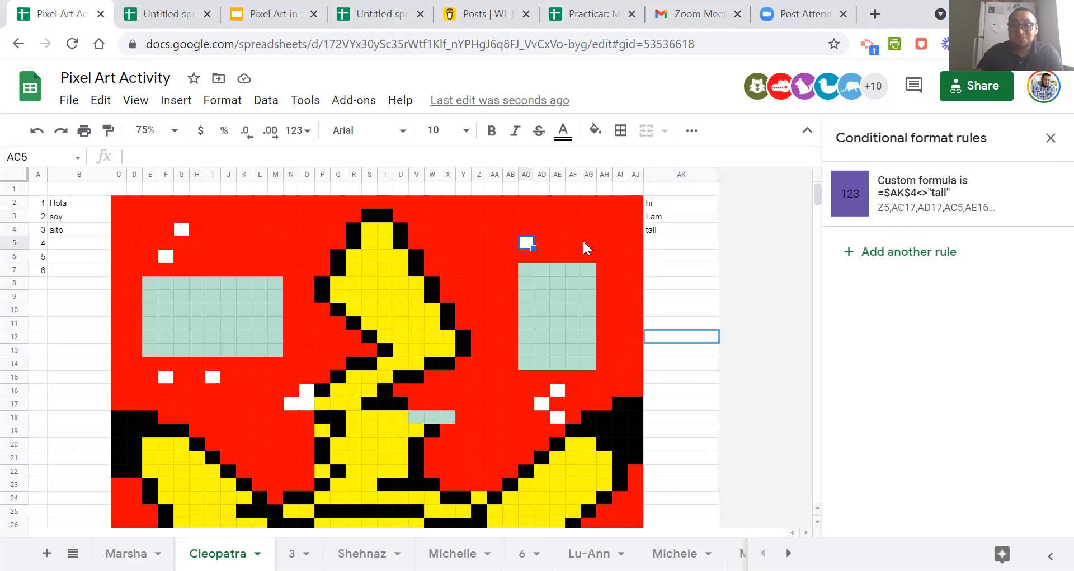
pyautogui.click(1044, 197)
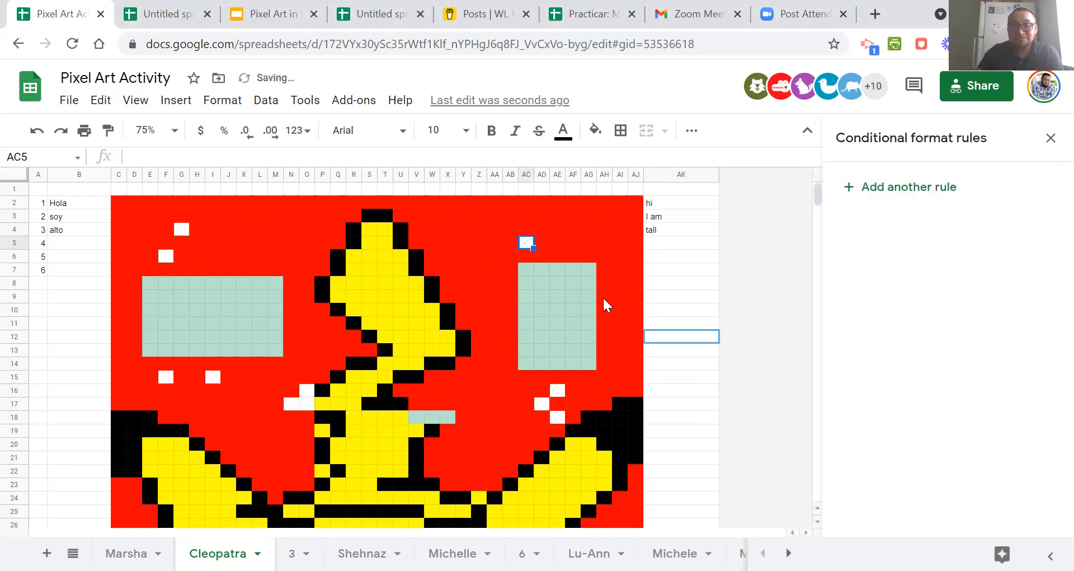
pyautogui.click(558, 390)
pyautogui.click(554, 403)
pyautogui.click(554, 417)
# Copy the plain red cell J4 and paste it over the white cells G4, F6, F15 and I15.
pyautogui.click(227, 231)
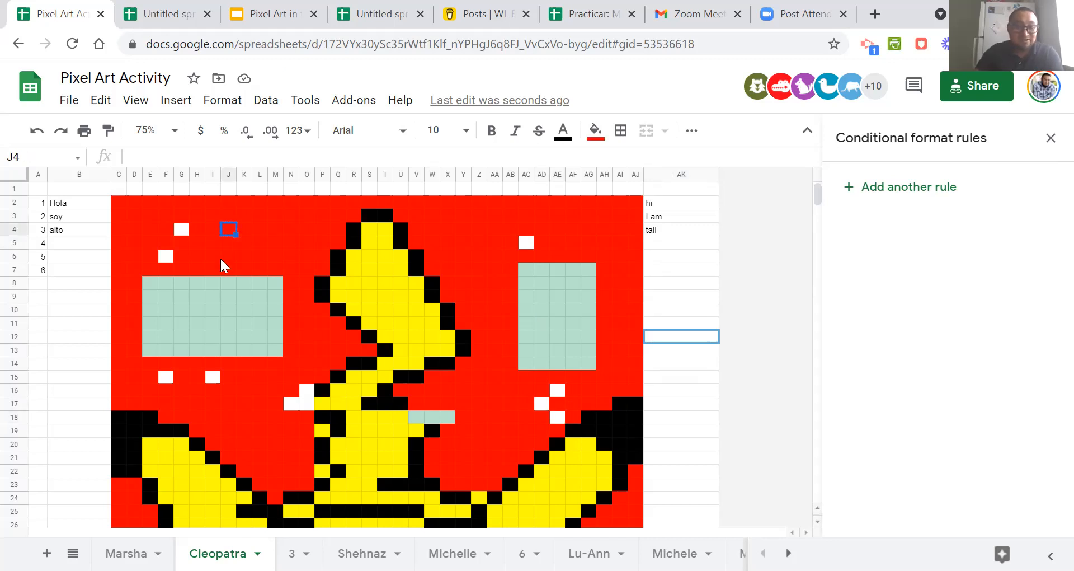
pyautogui.click(181, 229)
pyautogui.hotkey('ctrl', 'v')
pyautogui.click(162, 257)
pyautogui.hotkey('ctrl', 'v')
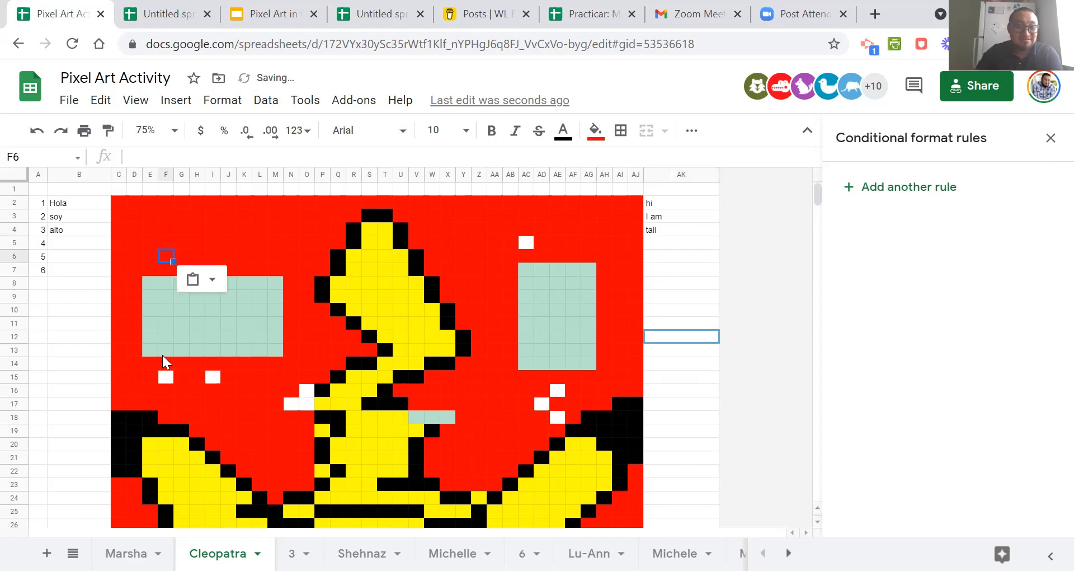
pyautogui.click(169, 379)
pyautogui.hotkey('ctrl', 'v')
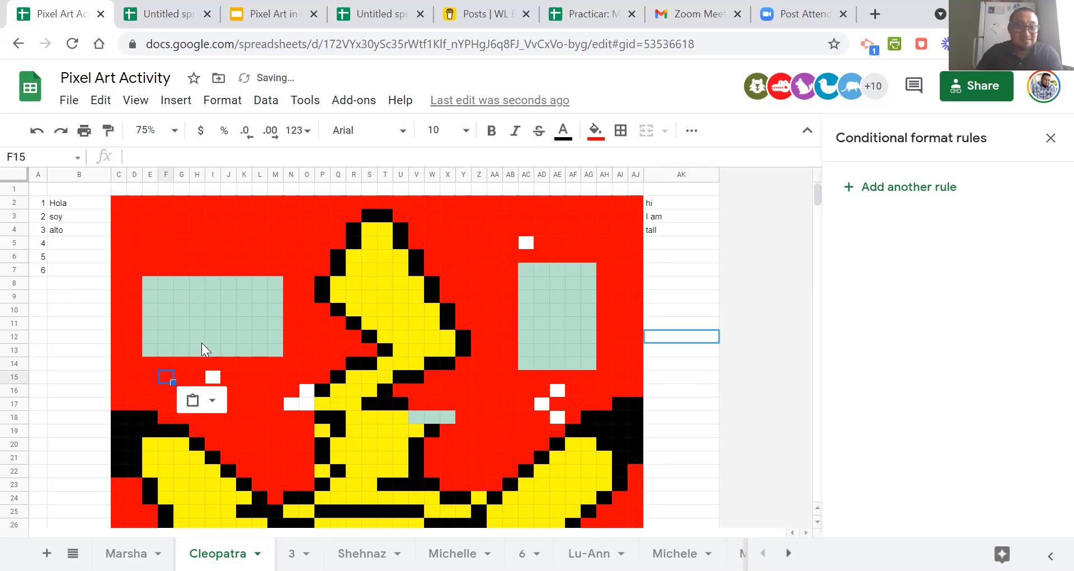
pyautogui.click(216, 380)
pyautogui.hotkey('ctrl', 'v')
# Paste the copied red cell over the white cells N17, AE16, AD17, AC5 and AE18.
pyautogui.click(302, 389)
pyautogui.click(291, 403)
pyautogui.hotkey('ctrl', 'v')
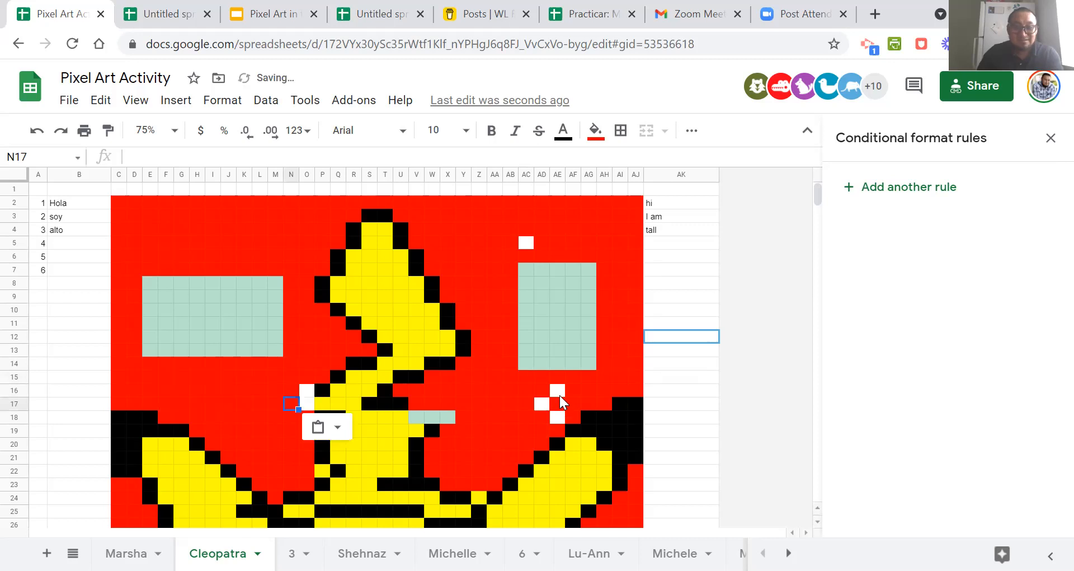
pyautogui.click(560, 391)
pyautogui.hotkey('ctrl', 'v')
pyautogui.click(542, 404)
pyautogui.hotkey('ctrl', 'v')
pyautogui.click(563, 426)
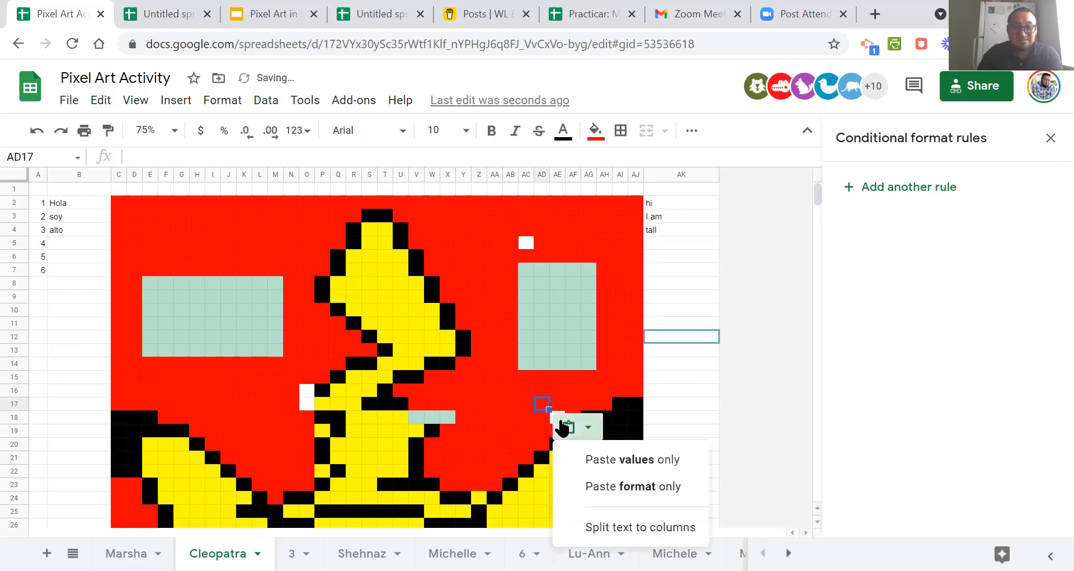
pyautogui.click(527, 243)
pyautogui.hotkey('ctrl', 'v')
pyautogui.click(557, 417)
pyautogui.hotkey('ctrl', 'v')
pyautogui.click(539, 218)
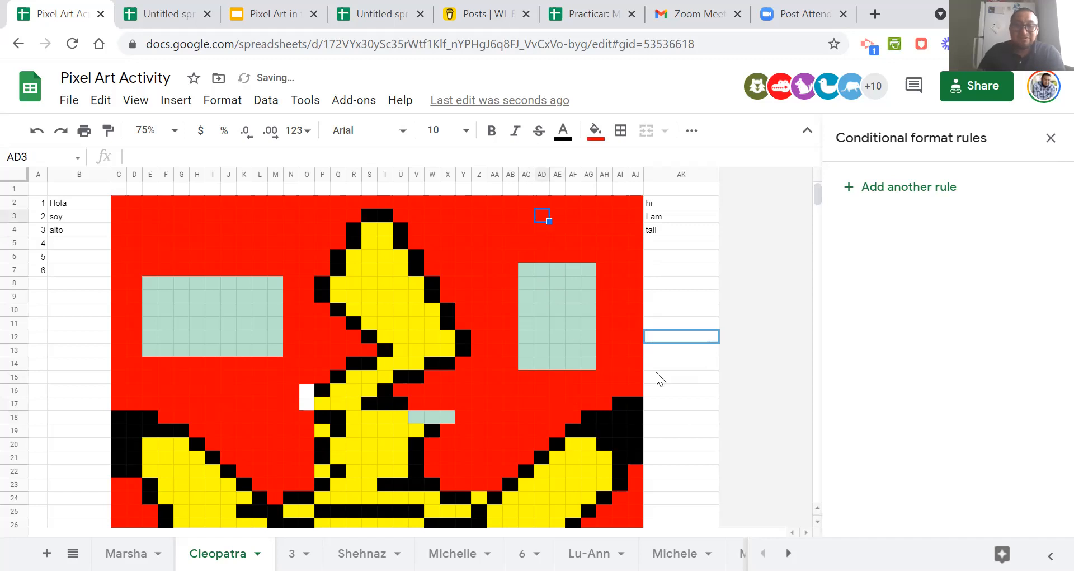
# Start a new conditional format rule from AK4 with the custom formula =$ak$4="tall".
pyautogui.click(677, 231)
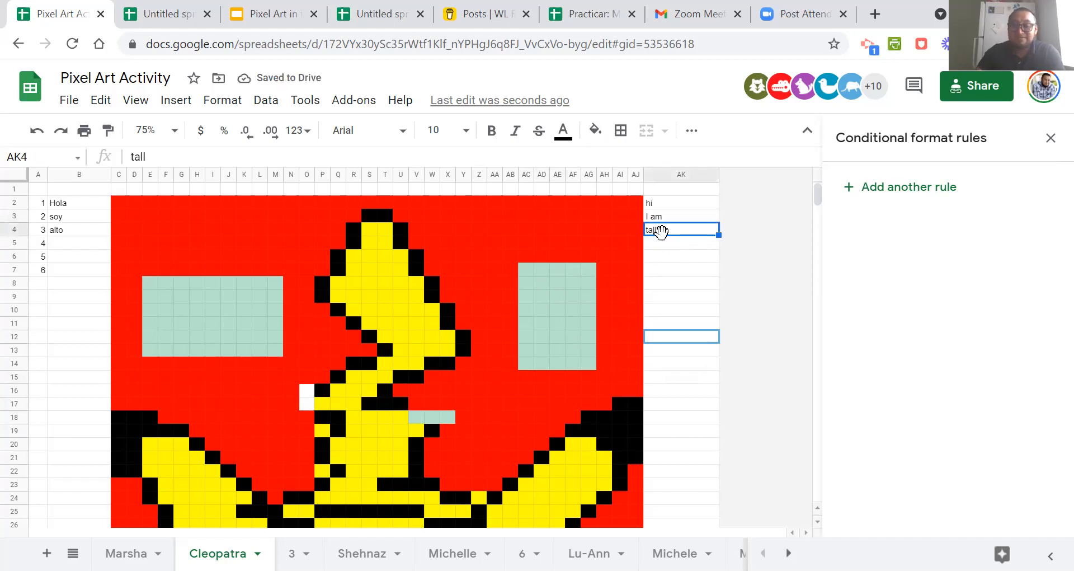
pyautogui.click(898, 190)
pyautogui.click(899, 373)
pyautogui.scroll(-5, 920, 424)
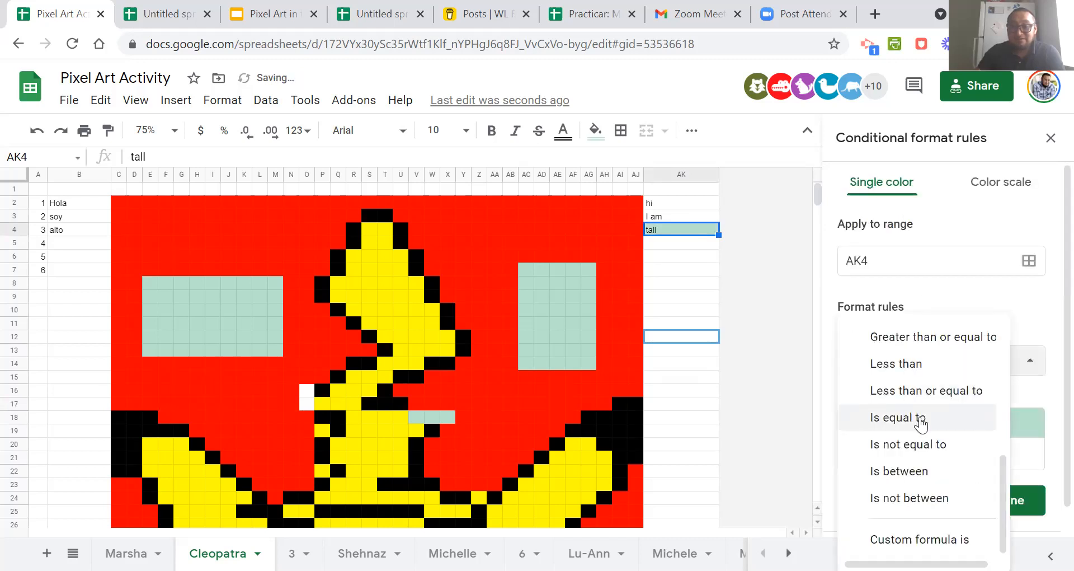
pyautogui.click(920, 539)
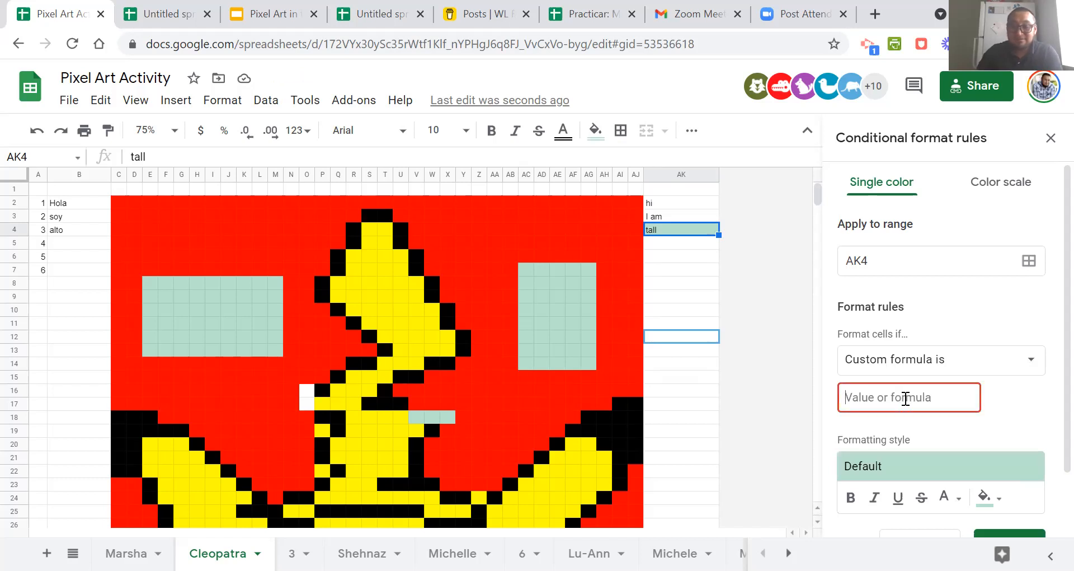
pyautogui.write('=$')
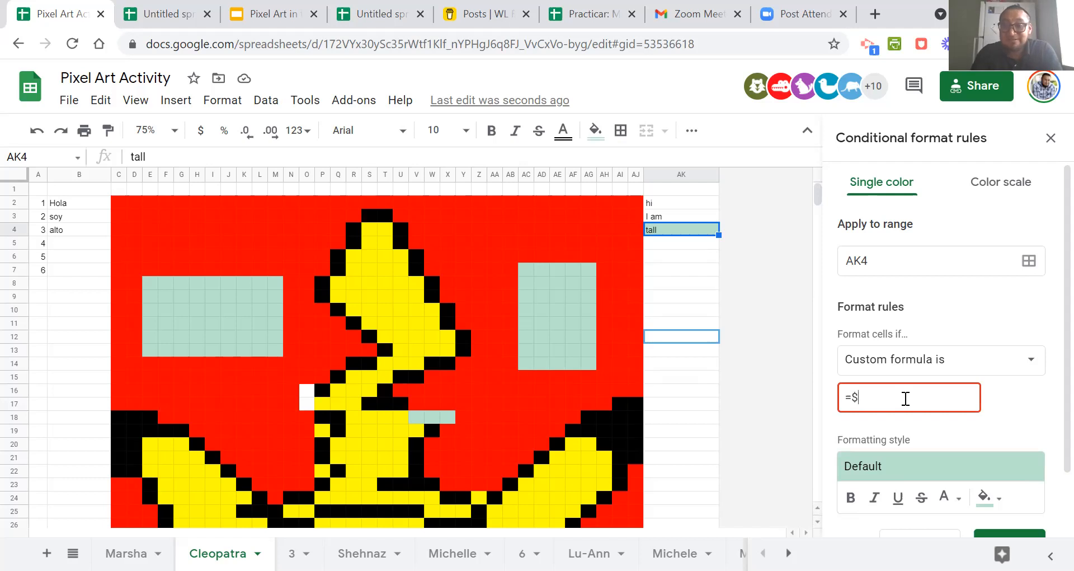
pyautogui.write('ak$4=')
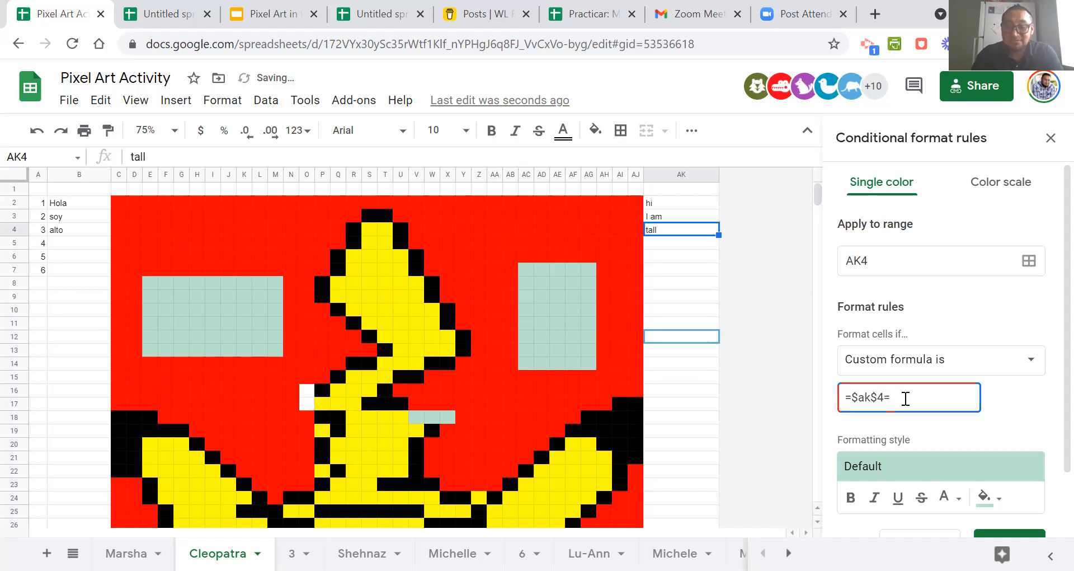
pyautogui.write('"tall"')
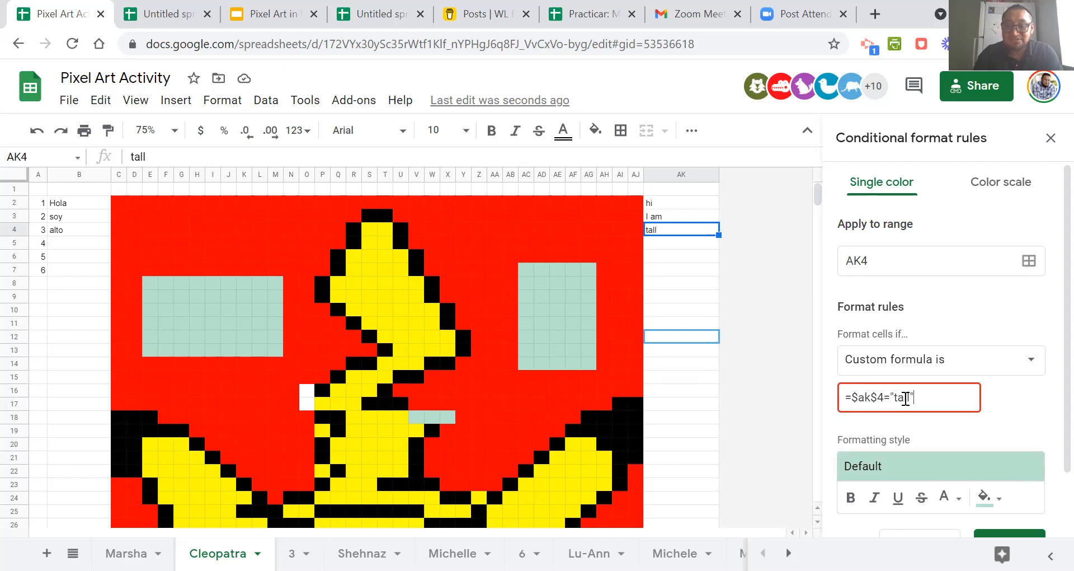
# Set the new rule's range to C2:AJ2, the top row of the artwork.
pyautogui.click(1029, 261)
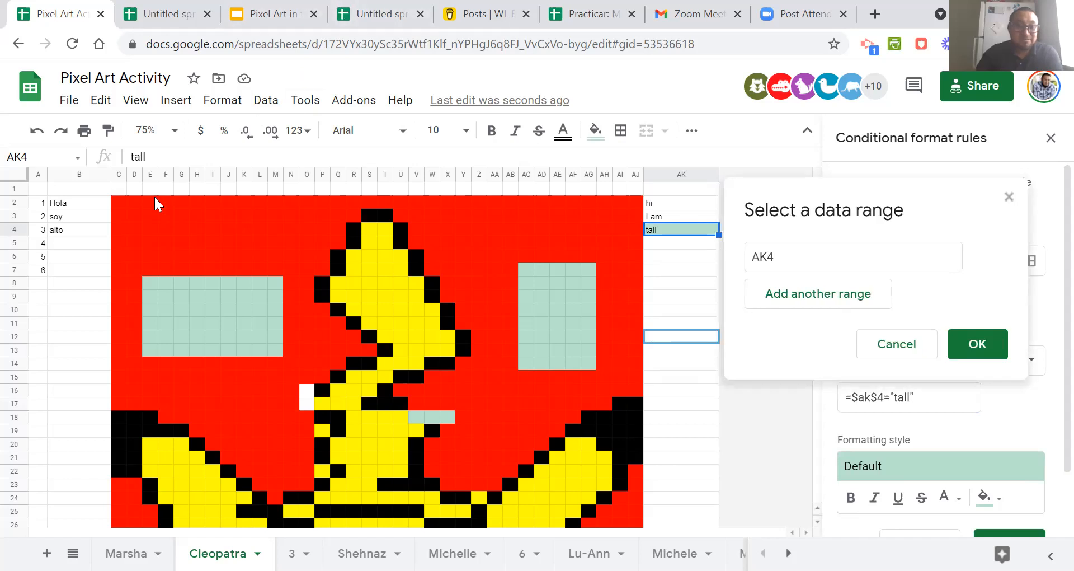
pyautogui.moveTo(113, 202); pyautogui.dragTo(633, 207)
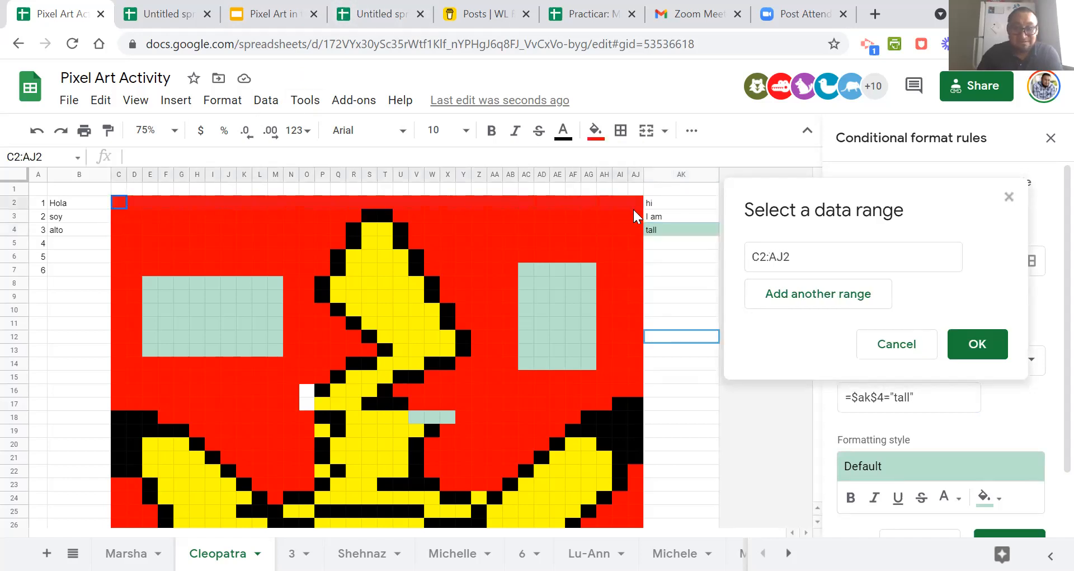
pyautogui.click(972, 344)
# Give the rule for C2:AJ2 a purple fill and save it.
pyautogui.scroll(-1, 1018, 359)
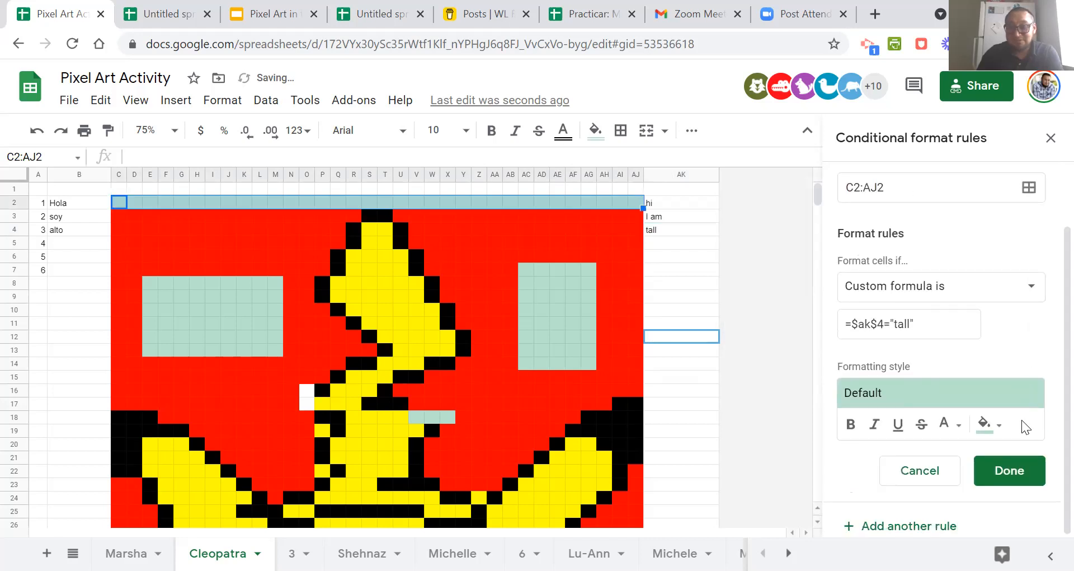
pyautogui.click(998, 426)
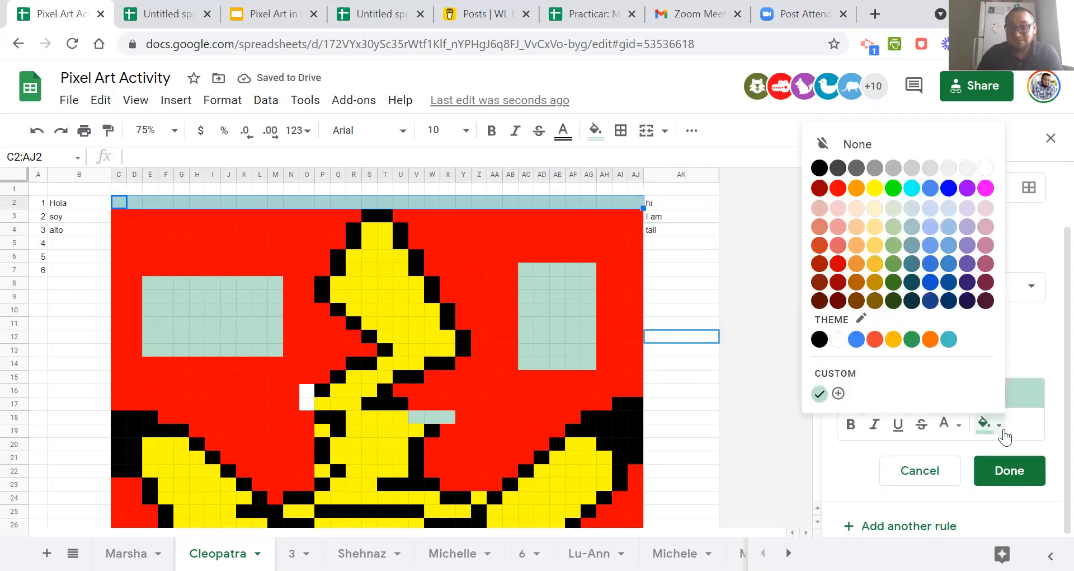
pyautogui.click(967, 188)
pyautogui.click(1019, 479)
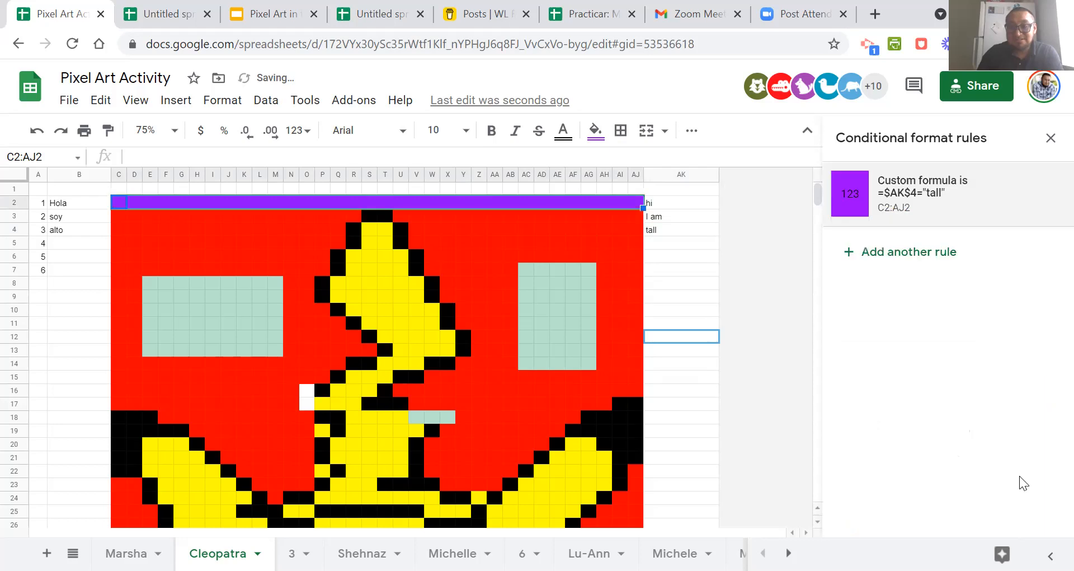
# Reset the manual fill color of the artwork's top row, C2:AJ2.
pyautogui.click(597, 133)
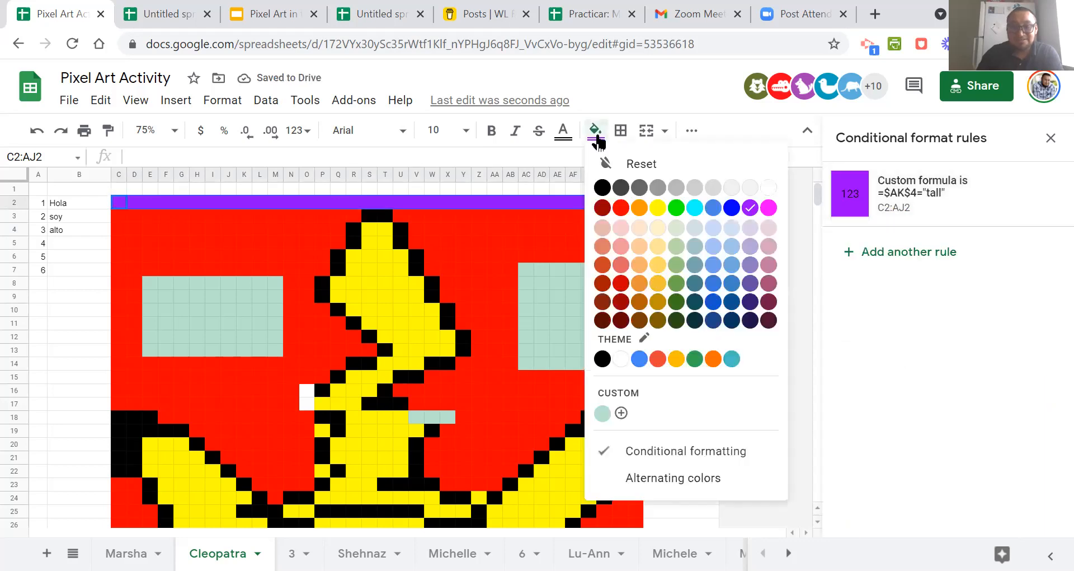
pyautogui.click(618, 163)
pyautogui.click(699, 256)
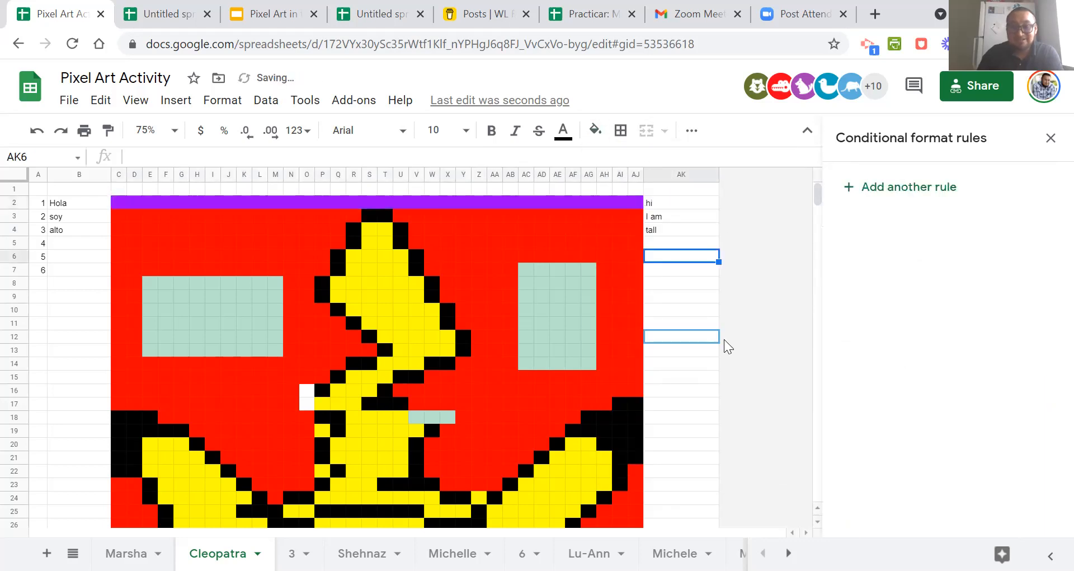
pyautogui.click(700, 311)
# Test the purple row rule by clearing the answer in AK4 and entering "tall" there again.
pyautogui.click(669, 230)
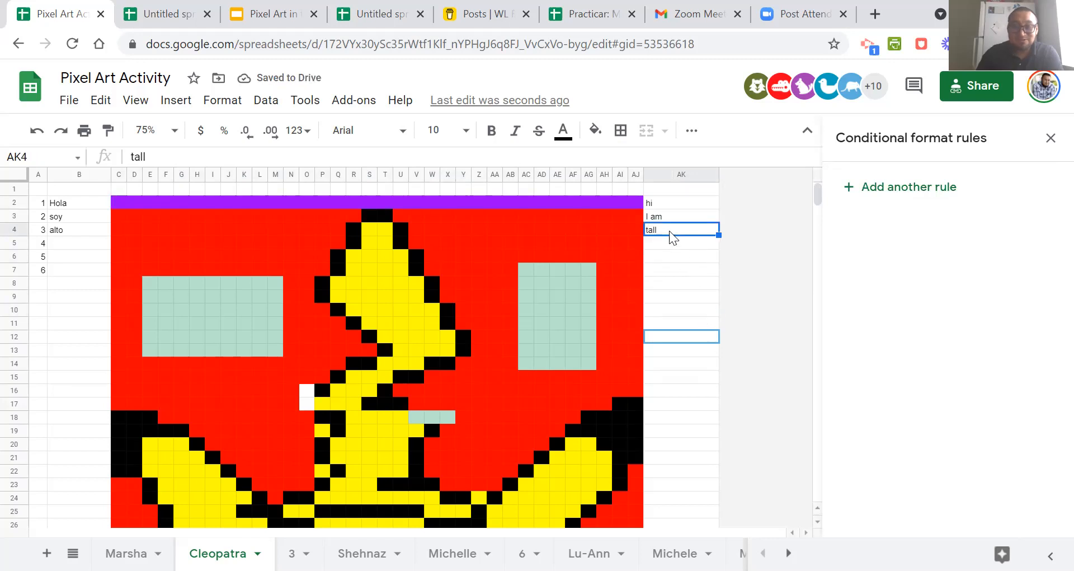
pyautogui.press('Delete')
pyautogui.press('Down')
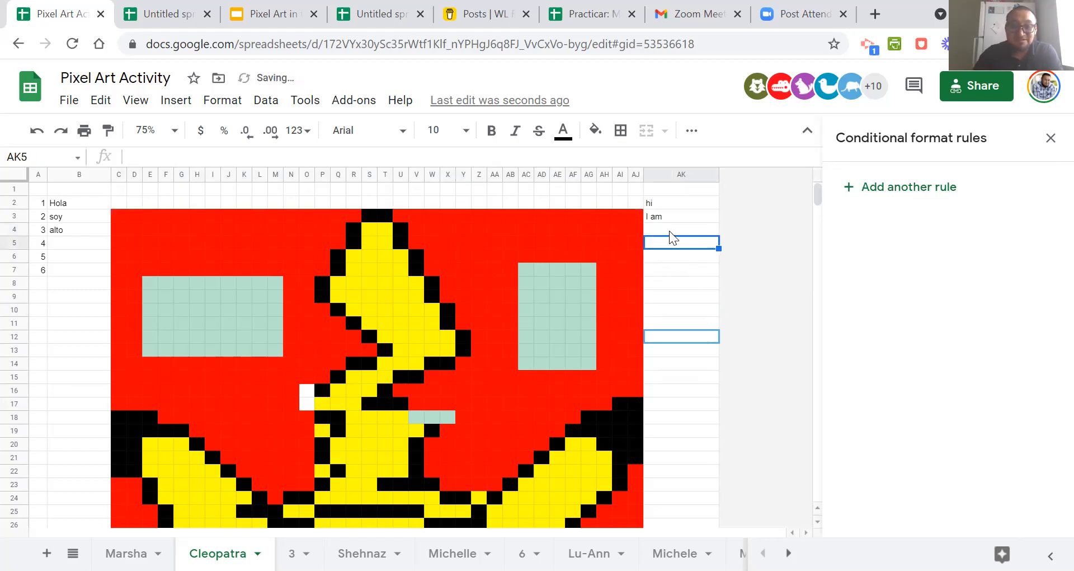
pyautogui.click(669, 230)
pyautogui.write('tall')
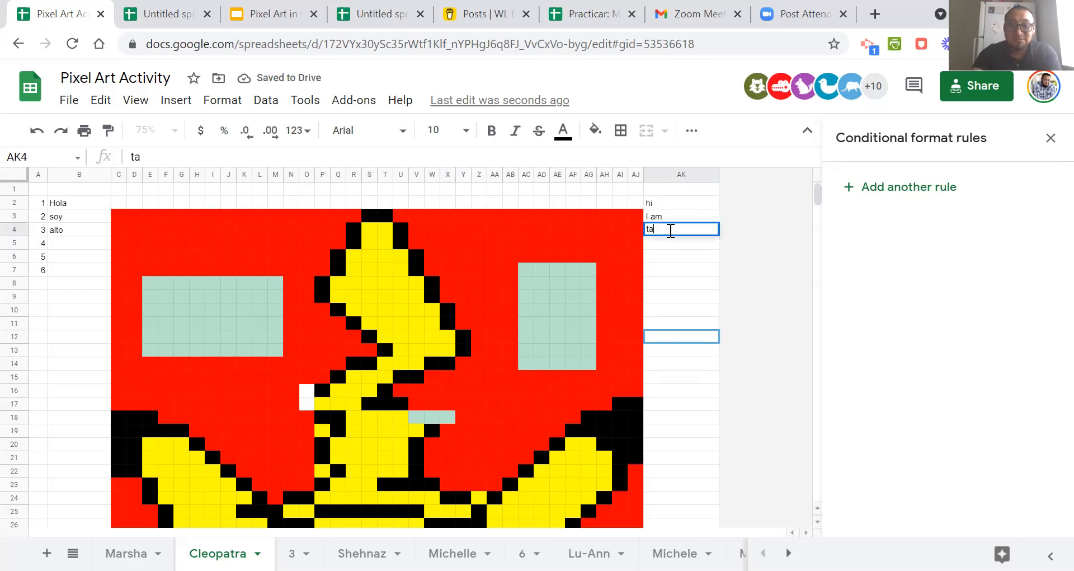
pyautogui.press('Return')
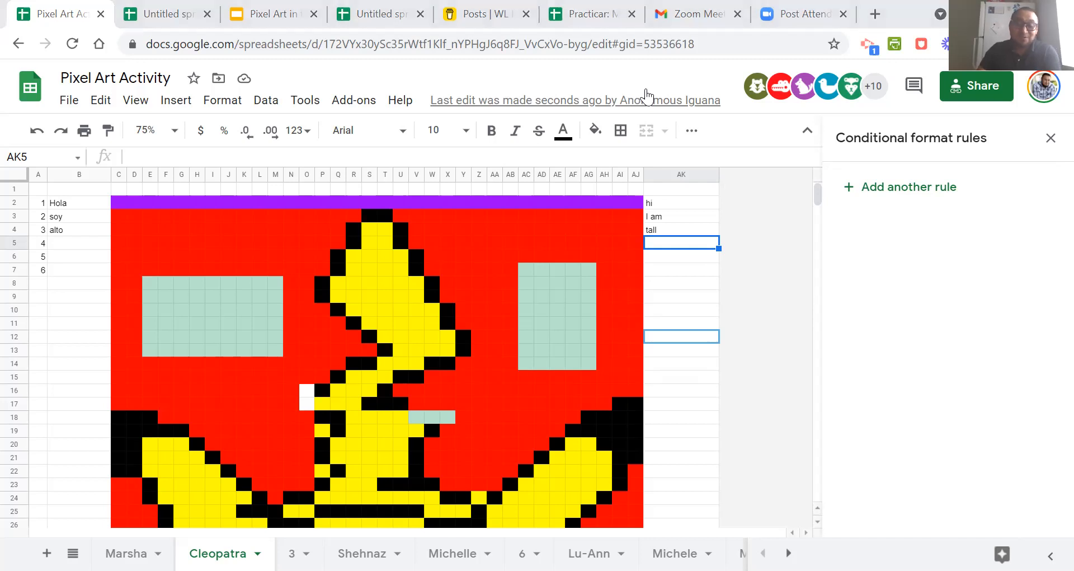
# Copy the formula =$AK$2="hi" from the conditional format rule for E8:M13,AC7:AG14 and paste it into cell AE10.
pyautogui.click(563, 312)
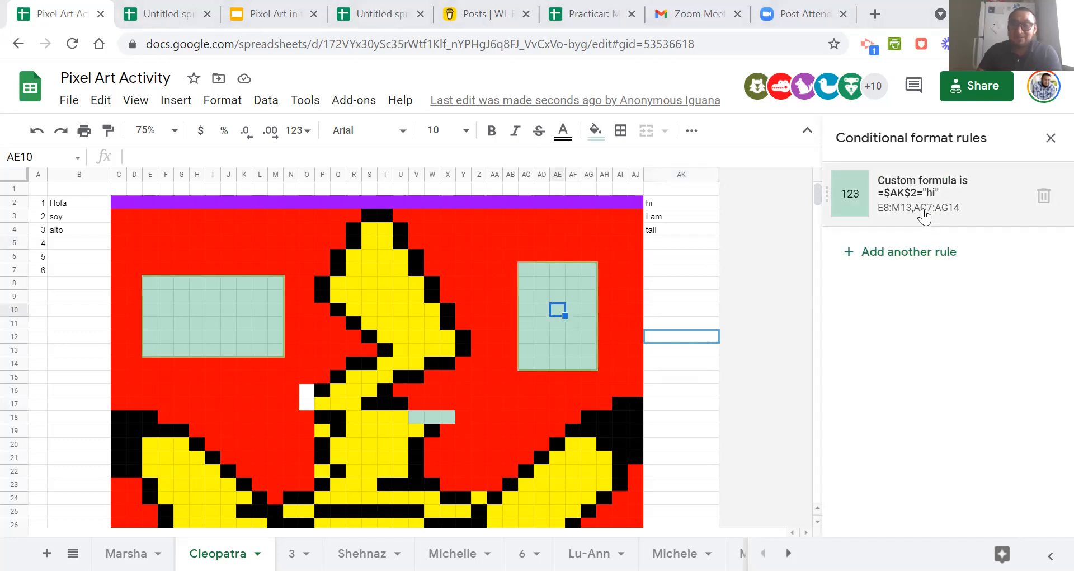
pyautogui.click(920, 253)
pyautogui.moveTo(917, 398); pyautogui.dragTo(846, 408)
pyautogui.moveTo(930, 396); pyautogui.dragTo(844, 403)
pyautogui.hotkey('ctrl', 'c')
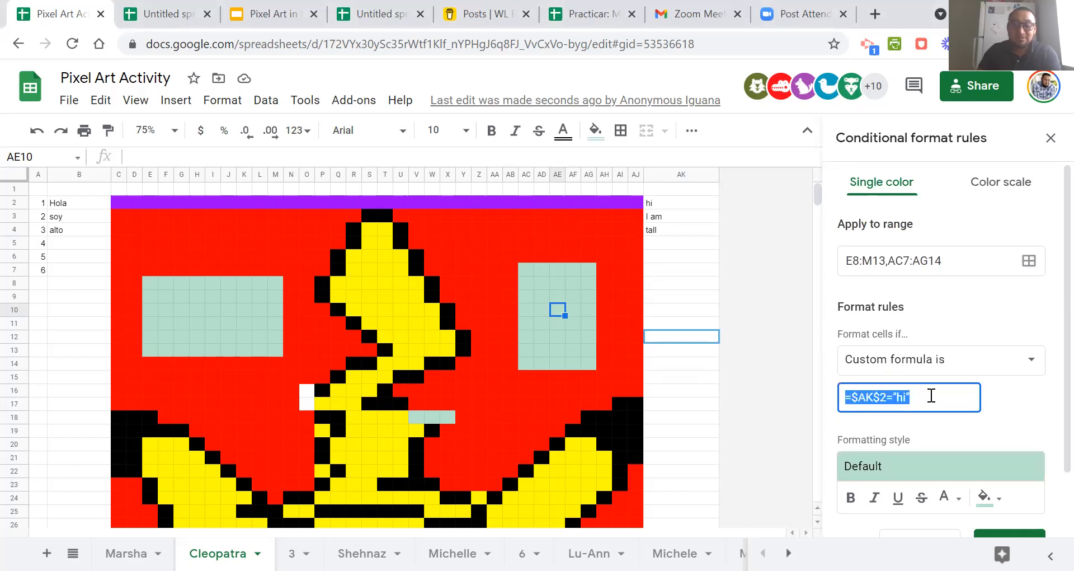
pyautogui.scroll(-2, 991, 406)
pyautogui.click(1010, 470)
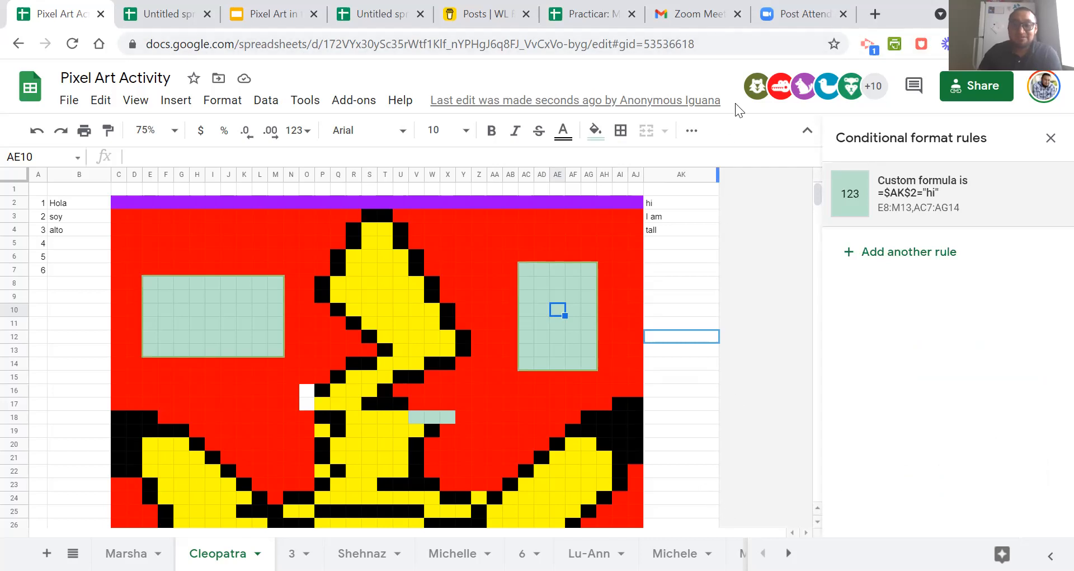
pyautogui.hotkey('ctrl', 'v')
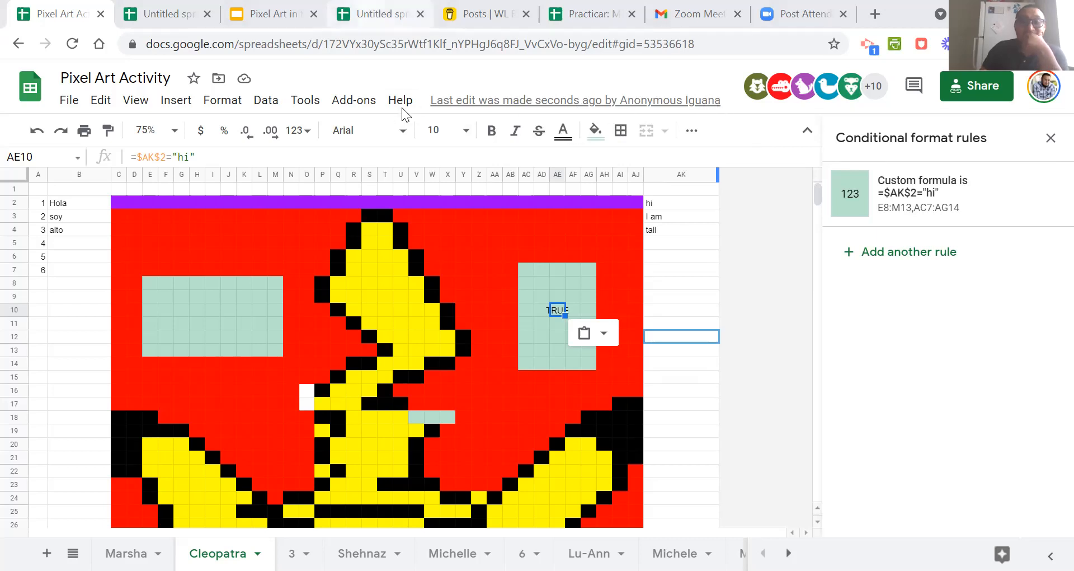
# Switch to the browser tab with the blank untitled spreadsheet.
pyautogui.click(382, 14)
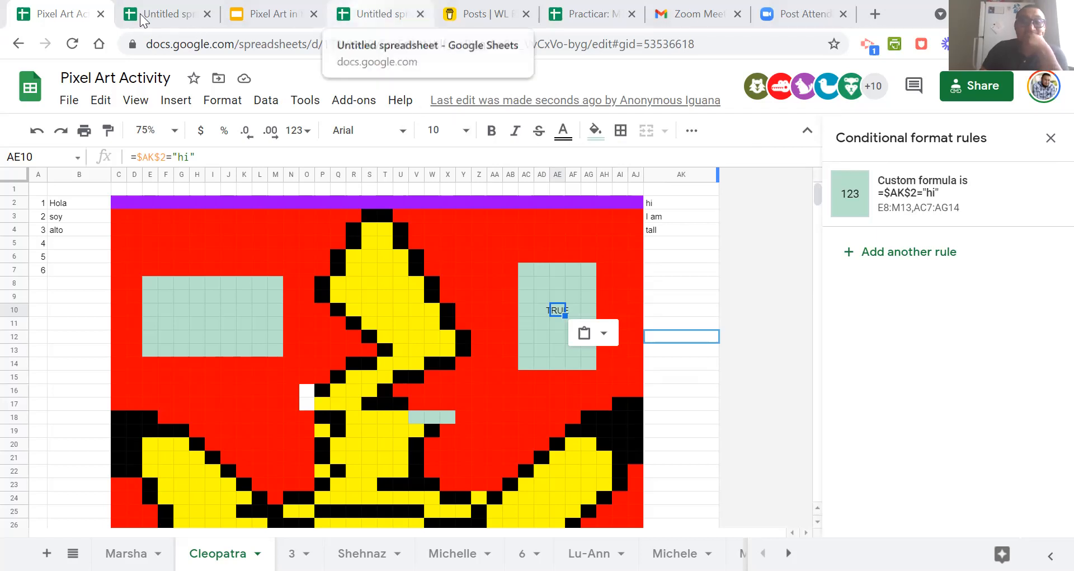
pyautogui.click(144, 13)
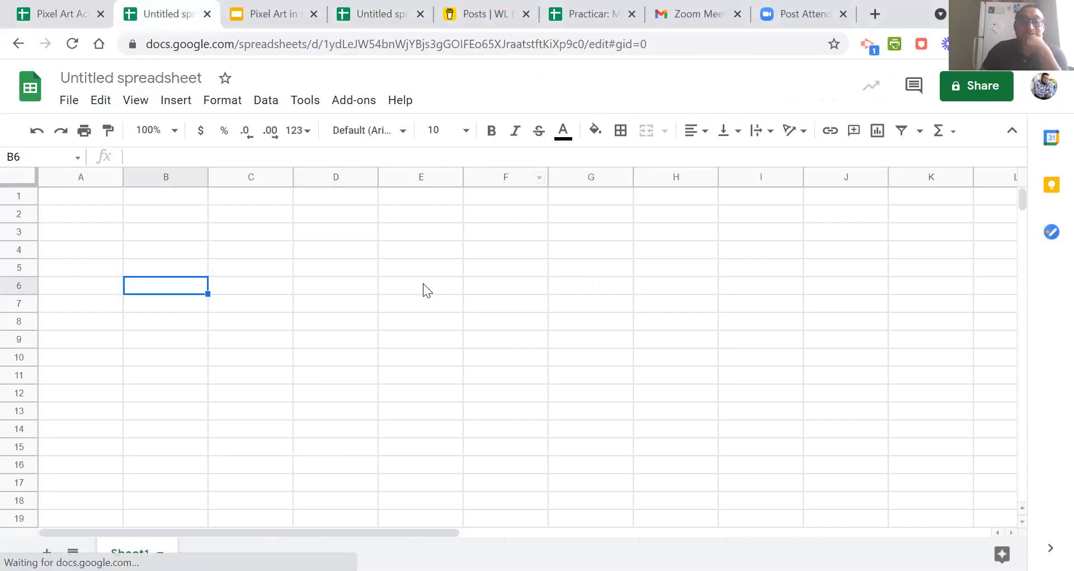
pyautogui.click(1040, 93)
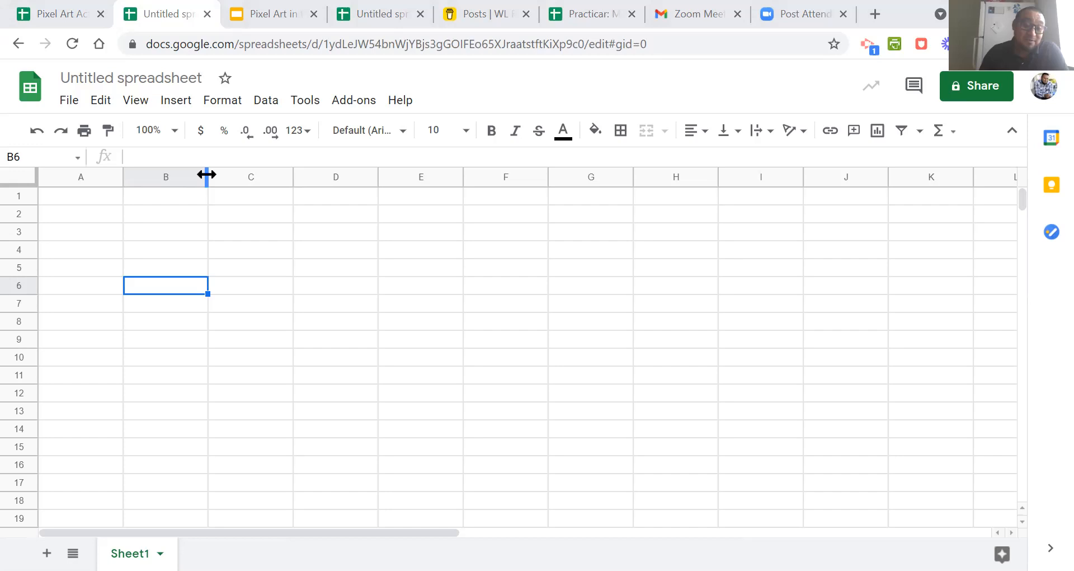
pyautogui.moveTo(206, 175); pyautogui.dragTo(207, 175)
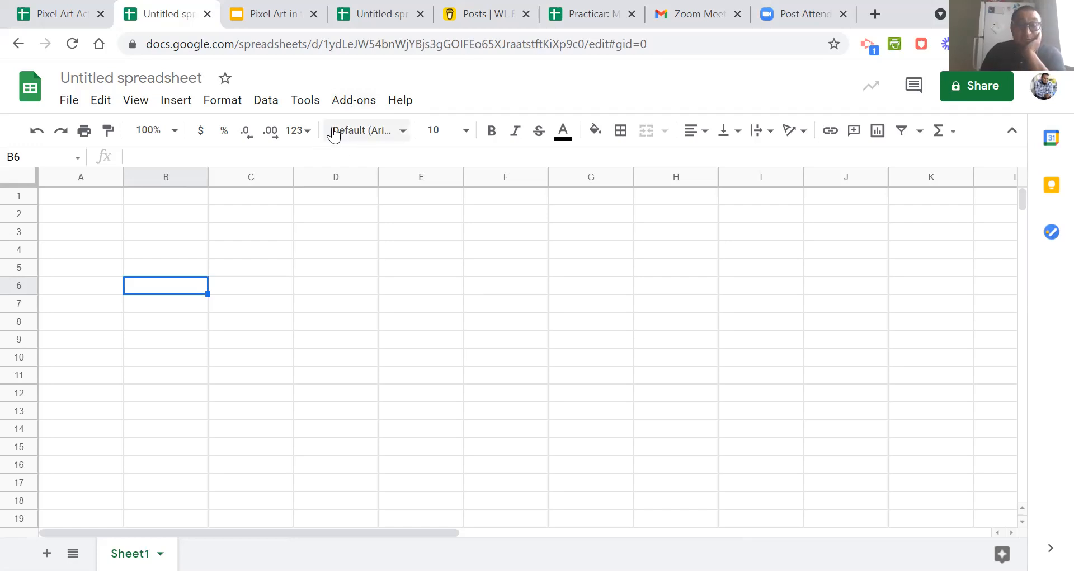
# Open the add-on marketplace, search it for "pixel art" and close it.
pyautogui.click(347, 106)
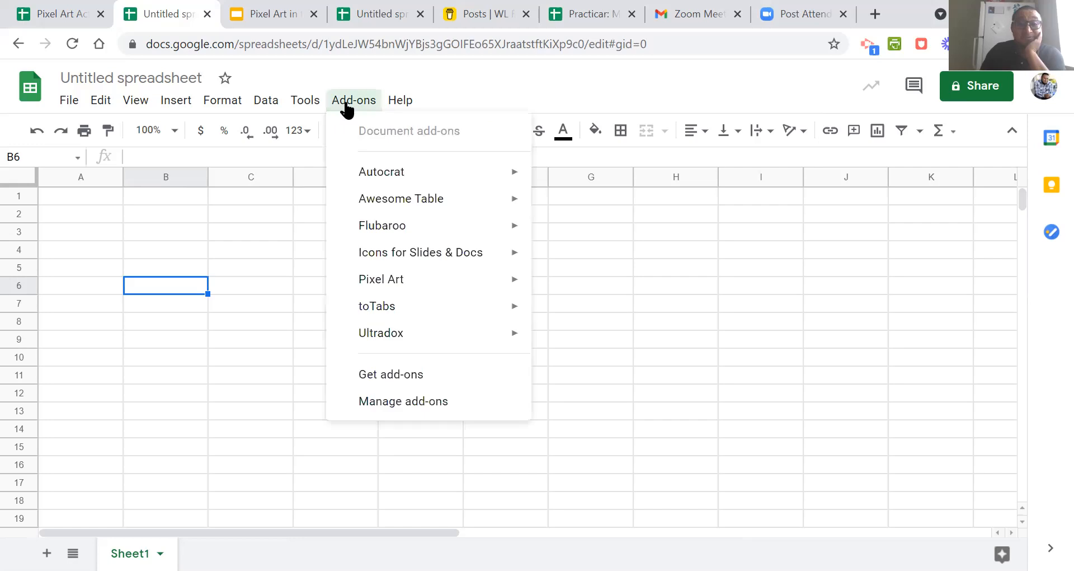
pyautogui.click(440, 375)
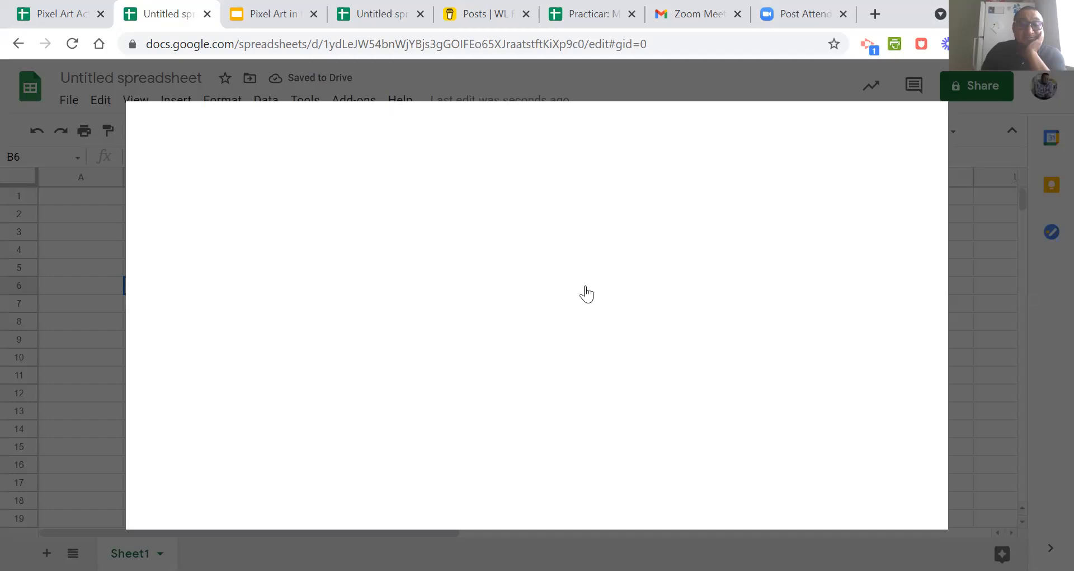
pyautogui.click(924, 129)
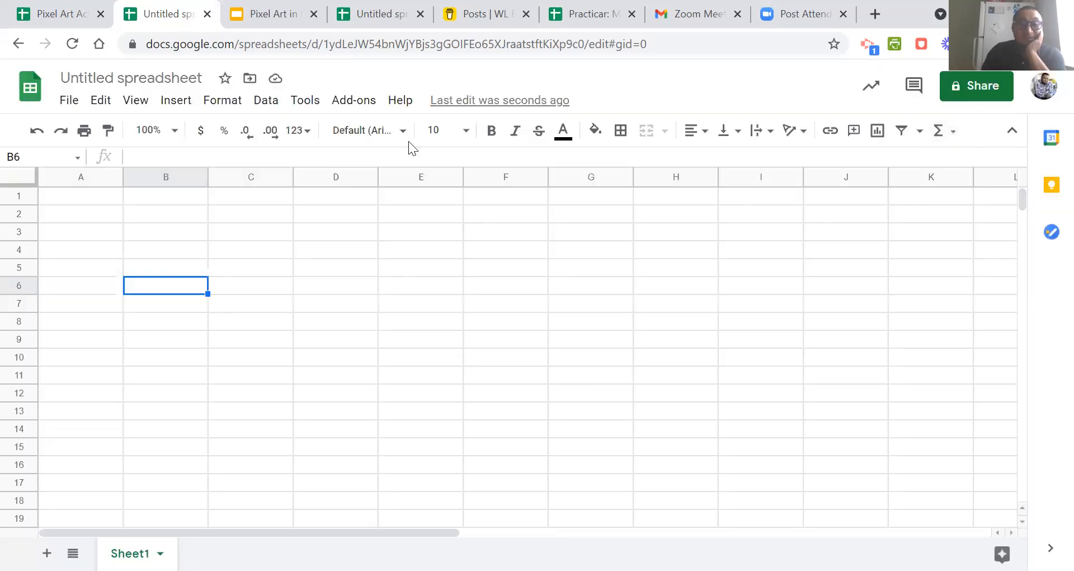
pyautogui.click(361, 106)
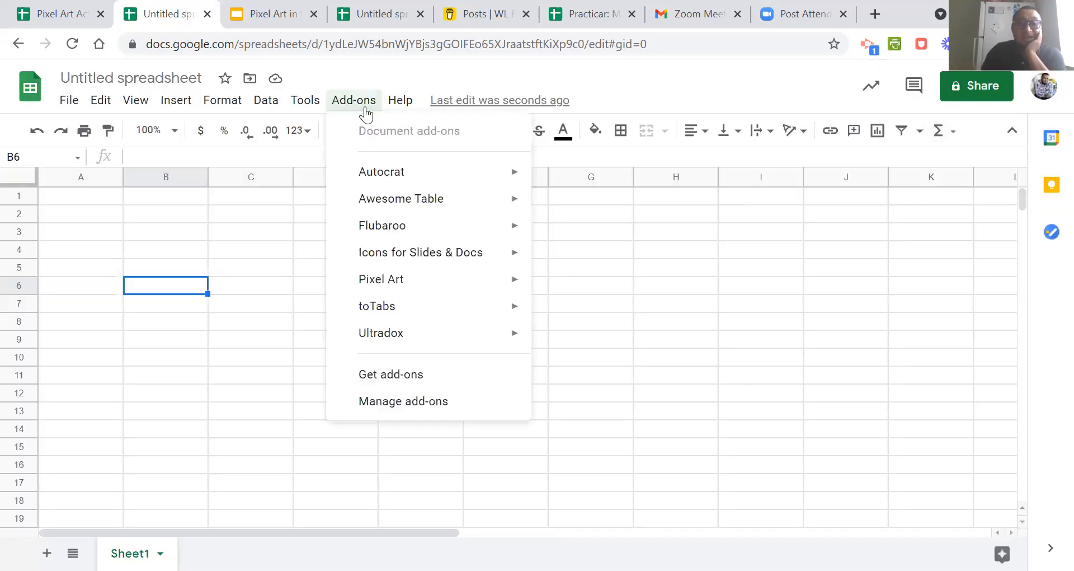
pyautogui.click(412, 375)
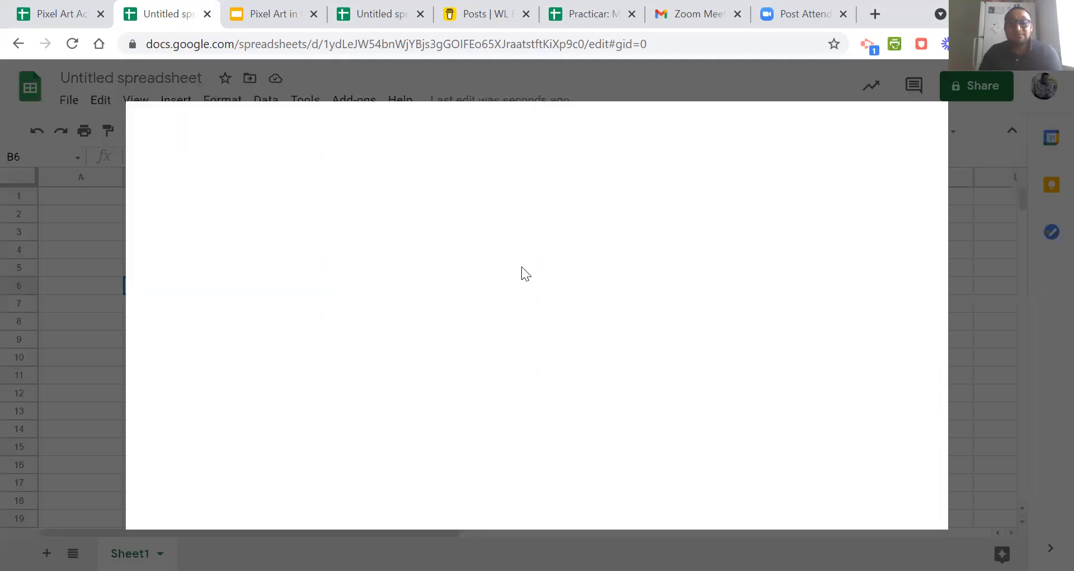
pyautogui.click(541, 130)
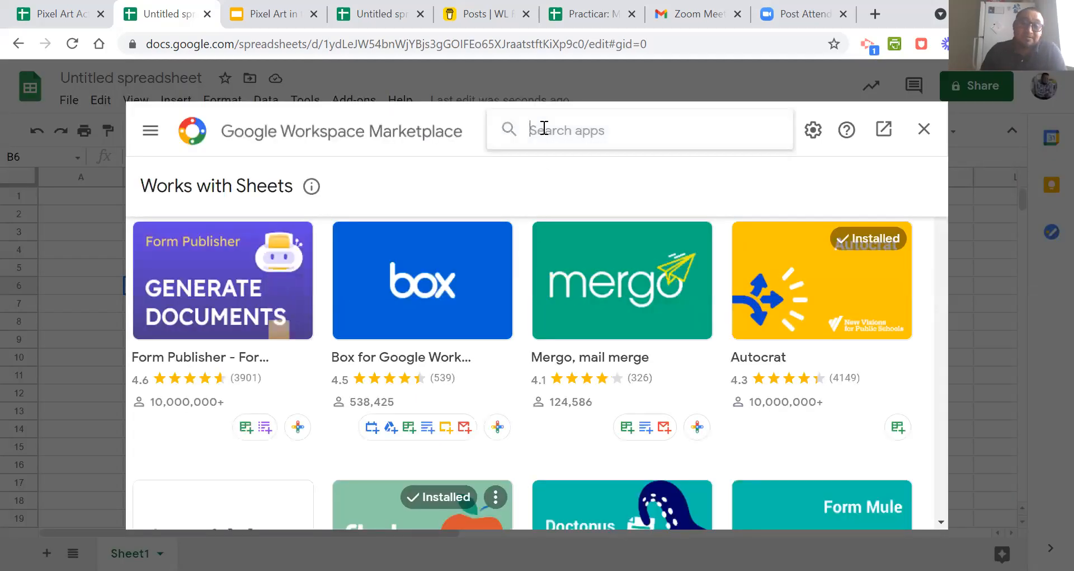
pyautogui.write('pixel art')
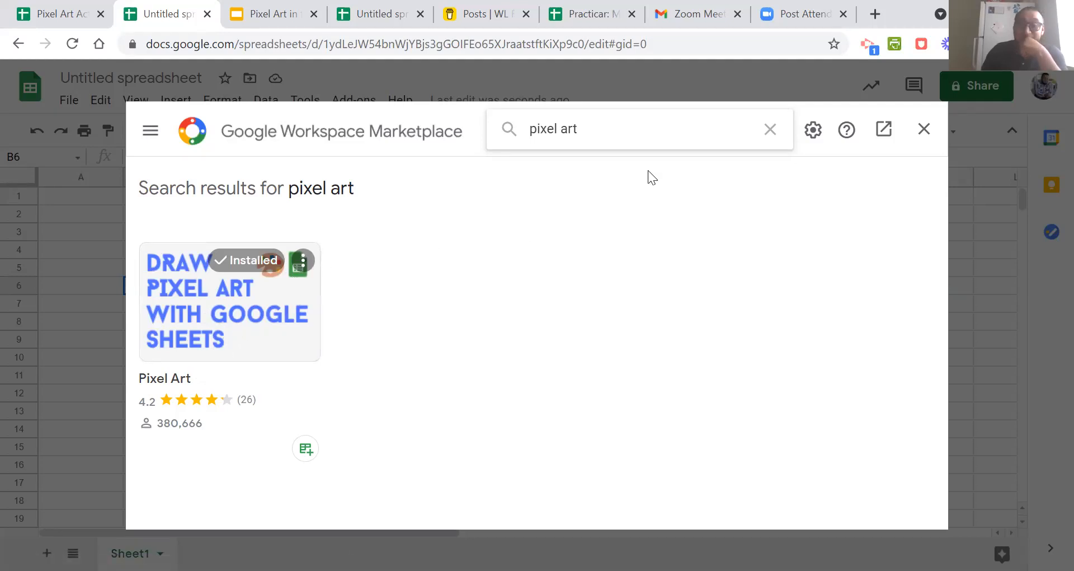
pyautogui.click(924, 129)
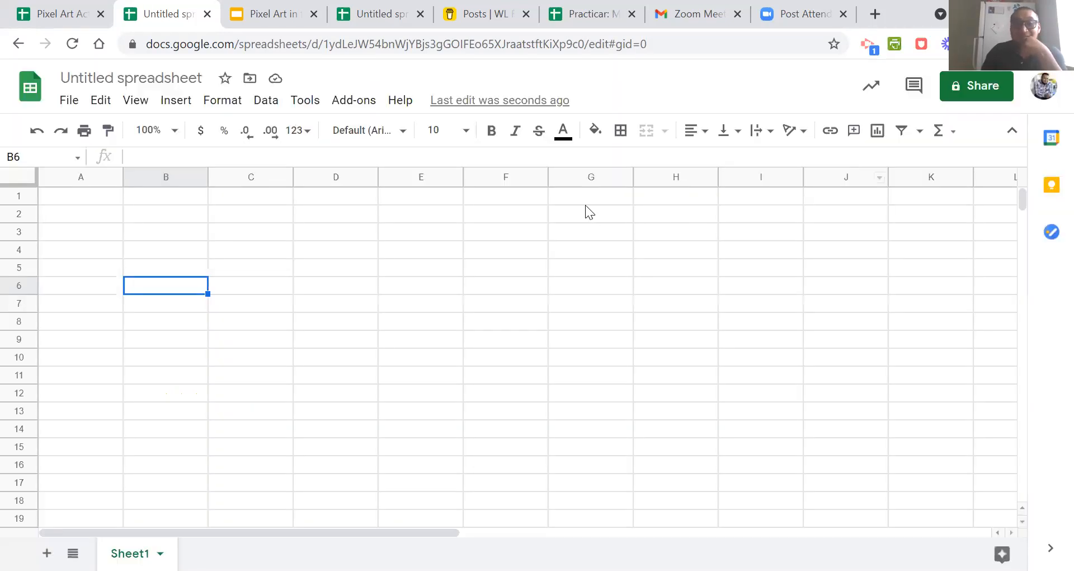
# Reopen the add-on marketplace, repeat the search for "pixel art" and return to the blank sheet.
pyautogui.click(367, 107)
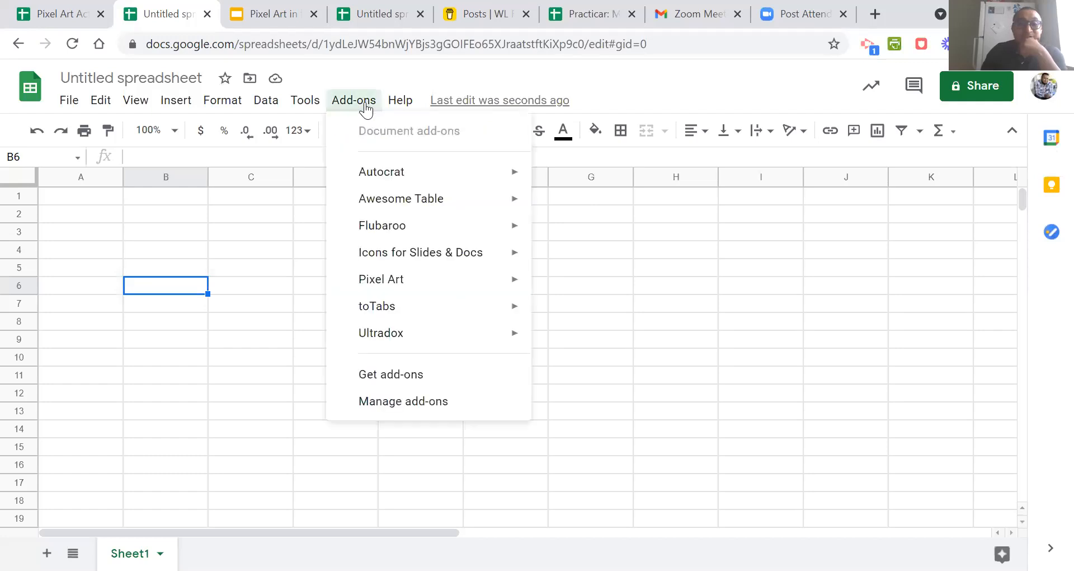
pyautogui.click(400, 380)
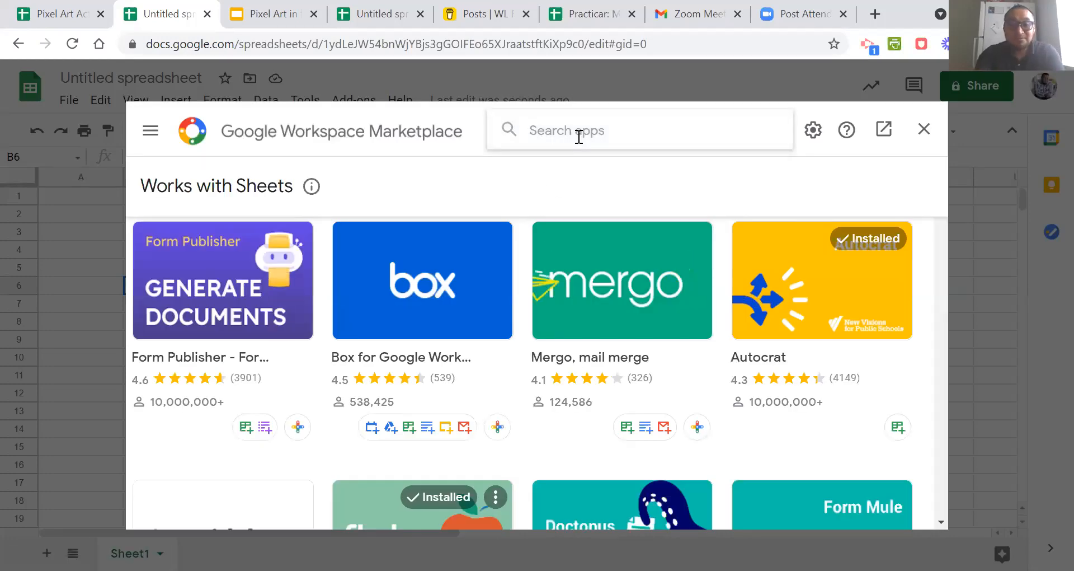
pyautogui.write('pixel art')
pyautogui.press('Return')
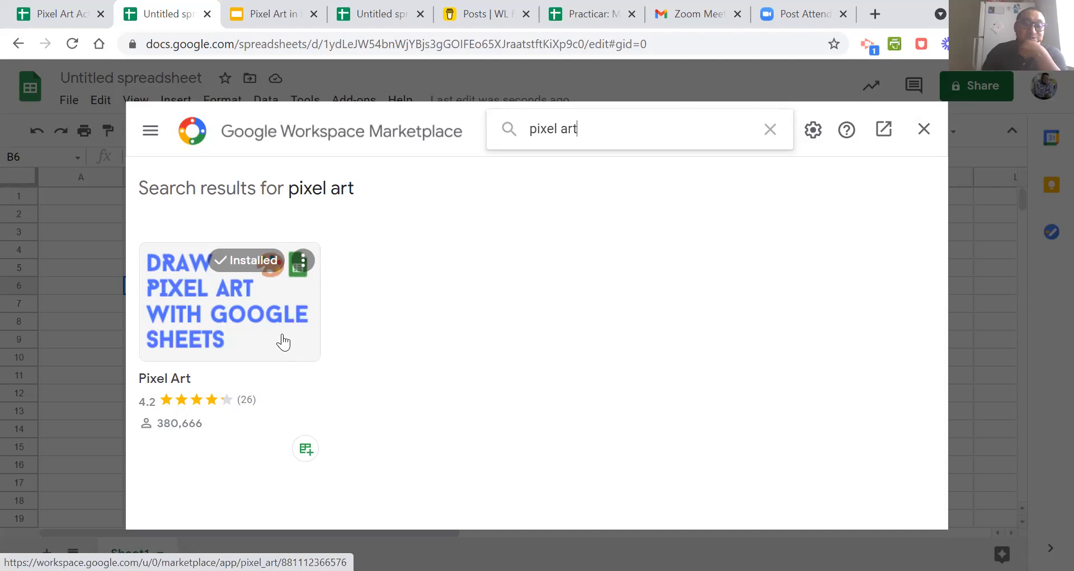
pyautogui.click(924, 133)
pyautogui.click(632, 282)
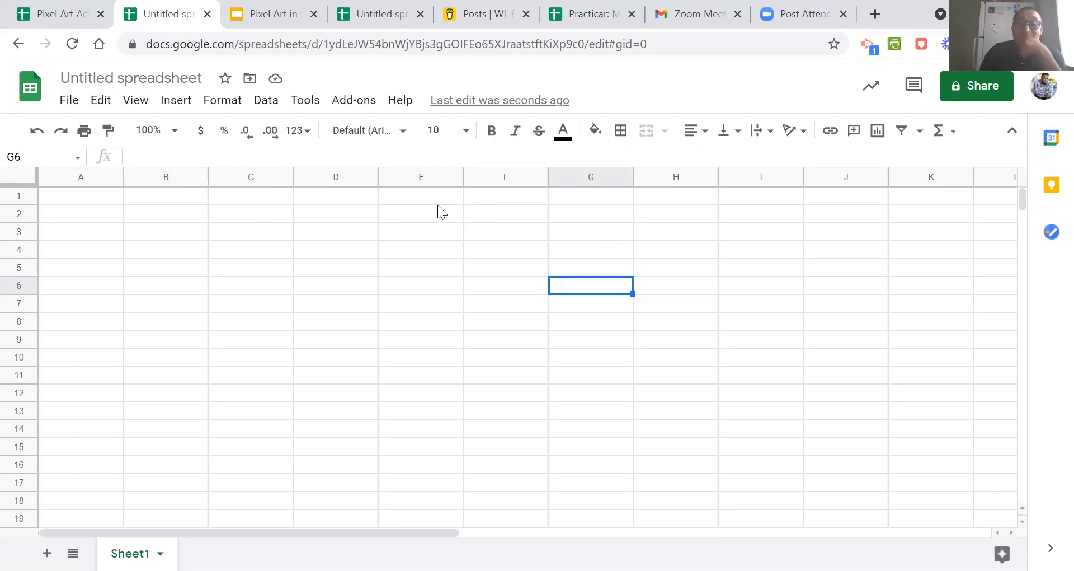
# Open the Pixel Art add-on and upload the image spiderman2.jpg.
pyautogui.click(364, 106)
pyautogui.moveTo(404, 287)
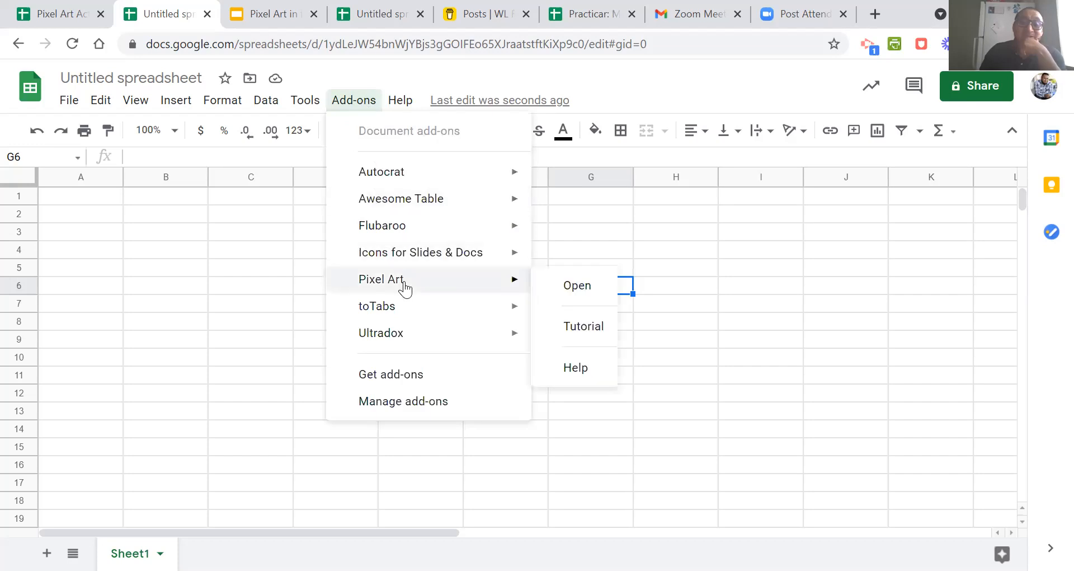
pyautogui.click(570, 289)
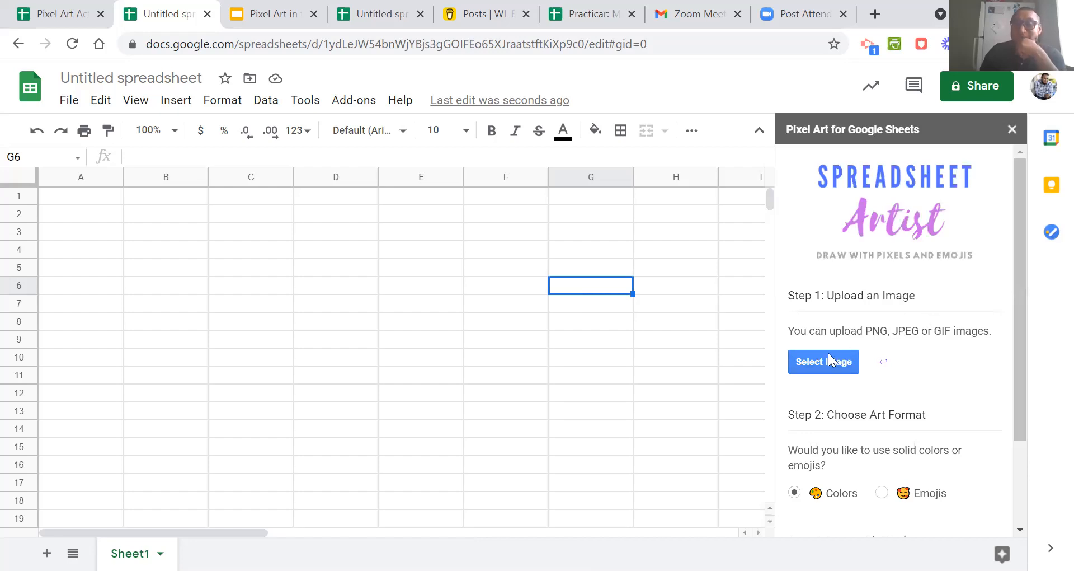
pyautogui.click(835, 365)
pyautogui.write('spi')
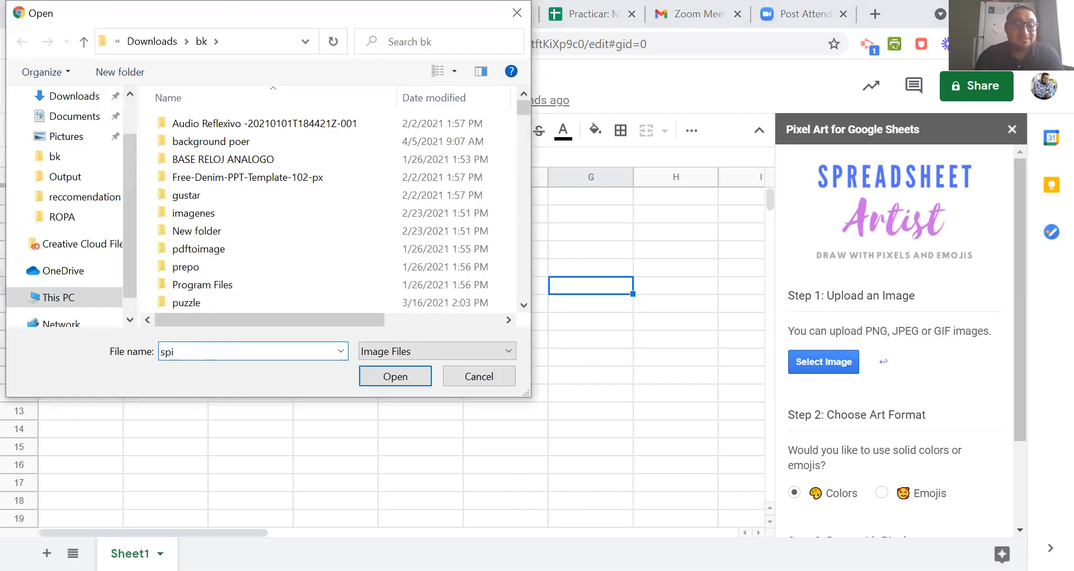
pyautogui.click(226, 389)
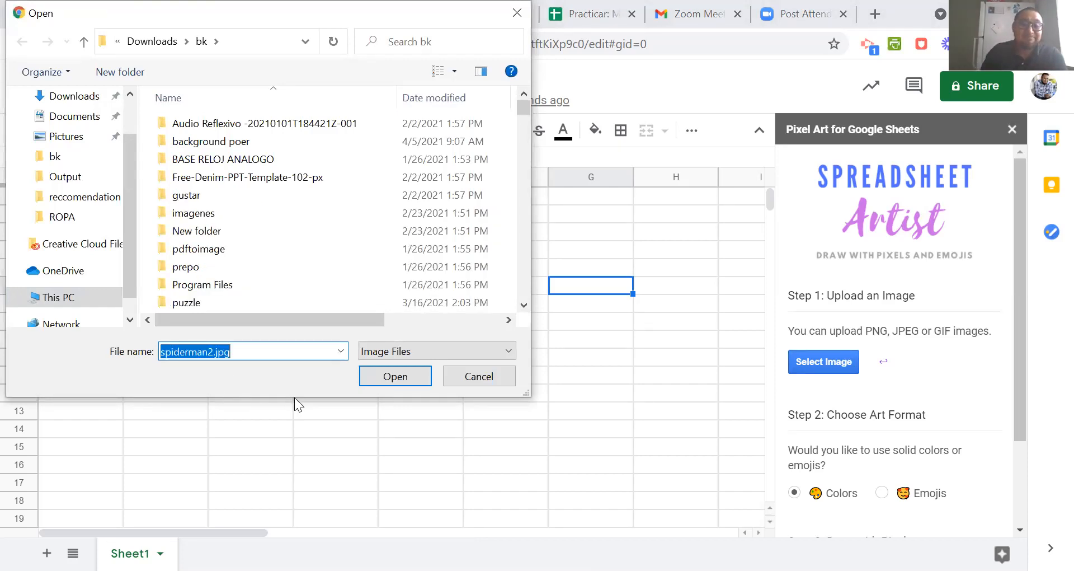
pyautogui.click(398, 382)
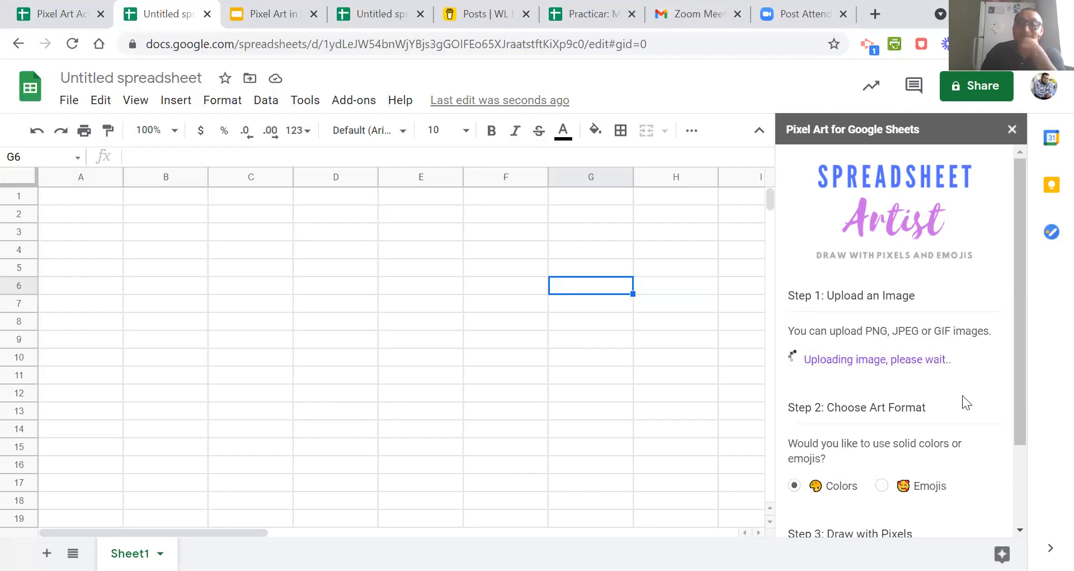
# Draw the uploaded image as pixel art using the solid Colors format.
pyautogui.scroll(-2, 962, 395)
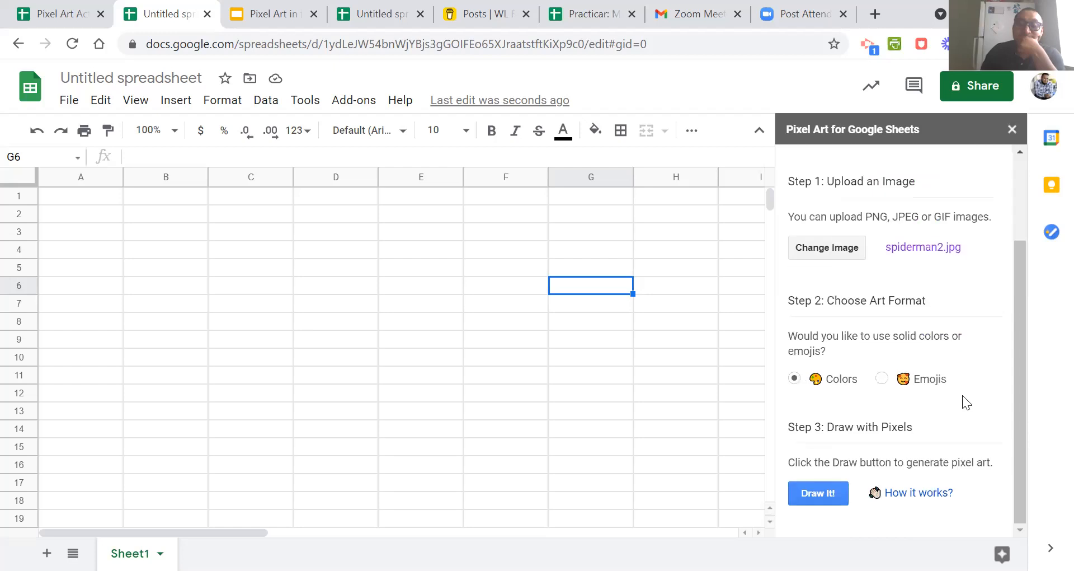
pyautogui.click(819, 495)
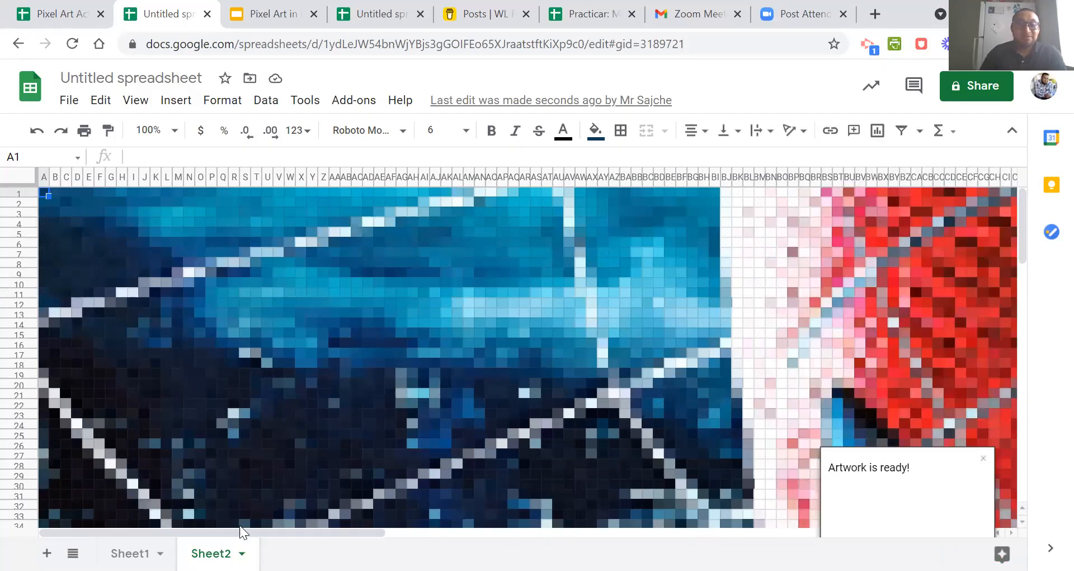
pyautogui.moveTo(306, 531); pyautogui.dragTo(267, 536)
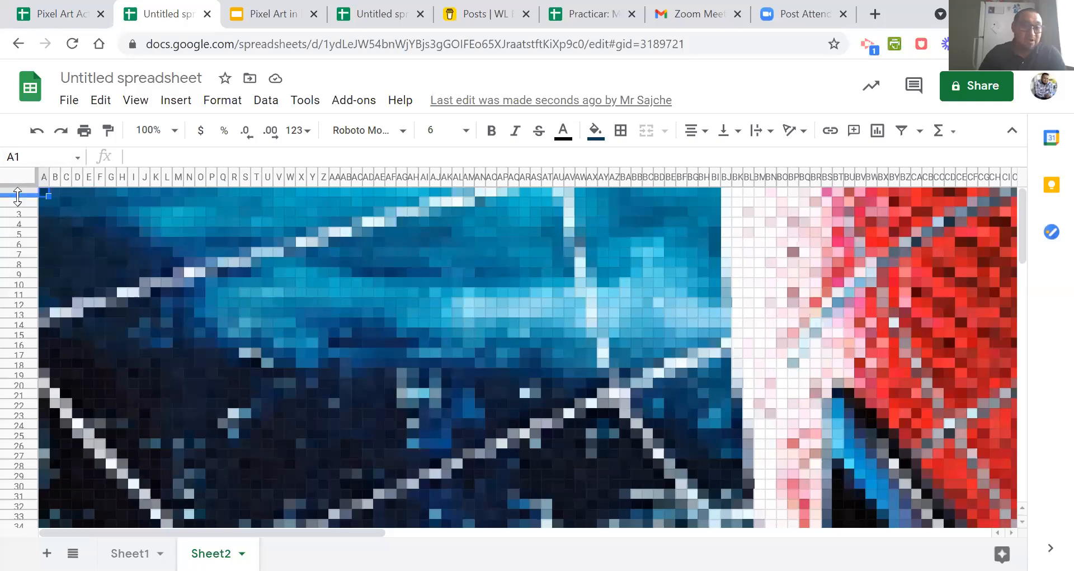
pyautogui.click(98, 215)
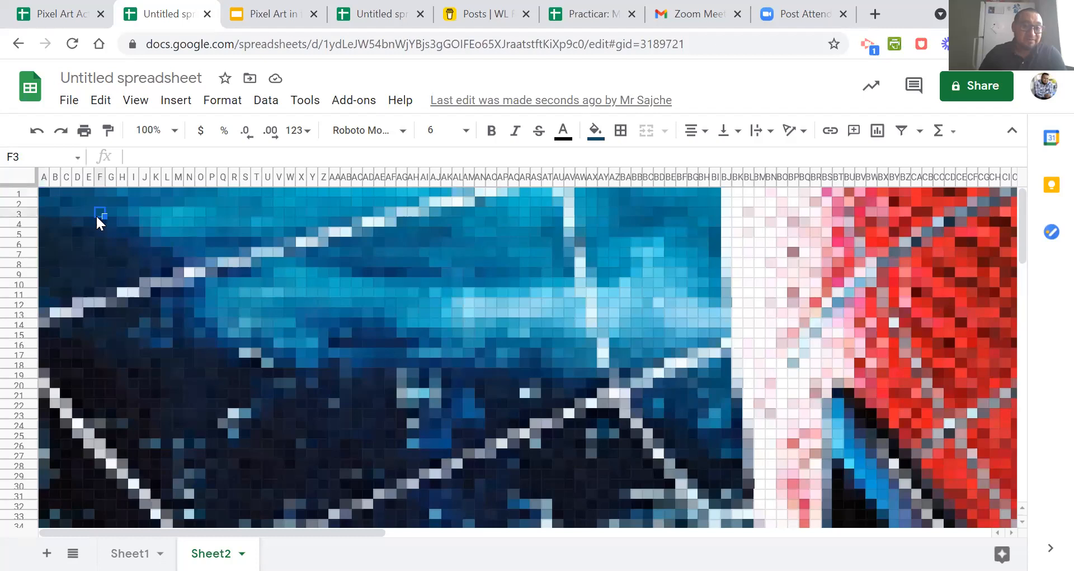
# Shrink the width of all columns and the height of all rows in Sheet2 until the whole picture fits in view.
pyautogui.click(19, 178)
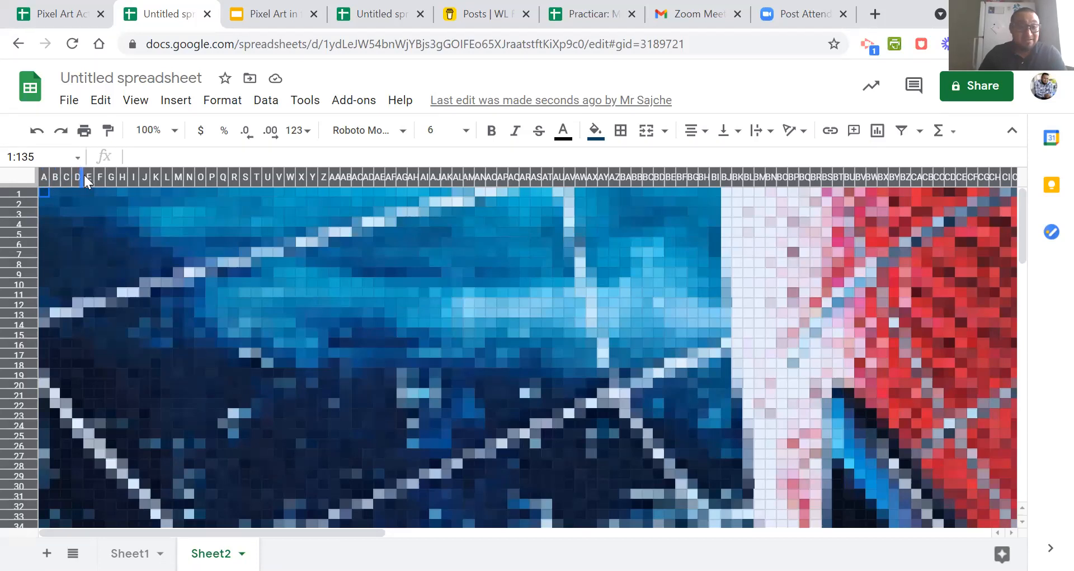
pyautogui.moveTo(69, 173); pyautogui.dragTo(51, 179)
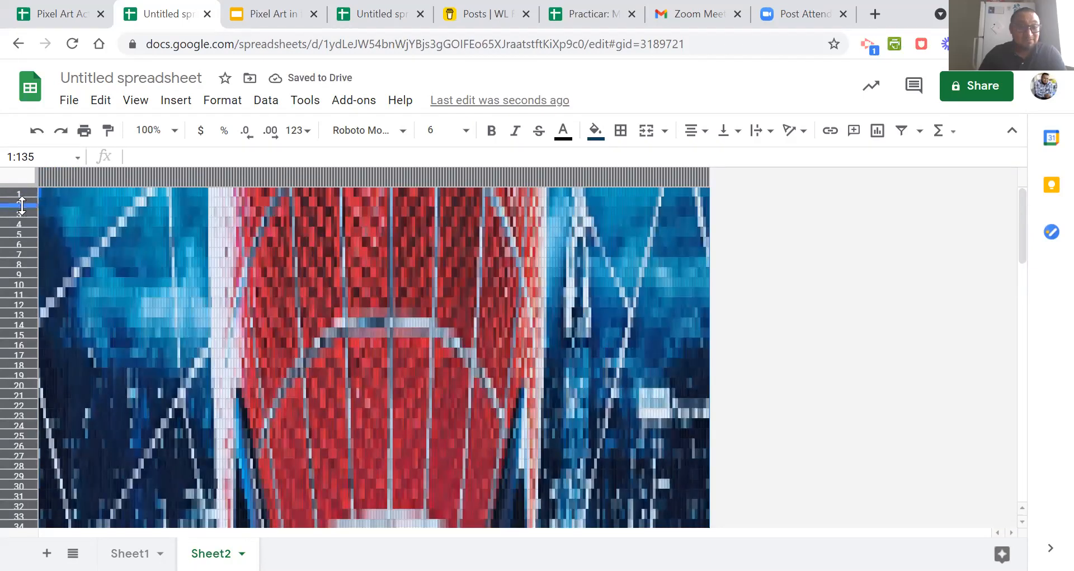
pyautogui.moveTo(21, 205); pyautogui.dragTo(22, 174)
pyautogui.click(830, 347)
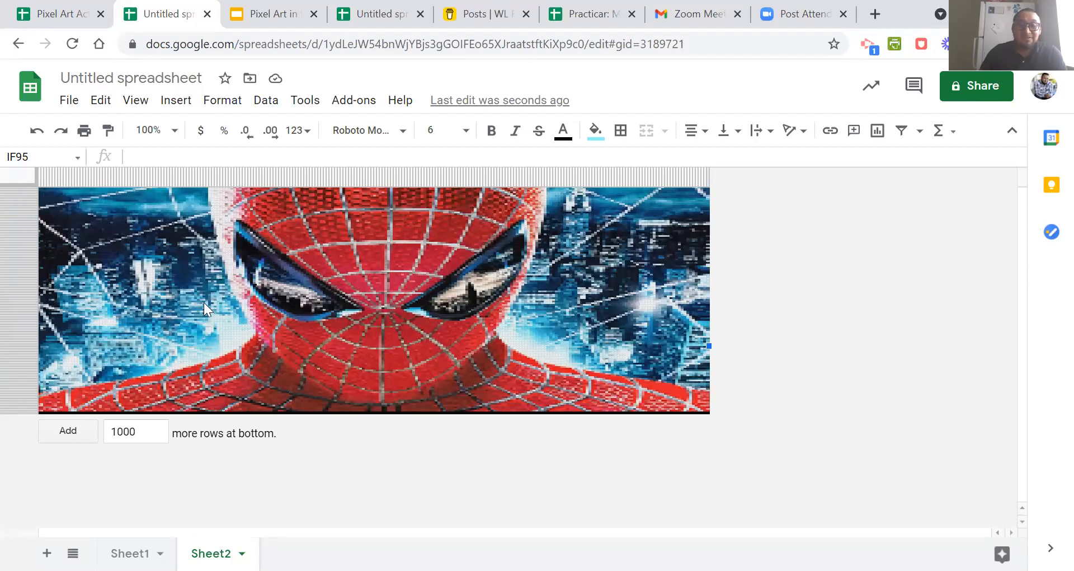
# Copy the entire pixel art grid of Sheet2.
pyautogui.click(22, 176)
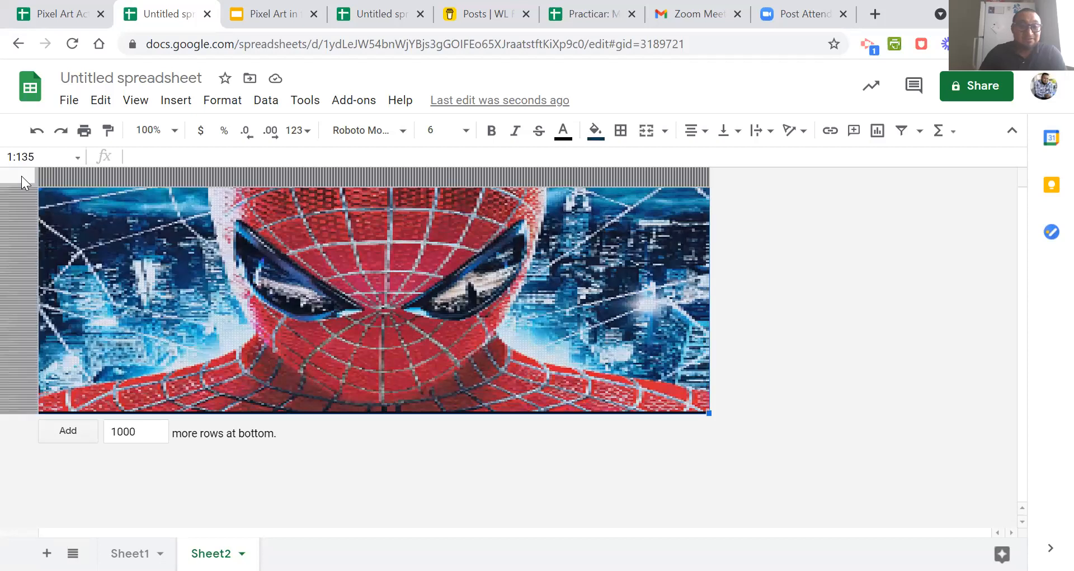
pyautogui.rightClick(62, 204)
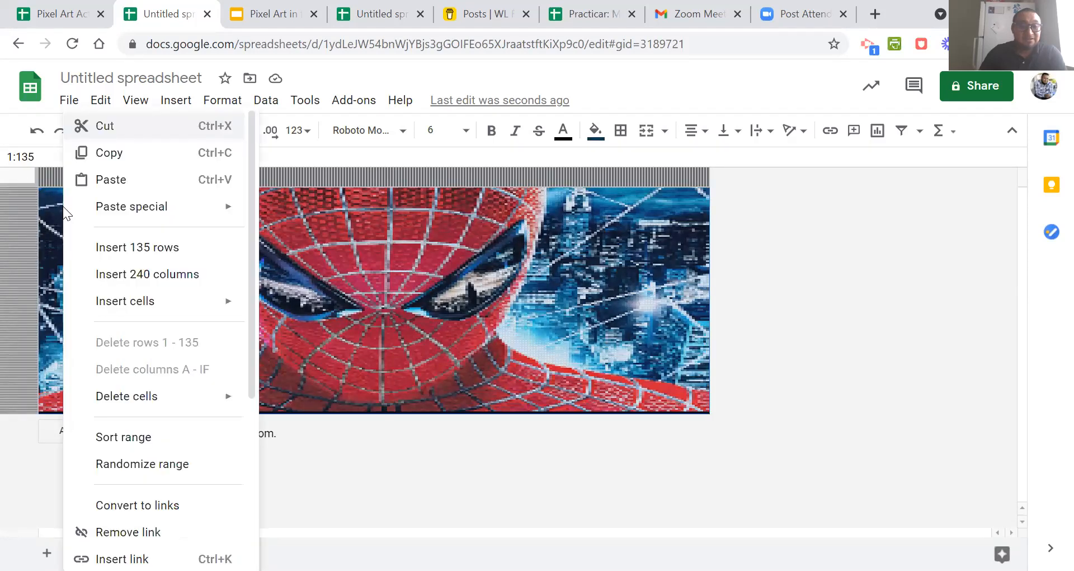
pyautogui.click(124, 159)
# Narrow column A of Sheet1 to about half its width and paste the copied pixel art starting at cell C3.
pyautogui.click(130, 552)
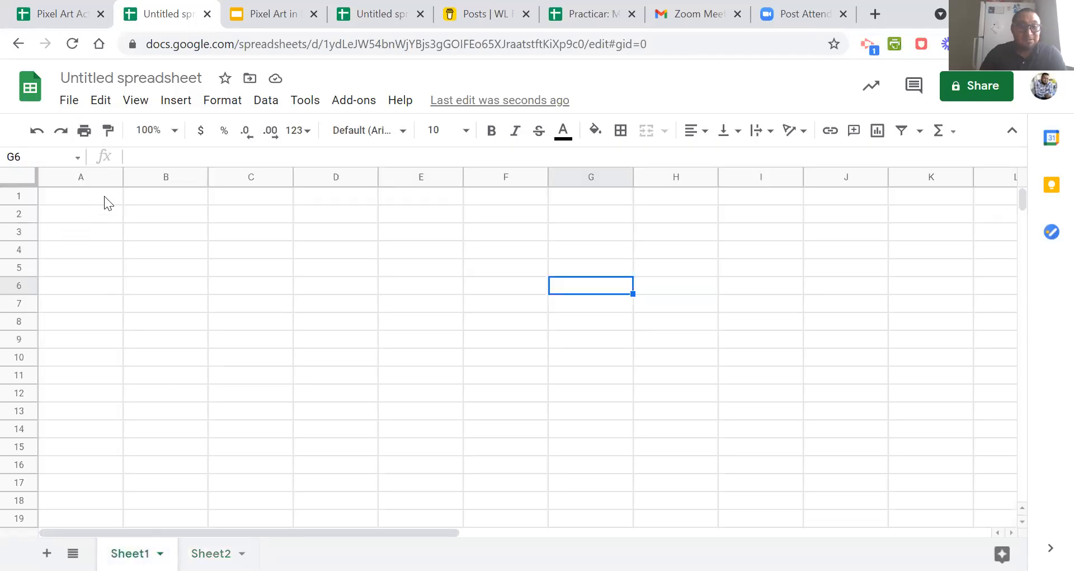
pyautogui.click(78, 199)
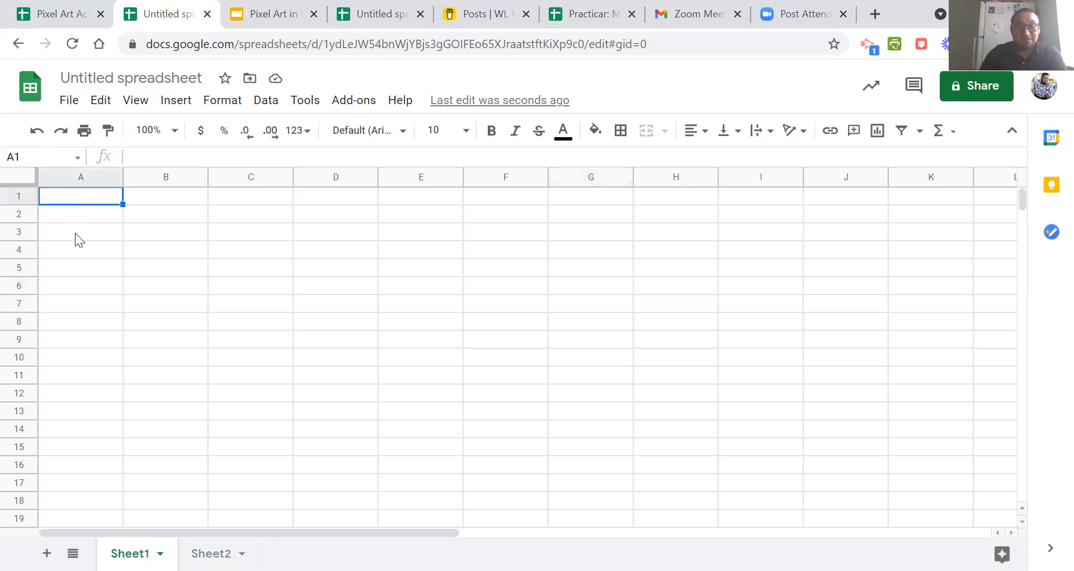
pyautogui.moveTo(123, 170); pyautogui.dragTo(81, 170)
pyautogui.click(120, 198)
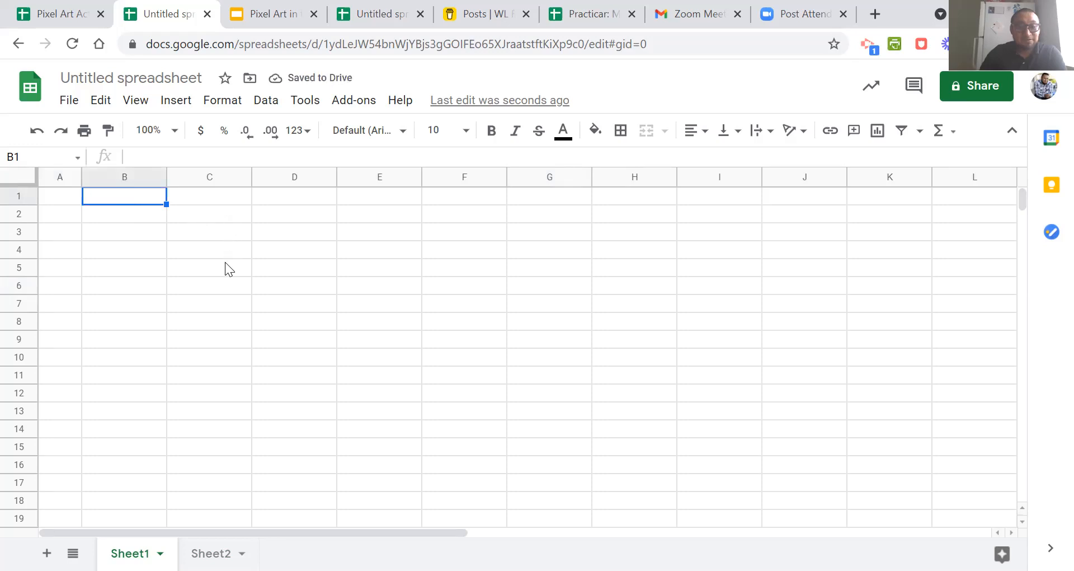
pyautogui.click(212, 234)
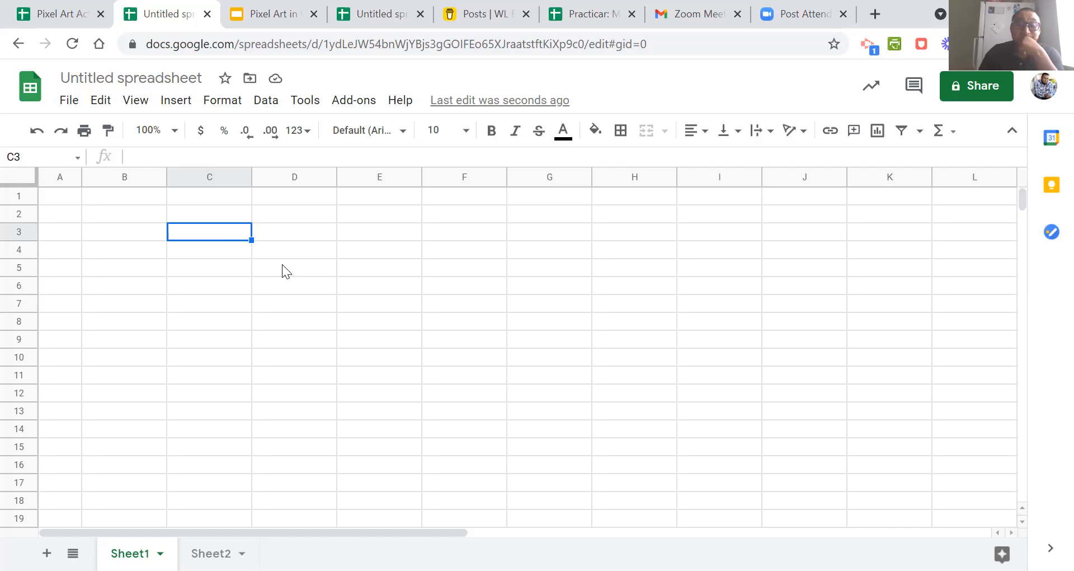
pyautogui.hotkey('ctrl', 'v')
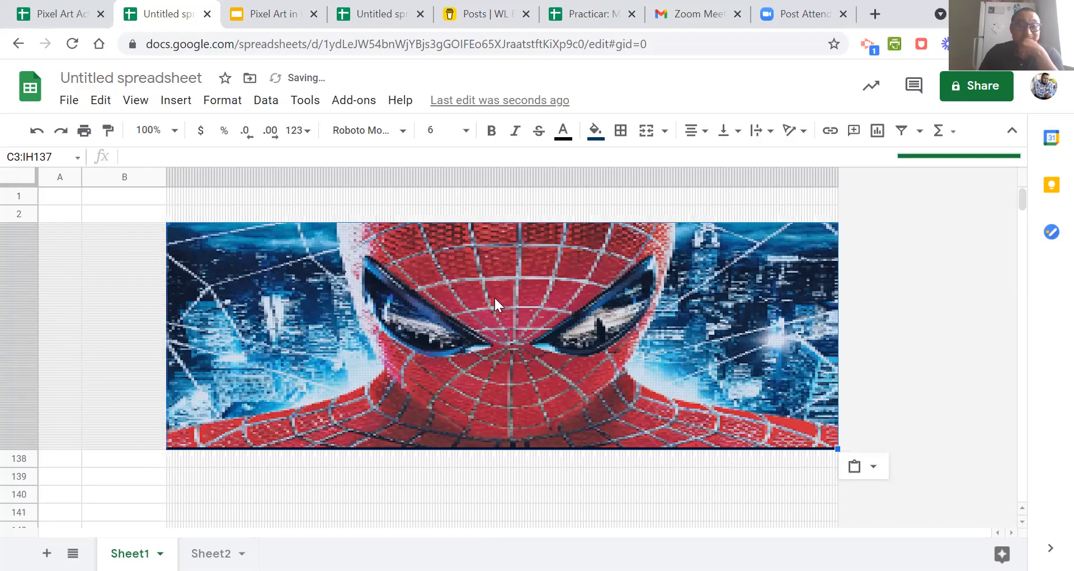
# Set the sheet zoom to 200% and merge cells A3:A13 beside the artwork.
pyautogui.click(58, 226)
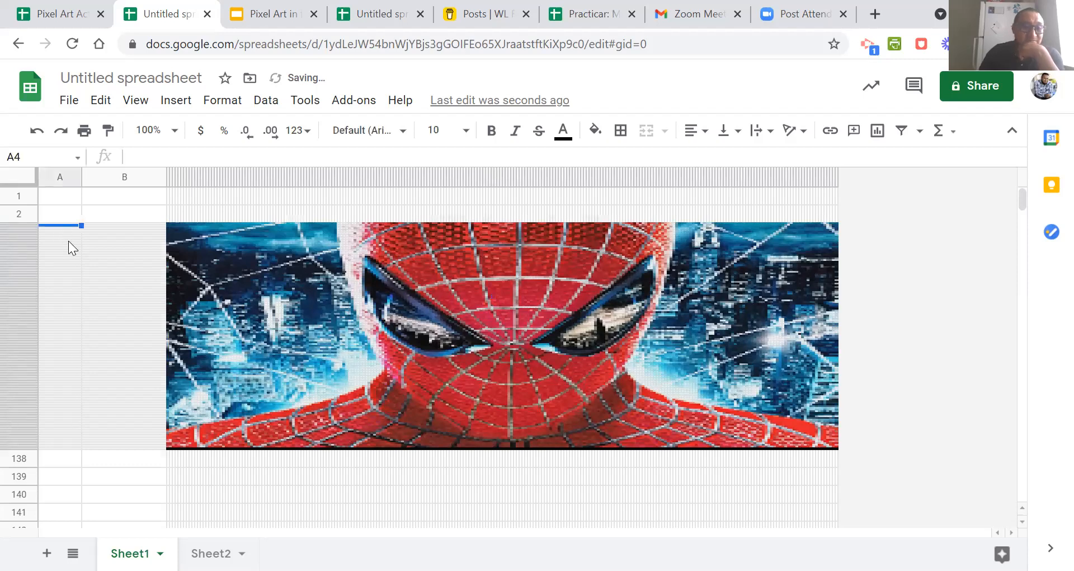
pyautogui.click(175, 132)
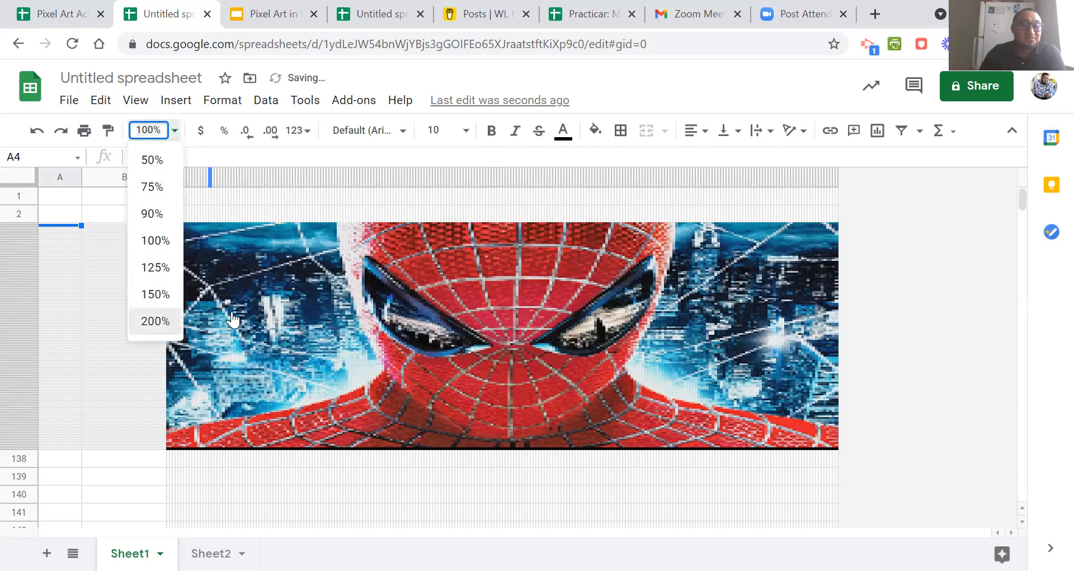
pyautogui.click(157, 320)
pyautogui.click(168, 311)
pyautogui.click(132, 262)
pyautogui.click(132, 267)
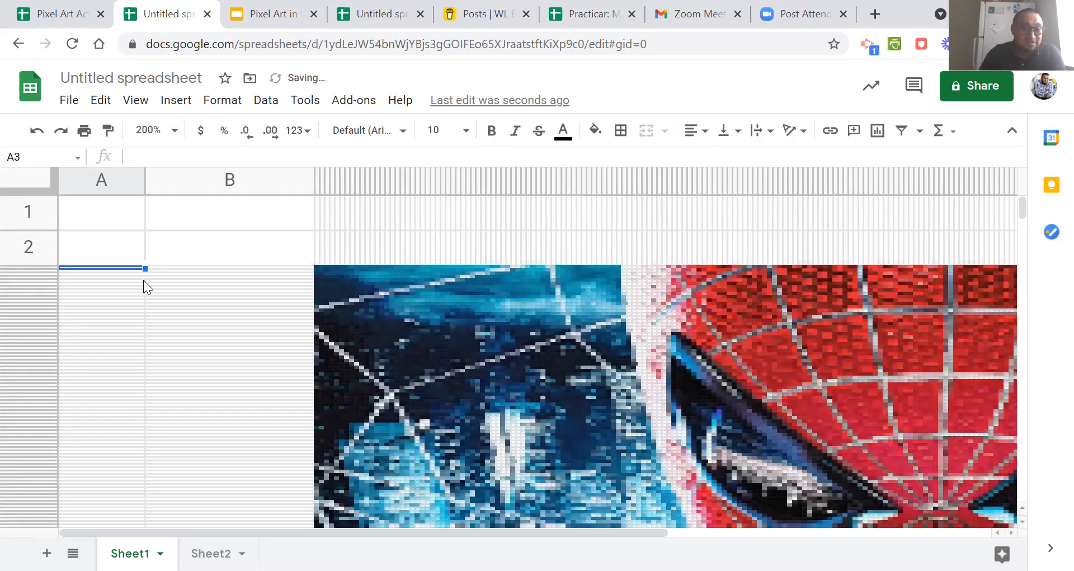
pyautogui.moveTo(145, 268); pyautogui.dragTo(146, 302)
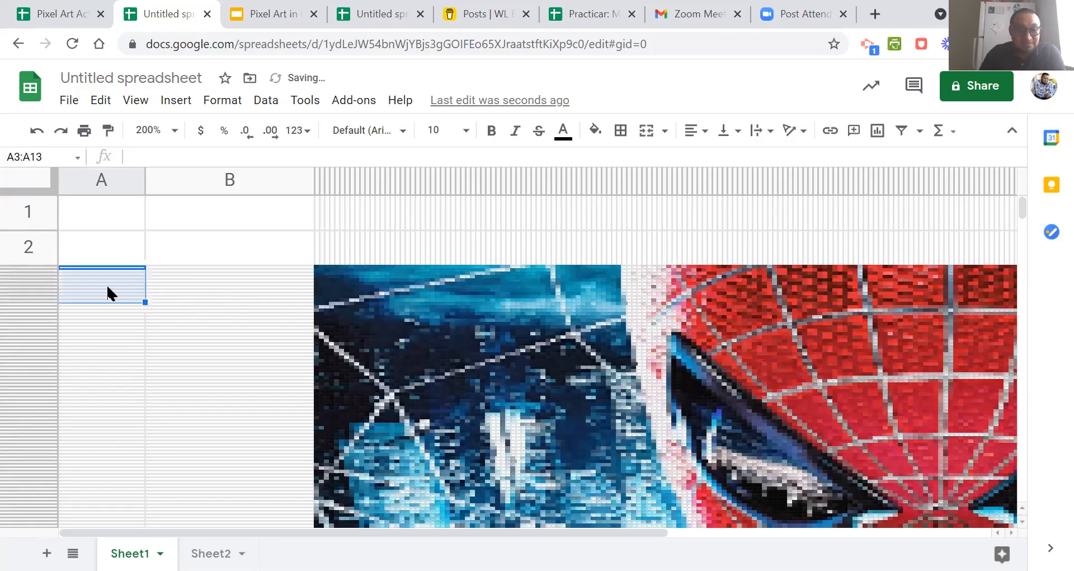
pyautogui.click(647, 132)
pyautogui.click(222, 295)
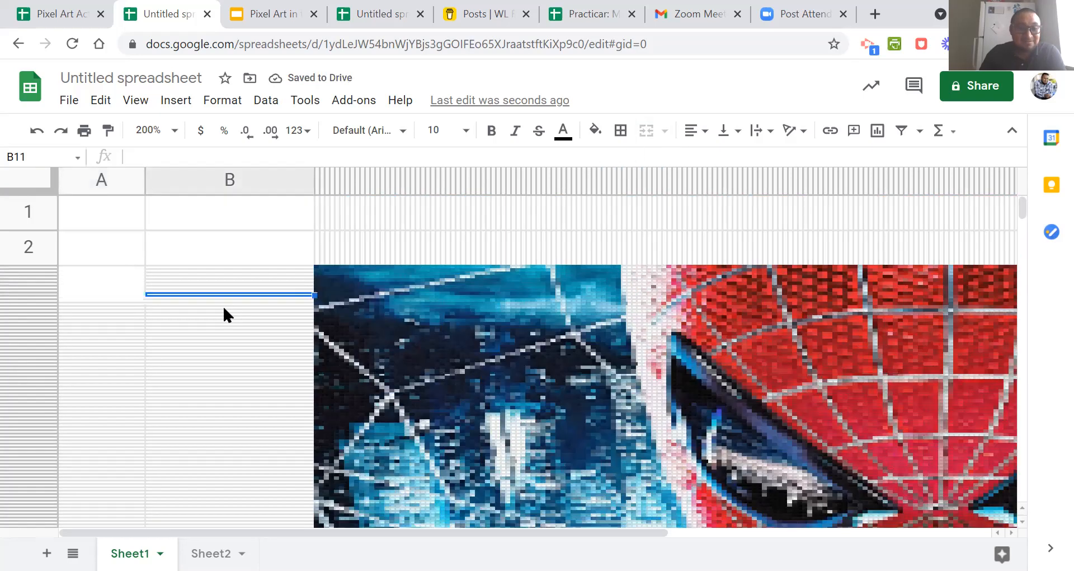
# Fill the merged cell pattern from A3:A13 down column A through row 145.
pyautogui.click(117, 281)
pyautogui.moveTo(143, 302); pyautogui.dragTo(195, 280)
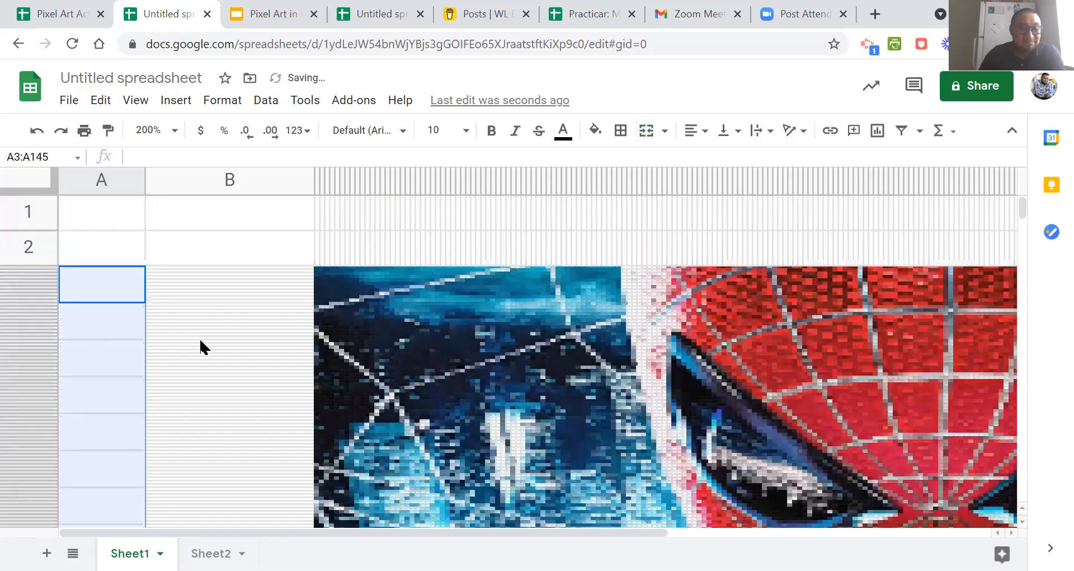
pyautogui.click(199, 337)
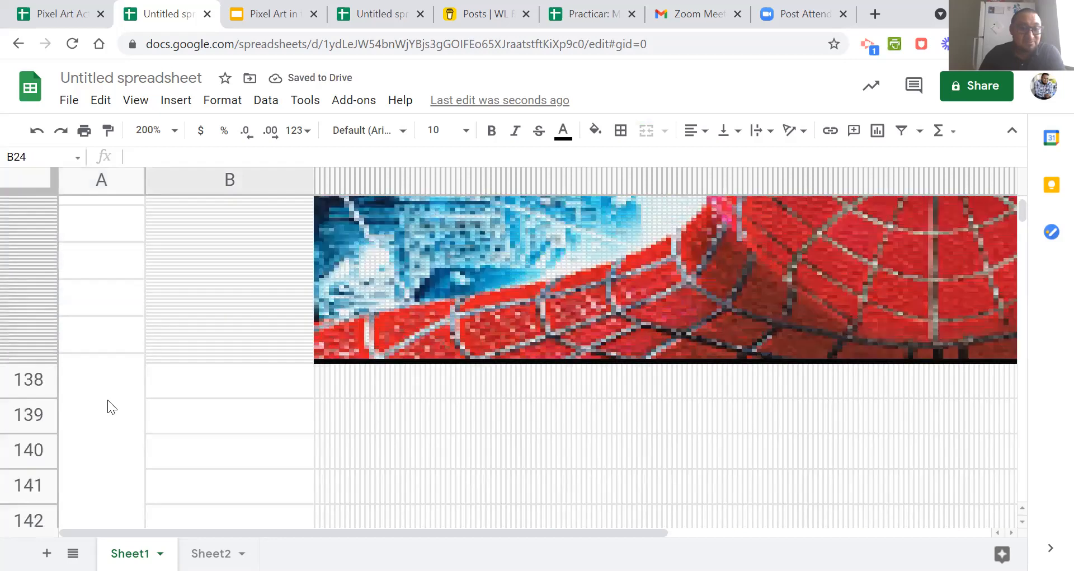
# Unmerge the range A135:A145 at the lower edge of the artwork.
pyautogui.click(107, 399)
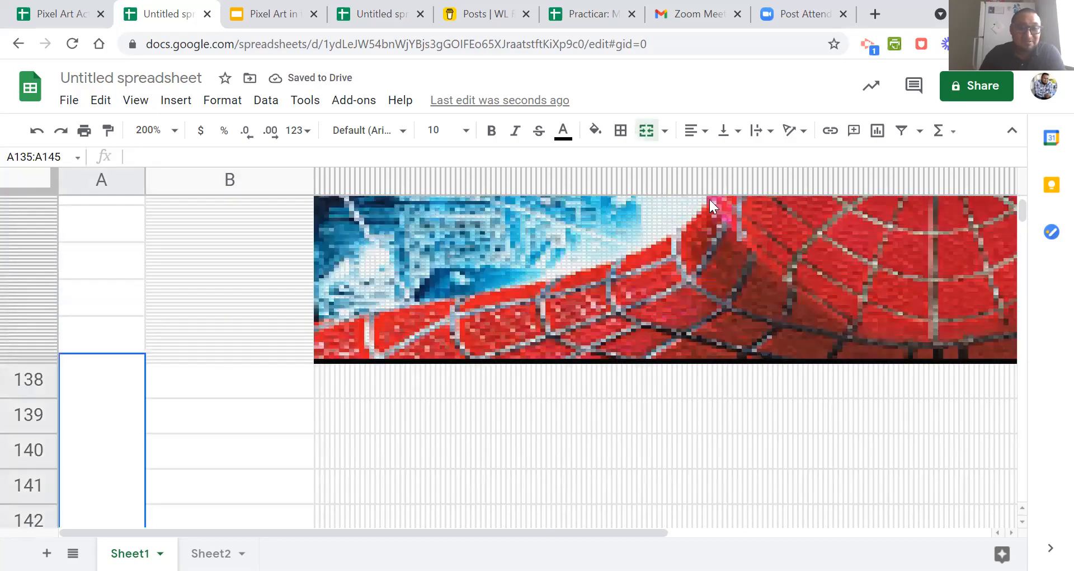
pyautogui.click(648, 138)
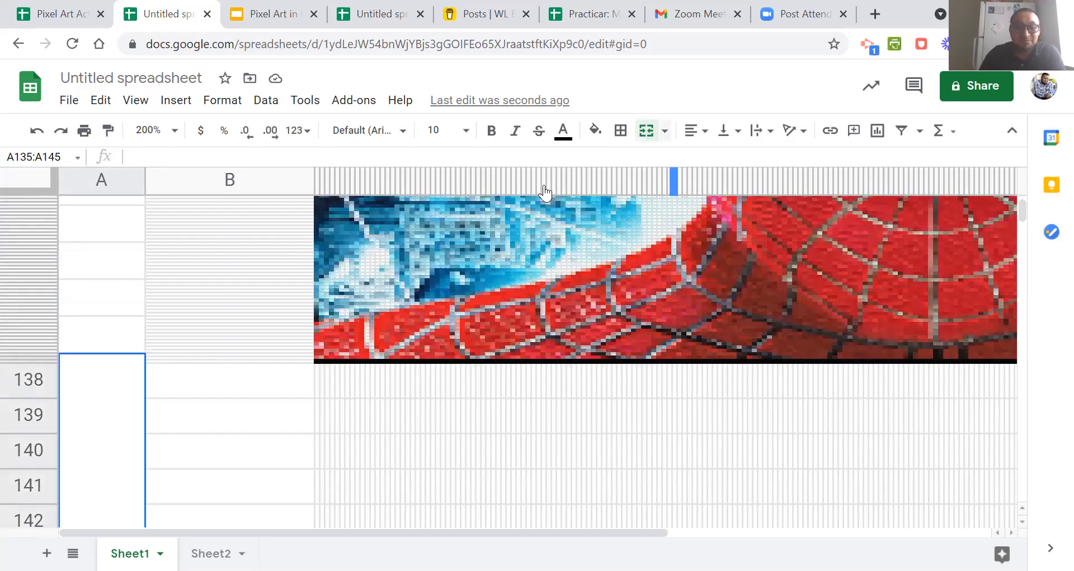
pyautogui.click(180, 318)
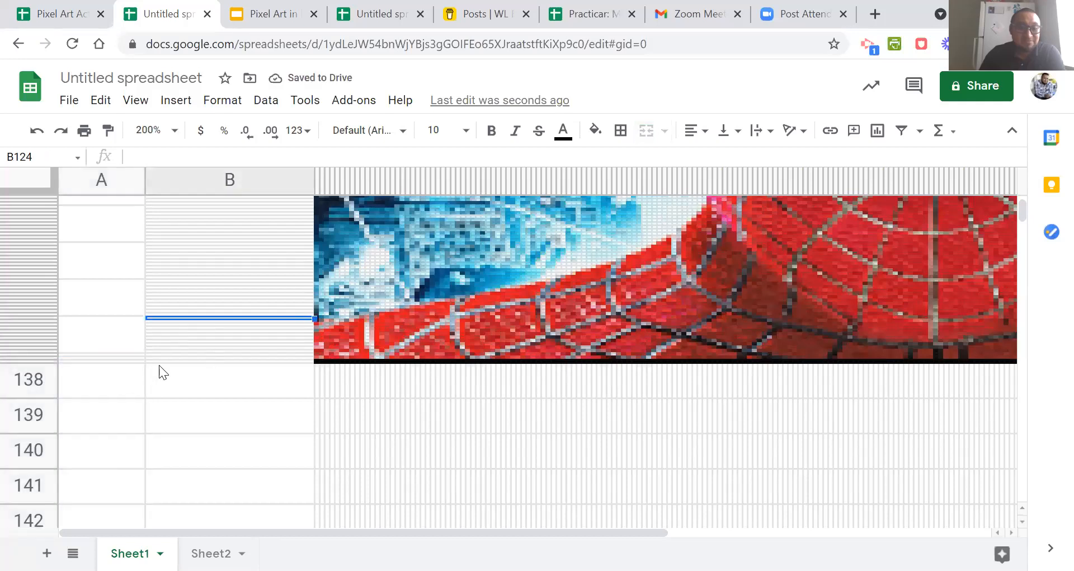
# Copy column A with its merged cells onto column B and check the cells down to the artwork's lower edge.
pyautogui.scroll(10, 101, 182)
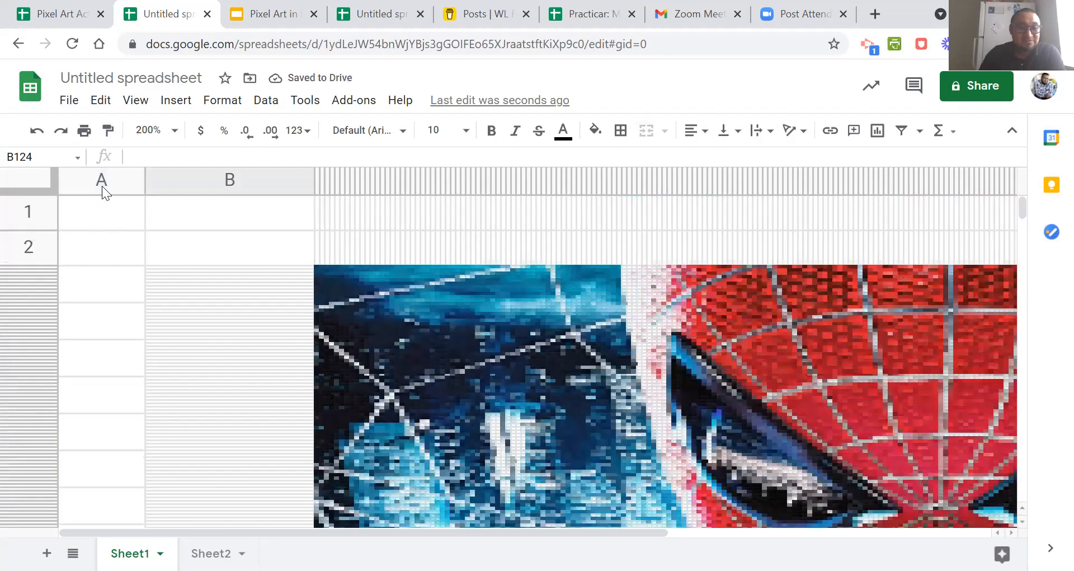
pyautogui.rightClick(101, 182)
pyautogui.click(142, 152)
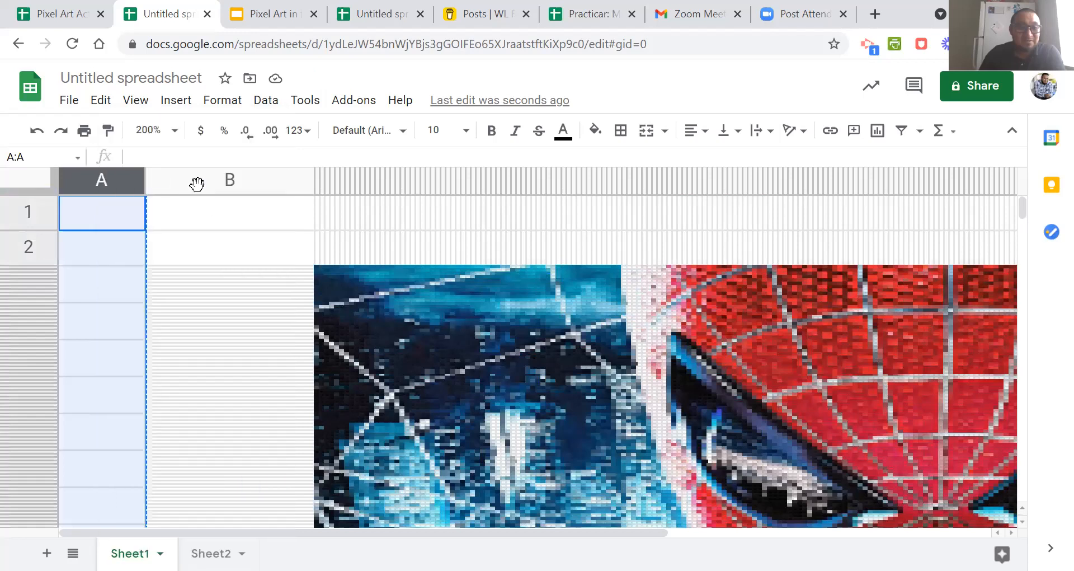
pyautogui.rightClick(196, 179)
pyautogui.click(247, 182)
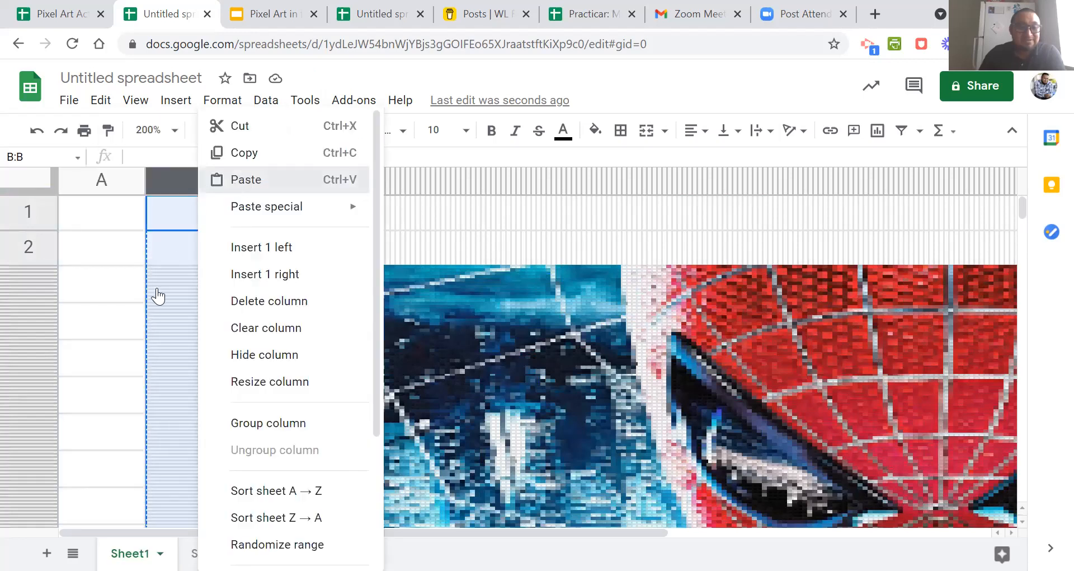
pyautogui.scroll(-5, 140, 348)
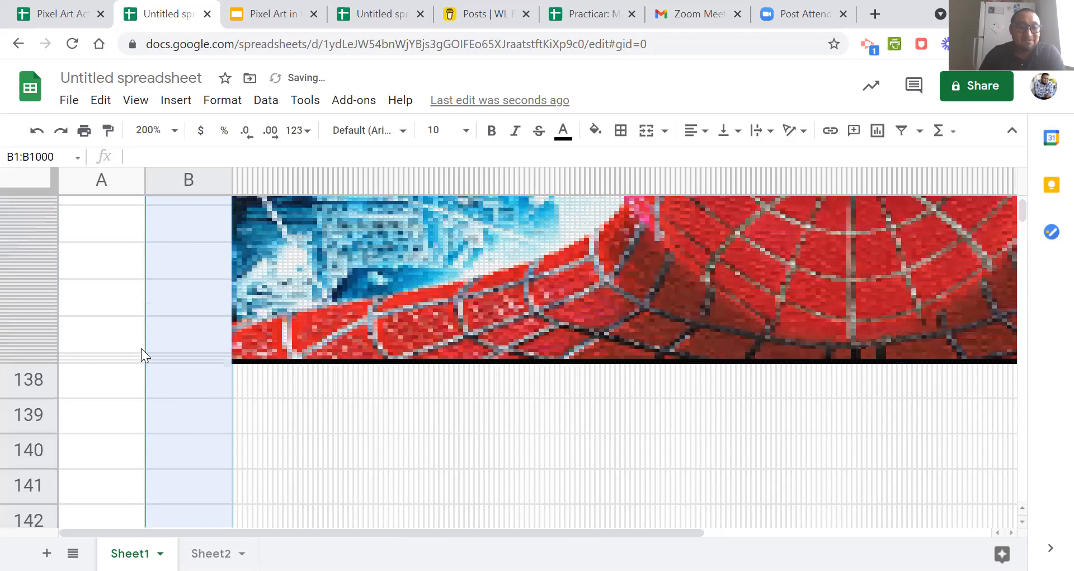
pyautogui.scroll(5, 141, 348)
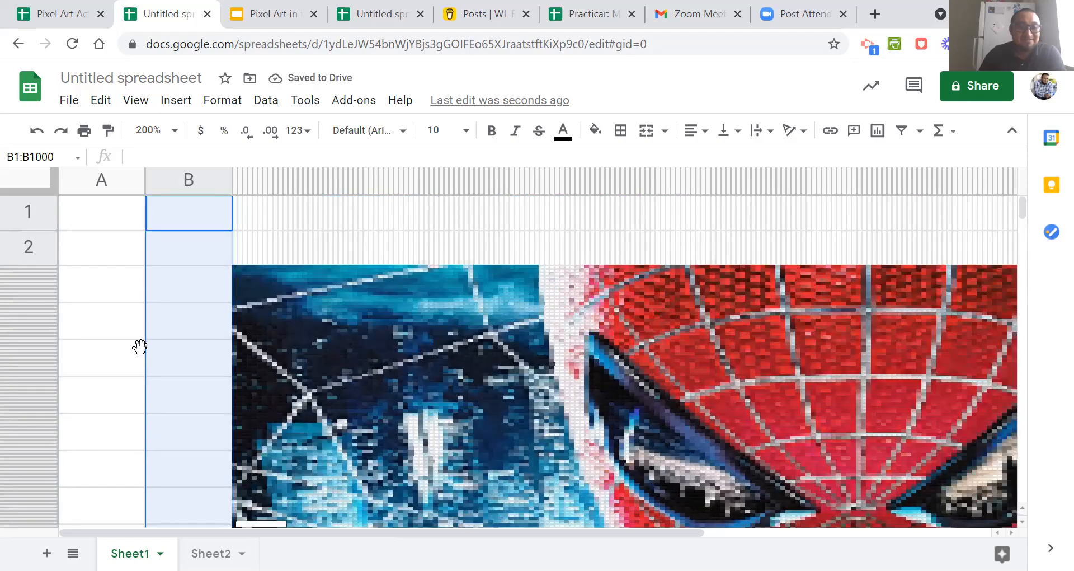
pyautogui.scroll(-1, 141, 348)
pyautogui.click(141, 348)
pyautogui.scroll(1, 140, 336)
# Enter 1, 2 and 3 in column A from A2 downward, and set the sheet zoom to 100%.
pyautogui.click(106, 256)
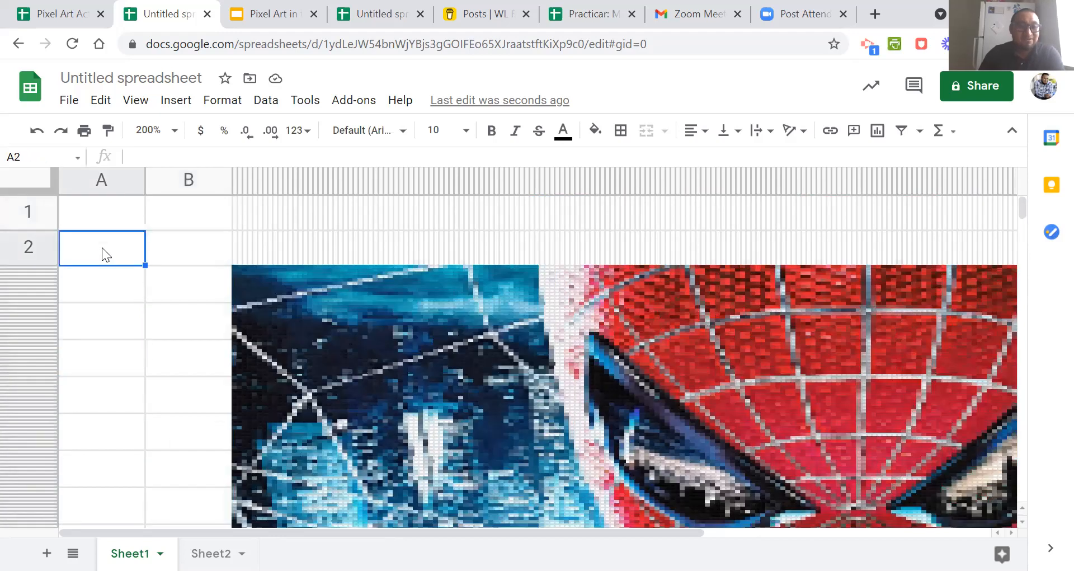
pyautogui.write('1')
pyautogui.press('Return')
pyautogui.write('2')
pyautogui.press('Return')
pyautogui.write('3')
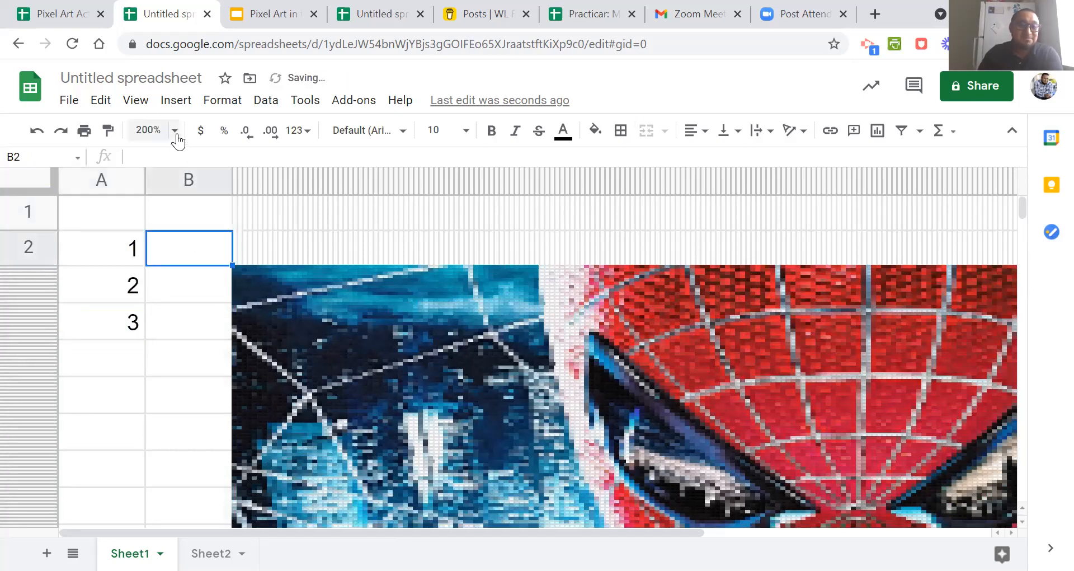
pyautogui.click(175, 129)
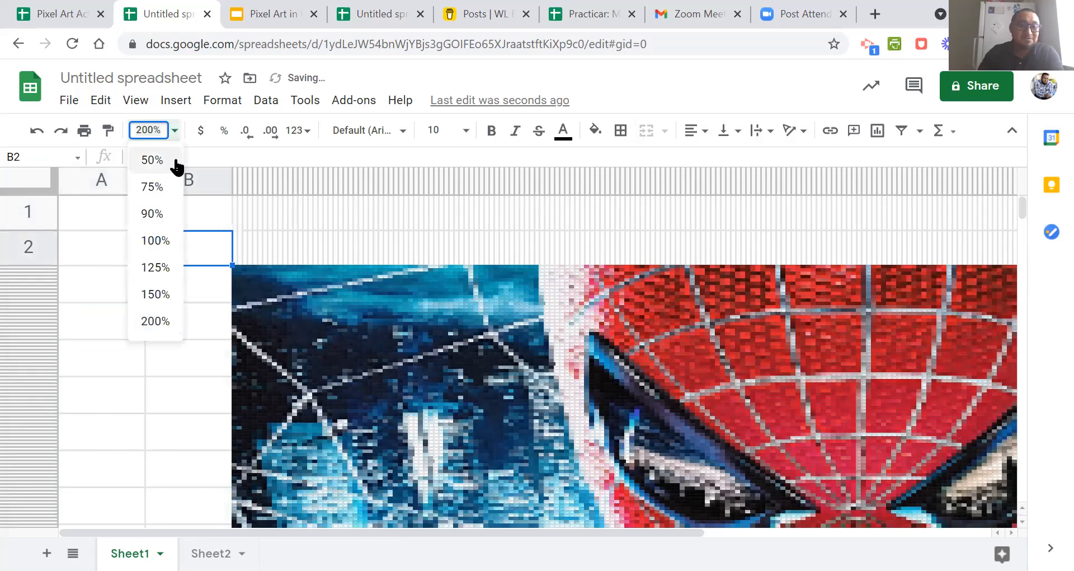
pyautogui.click(164, 242)
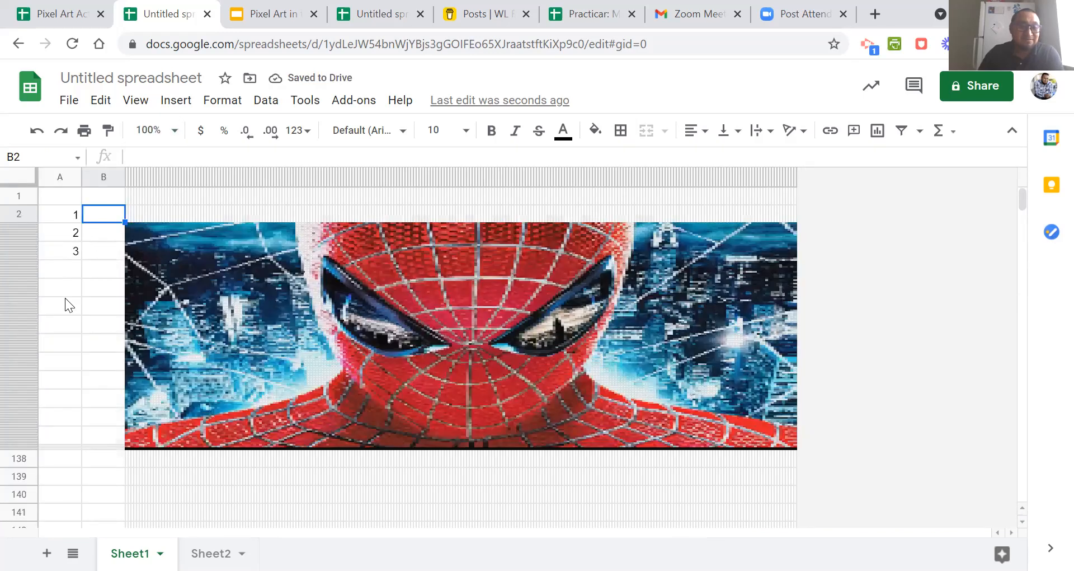
pyautogui.click(66, 269)
pyautogui.click(68, 343)
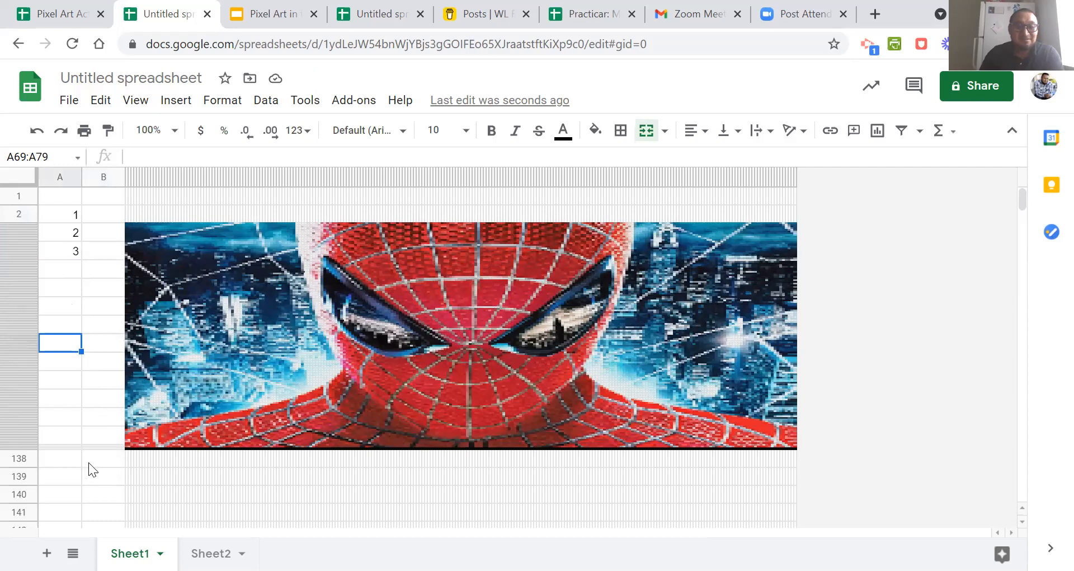
pyautogui.click(74, 273)
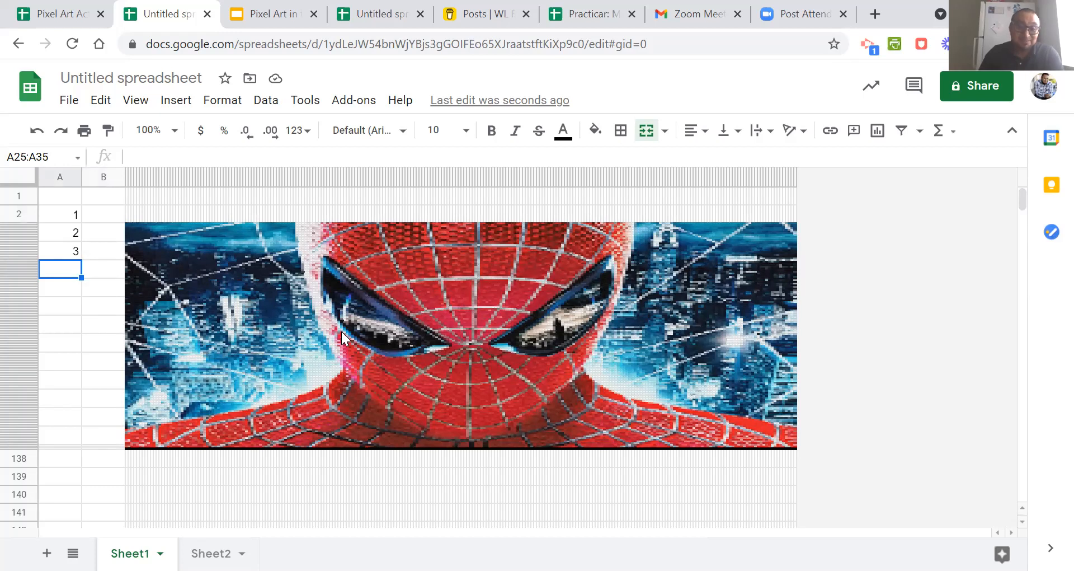
# Enter the sample answers one, two and three in column B from B2 downward, beside the numbers.
pyautogui.click(101, 219)
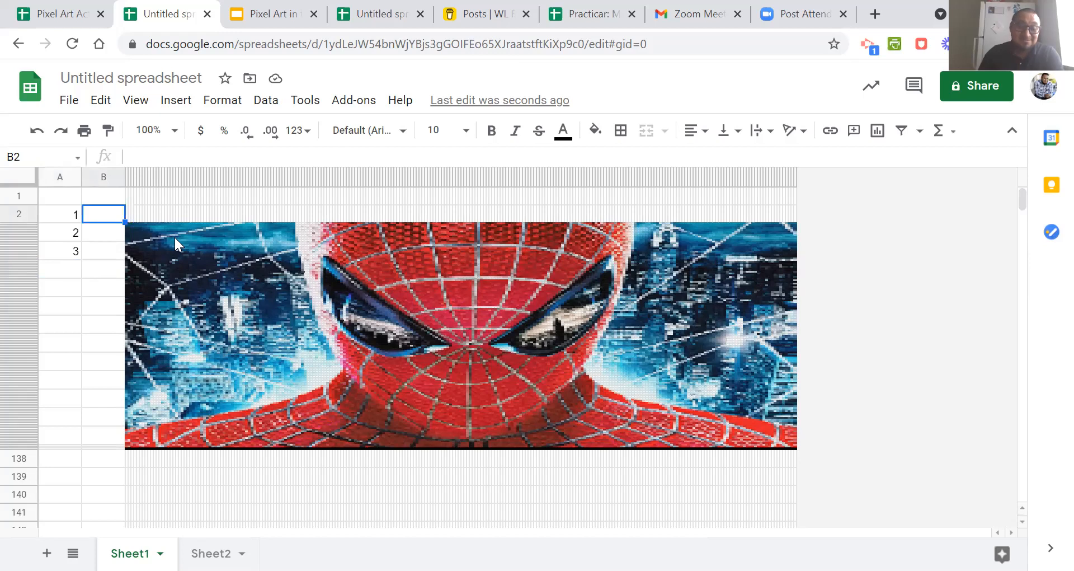
pyautogui.write('one')
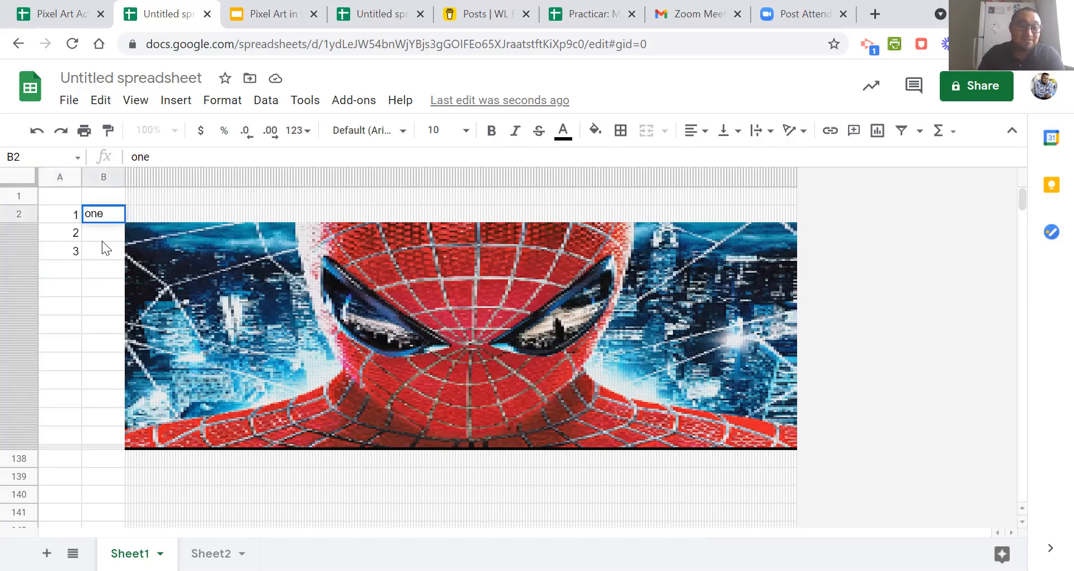
pyautogui.press('Return')
pyautogui.write('two')
pyautogui.press('Return')
pyautogui.write('three')
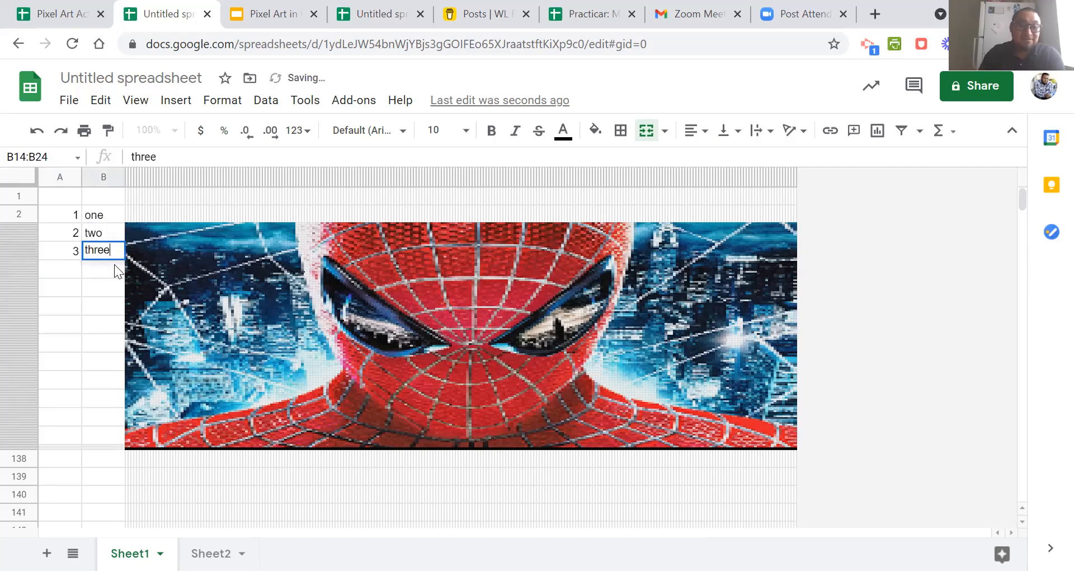
pyautogui.press('Return')
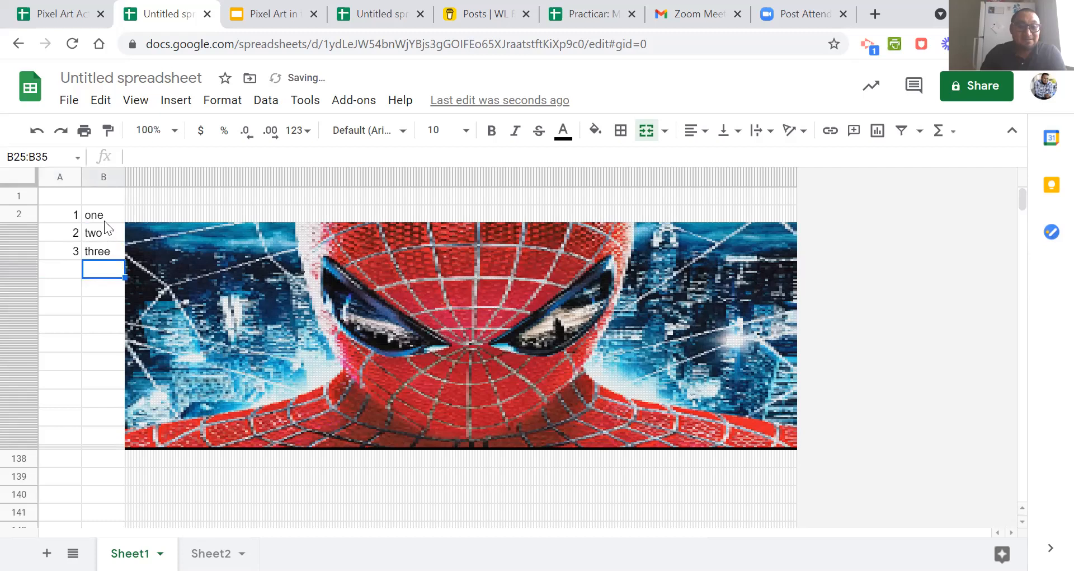
# Check the cell references of the answers one, two and three in column B.
pyautogui.click(104, 217)
pyautogui.click(108, 263)
pyautogui.click(100, 214)
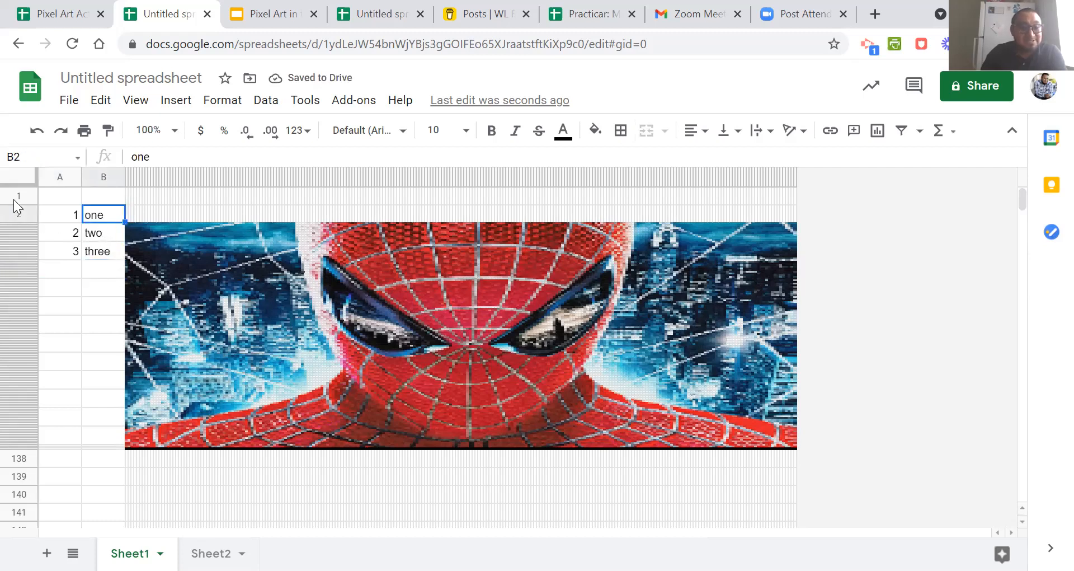
pyautogui.click(106, 296)
pyautogui.click(106, 235)
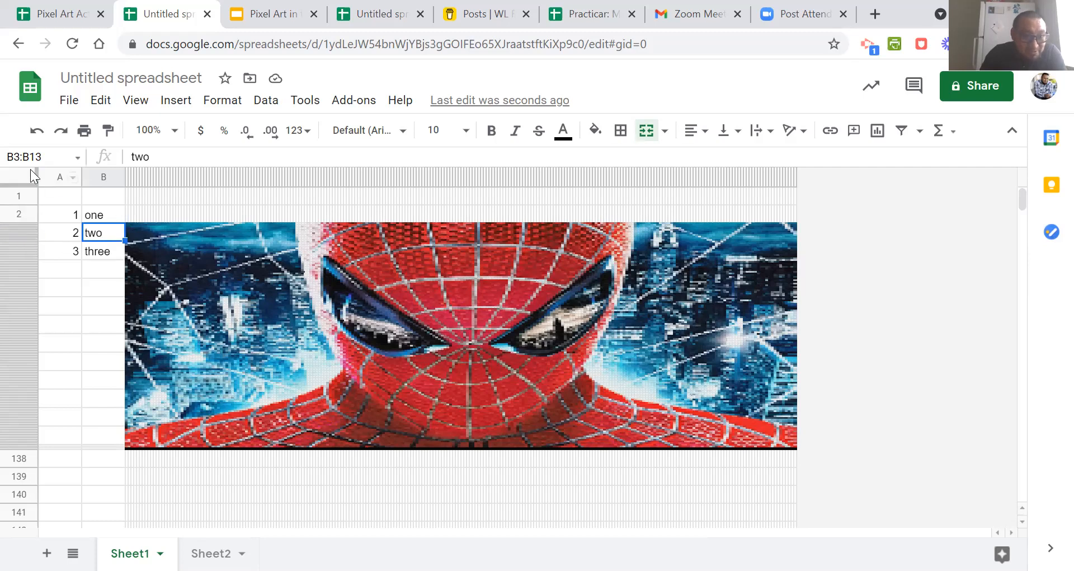
pyautogui.click(97, 256)
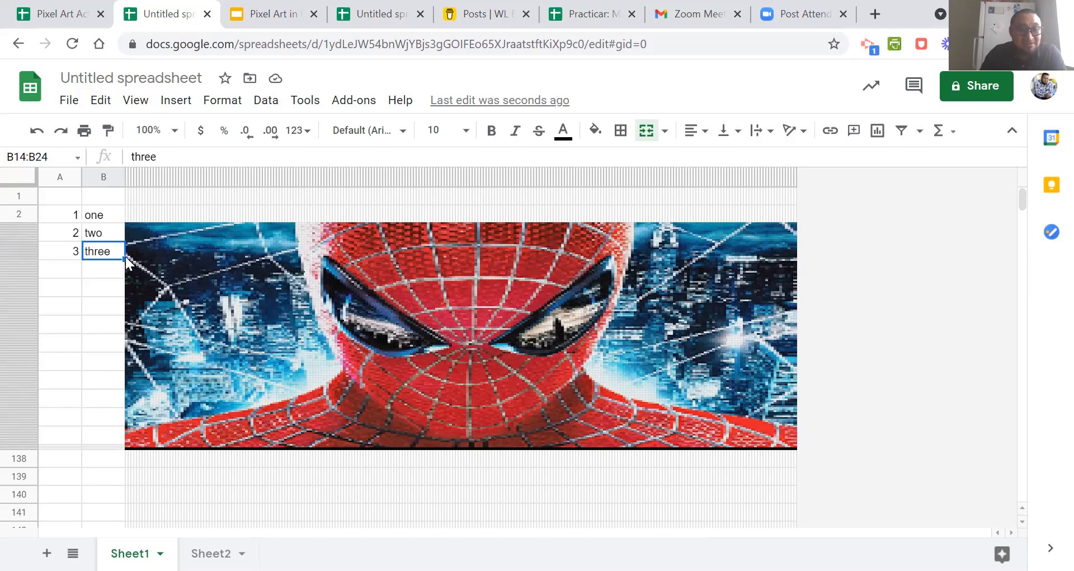
# Open a new conditional formatting rule for cell O24 in the artwork, waiting out the unresponsive page.
pyautogui.rightClick(160, 259)
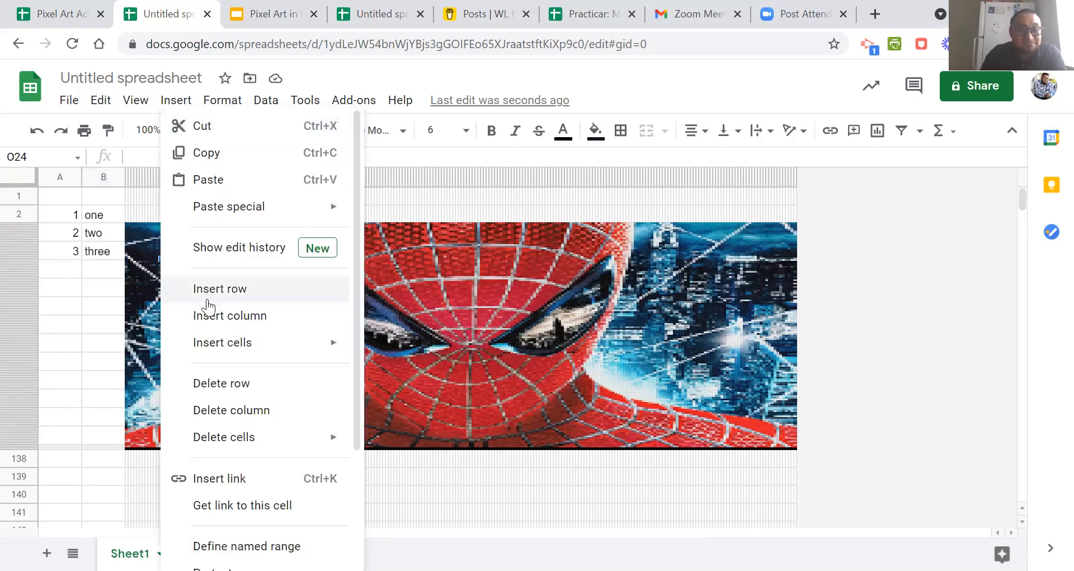
pyautogui.scroll(-3, 252, 316)
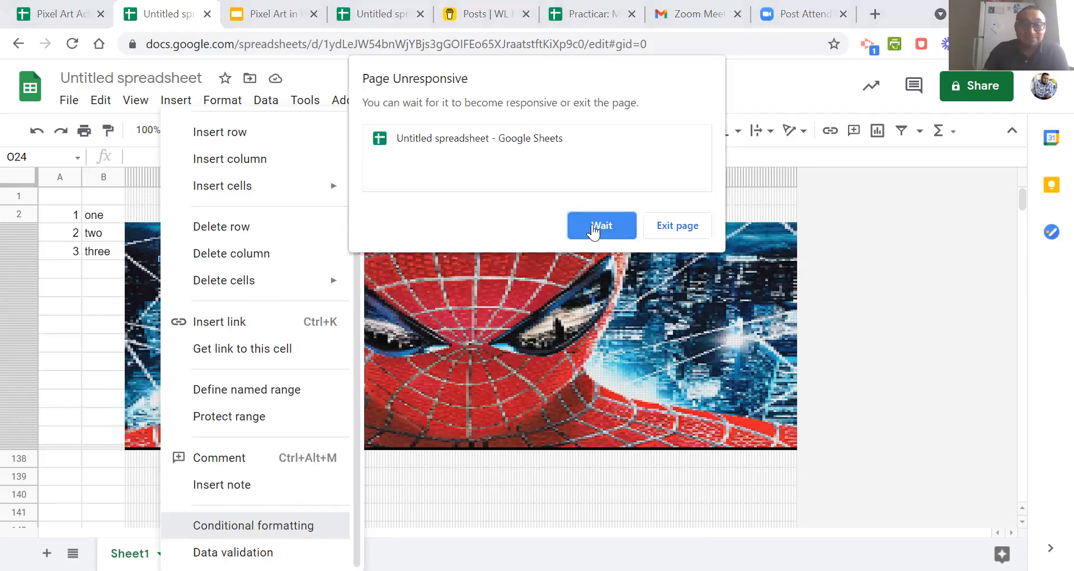
pyautogui.click(594, 229)
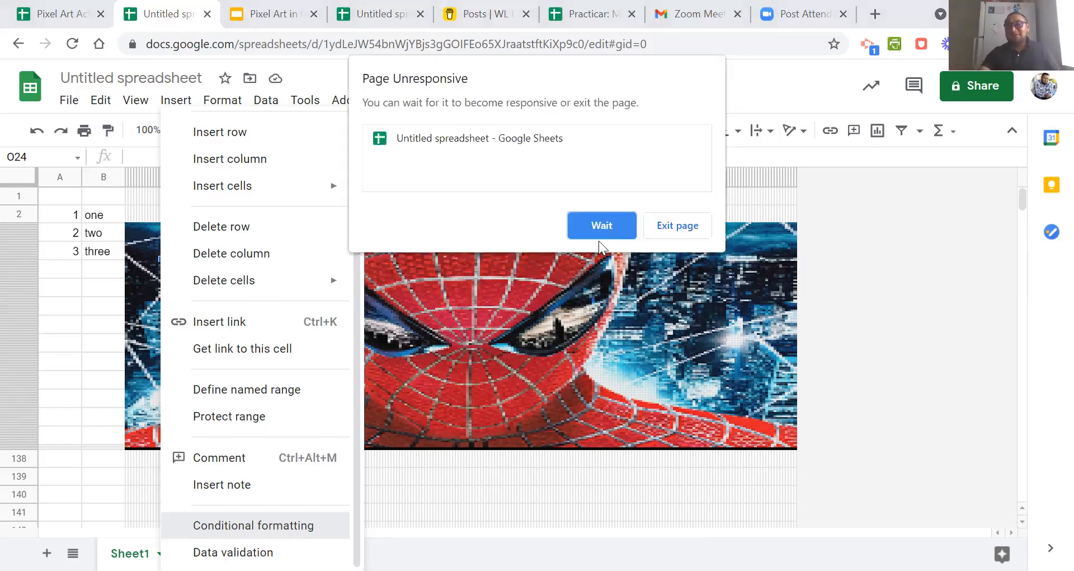
pyautogui.click(602, 224)
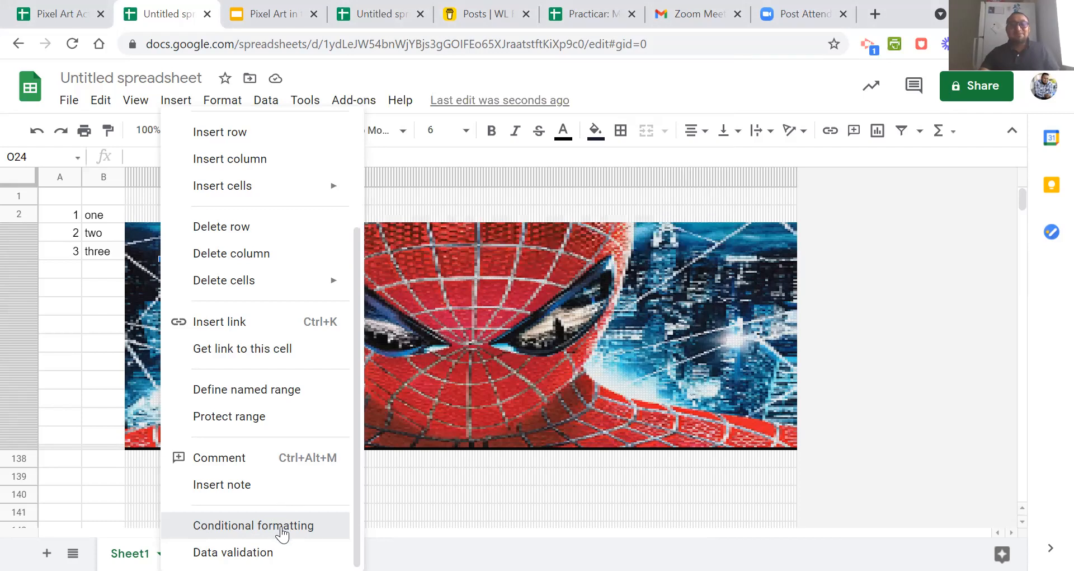
pyautogui.click(283, 530)
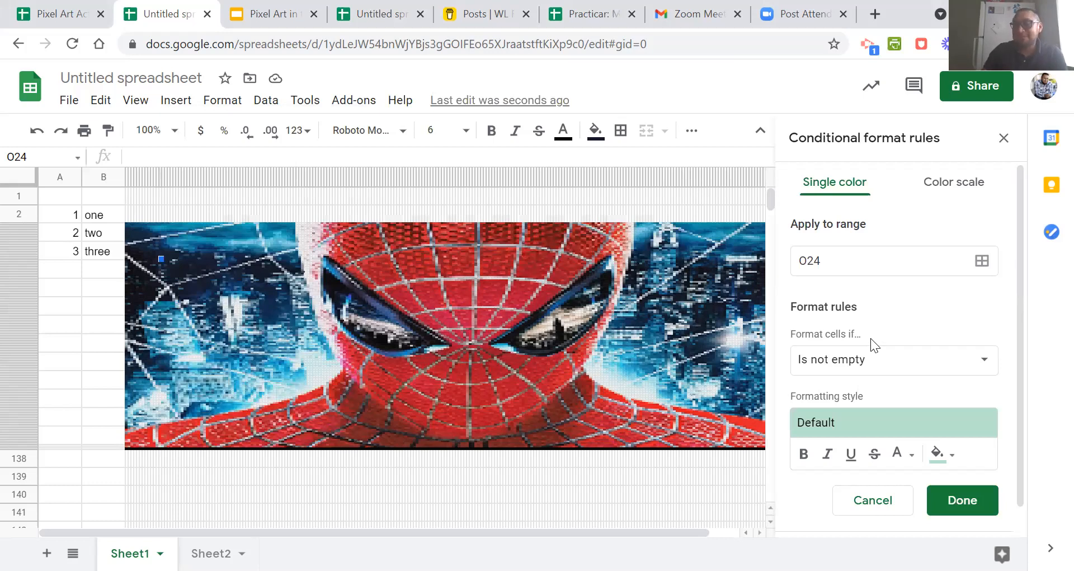
# Set the rule's condition to the custom formula =$b$14<>"three", referencing the answer cell beside number 3.
pyautogui.click(911, 371)
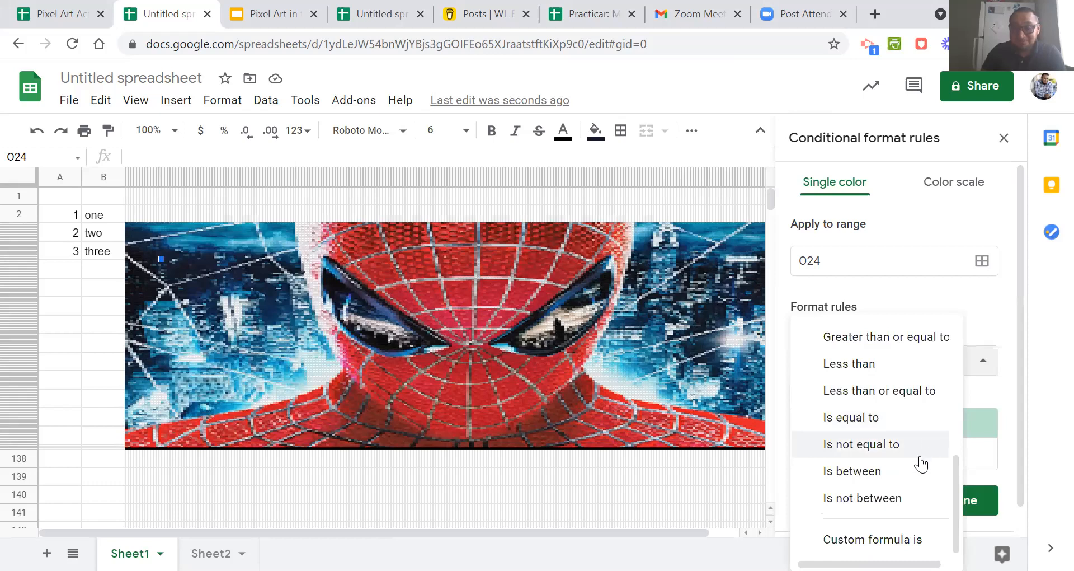
pyautogui.click(870, 538)
pyautogui.click(845, 399)
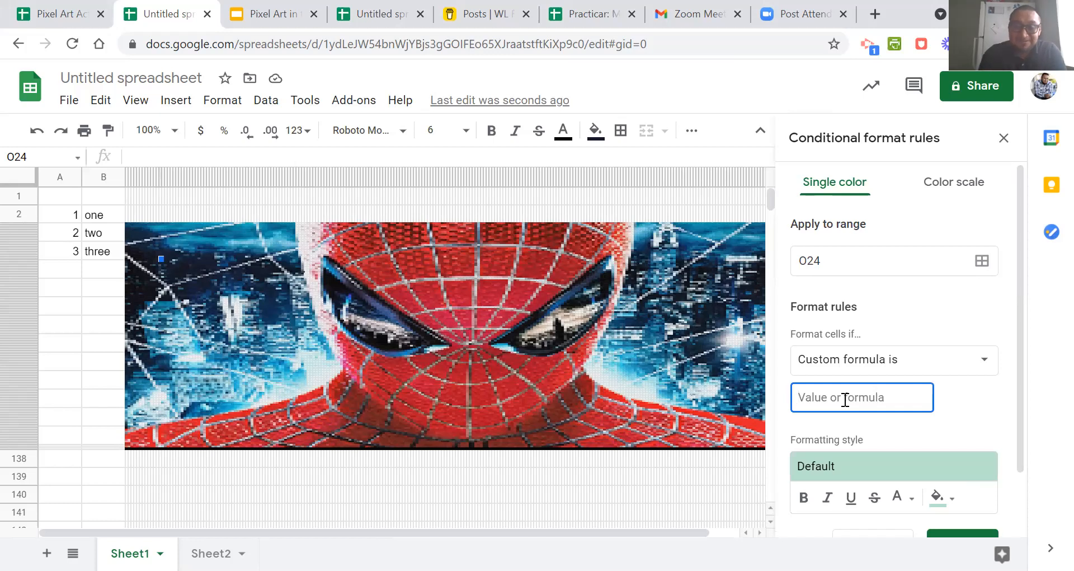
pyautogui.write('=')
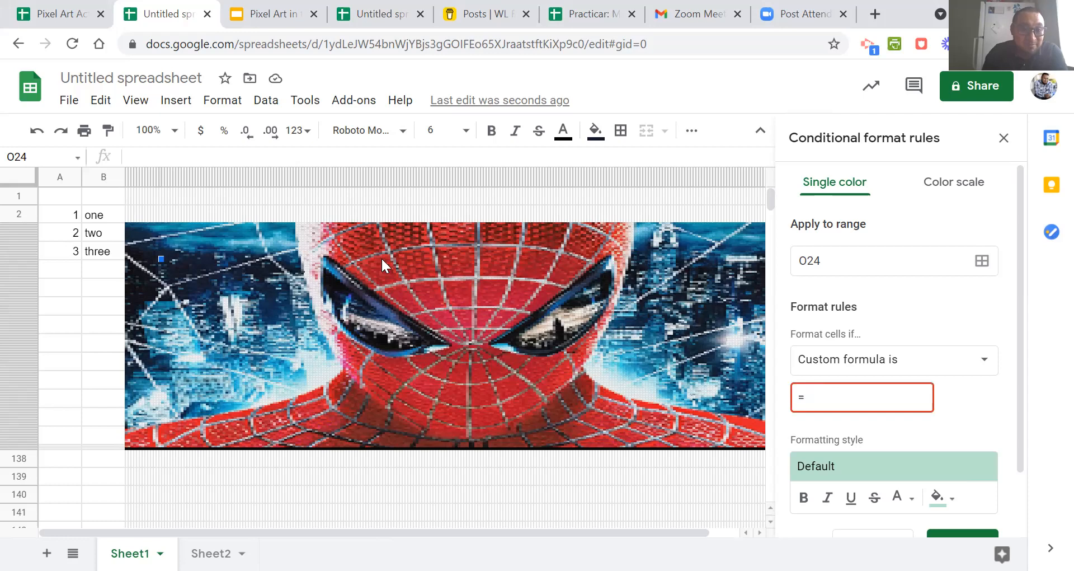
pyautogui.click(97, 251)
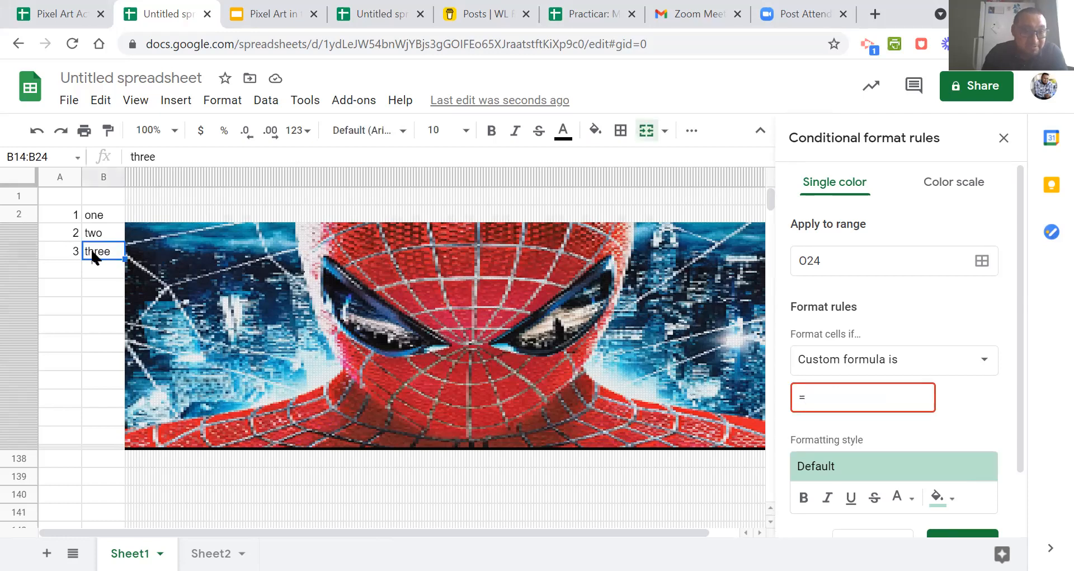
pyautogui.click(882, 398)
pyautogui.write('$')
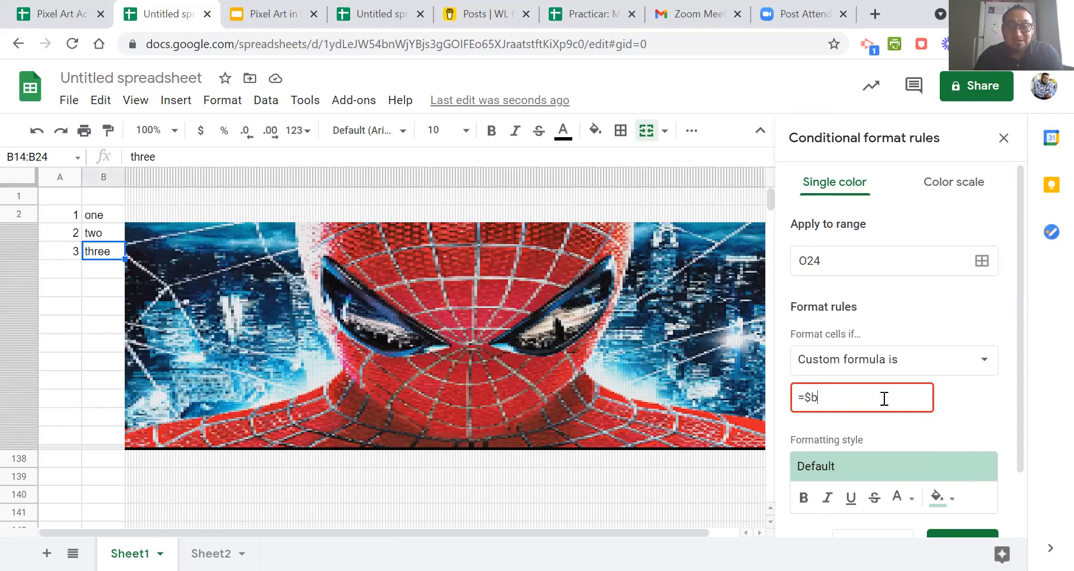
pyautogui.write('b$14')
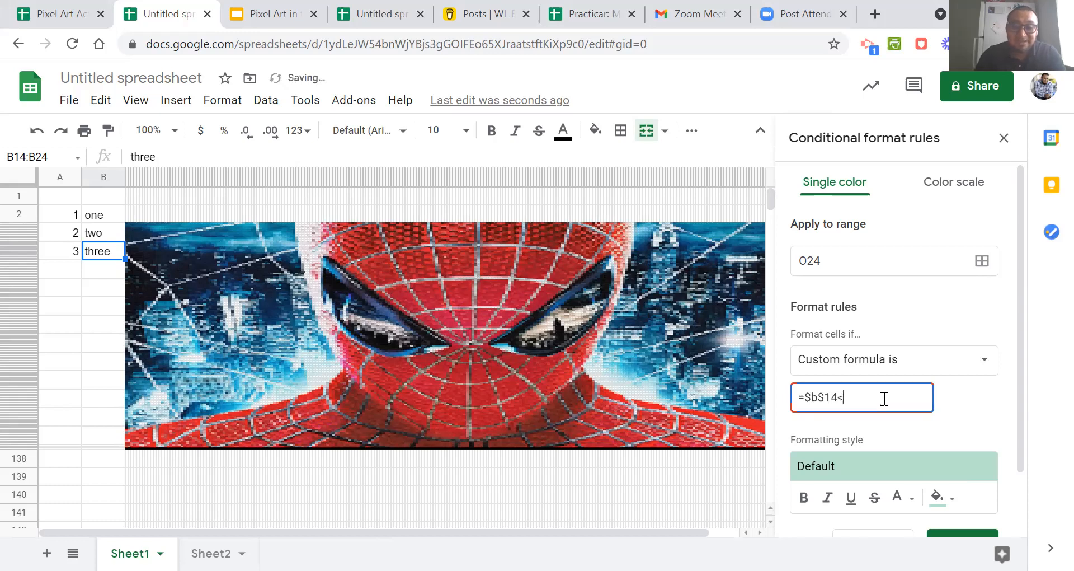
pyautogui.write('<>"')
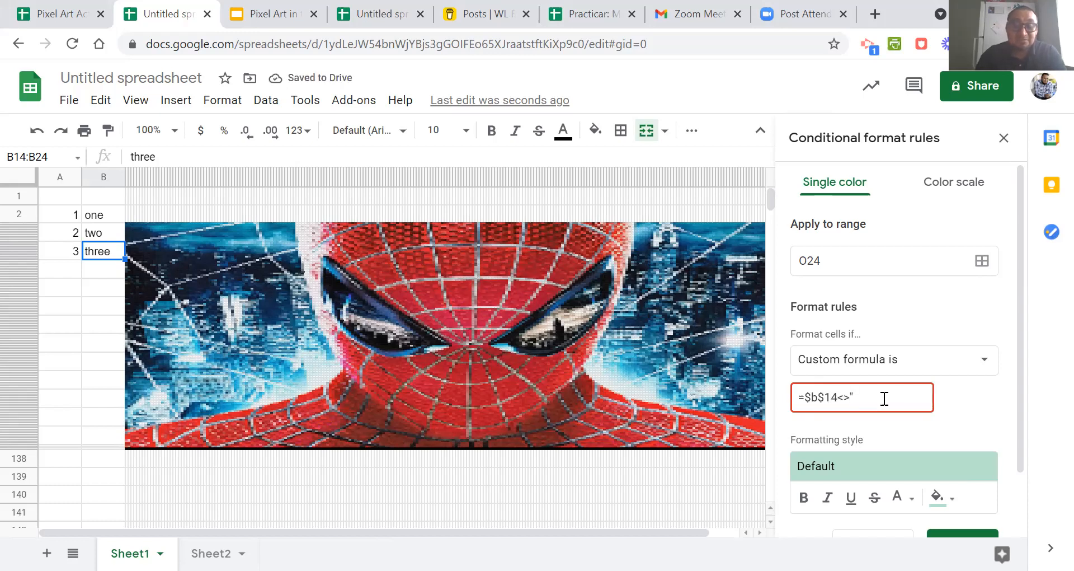
pyautogui.write('three')
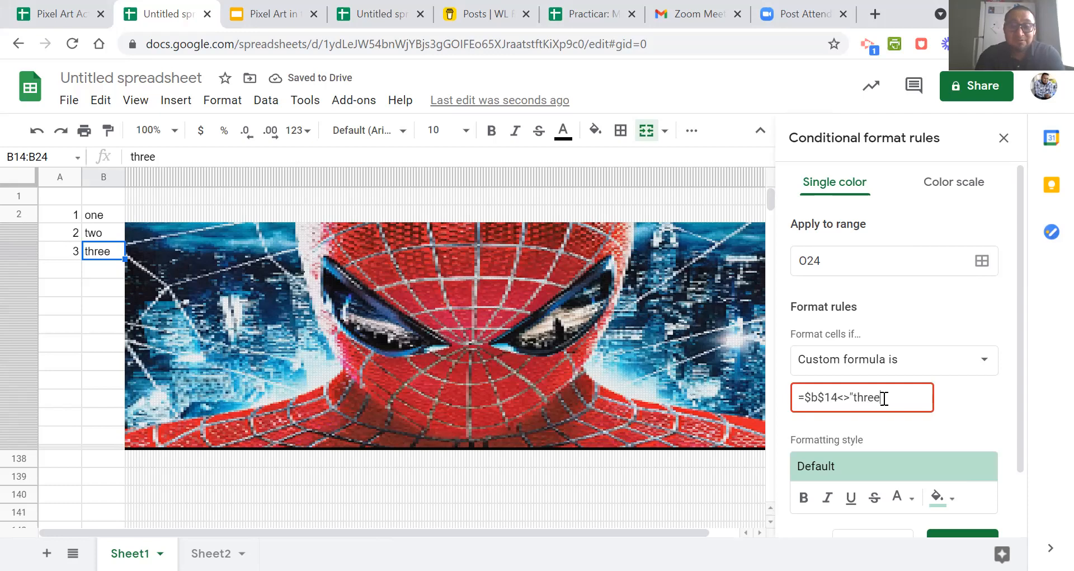
pyautogui.write('"')
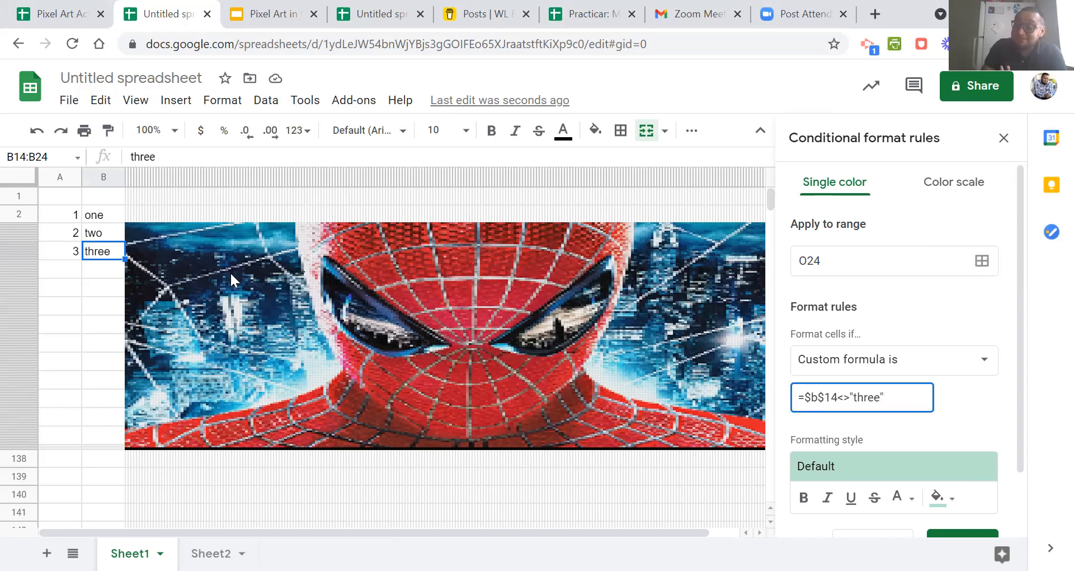
pyautogui.click(157, 130)
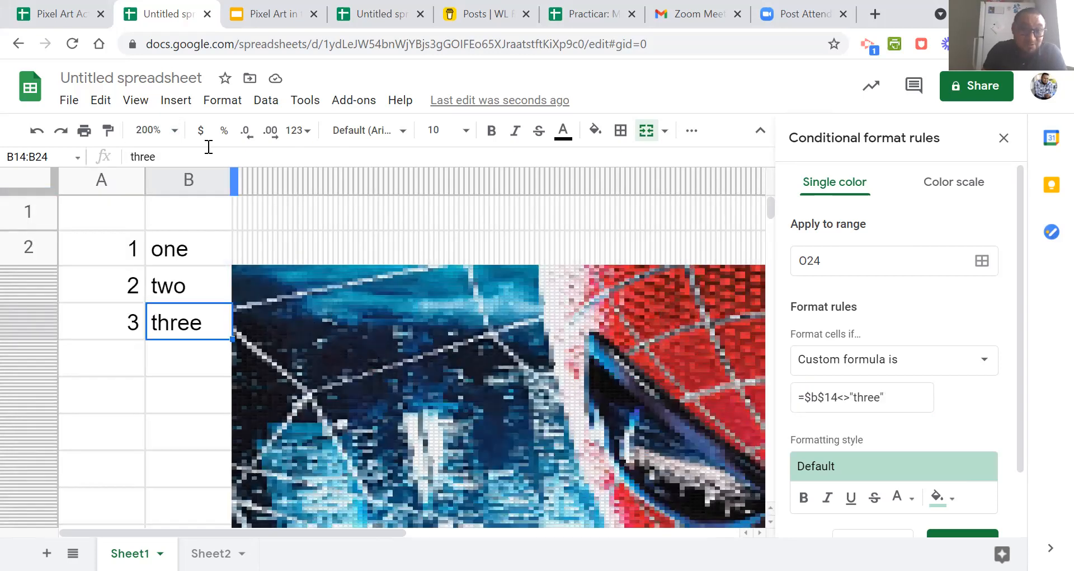
pyautogui.click(154, 130)
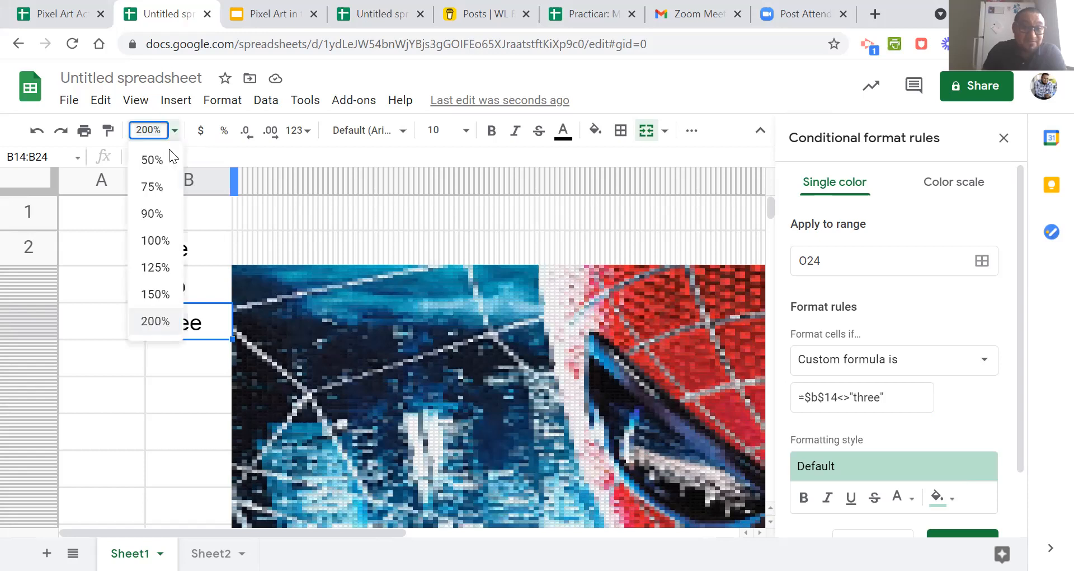
pyautogui.click(153, 241)
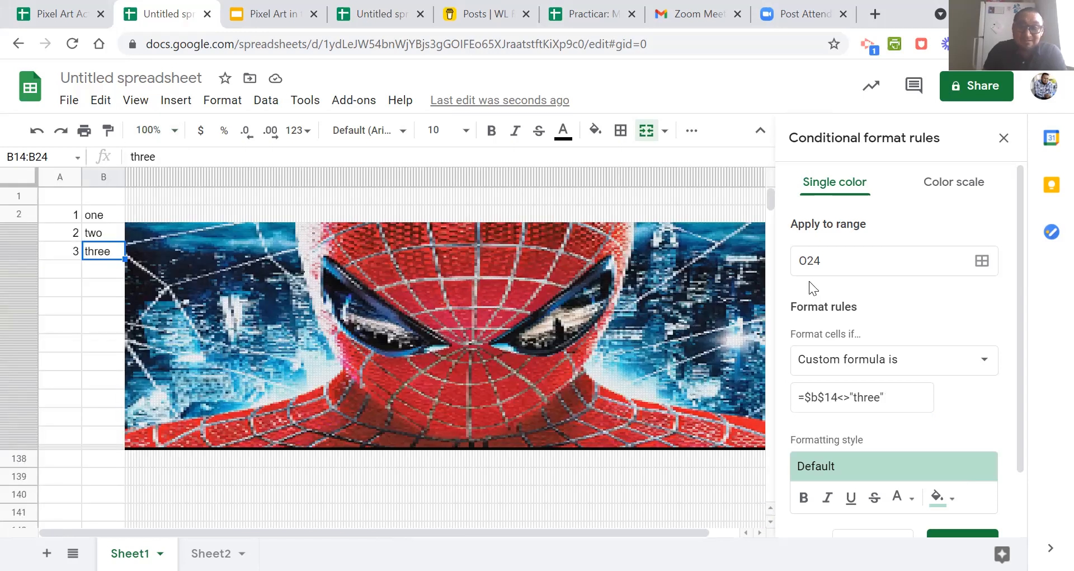
# Open the rule's data range selection and move its dialog clear of the artwork.
pyautogui.click(983, 261)
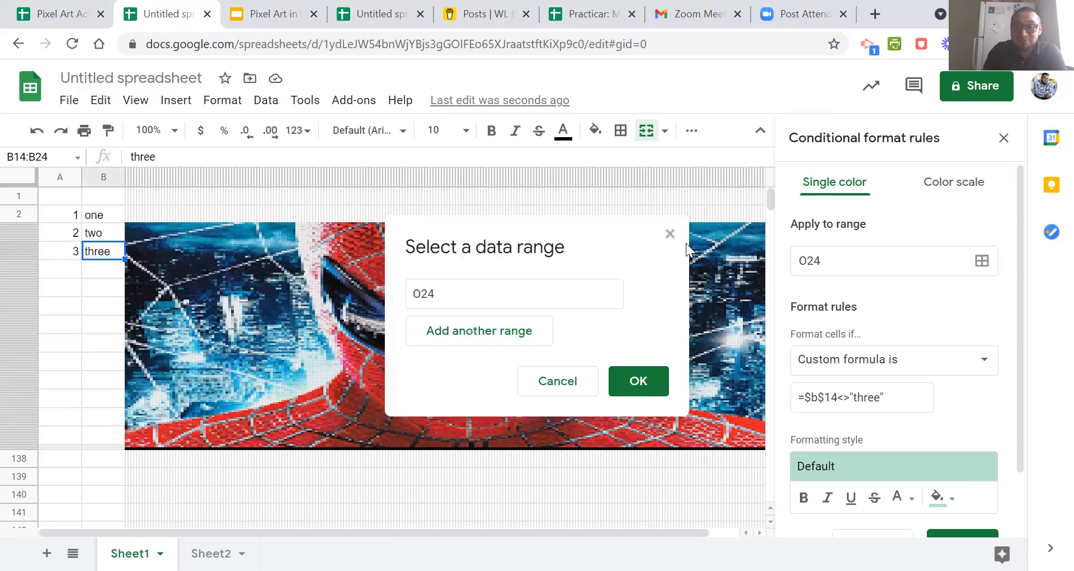
pyautogui.moveTo(616, 218); pyautogui.dragTo(852, 136)
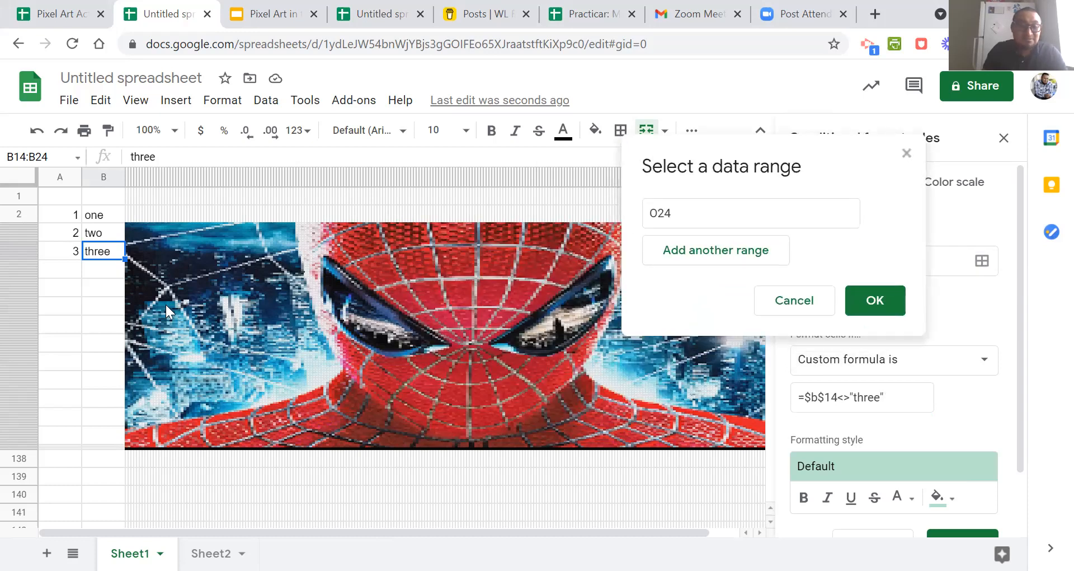
pyautogui.moveTo(130, 293); pyautogui.dragTo(233, 354)
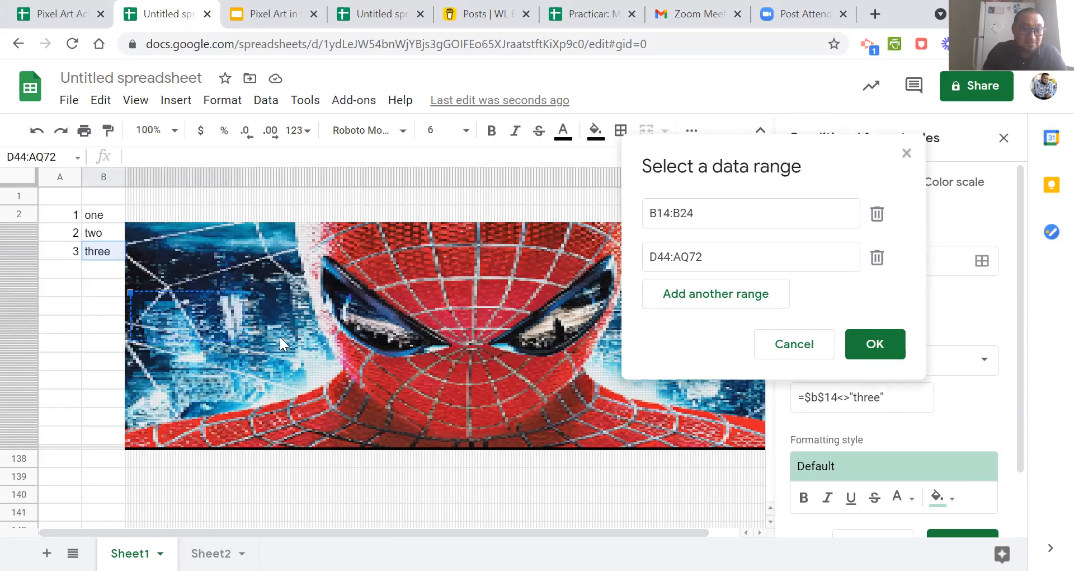
pyautogui.click(283, 295)
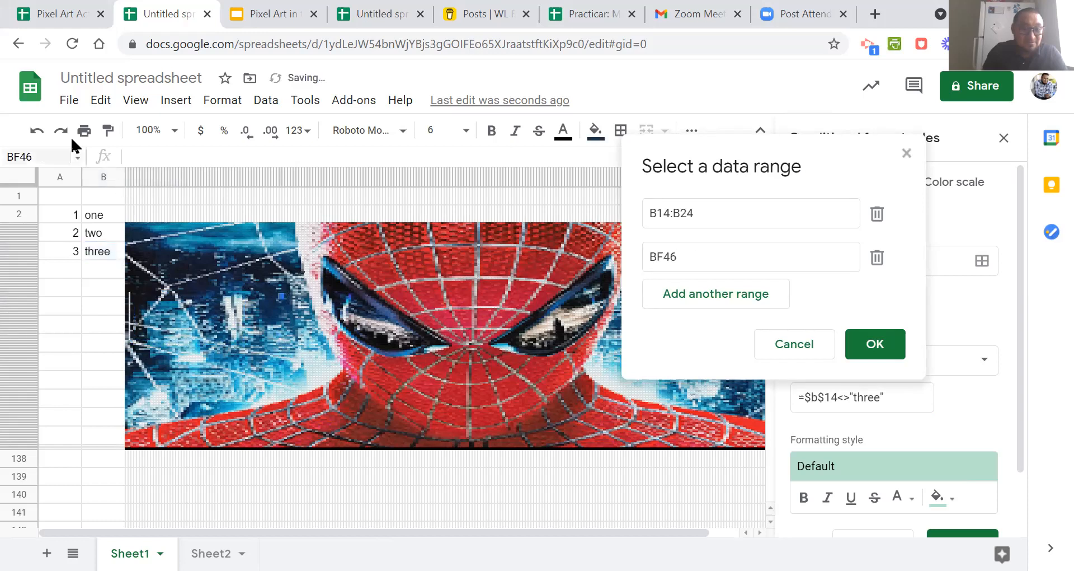
pyautogui.click(40, 134)
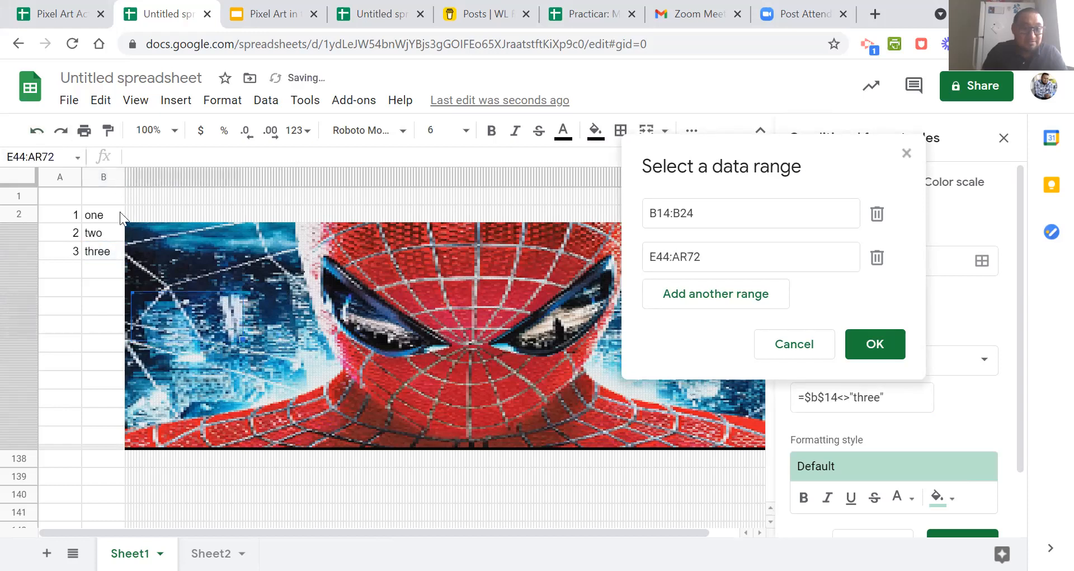
pyautogui.click(180, 266)
pyautogui.click(135, 271)
pyautogui.moveTo(135, 272); pyautogui.dragTo(272, 346)
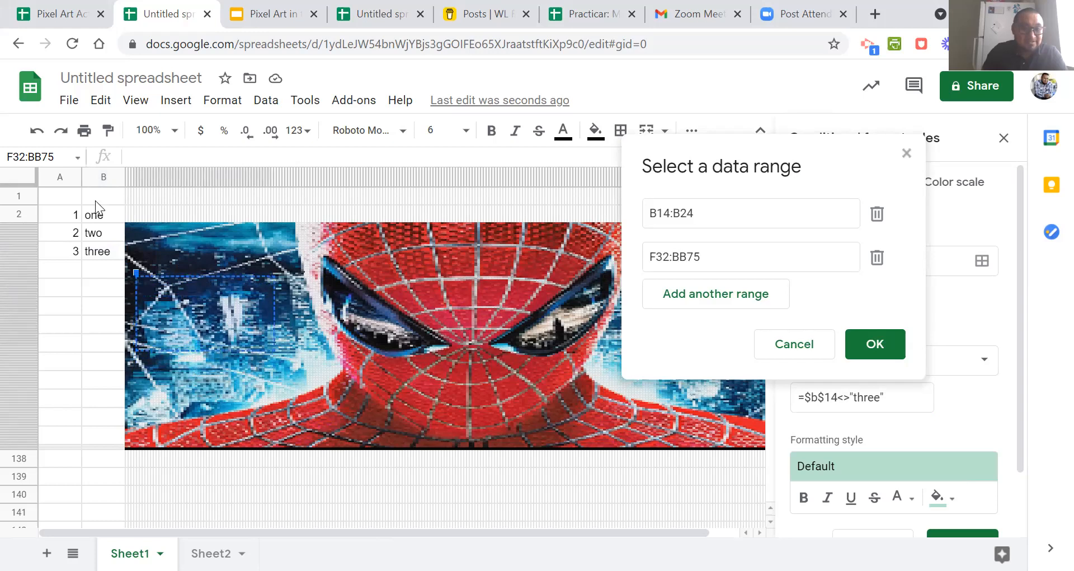
pyautogui.click(41, 139)
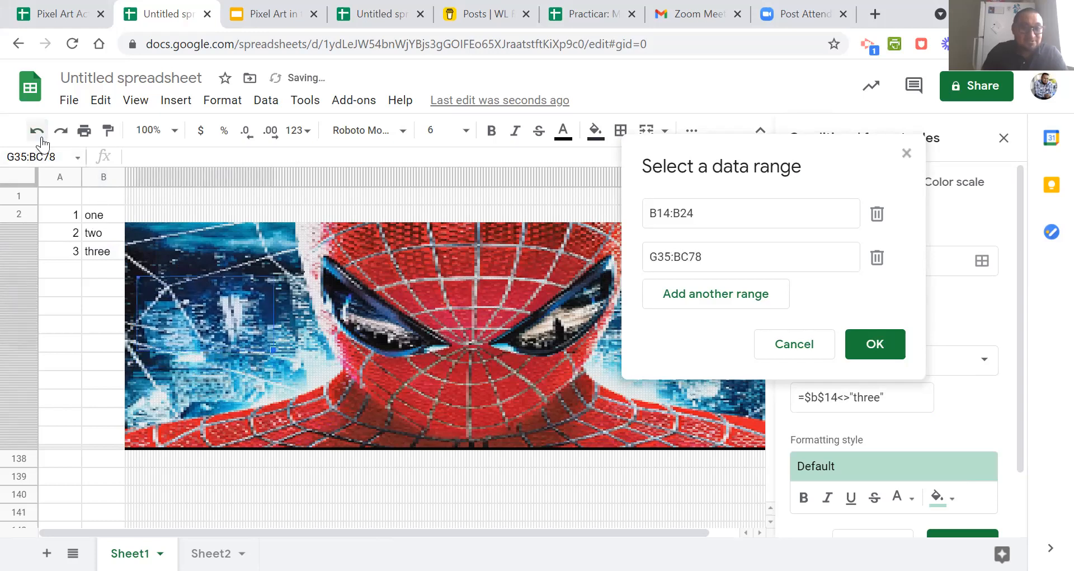
# Add Z25, N31:BI77 and AG10:AP32 in the artwork to the rule's range alongside B14:B24 and accept the selection.
pyautogui.click(192, 260)
pyautogui.moveTo(159, 270); pyautogui.dragTo(290, 349)
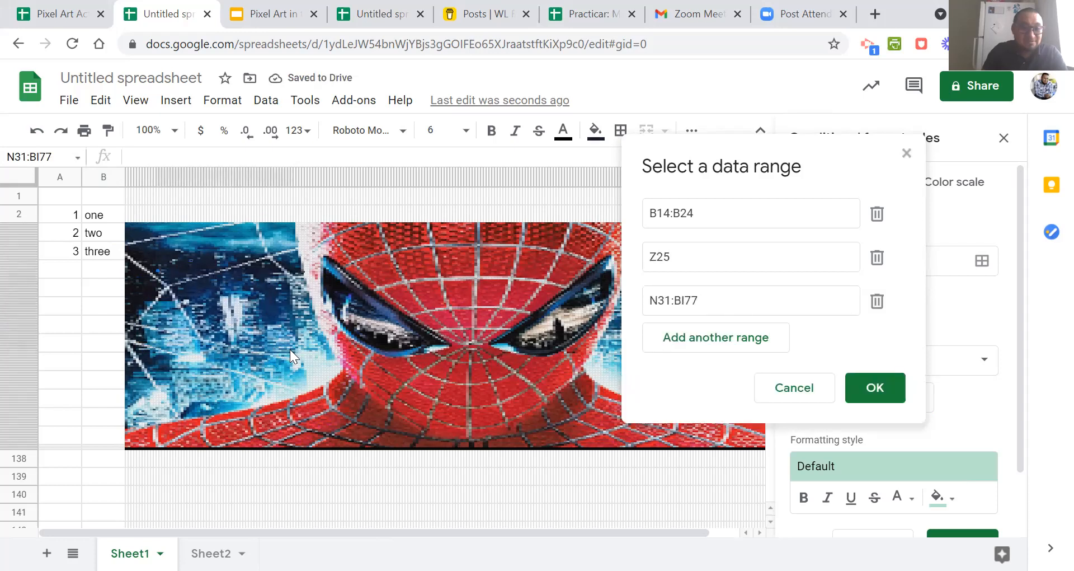
pyautogui.moveTo(213, 238); pyautogui.dragTo(236, 273)
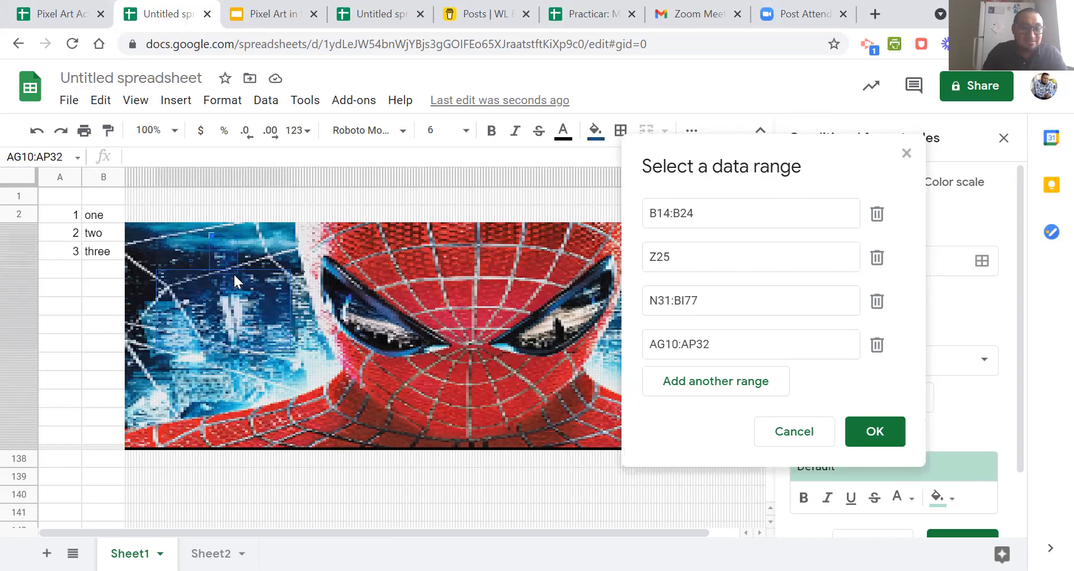
pyautogui.click(888, 434)
# Set the rule's fill color to red and save the conditional formatting rule.
pyautogui.scroll(-2, 956, 391)
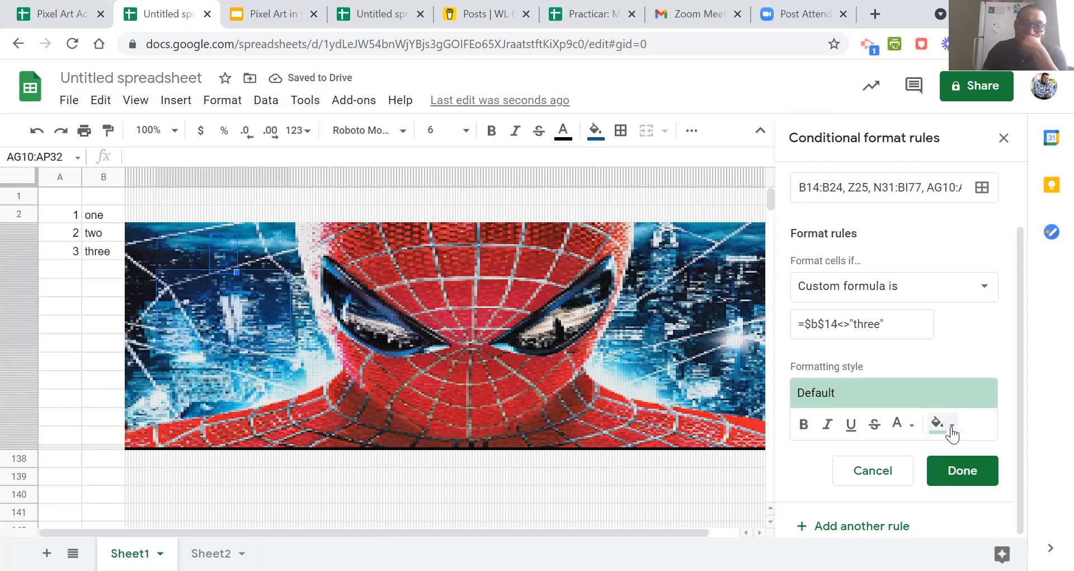
pyautogui.click(951, 426)
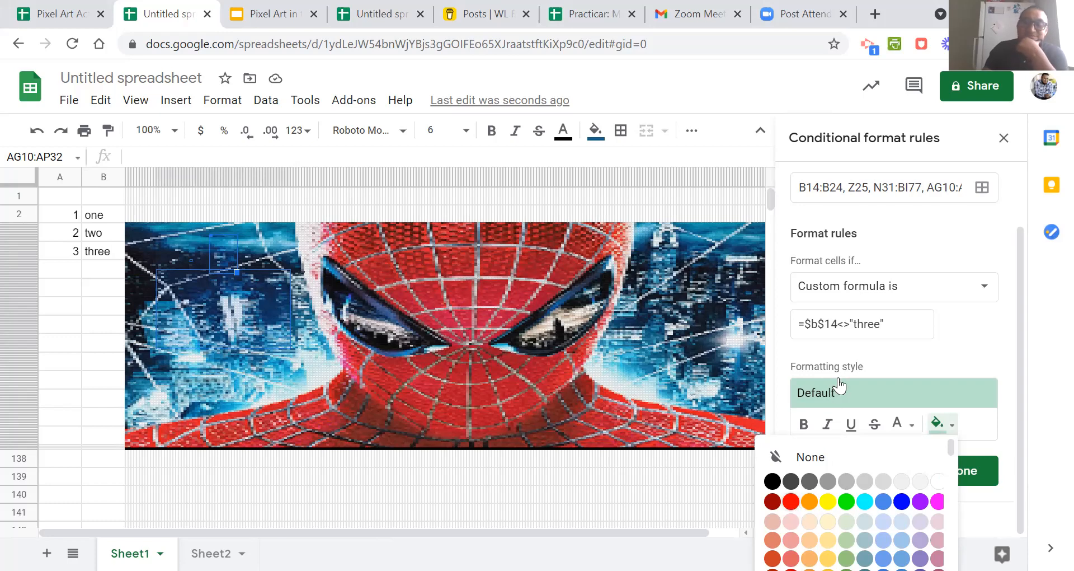
pyautogui.click(795, 505)
pyautogui.click(959, 474)
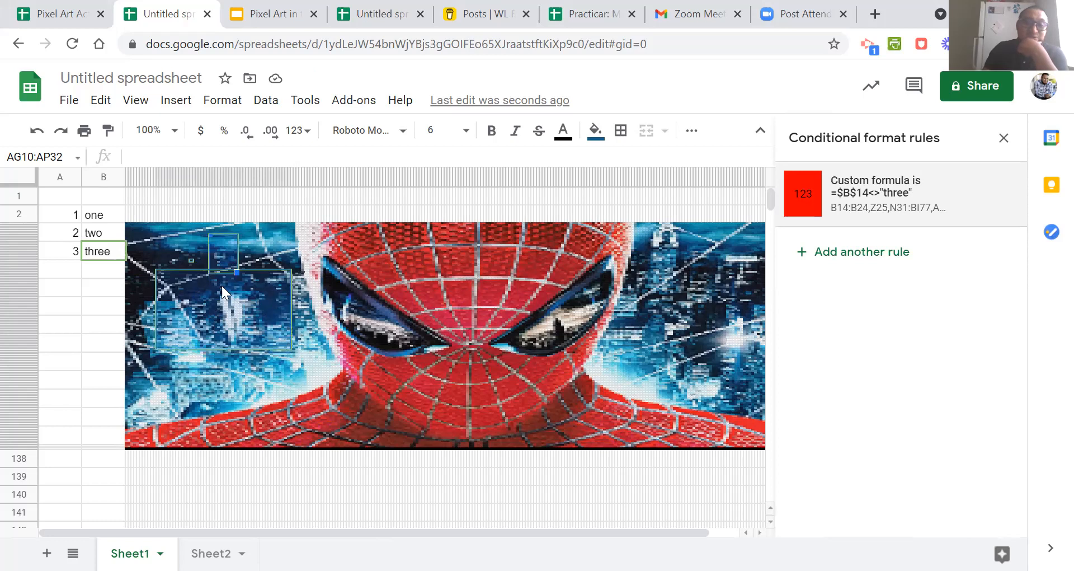
# Test the rule by adding a trailing space to the answer three in cell B14.
pyautogui.click(99, 276)
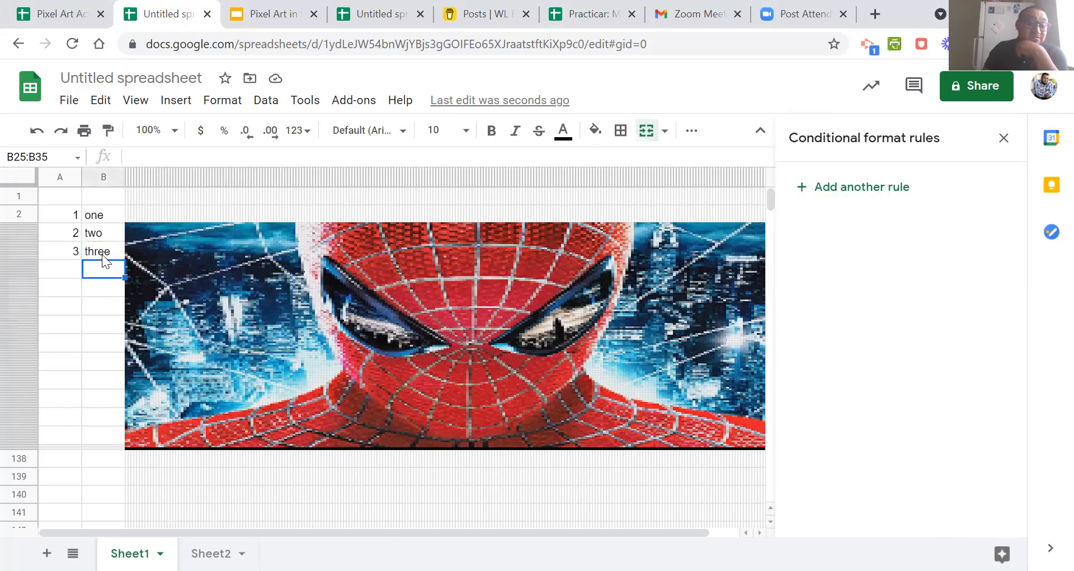
pyautogui.click(102, 254)
pyautogui.click(167, 158)
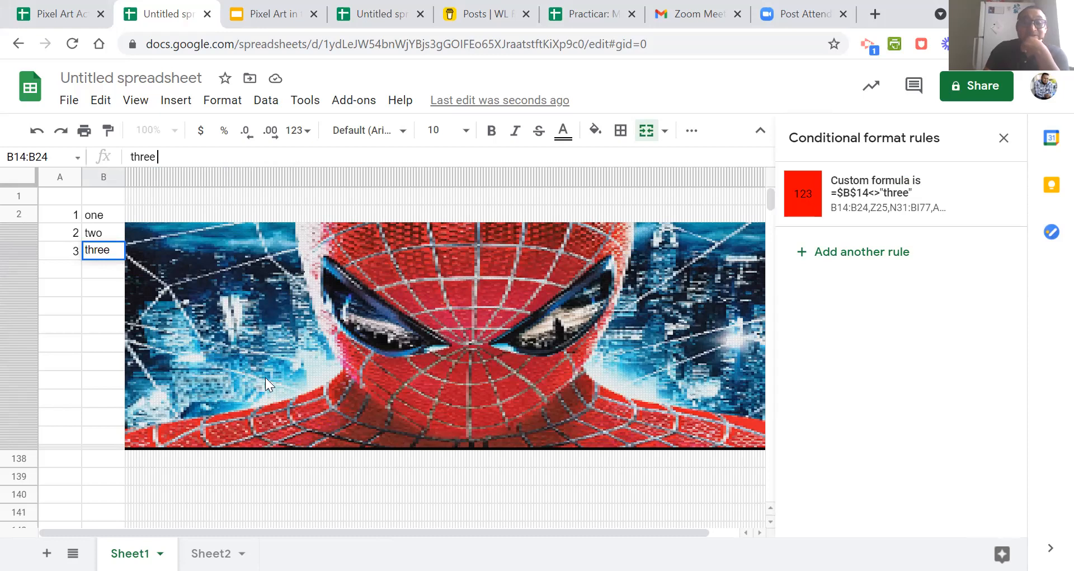
pyautogui.click(447, 334)
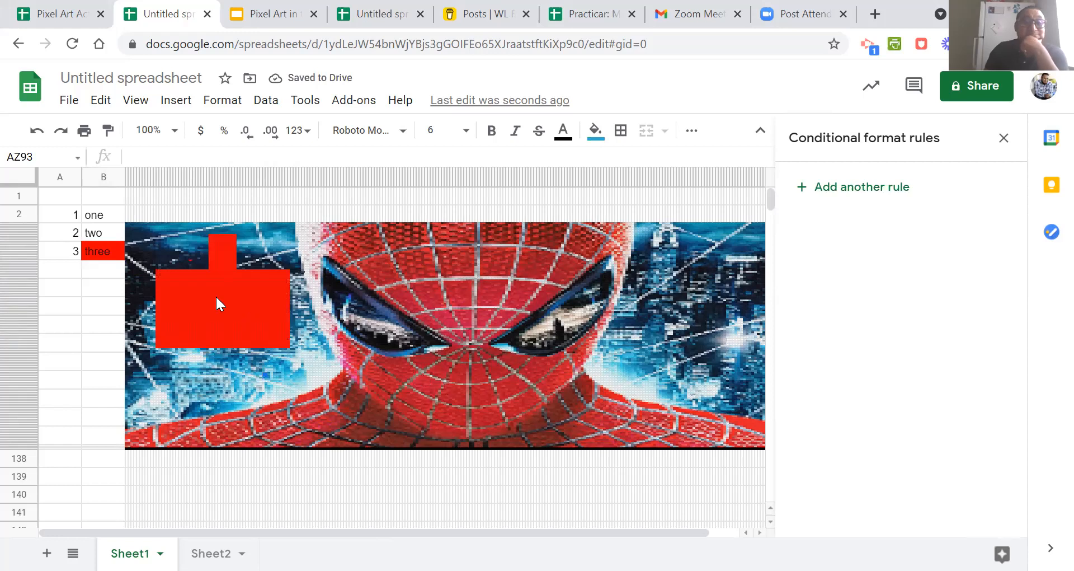
# Remove the trailing space from the answer in cell B14 so it reads three.
pyautogui.click(116, 252)
pyautogui.click(181, 159)
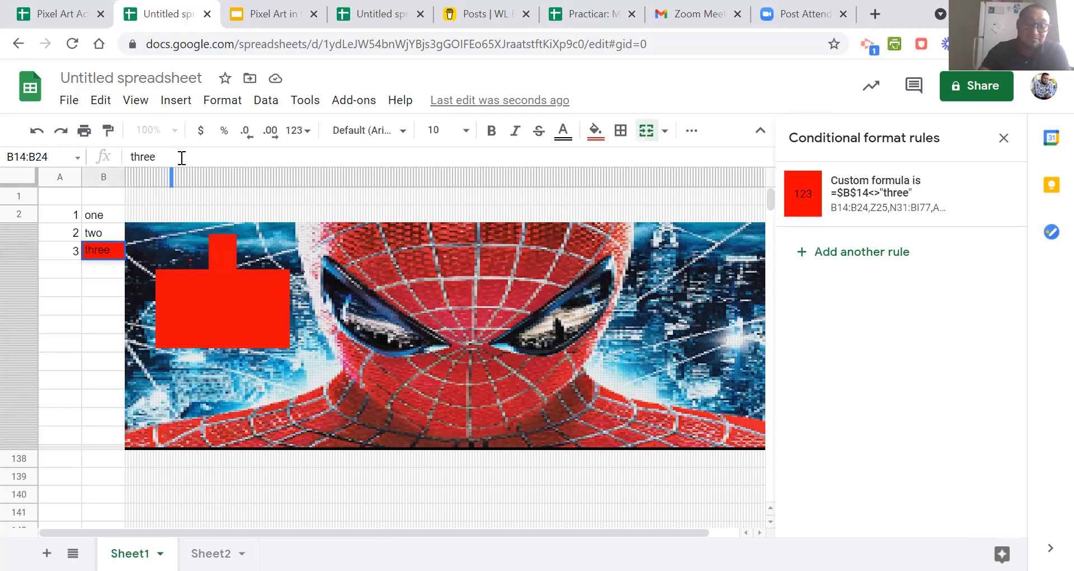
pyautogui.click(102, 277)
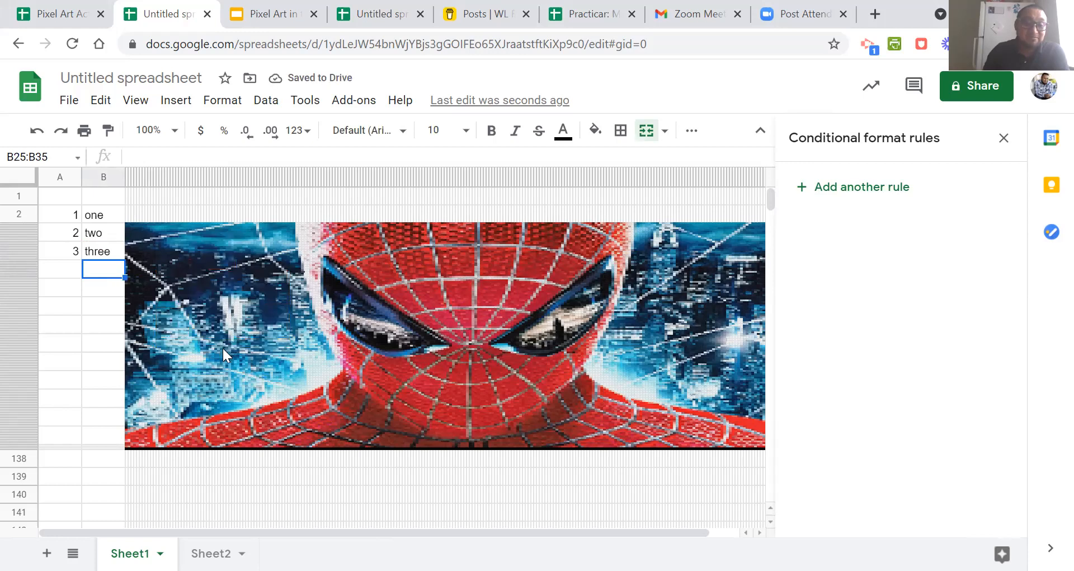
# Check which conditional formatting rules apply to the answer cells for one, two and three.
pyautogui.click(109, 252)
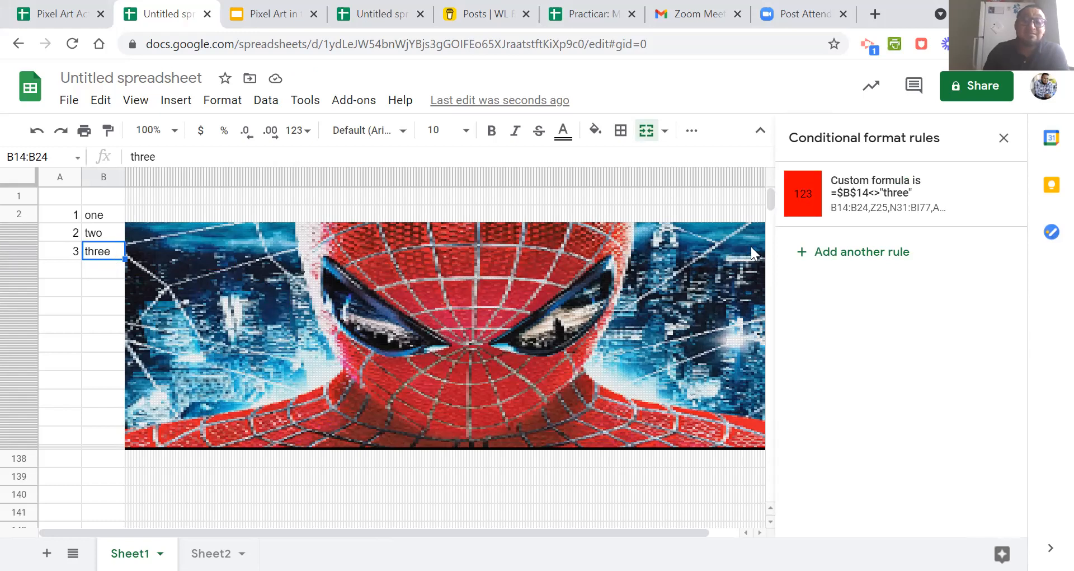
pyautogui.click(114, 302)
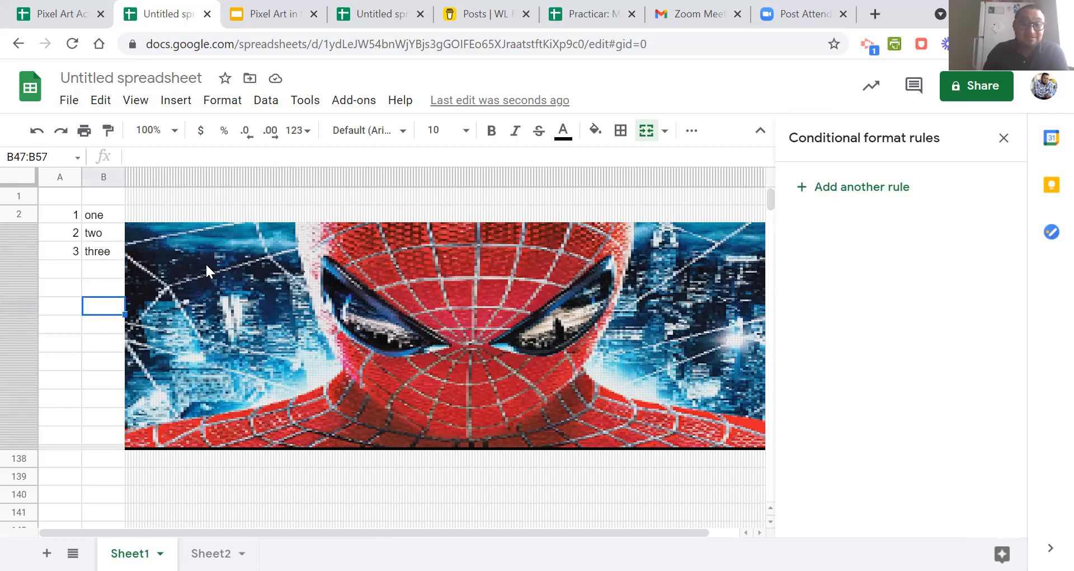
pyautogui.click(101, 252)
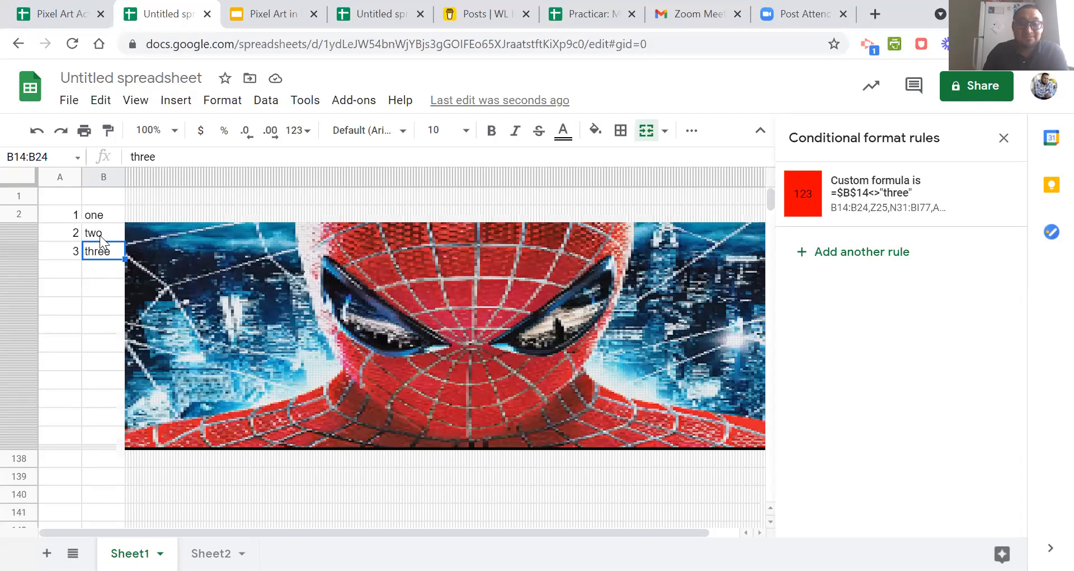
pyautogui.click(100, 230)
pyautogui.click(99, 214)
pyautogui.click(100, 248)
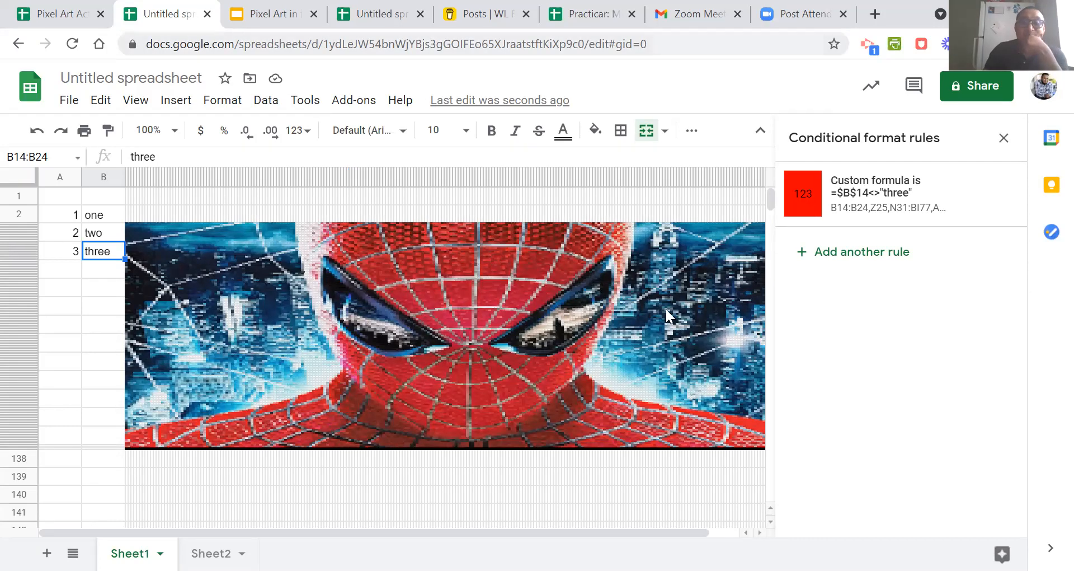
# Switch to the Google Slides presentation, shrink the Pikachu image on slide 23 and move it near the slide's center.
pyautogui.hotkey('ctrl', 'Tab')
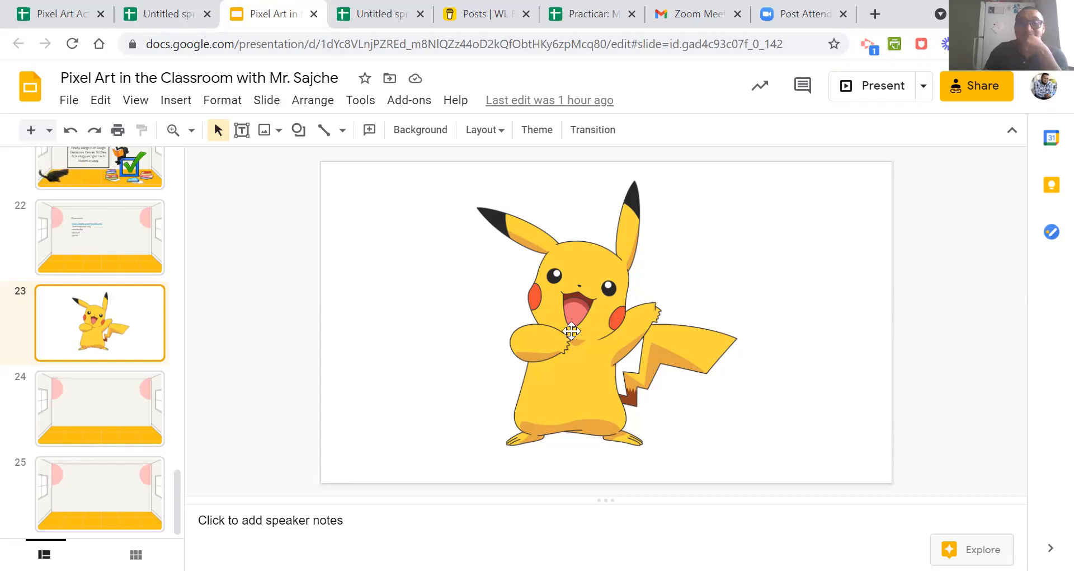
pyautogui.click(571, 332)
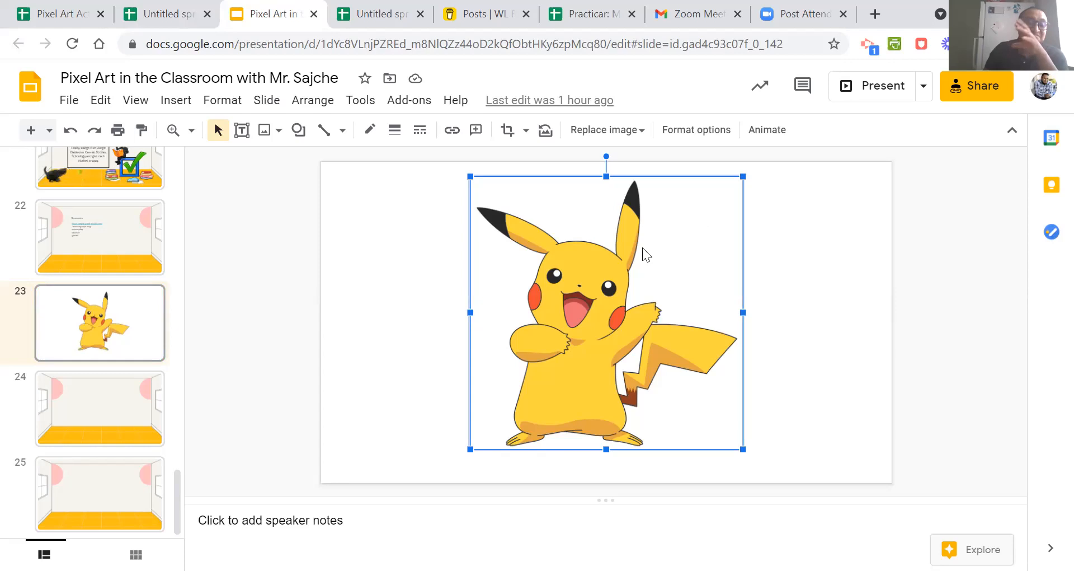
pyautogui.moveTo(743, 176); pyautogui.dragTo(667, 291)
pyautogui.moveTo(589, 334); pyautogui.dragTo(621, 284)
pyautogui.moveTo(705, 397); pyautogui.dragTo(672, 363)
pyautogui.moveTo(596, 285); pyautogui.dragTo(599, 307)
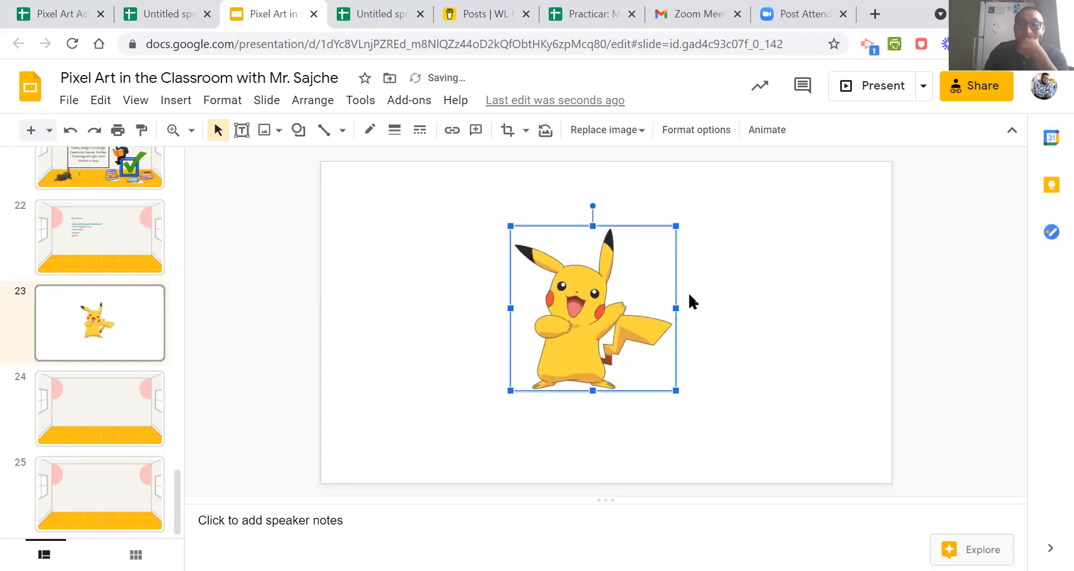
pyautogui.click(744, 283)
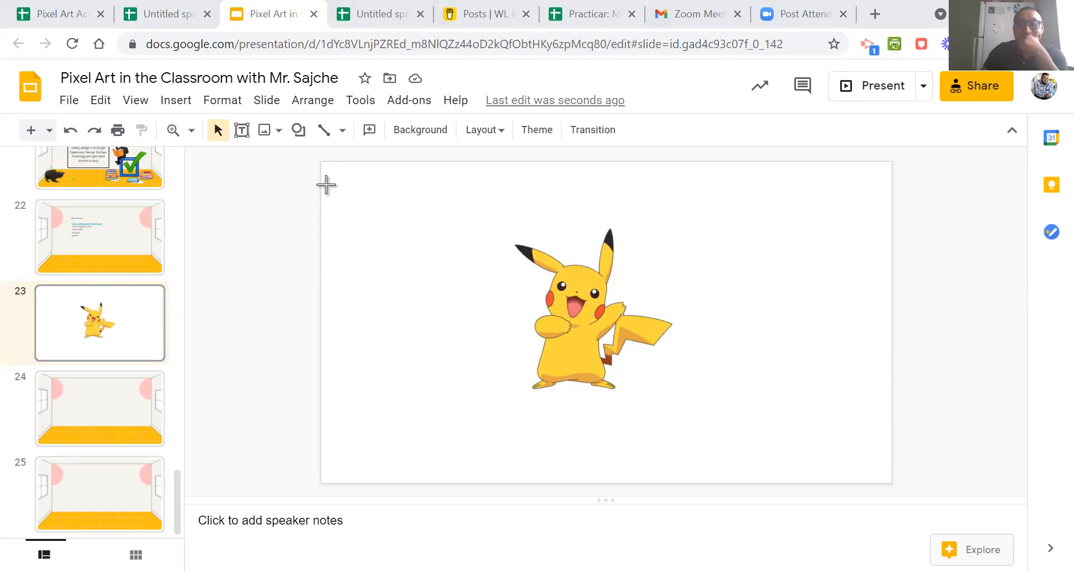
# Switch back to the spreadsheet with the Spider-Man artwork and open the Pixel Art add-on's sidebar.
pyautogui.click(372, 14)
pyautogui.click(163, 16)
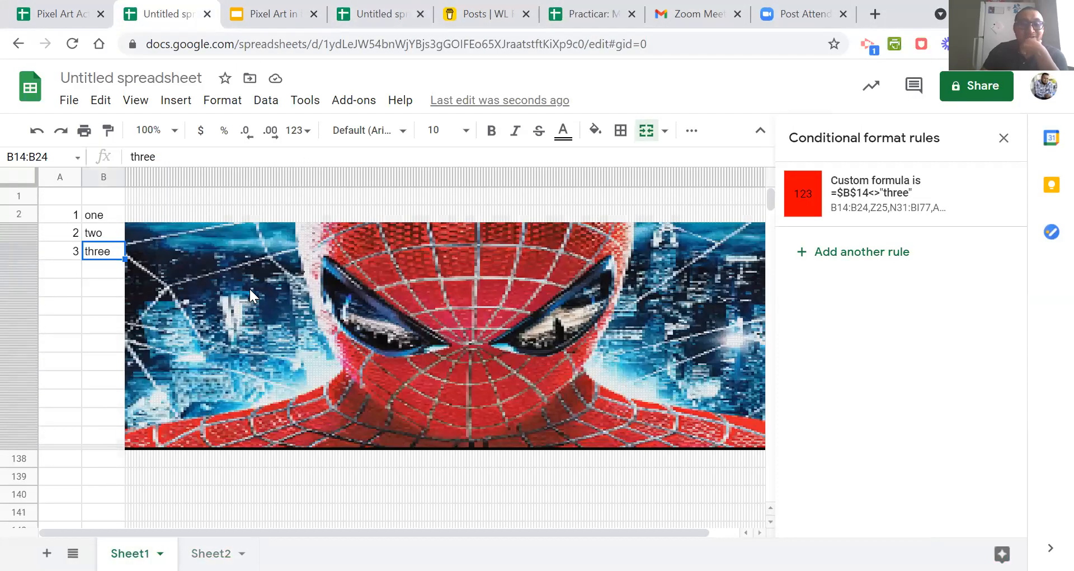
pyautogui.click(347, 100)
pyautogui.moveTo(413, 282)
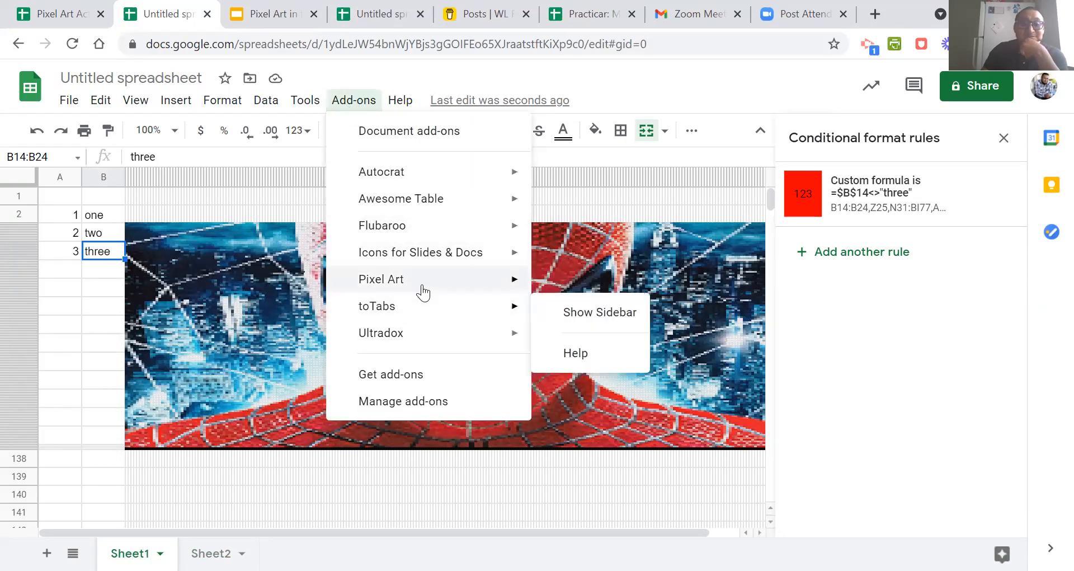
pyautogui.click(560, 287)
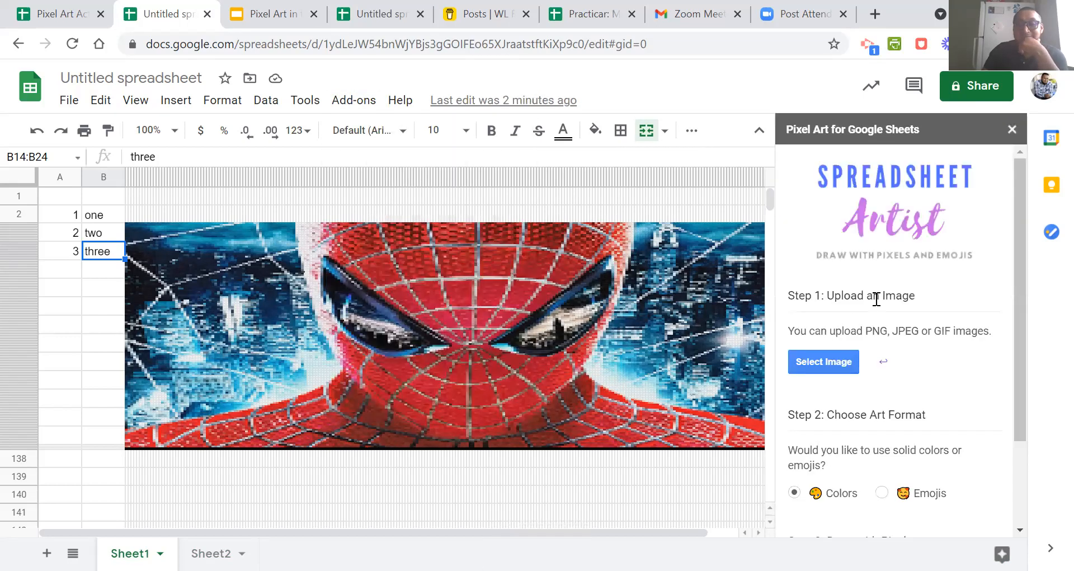
# Upload the image Capture.PNG to Pixel Art and draw it in the Colors format.
pyautogui.click(828, 362)
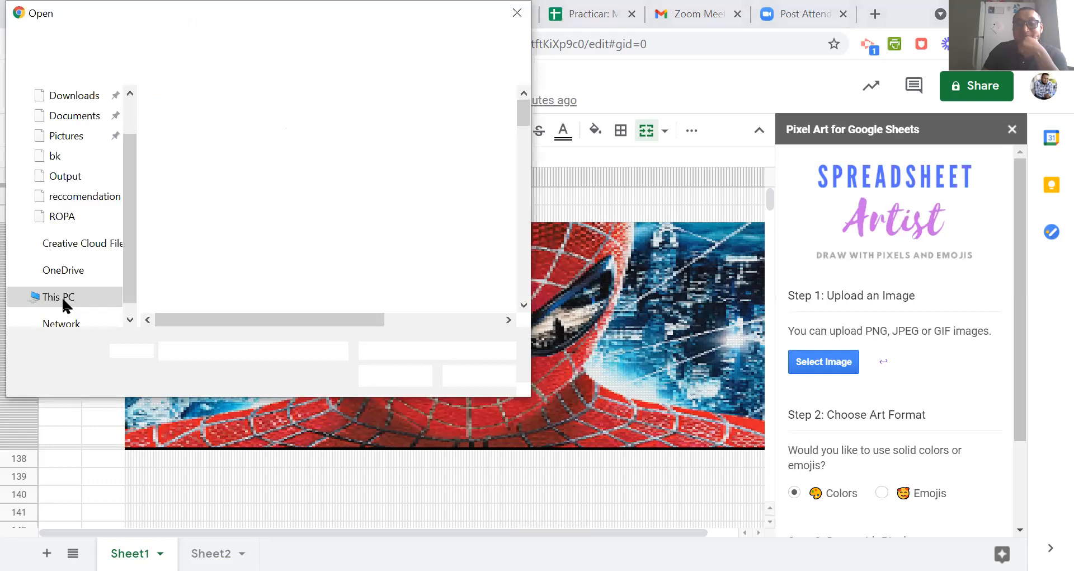
pyautogui.write('ca')
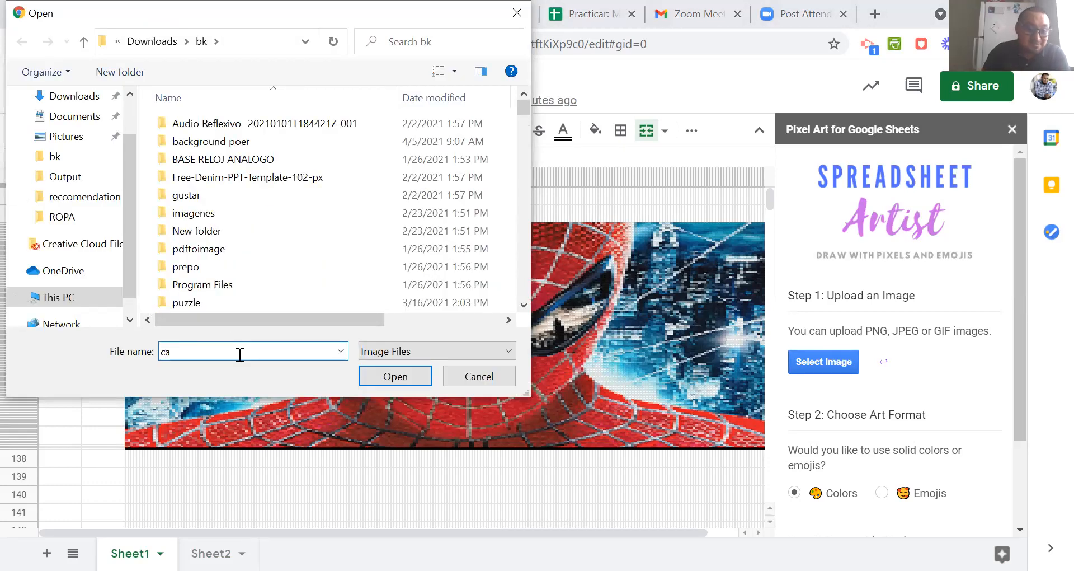
pyautogui.write('pture.PNG')
pyautogui.click(393, 378)
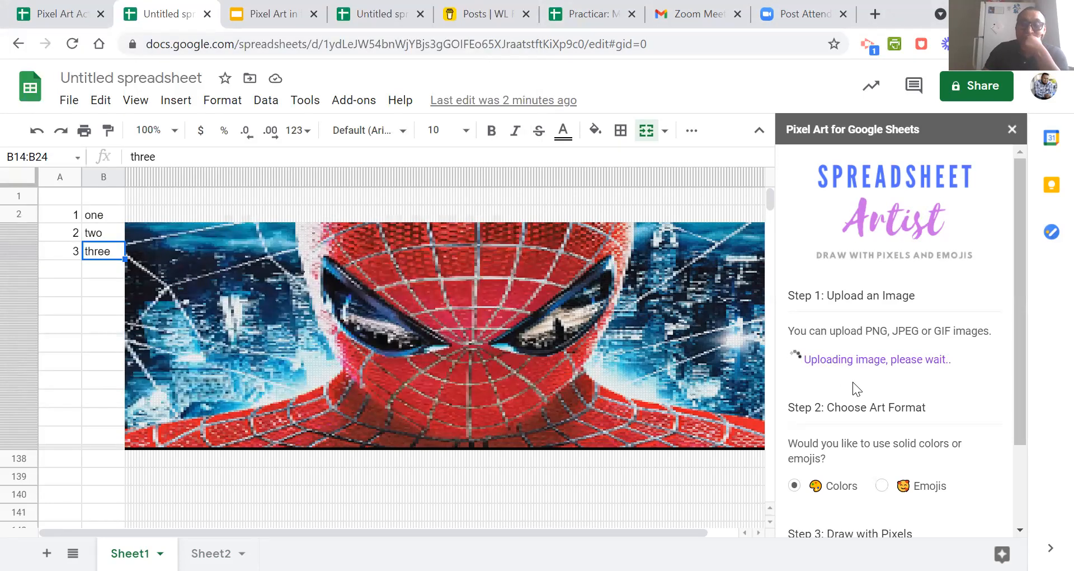
pyautogui.scroll(-2, 847, 472)
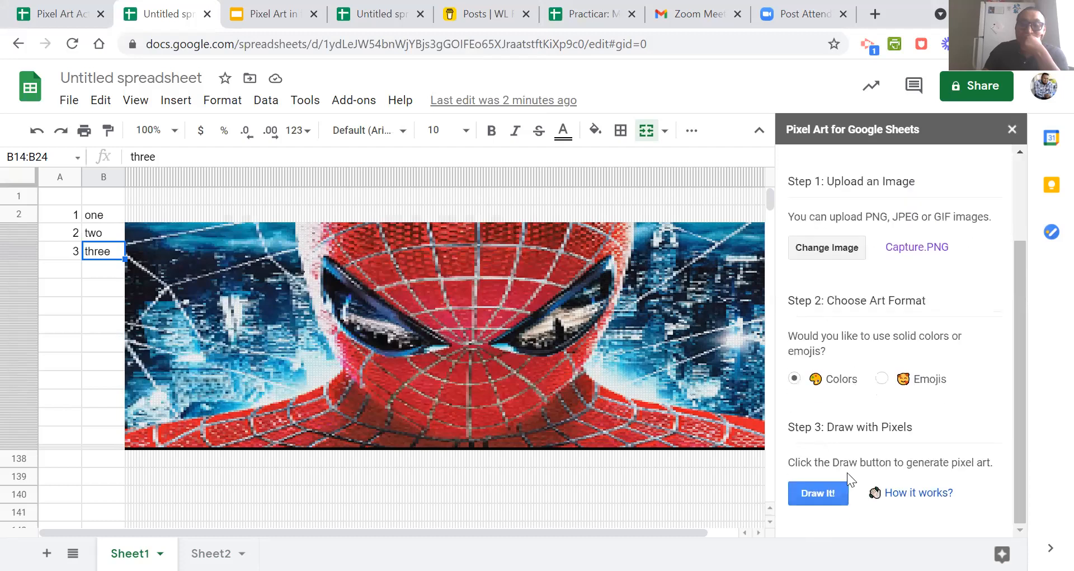
pyautogui.click(824, 502)
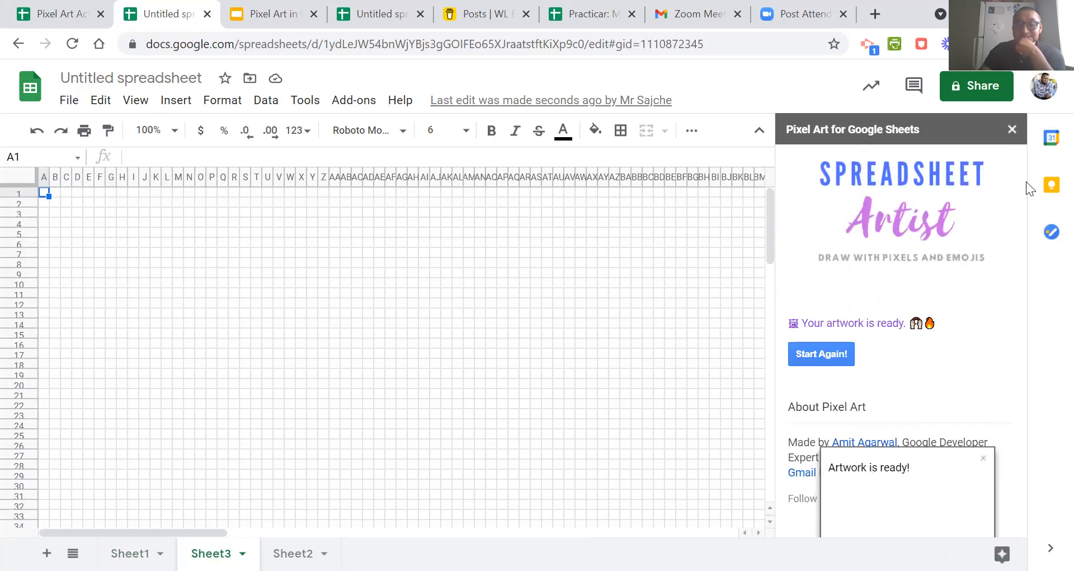
# Close the Pixel Art and conditional formatting sidebars and set the zoom of Sheet3 to 50%.
pyautogui.click(1012, 129)
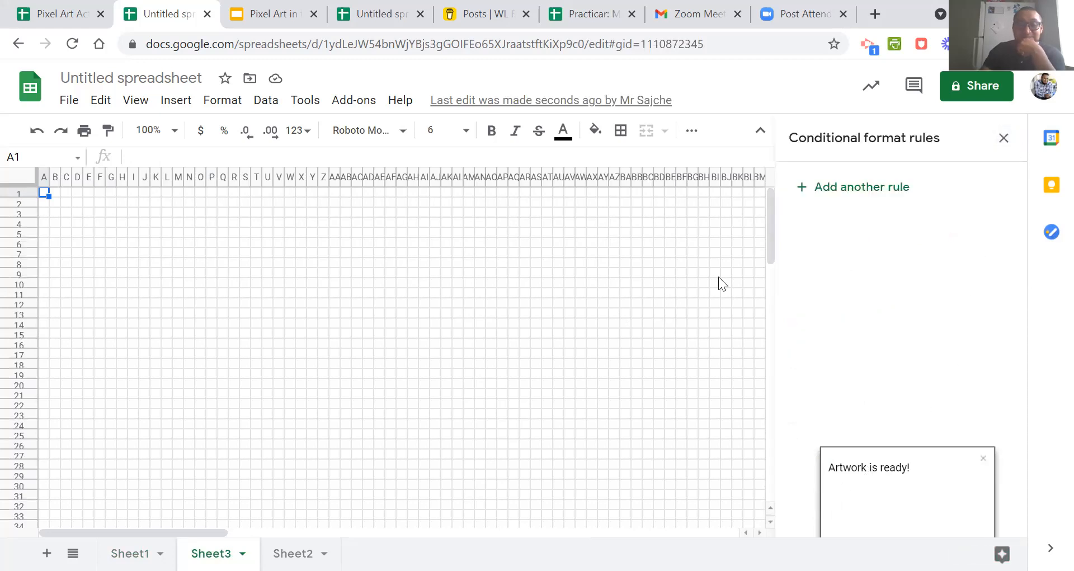
pyautogui.click(1003, 138)
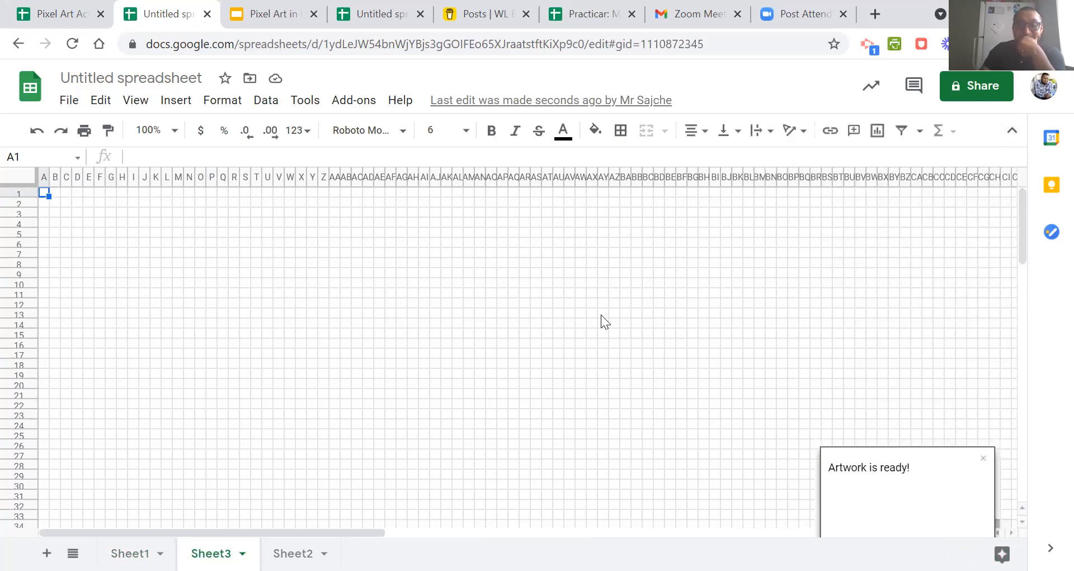
pyautogui.scroll(-6, 619, 375)
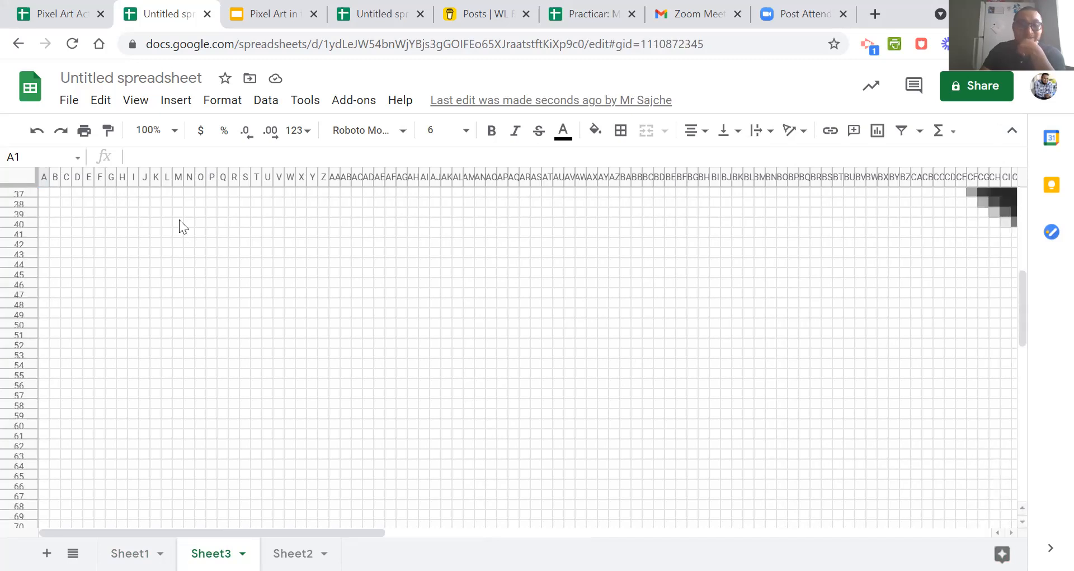
pyautogui.click(169, 131)
pyautogui.click(159, 162)
pyautogui.scroll(3, 347, 323)
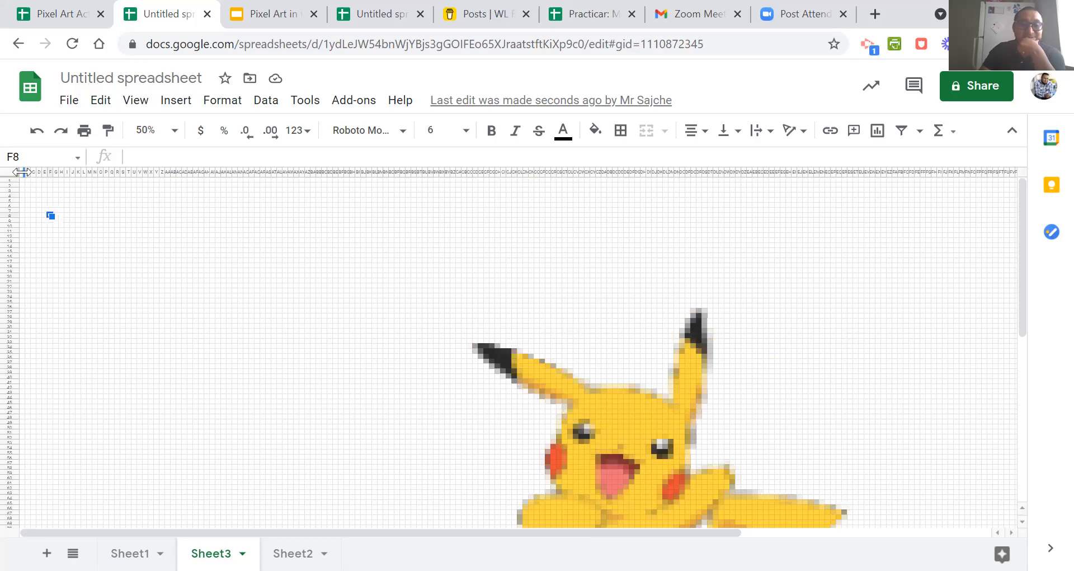
# Delete the blank columns B to CC before the Pikachu artwork.
pyautogui.moveTo(27, 172); pyautogui.dragTo(474, 219)
pyautogui.scroll(-3, 452, 223)
pyautogui.scroll(5, 314, 277)
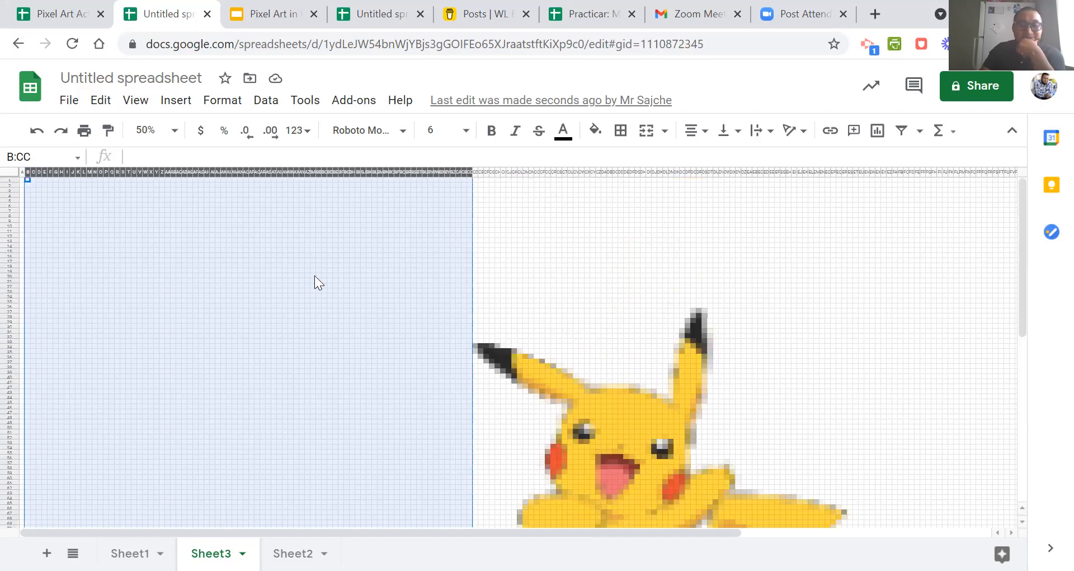
pyautogui.rightClick(315, 277)
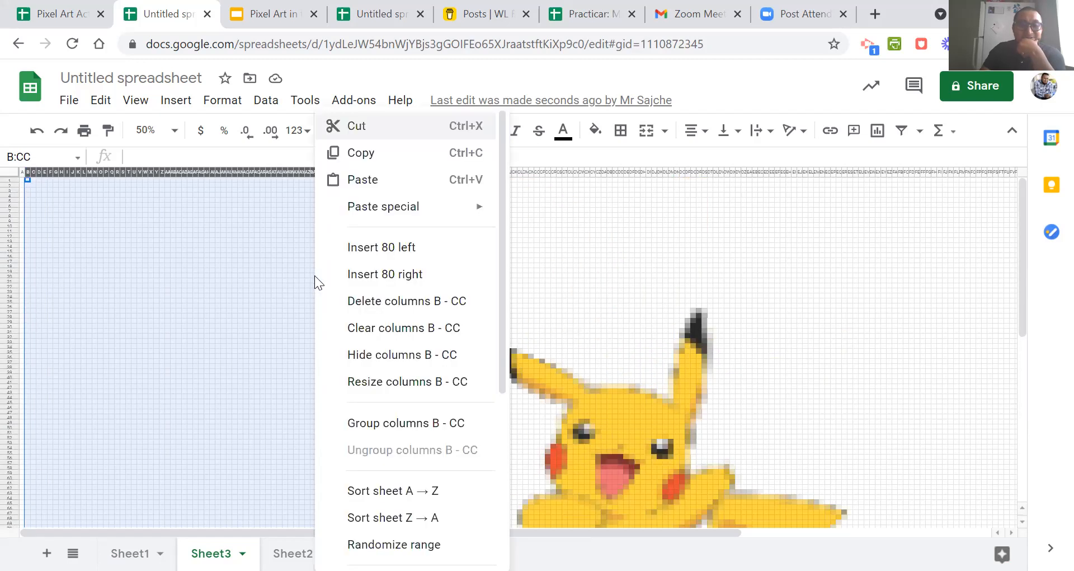
pyautogui.click(367, 310)
pyautogui.click(367, 310)
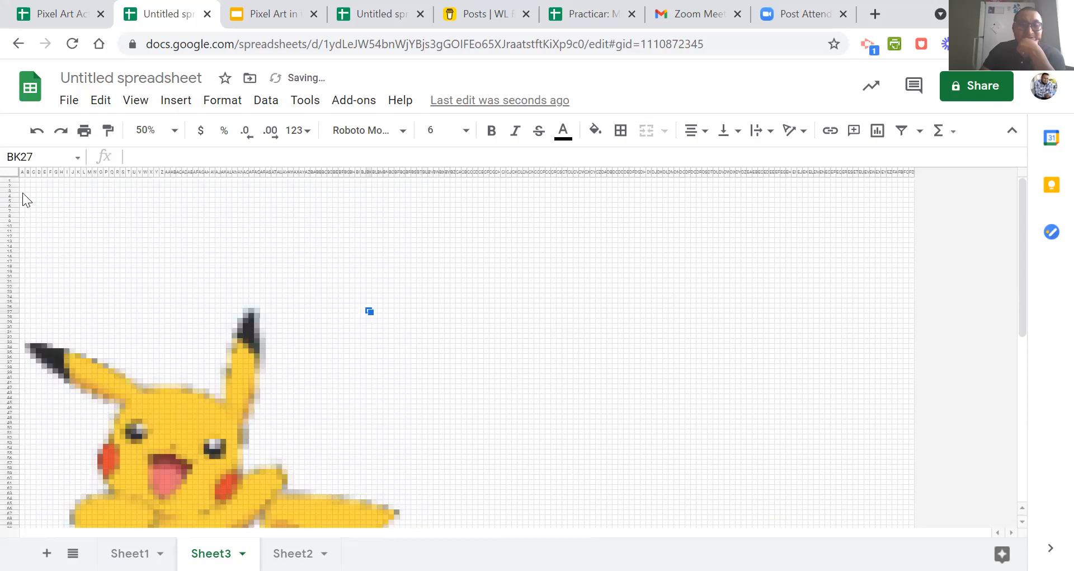
# Delete the blank rows 2 to 25 above the Pikachu artwork.
pyautogui.moveTo(13, 184); pyautogui.dragTo(32, 302)
pyautogui.rightClick(137, 240)
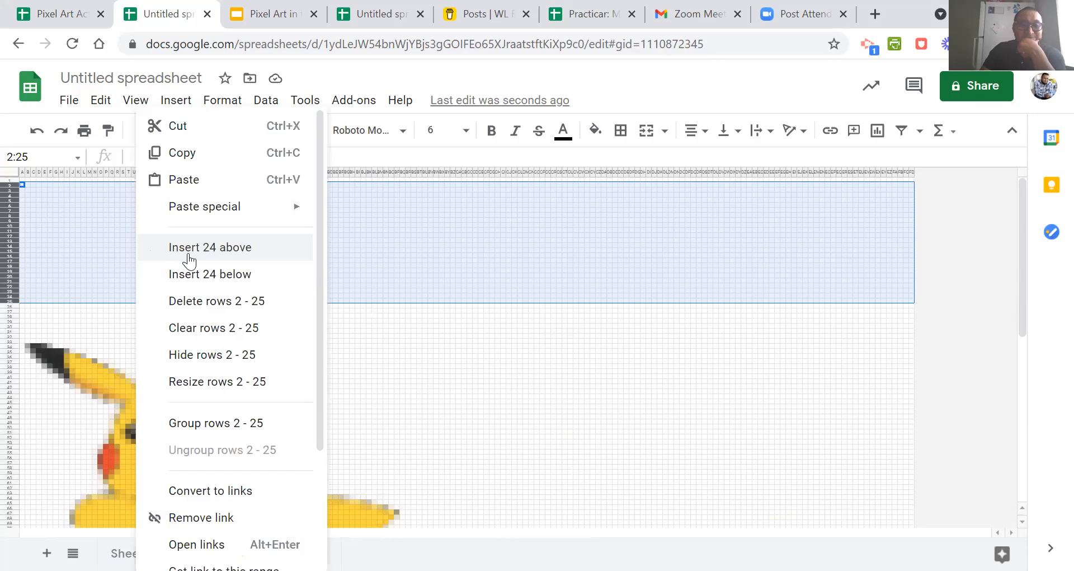
pyautogui.click(224, 303)
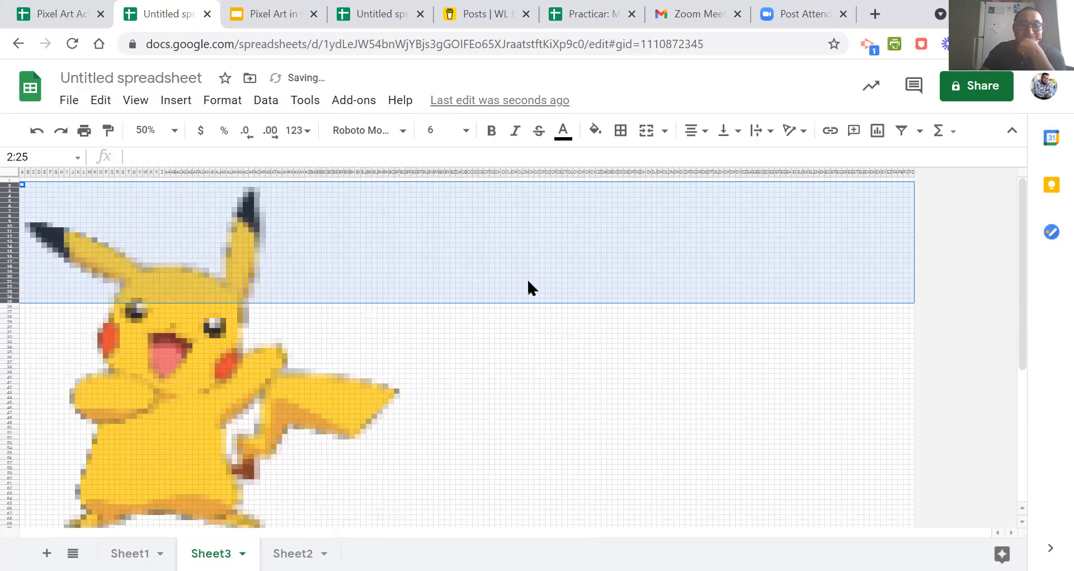
pyautogui.click(518, 269)
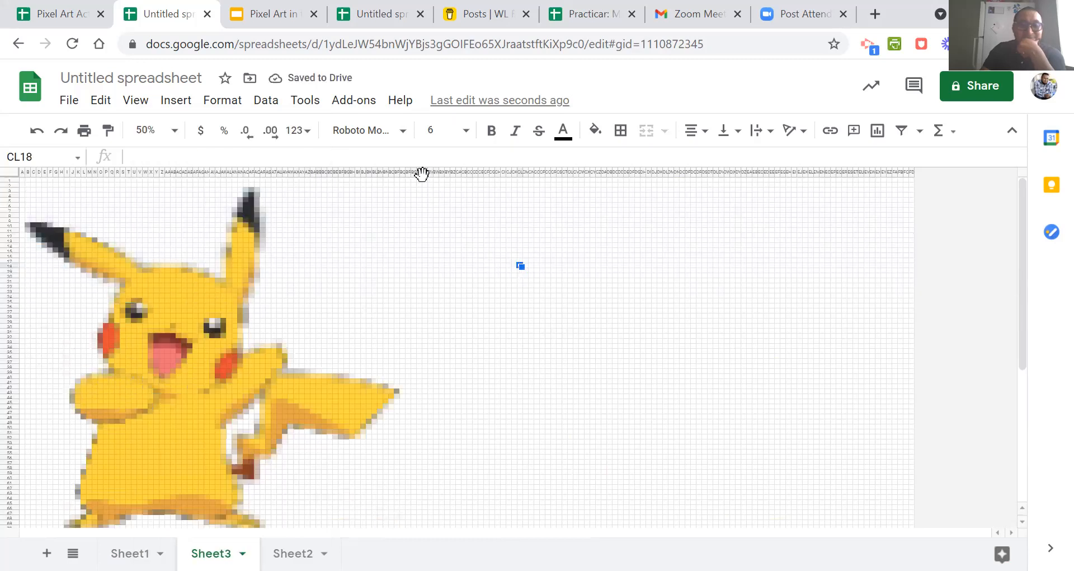
# Delete the blank columns BT to FD after the Pikachu artwork.
pyautogui.moveTo(423, 171)
pyautogui.mouseDown()
pyautogui.moveTo(801, 217)
pyautogui.moveTo(942, 219)
pyautogui.mouseUp()
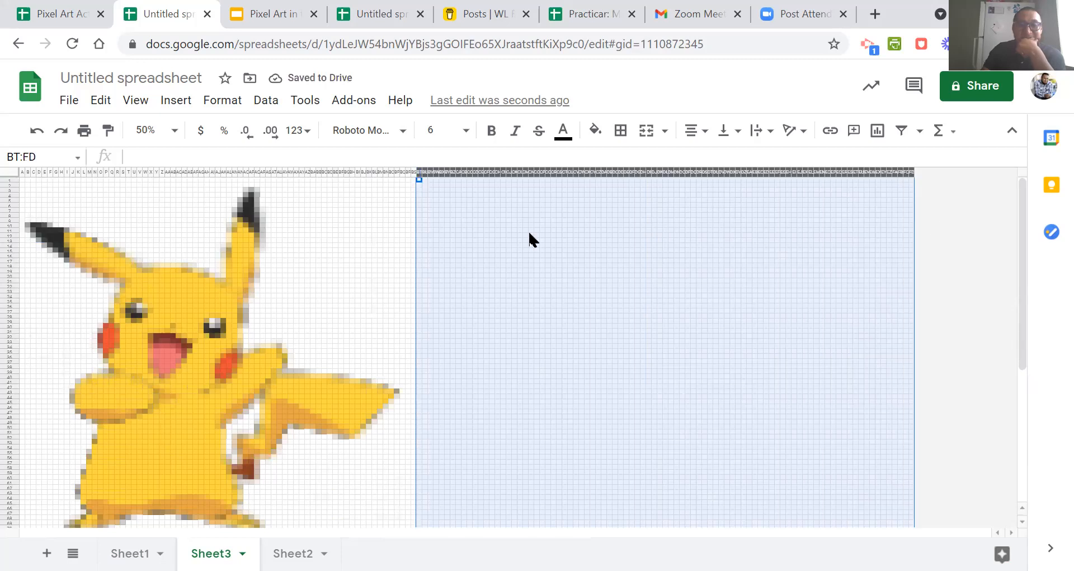
pyautogui.rightClick(529, 229)
pyautogui.click(582, 301)
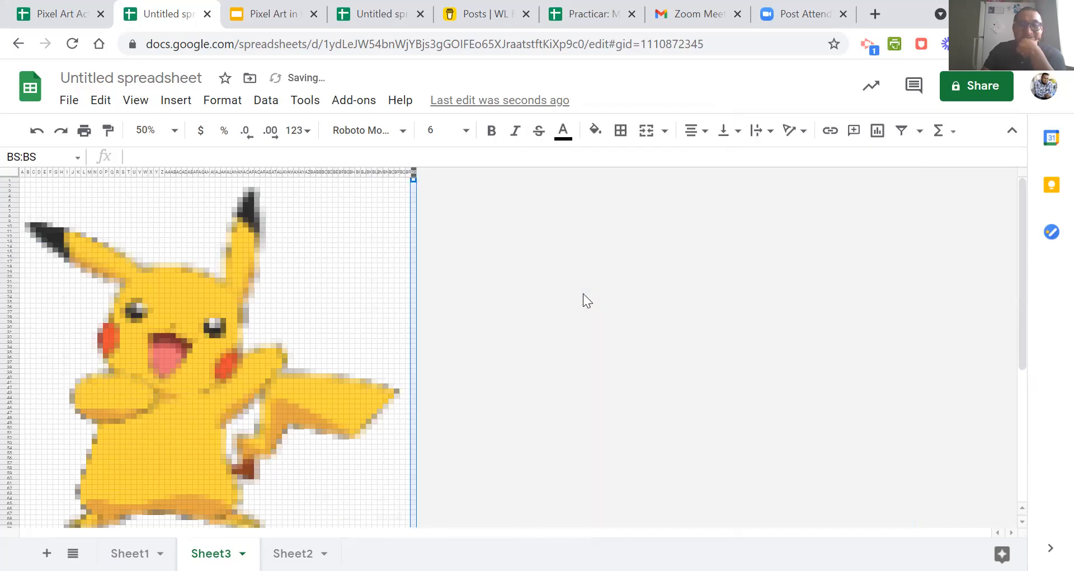
# Delete rows 73 to 110 below the Pikachu artwork and set the sheet zoom to 100%.
pyautogui.scroll(-5, 583, 293)
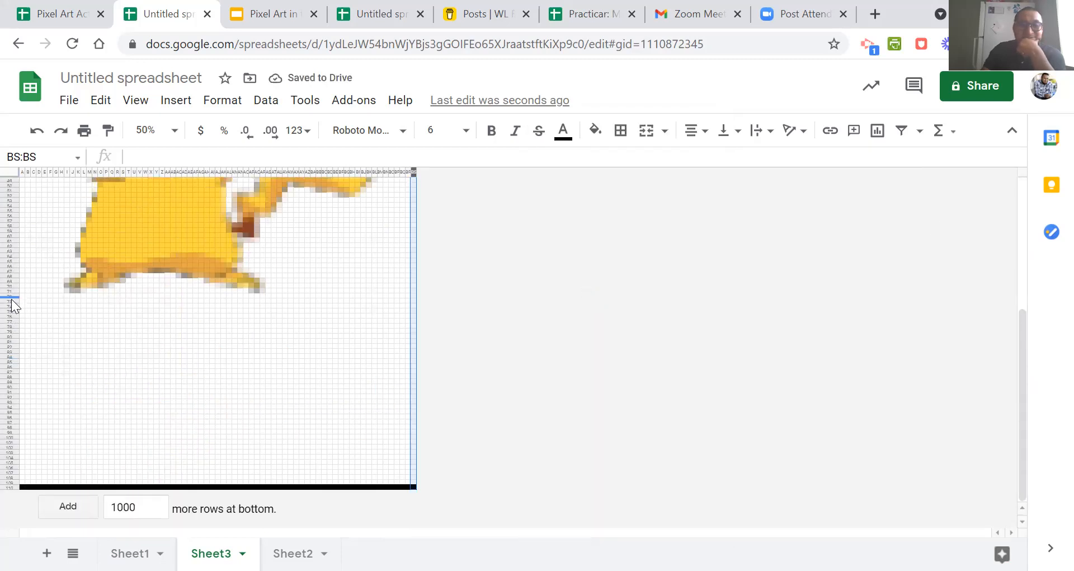
pyautogui.moveTo(11, 298); pyautogui.dragTo(42, 505)
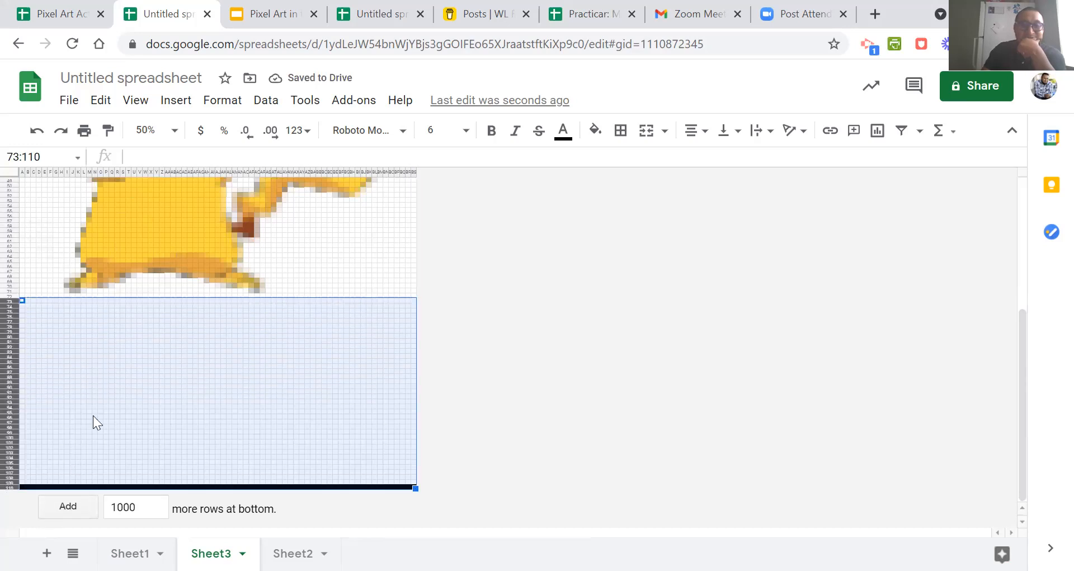
pyautogui.rightClick(107, 376)
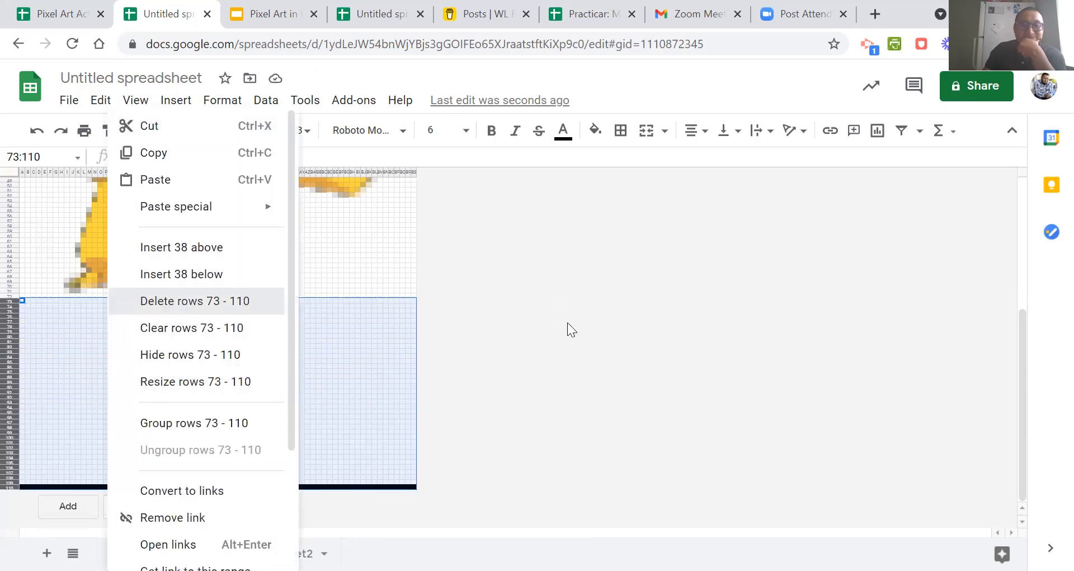
pyautogui.scroll(3, 558, 331)
pyautogui.click(174, 132)
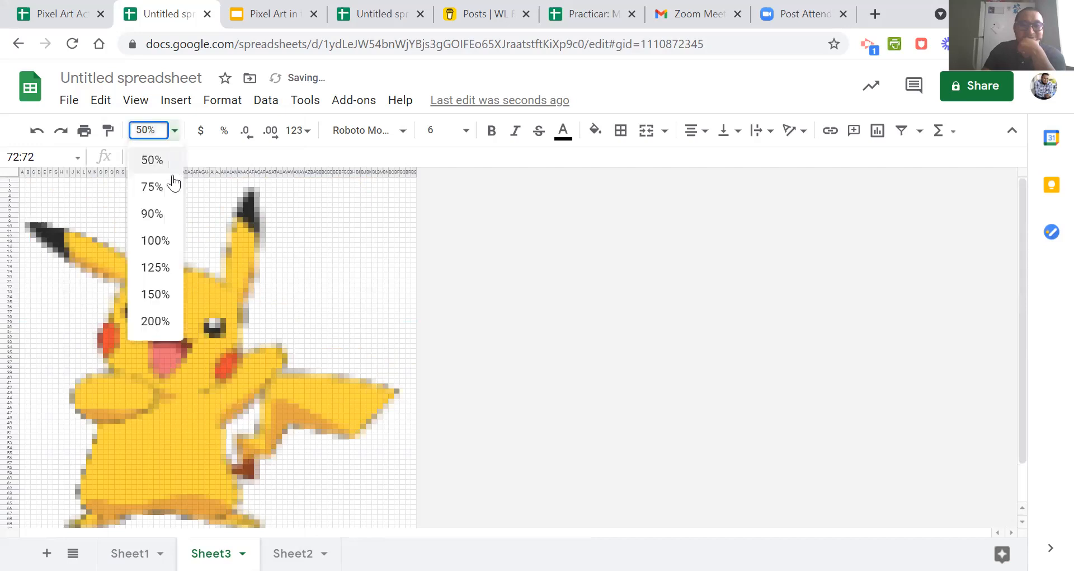
pyautogui.click(163, 239)
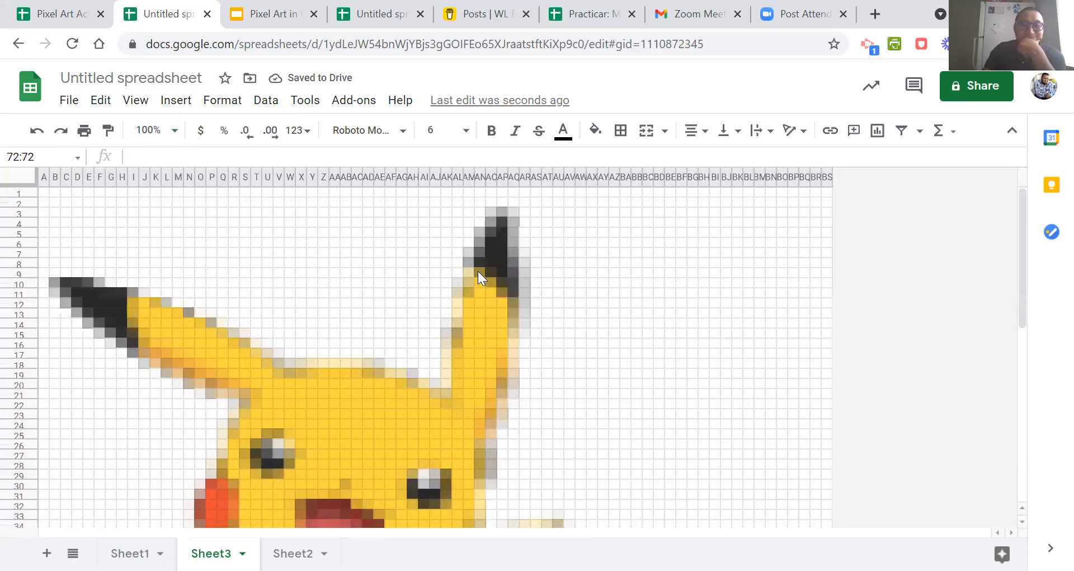
# Examine the trimmed Pikachu artwork on Sheet3 from its ears down to its feet.
pyautogui.scroll(-6, 478, 271)
pyautogui.scroll(-3, 478, 271)
pyautogui.scroll(10, 478, 271)
pyautogui.scroll(-3, 478, 270)
pyautogui.scroll(3, 478, 271)
pyautogui.scroll(-6, 478, 271)
pyautogui.scroll(6, 477, 271)
pyautogui.click(190, 343)
pyautogui.click(234, 365)
pyautogui.click(278, 395)
pyautogui.click(379, 334)
pyautogui.click(476, 312)
pyautogui.click(468, 374)
pyautogui.click(402, 414)
pyautogui.click(305, 414)
pyautogui.scroll(-5, 320, 411)
pyautogui.scroll(5, 320, 408)
pyautogui.scroll(-5, 320, 408)
pyautogui.scroll(5, 319, 405)
pyautogui.scroll(-5, 320, 405)
pyautogui.scroll(5, 320, 405)
pyautogui.scroll(-5, 320, 405)
pyautogui.scroll(5, 320, 405)
pyautogui.scroll(-5, 320, 405)
pyautogui.scroll(5, 320, 405)
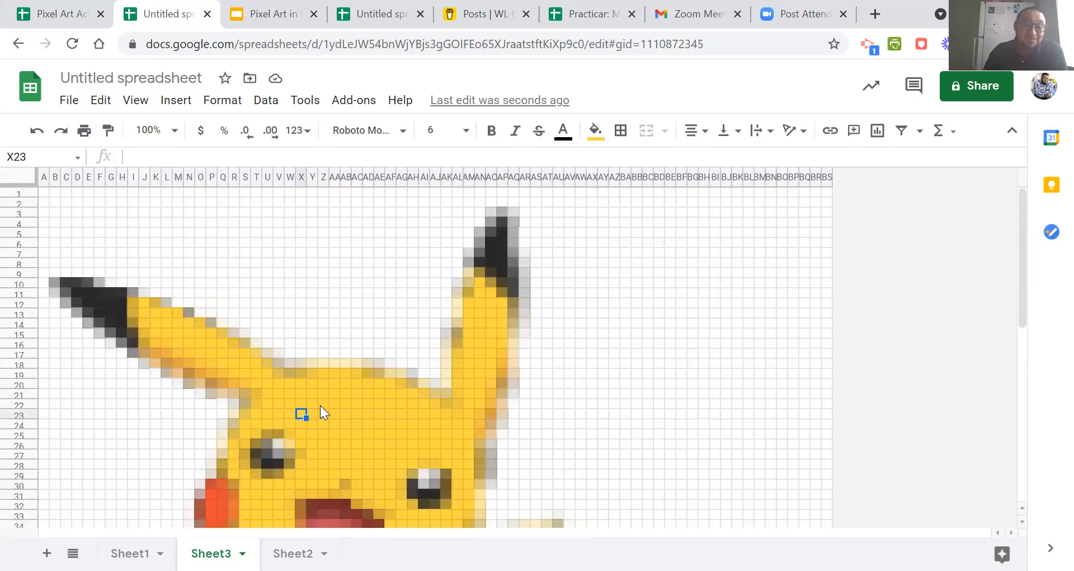
# Shrink all columns and rows of Sheet3 uniformly so the Pikachu artwork takes up less space.
pyautogui.click(22, 178)
pyautogui.moveTo(124, 171); pyautogui.dragTo(117, 171)
pyautogui.moveTo(5, 235); pyautogui.dragTo(15, 210)
pyautogui.scroll(-3, 356, 270)
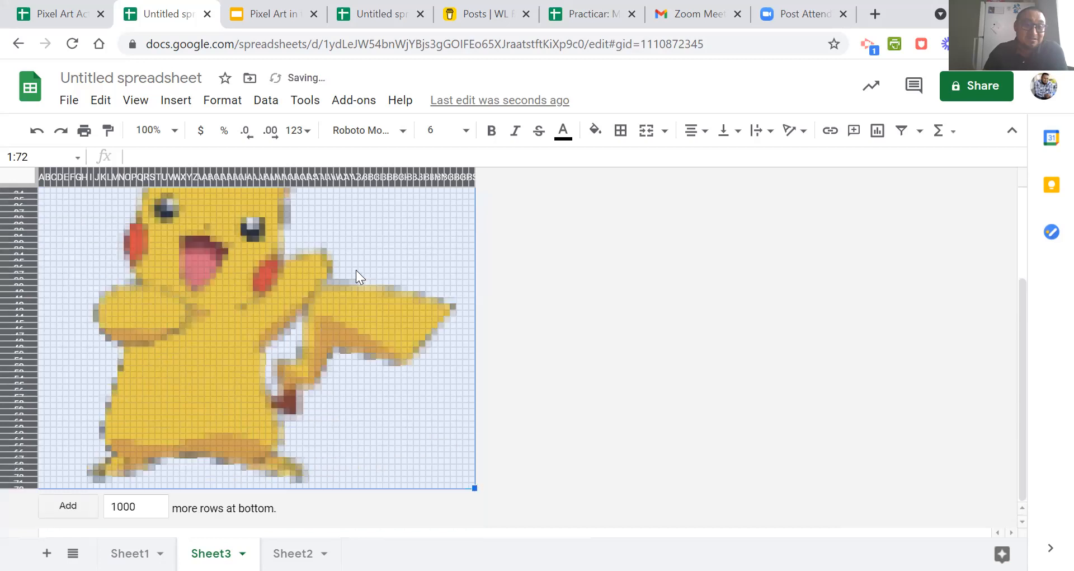
pyautogui.click(576, 283)
pyautogui.scroll(5, 548, 294)
pyautogui.scroll(-3, 538, 301)
pyautogui.scroll(3, 538, 301)
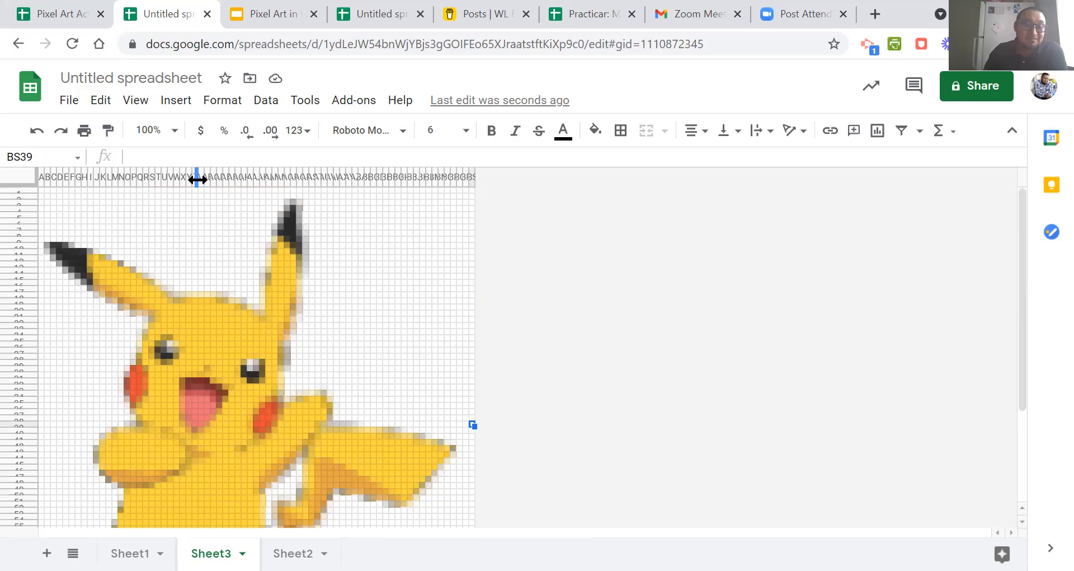
# Undo the column and row resizing on Sheet3.
pyautogui.click(37, 132)
pyautogui.click(37, 132)
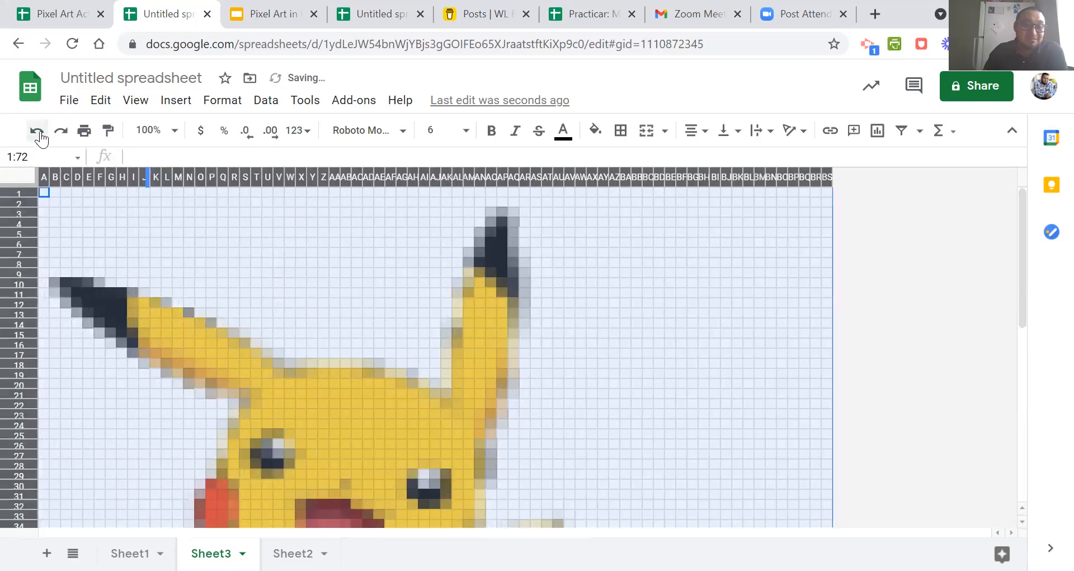
pyautogui.click(291, 263)
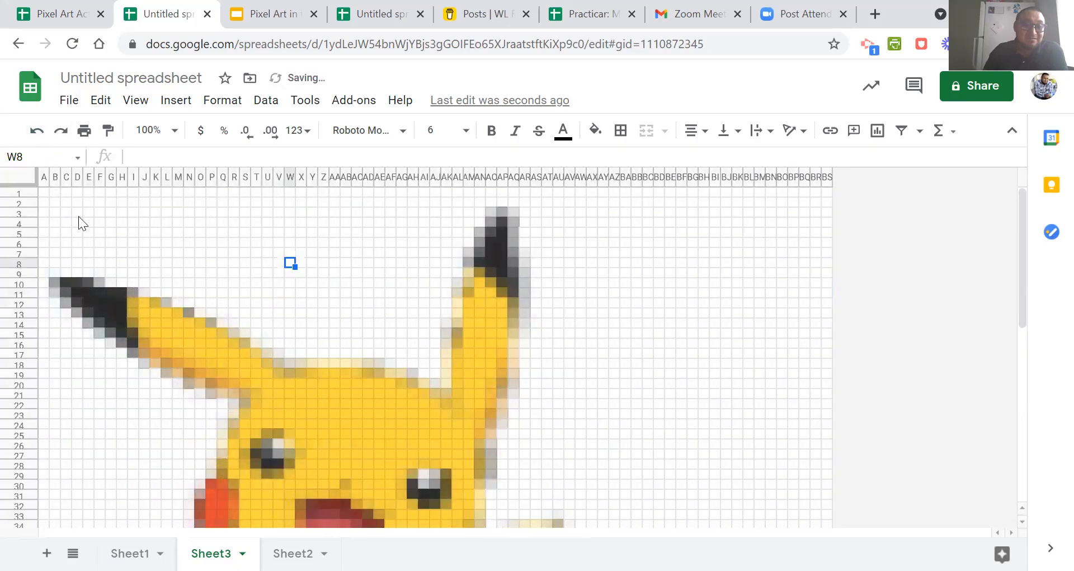
# Insert two wide blank columns, A and B, before the Pikachu artwork.
pyautogui.rightClick(44, 178)
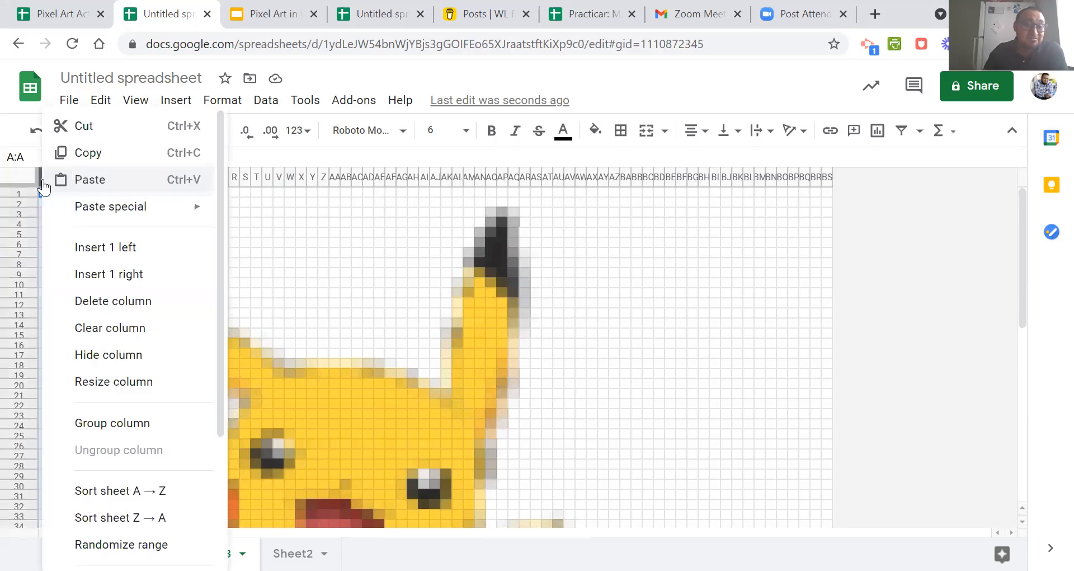
pyautogui.click(78, 247)
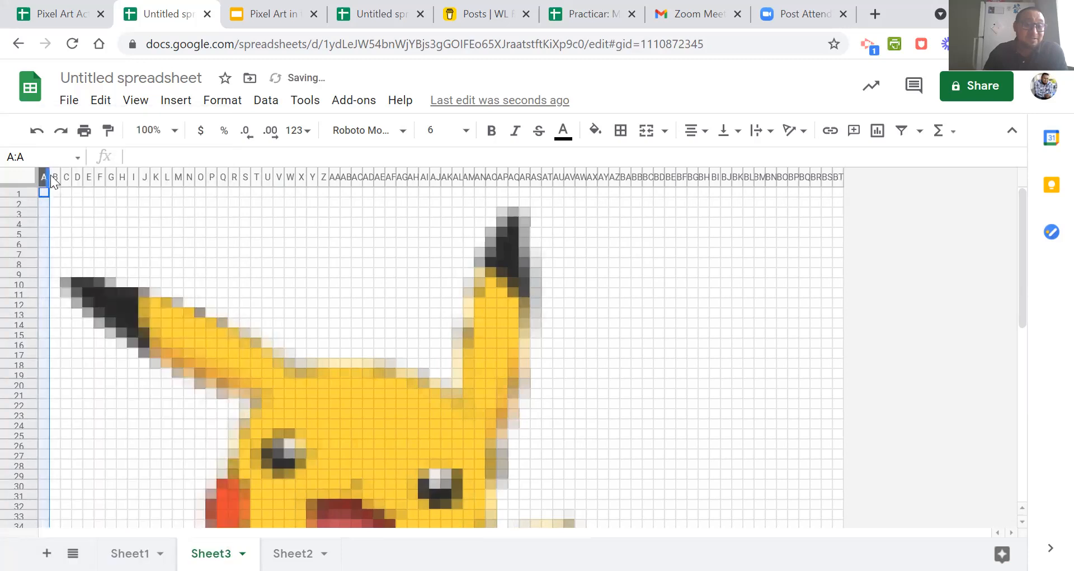
pyautogui.moveTo(47, 175); pyautogui.dragTo(105, 175)
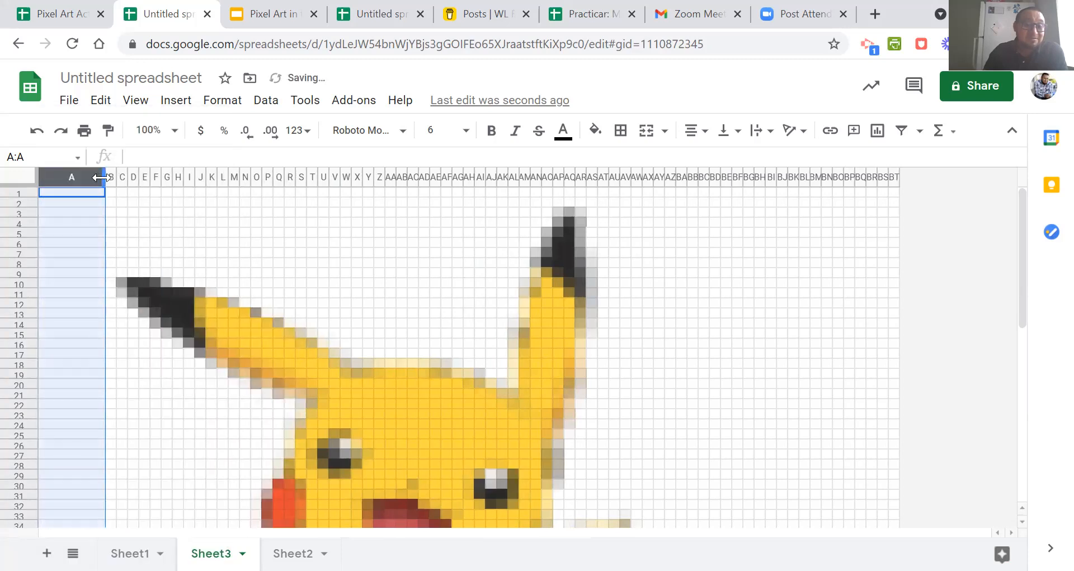
pyautogui.click(74, 252)
pyautogui.click(59, 178)
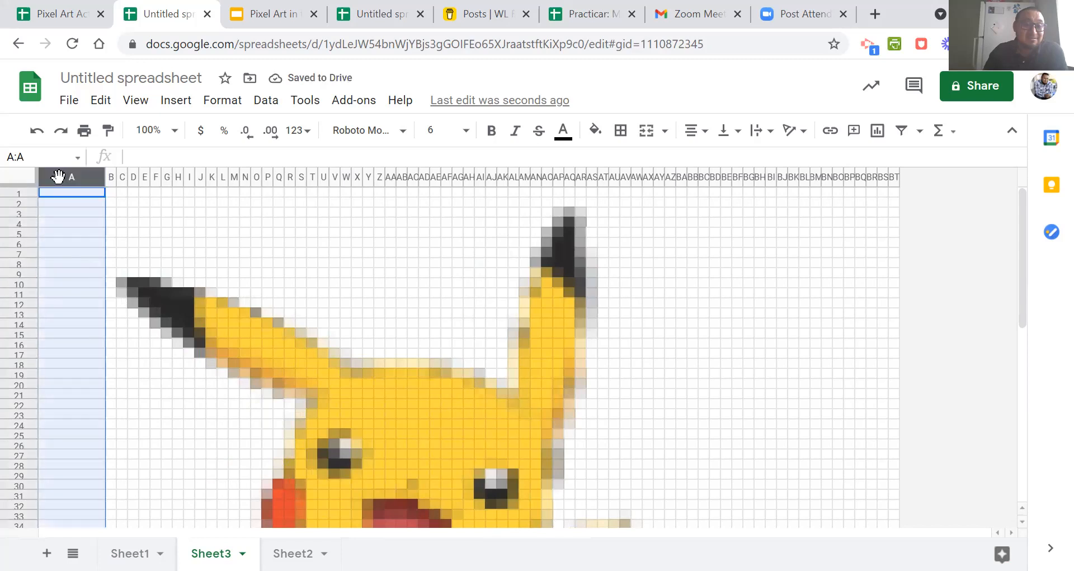
pyautogui.rightClick(59, 178)
pyautogui.click(106, 238)
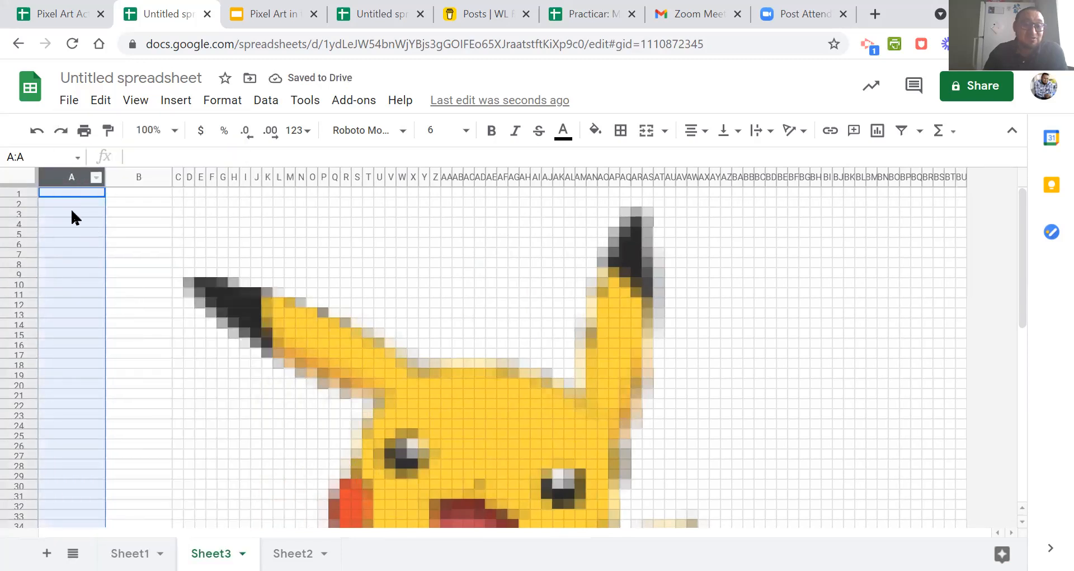
pyautogui.scroll(-5, 113, 247)
pyautogui.scroll(5, 116, 250)
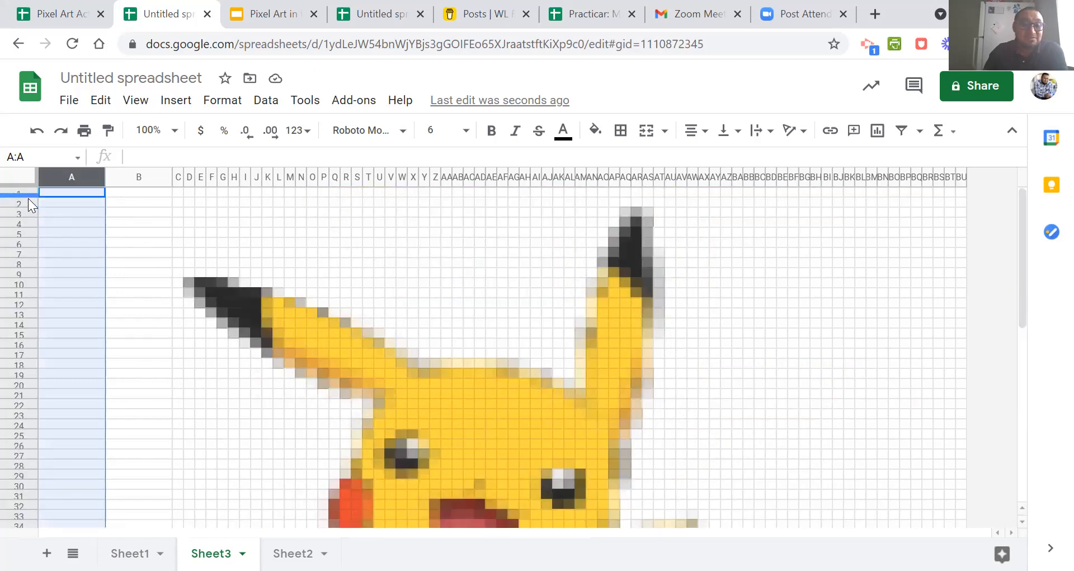
# Merge cells A2:A4 into one larger cell beside the artwork.
pyautogui.click(67, 213)
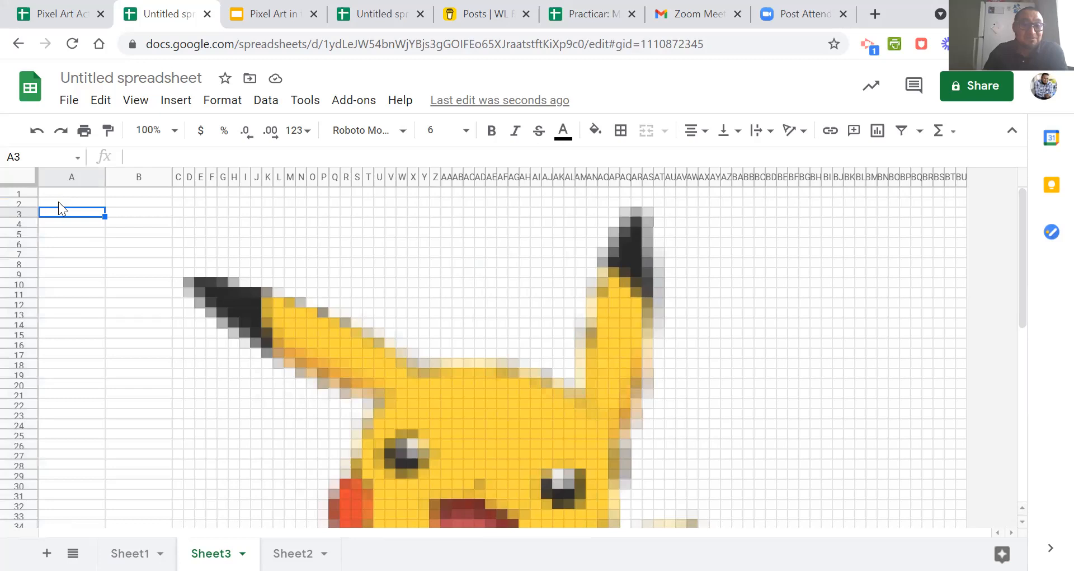
pyautogui.click(67, 203)
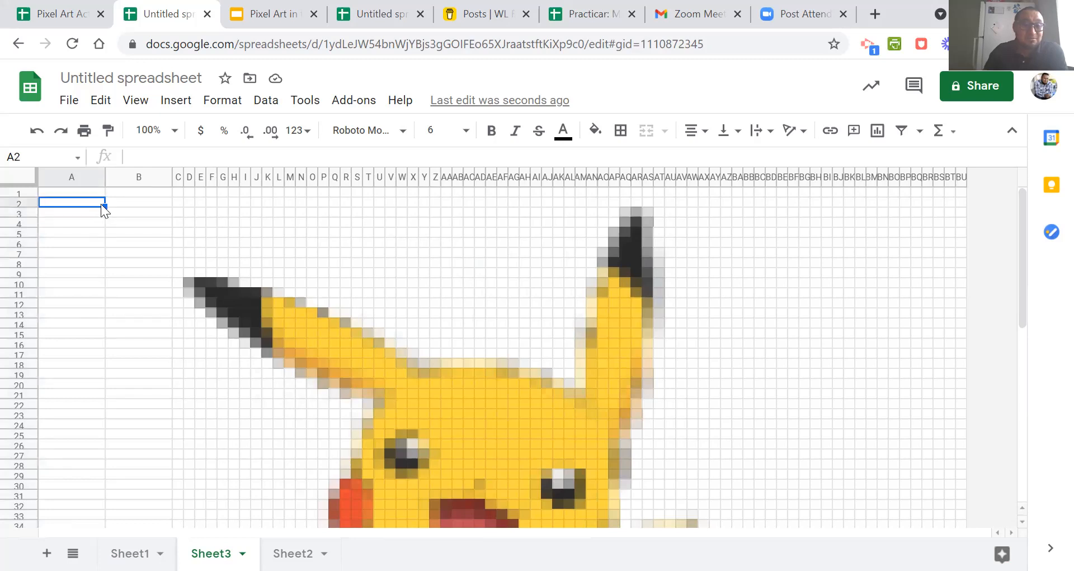
pyautogui.moveTo(109, 221); pyautogui.dragTo(163, 226)
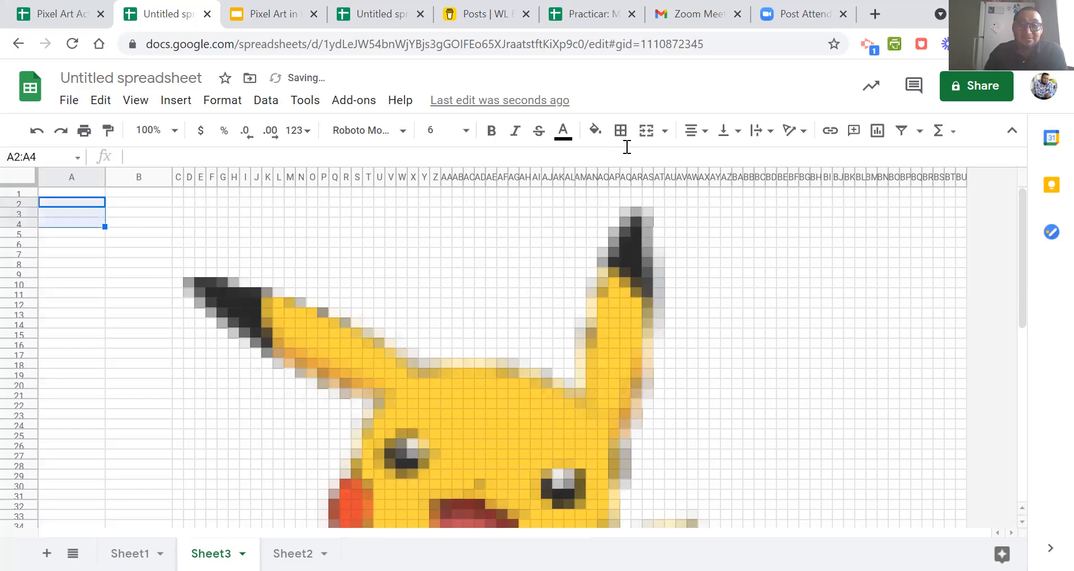
pyautogui.click(645, 143)
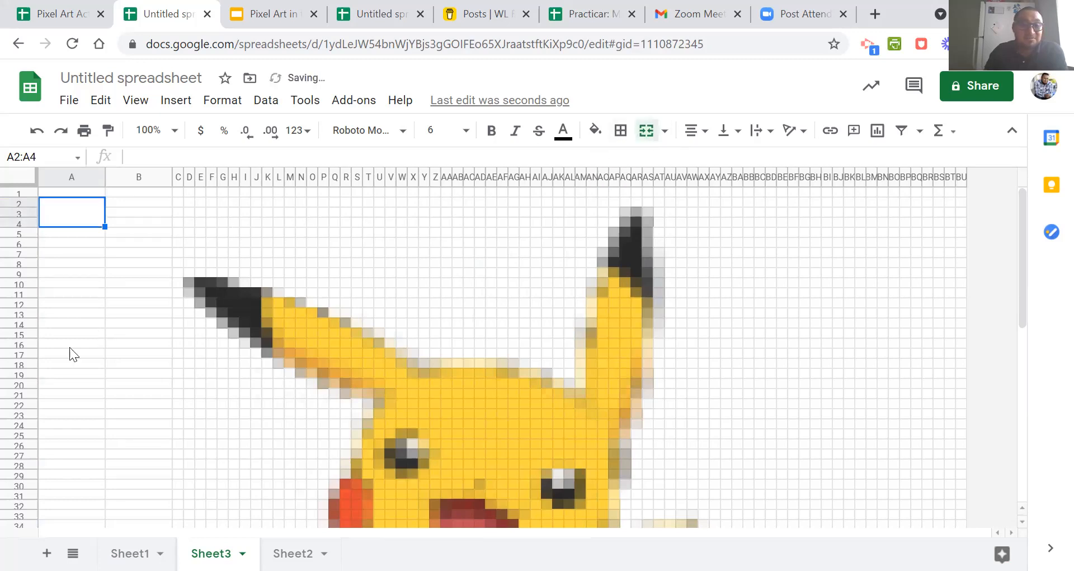
pyautogui.click(71, 341)
pyautogui.click(76, 214)
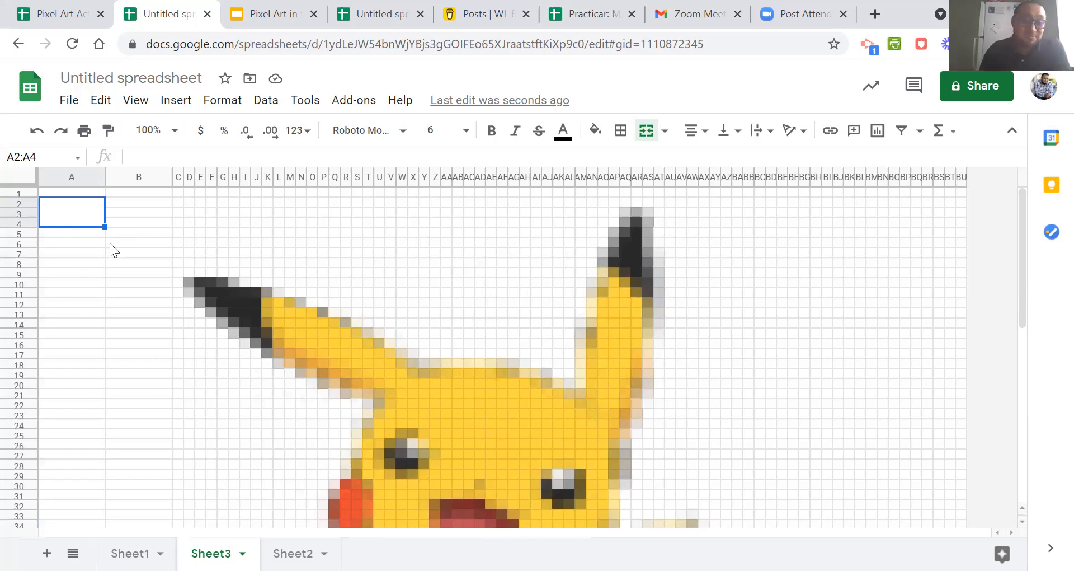
pyautogui.scroll(-10, 141, 302)
pyautogui.scroll(10, 141, 303)
pyautogui.scroll(-10, 141, 302)
pyautogui.scroll(10, 141, 302)
pyautogui.scroll(-10, 141, 302)
pyautogui.scroll(10, 141, 302)
pyautogui.scroll(-8, 141, 302)
pyautogui.scroll(8, 141, 302)
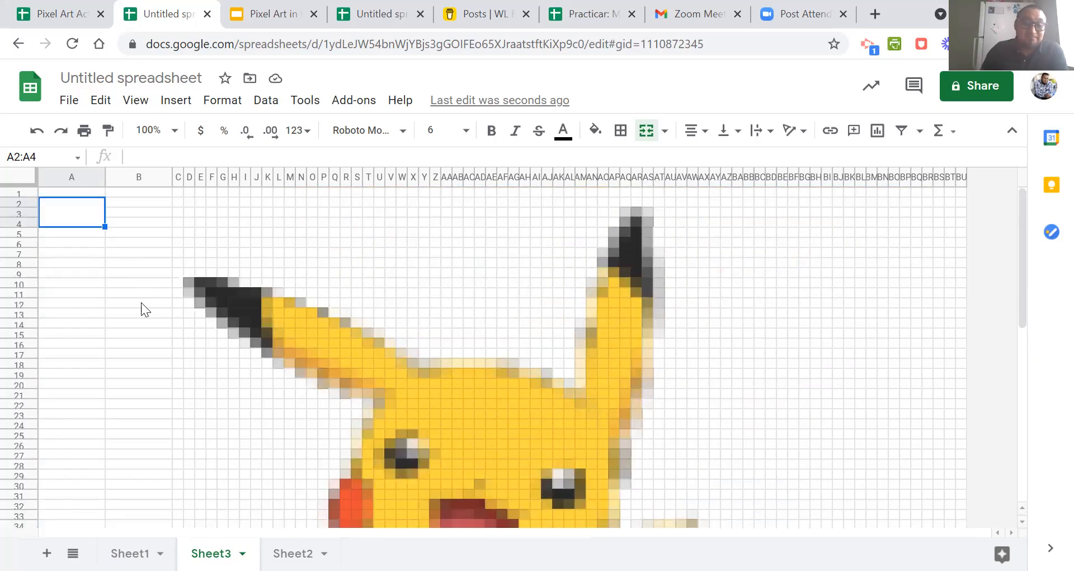
pyautogui.scroll(-5, 141, 302)
pyautogui.scroll(5, 141, 302)
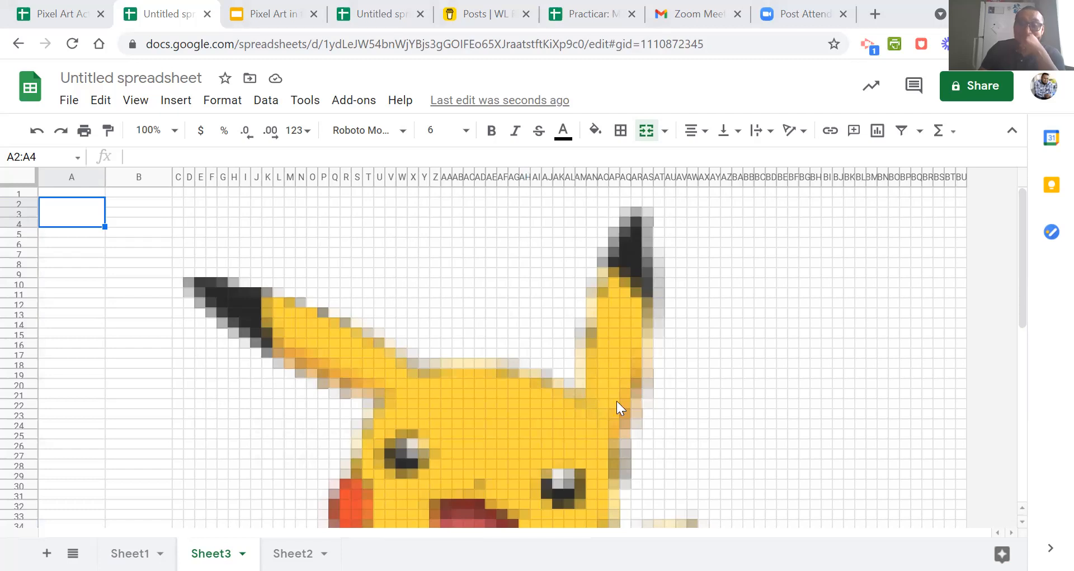
# Check the file formats offered for downloading the spreadsheet, without downloading it.
pyautogui.click(380, 313)
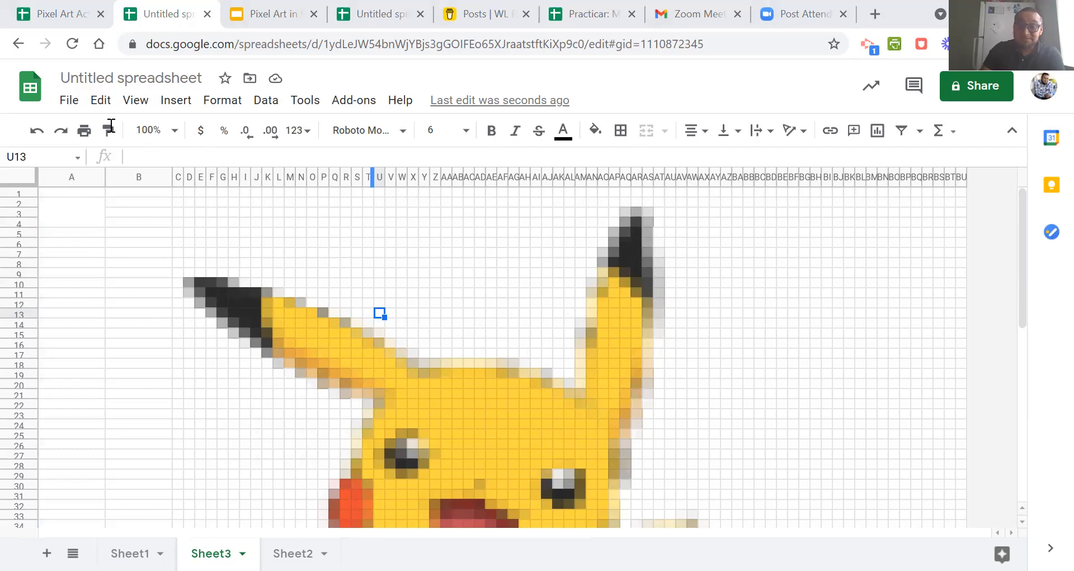
pyautogui.click(70, 105)
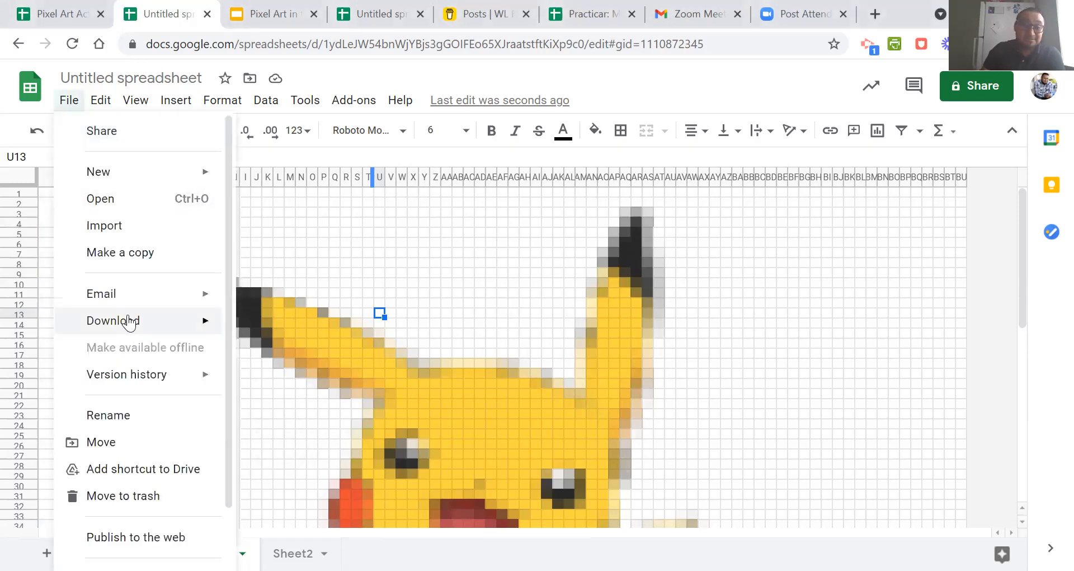
pyautogui.moveTo(124, 320)
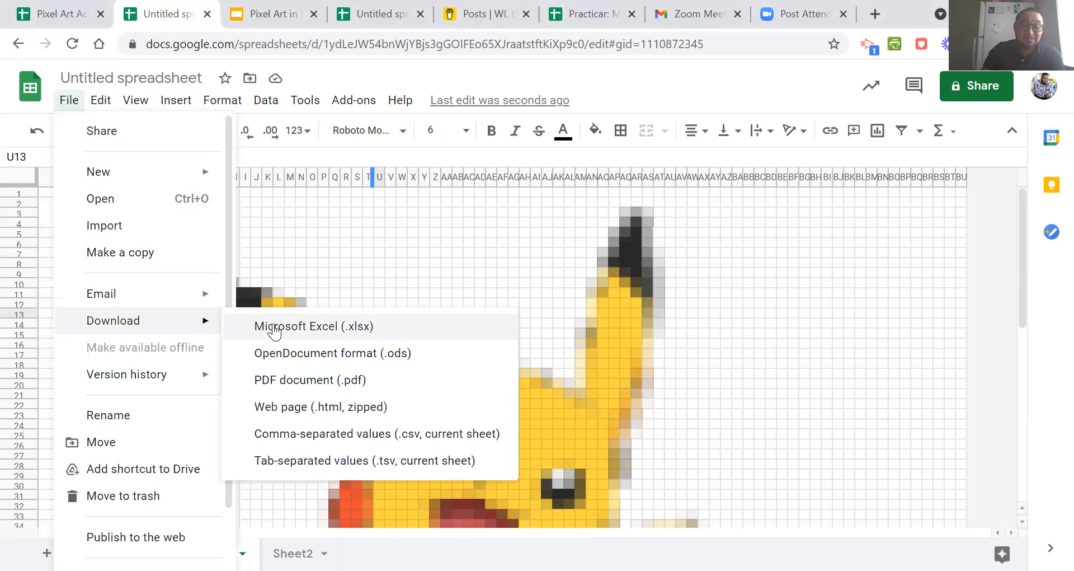
pyautogui.click(441, 283)
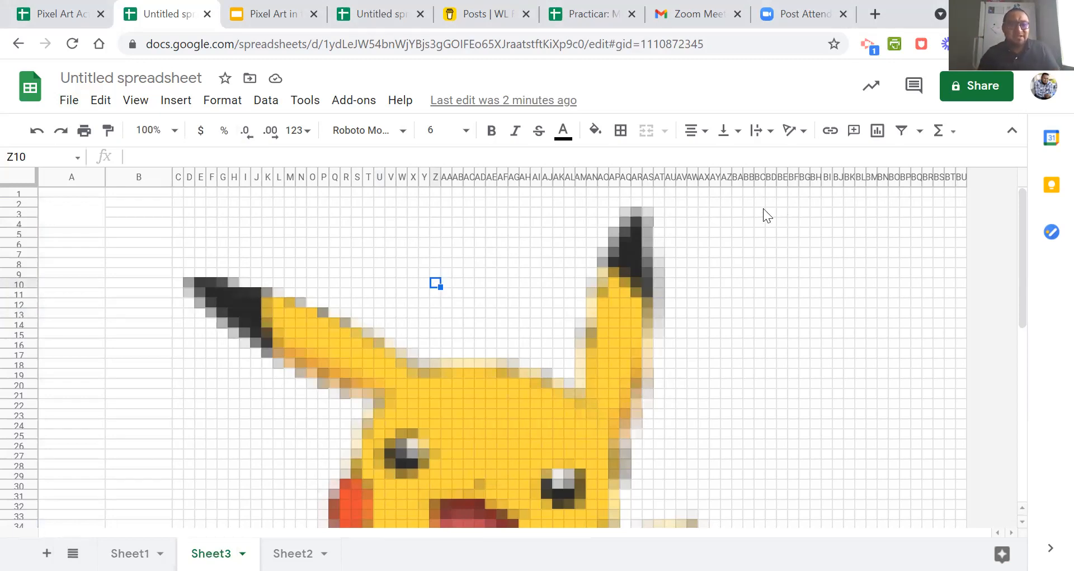
# Start sharing the spreadsheet and save it under the name TEst.
pyautogui.click(980, 96)
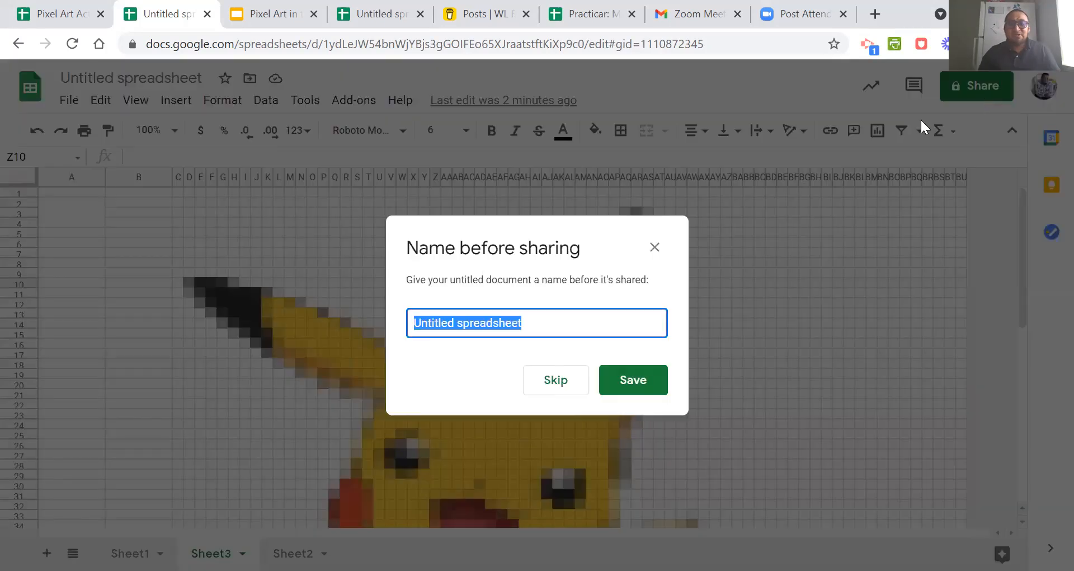
pyautogui.write('TExt')
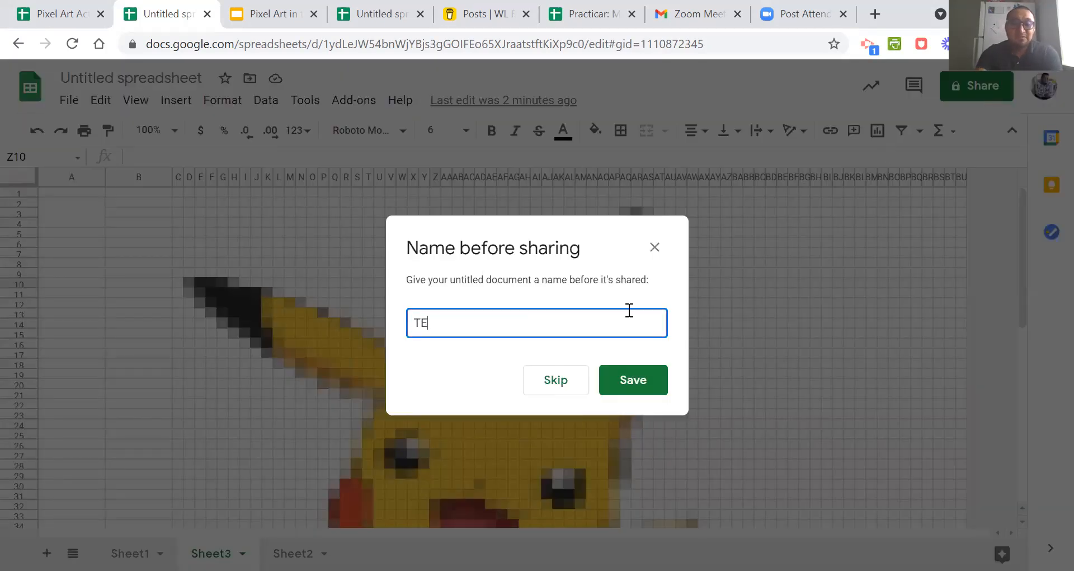
pyautogui.press('BackSpace')
pyautogui.press('BackSpace')
pyautogui.write('st')
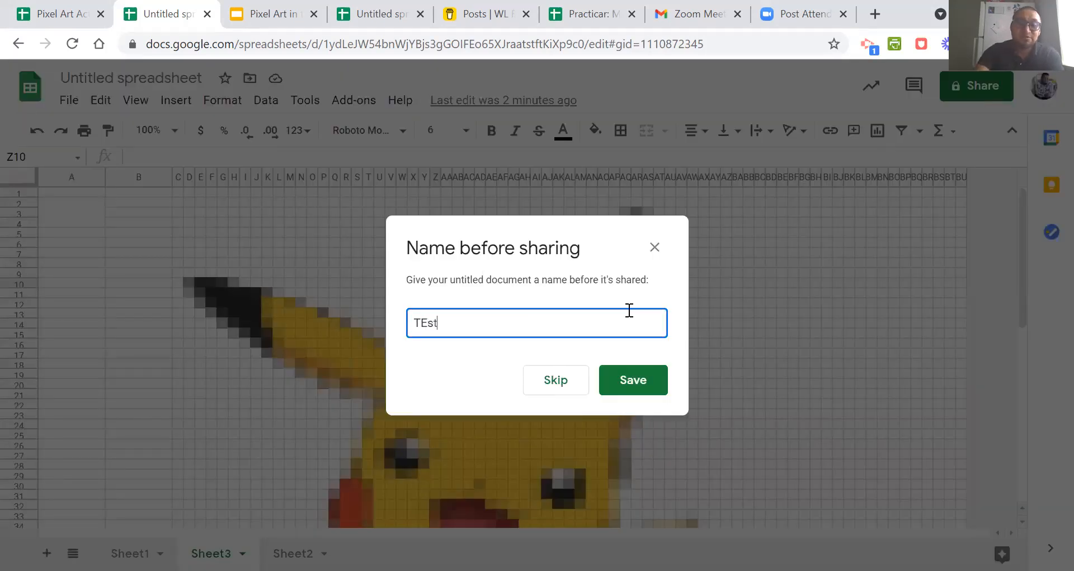
pyautogui.click(652, 383)
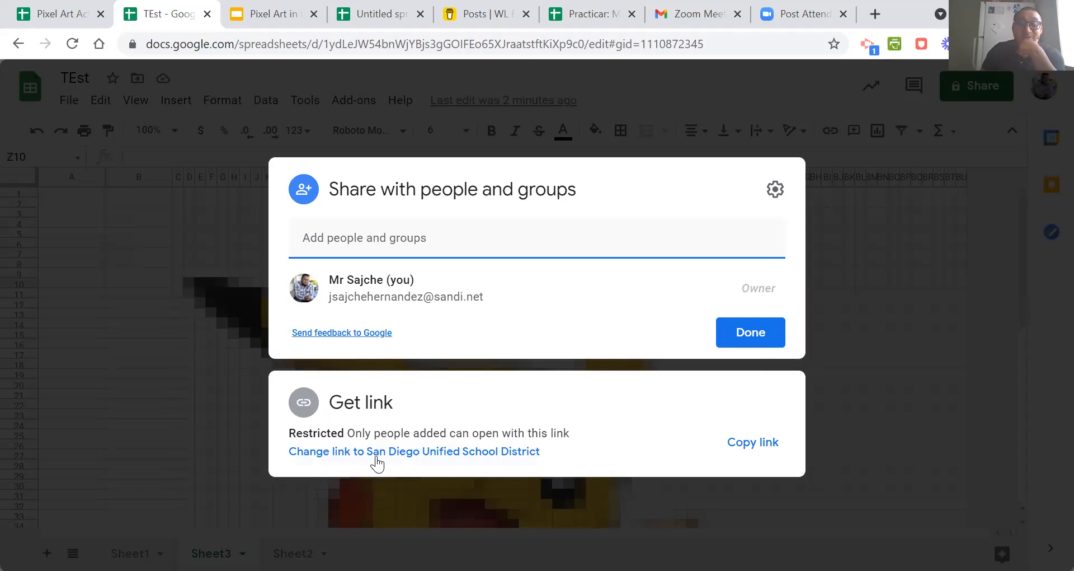
# Set link access to Anyone with the link as Viewer, copy the sharing link, and finish sharing.
pyautogui.click(377, 455)
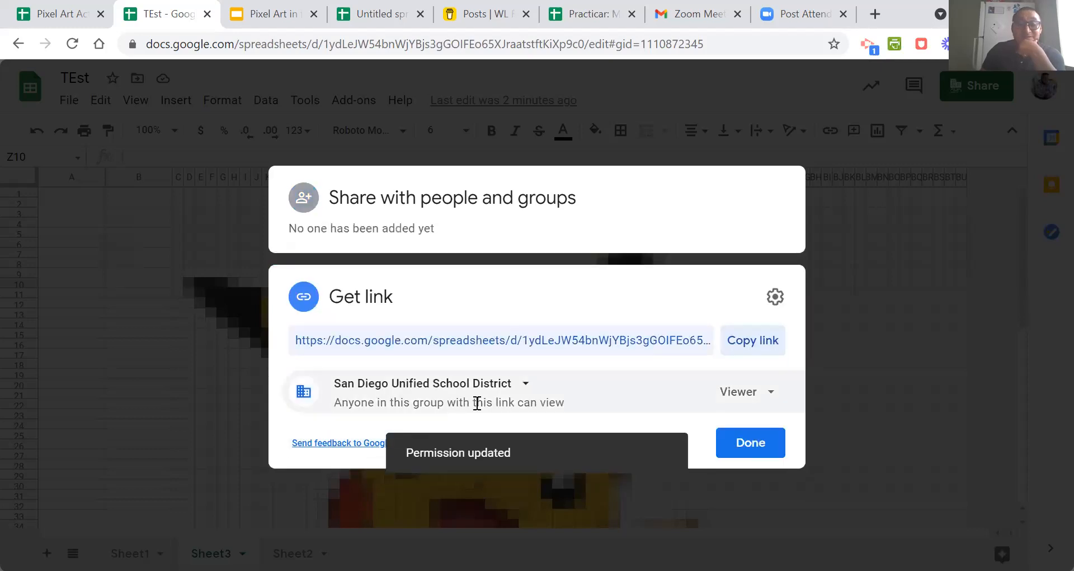
pyautogui.click(508, 393)
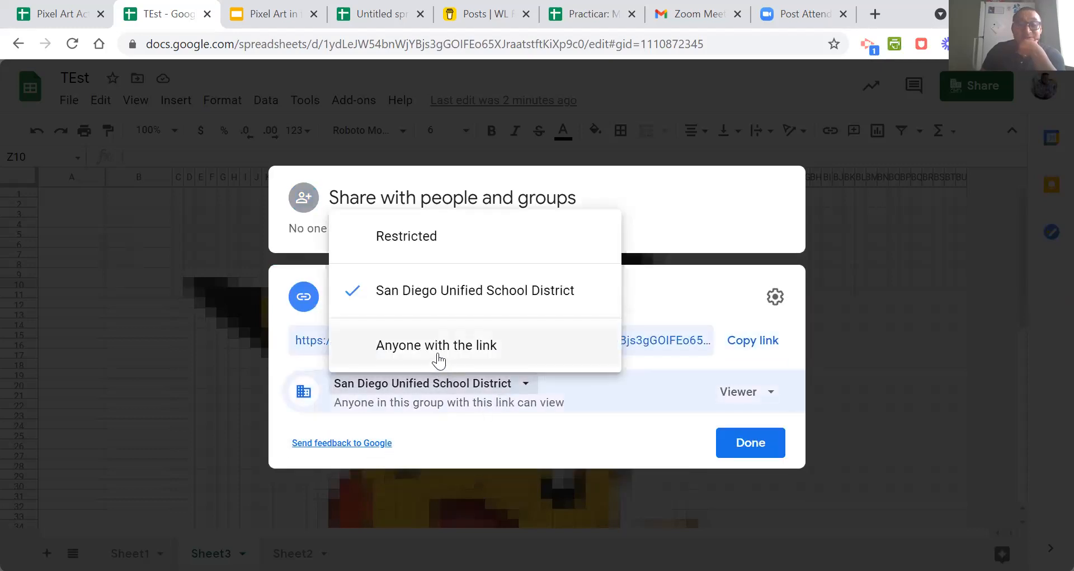
pyautogui.click(437, 360)
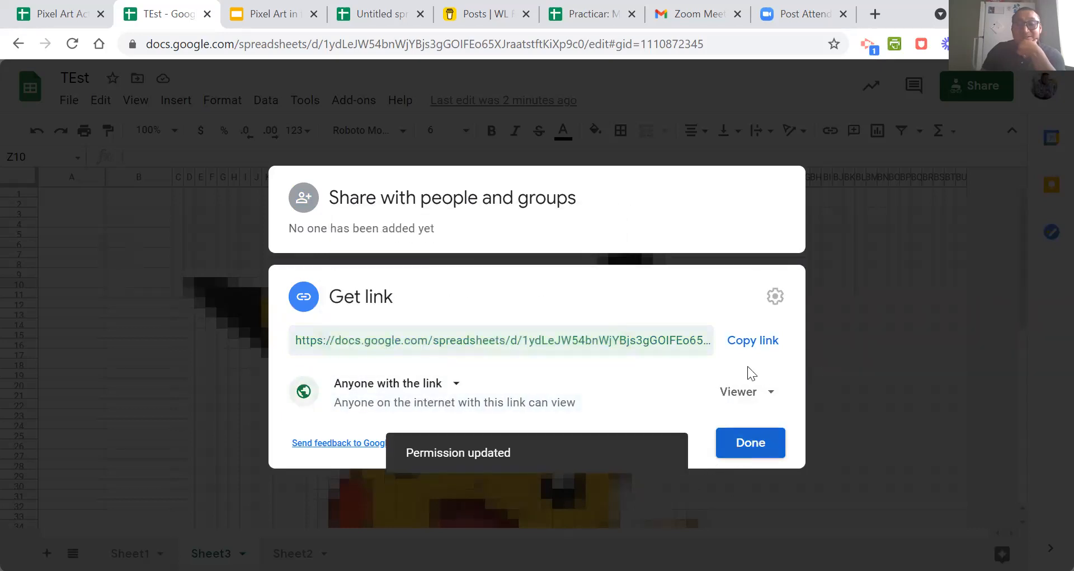
pyautogui.click(748, 345)
pyautogui.click(761, 448)
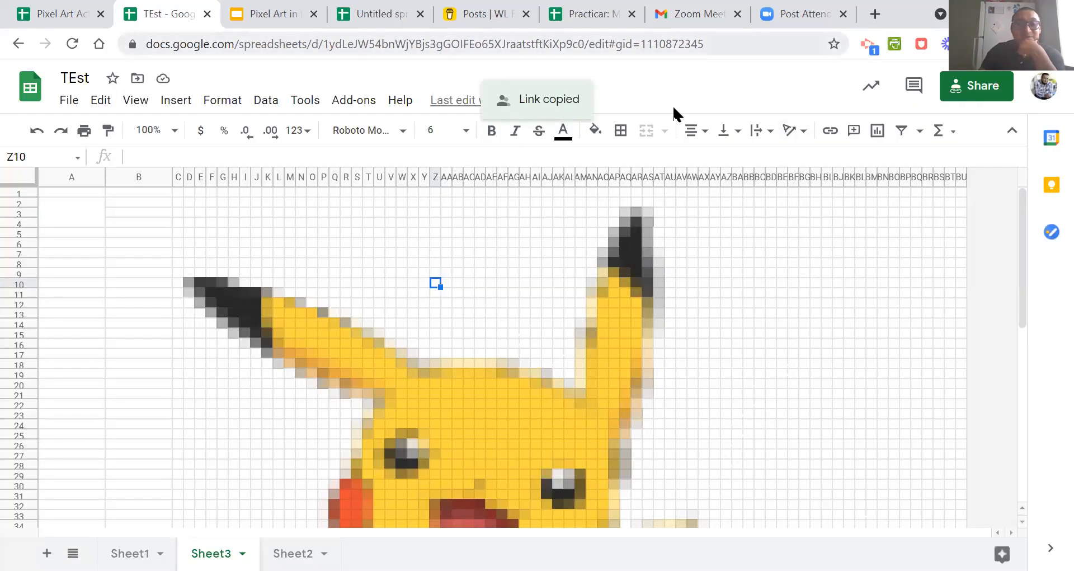
# Open the copied sharing link with its ending "edit?usp=sharing" replaced by "copy".
pyautogui.hotkey('ctrl', 'l')
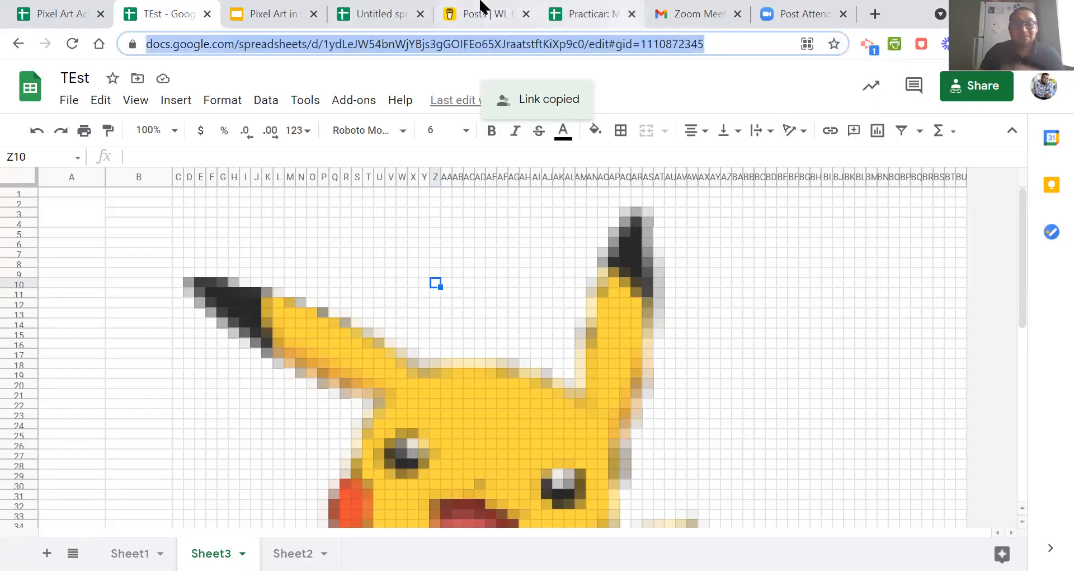
pyautogui.hotkey('ctrl', 'v')
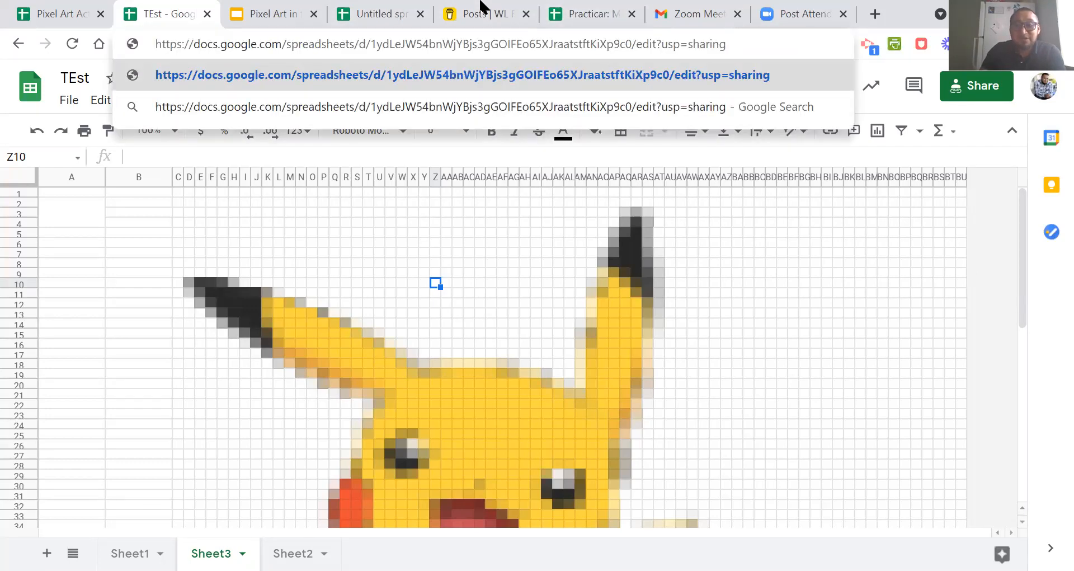
pyautogui.hotkey('shift', 'Right')
pyautogui.hotkey('shift', 'Right')
pyautogui.hotkey('shift', 'Right')
pyautogui.hotkey('shift', 'Right')
pyautogui.hotkey('shift', 'Right')
pyautogui.hotkey('shift', 'Right')
pyautogui.hotkey('shift', 'Right')
pyautogui.hotkey('shift', 'Right')
pyautogui.hotkey('shift', 'Right')
pyautogui.hotkey('shift', 'Right')
pyautogui.hotkey('shift', 'Right')
pyautogui.hotkey('shift', 'Right')
pyautogui.hotkey('shift', 'Right')
pyautogui.hotkey('shift', 'Right')
pyautogui.hotkey('shift', 'Right')
pyautogui.hotkey('shift', 'Right')
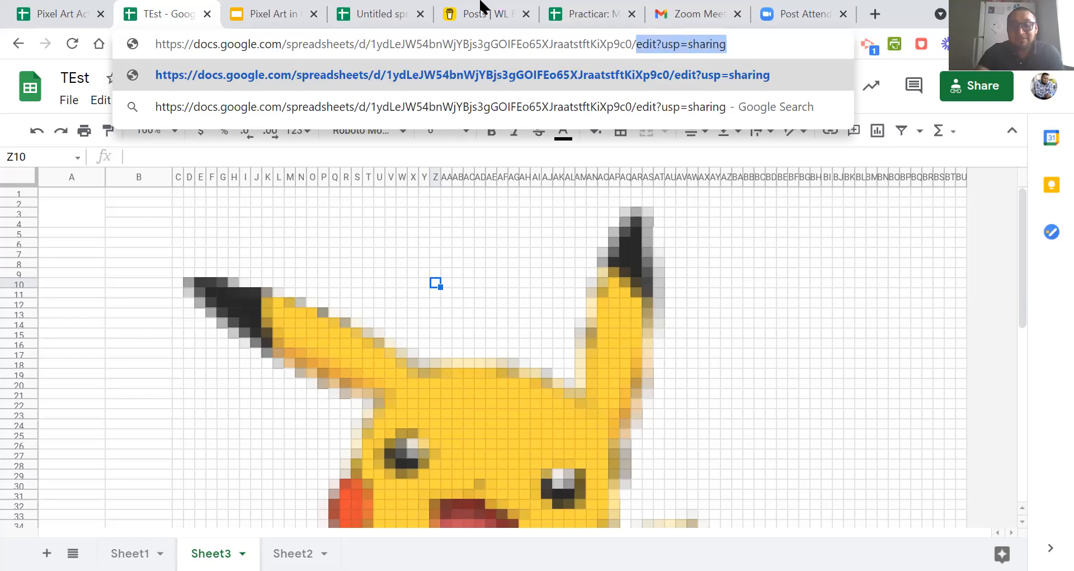
pyautogui.write('copy')
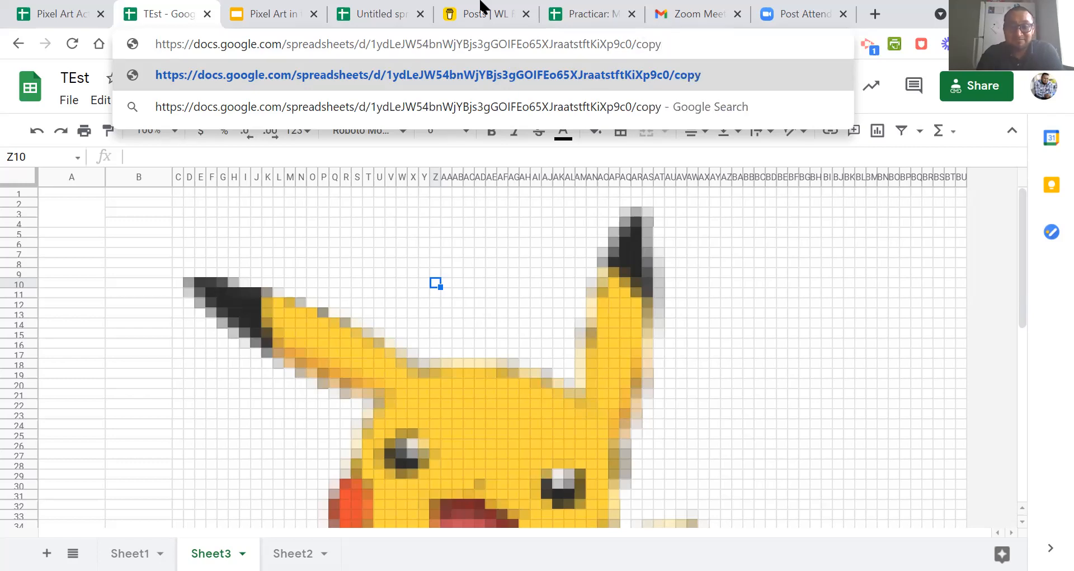
pyautogui.press('Return')
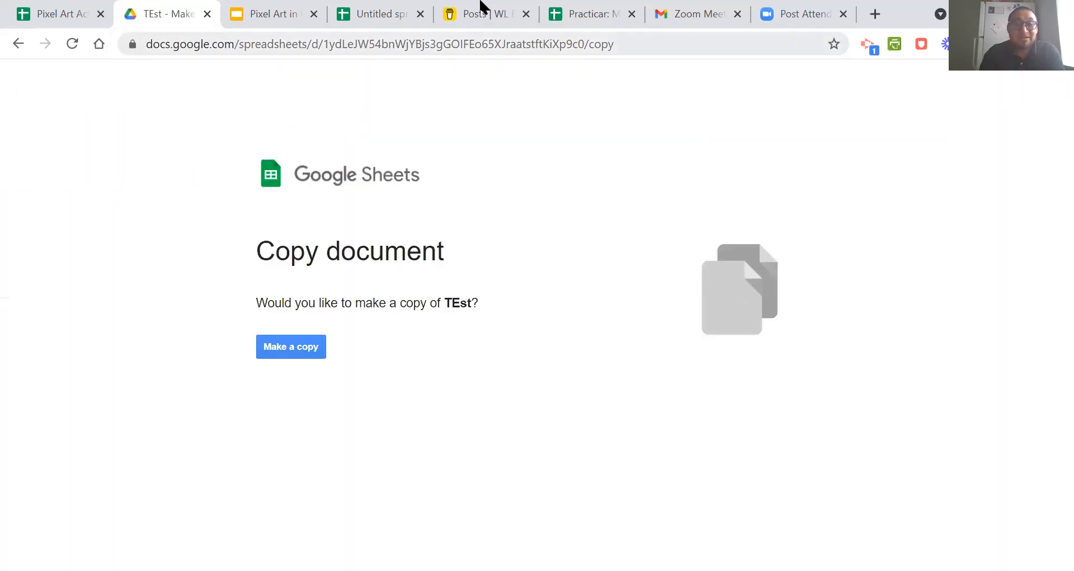
# Go back from the Copy document page to the TEst spreadsheet.
pyautogui.hotkey('ctrl', 'l')
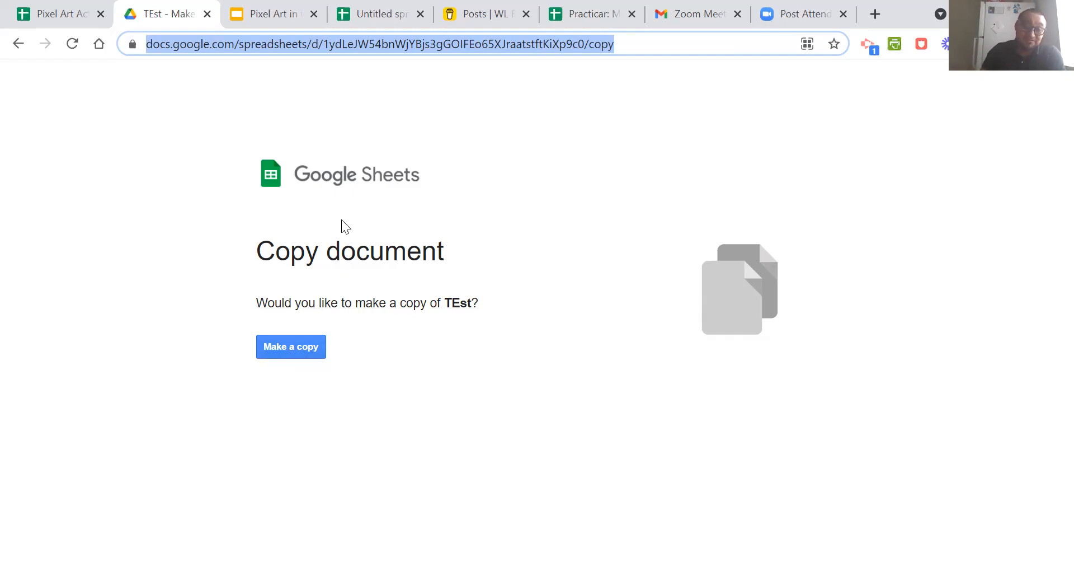
pyautogui.click(19, 46)
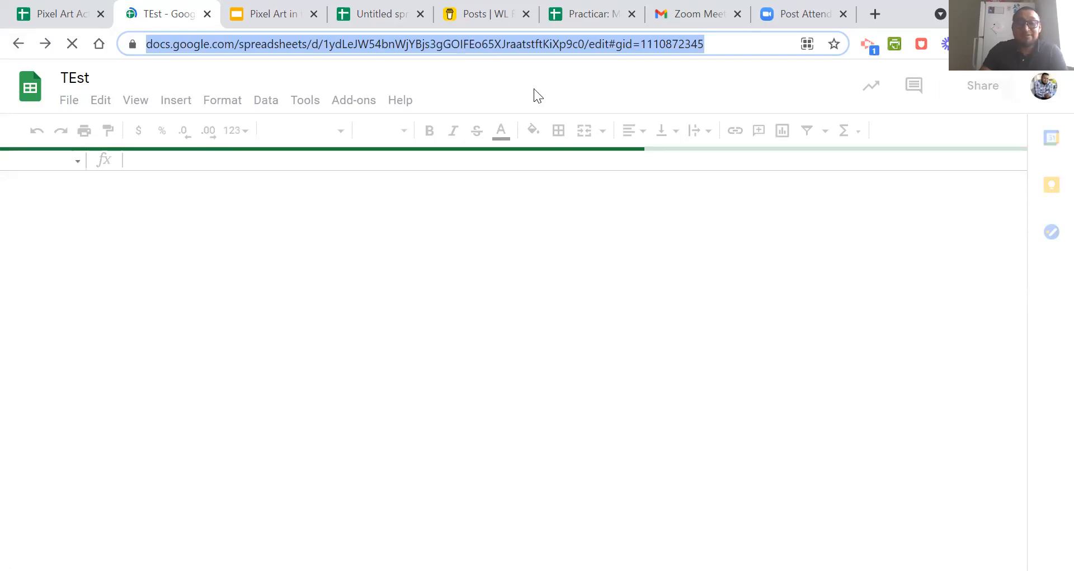
pyautogui.click(468, 10)
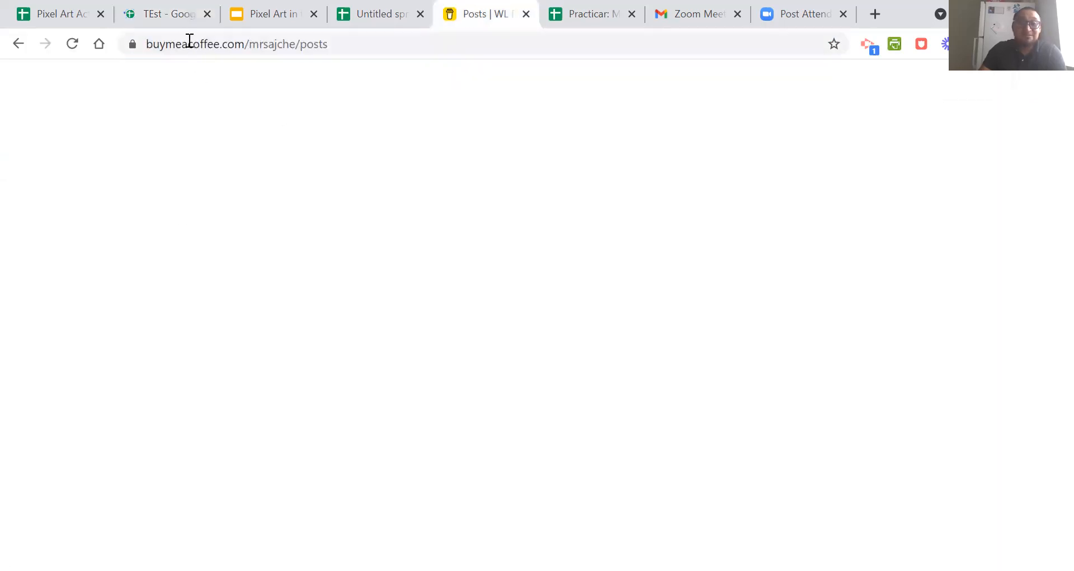
pyautogui.click(193, 16)
pyautogui.click(204, 19)
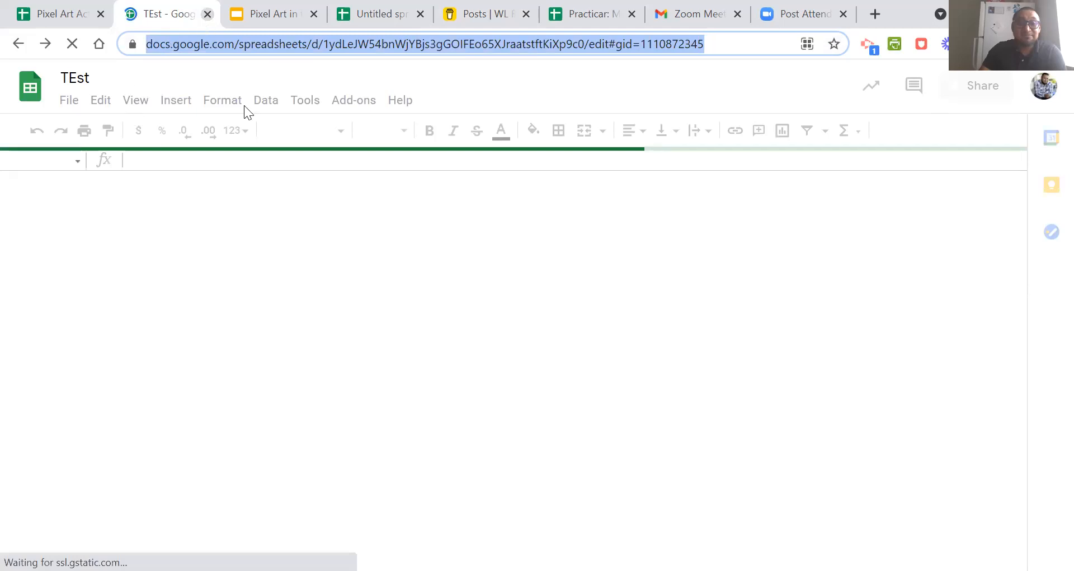
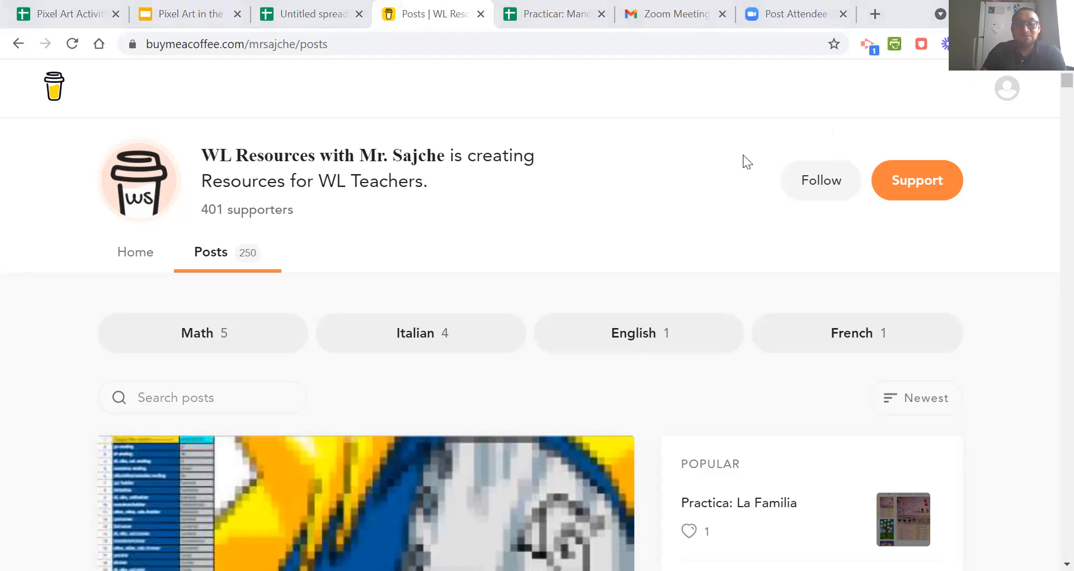
# Look through the WL Resources posts on Buy Me a Coffee, down to the Classroom objects and prepositions activity.
pyautogui.scroll(-4, 607, 202)
pyautogui.scroll(4, 604, 207)
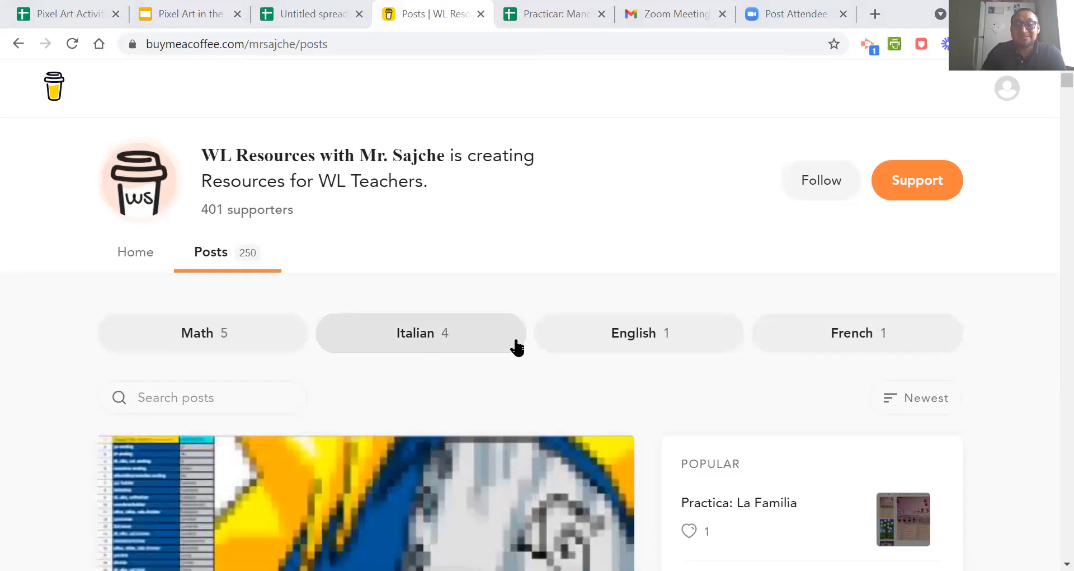
pyautogui.scroll(-6, 579, 255)
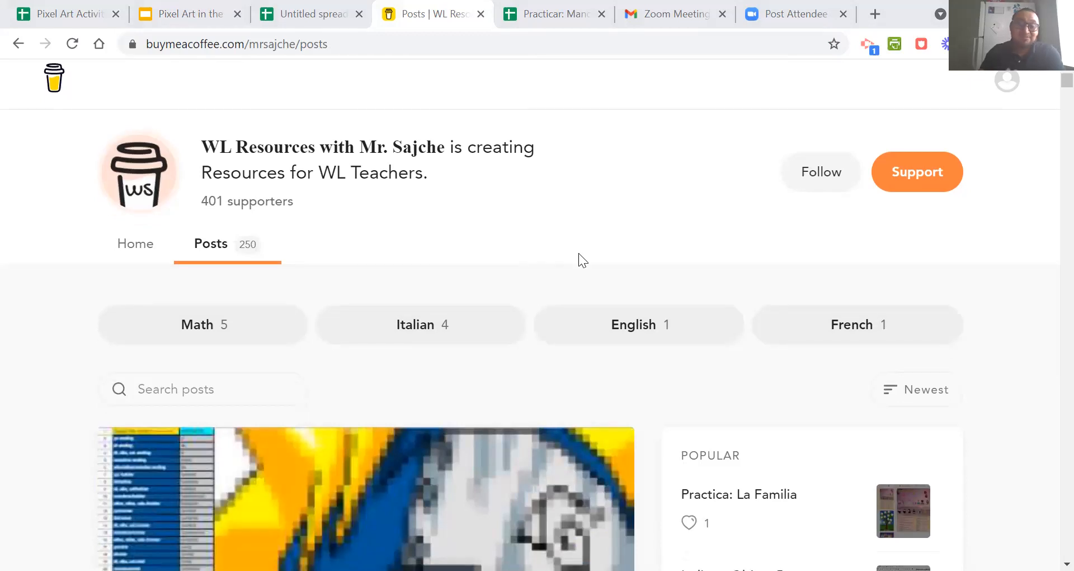
pyautogui.scroll(-4, 442, 274)
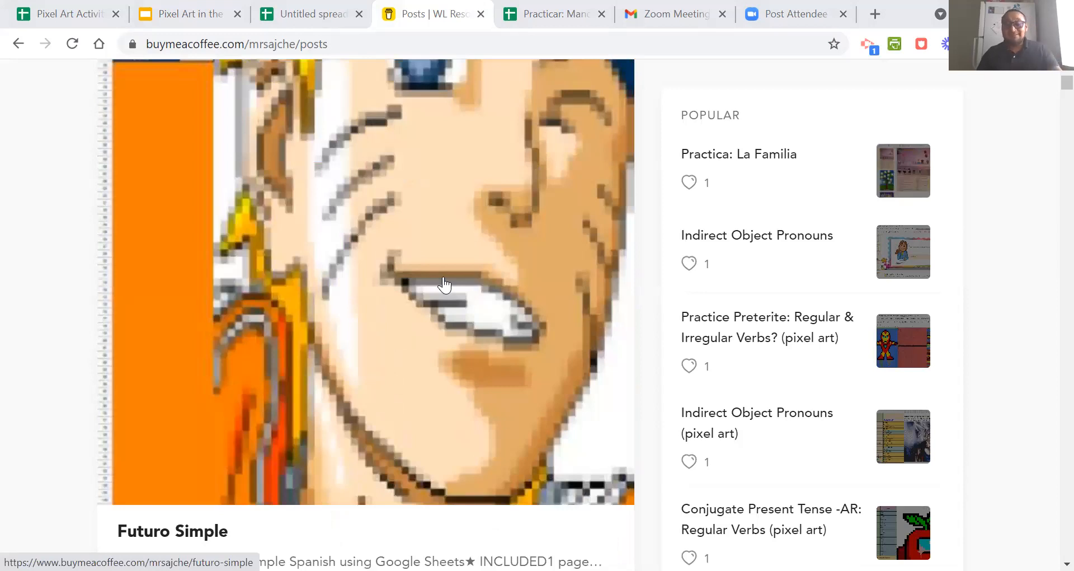
pyautogui.scroll(4, 444, 284)
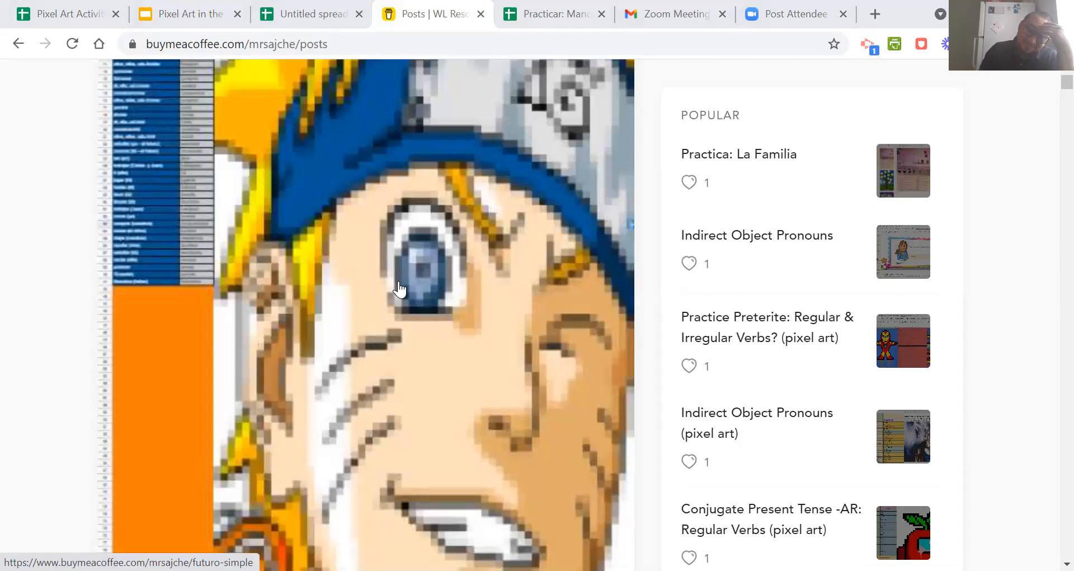
pyautogui.scroll(-20, 402, 288)
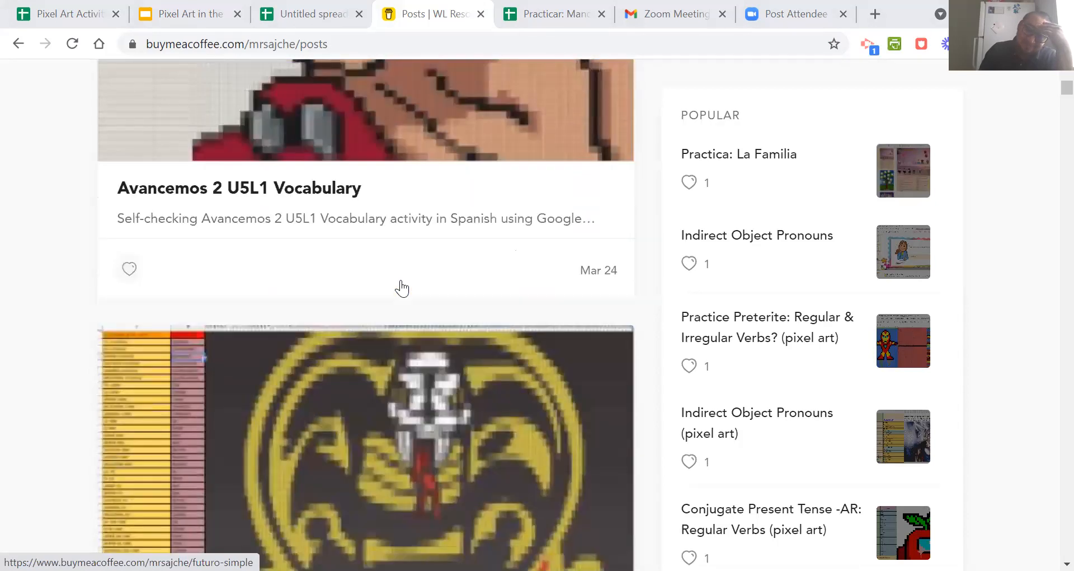
pyautogui.scroll(-10, 402, 289)
pyautogui.scroll(4, 386, 290)
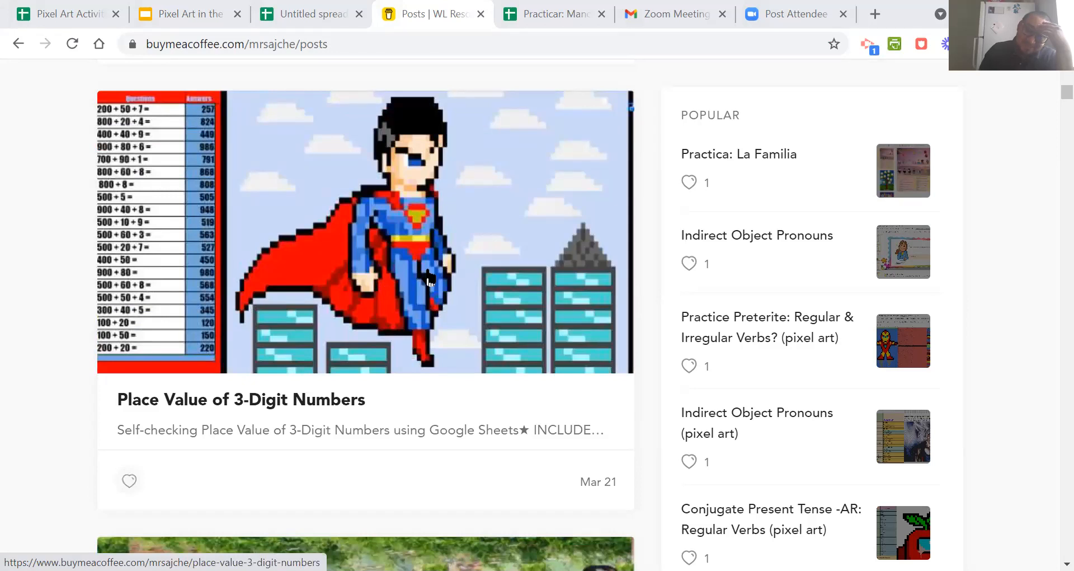
pyautogui.scroll(-4, 428, 277)
pyautogui.scroll(-18, 428, 276)
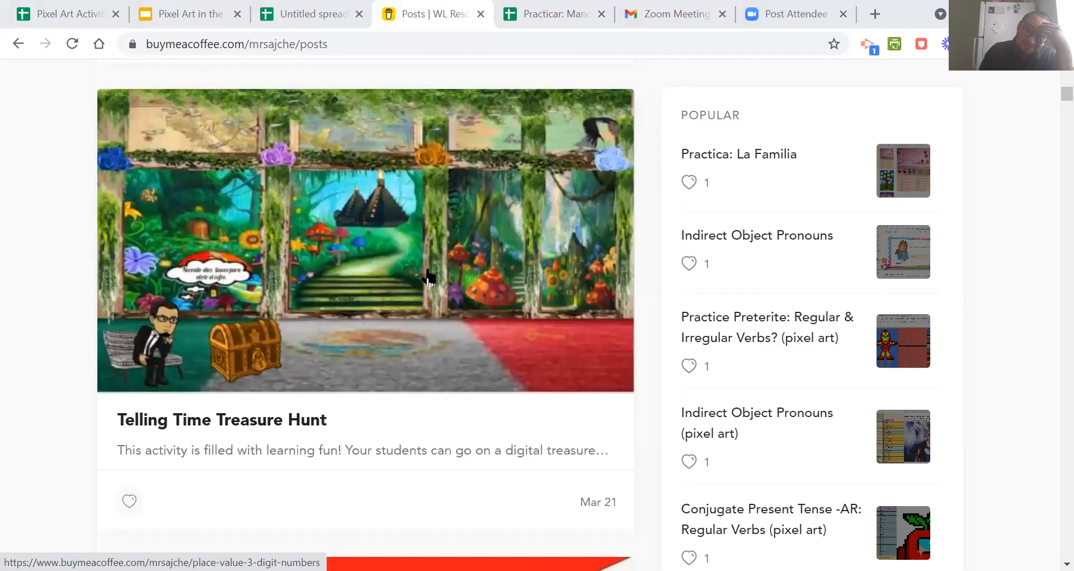
pyautogui.scroll(-15, 429, 276)
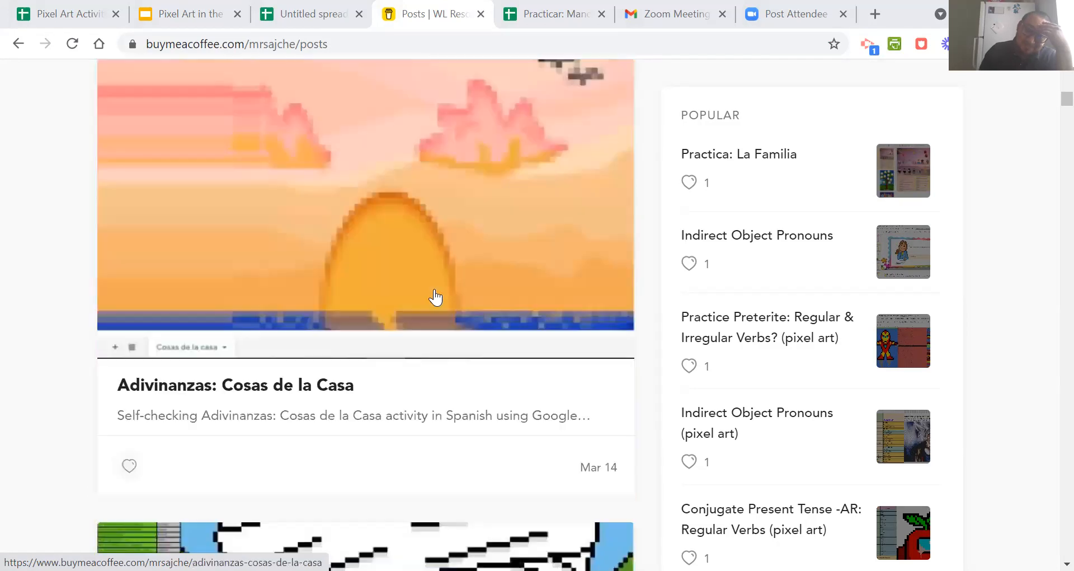
pyautogui.scroll(-20, 462, 295)
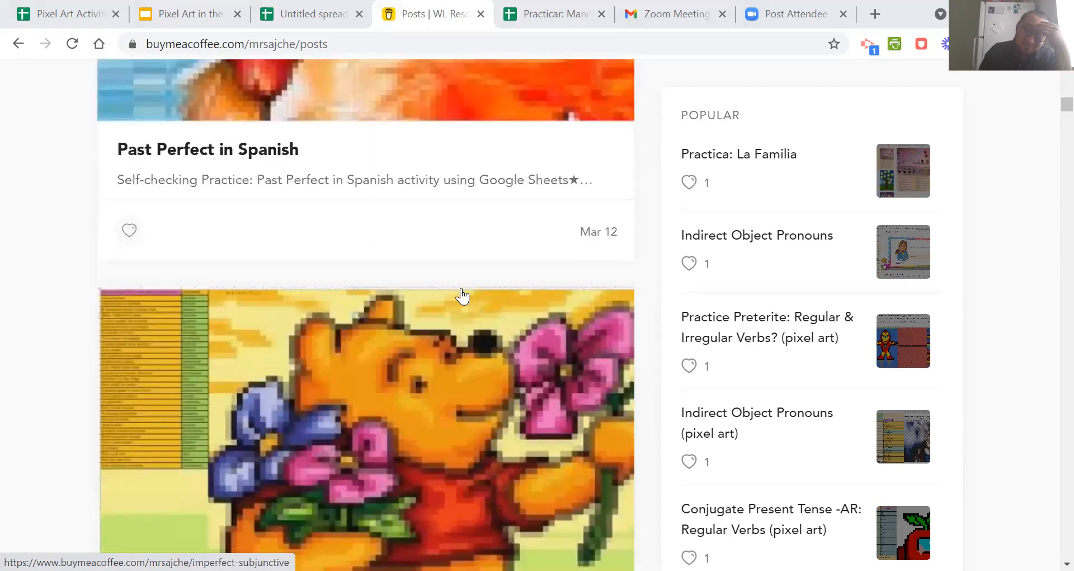
pyautogui.scroll(-15, 462, 296)
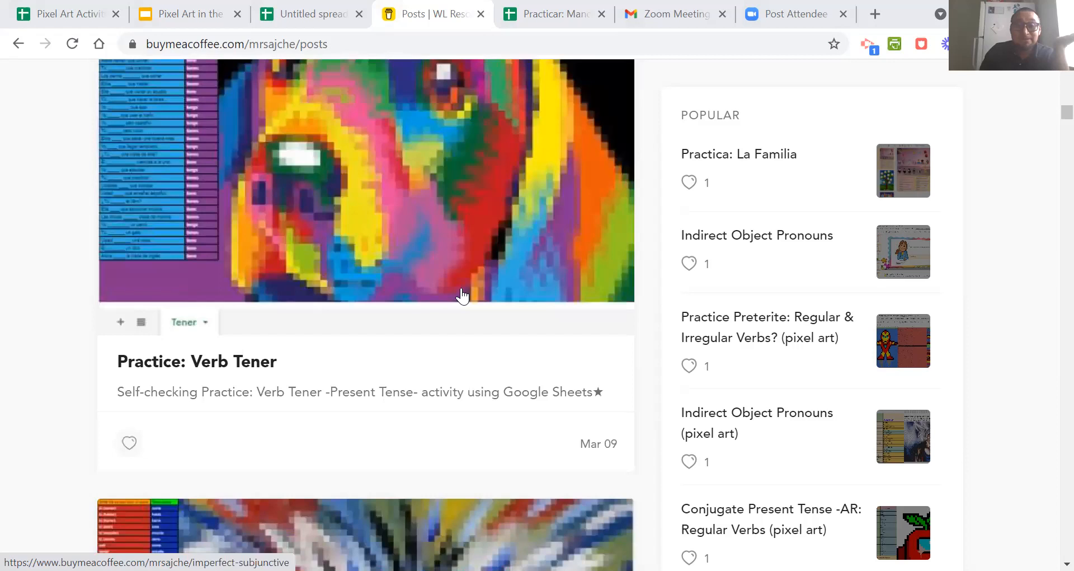
pyautogui.scroll(-20, 462, 296)
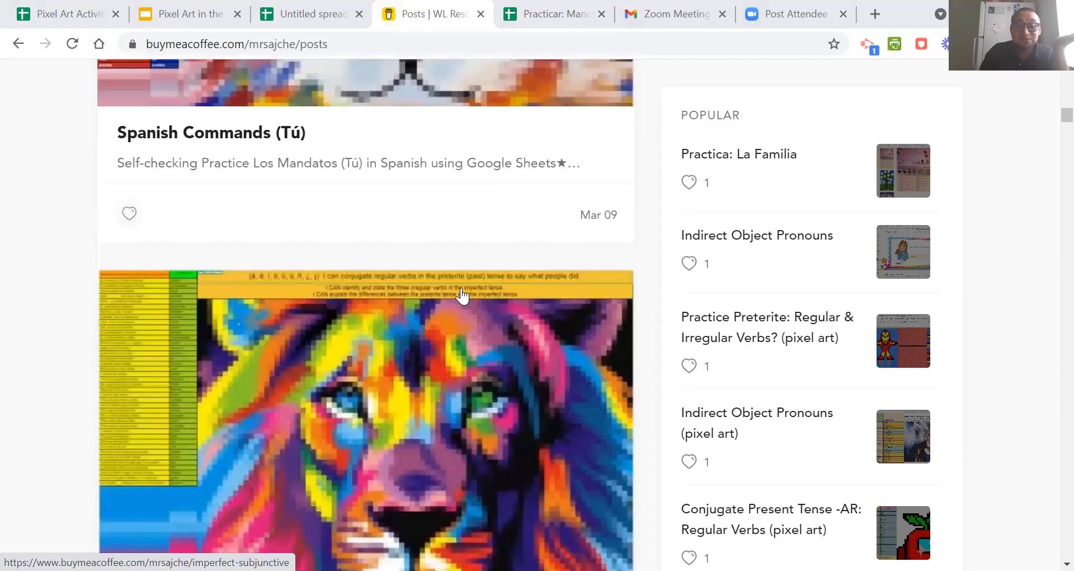
pyautogui.scroll(-6, 462, 295)
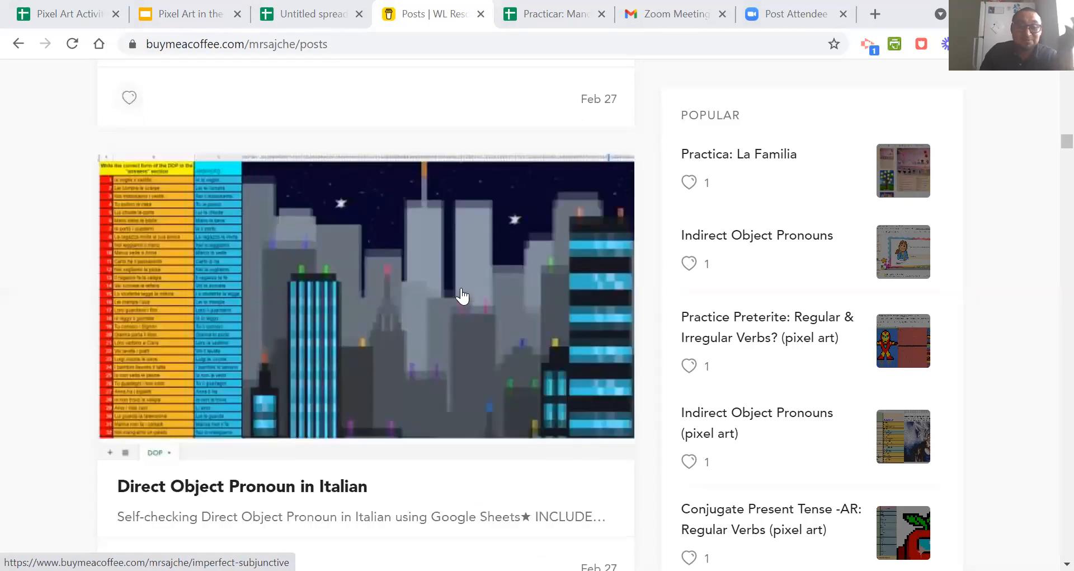
pyautogui.scroll(-6, 462, 296)
pyautogui.scroll(-15, 462, 295)
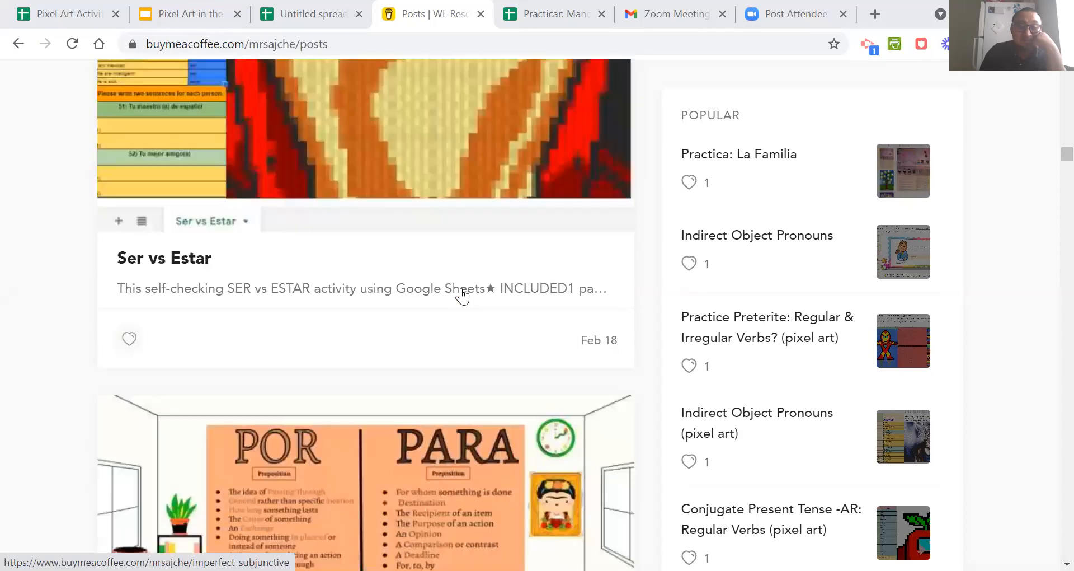
pyautogui.scroll(-10, 462, 295)
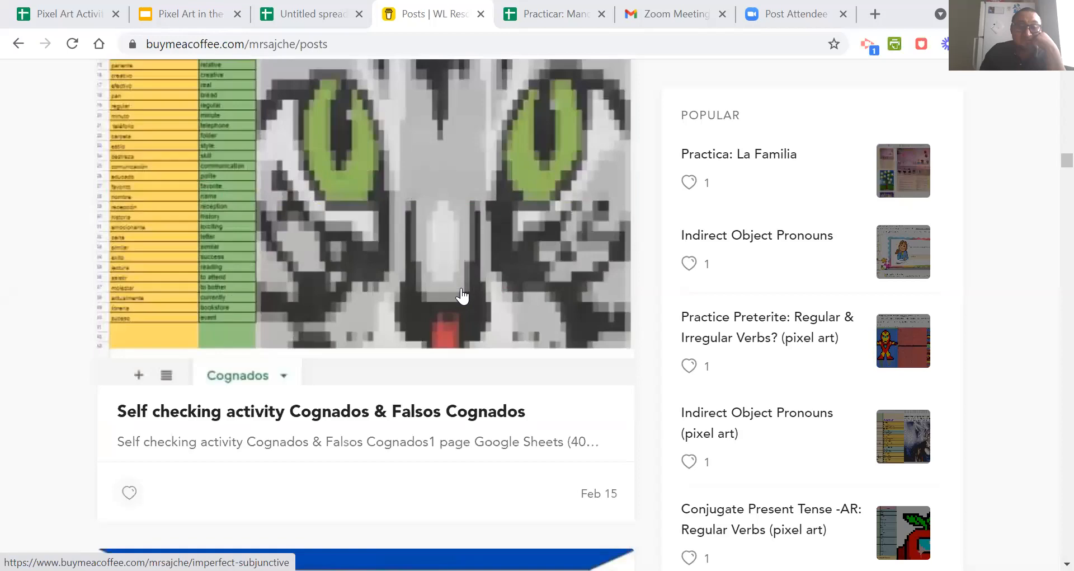
pyautogui.scroll(-8, 462, 296)
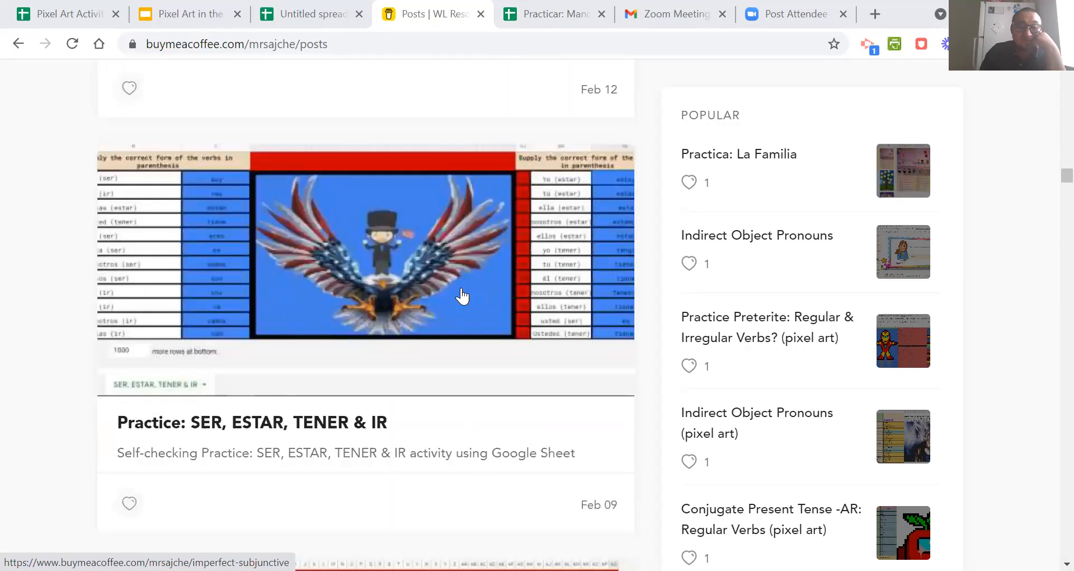
pyautogui.scroll(-8, 462, 295)
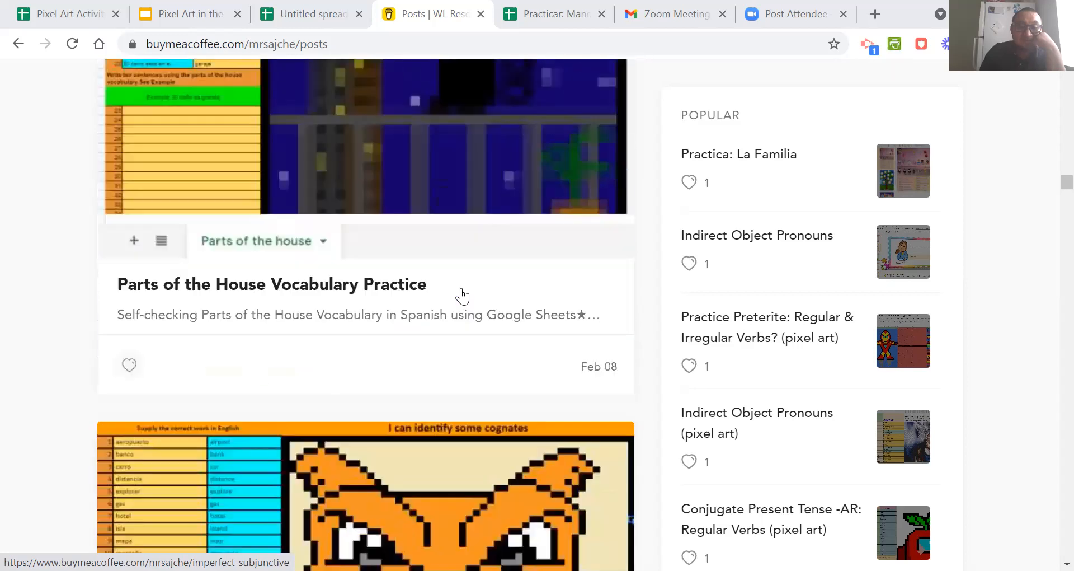
pyautogui.scroll(-12, 462, 296)
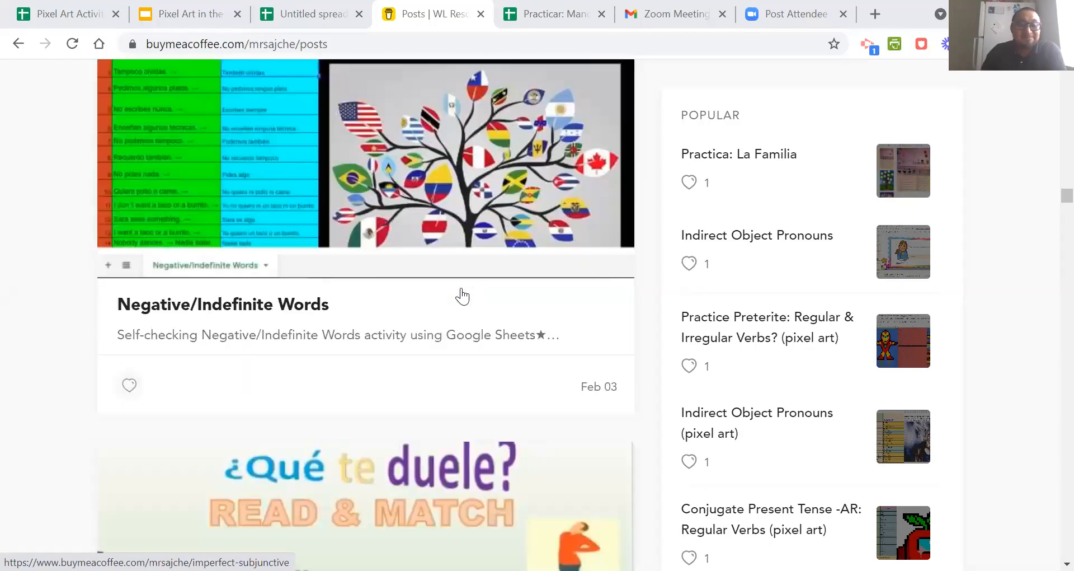
pyautogui.scroll(-20, 462, 295)
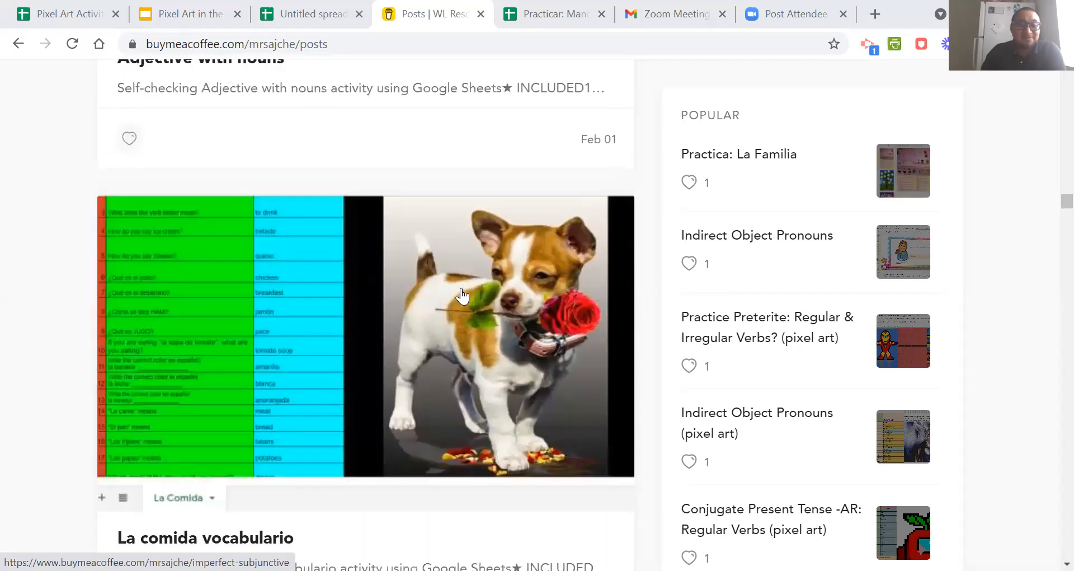
pyautogui.scroll(-20, 462, 296)
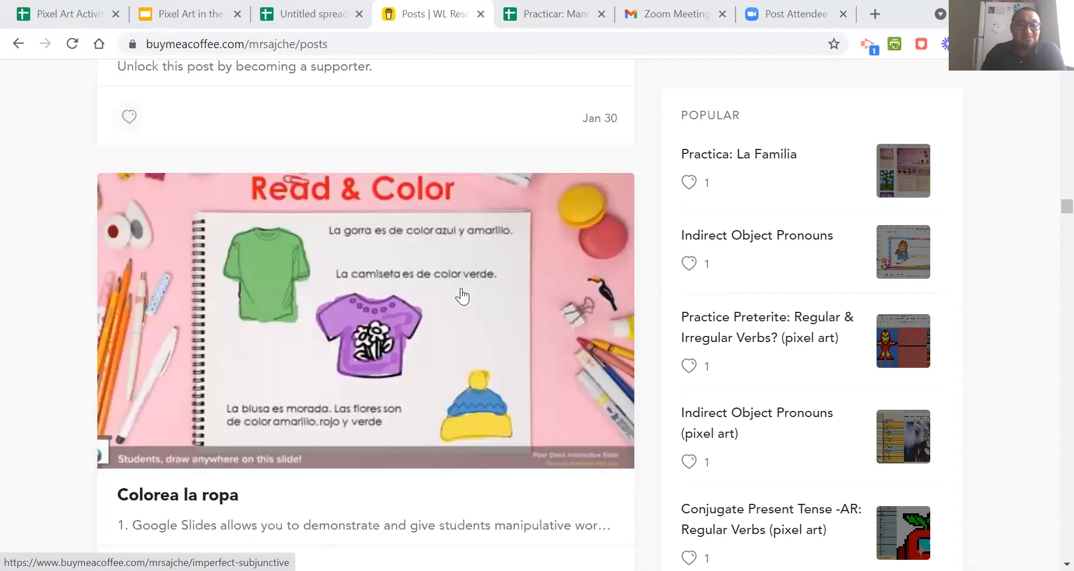
pyautogui.scroll(-10, 462, 296)
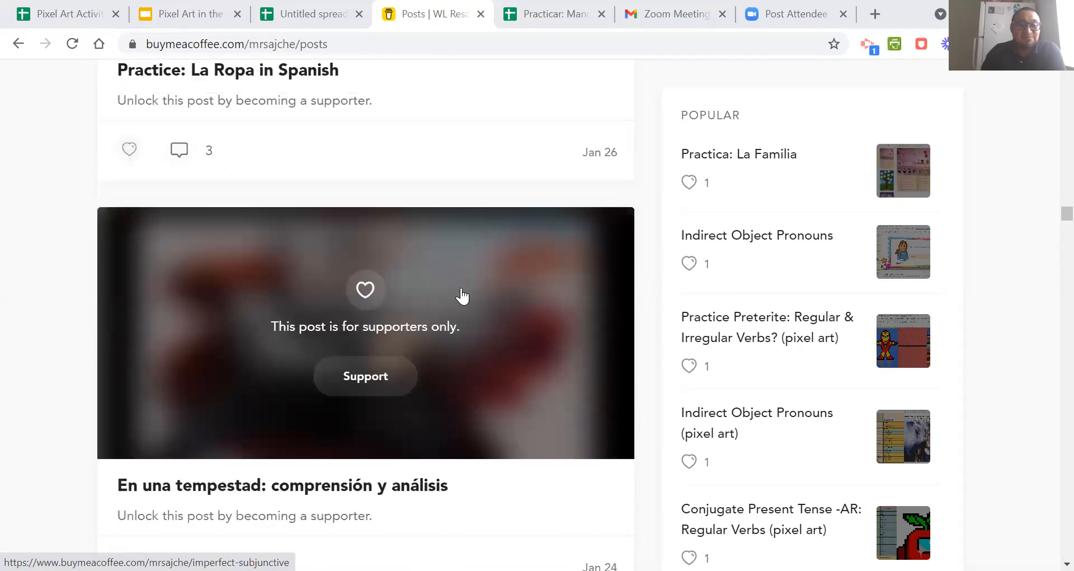
pyautogui.scroll(3, 463, 296)
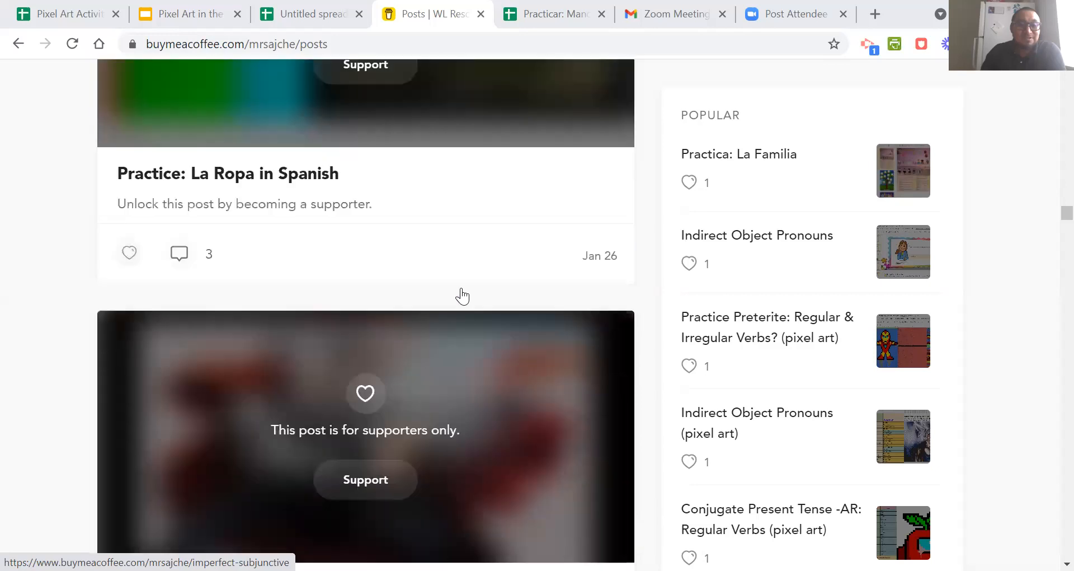
pyautogui.scroll(-18, 462, 295)
pyautogui.scroll(-12, 462, 295)
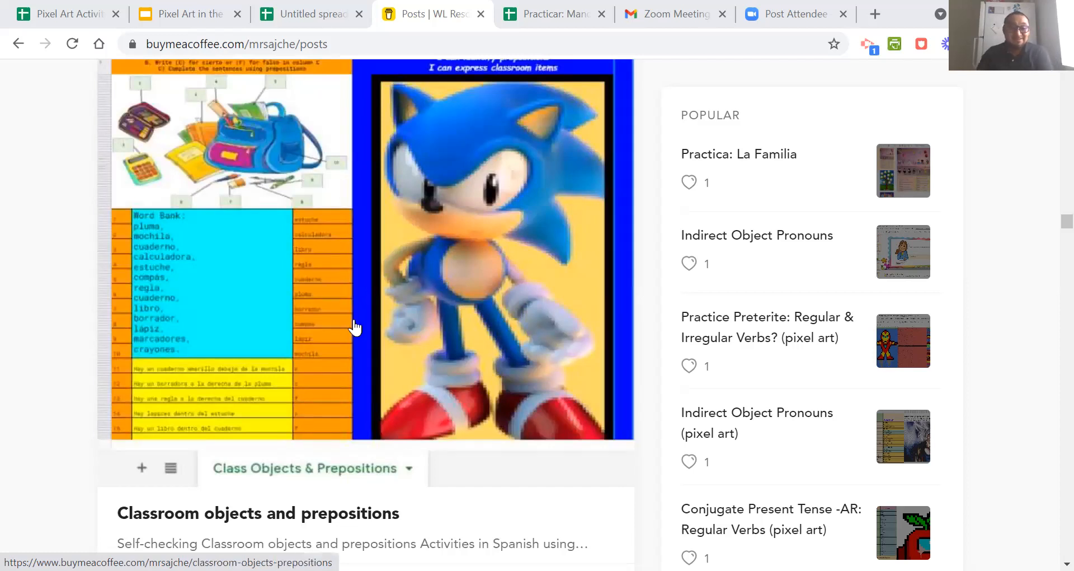
pyautogui.scroll(-4, 335, 295)
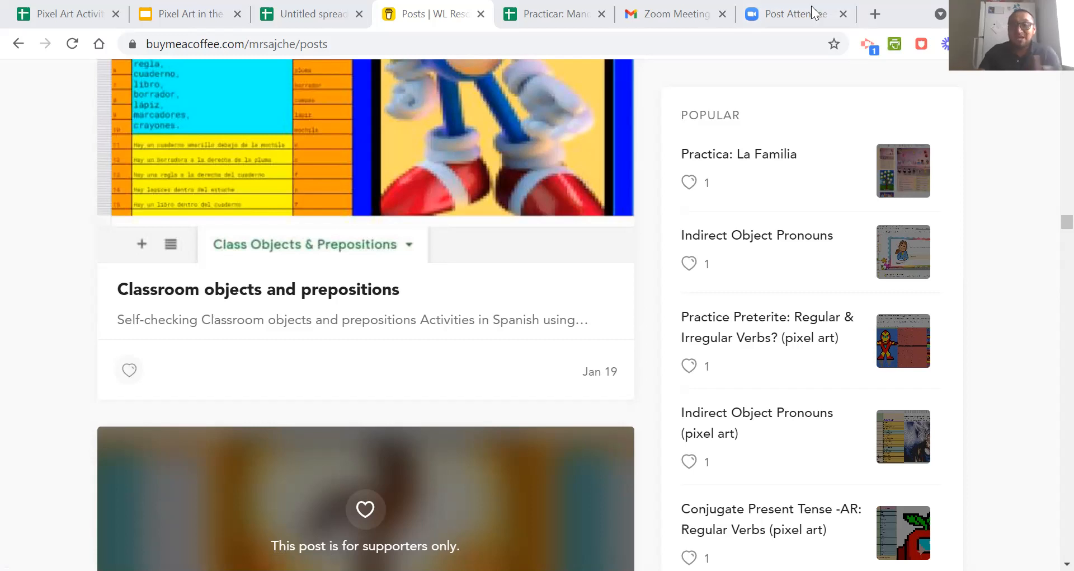
pyautogui.scroll(4, 220, 251)
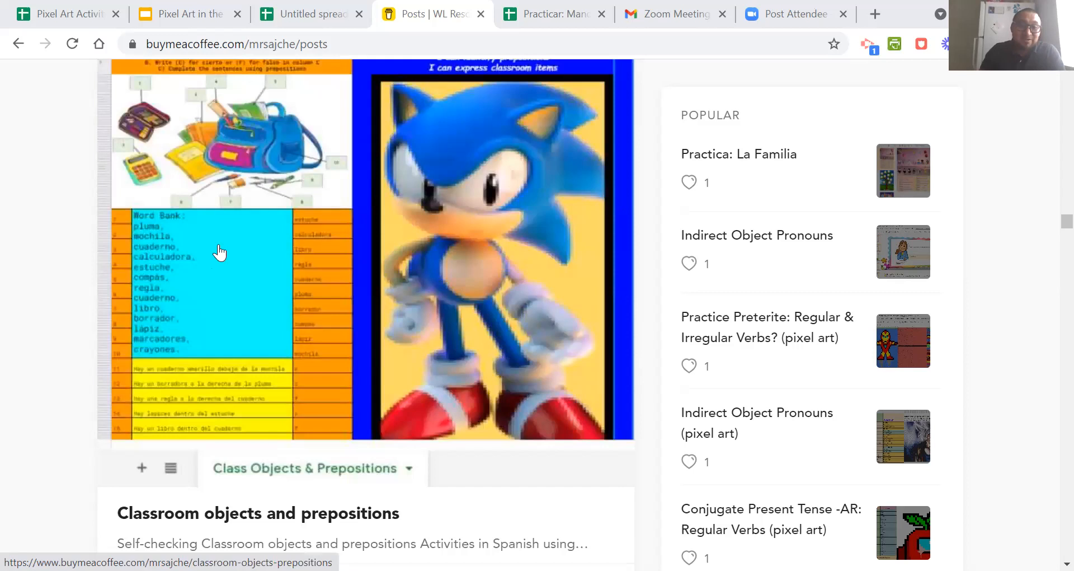
pyautogui.scroll(4, 242, 335)
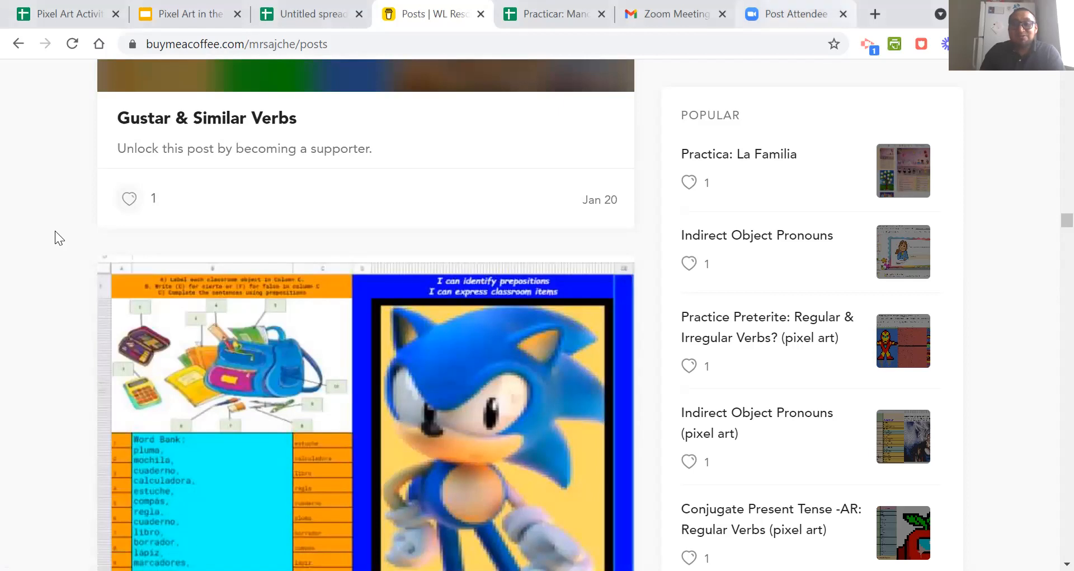
# Search Google for "pixel art grid" in a new browser tab and look through the image results.
pyautogui.hotkey('ctrl', 't')
pyautogui.click(488, 352)
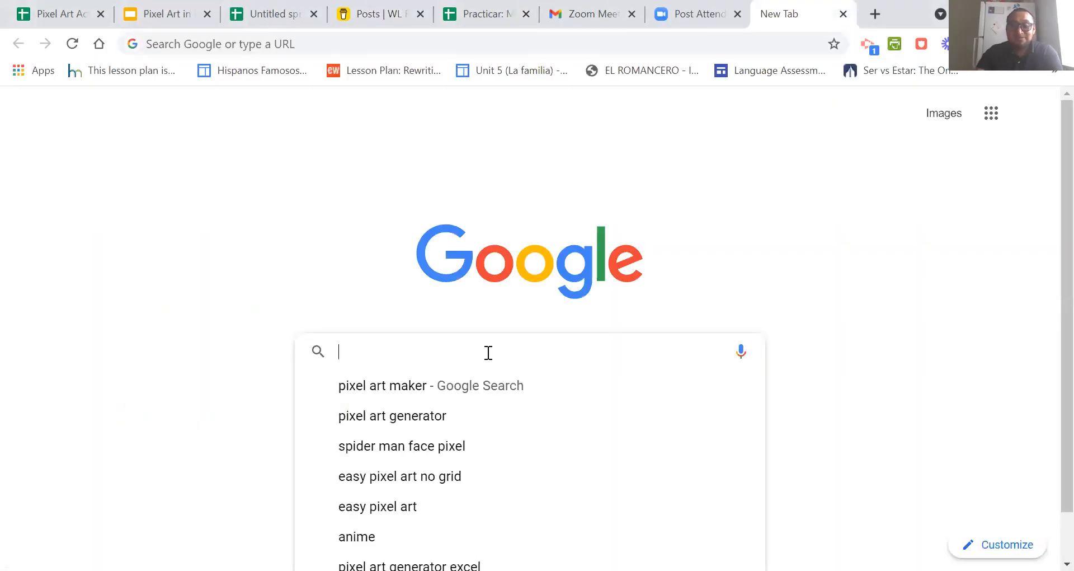
pyautogui.write('pixela')
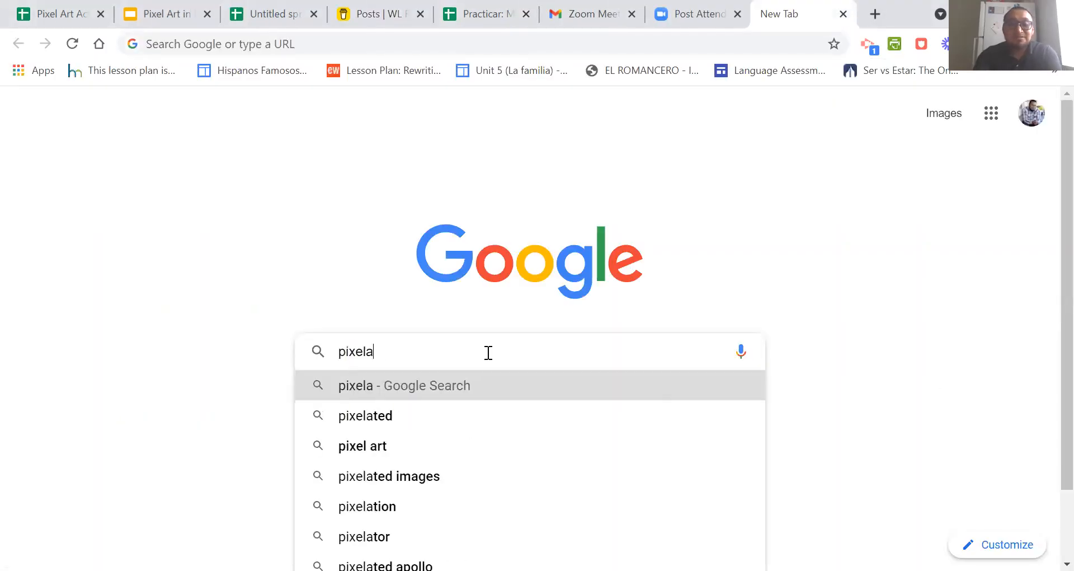
pyautogui.press('BackSpace')
pyautogui.write('art ')
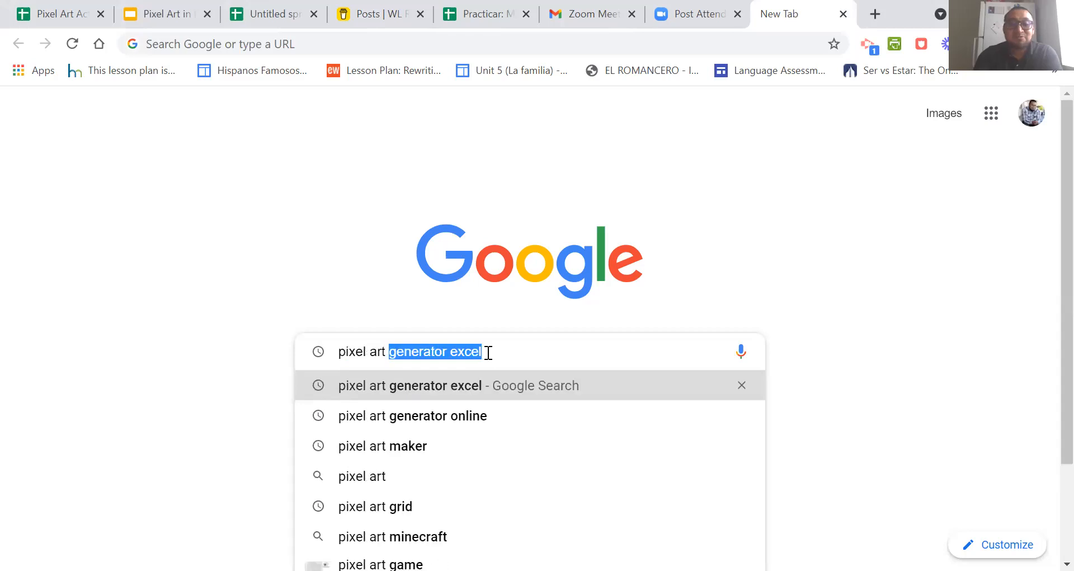
pyautogui.write('grid')
pyautogui.press('Return')
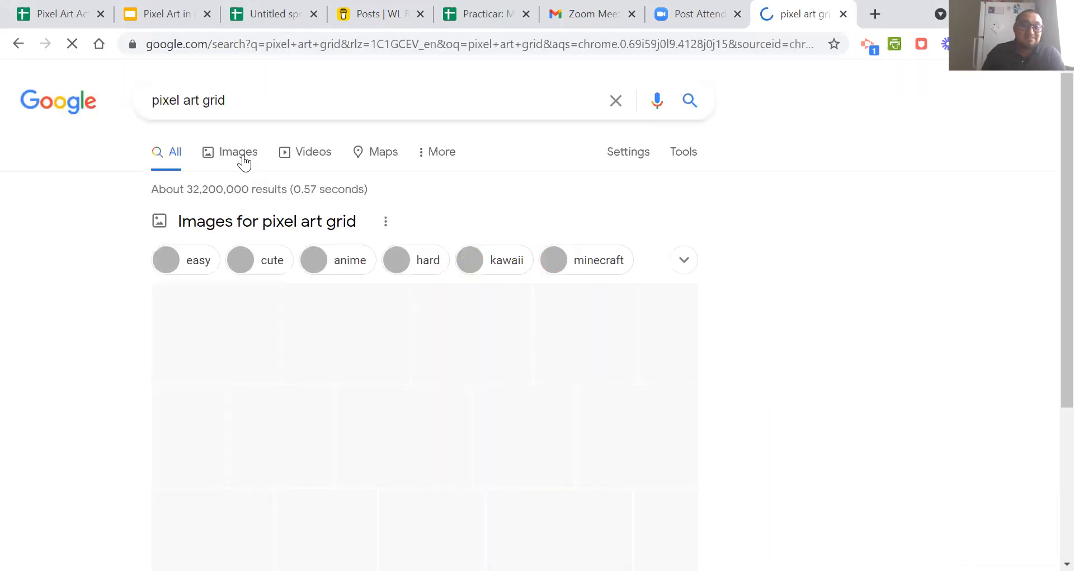
pyautogui.click(244, 163)
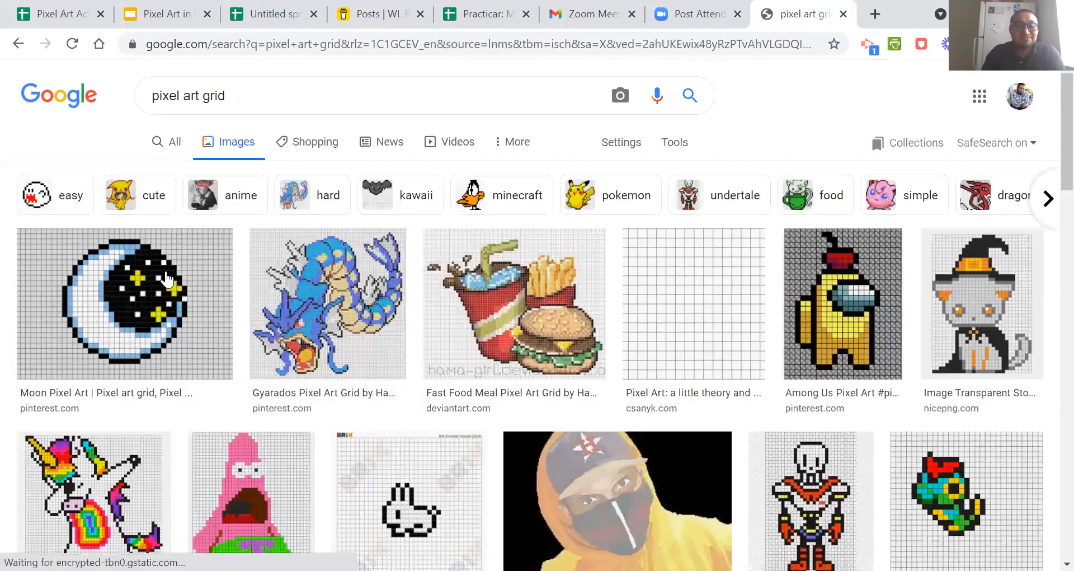
pyautogui.scroll(-4, 322, 324)
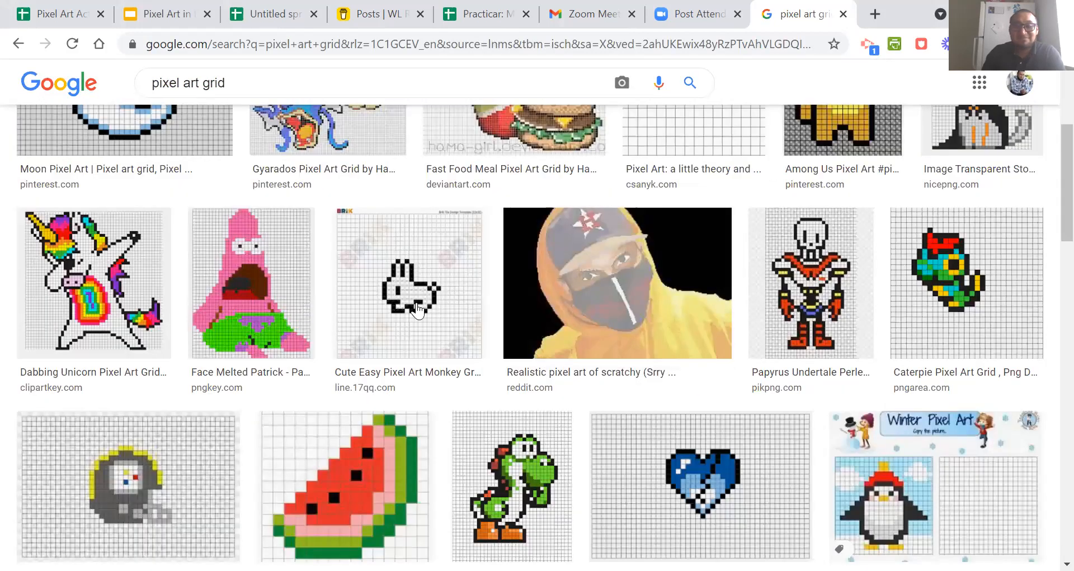
pyautogui.scroll(-4, 417, 311)
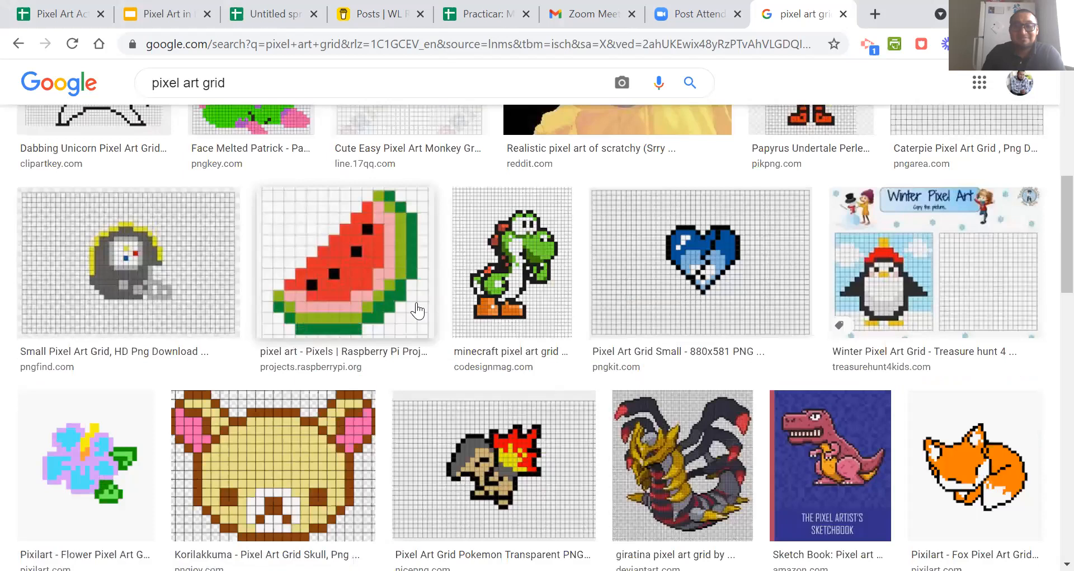
pyautogui.scroll(-4, 417, 310)
pyautogui.scroll(4, 535, 316)
pyautogui.scroll(8, 643, 280)
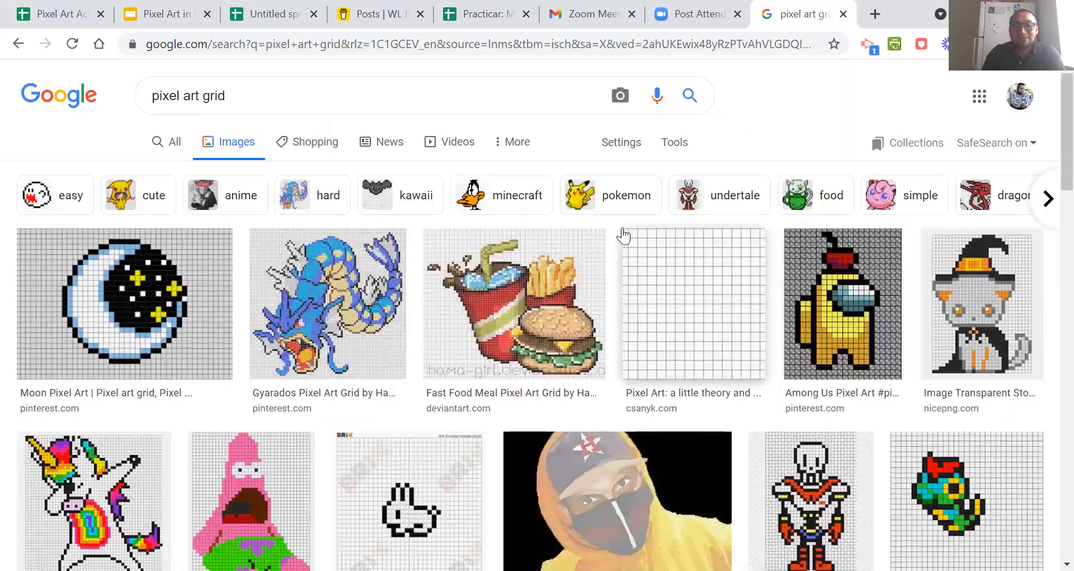
# View the nationality activity in the untitled spreadsheet, and switch to the Practicar spreadsheet.
pyautogui.click(269, 8)
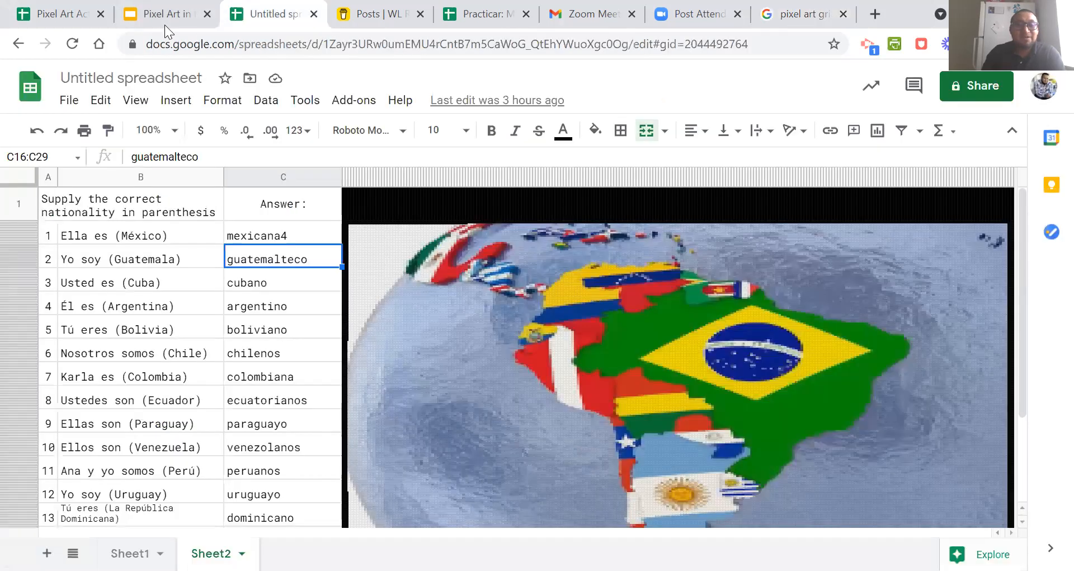
pyautogui.click(483, 13)
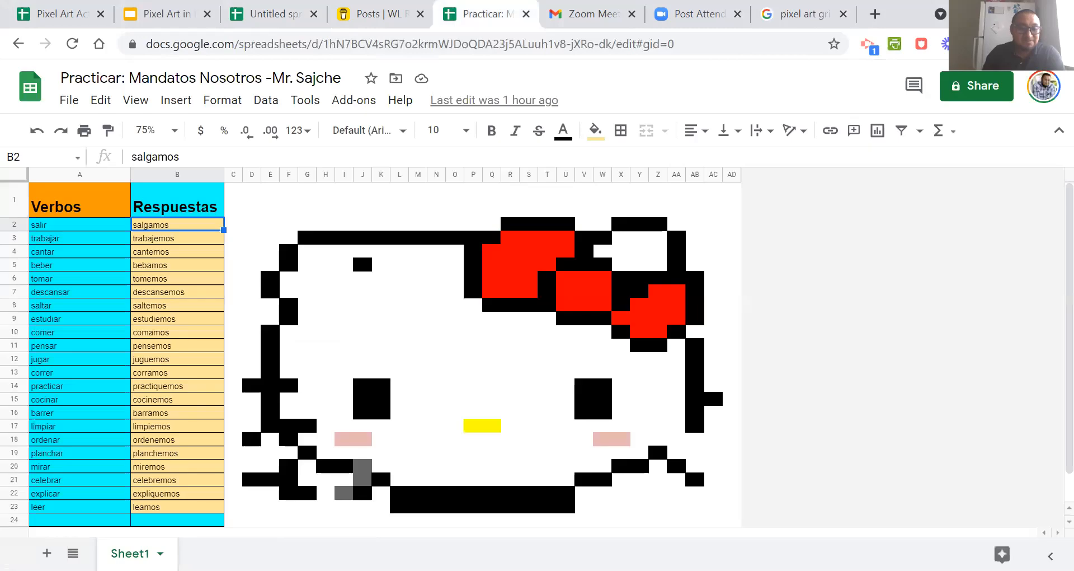
# Add a new sheet and insert the ice cream cone pixel art image from the computer over the cells, finding the file with "hela".
pyautogui.click(46, 553)
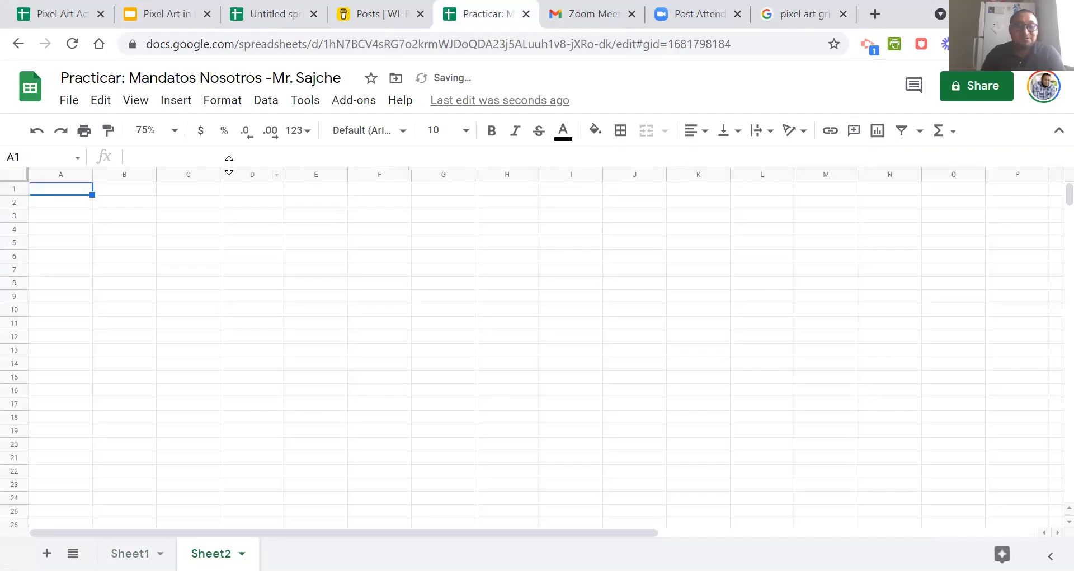
pyautogui.click(174, 103)
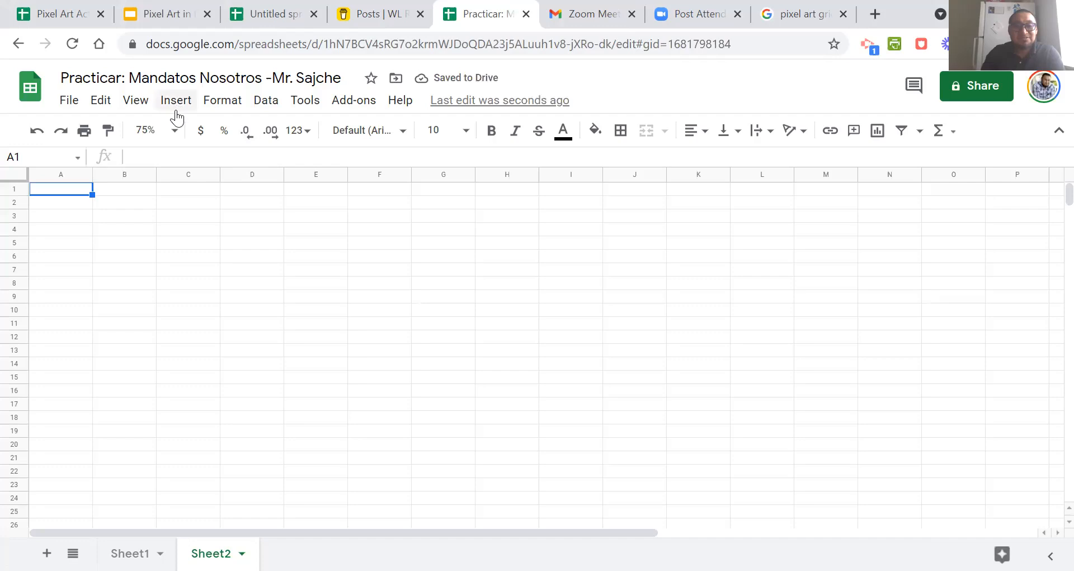
pyautogui.moveTo(227, 376)
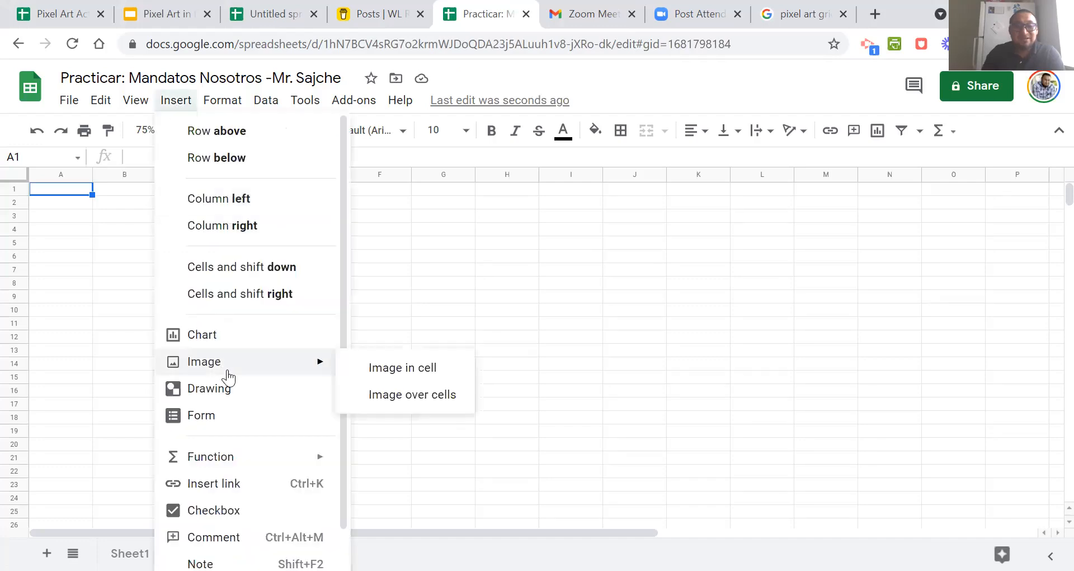
pyautogui.click(421, 396)
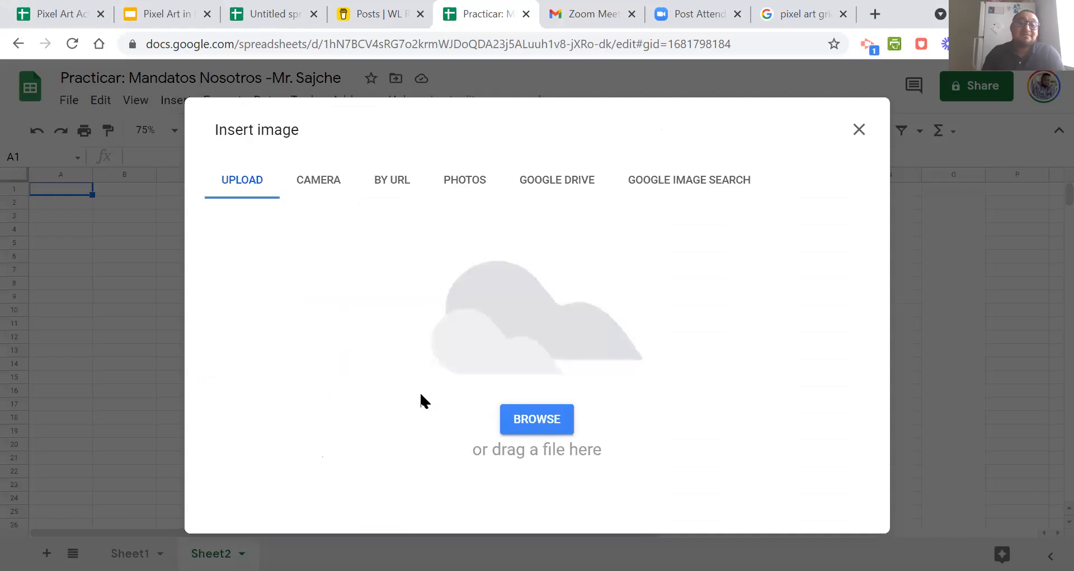
pyautogui.click(538, 420)
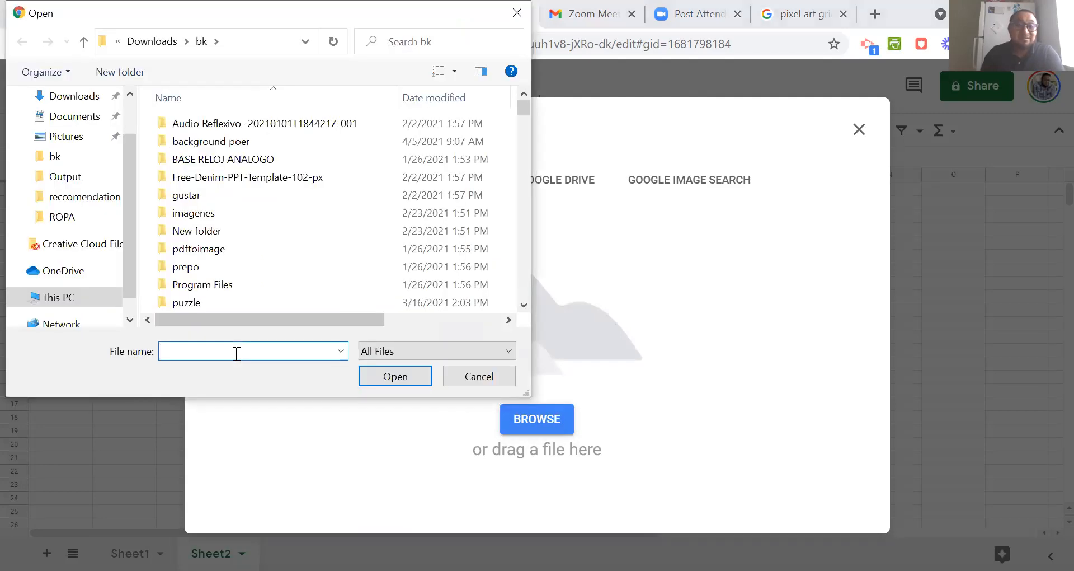
pyautogui.write('hela')
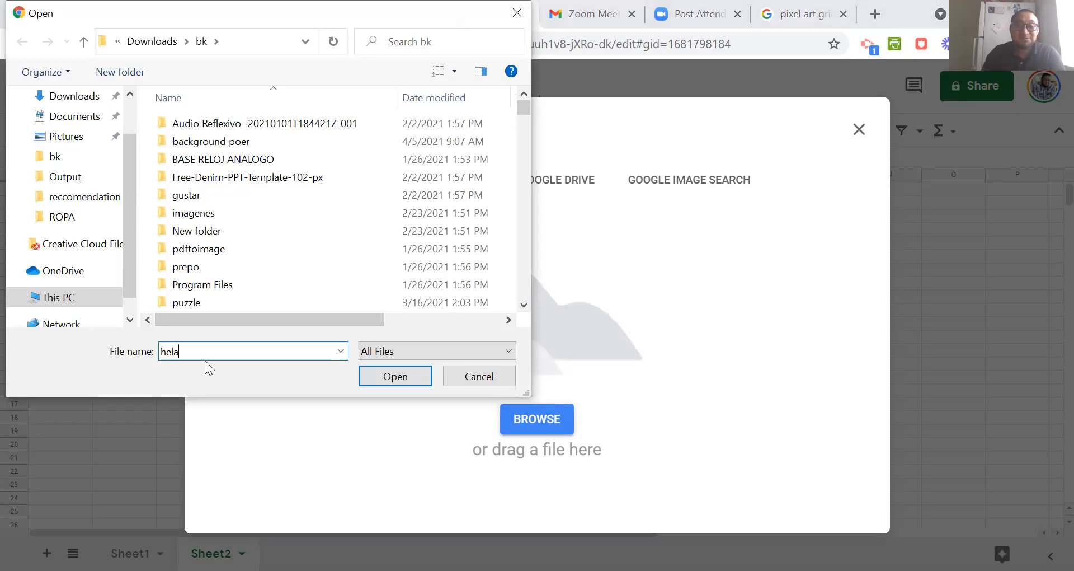
pyautogui.click(313, 367)
pyautogui.click(384, 381)
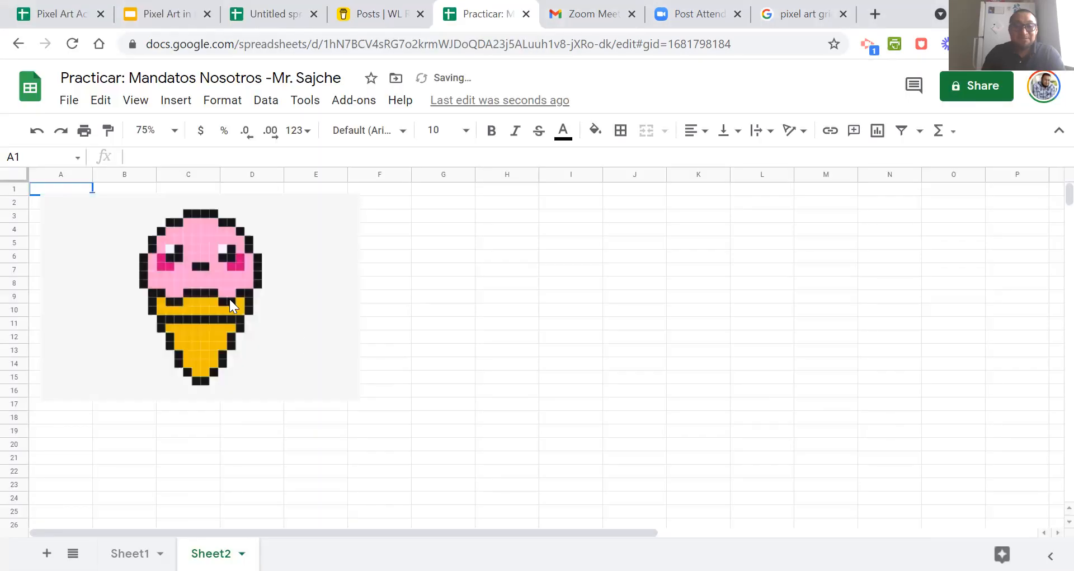
# Narrow all columns of the sheet equally to about half their width and place the ice cream image over columns P to Z.
pyautogui.moveTo(815, 290); pyautogui.dragTo(884, 292)
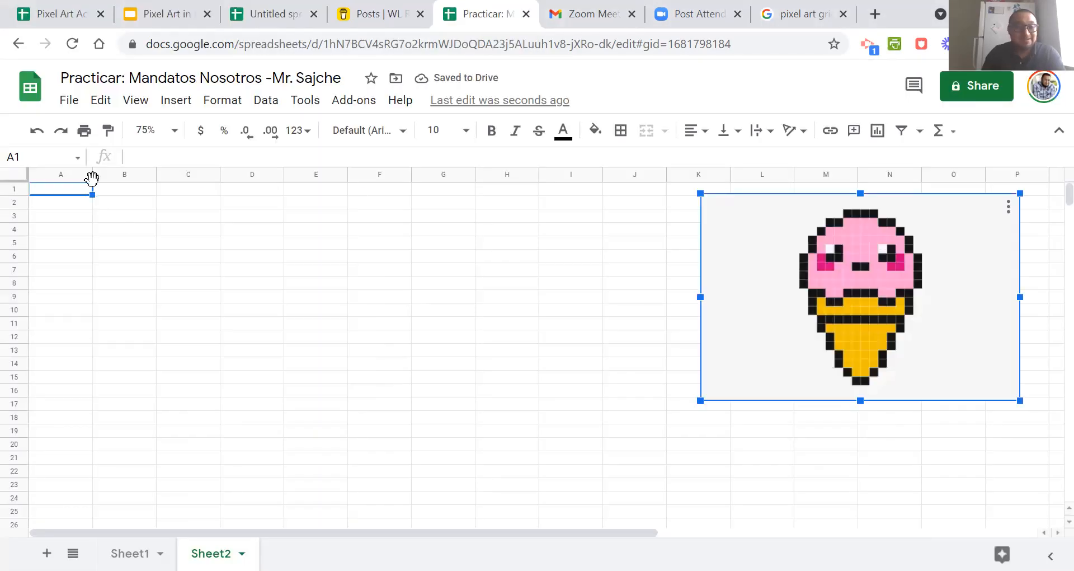
pyautogui.hotkey('ctrl', 'a')
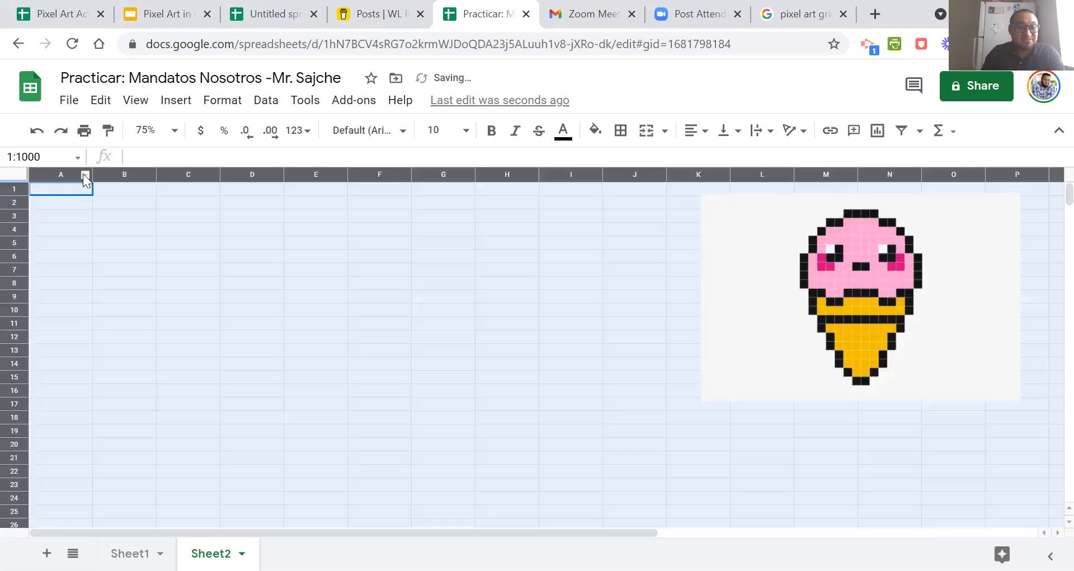
pyautogui.moveTo(55, 176); pyautogui.dragTo(57, 177)
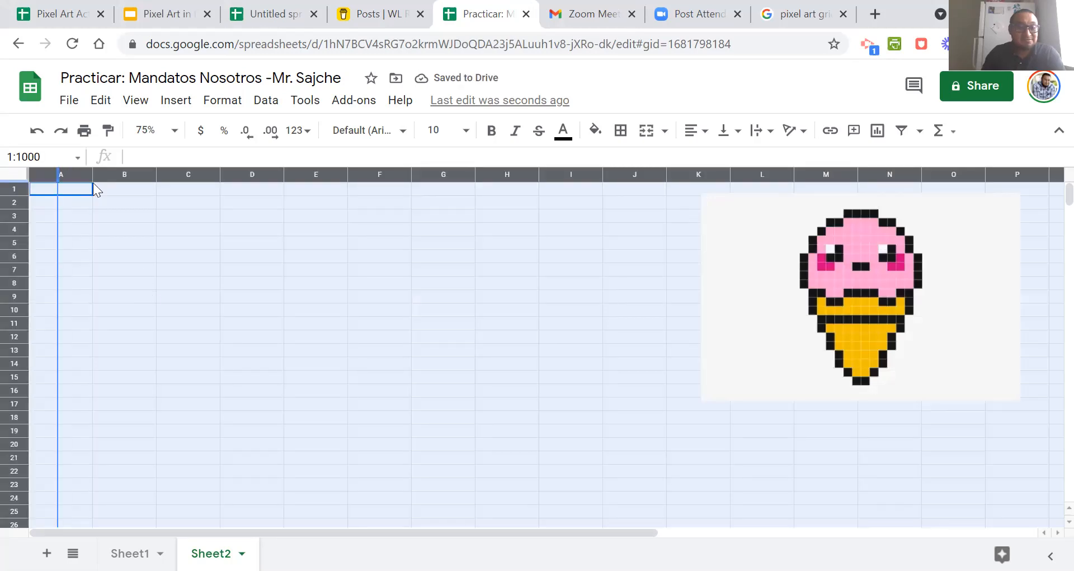
pyautogui.click(437, 264)
pyautogui.moveTo(437, 264); pyautogui.dragTo(579, 310)
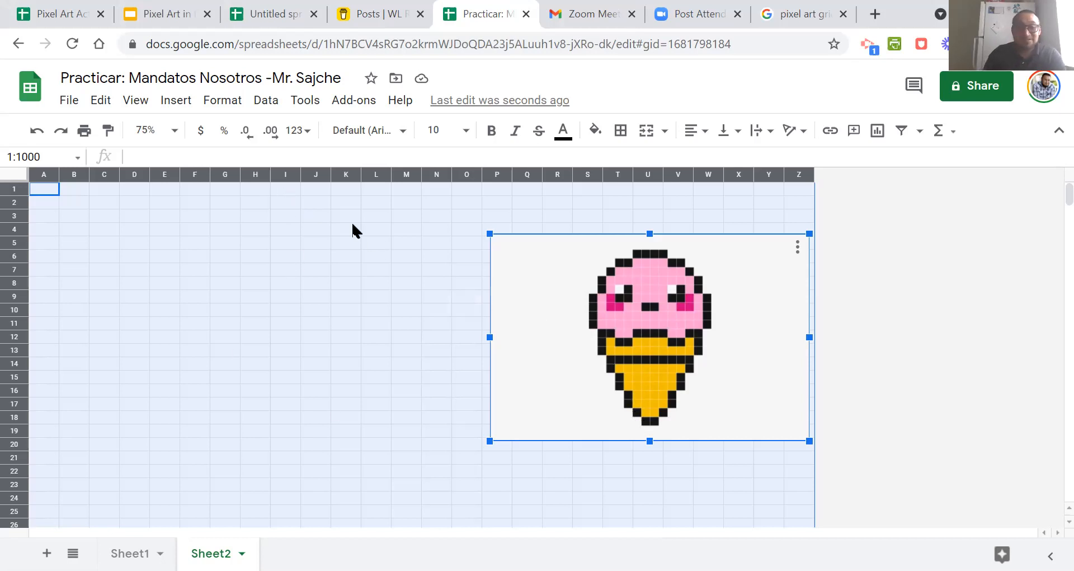
# Fill cell H24 with black as the first pixel of the cone's tip.
pyautogui.click(259, 201)
pyautogui.click(258, 192)
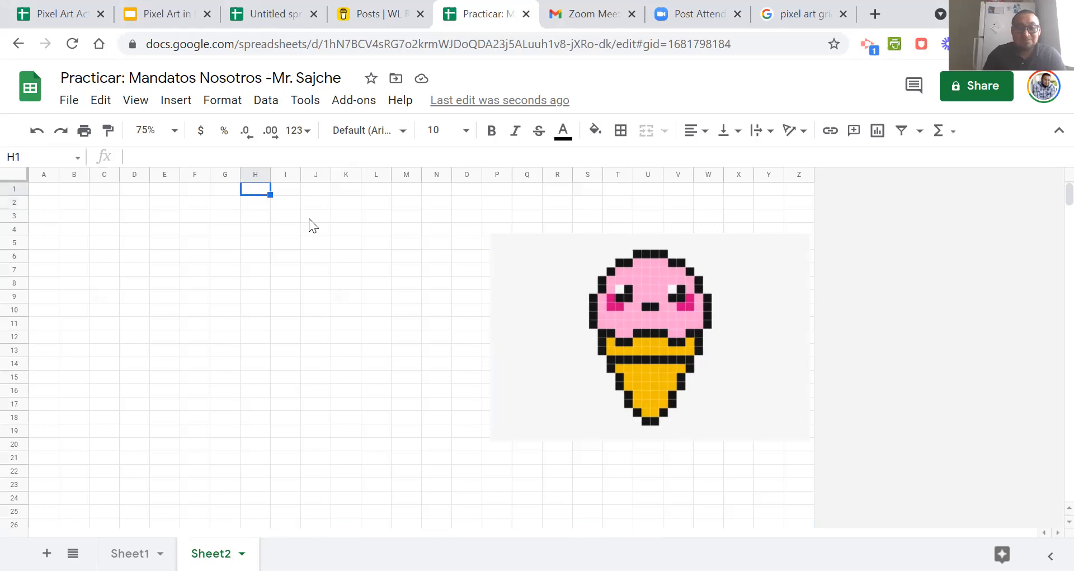
pyautogui.press('Down')
pyautogui.press('Down')
pyautogui.press('Down')
pyautogui.press('Down')
pyautogui.press('Down')
pyautogui.press('Down')
pyautogui.press('Down')
pyautogui.press('Down')
pyautogui.press('Down')
pyautogui.press('Down')
pyautogui.press('Down')
pyautogui.press('Down')
pyautogui.press('Down')
pyautogui.press('Down')
pyautogui.press('Down')
pyautogui.press('Down')
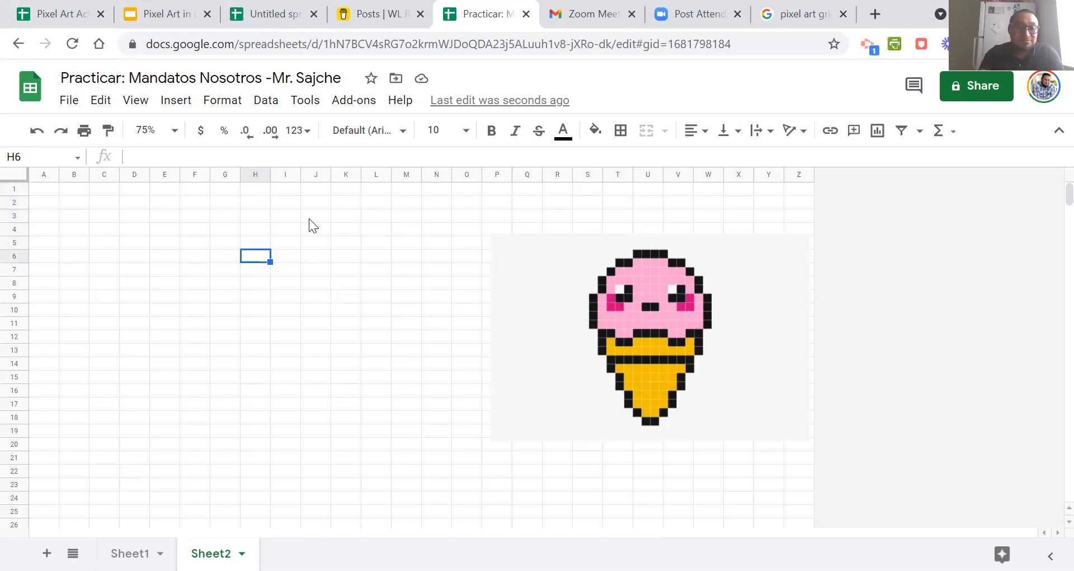
pyautogui.press('Down')
pyautogui.press('Down')
pyautogui.press('Down')
pyautogui.press('Down')
pyautogui.press('Down')
pyautogui.press('Down')
pyautogui.press('Down')
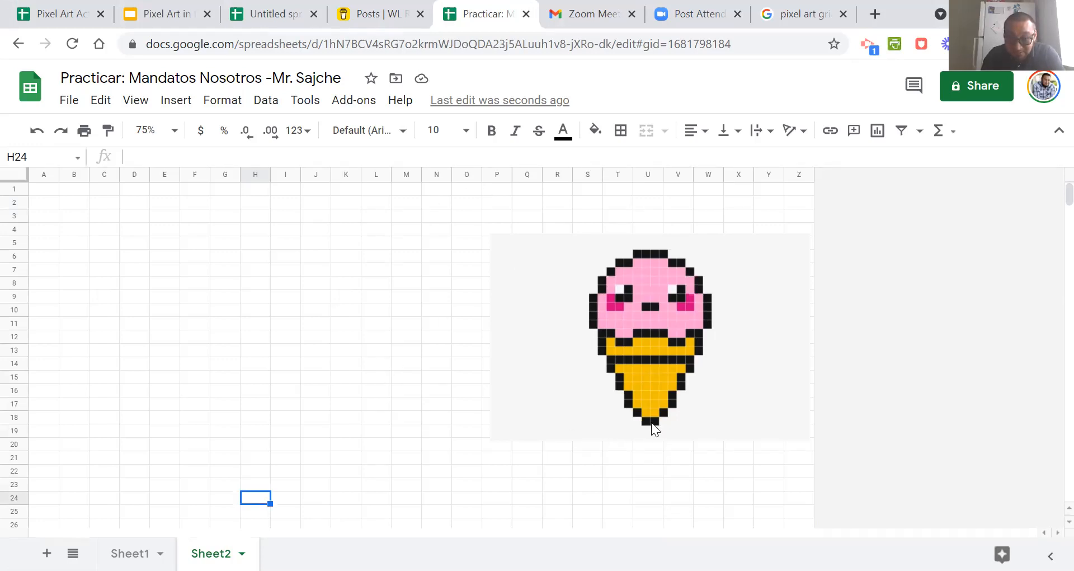
pyautogui.click(595, 130)
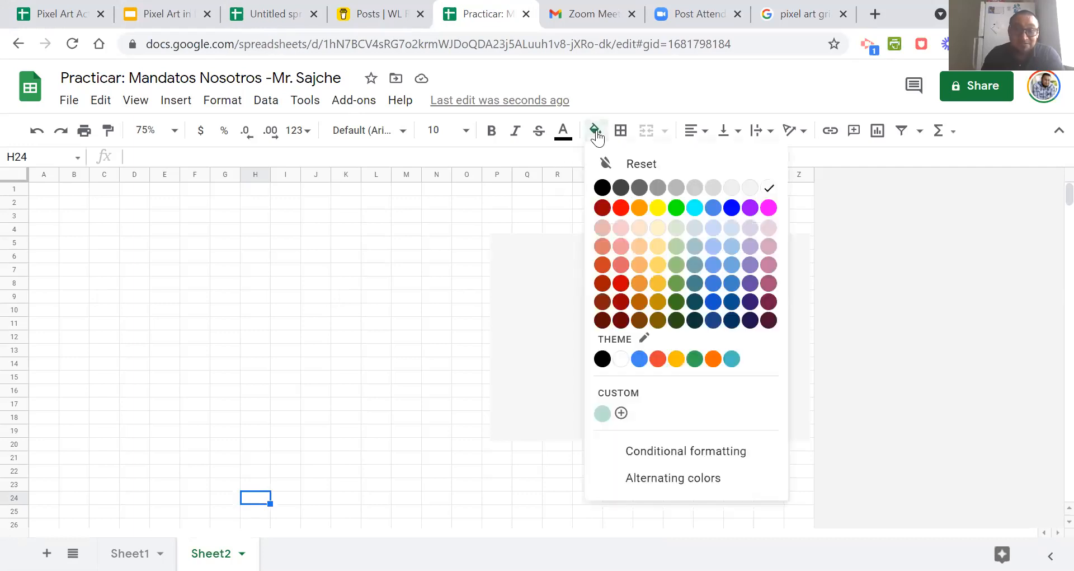
pyautogui.click(603, 188)
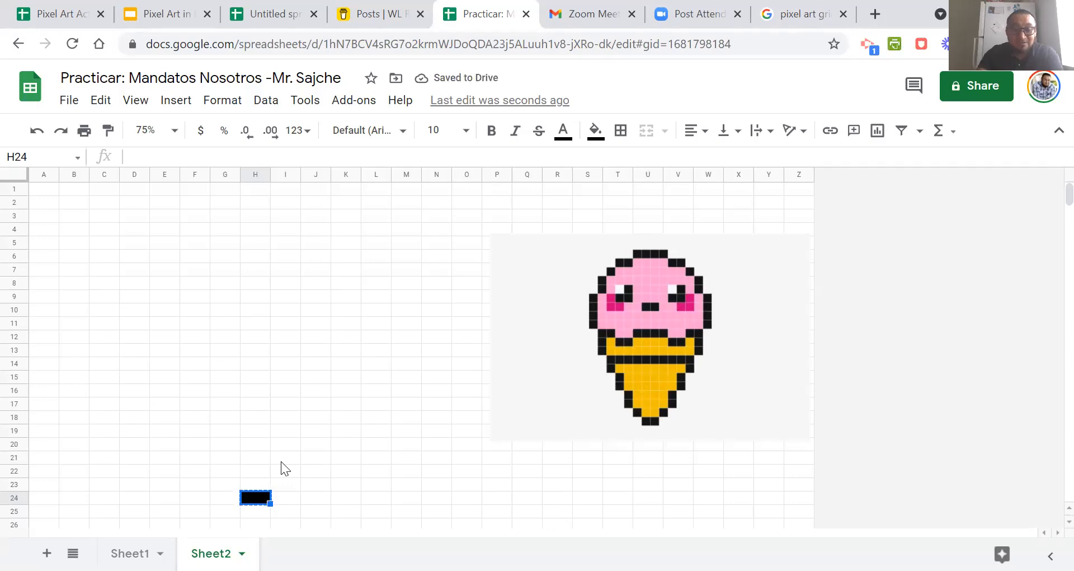
# Copy the black cell into I24, J23, K22, K21, L20, L19, M18 and M17 to trace the cone's rising right outline.
pyautogui.press('Right')
pyautogui.hotkey('ctrl', 'v')
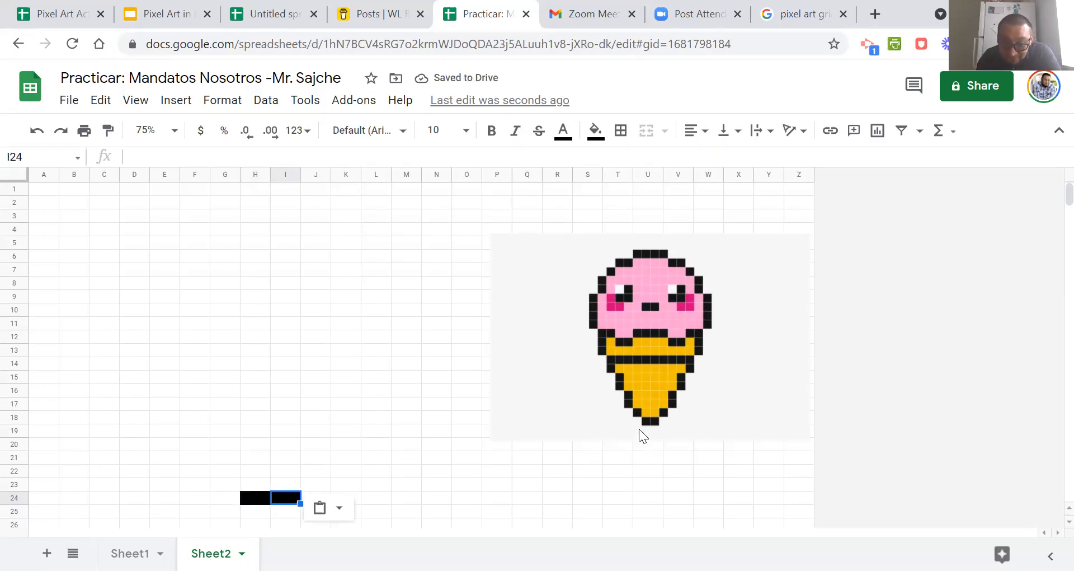
pyautogui.press('Up')
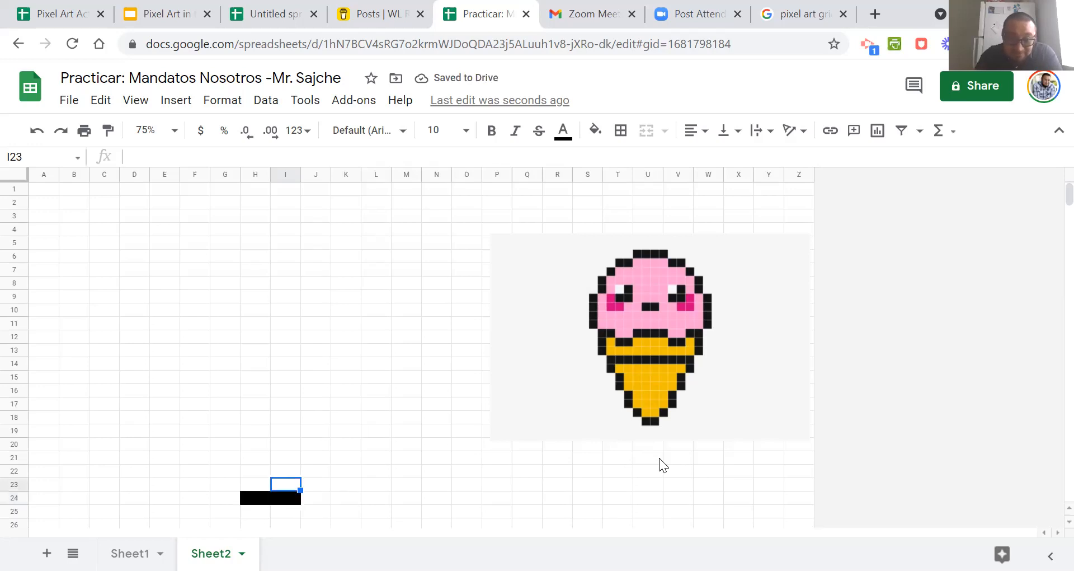
pyautogui.press('Right')
pyautogui.hotkey('ctrl', 'v')
pyautogui.press('Up')
pyautogui.press('Right')
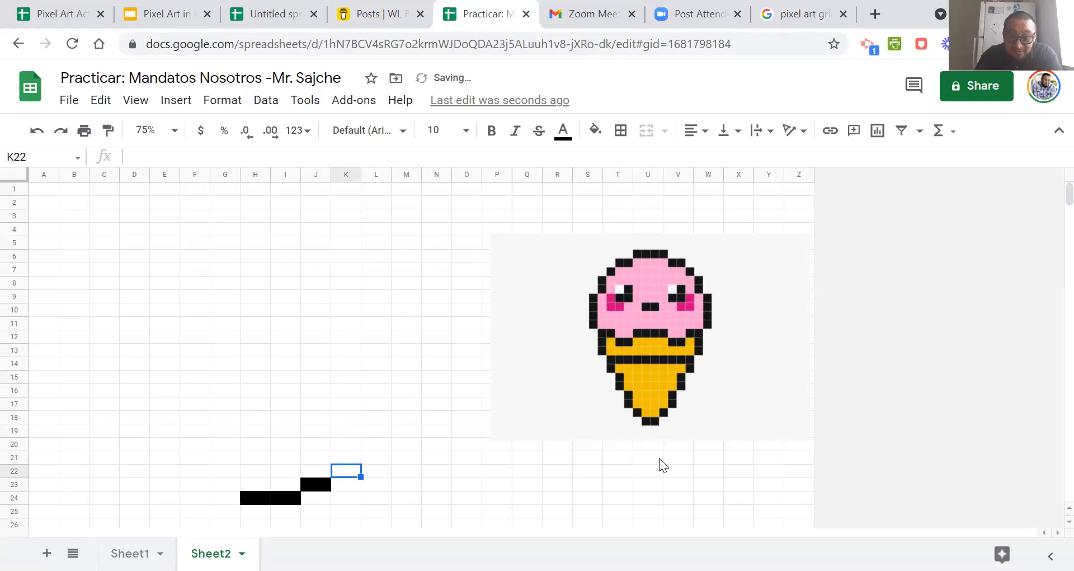
pyautogui.hotkey('ctrl', 'v')
pyautogui.press('Up')
pyautogui.hotkey('ctrl', 'v')
pyautogui.press('Up')
pyautogui.press('Right')
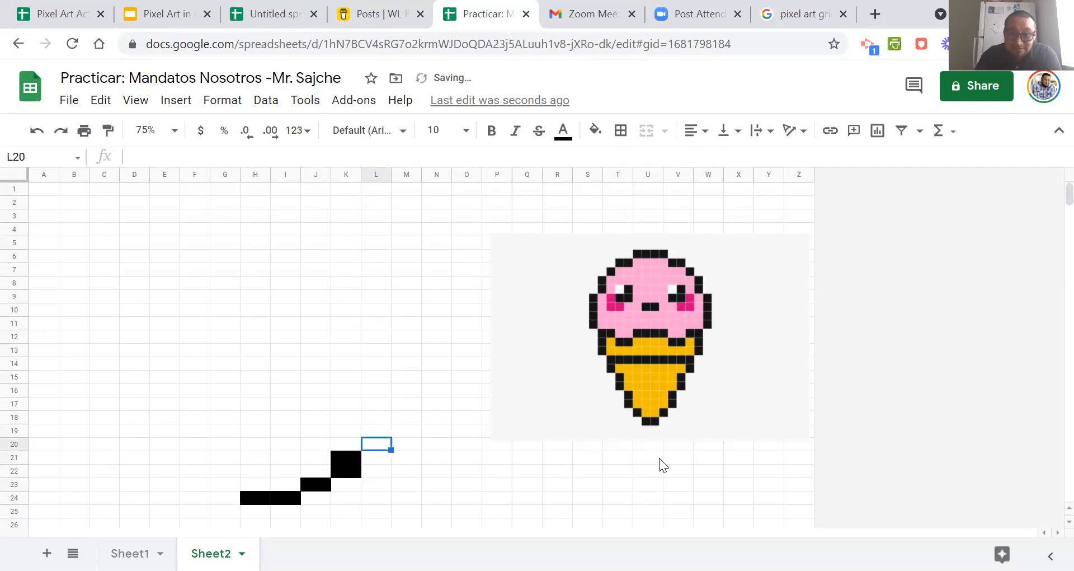
pyautogui.hotkey('ctrl', 'v')
pyautogui.press('Up')
pyautogui.hotkey('ctrl', 'v')
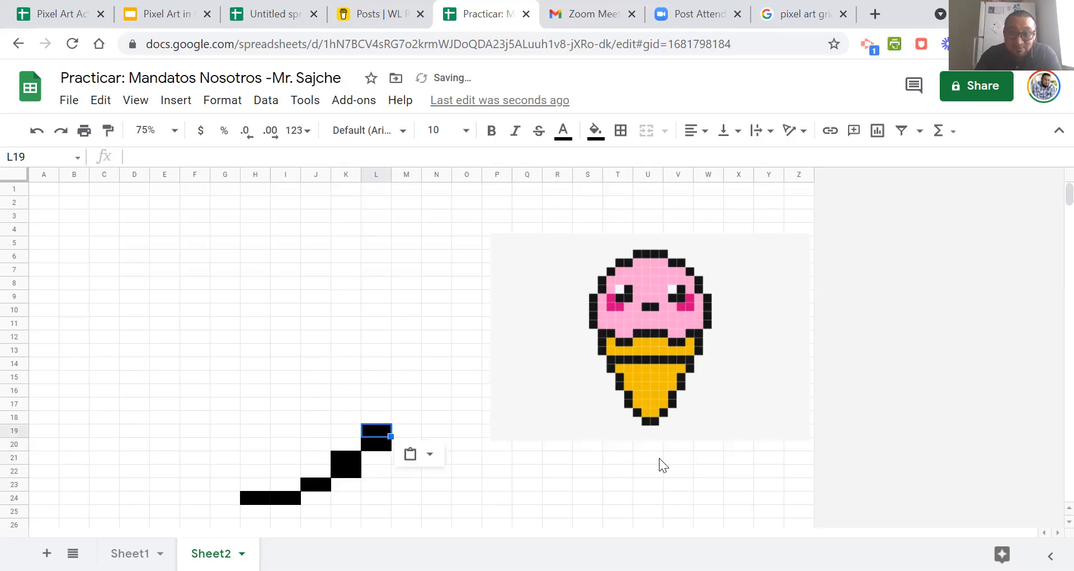
pyautogui.press('Up')
pyautogui.press('Right')
pyautogui.hotkey('ctrl', 'v')
pyautogui.press('Up')
pyautogui.hotkey('ctrl', 'v')
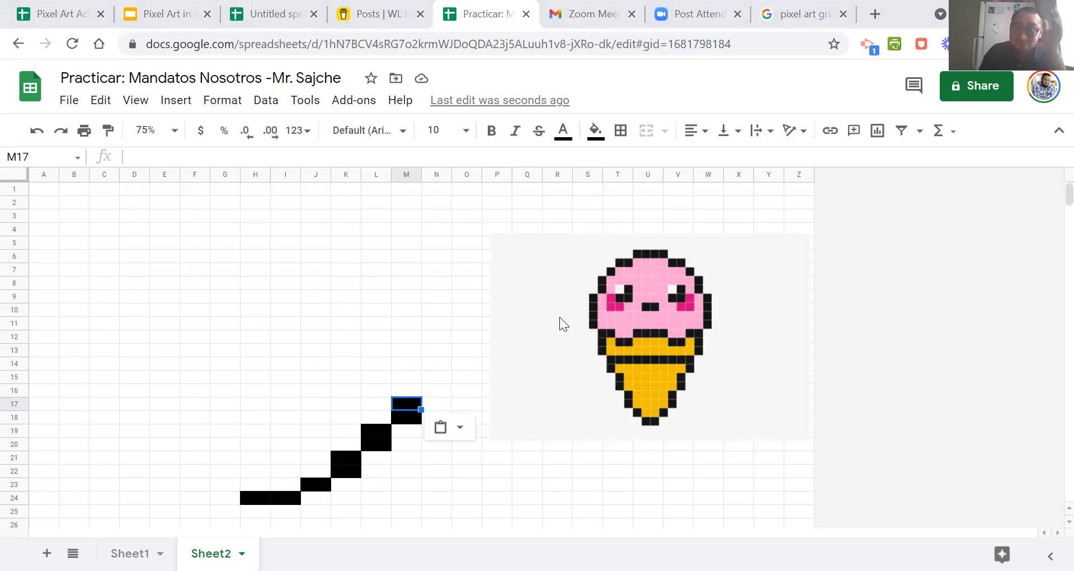
# Narrow the ice cream image from its left edge so that it spans about columns Q to Z.
pyautogui.click(523, 338)
pyautogui.moveTo(504, 337); pyautogui.dragTo(524, 336)
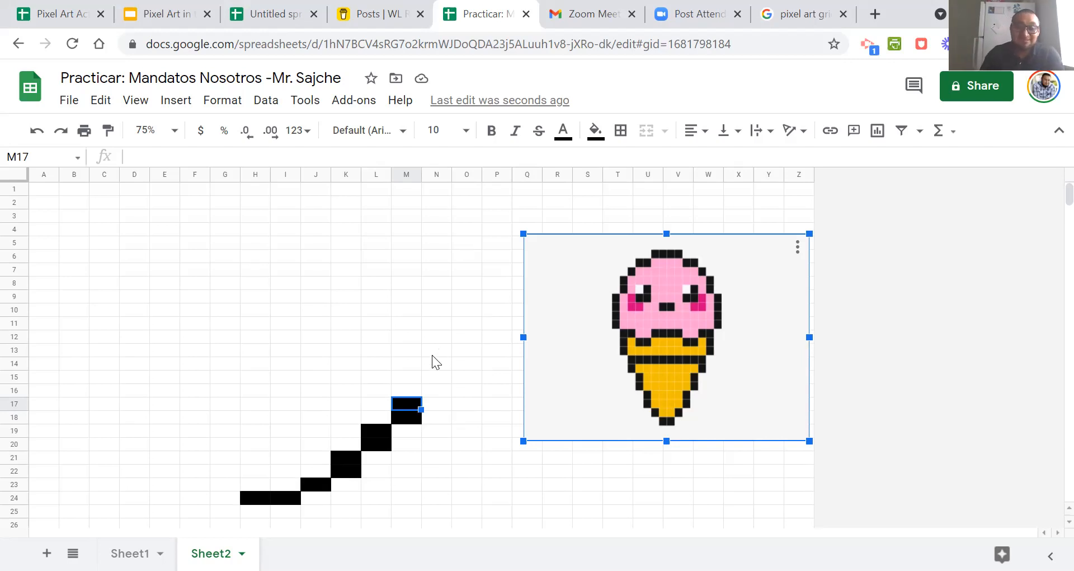
pyautogui.click(407, 378)
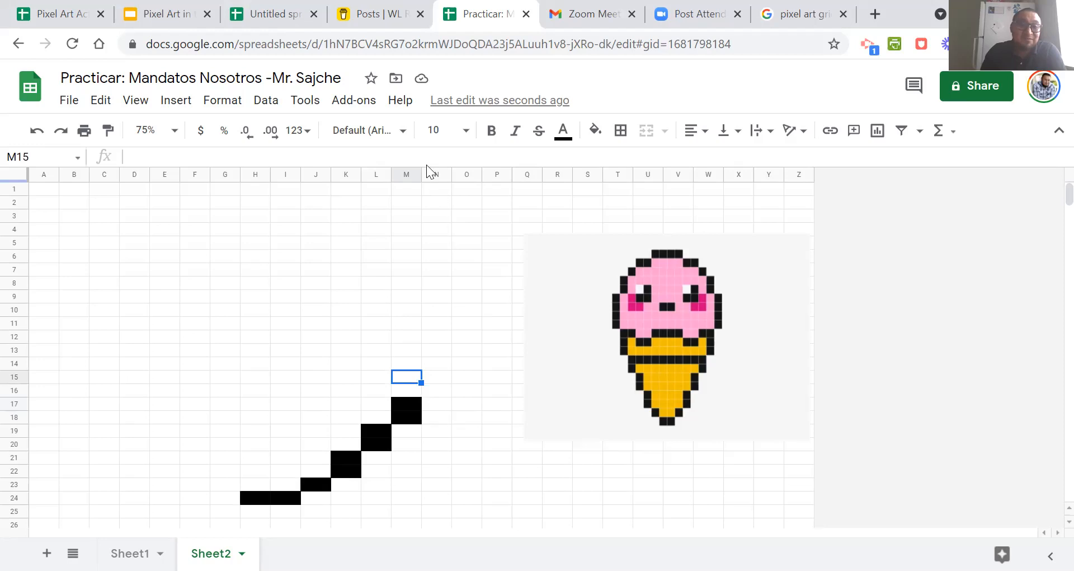
pyautogui.click(356, 101)
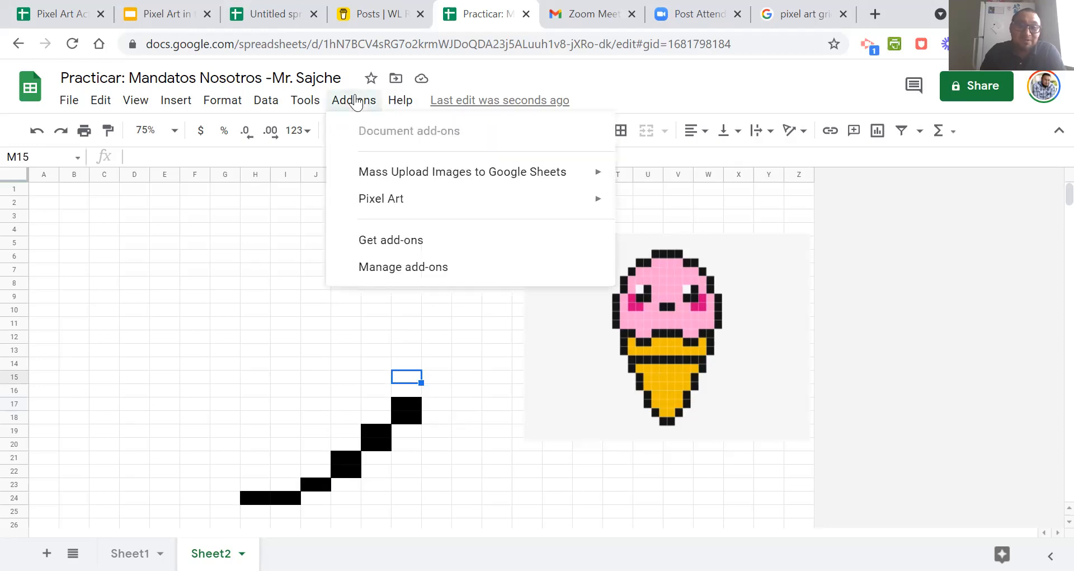
pyautogui.click(223, 245)
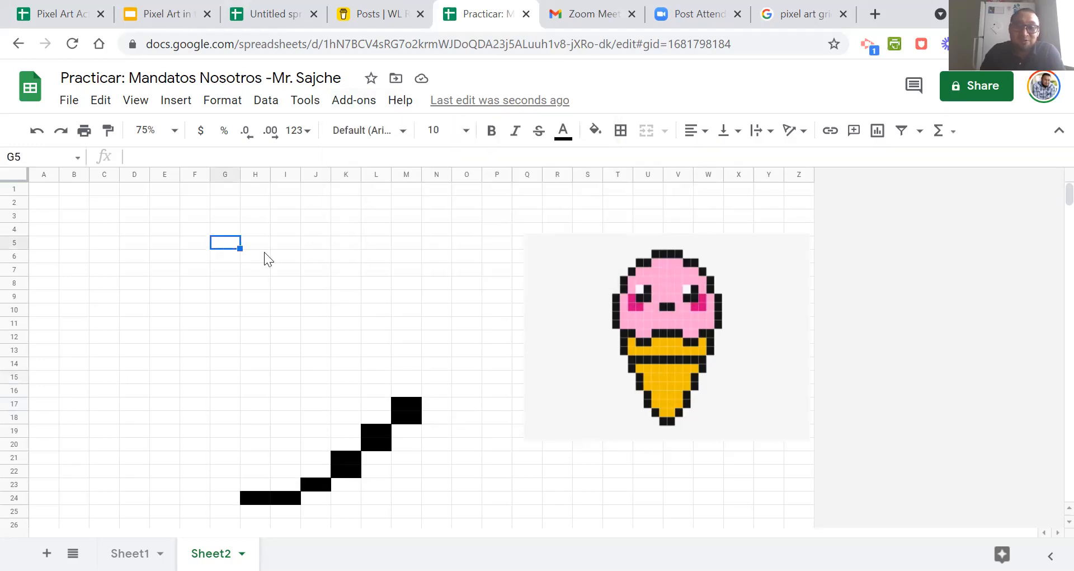
pyautogui.click(664, 327)
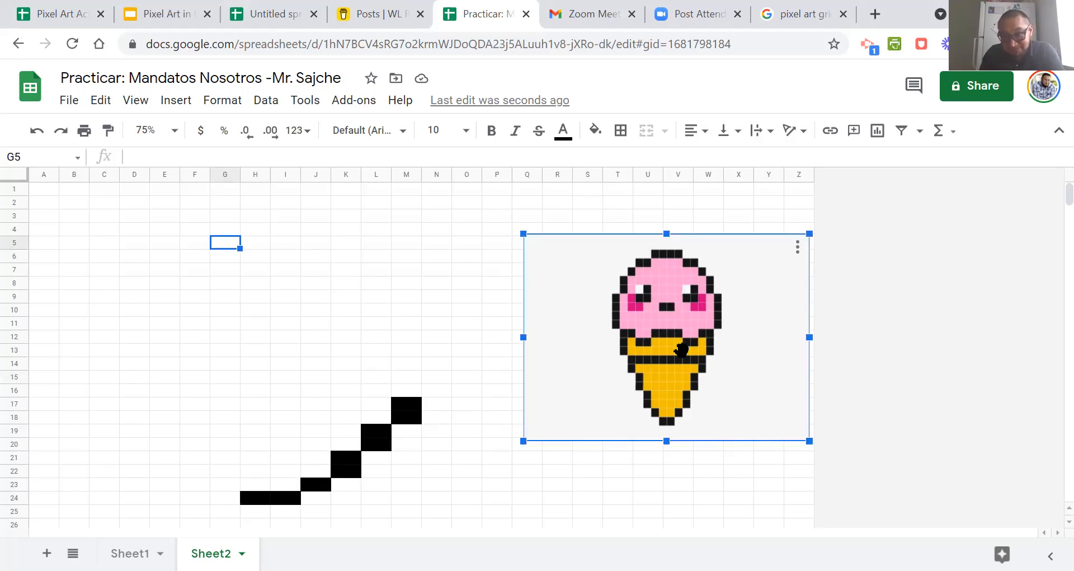
pyautogui.click(350, 353)
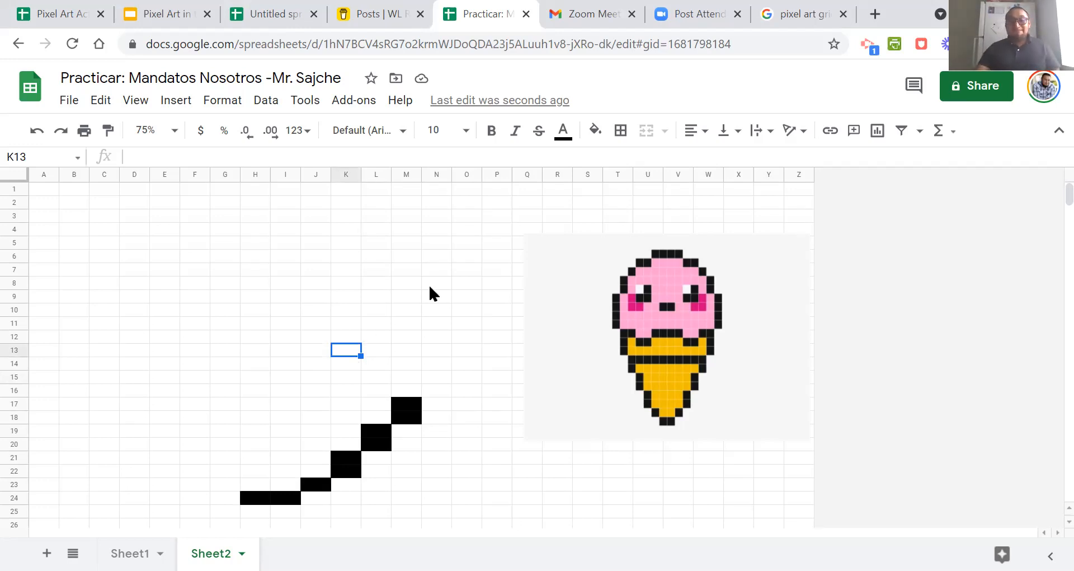
# Switch to the Buy Me a Coffee posts and look through them from Classroom objects and prepositions down to Estar + Prepositions.
pyautogui.click(390, 10)
pyautogui.scroll(-4, 364, 199)
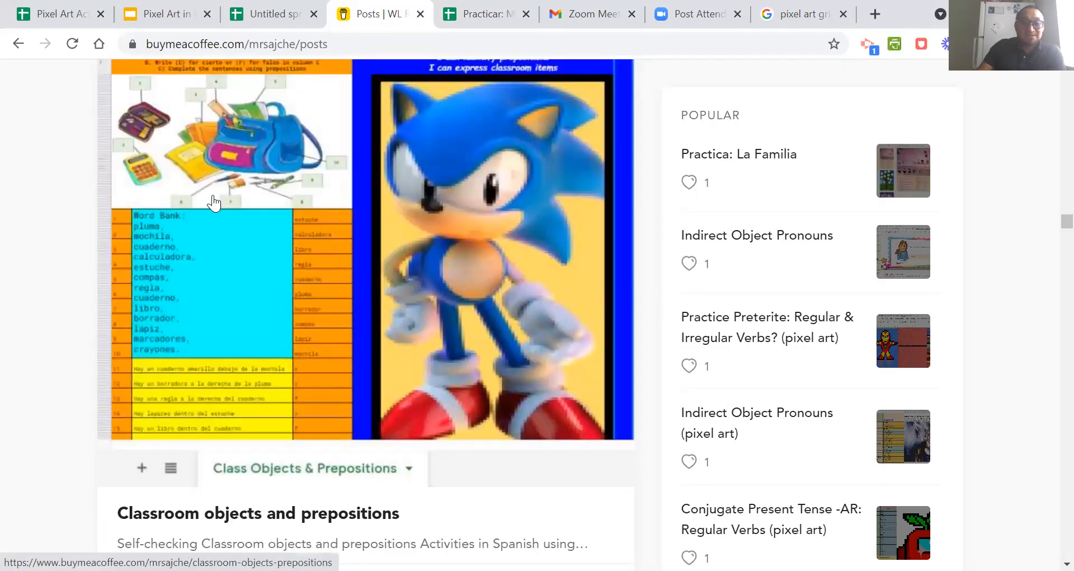
pyautogui.scroll(4, 216, 206)
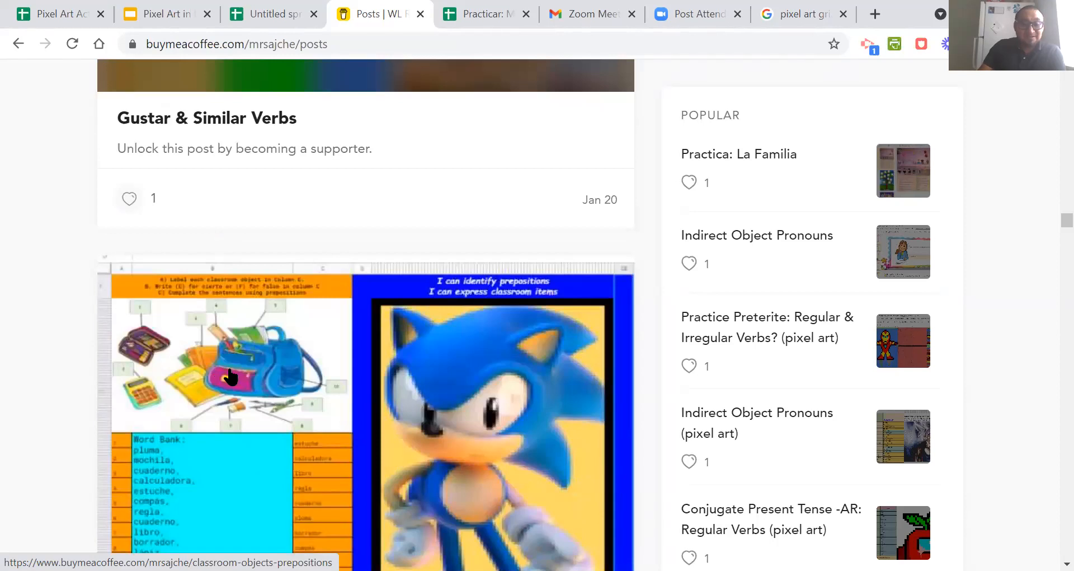
pyautogui.scroll(-4, 226, 375)
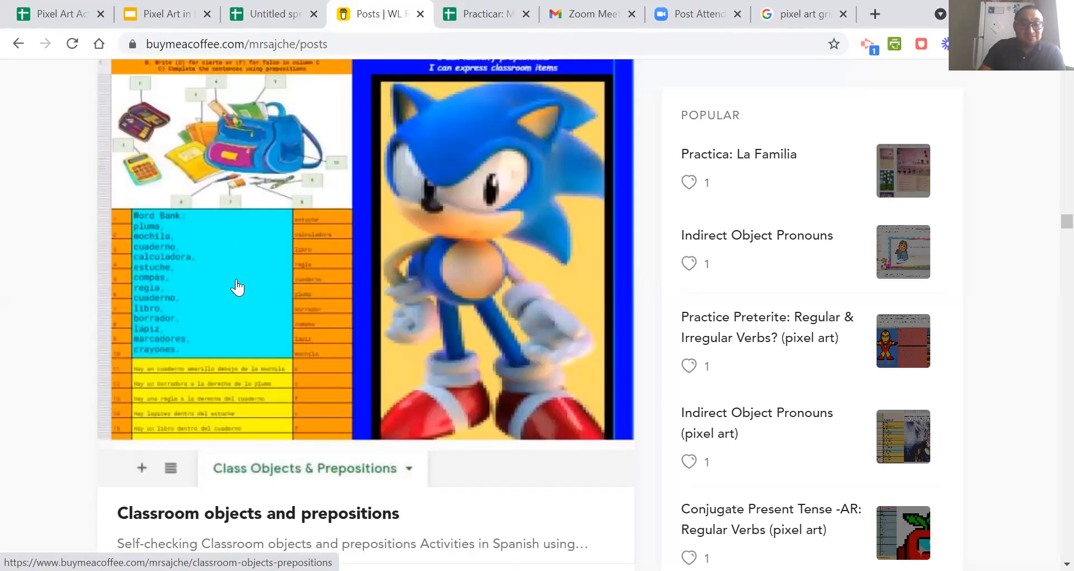
pyautogui.scroll(-20, 237, 287)
pyautogui.scroll(-20, 237, 287)
pyautogui.scroll(-20, 236, 278)
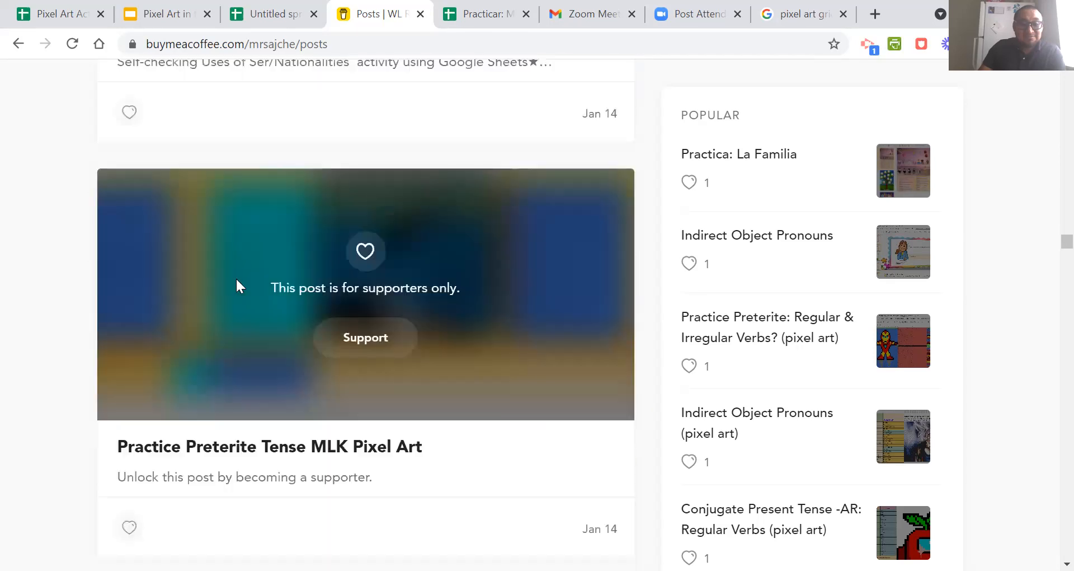
pyautogui.scroll(-20, 236, 279)
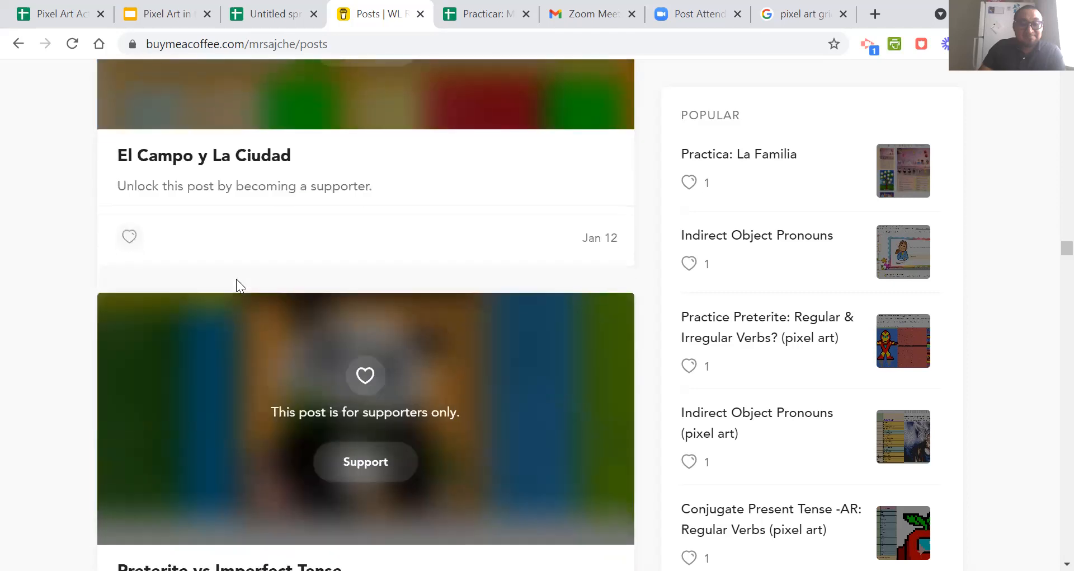
pyautogui.scroll(-20, 237, 278)
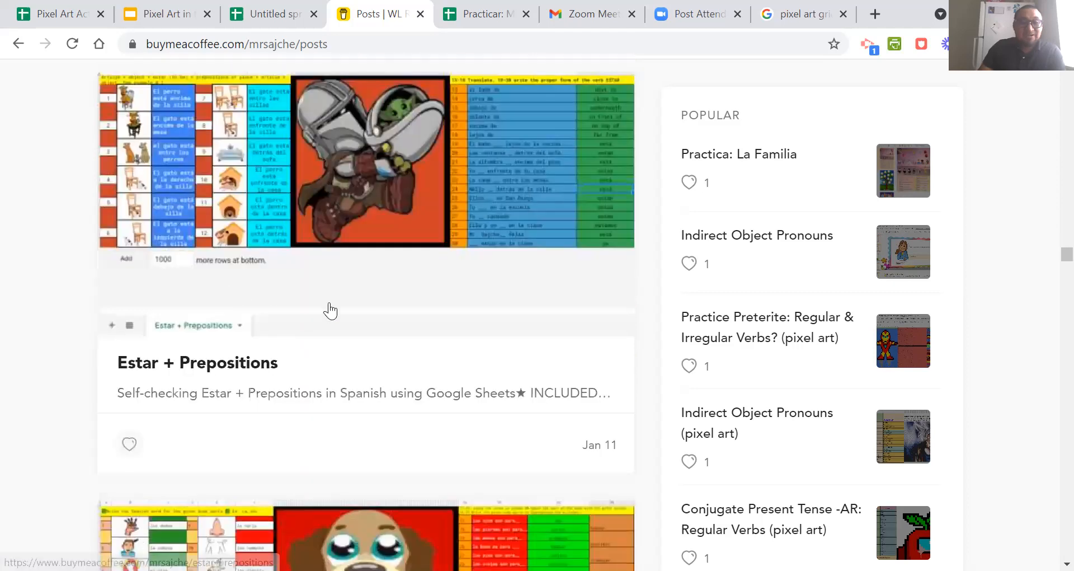
pyautogui.scroll(4, 284, 386)
pyautogui.scroll(-4, 276, 422)
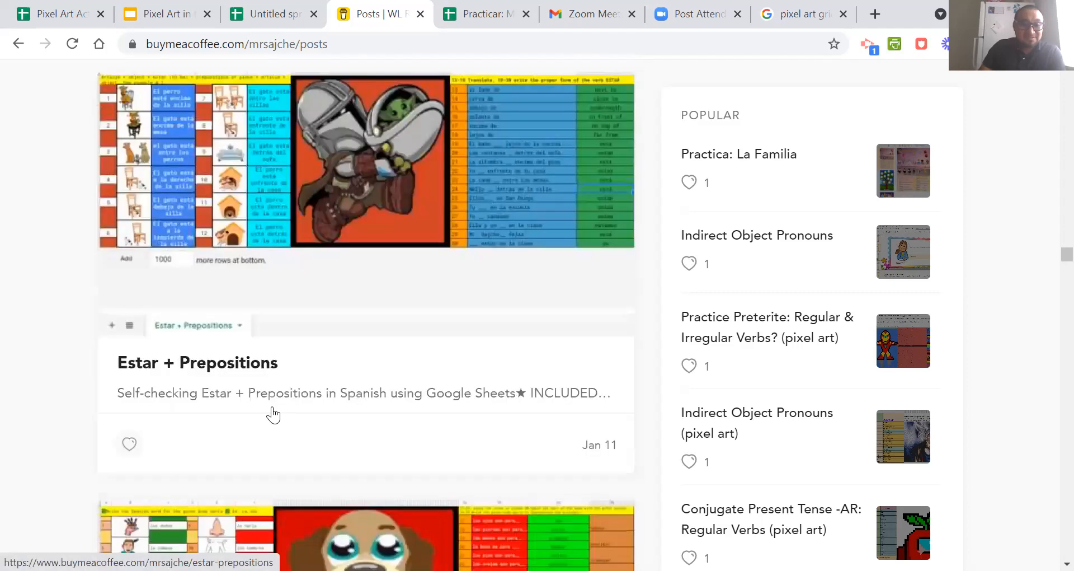
# Open the Estar + Prepositions post and make a personal copy of its Google Sheets activity through the download link.
pyautogui.scroll(4, 240, 370)
pyautogui.scroll(-4, 235, 370)
pyautogui.click(232, 371)
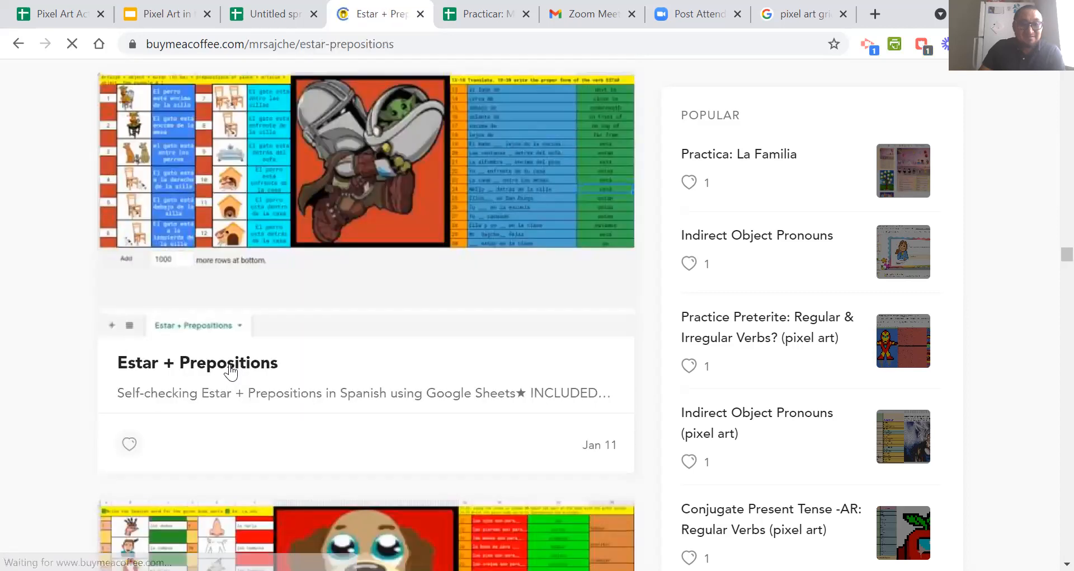
pyautogui.scroll(-10, 297, 365)
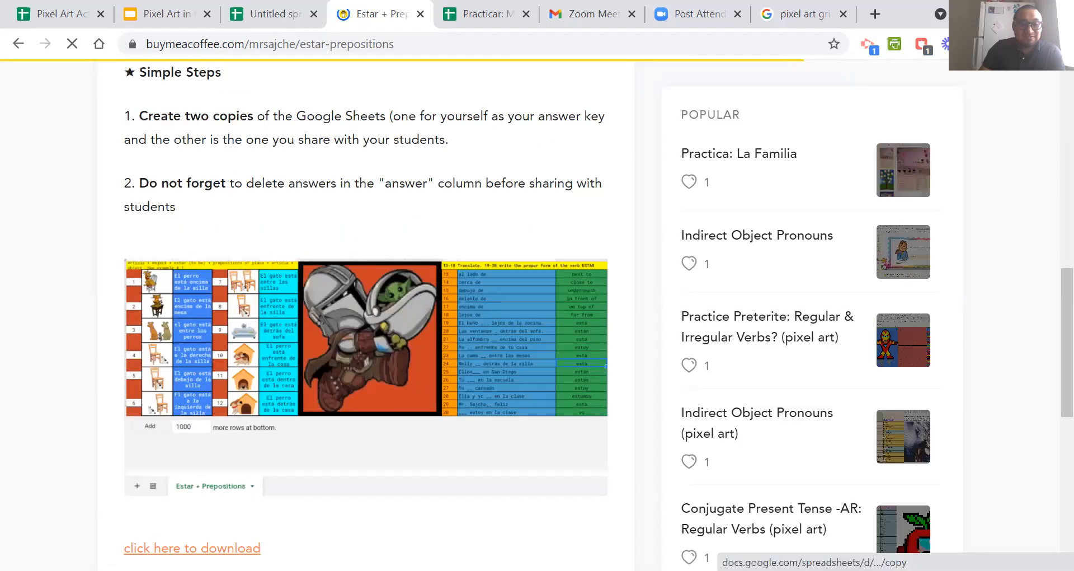
pyautogui.click(315, 445)
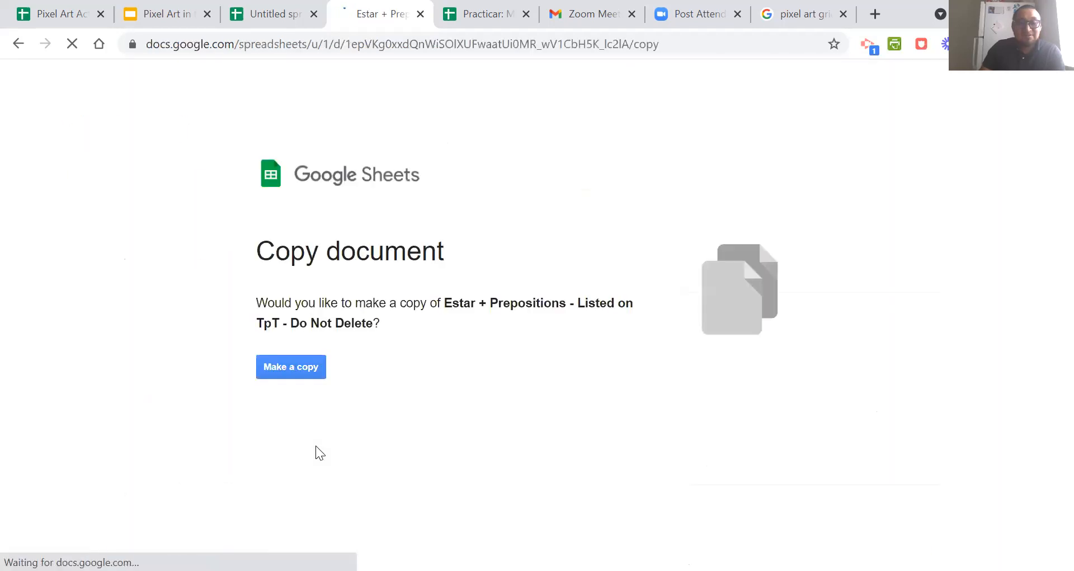
pyautogui.click(293, 370)
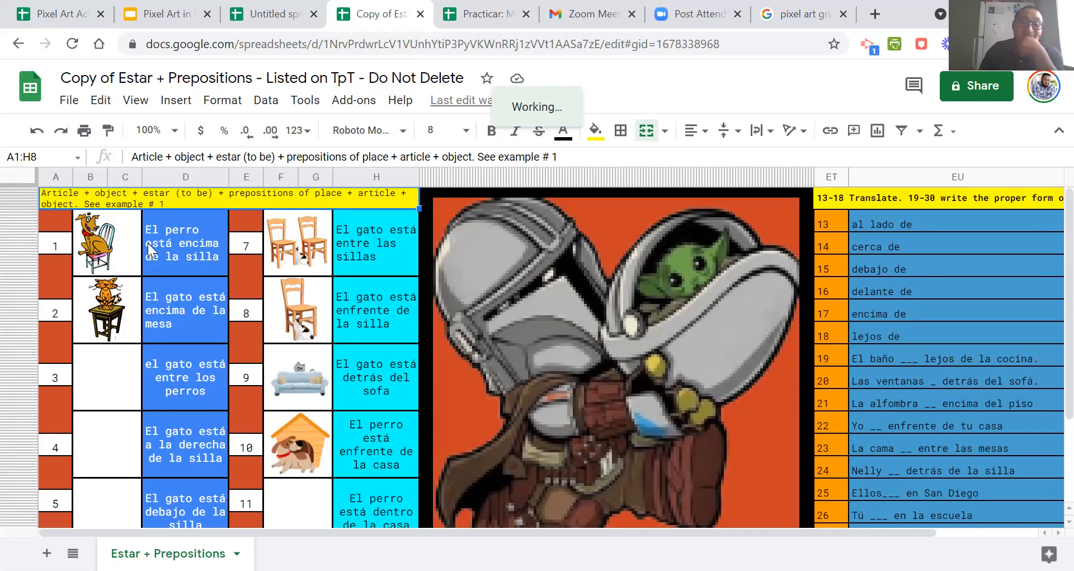
# Examine the picture prompts and Spanish answers for items 1, 2 and 7, along with the full Mandalorian pixel art.
pyautogui.click(191, 269)
pyautogui.click(108, 256)
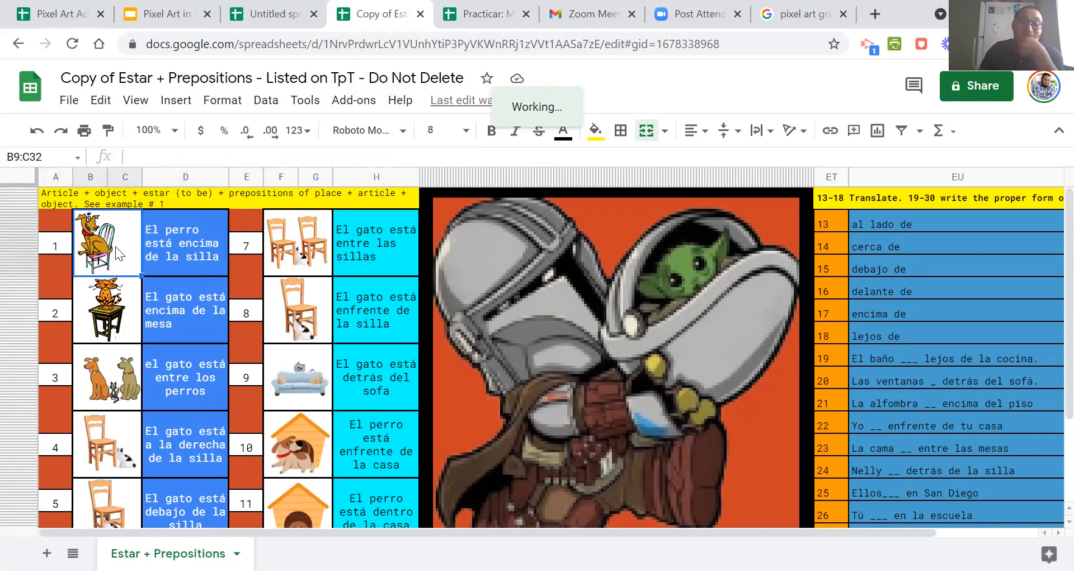
pyautogui.click(376, 244)
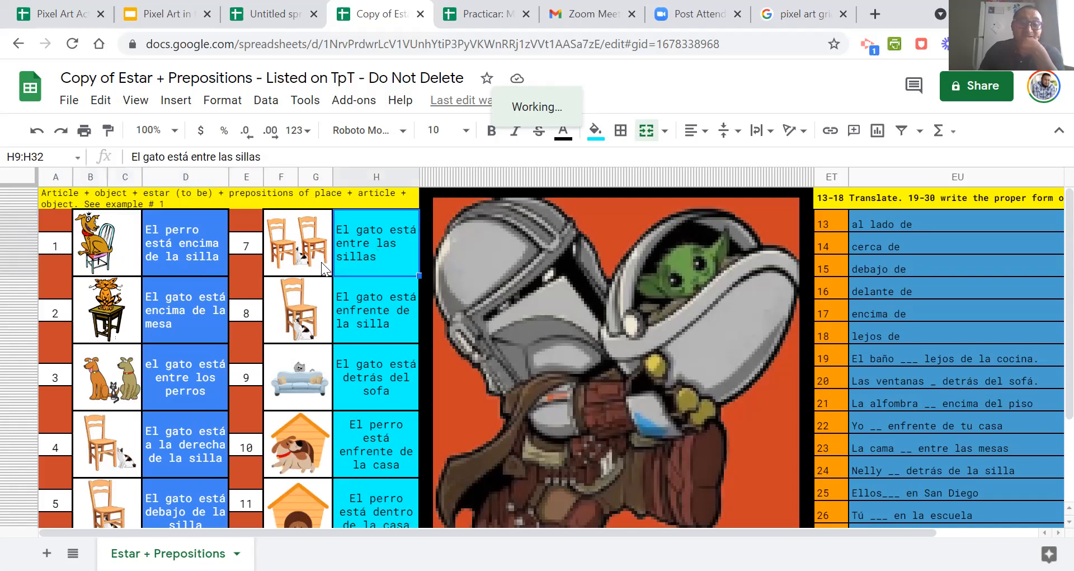
pyautogui.click(138, 322)
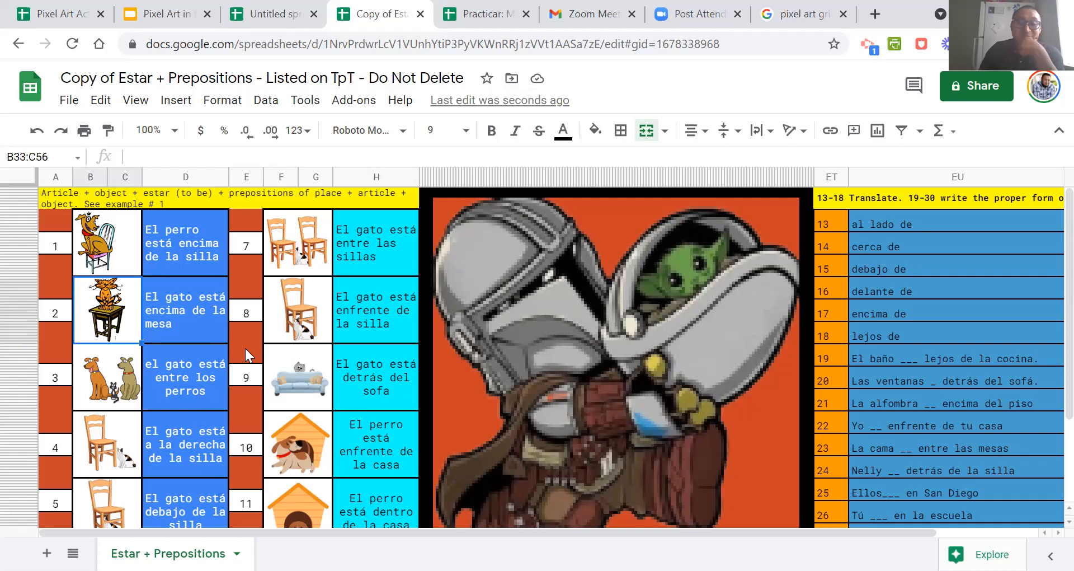
pyautogui.scroll(-3, 310, 354)
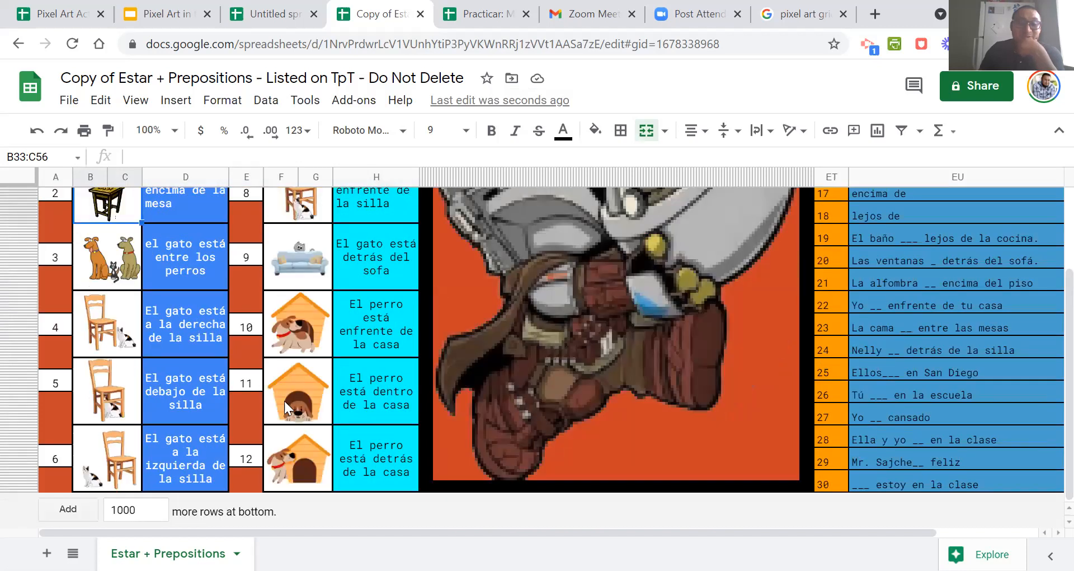
pyautogui.scroll(3, 200, 368)
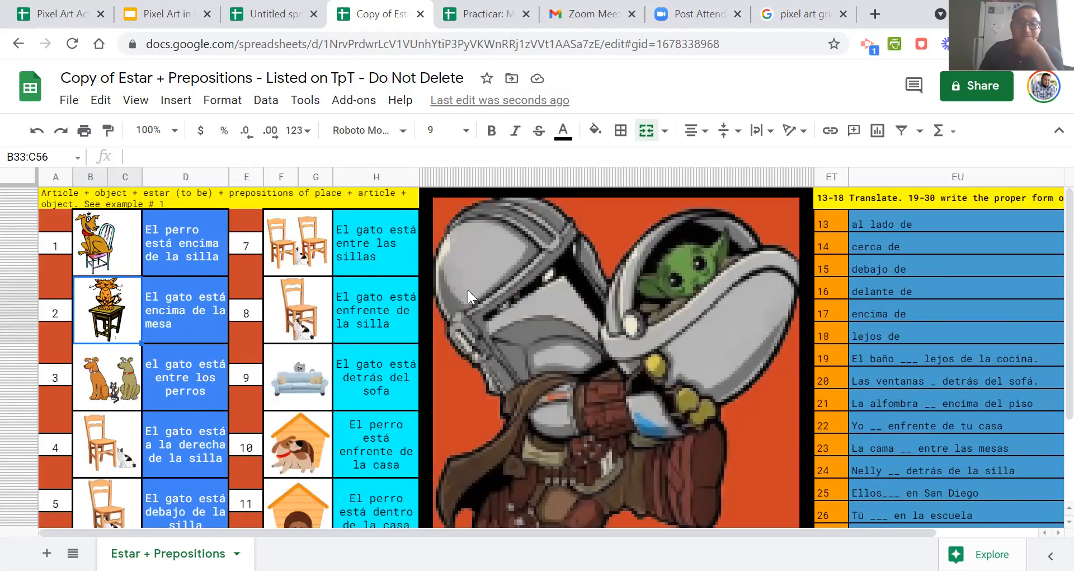
pyautogui.scroll(-3, 332, 274)
pyautogui.scroll(3, 324, 315)
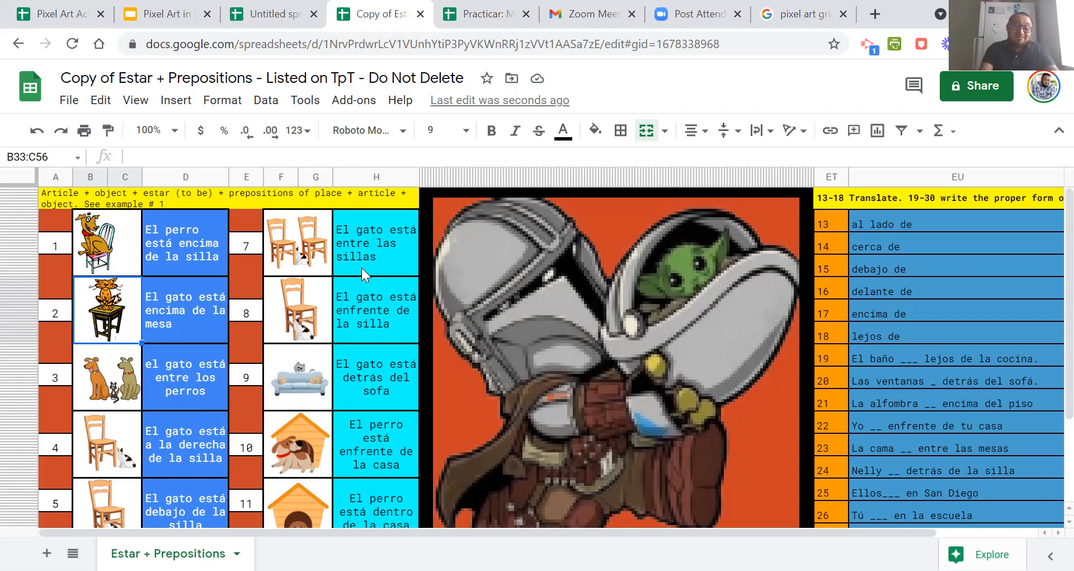
# Check the picture cells of the second prompt column, from item 8 down to item 12.
pyautogui.click(297, 316)
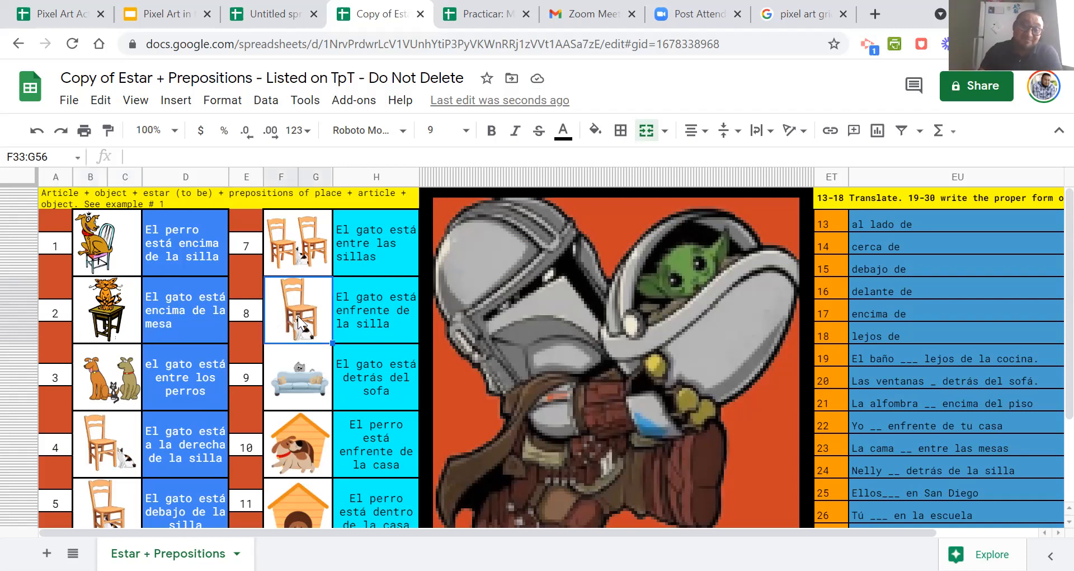
pyautogui.click(304, 398)
pyautogui.scroll(-3, 306, 401)
pyautogui.click(307, 396)
pyautogui.click(300, 443)
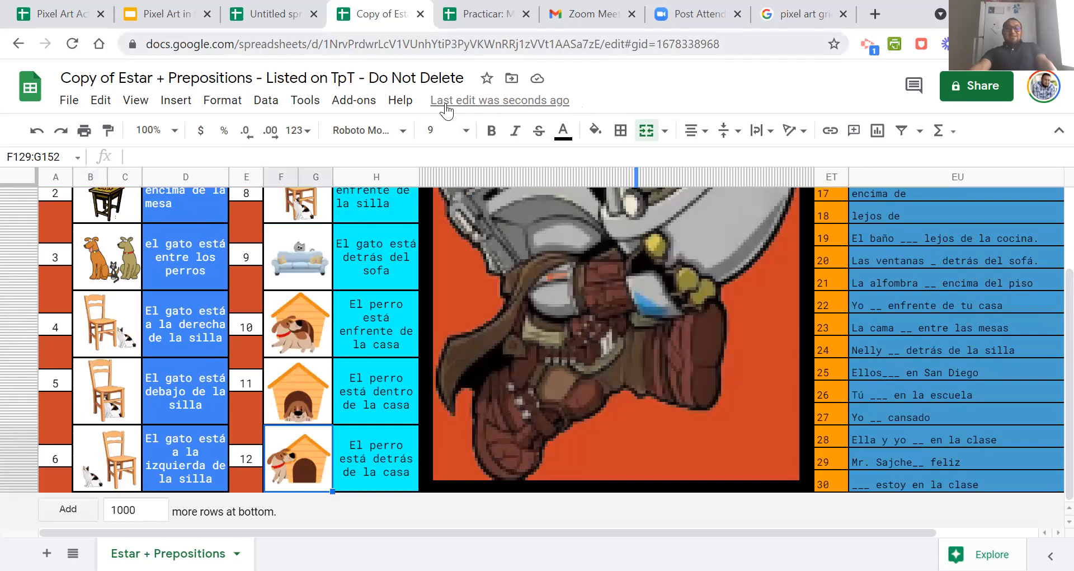
# Switch to the untitled spreadsheet and look over its nationality questions, answers and South America flag pixel art.
pyautogui.click(272, 15)
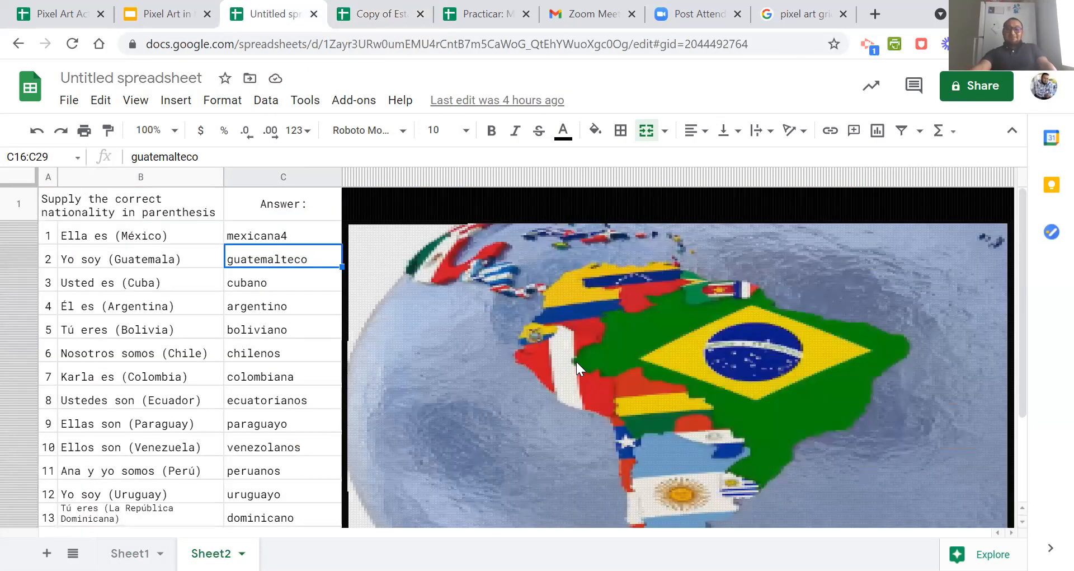
pyautogui.scroll(-3, 577, 362)
pyautogui.scroll(2, 576, 361)
pyautogui.scroll(-2, 577, 361)
pyautogui.scroll(2, 576, 362)
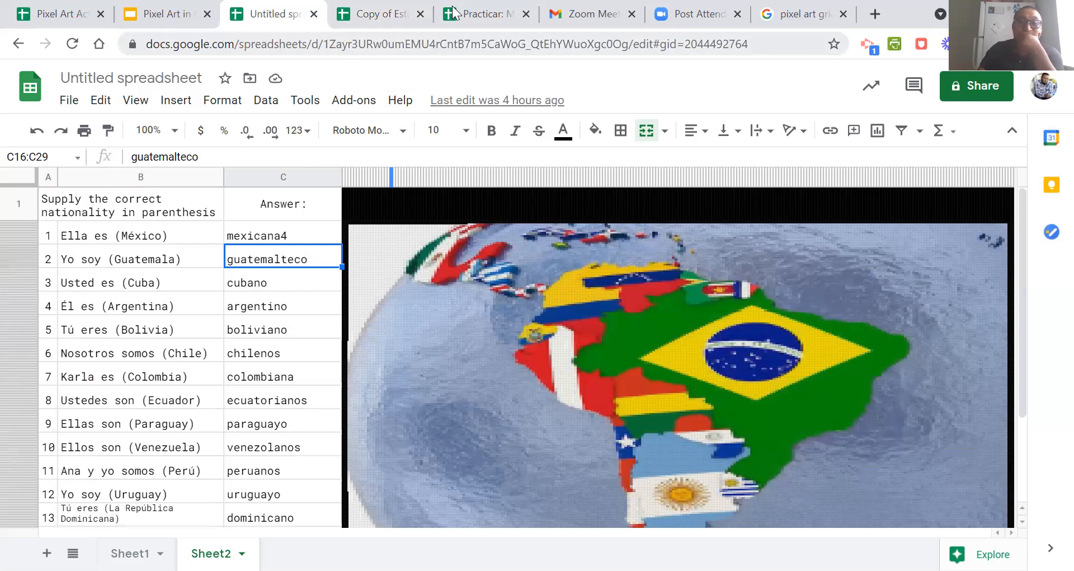
# Return to the Estar + Prepositions copy and look through the translation and ESTAR questions 13–30 with their answers in column EV.
pyautogui.click(386, 13)
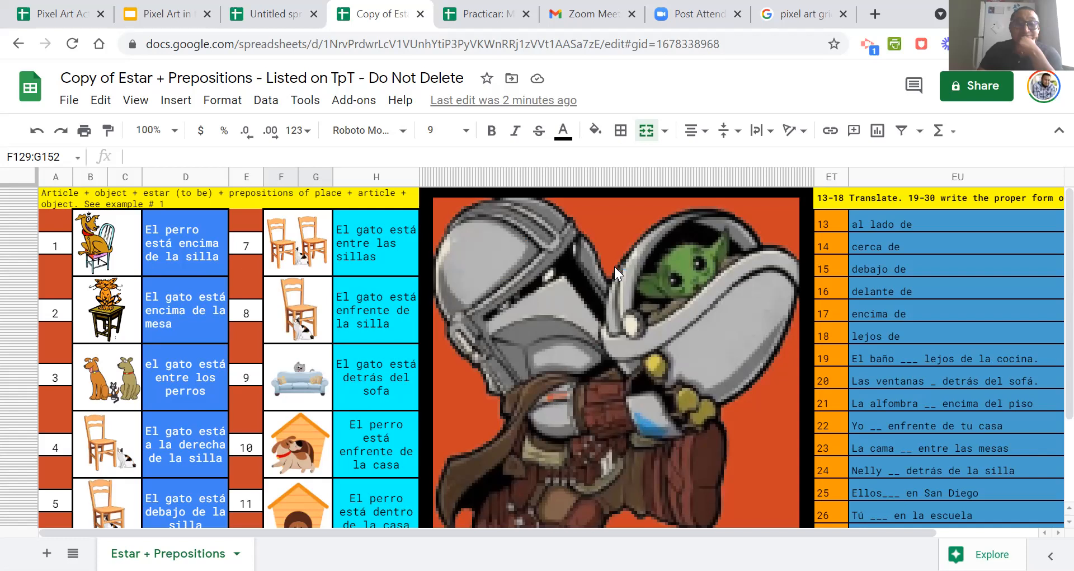
pyautogui.scroll(-3, 615, 267)
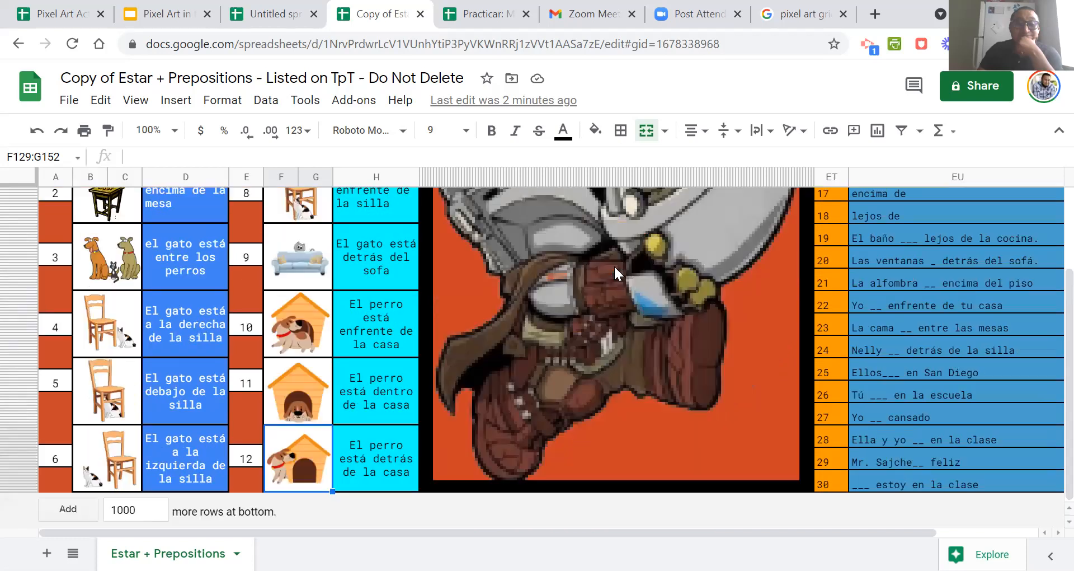
pyautogui.scroll(3, 614, 265)
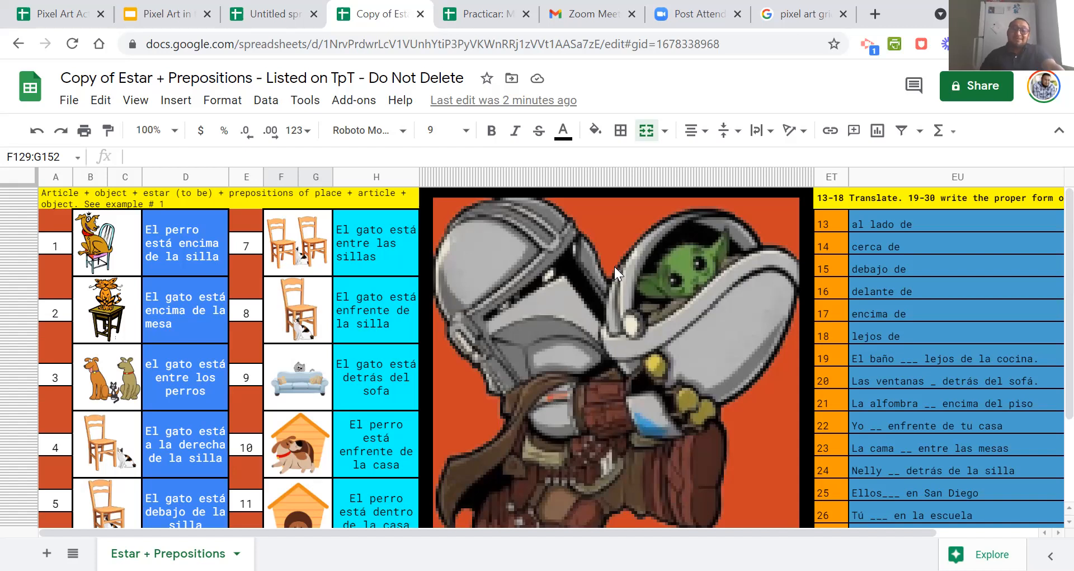
pyautogui.moveTo(582, 527); pyautogui.dragTo(813, 509)
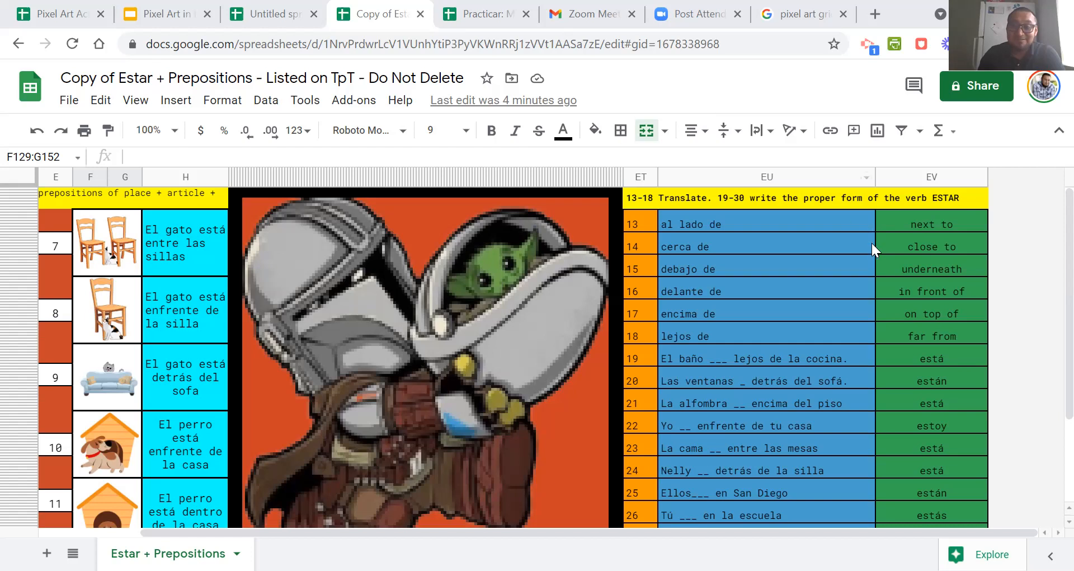
pyautogui.scroll(-3, 881, 434)
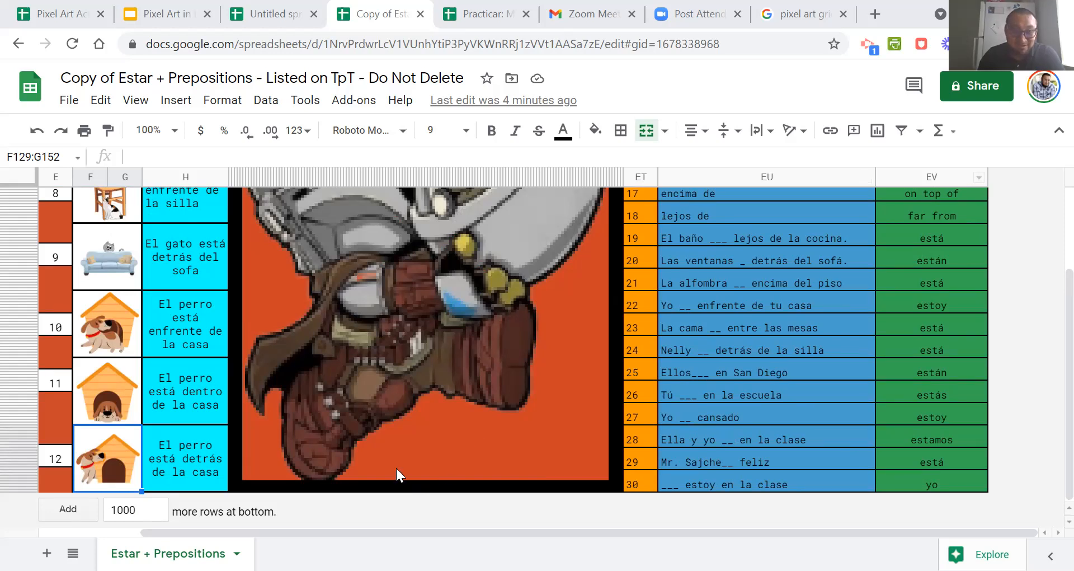
# Select individual pixel cells in the orange background beneath the Mandalorian, including CG138 and CW140, to inspect them.
pyautogui.moveTo(396, 467); pyautogui.dragTo(426, 460)
pyautogui.click(421, 455)
pyautogui.click(444, 454)
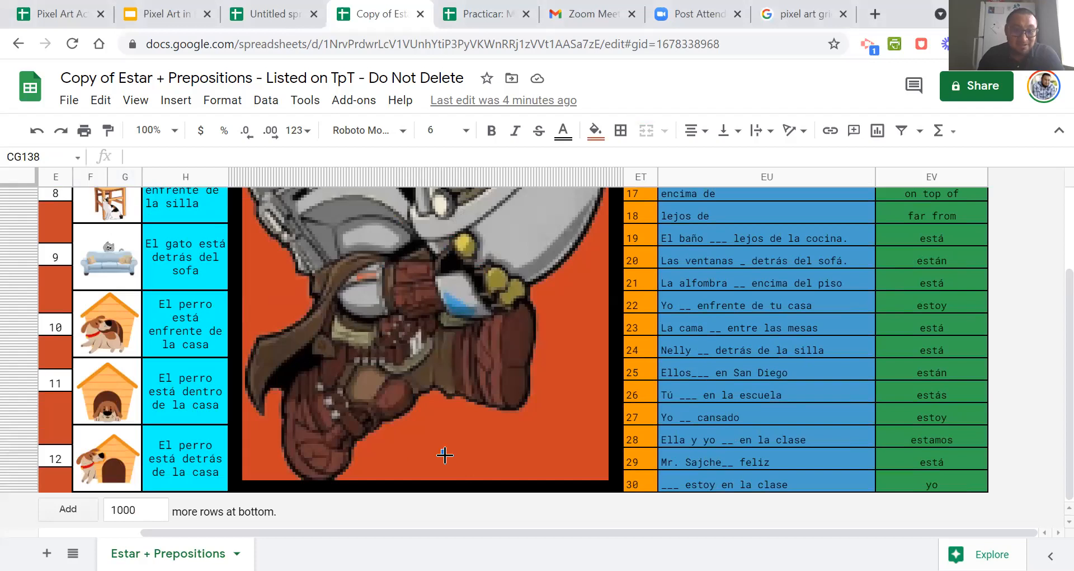
pyautogui.click(488, 458)
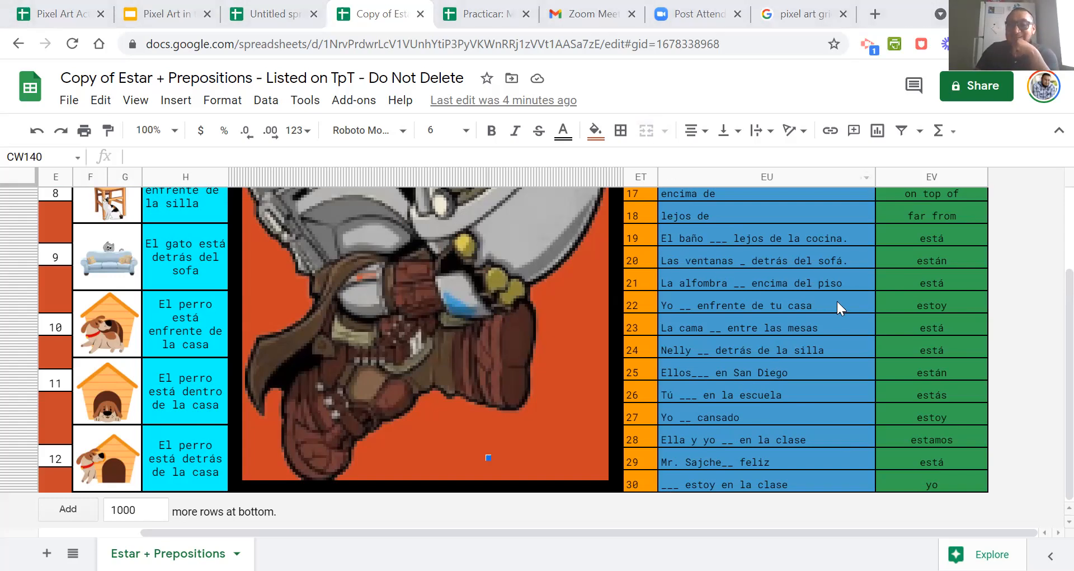
pyautogui.scroll(3, 837, 302)
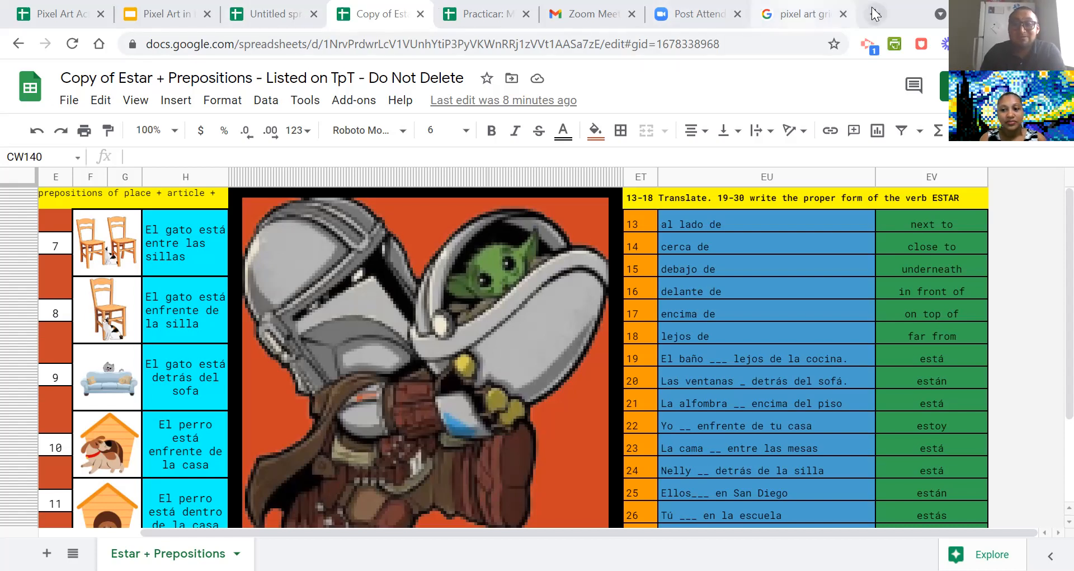
# Open the WL Resources page on Buy Me a Coffee in a new browser tab and copy its web address.
pyautogui.click(814, 6)
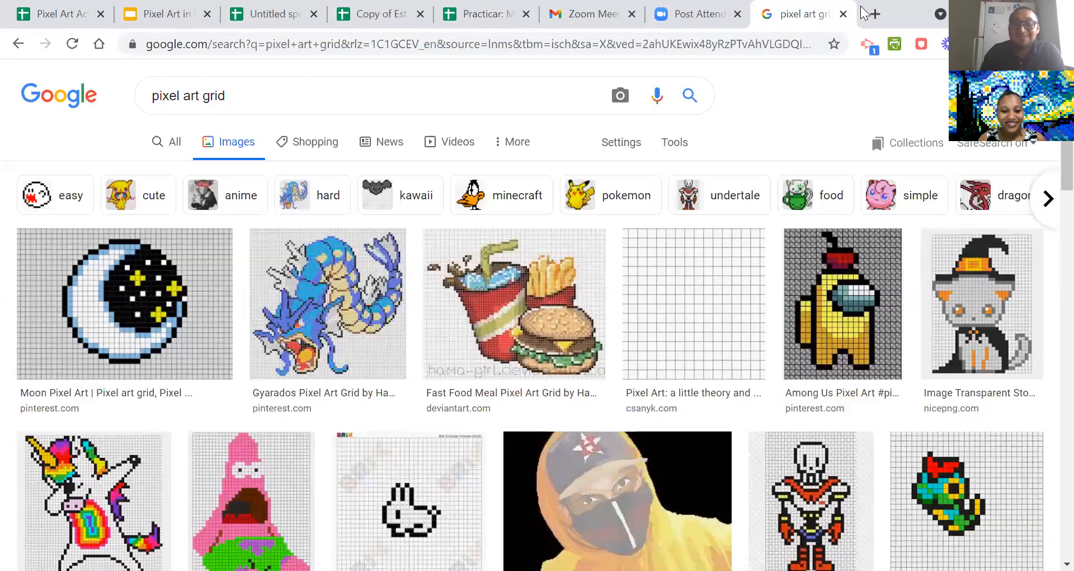
pyautogui.hotkey('ctrl', 't')
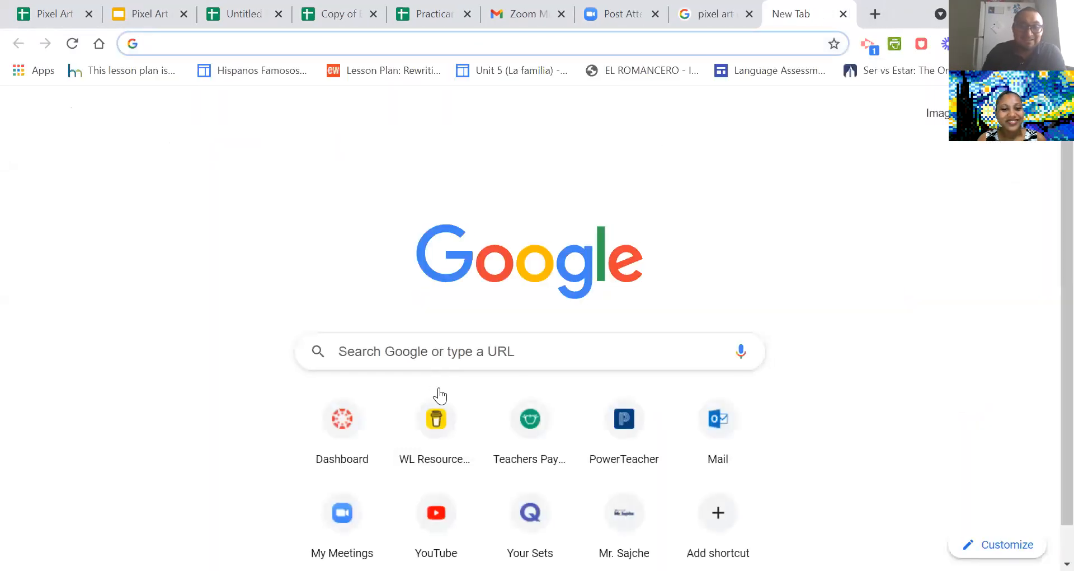
pyautogui.click(435, 431)
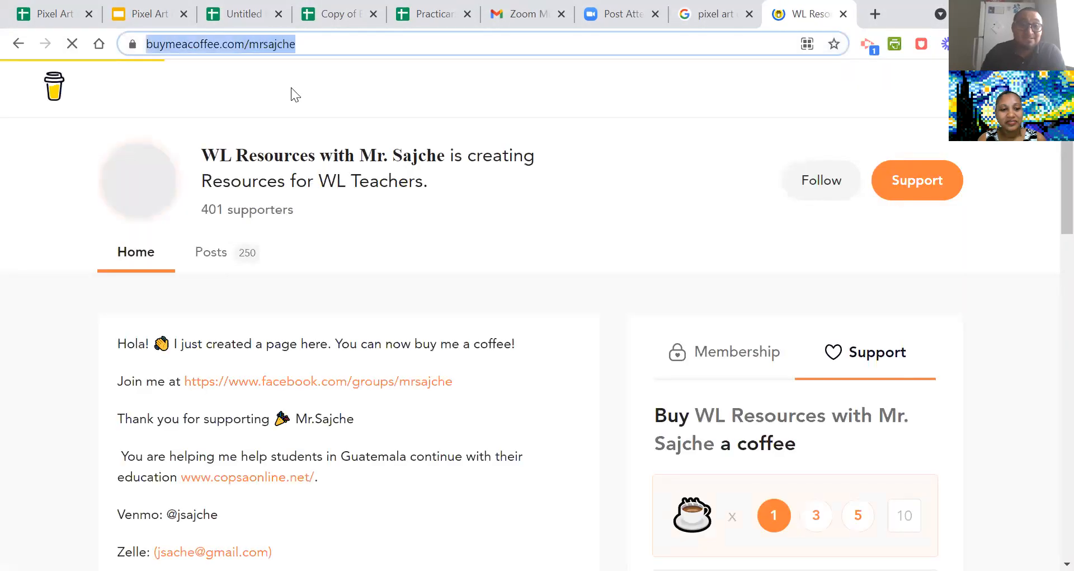
pyautogui.rightClick(273, 44)
pyautogui.click(321, 136)
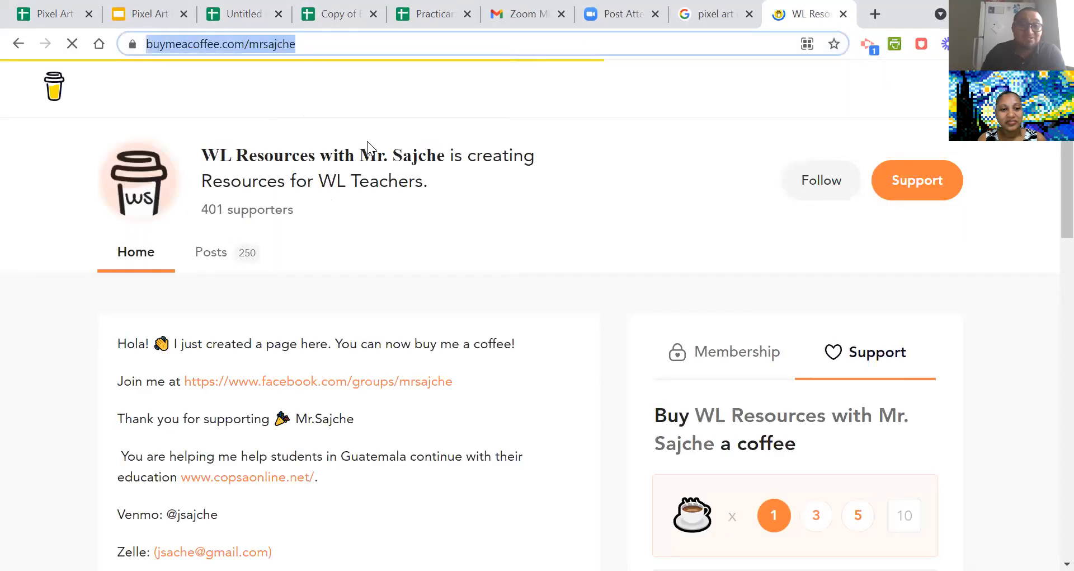
pyautogui.click(543, 181)
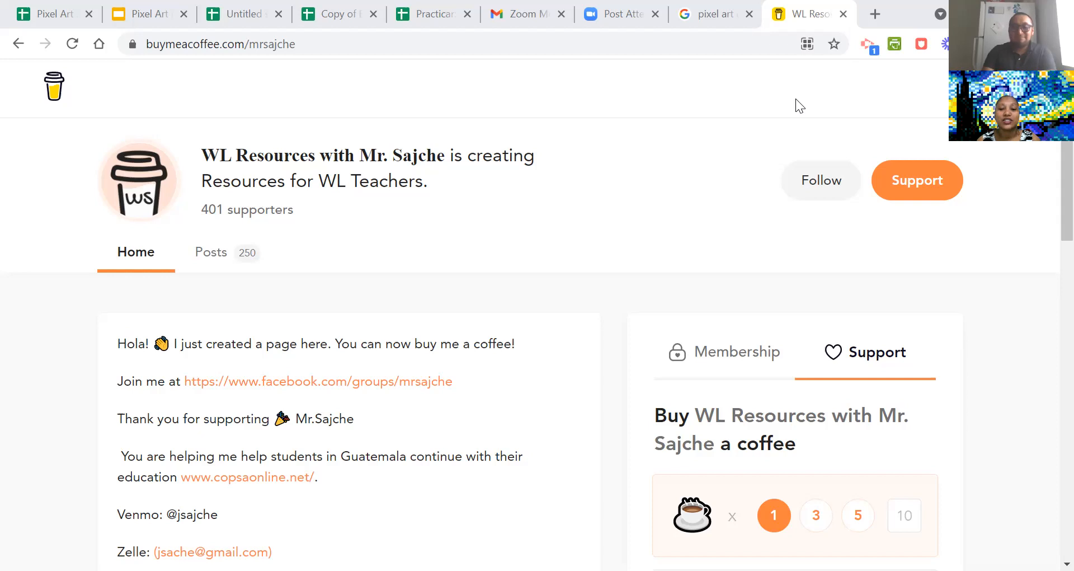
pyautogui.scroll(-4, 706, 255)
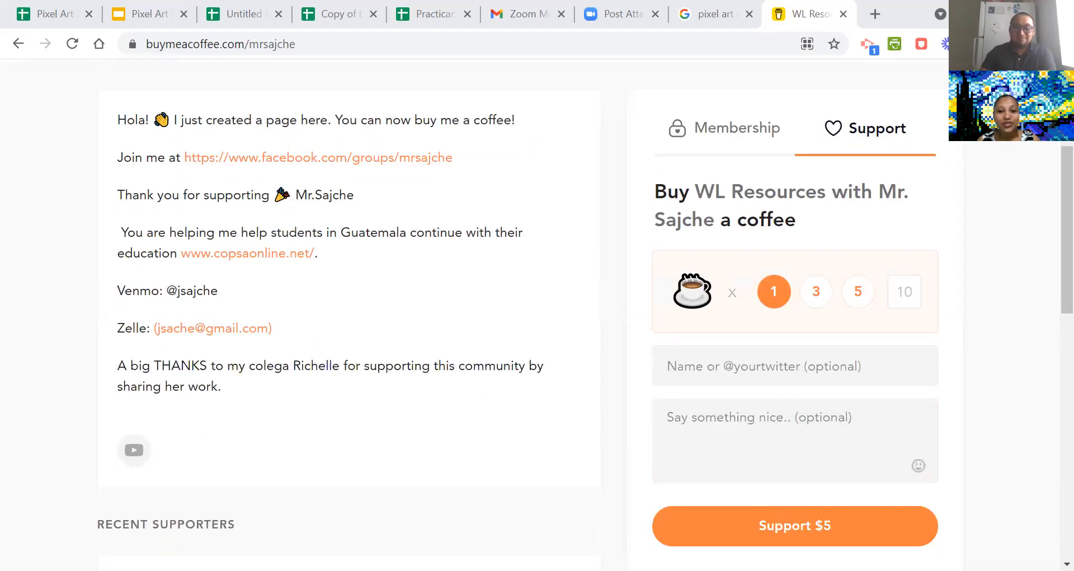